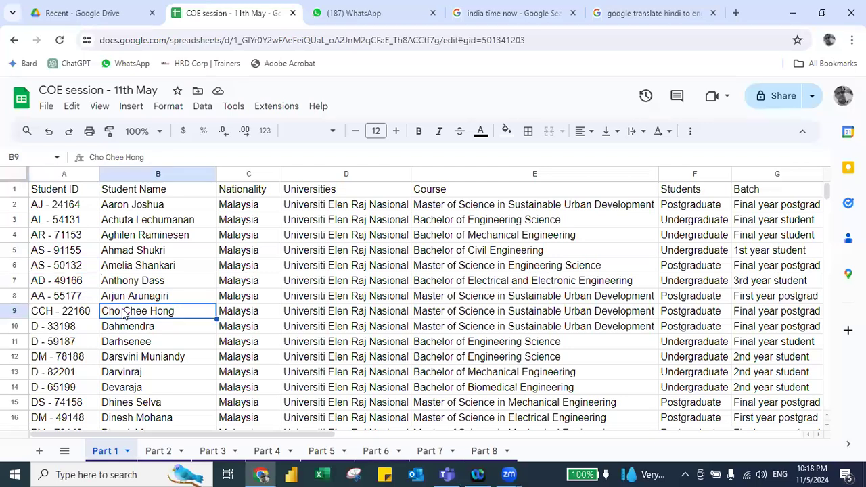
Add a new sheet after Part 1 and enter "some companies dont have microsoft excel" in cell A1.
key("shift+F11")
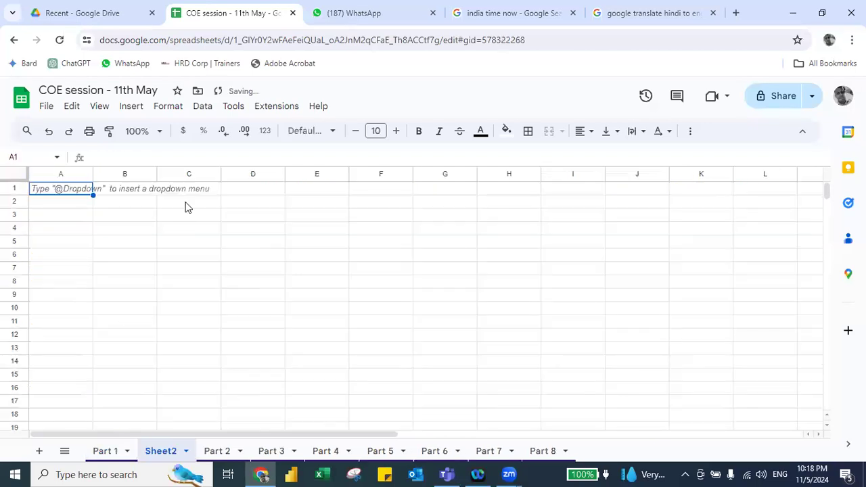
type("some companies dont have microsoft excel")
key("Return")
Enter "expensive" in cell B3 of the new sheet.
key("Right")
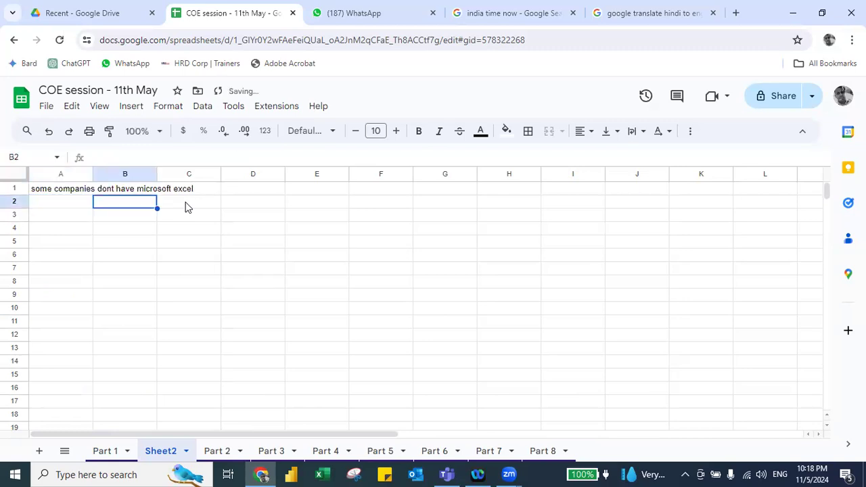
key("Down")
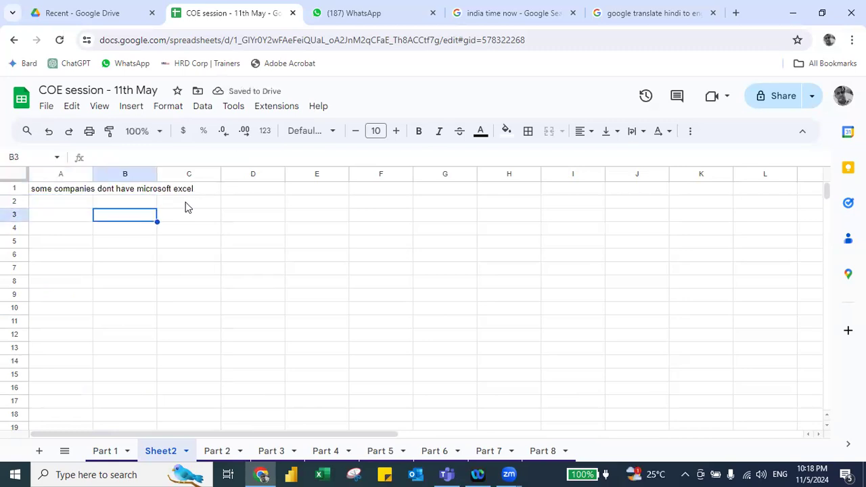
type("expensive")
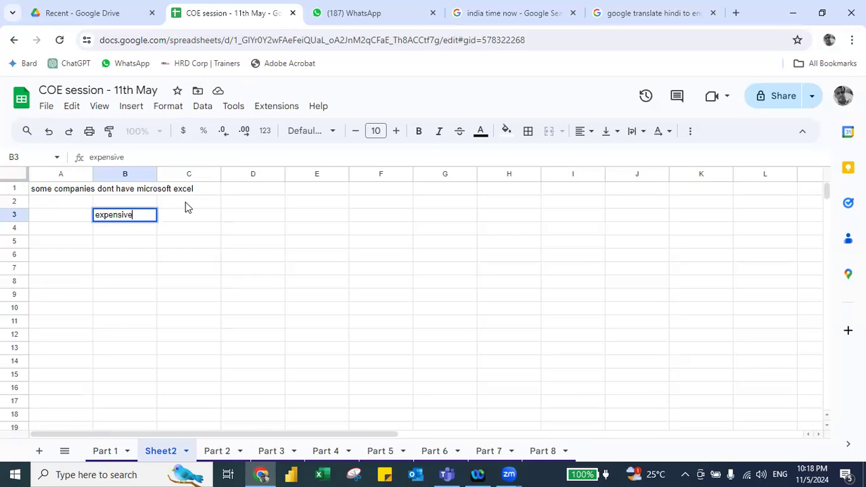
key("Return")
List the cost categories "Staff Cost" in cell D3 and "Other Operating" in cell D4.
key("Right")
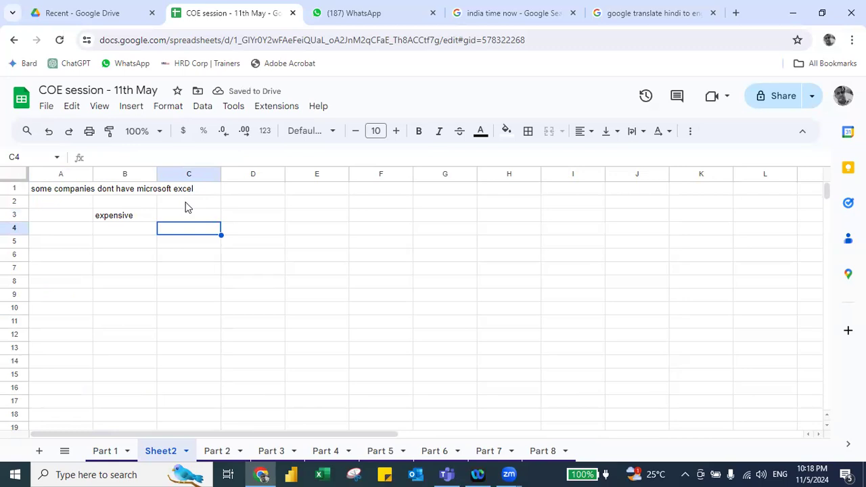
key("Right")
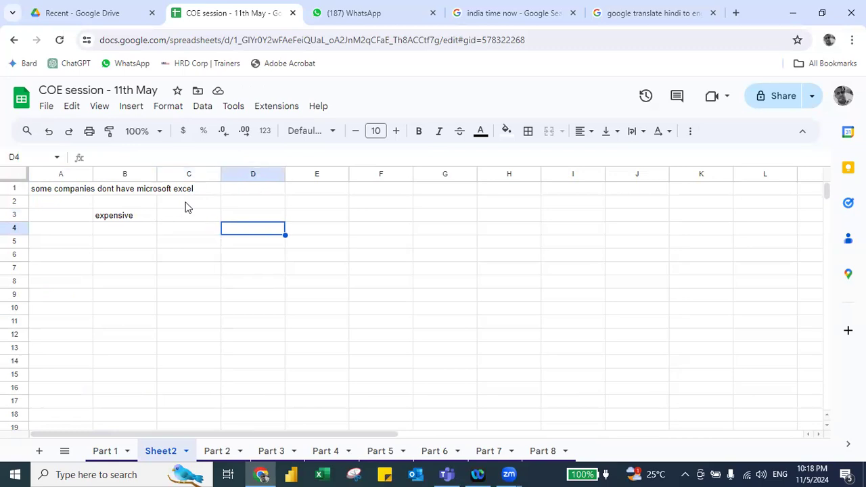
key("Up")
type("Staff Cost")
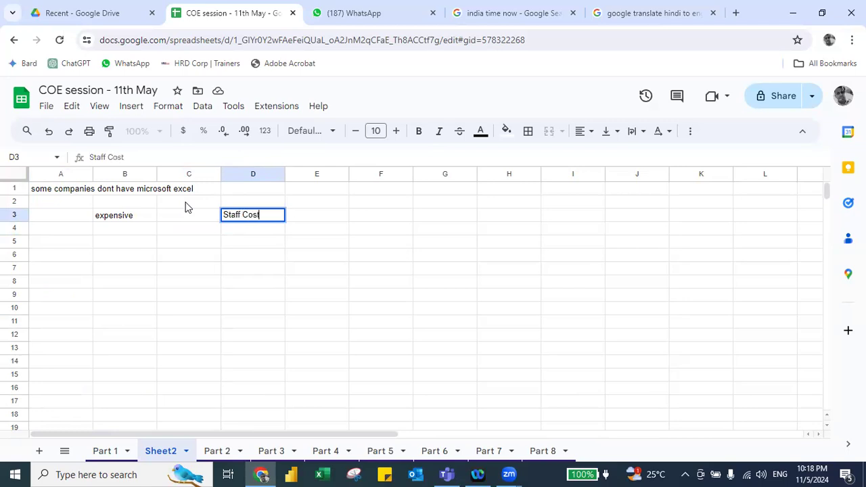
key("Return")
type("Other Operating")
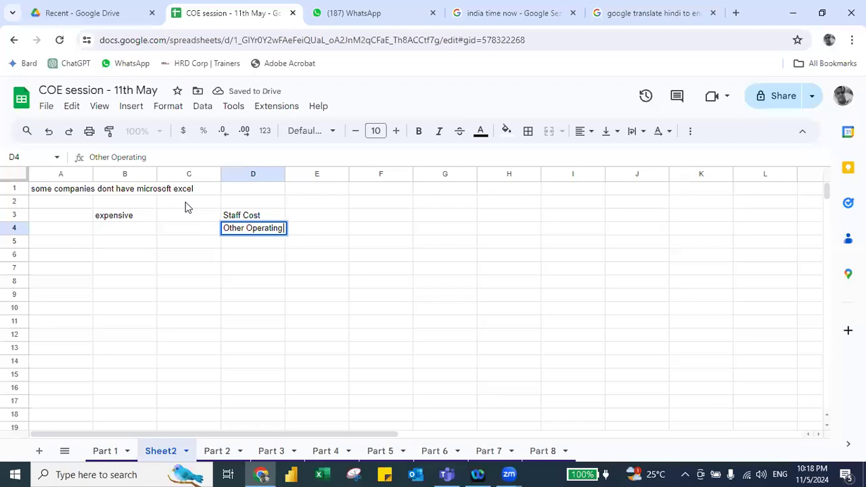
Enter "office stationary" in E4 and "entertainment" in E5 as examples of other operating costs.
key("Tab")
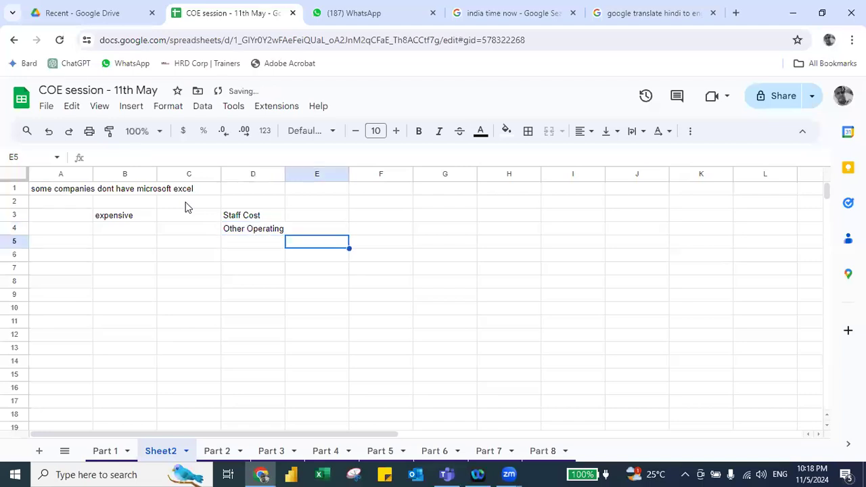
type("of")
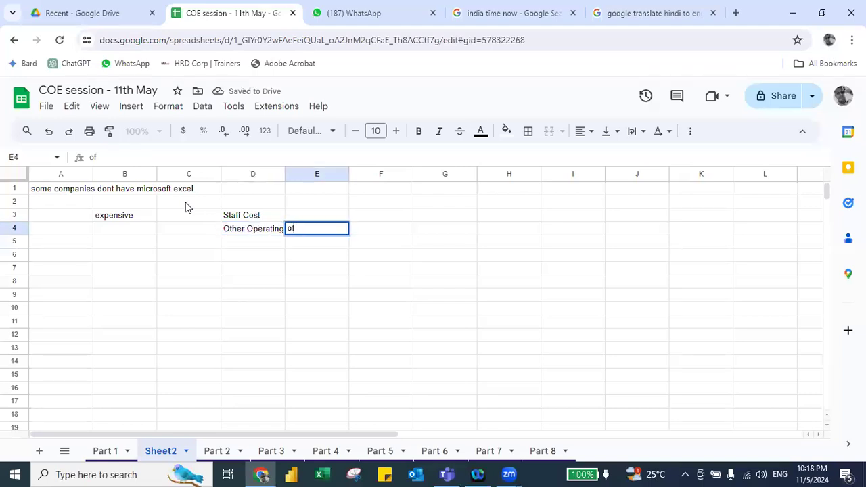
type("fice stationary")
key("Return")
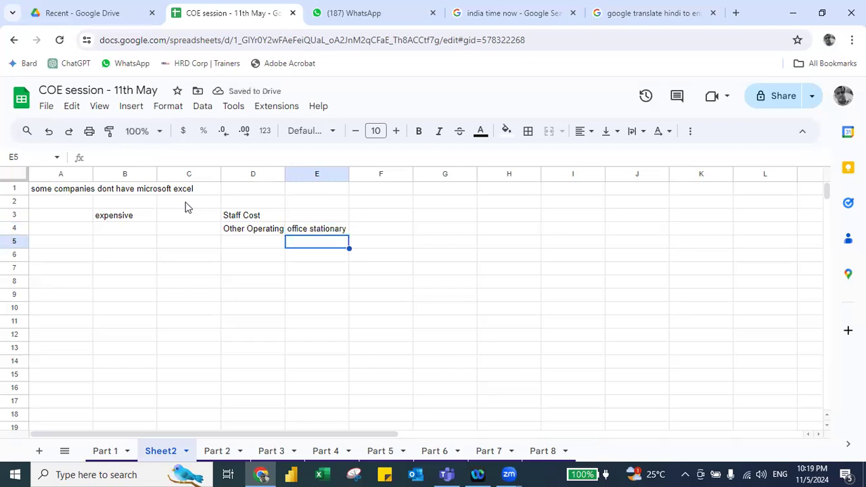
key("Up")
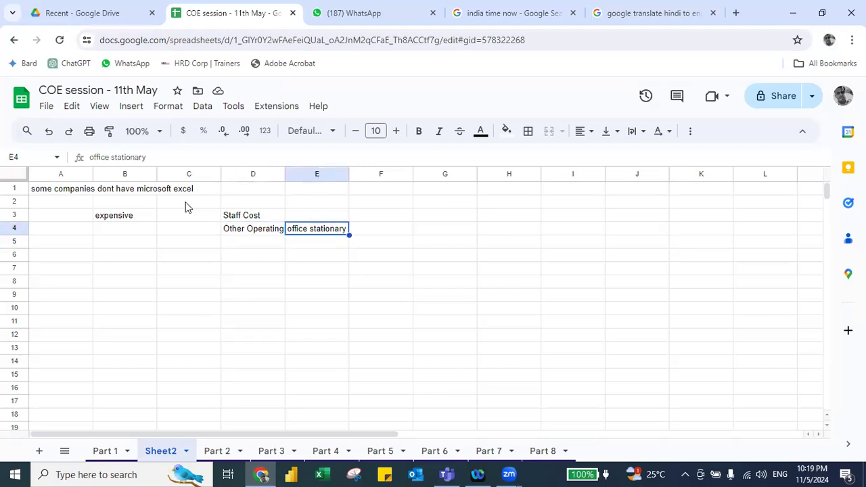
key("Down")
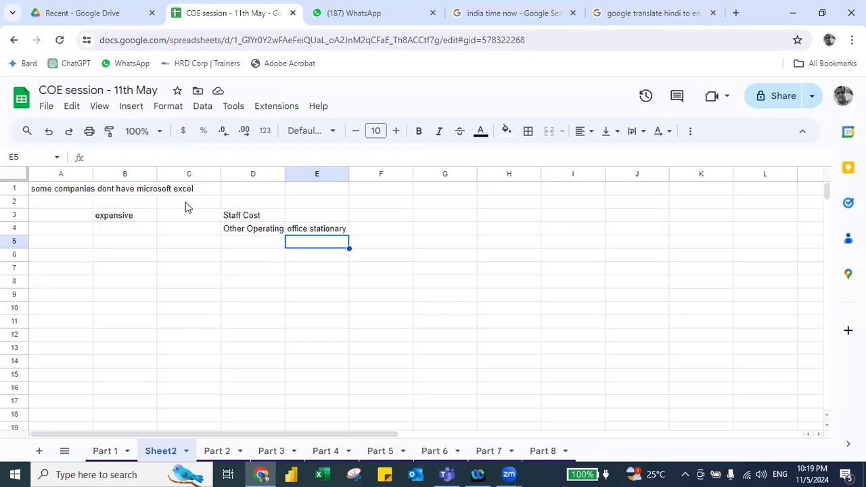
type("entert")
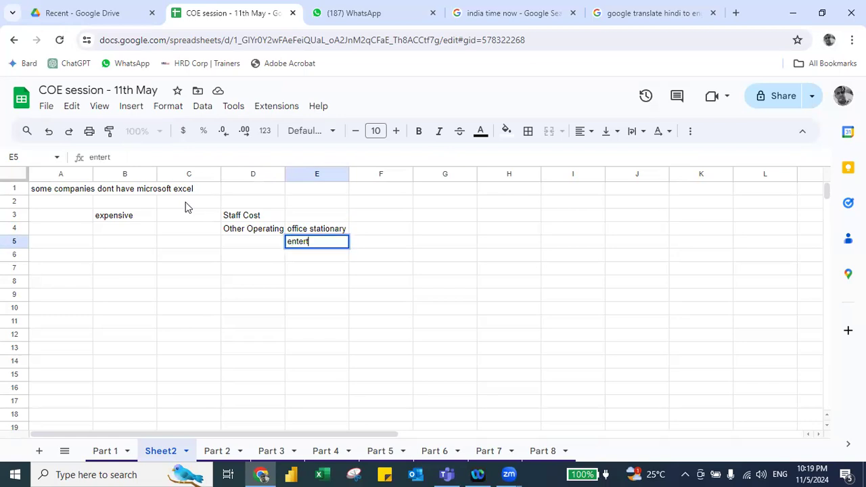
type("iainment")
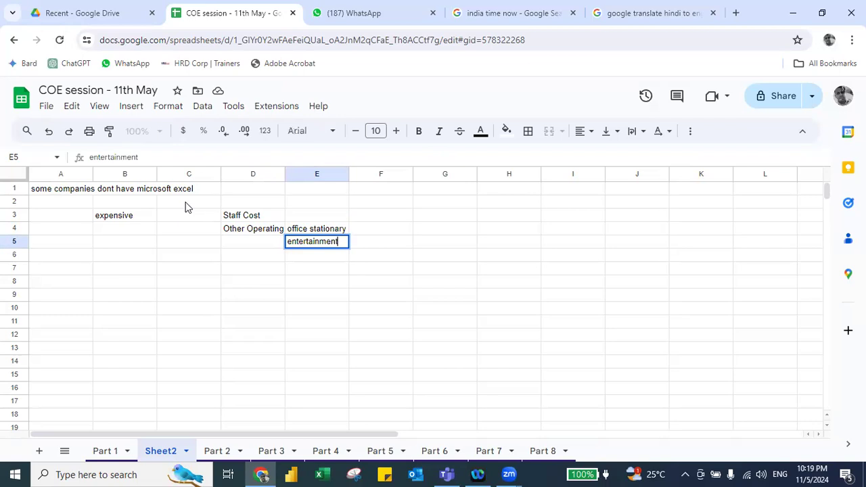
key("Return")
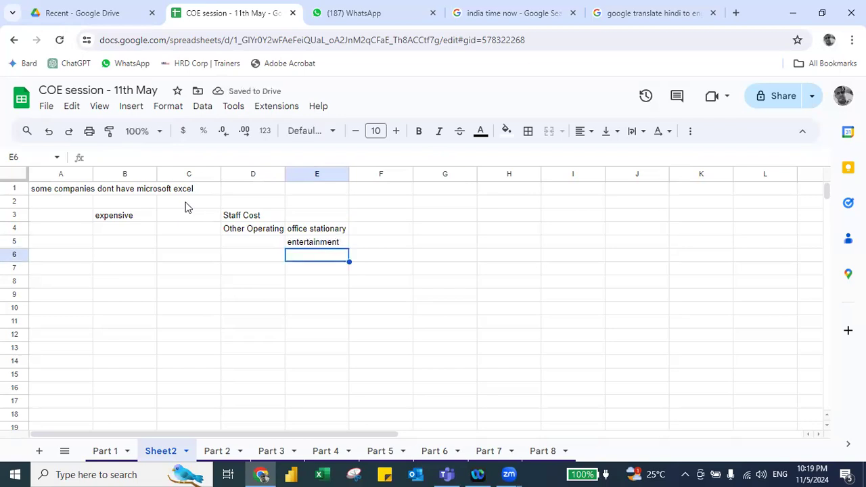
key("Up")
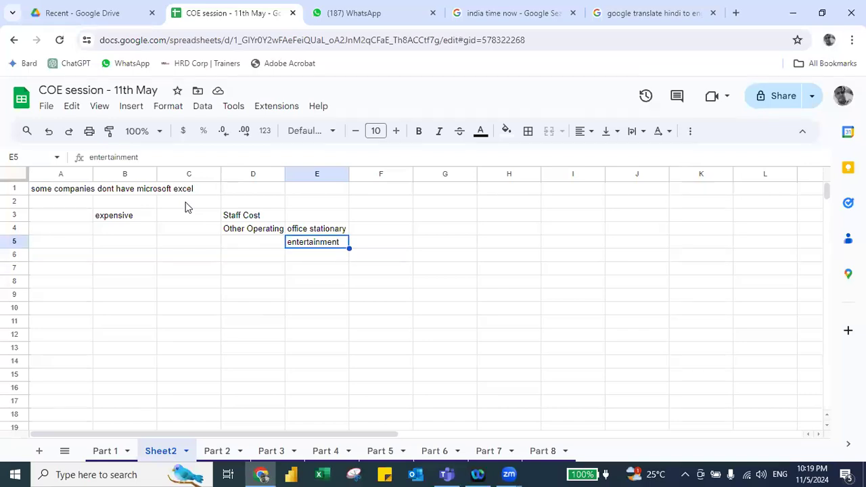
Enter "Computer Expenses" in cell D6 and fit column D's width to its text.
key("Left")
key("Left")
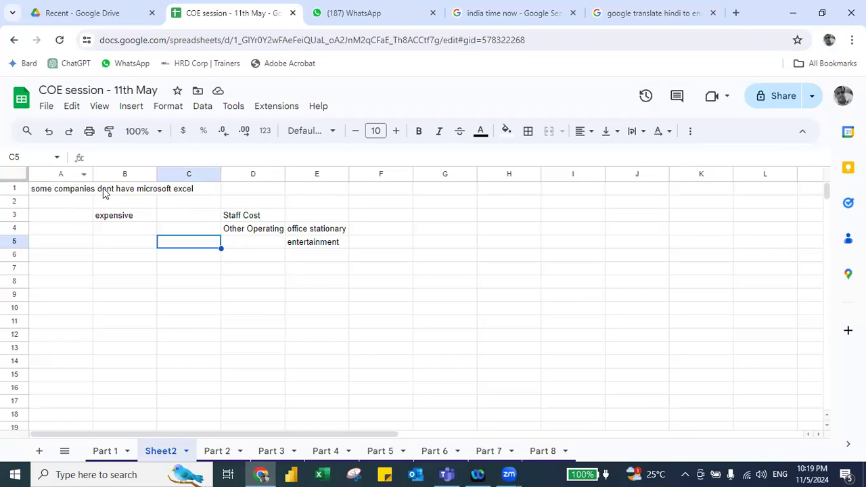
key("Down")
key("Right")
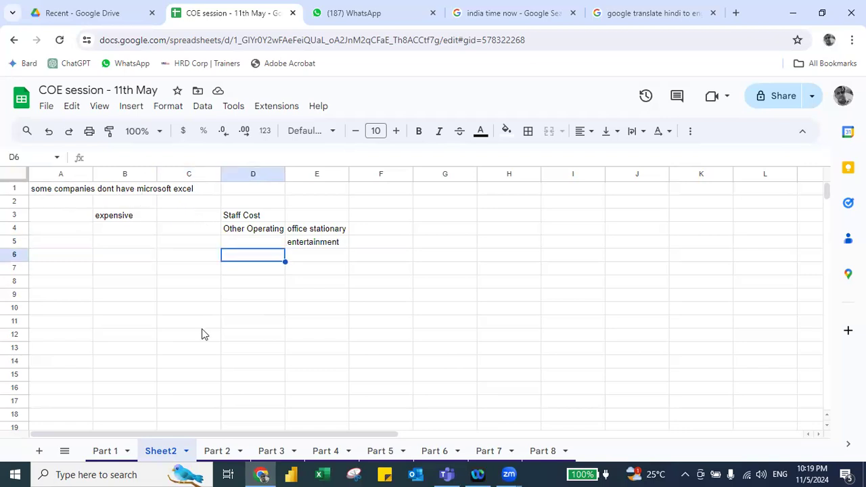
type("C")
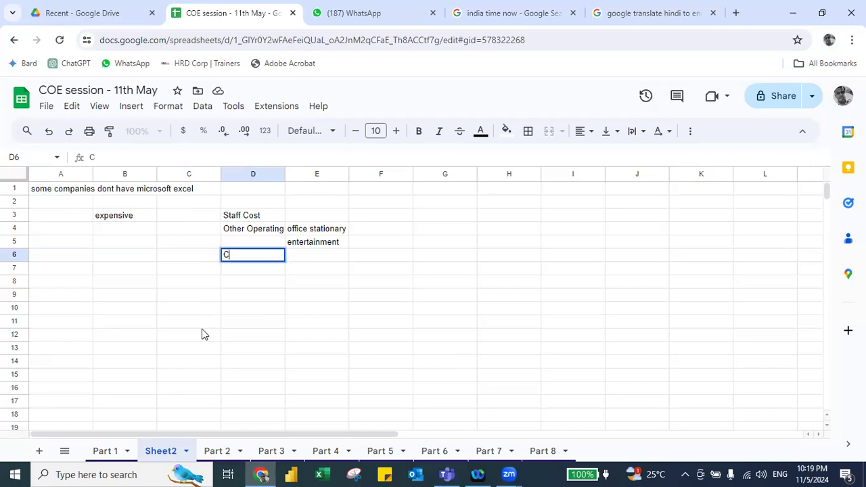
type("omputer Expenses")
key("Return")
key("Up")
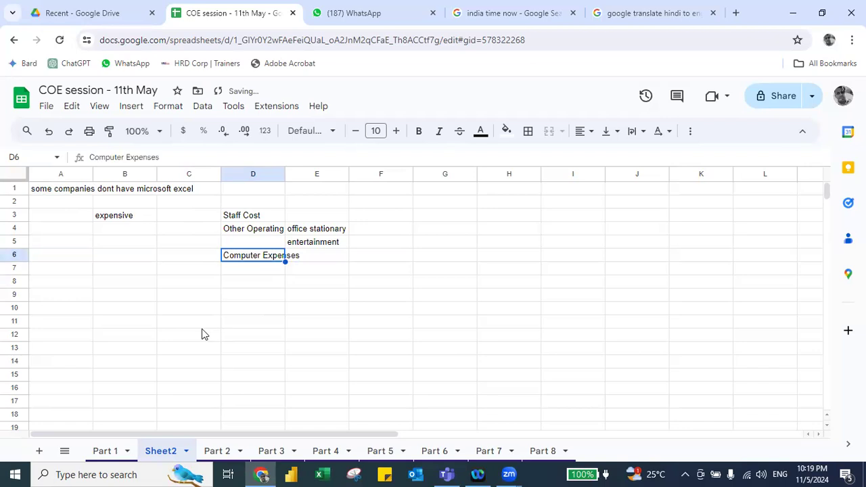
left_click_drag(285, 172, 286, 172)
double_click(286, 172)
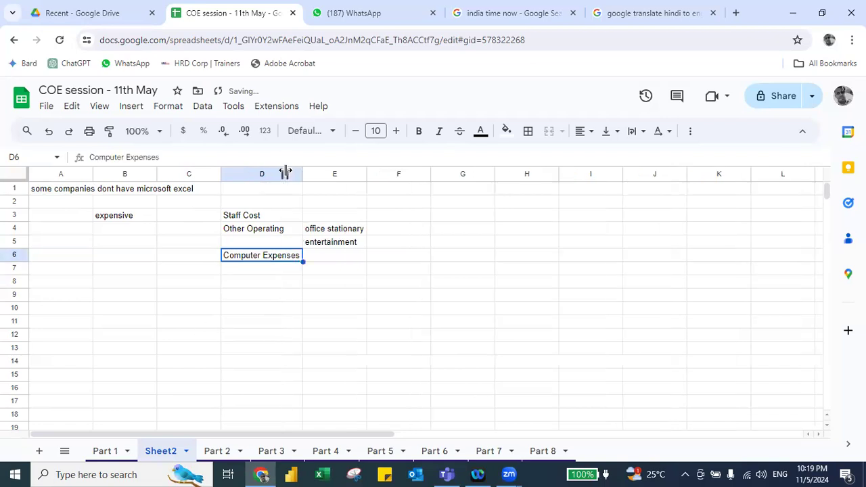
Enter "hardware" in E6 beside Computer Expenses and "lease" in F6.
key("Right")
type("a")
key("BackSpace")
type("hardware")
key("Return")
key("Up")
key("Right")
type("leas")
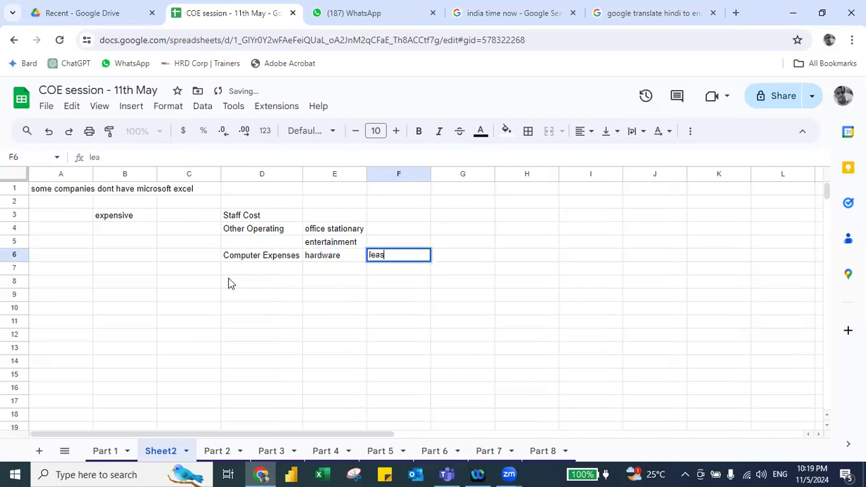
type("e")
key("Return")
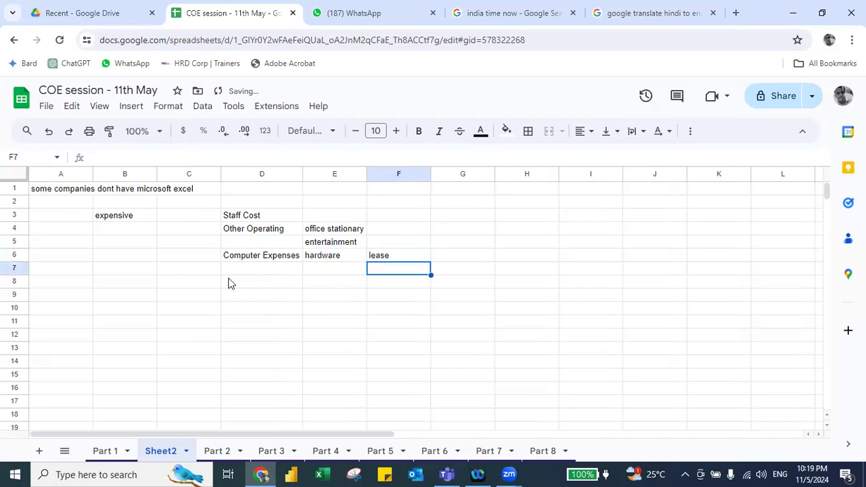
Enter "sofware" in E7 below hardware and "microsoft" in E8.
key("Left")
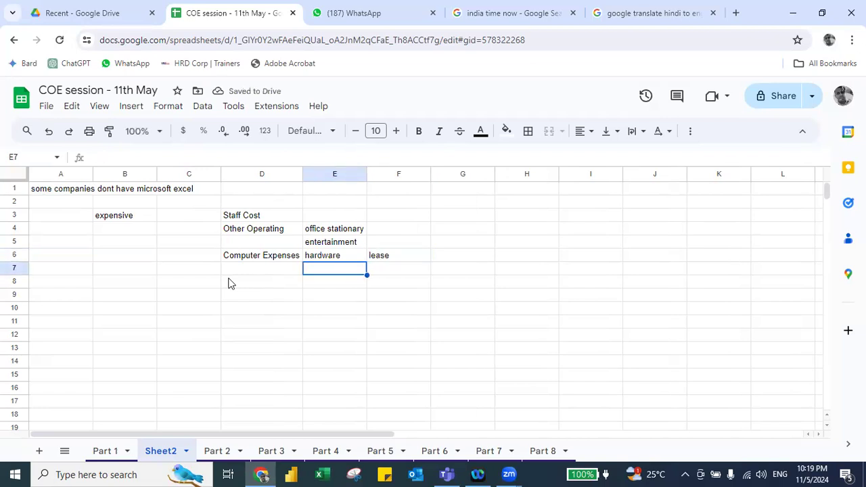
type("sofware")
key("Return")
key("Up")
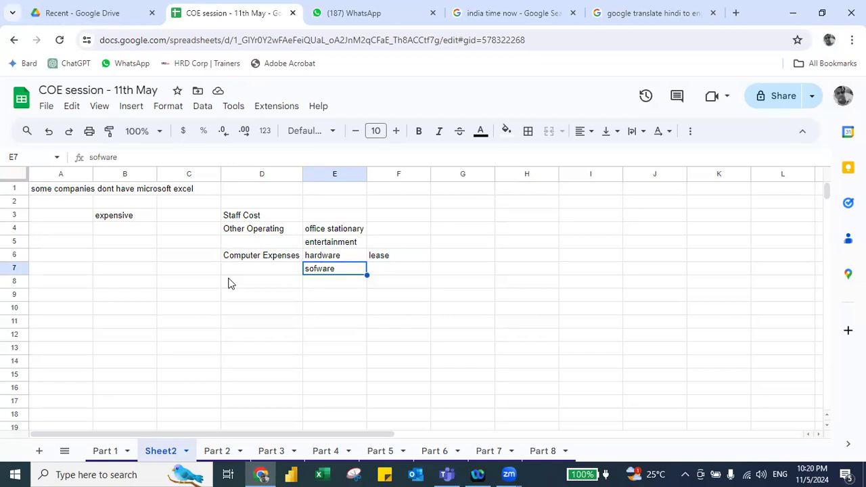
key("Down")
type("microsoft")
key("Return")
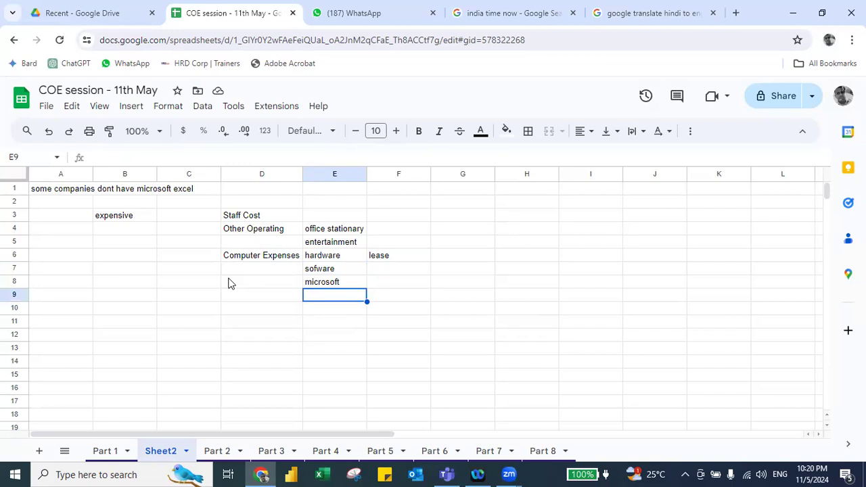
key("Up")
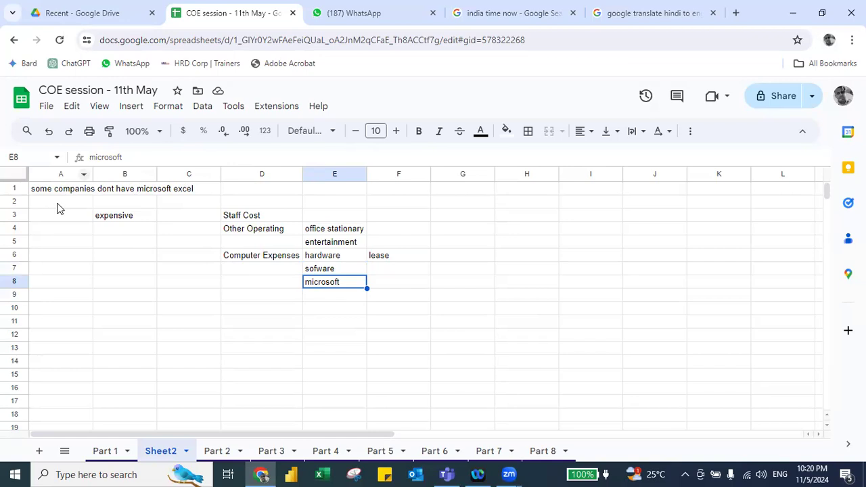
Enter "problem" in cell A6 and "interface" in cell A7 below it.
left_click(127, 212)
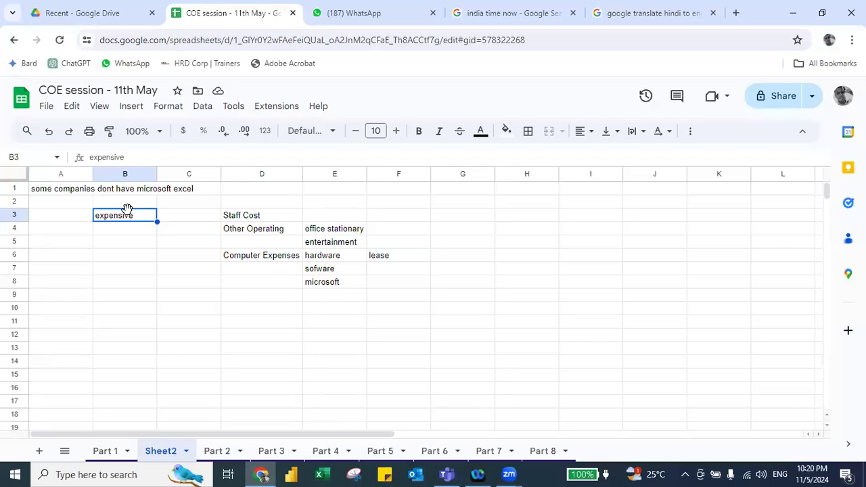
left_click(62, 251)
type("p")
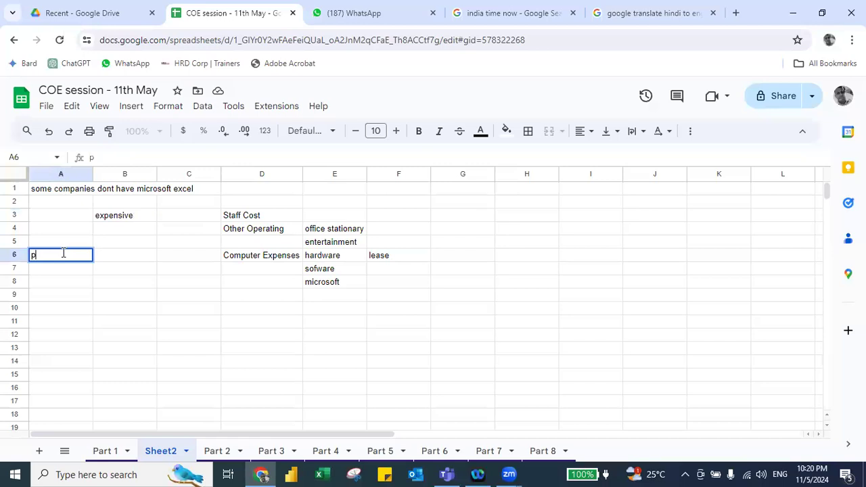
type("roblem")
key("Return")
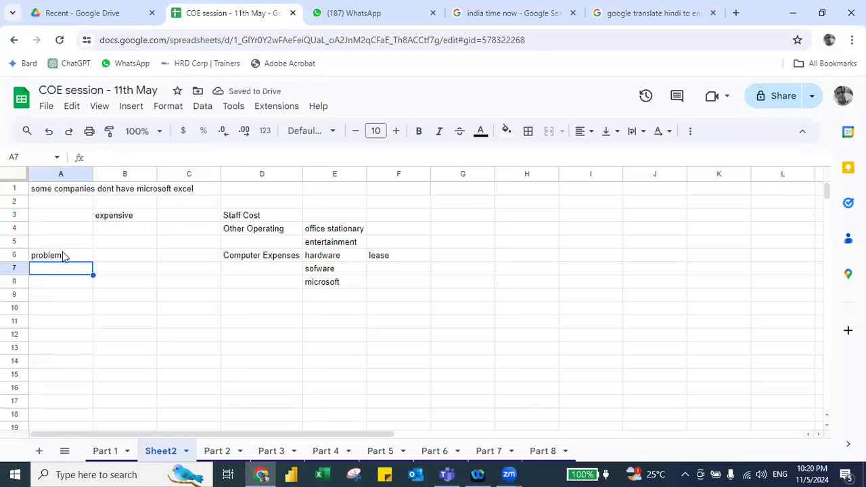
type("interface")
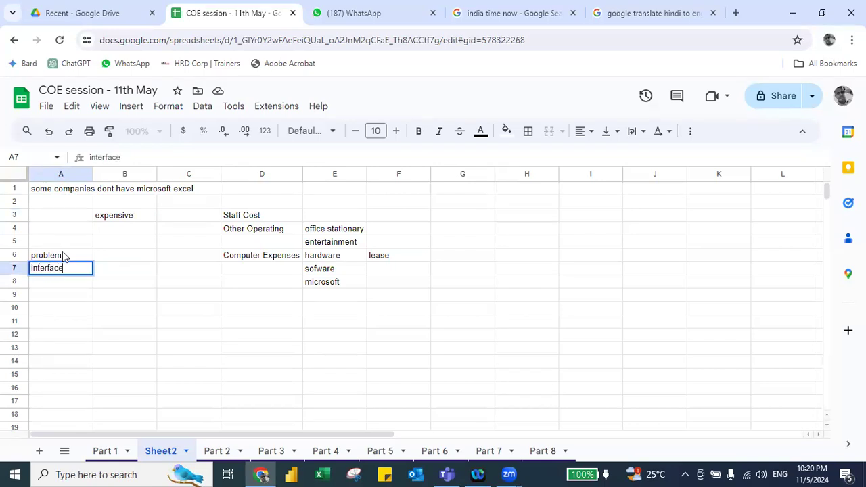
key("Return")
Enter "difference" in cell B7 beside interface.
key("Up")
key("Right")
type("difference")
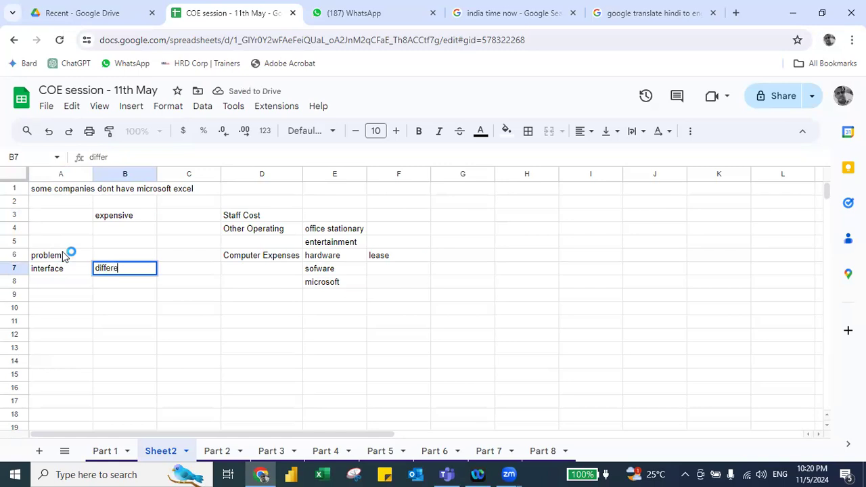
key("Return")
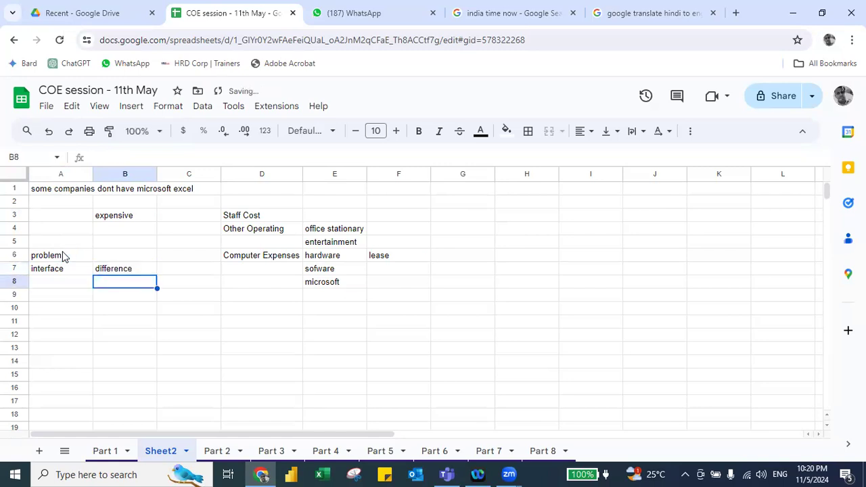
key("Down")
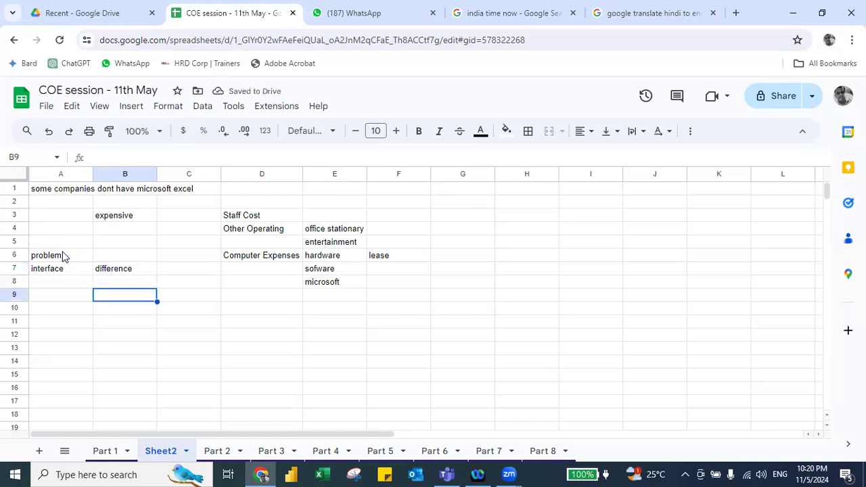
Enter "similarities" in cell A9 and "formulas" in cell B9 beside it.
key("Left")
type("similarities")
key("Return")
key("Right")
key("Up")
type("formulas")
key("Return")
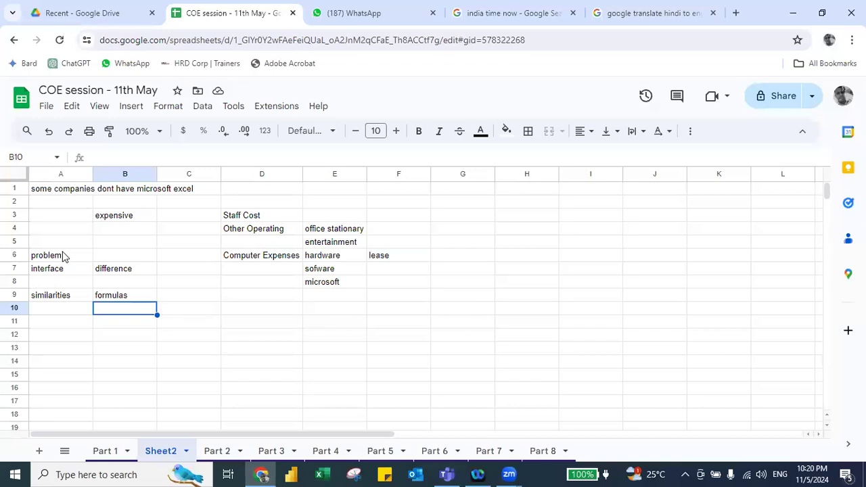
Move Sheet2 ahead of the Part 1 sheet and open Part 1.
left_click_drag(164, 450, 101, 449)
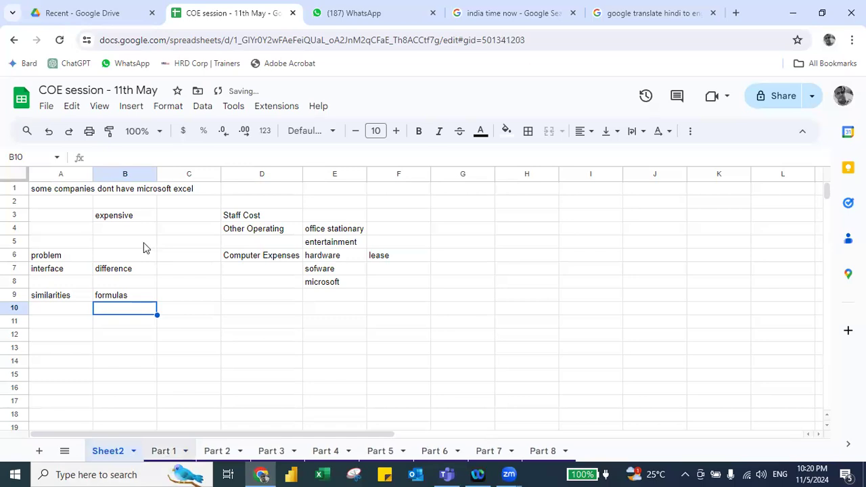
left_click(144, 241)
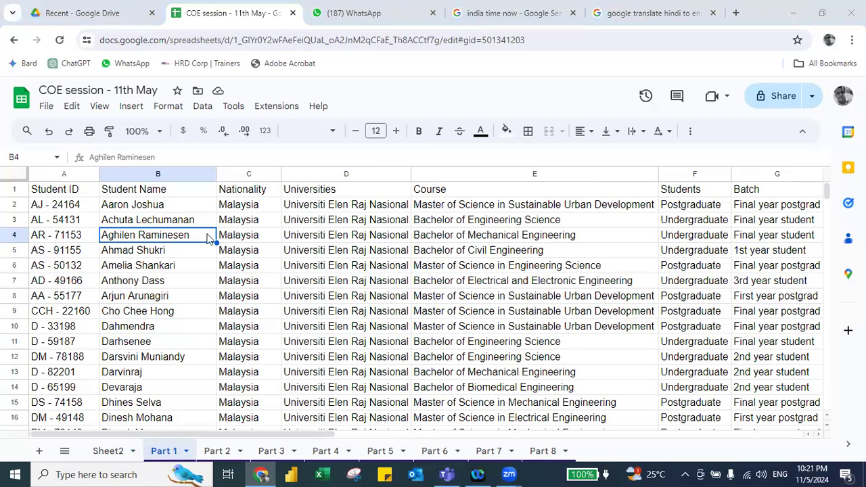
Examine the student records on Part 1 row by row along the Student Name column, down to row 54.
left_click(112, 179)
key("Up")
key("Up")
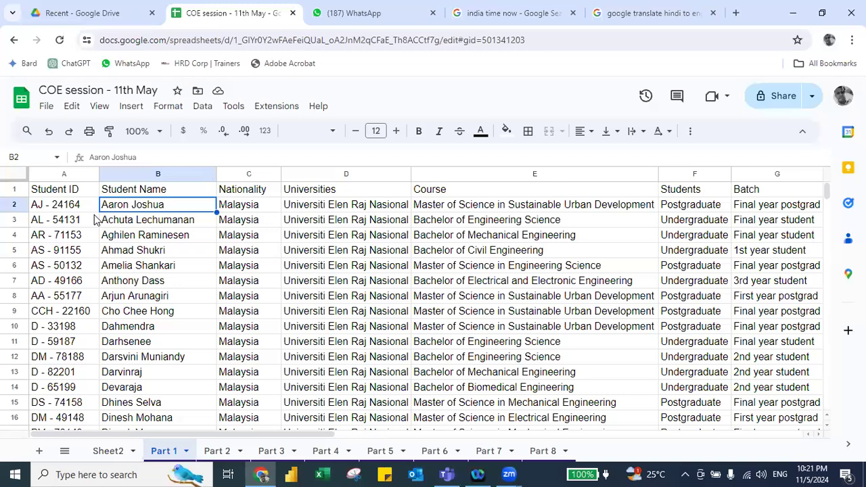
key("Down")
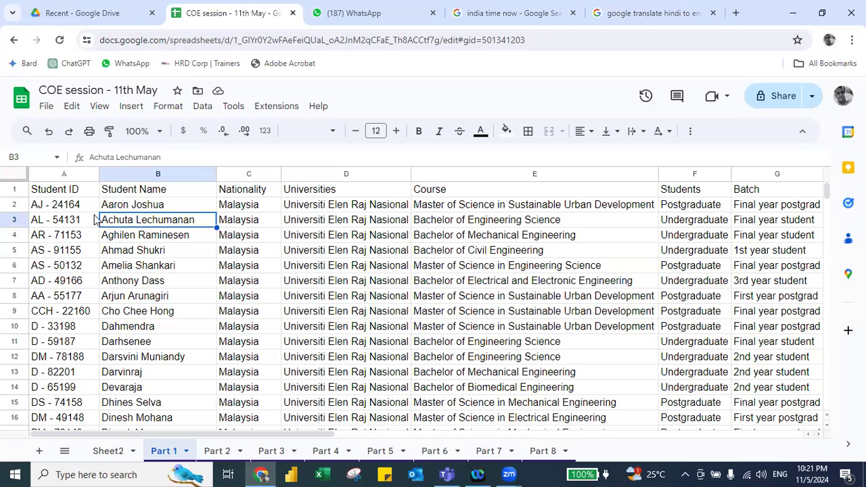
key("Down")
key("Down")
key("Down")
key("Down")
key("Down")
key("Down")
key("Down")
key("Down")
key("Down")
key("Down")
key("Down")
key("Down")
key("Down")
key("Down")
key("Down")
key("Down")
key("Down")
key("Down")
key("Down")
key("Down")
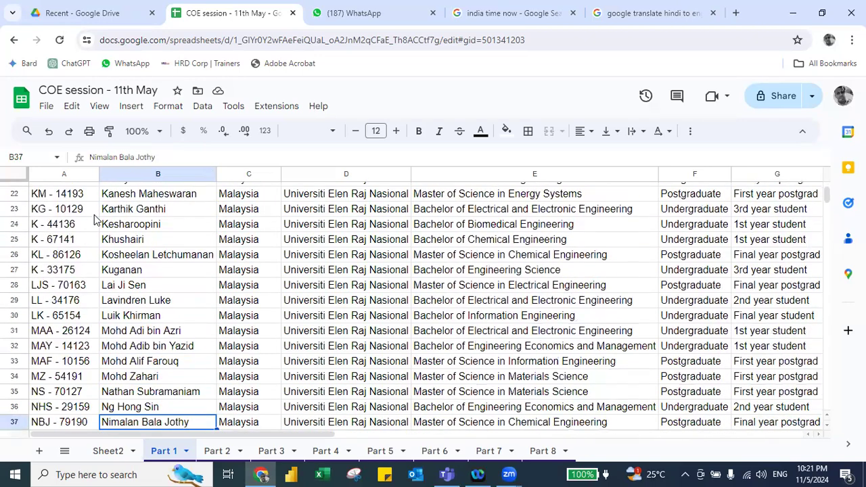
key("Down")
key("Down")
key("Down")
key("Down")
key("Down")
key("Down")
key("Down")
key("Down")
key("Down")
key("Down")
key("Down")
key("Down")
key("Down")
key("Down")
key("Down")
key("Down")
key("Down")
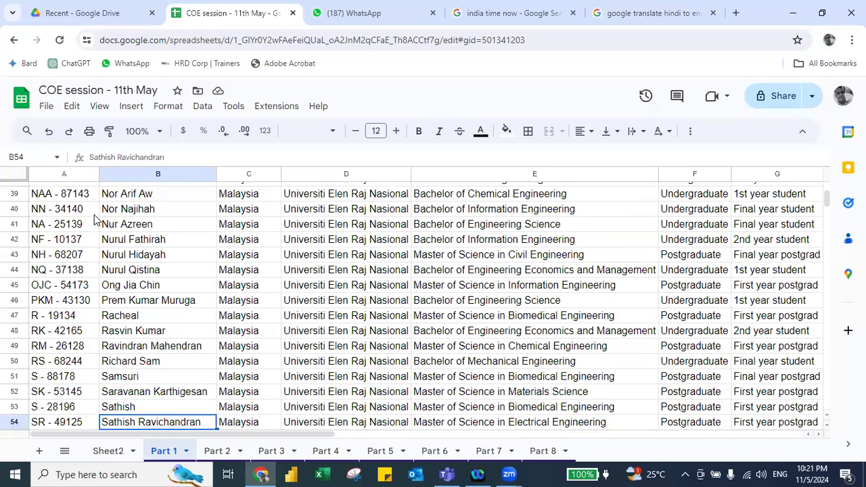
Examine the extent of the student list by jumping between the Student Name header, the last record and the empty rows below.
key("ctrl+Up")
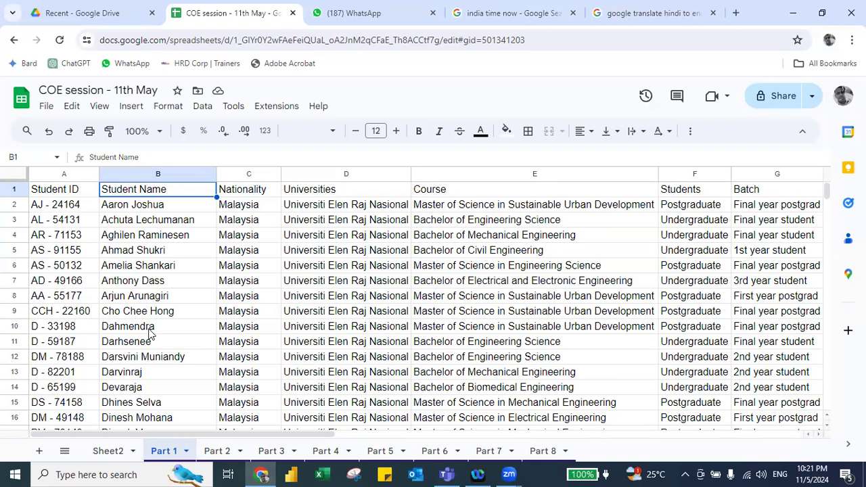
key("ctrl+Down")
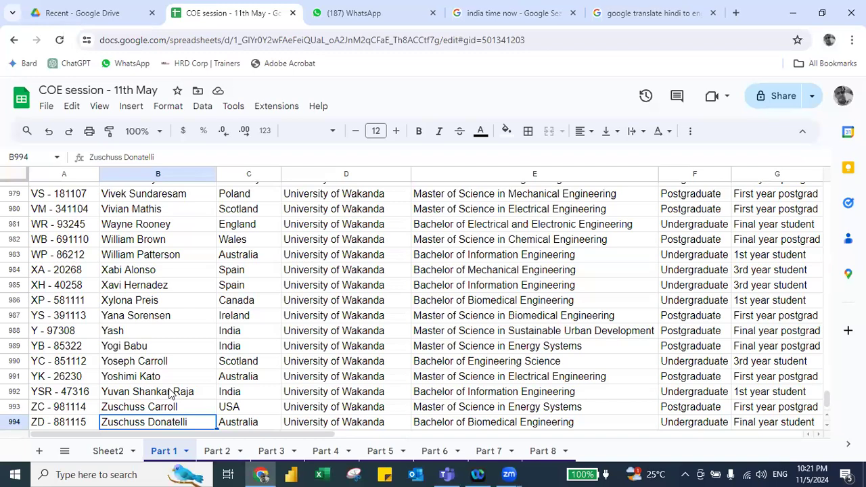
key("ctrl+Up")
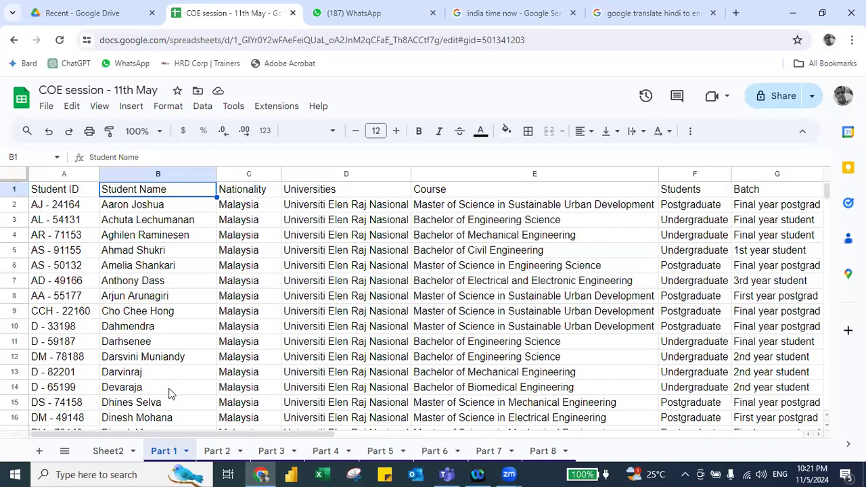
key("ctrl+Down")
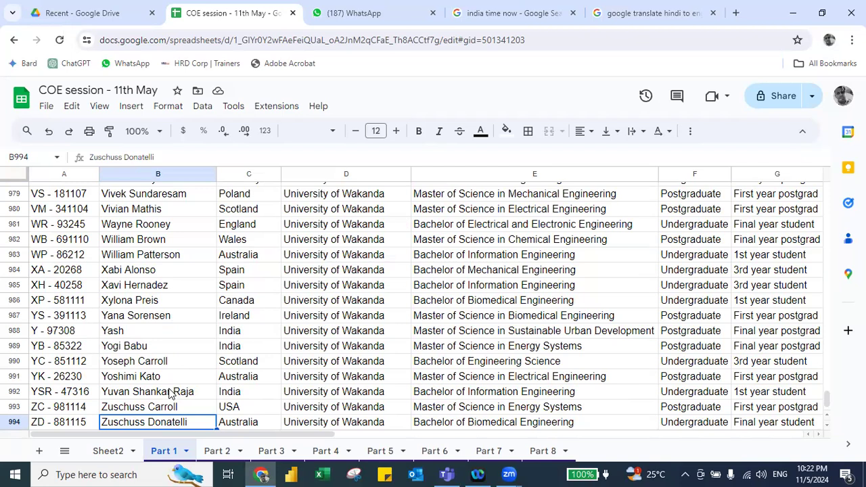
key("ctrl+Up")
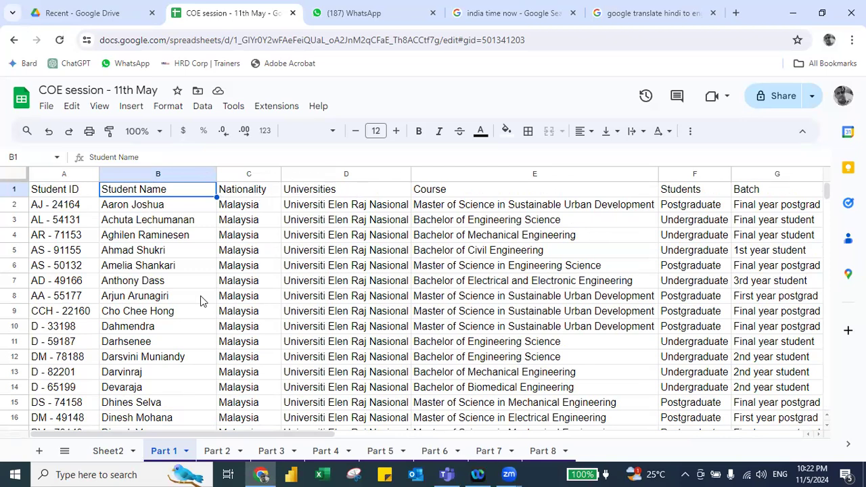
key("ctrl+Down")
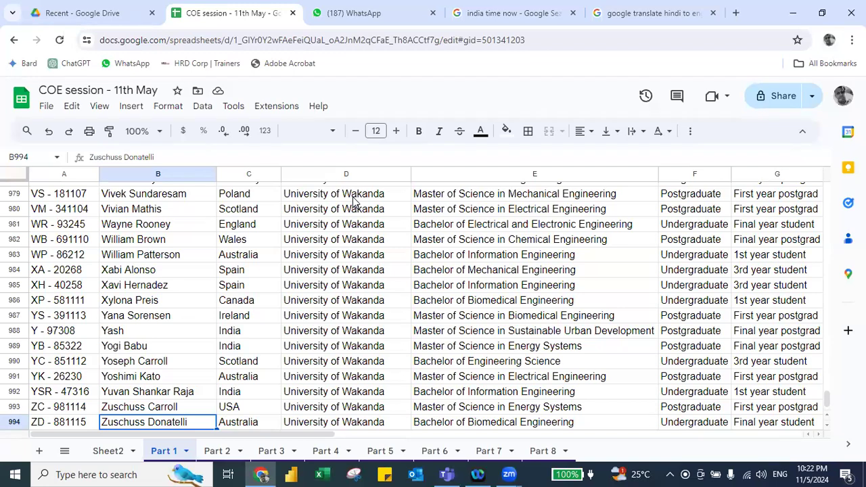
key("Down")
key("Down")
key("Down")
key("Down")
key("Down")
key("Down")
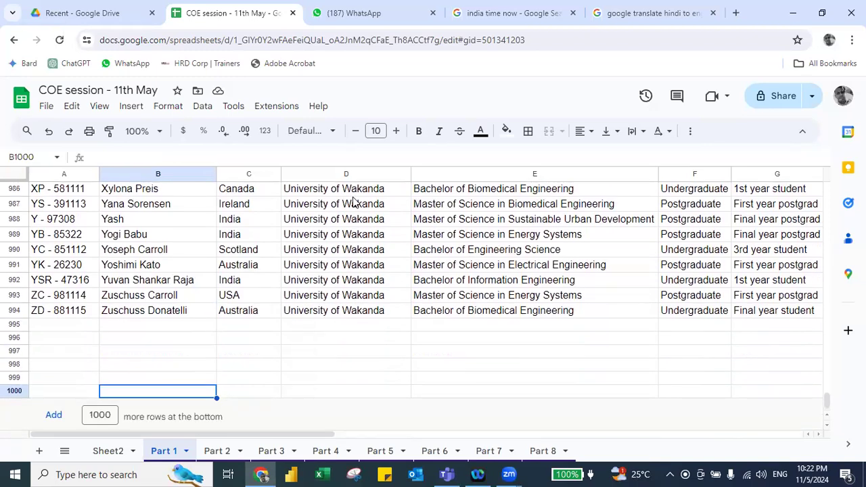
key("ctrl+Up")
key("ctrl+Up")
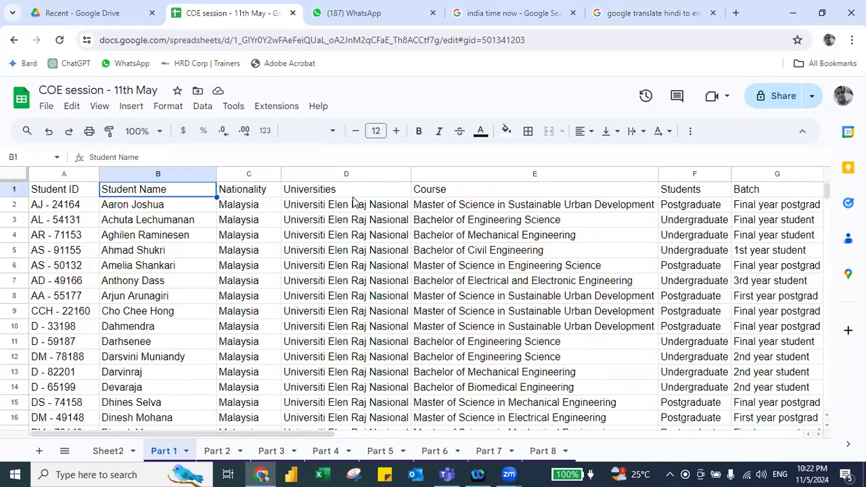
key("alt+v")
mouse_move(120, 152)
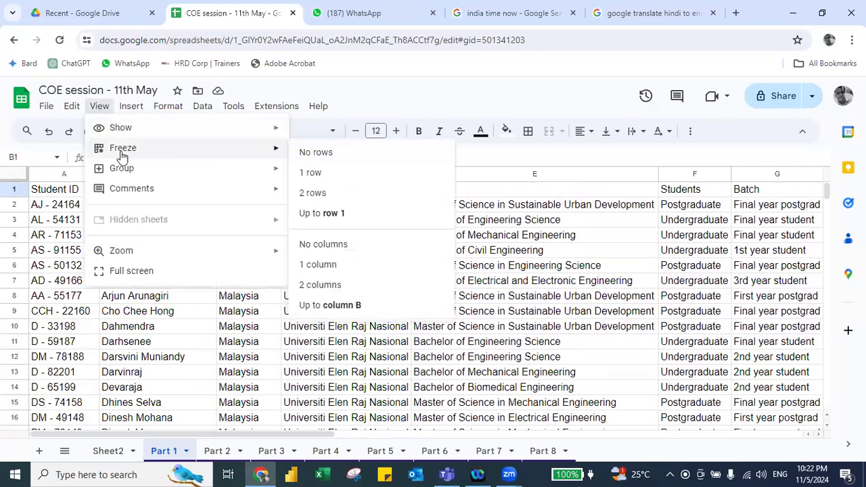
left_click(58, 249)
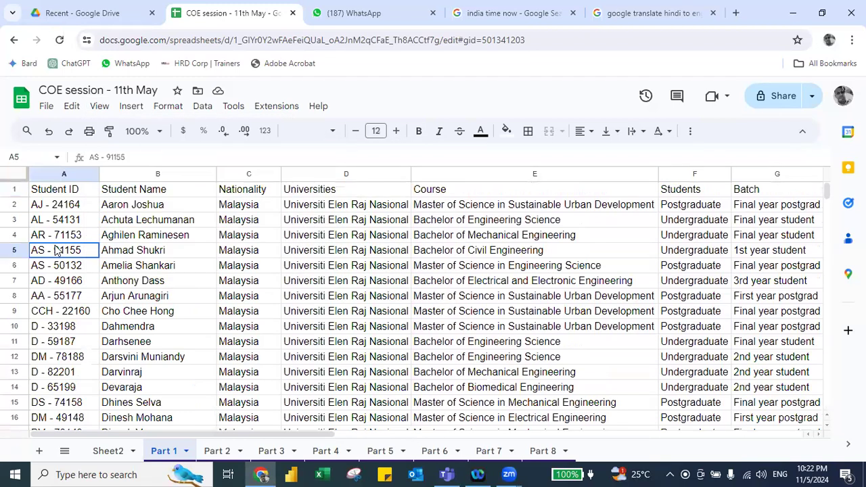
Freeze header row 1 on Part 1 and check it while jumping between the sheet's last row and the first records.
left_click(130, 192)
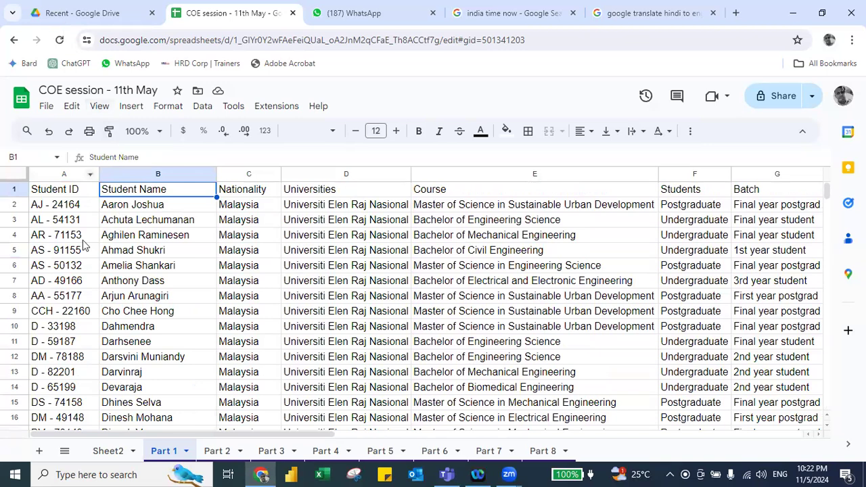
left_click_drag(14, 180, 13, 194)
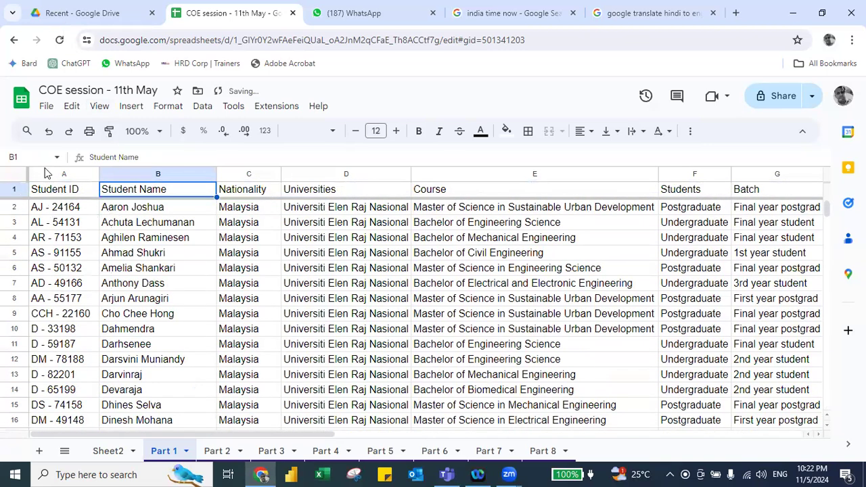
left_click(140, 242)
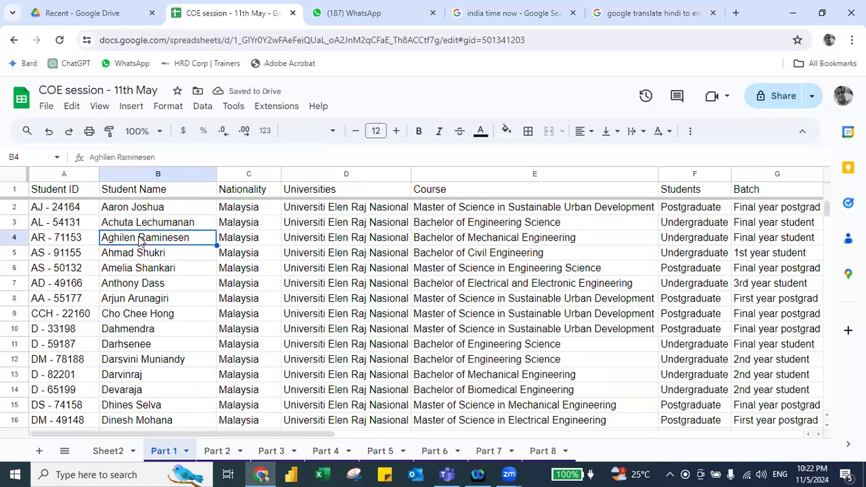
key("ctrl+Down")
key("ctrl+Down")
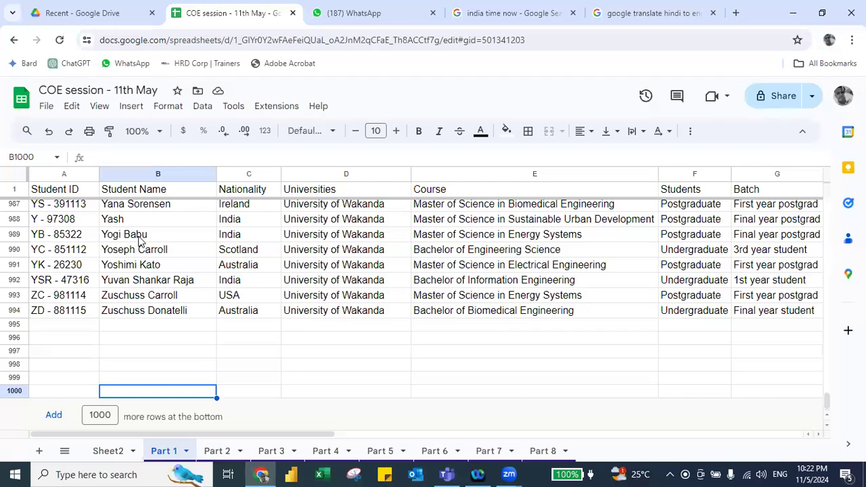
key("ctrl+Up")
key("ctrl+Up")
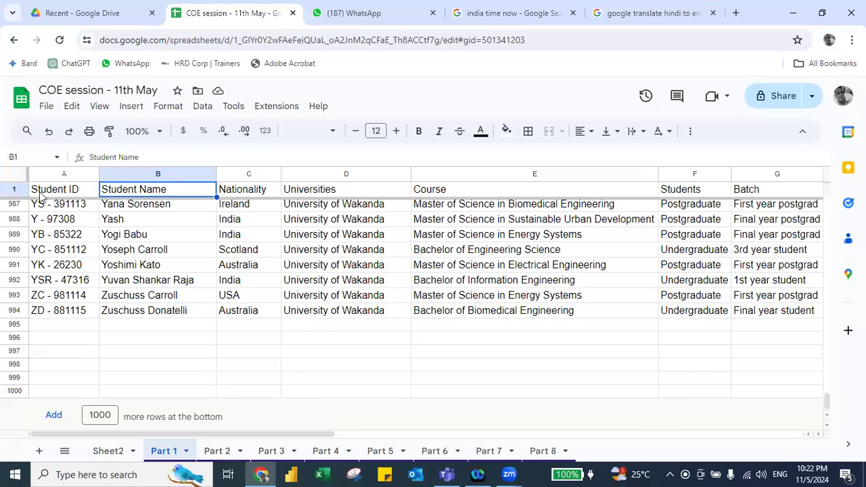
key("Down")
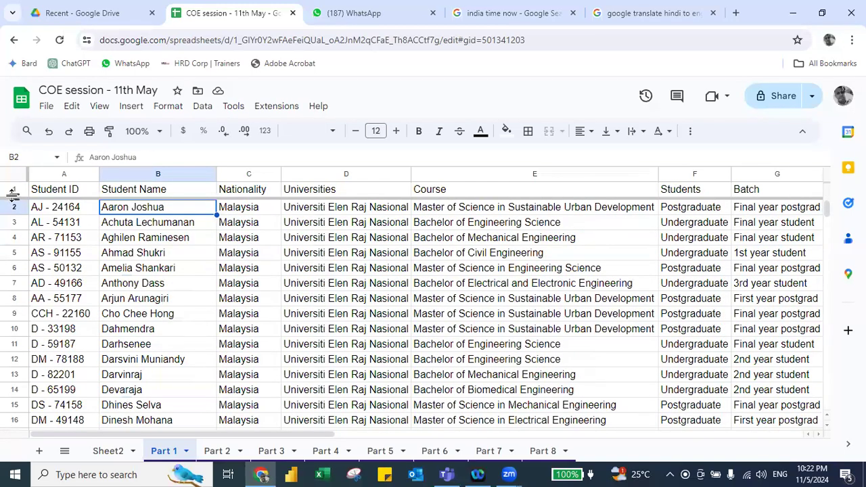
Unfreeze header row 1 on Part 1 and return to the Student Name header cell.
left_click_drag(14, 185, 19, 182)
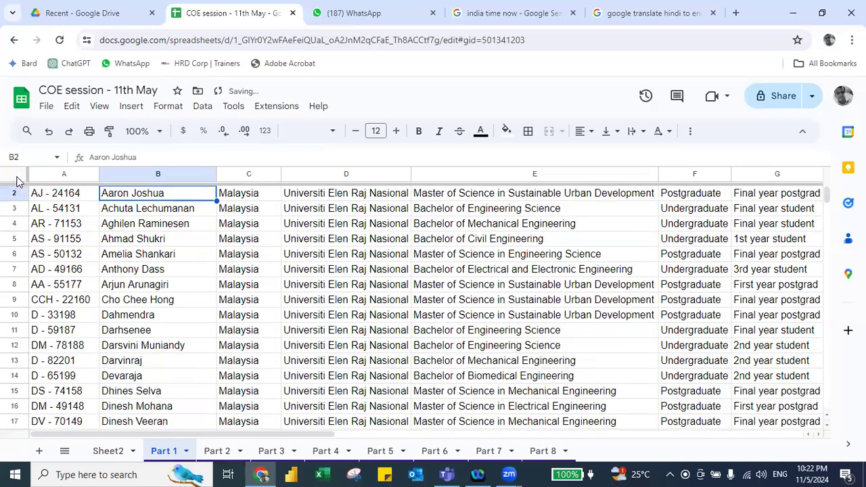
key("Up")
key("Down")
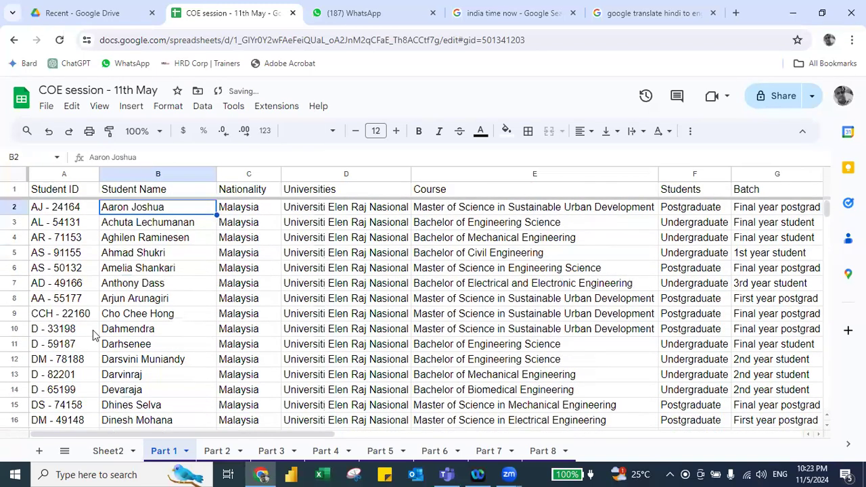
left_click_drag(35, 195, 40, 178)
key("Up")
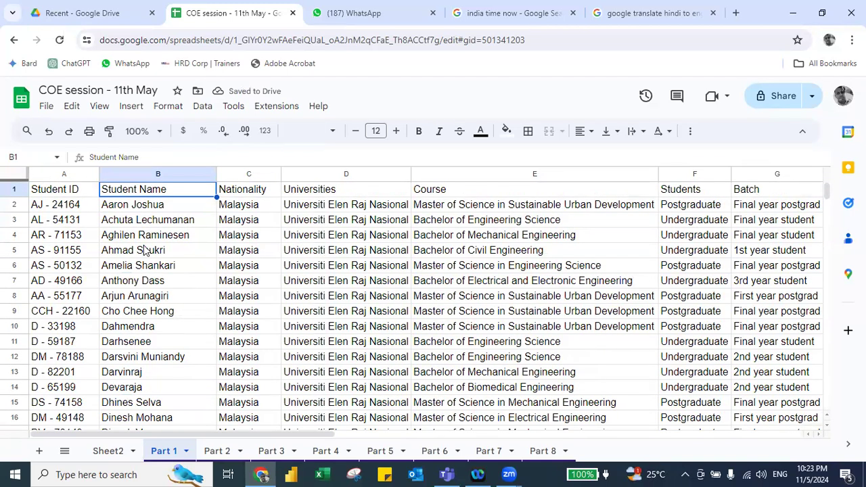
Enter "freeze pane" in cell B996 below the last student record.
key("ctrl+Down")
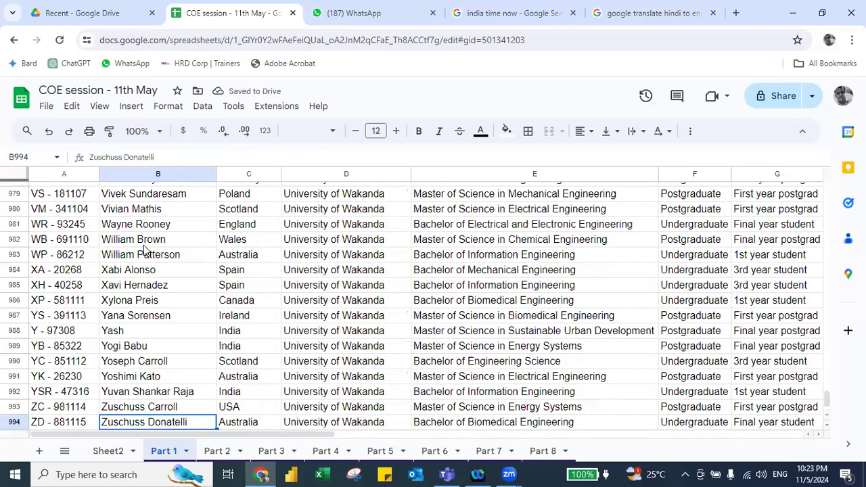
key("Down")
key("Down")
key("Down")
key("Down")
key("Up")
key("Up")
type("fre")
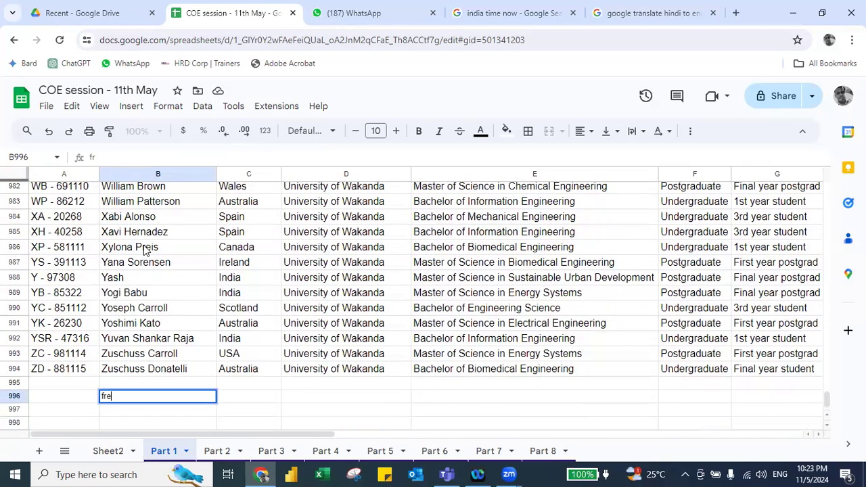
type("eze pane")
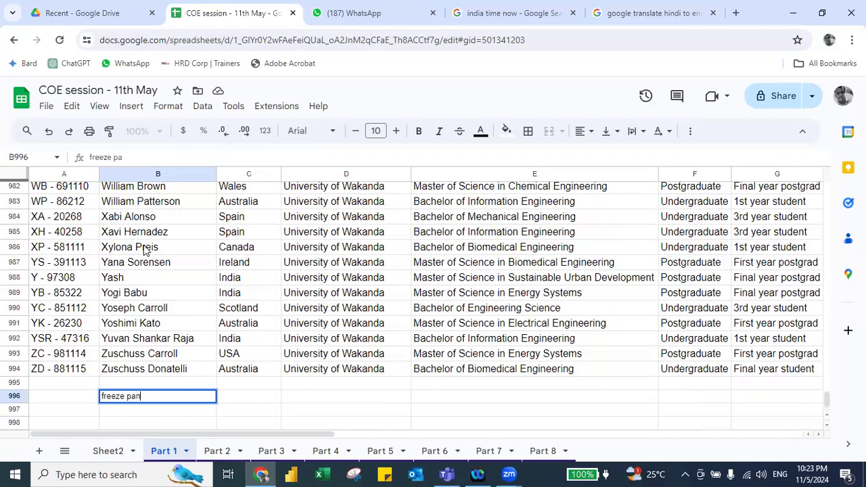
key("Return")
Enter "freeze header" in cell C996 beside the freeze pane note.
key("Right")
key("Up")
type("fr")
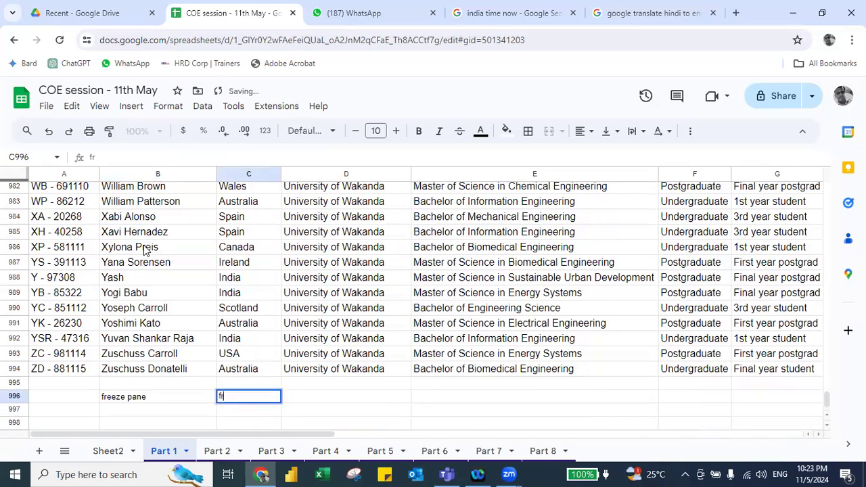
type("eeze header")
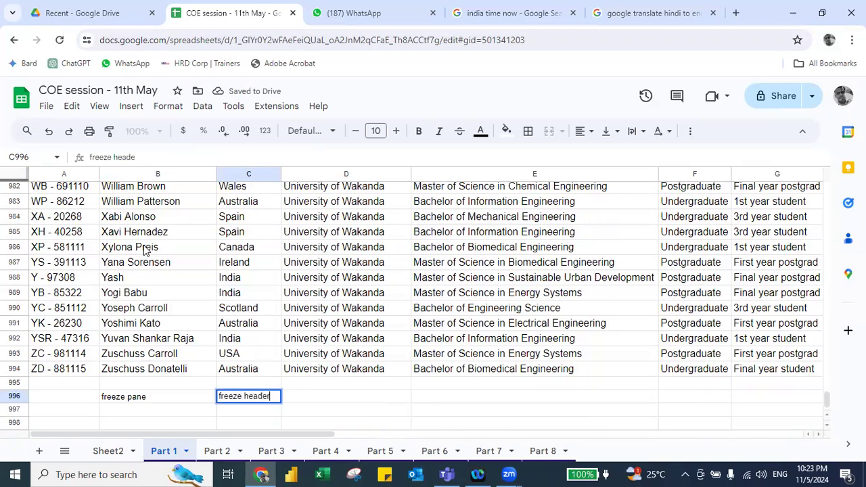
key("Return")
Enter "even though i go other cells (like bottom, i can still see the headers)" in cell C997 and revisit the two freeze notes above.
type("even")
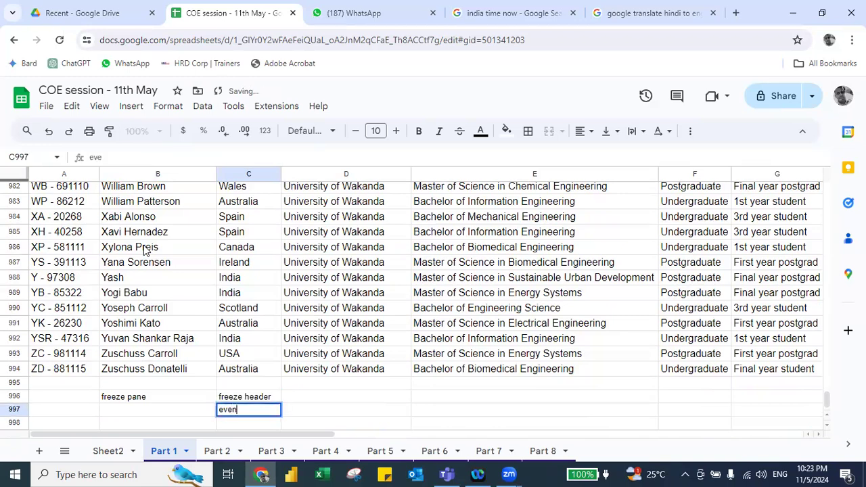
type(" though i go")
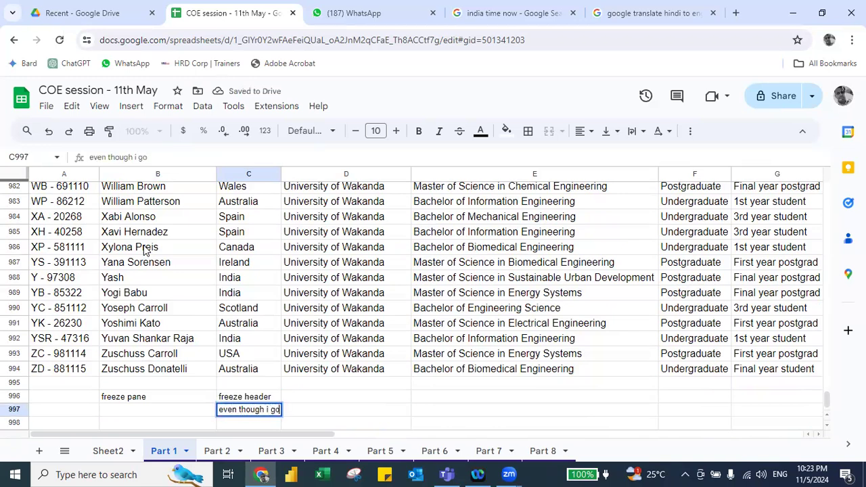
type(" other cells")
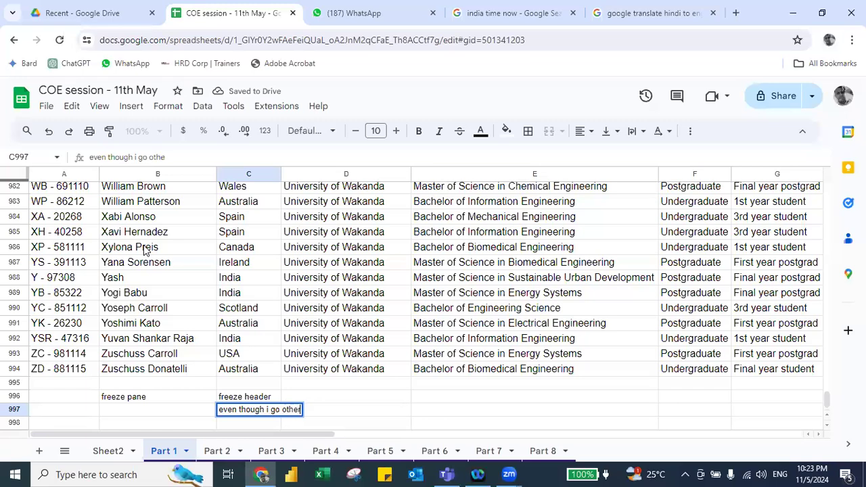
type(" (l")
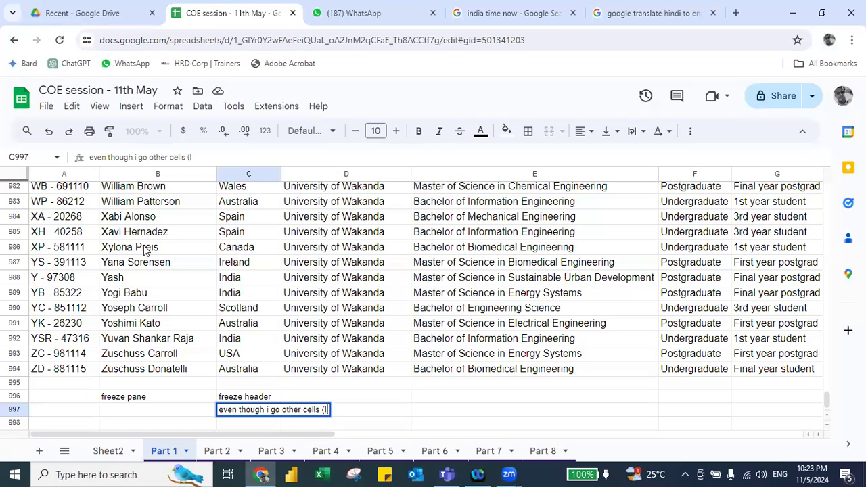
type("ike bottom")
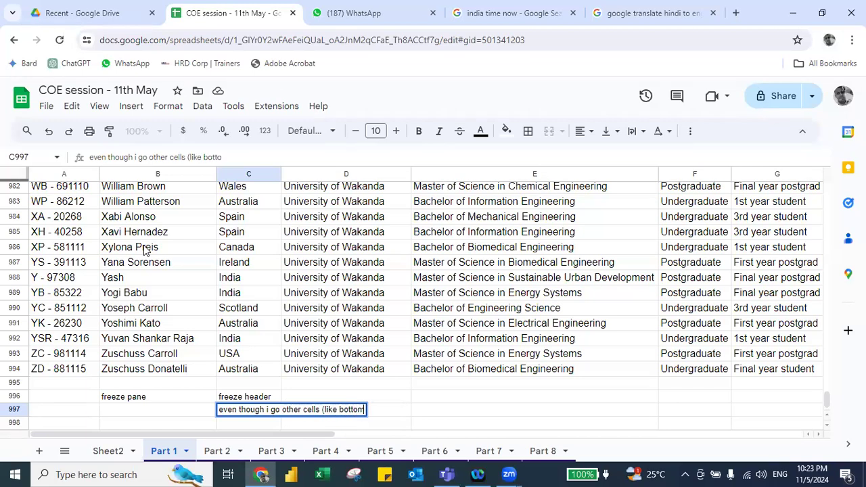
type(", i can s")
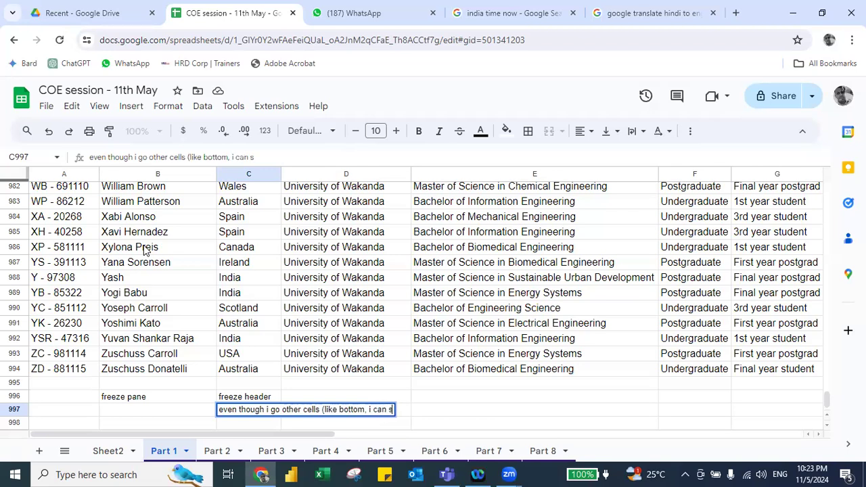
type("till see th")
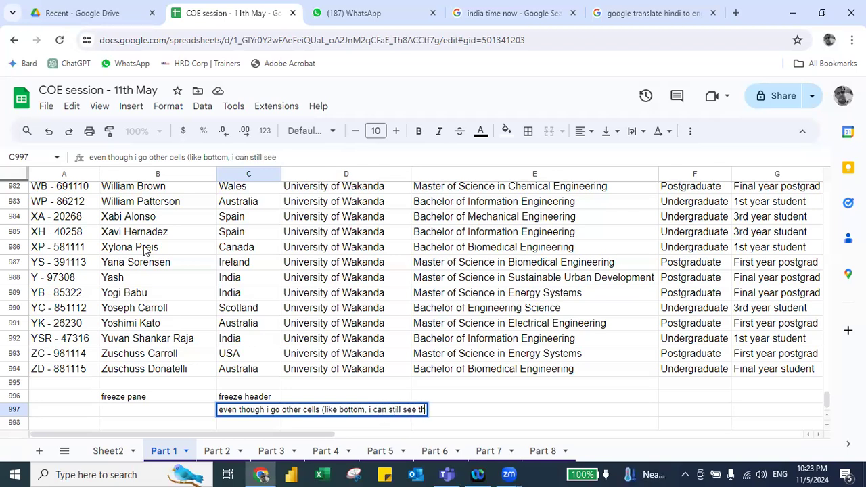
type("e headers)")
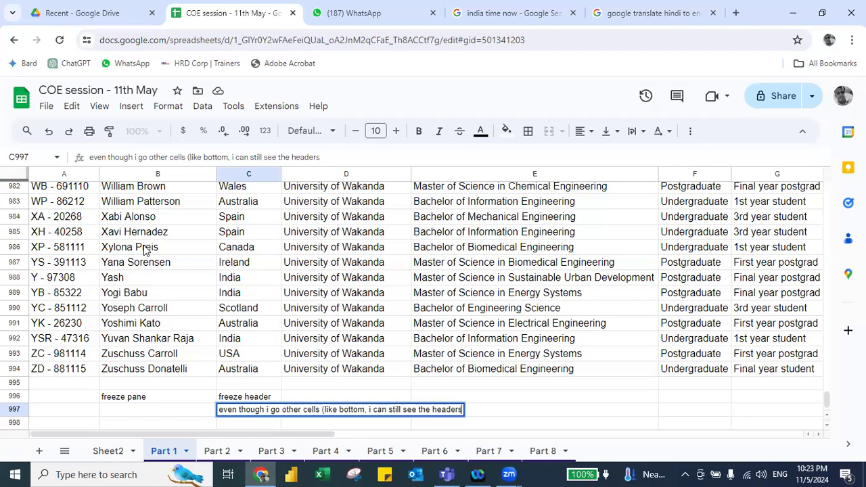
key("Return")
key("Left")
key("Up")
key("Up")
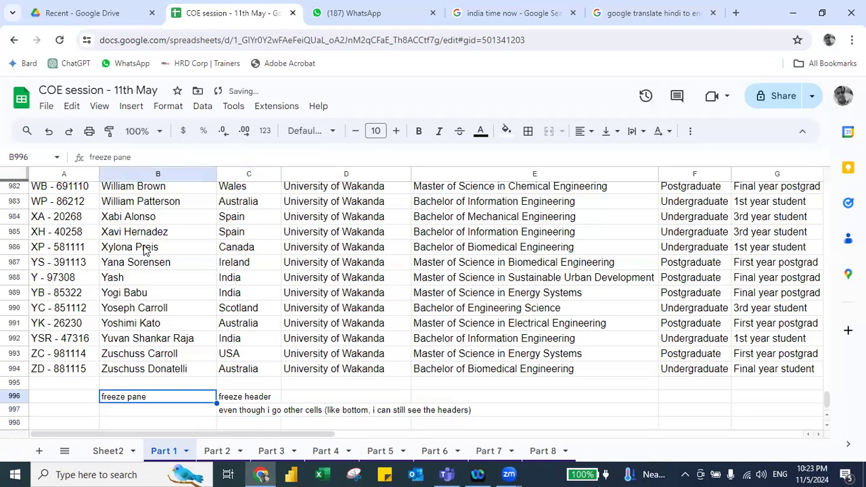
key("Right")
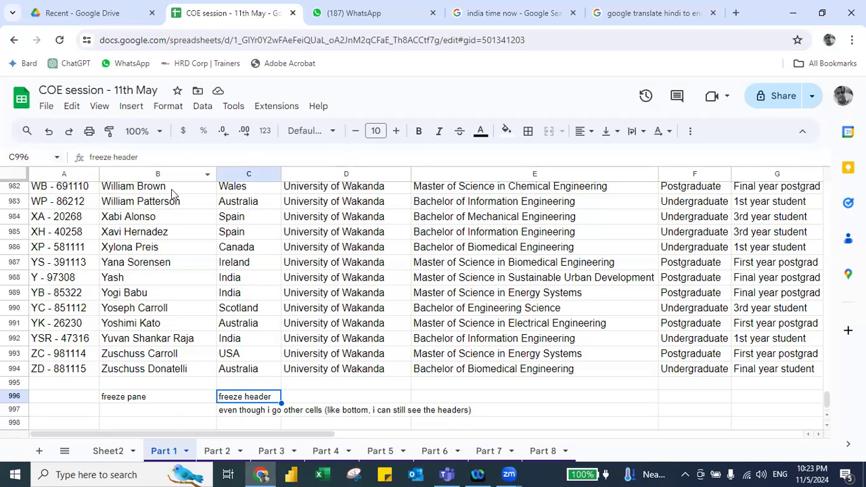
Return to the Nationality header cell and look at the available row and column freeze options.
key("Up")
key("Up")
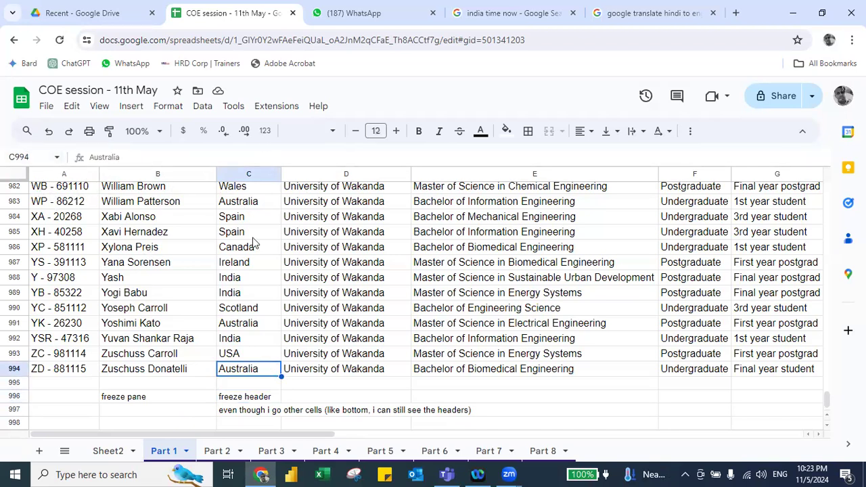
key("ctrl+Up")
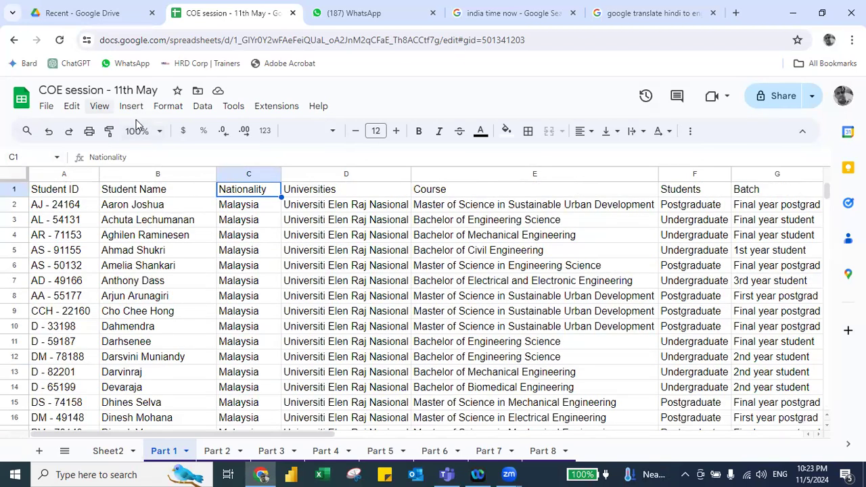
left_click(99, 106)
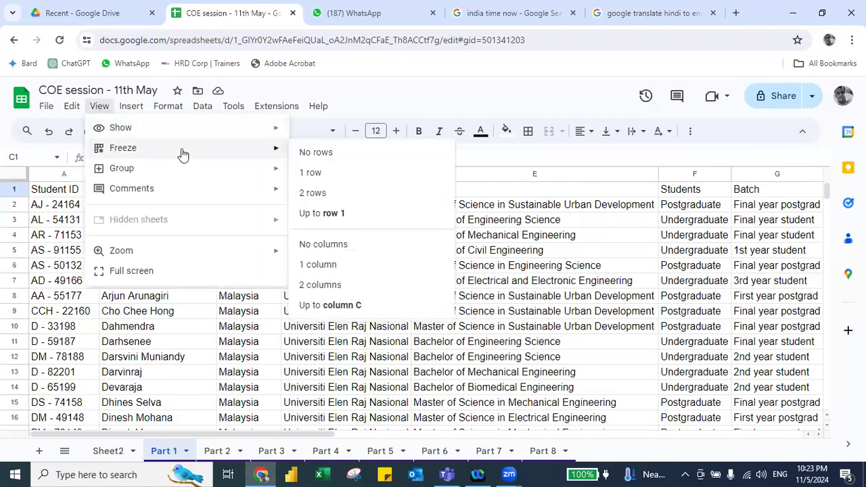
key("Escape")
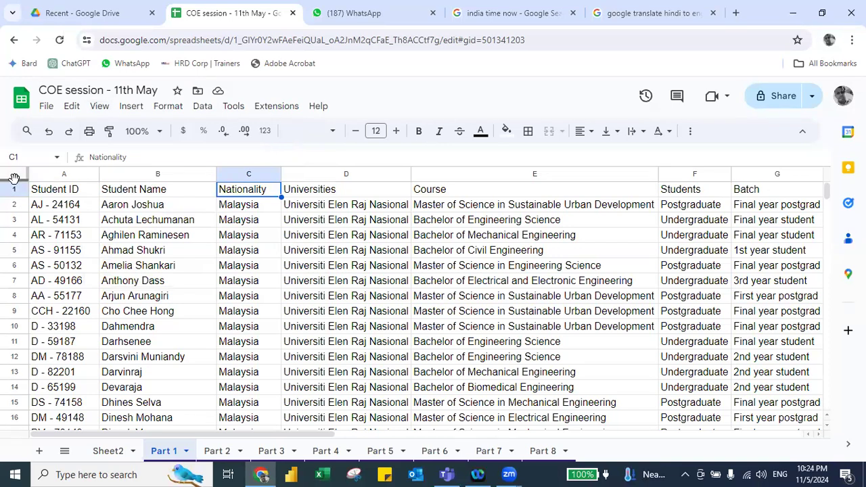
Freeze header row 1 and check it from the last student record back to the first one in the Nationality column.
left_click_drag(14, 178, 14, 200)
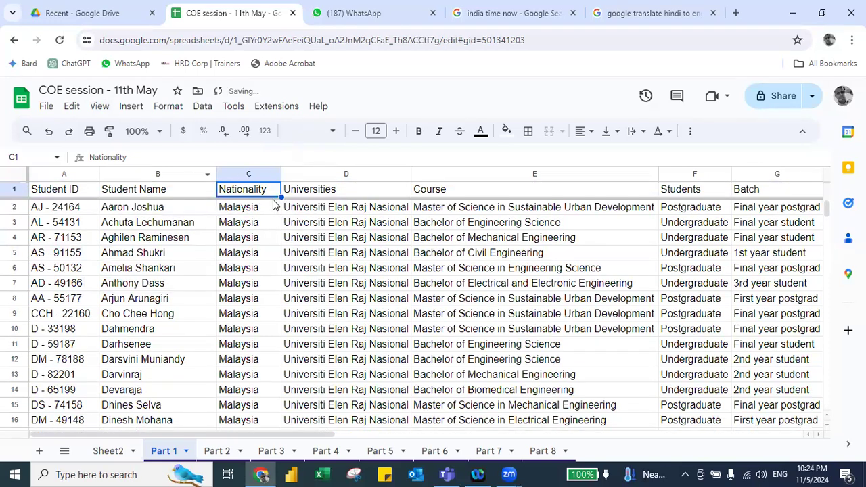
left_click(231, 211)
key("ctrl+Down")
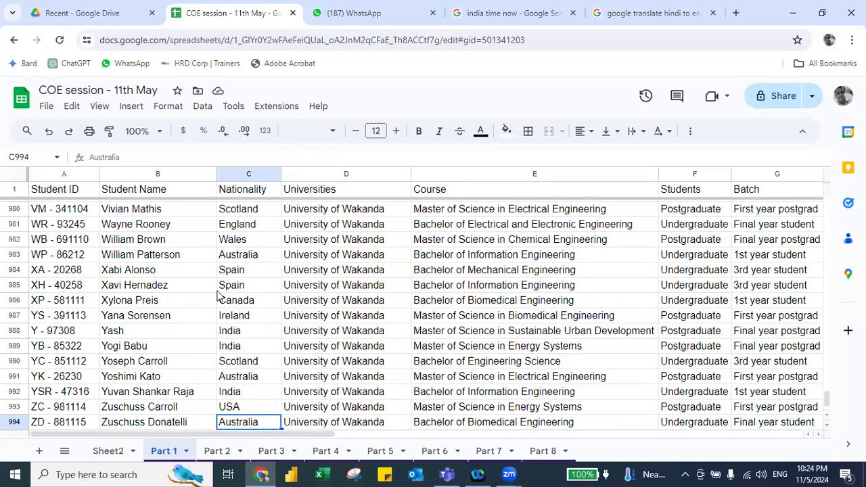
key("ctrl+Up")
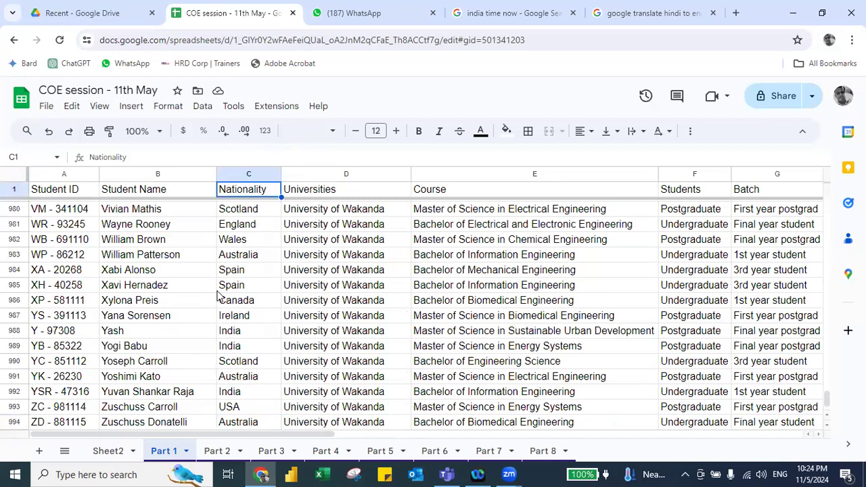
key("Down")
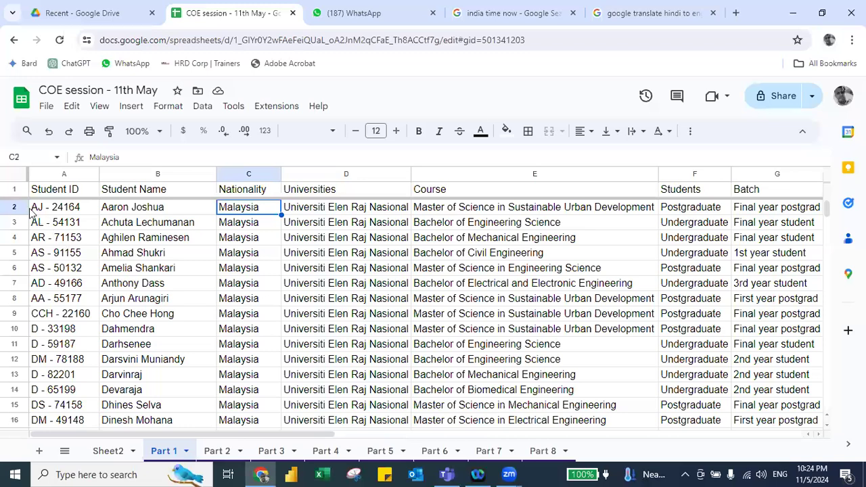
Freeze the first seven rows of Part 1 and check them while jumping to the last rows of the Course column.
left_click_drag(14, 196, 12, 287)
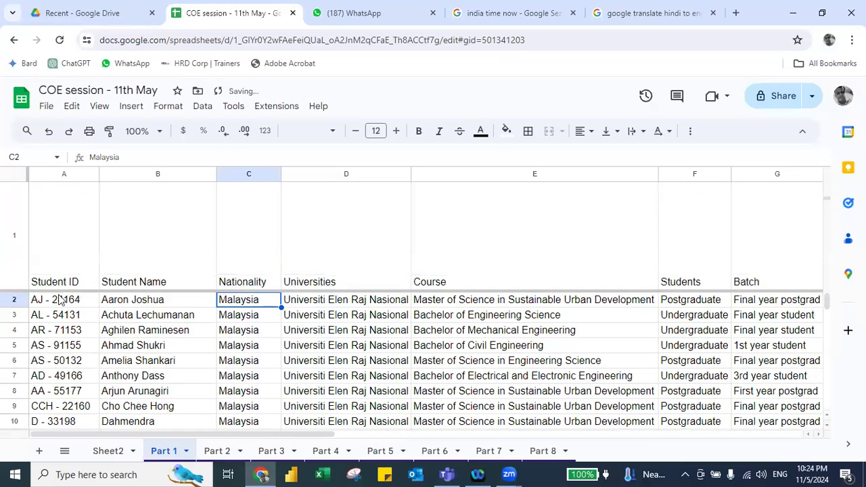
key("ctrl+z")
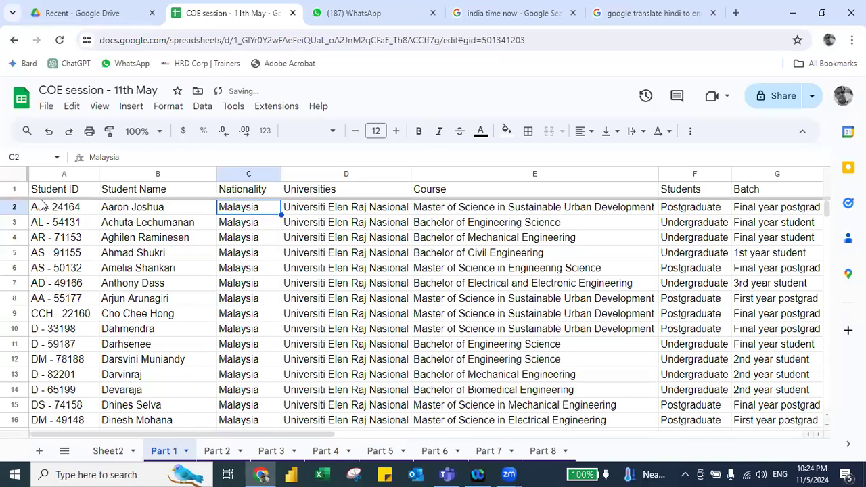
left_click_drag(42, 200, 52, 288)
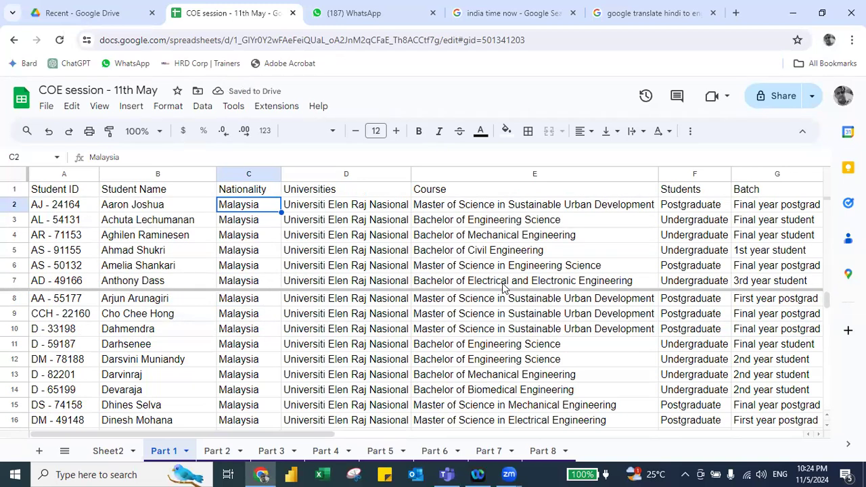
left_click(472, 305)
key("ctrl+Down")
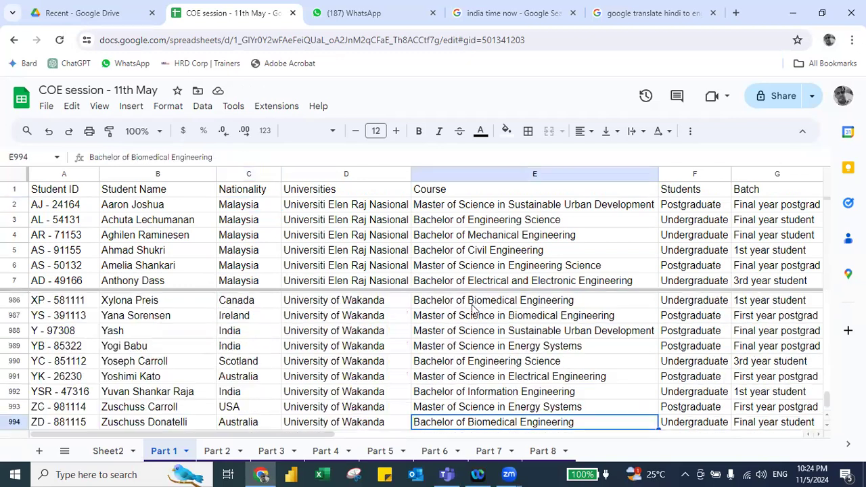
key("ctrl+Down")
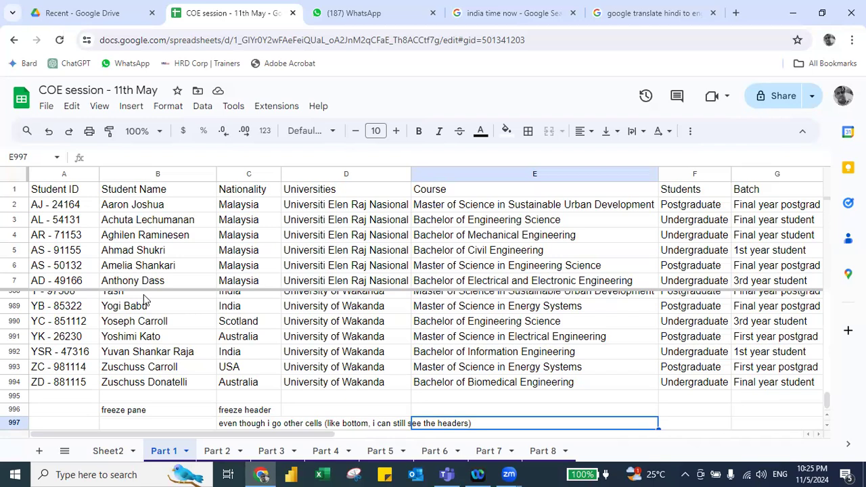
Go back to the first records, unfreeze all rows and select the first student's name in cell B2.
key("ctrl+Up")
key("ctrl+Up")
key("Down")
key("Down")
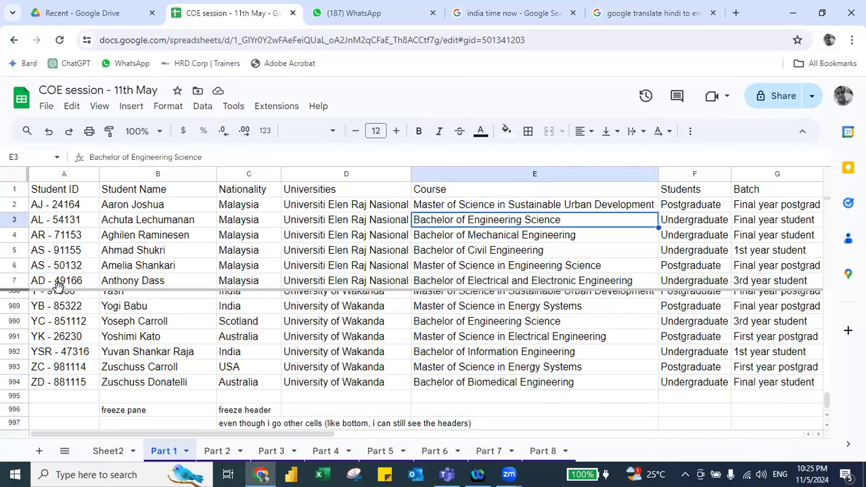
left_click_drag(61, 291, 66, 186)
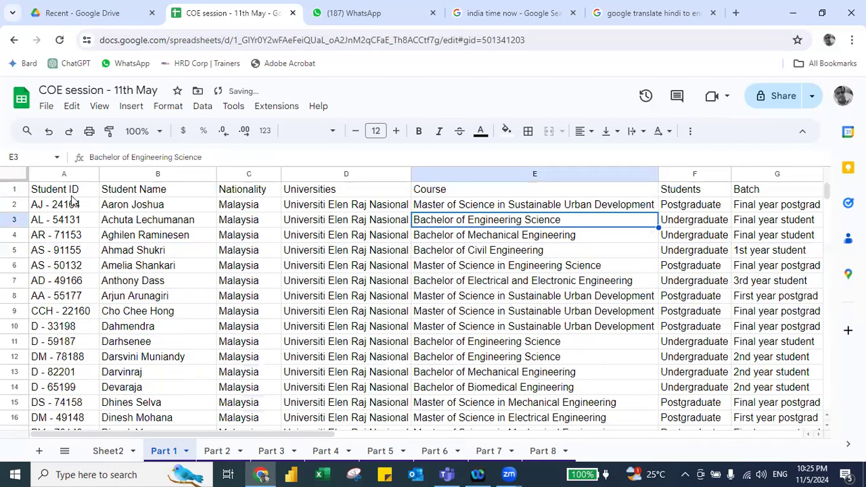
left_click(115, 209)
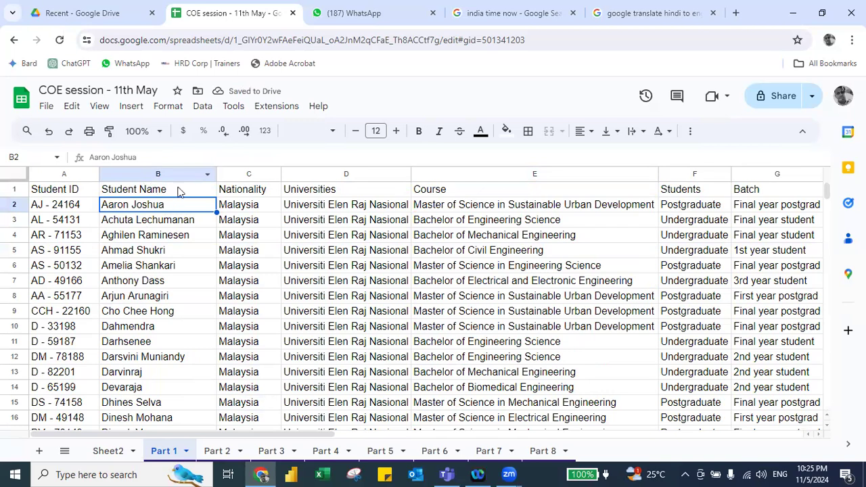
Freeze the Student ID and Student Name columns and check them while moving across row 3 to column V.
left_click_drag(25, 169, 215, 184)
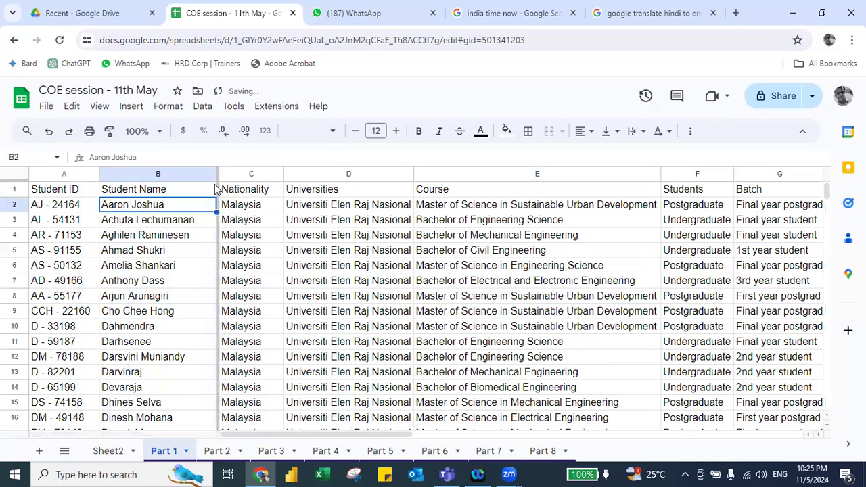
left_click(241, 229)
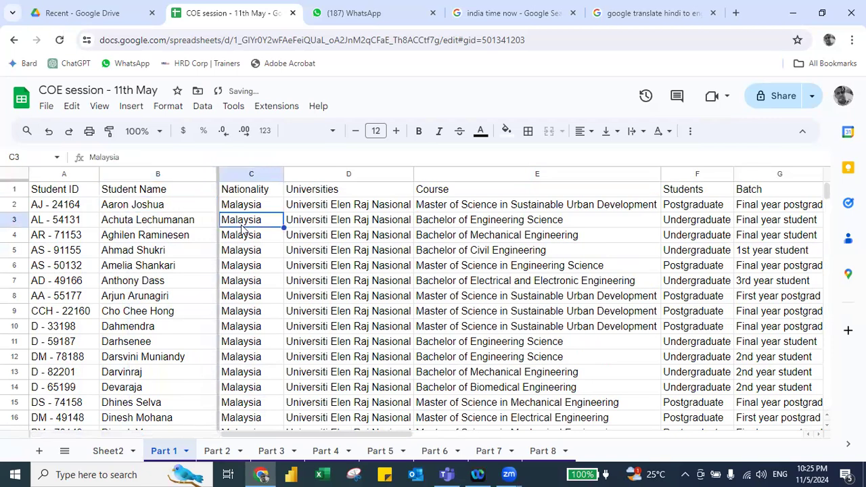
key("Right")
key("Right")
key("Right")
key("Right")
key("Right")
key("Right")
key("Right")
key("Right")
key("Right")
key("Right")
key("Right")
key("Right")
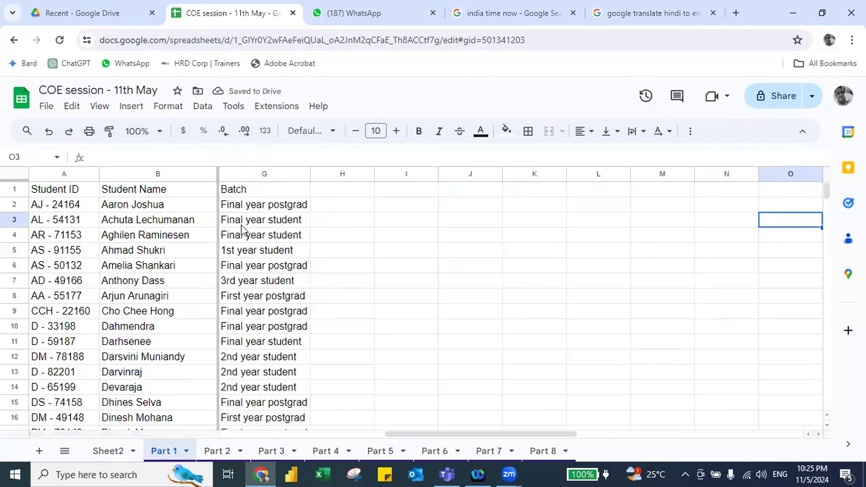
key("Right")
key("Right")
key("Right")
key("Right")
key("Right")
key("Right")
key("Right")
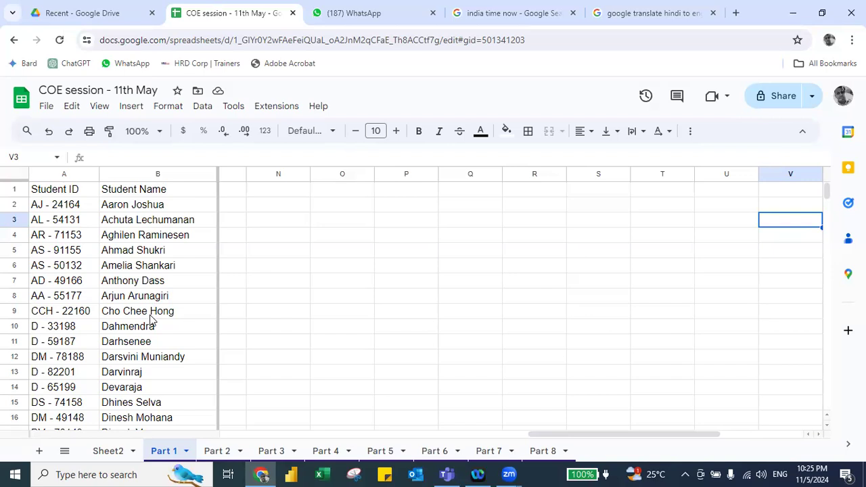
Return to the first student record, unfreeze the Student ID and Student Name columns and select cell D2.
left_click(100, 106)
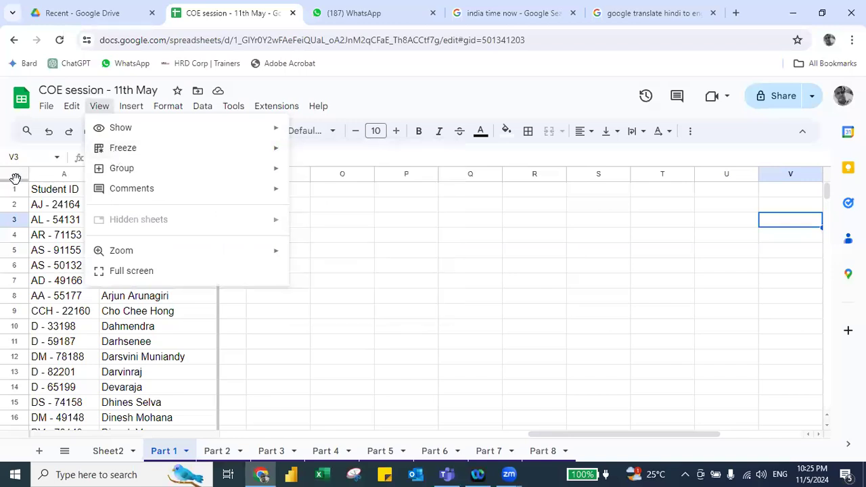
left_click(59, 206)
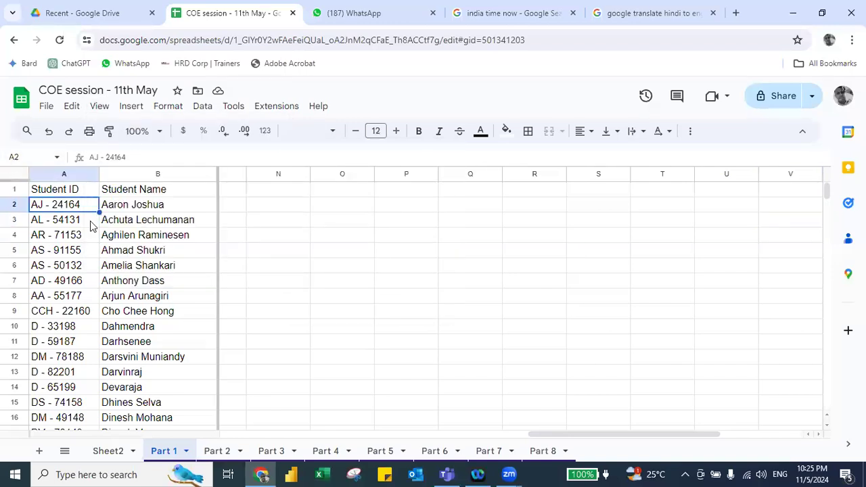
key("Right")
key("Right")
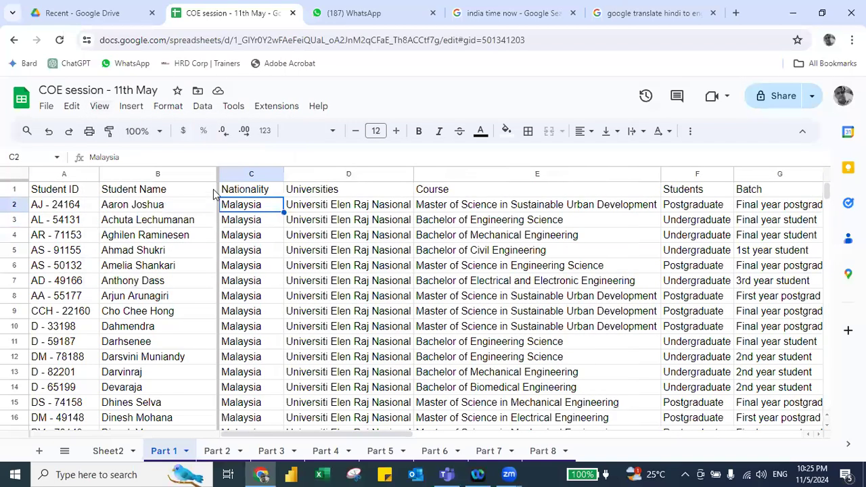
left_click_drag(215, 194, 21, 188)
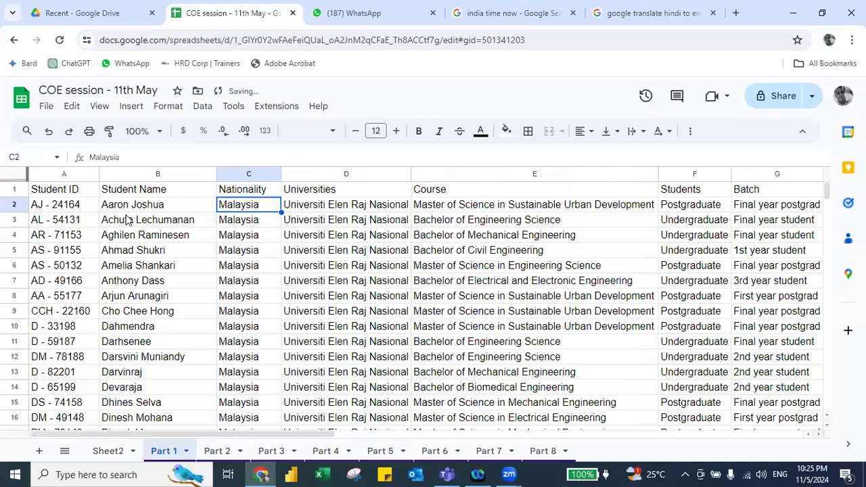
key("Right")
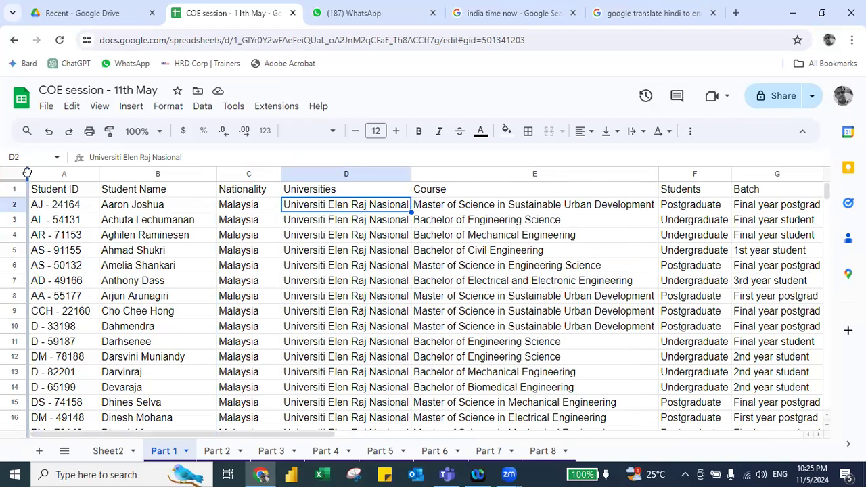
Freeze the columns from Student ID through Universities and check them while moving across row 2 to column O and back to Students.
left_click_drag(28, 172, 276, 188)
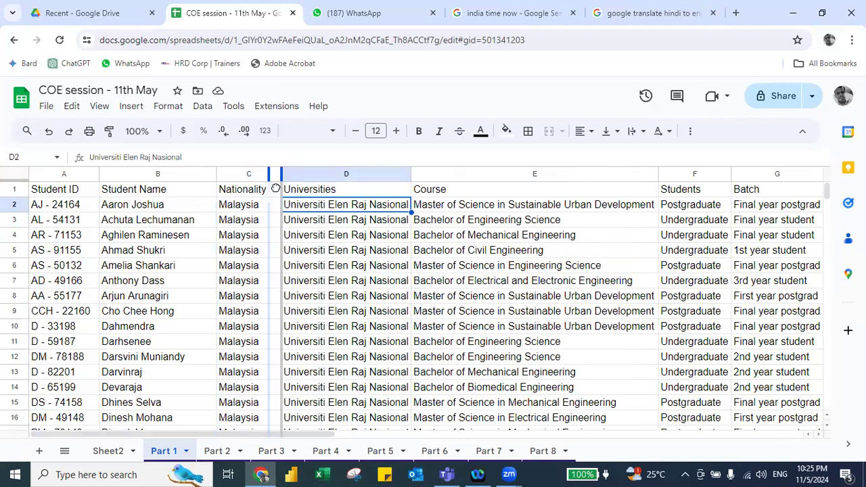
left_click_drag(344, 194, 359, 199)
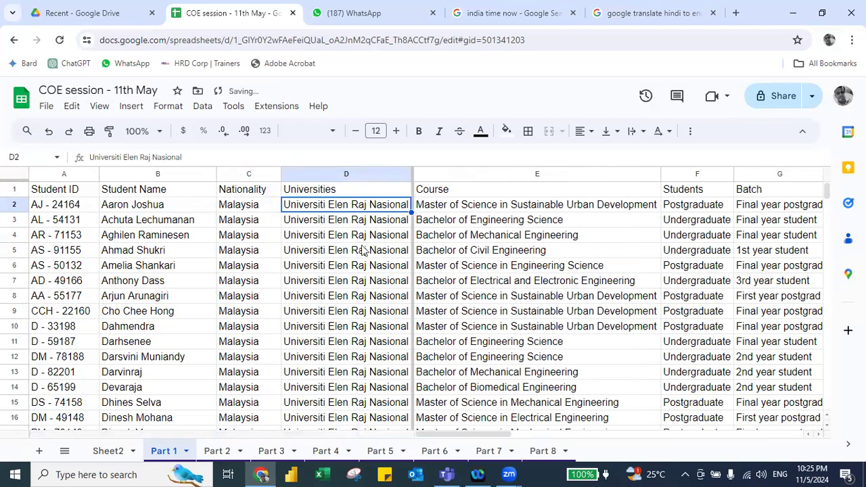
key("Right")
key("Right")
key("Right")
key("Right")
key("Right")
key("Right")
key("Right")
key("Right")
key("Right")
key("Right")
key("Right")
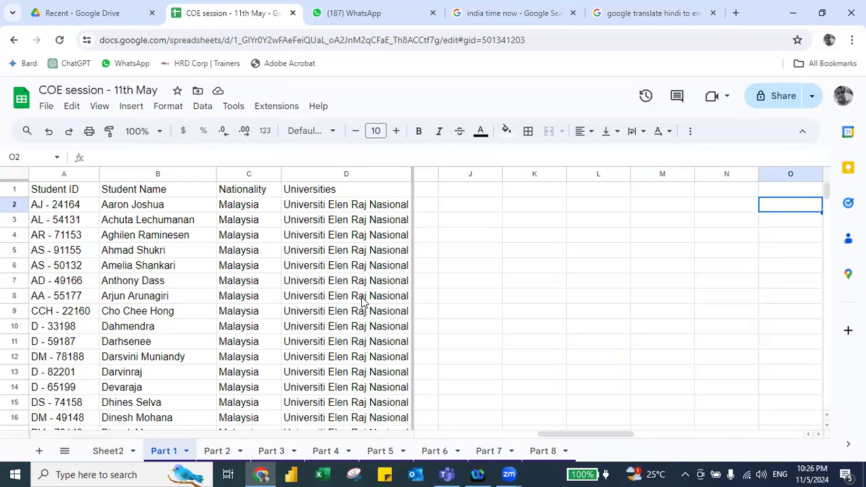
key("ctrl+Left")
key("ctrl+Left")
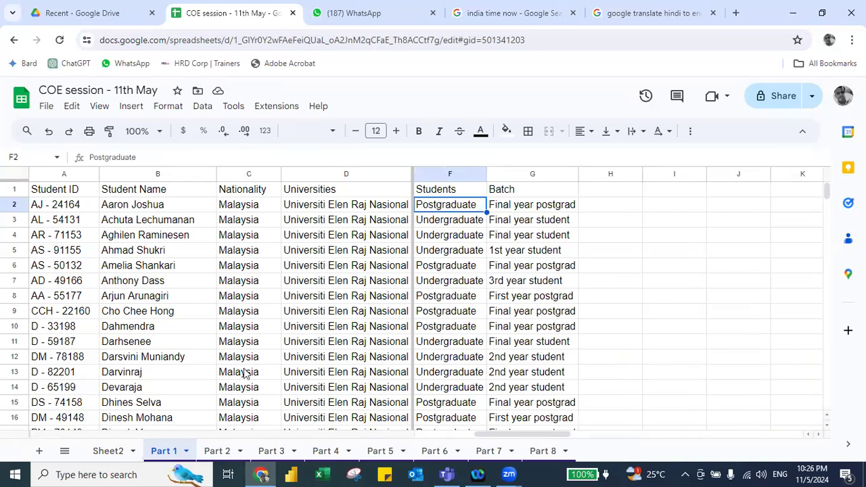
Switch to the Part 2 sheet and create a filter on the expense table from the Departments header in cell A1.
left_click(221, 450)
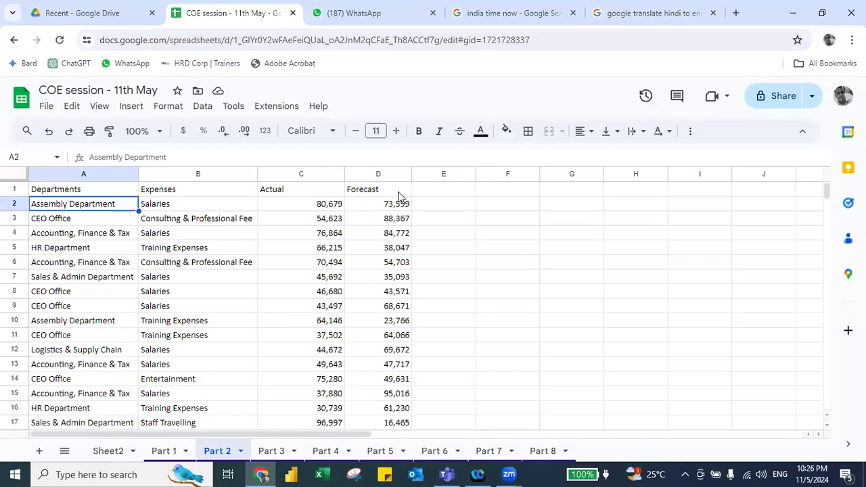
key("Up")
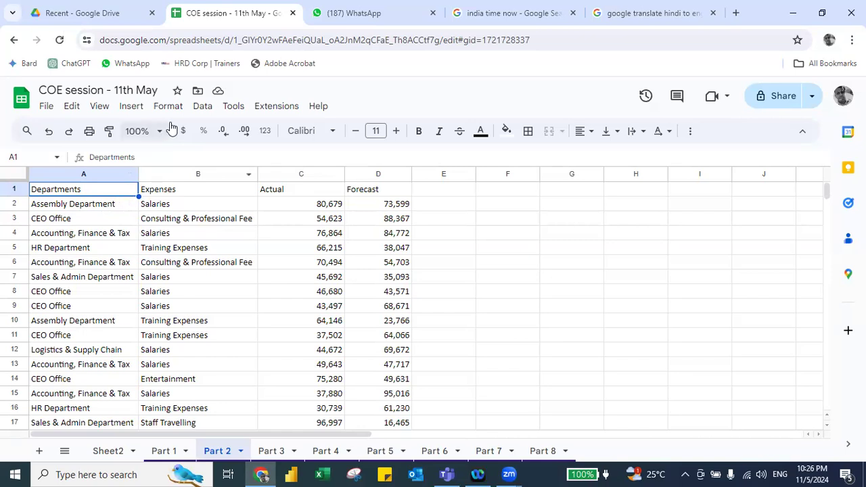
left_click(194, 111)
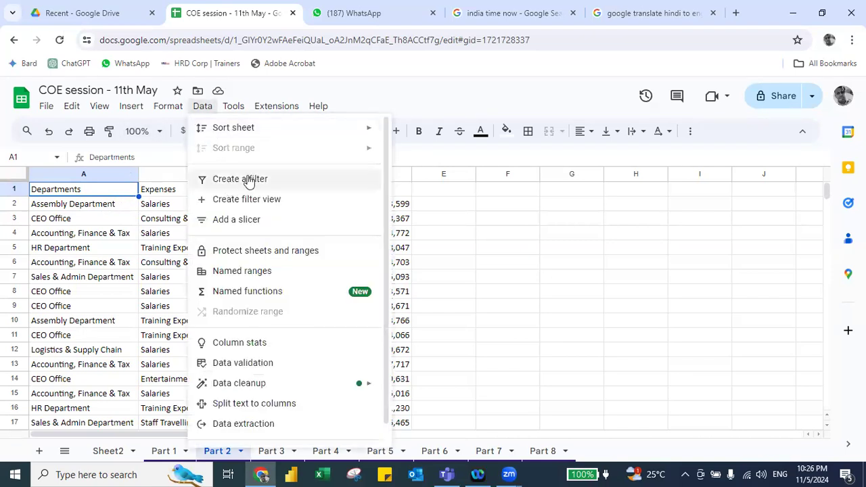
left_click(228, 183)
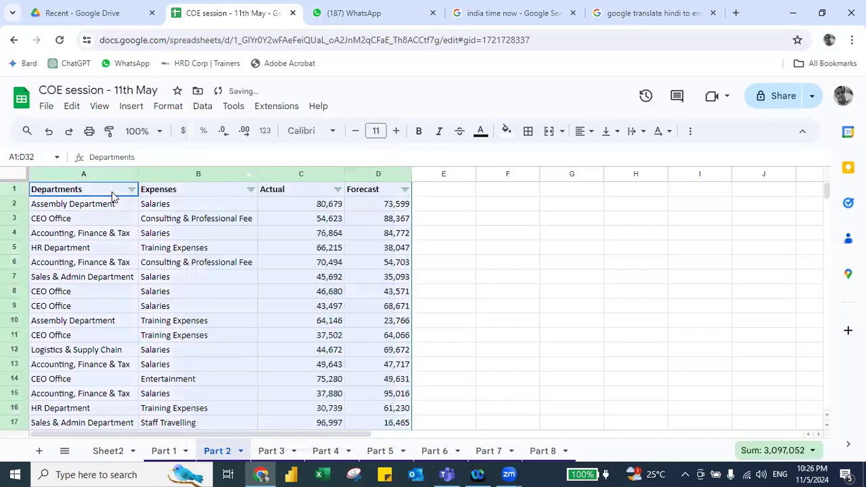
Sort the Part 2 table by Departments from A to Z and look over the Expenses column's filter options.
left_click(134, 191)
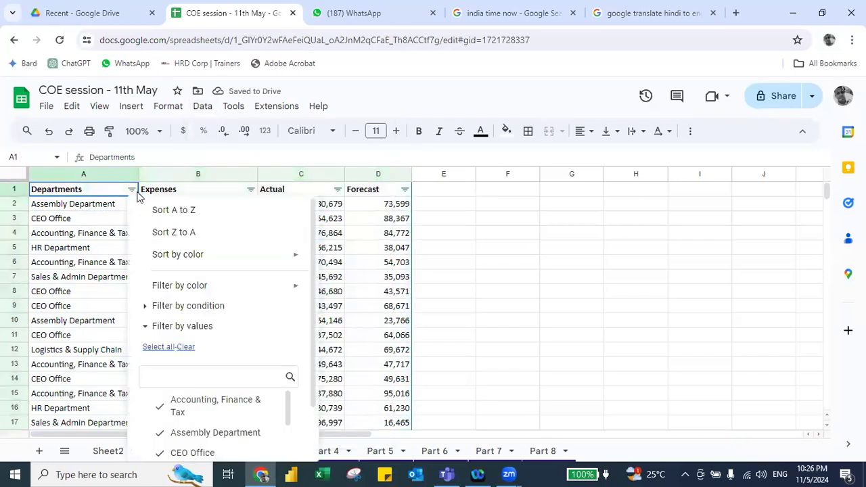
left_click(166, 219)
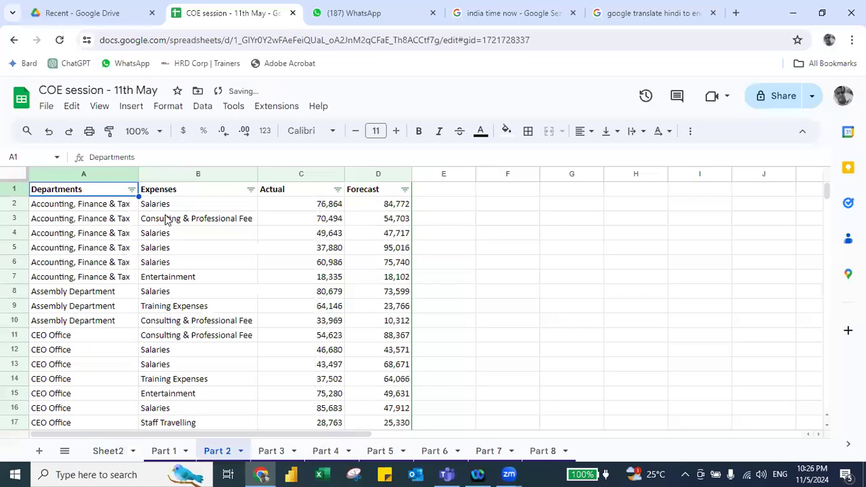
left_click(250, 189)
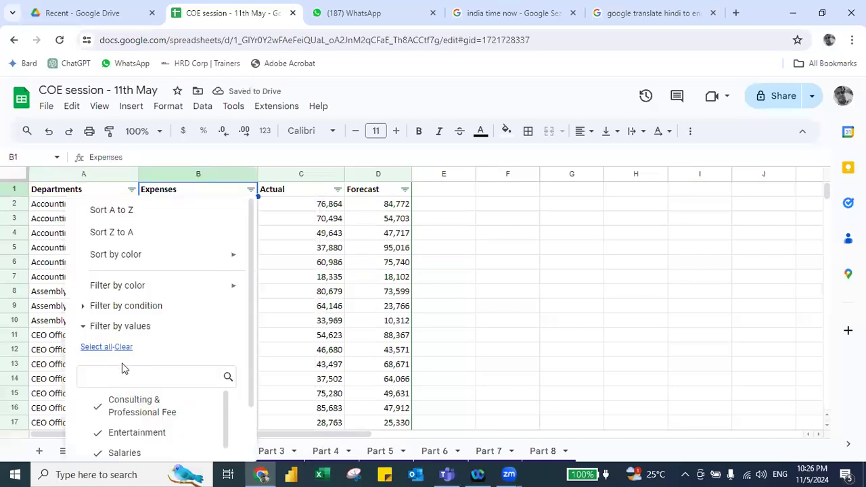
left_click(272, 293)
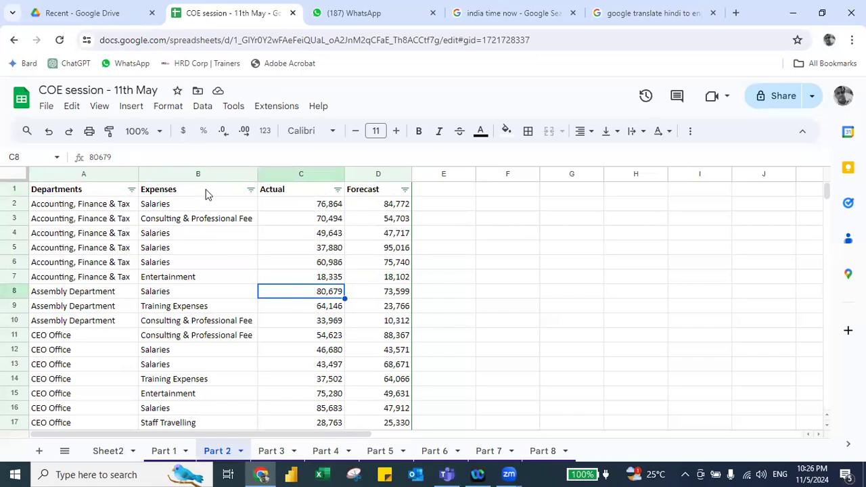
Look over the sheet sorting options, select the Departments header and create a filter view of the range A1:D32.
left_click(202, 106)
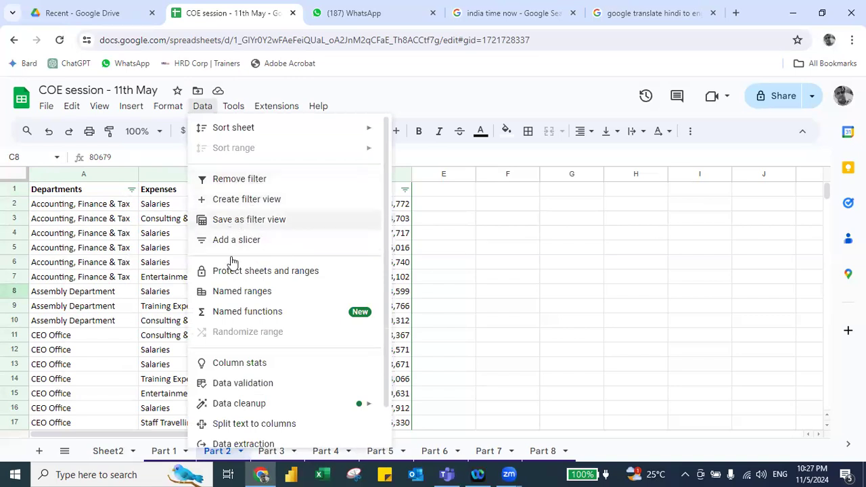
mouse_move(228, 136)
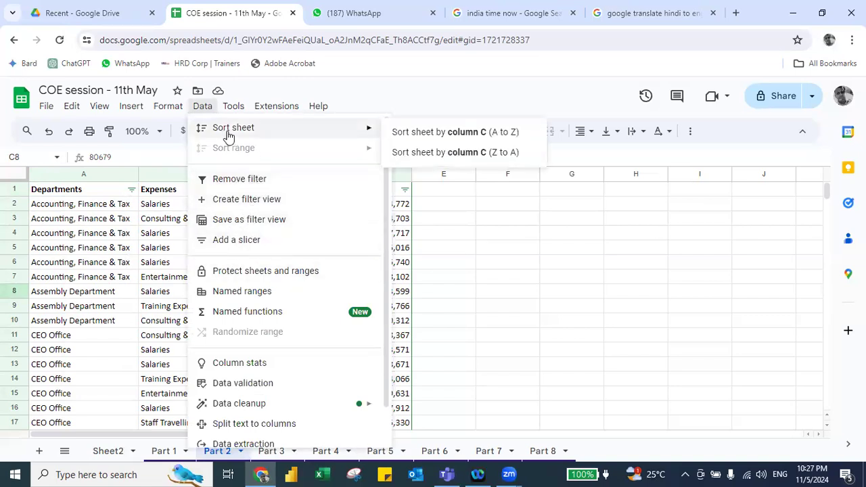
left_click(74, 194)
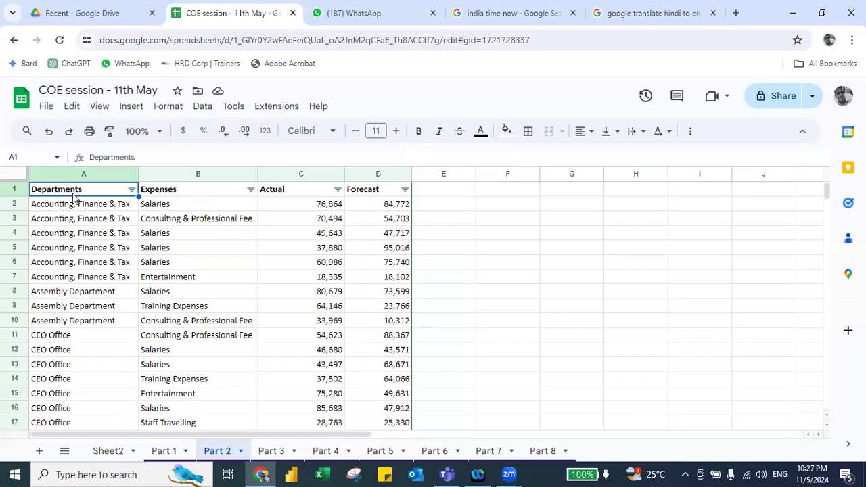
key("alt+d")
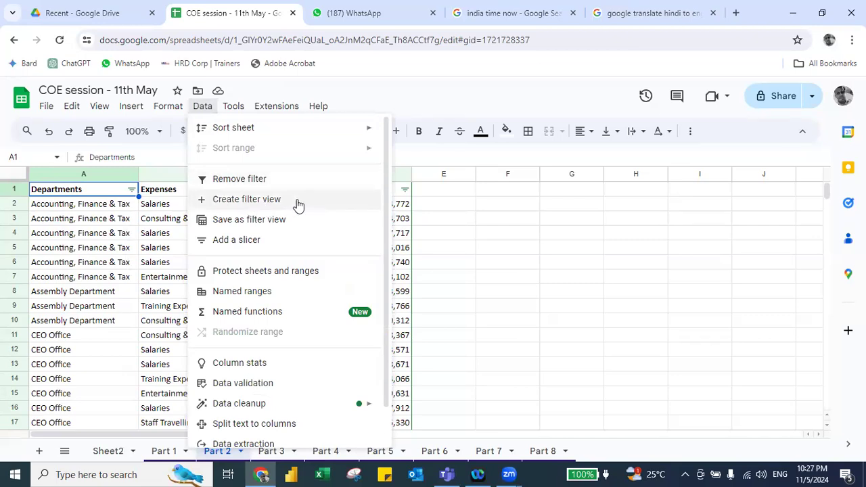
left_click(250, 203)
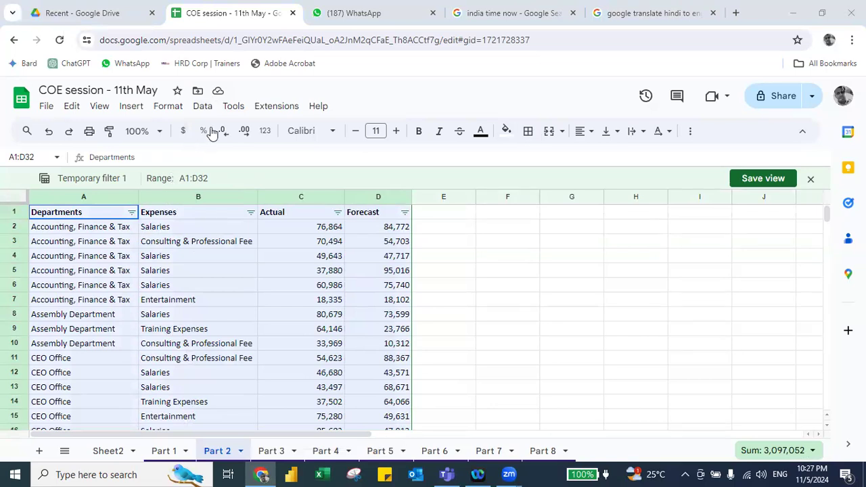
left_click(203, 106)
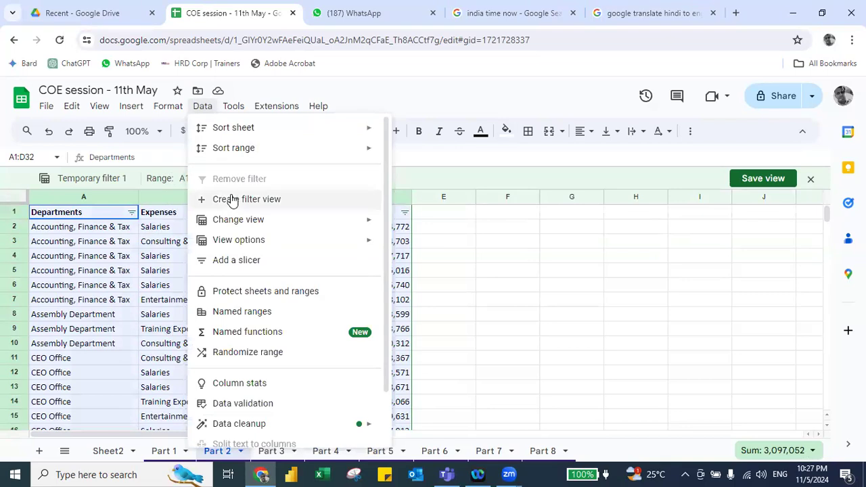
left_click(475, 182)
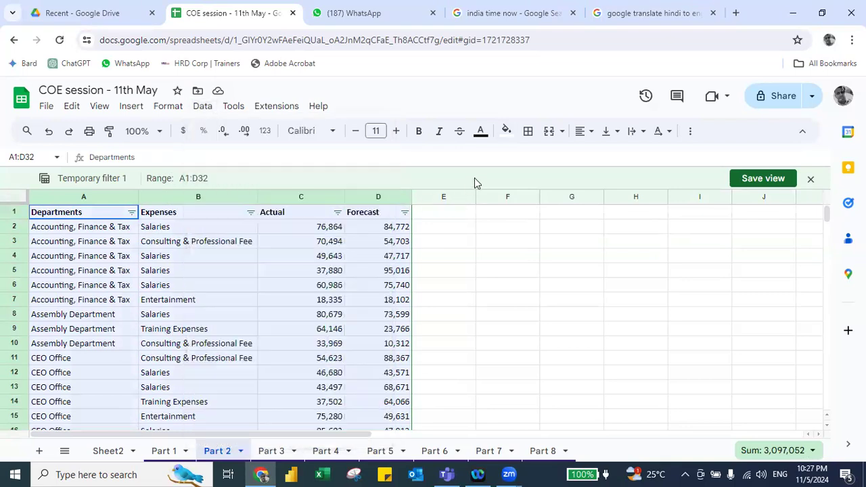
Save the temporary filter view under the name Salaries.
left_click(753, 180)
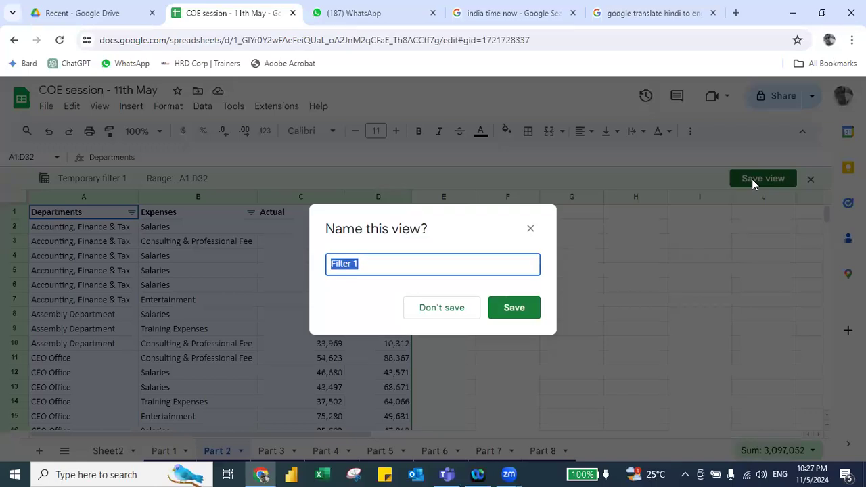
key("BackSpace")
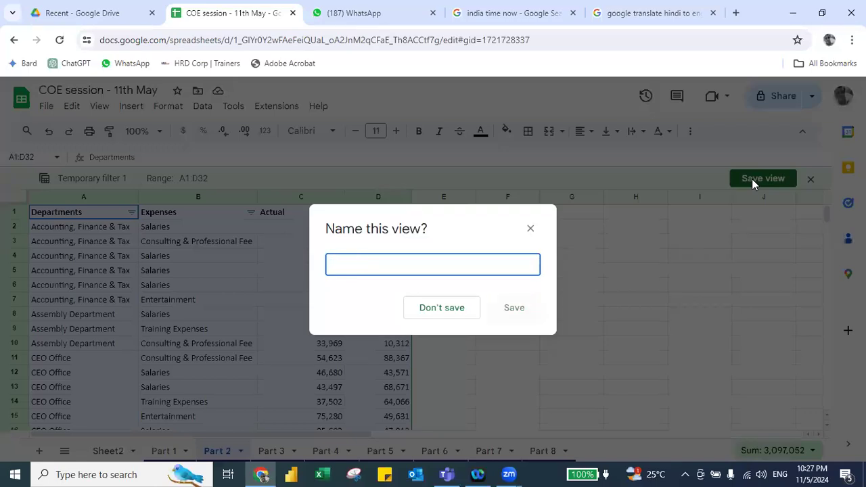
type("Salaries")
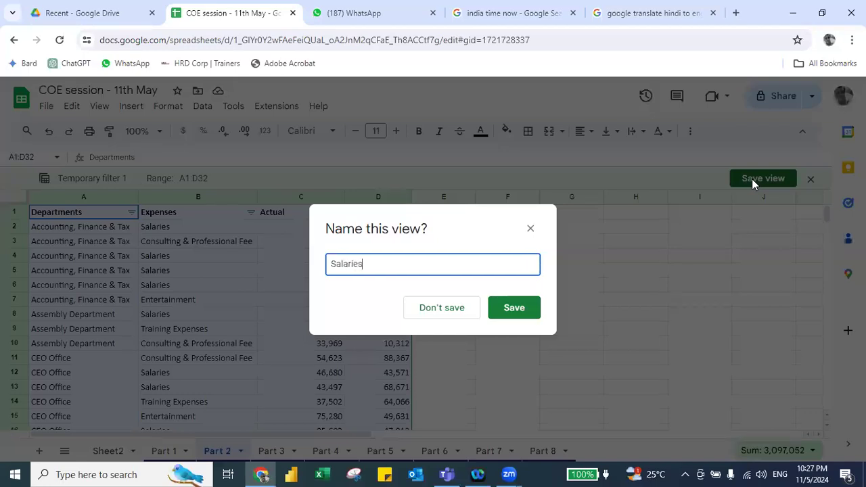
left_click(512, 314)
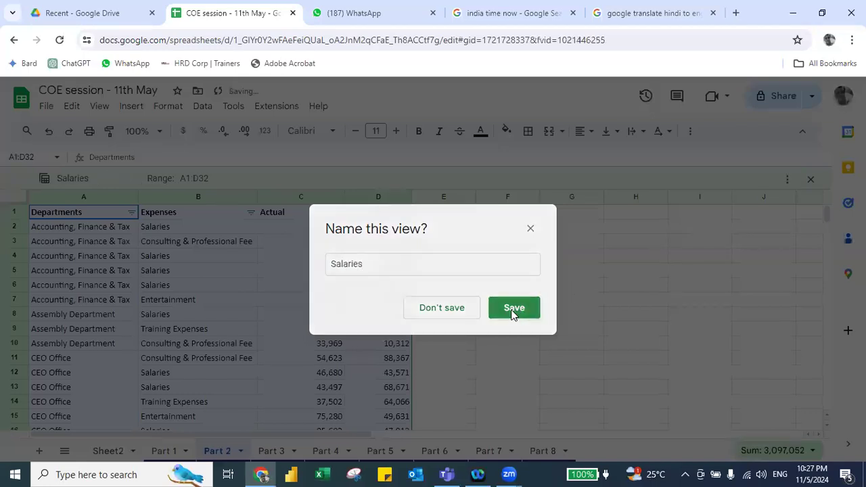
Filter the Expenses column in the Salaries view to show only Salaries.
left_click(250, 213)
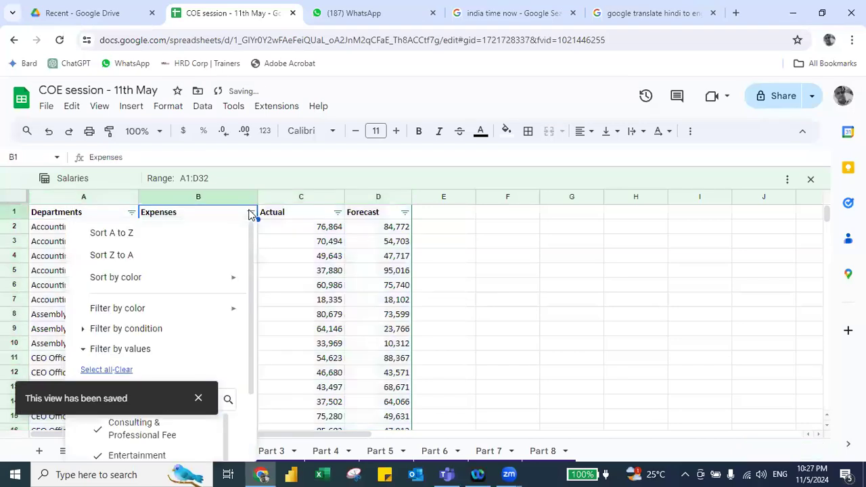
left_click(198, 398)
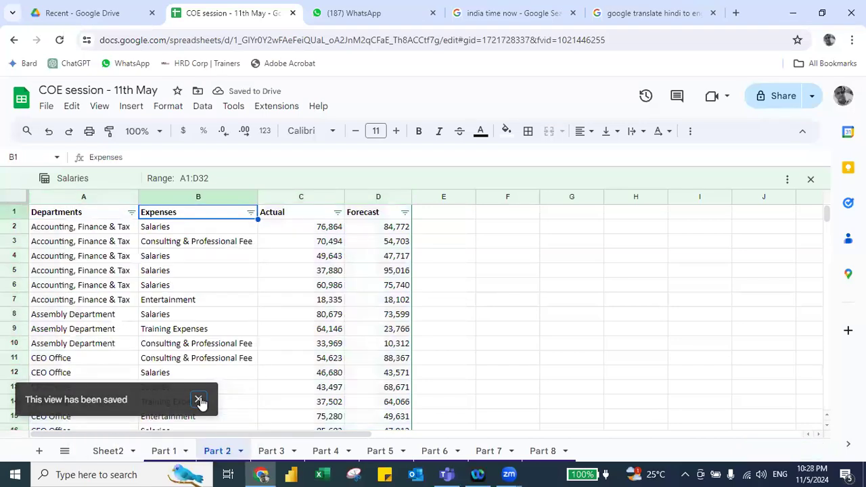
left_click(251, 212)
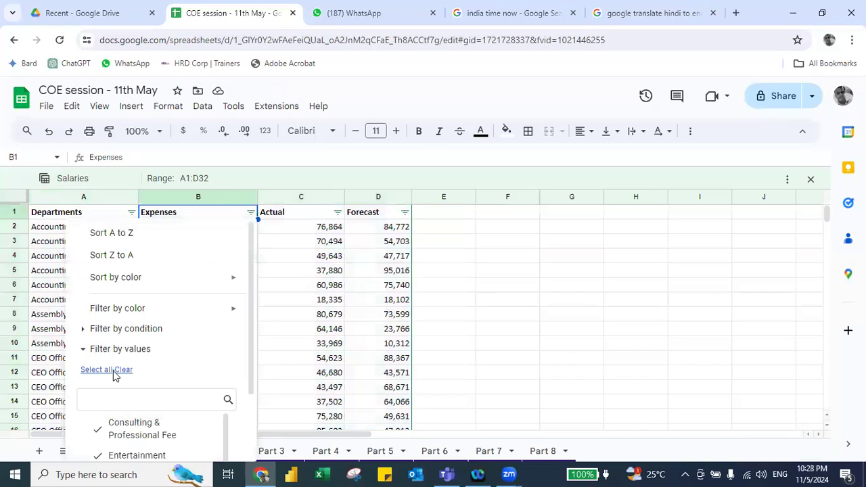
scroll(133, 439, "down", 2)
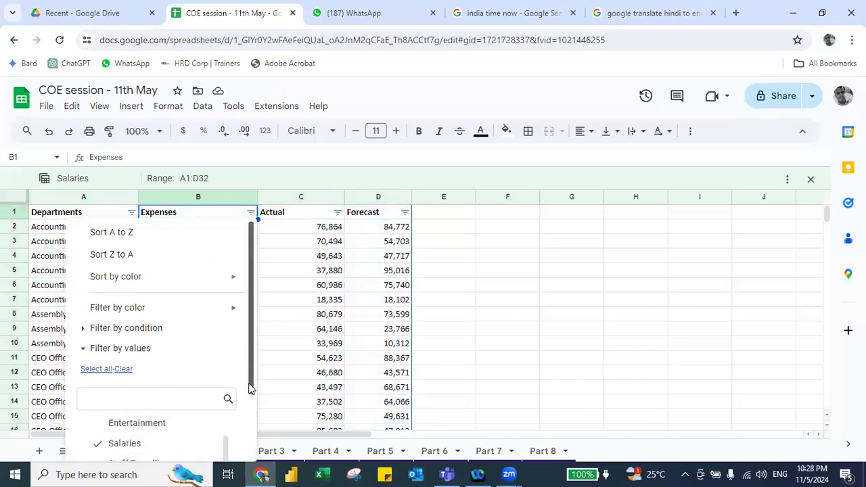
scroll(196, 436, "down", 2)
left_click(213, 441)
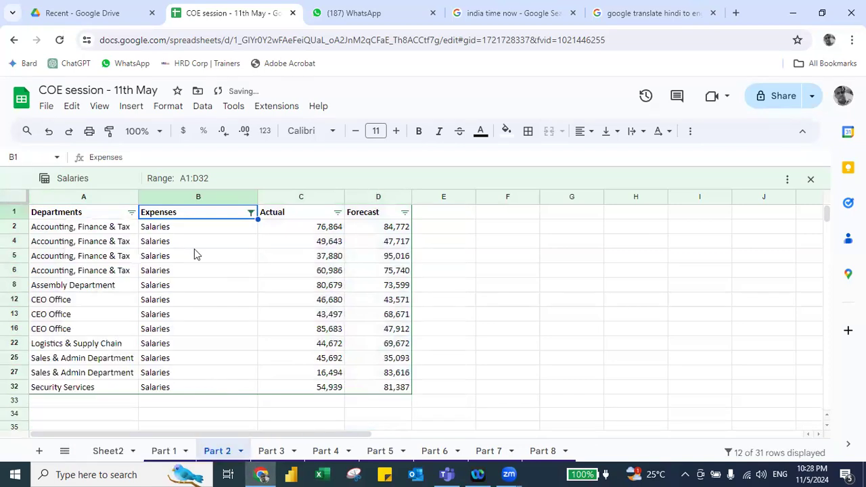
Look over the management options of the Salaries filter view and close the view.
left_click(787, 179)
left_click(774, 240)
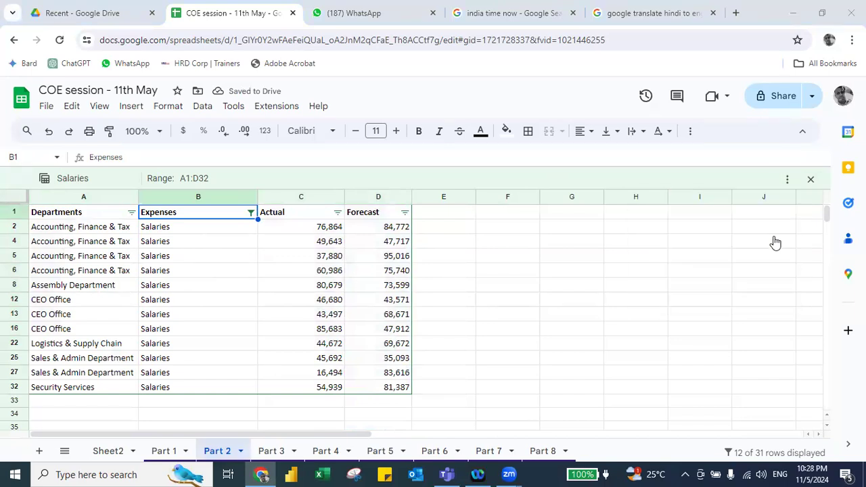
left_click(790, 178)
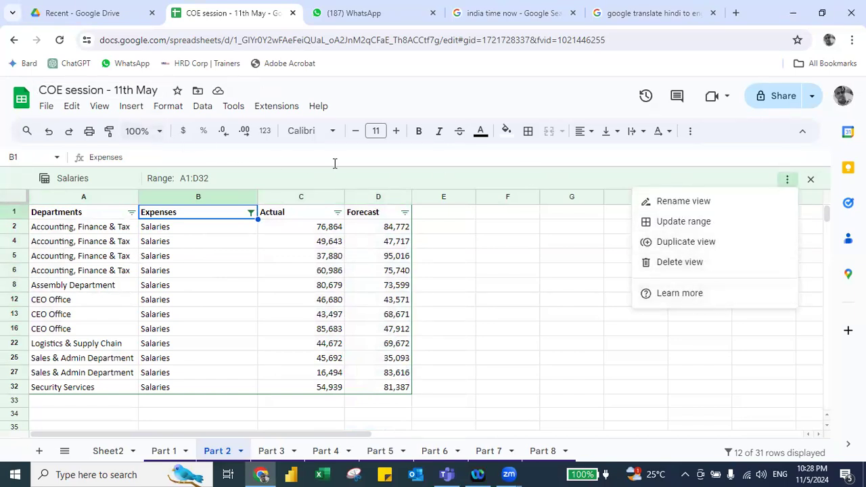
left_click(807, 183)
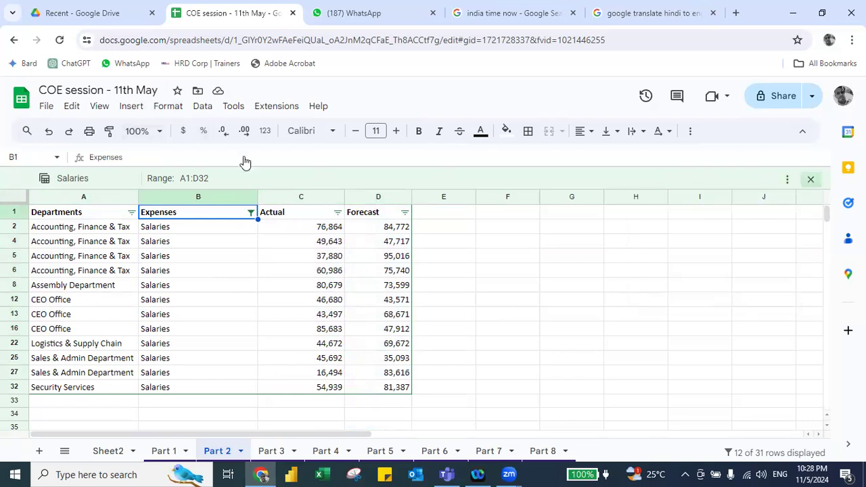
Create a new filter view of the range A1:D32 and filter the Expenses column to show only Entertainment.
left_click(202, 107)
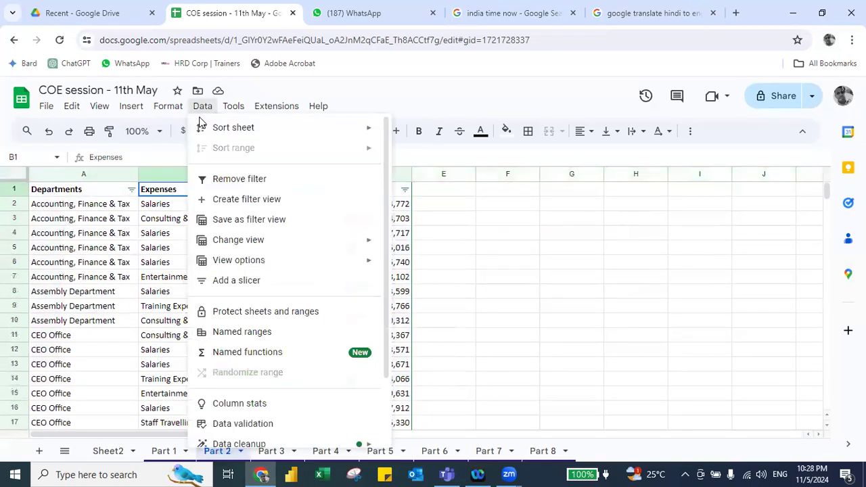
left_click(245, 201)
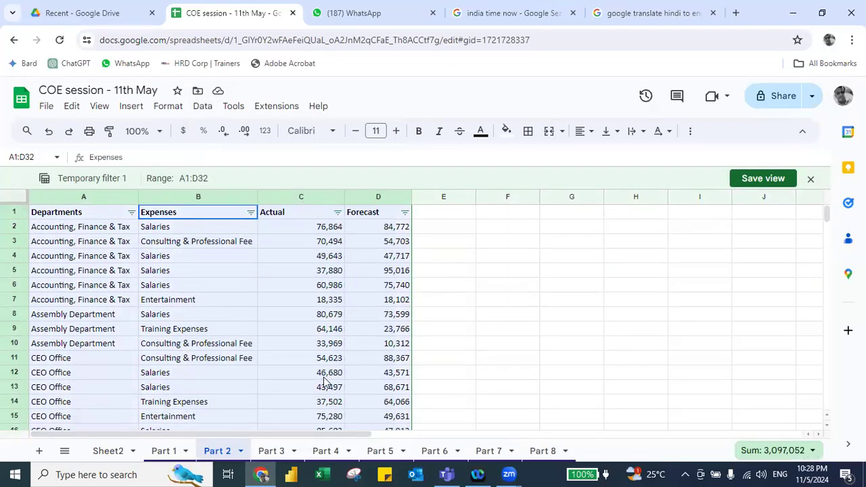
left_click(246, 213)
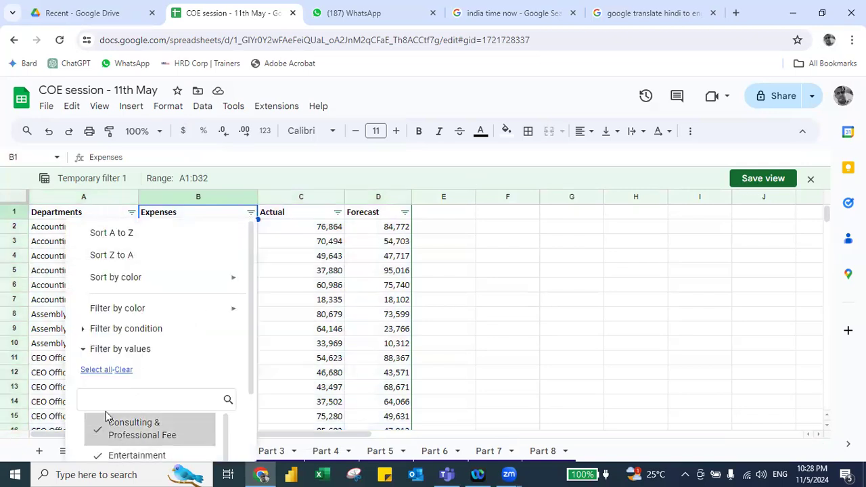
left_click(114, 456)
scroll(252, 368, "down", 2)
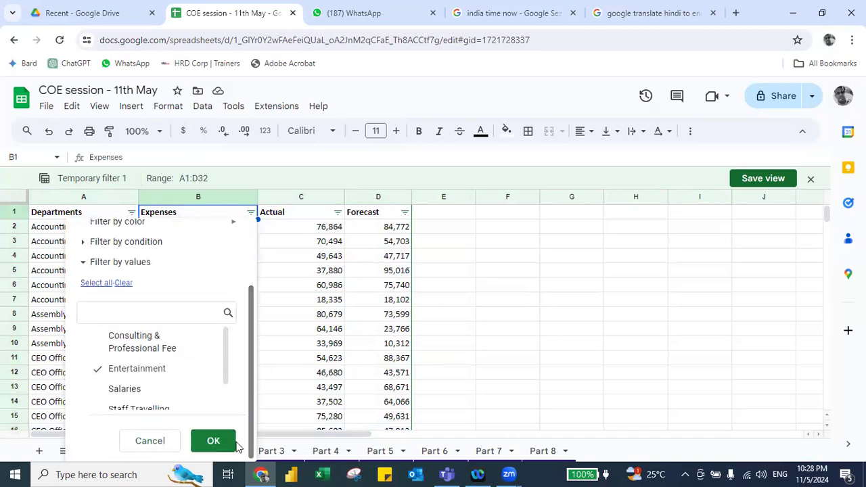
left_click(218, 440)
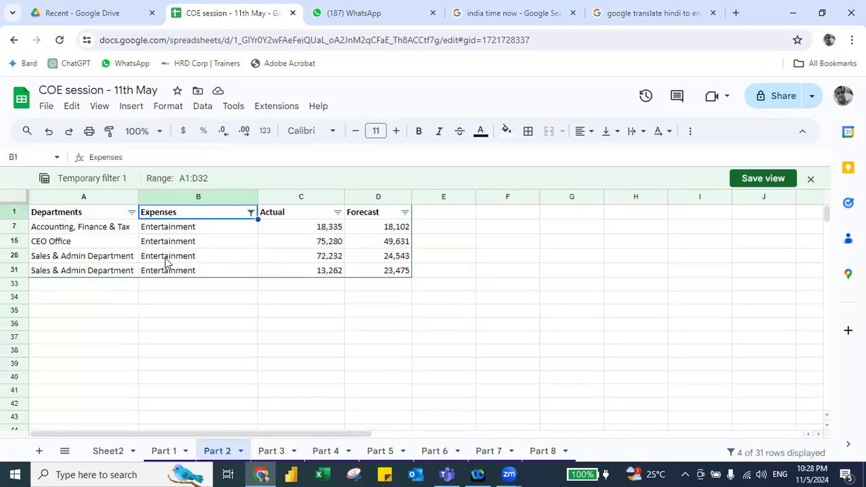
Save the temporary filter view under the name entertainment and close it.
left_click(747, 180)
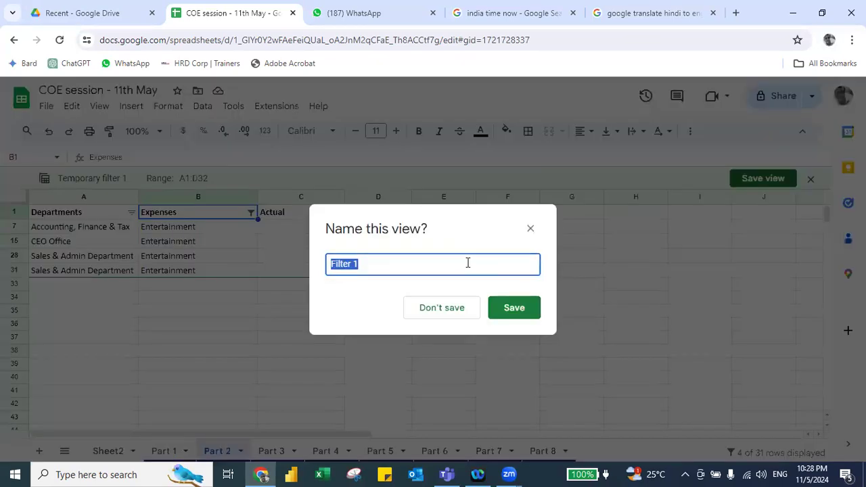
type("entertainment")
left_click(510, 307)
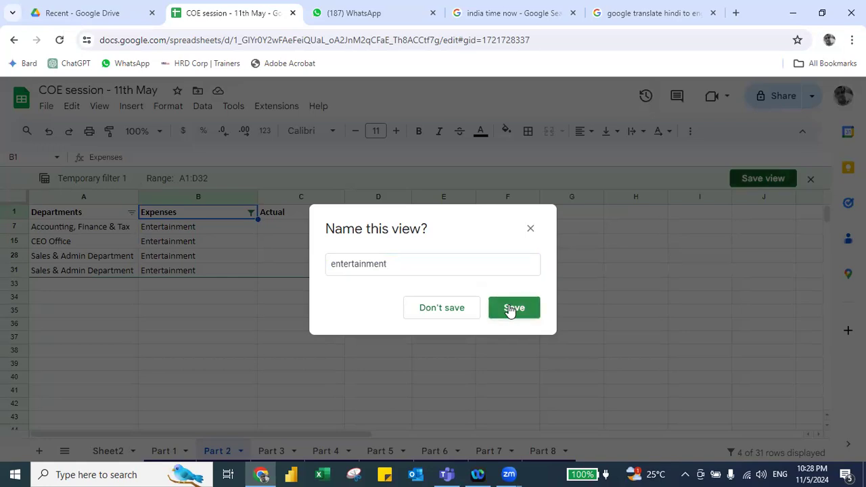
left_click(808, 181)
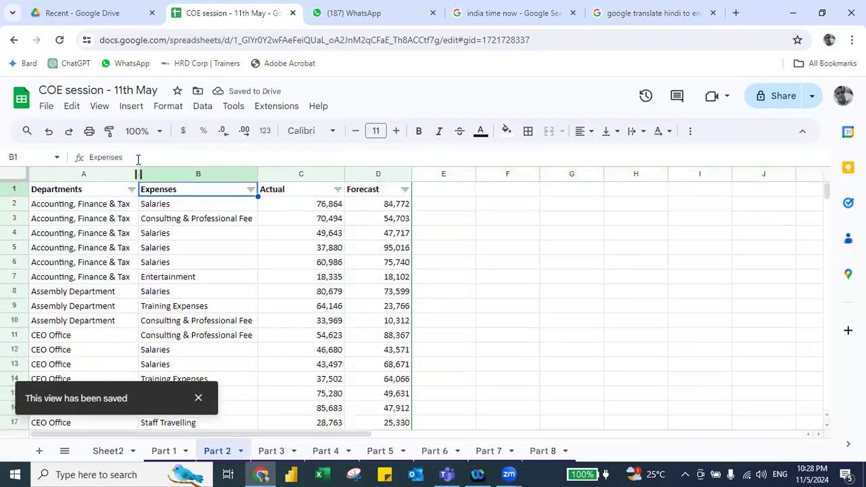
Display the saved entertainment filter view, switch to the Salaries view, and exit the view.
left_click(202, 105)
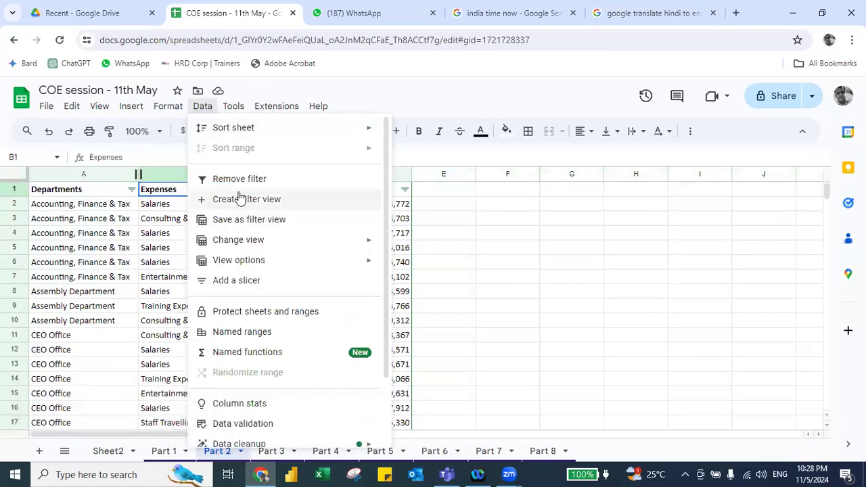
mouse_move(235, 245)
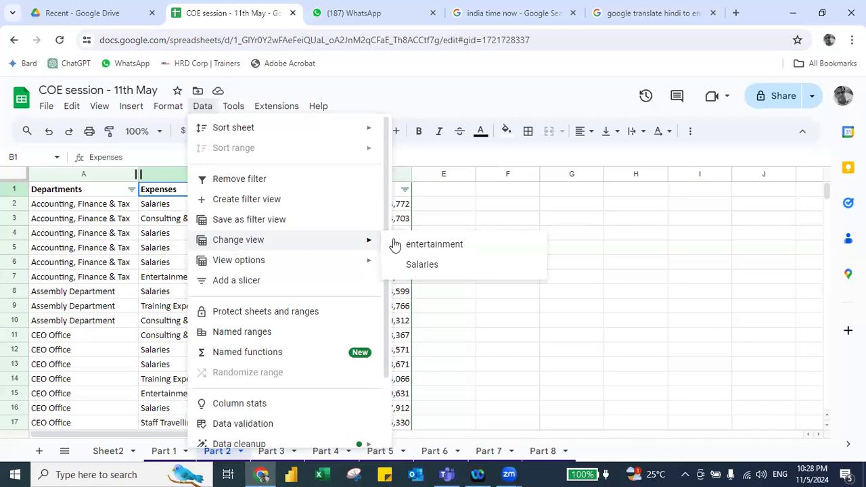
left_click(414, 244)
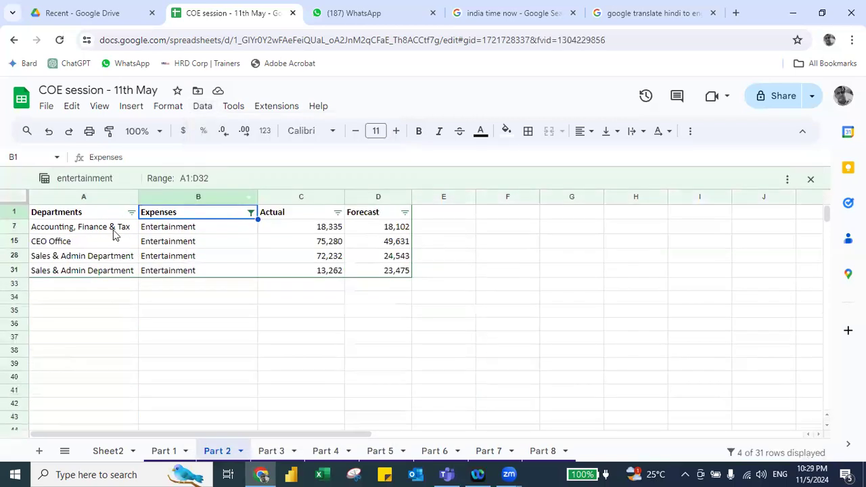
left_click(202, 107)
mouse_move(284, 228)
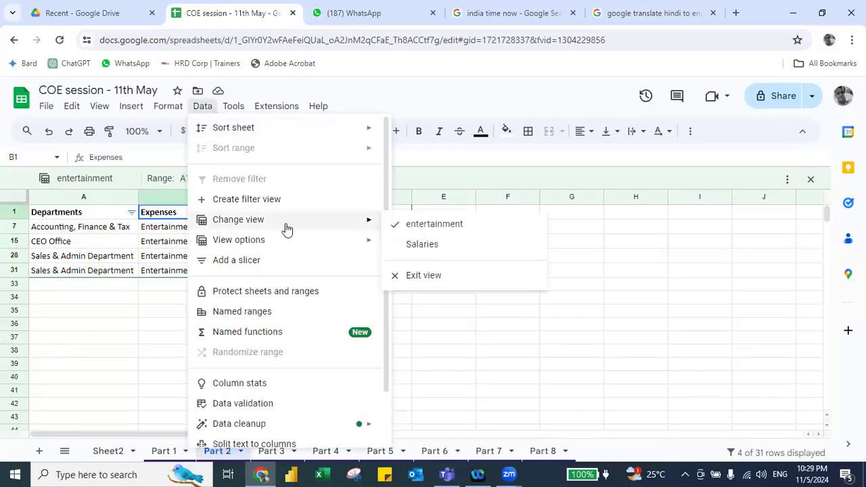
left_click(411, 250)
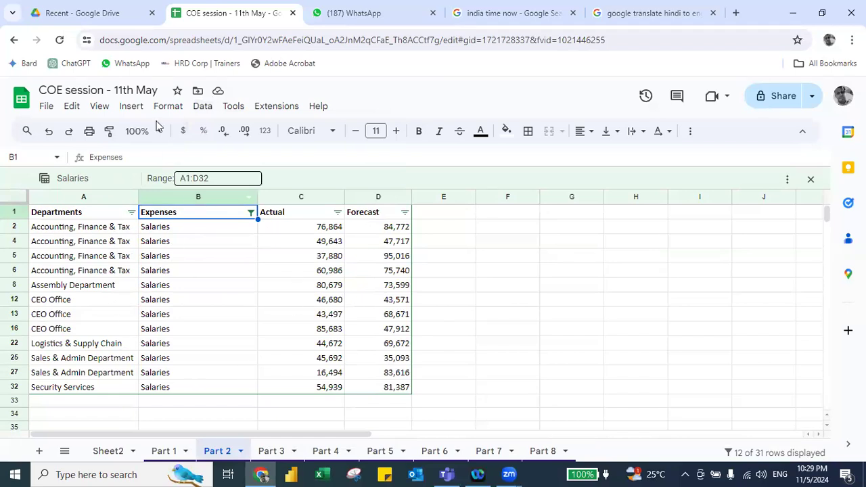
left_click(203, 106)
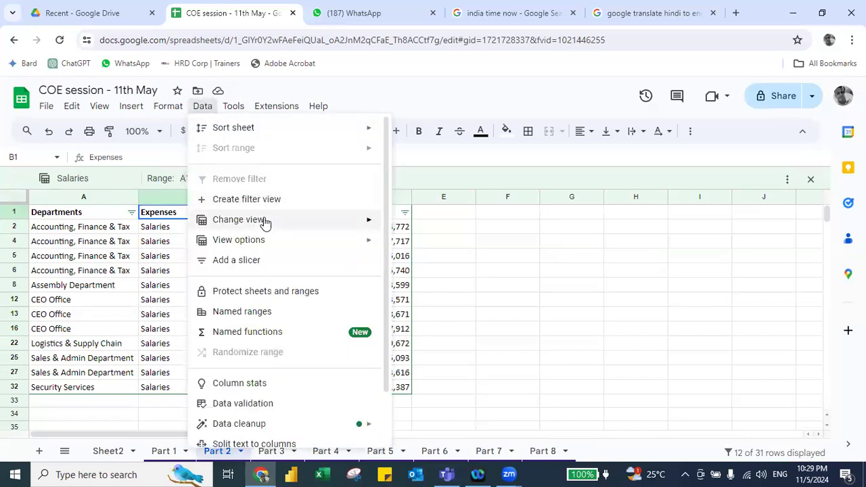
mouse_move(280, 223)
left_click(417, 278)
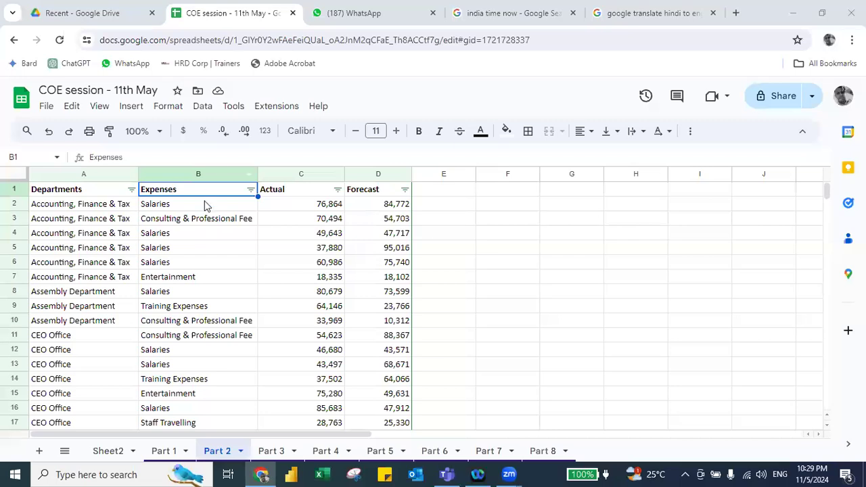
Remove the regular filter from the expenses table on Part 2.
left_click(250, 189)
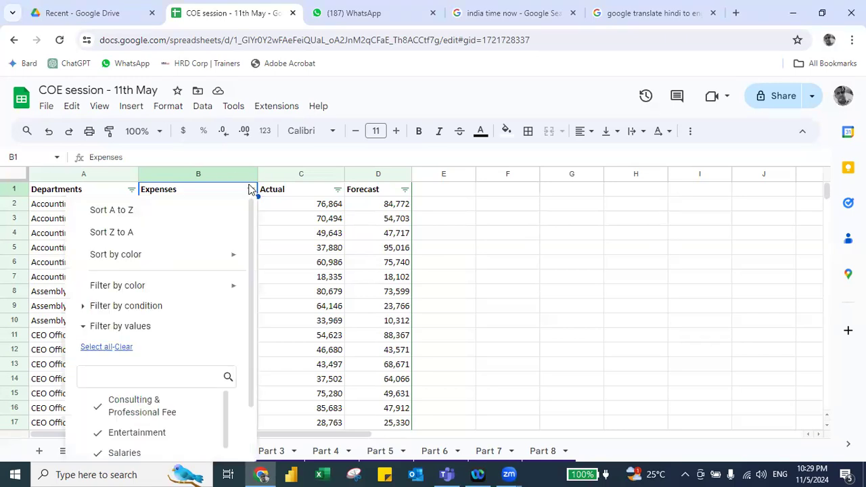
left_click(203, 105)
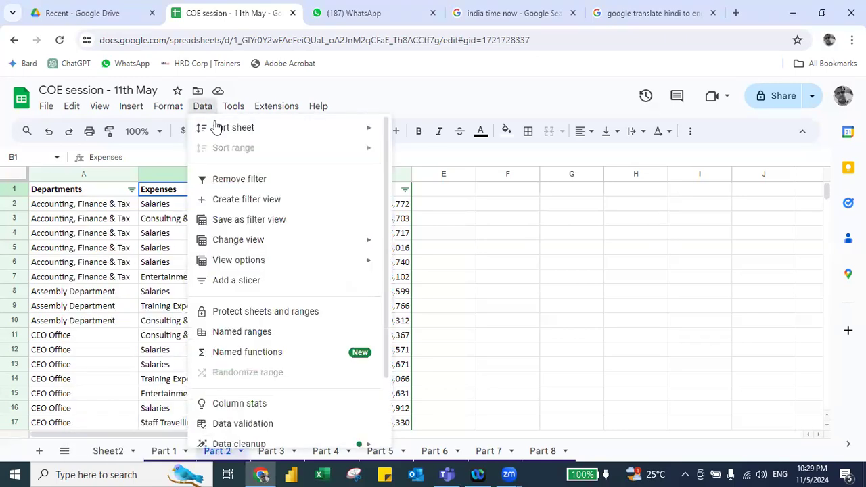
left_click(250, 179)
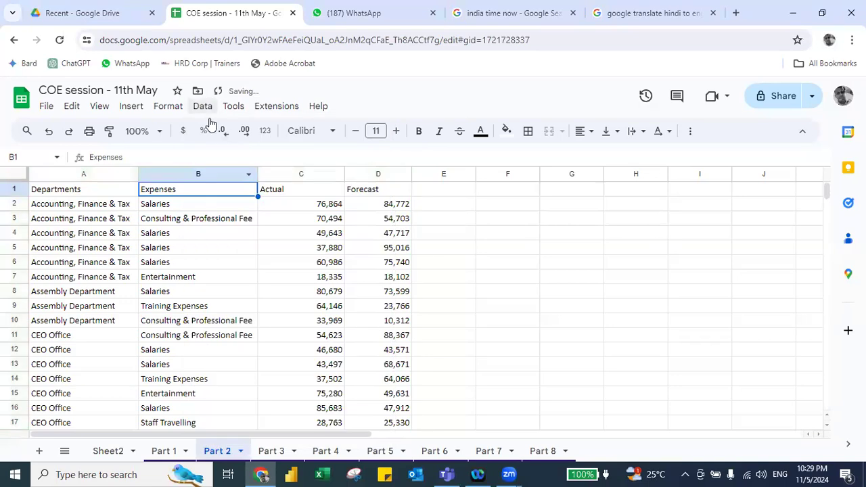
Switch to the entertainment filter view and delete that view.
left_click(202, 107)
mouse_move(234, 224)
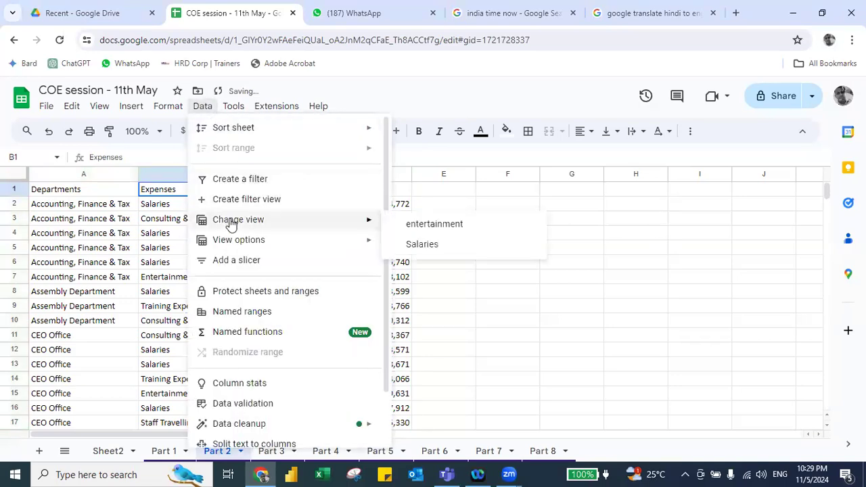
left_click(414, 226)
left_click(784, 180)
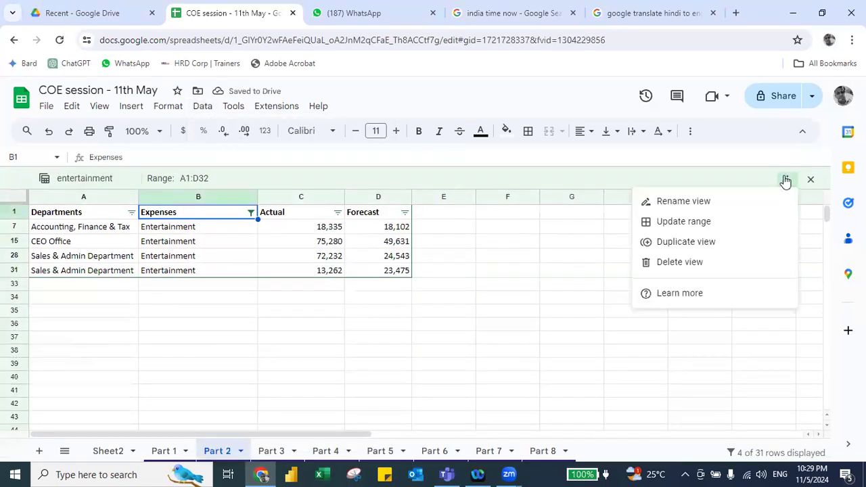
left_click(785, 180)
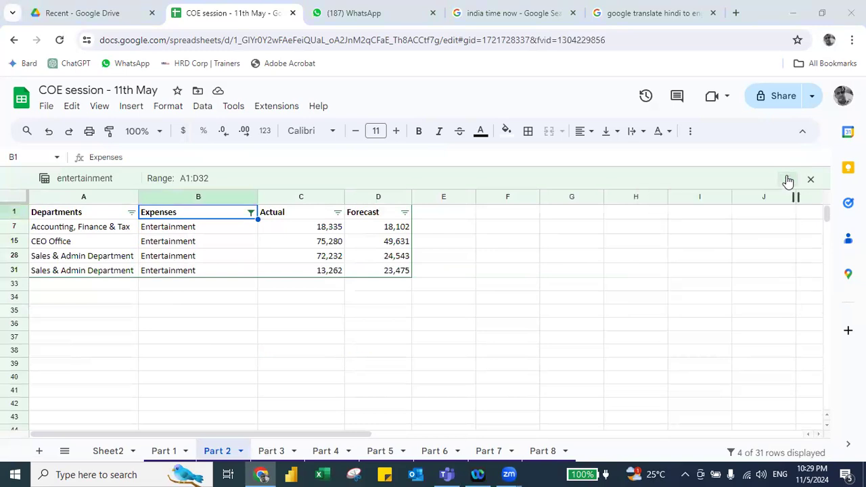
left_click(786, 180)
left_click(678, 265)
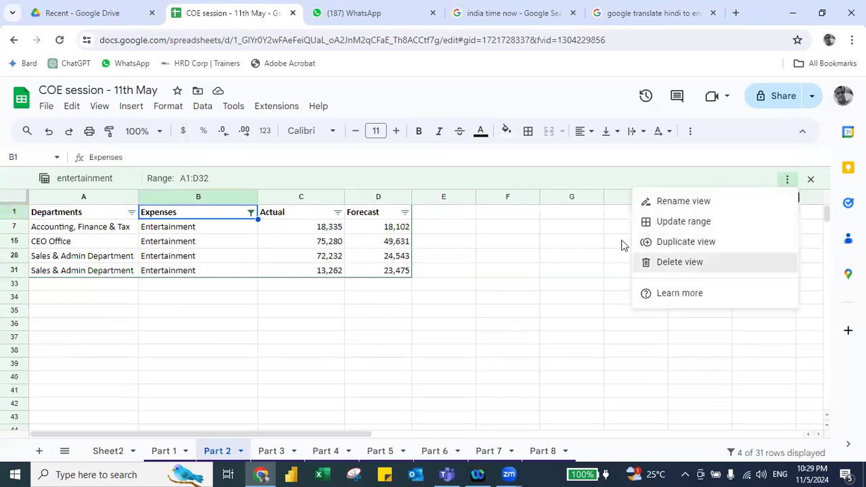
Switch to the Salaries filter view and delete that view.
left_click(203, 106)
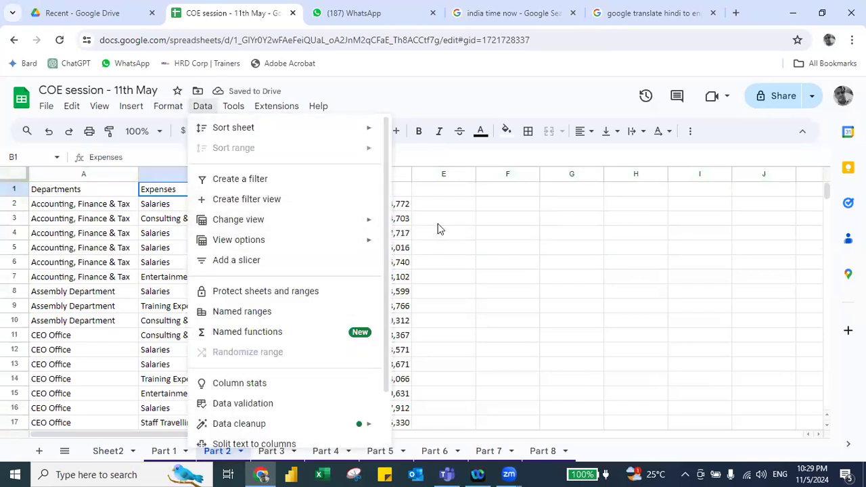
left_click(416, 226)
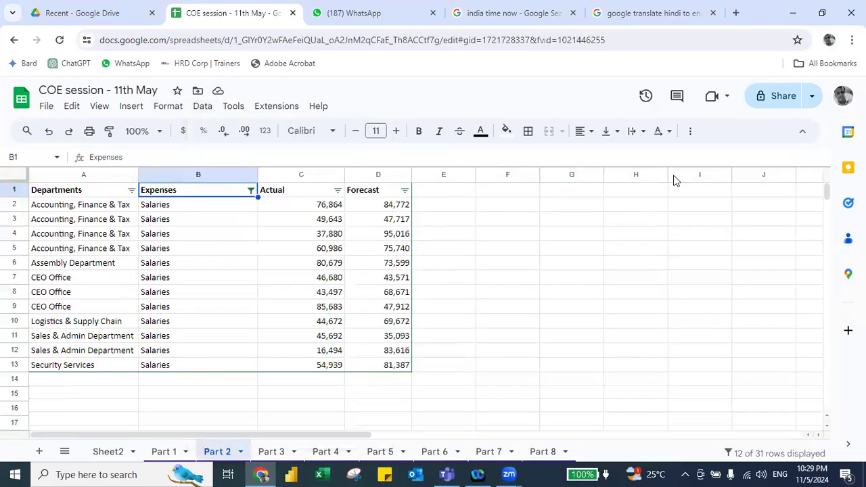
left_click(786, 179)
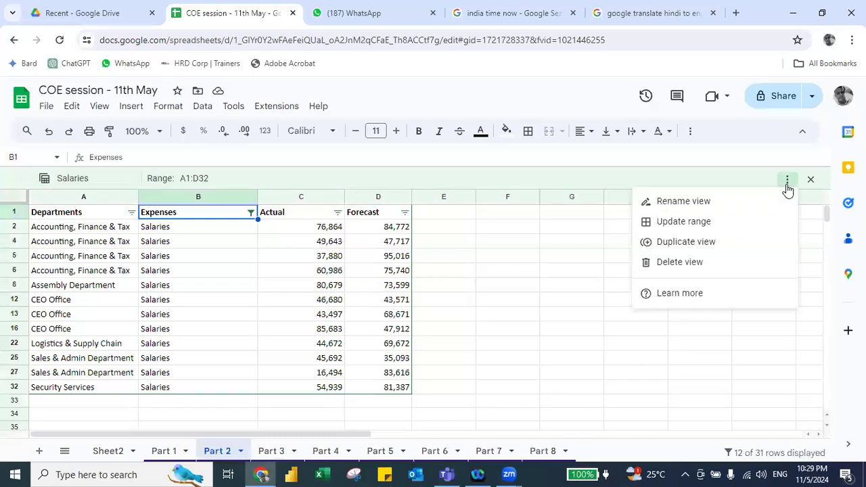
left_click(679, 262)
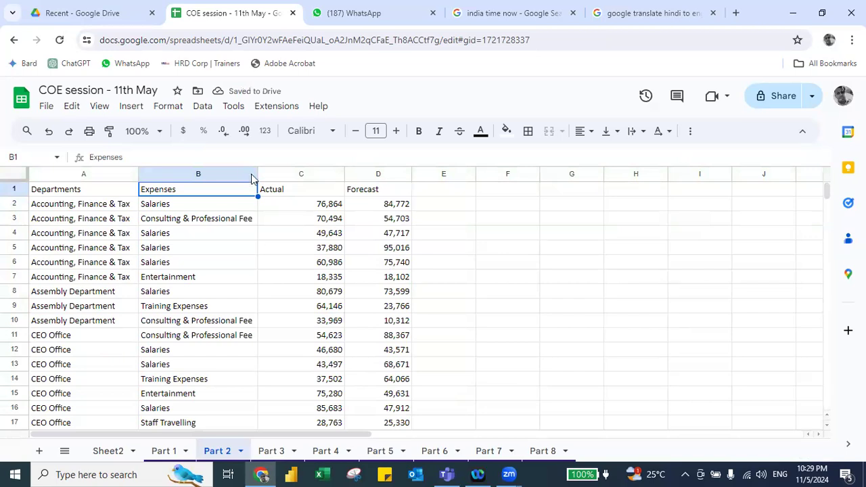
Create a filter view of the range A1:D32 and filter the Departments column to show only CEO Office.
left_click(203, 108)
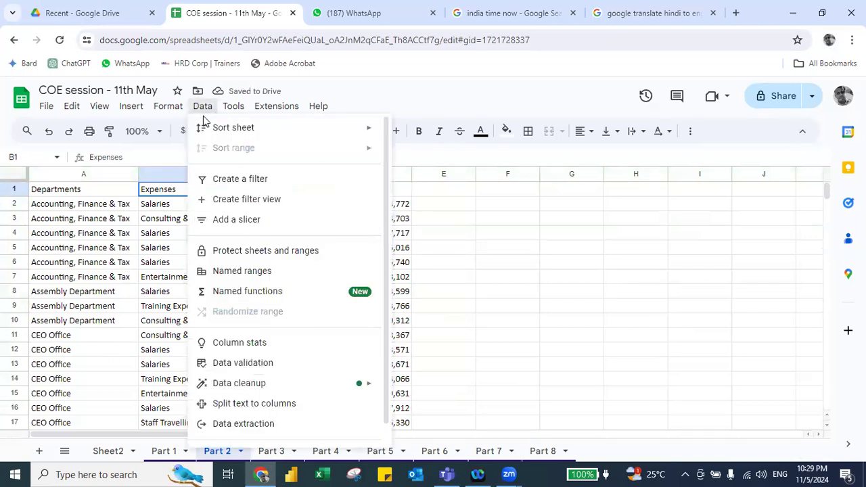
left_click(230, 202)
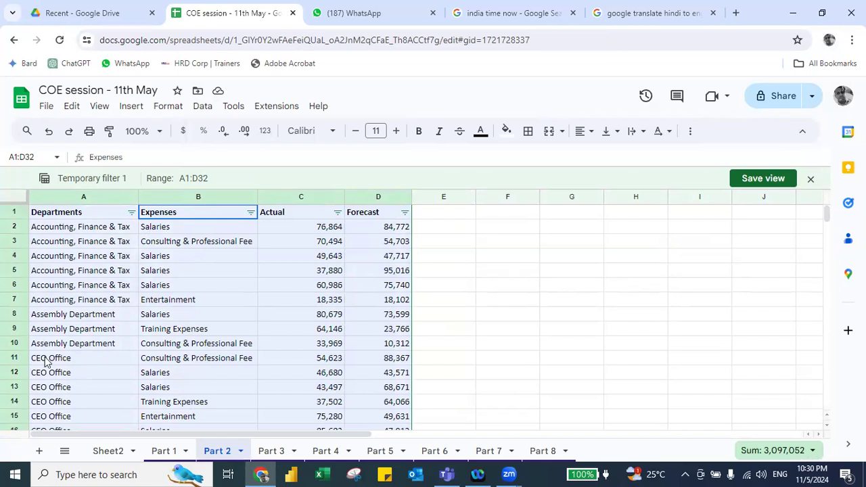
left_click(131, 212)
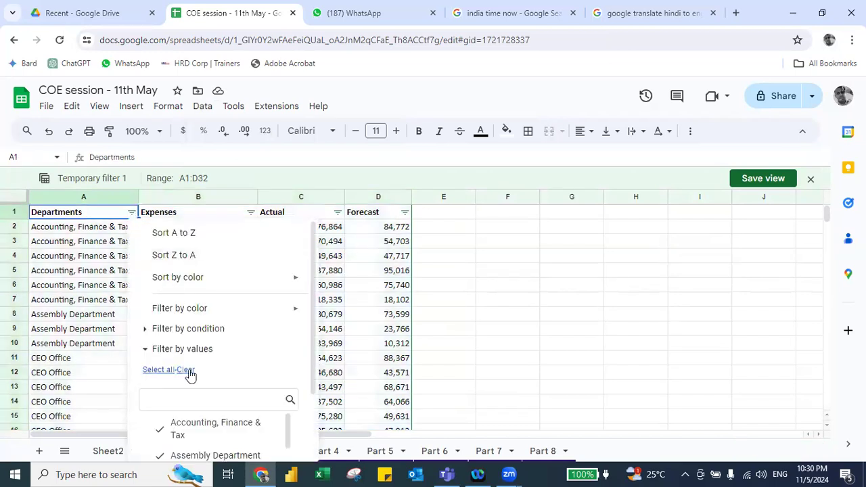
scroll(177, 436, "down", 1)
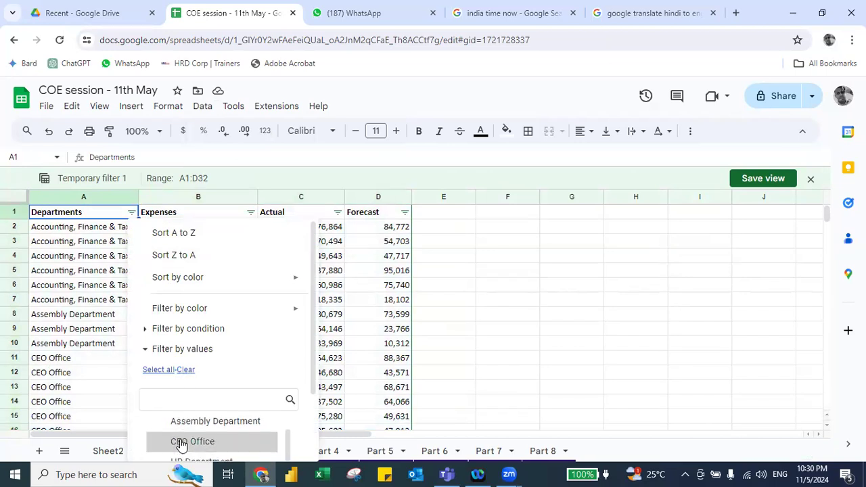
left_click(180, 444)
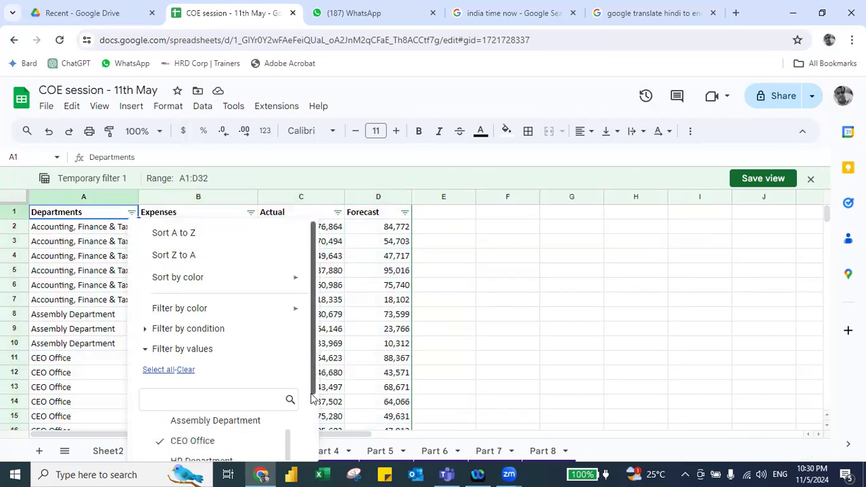
left_click_drag(313, 406, 308, 468)
left_click(276, 440)
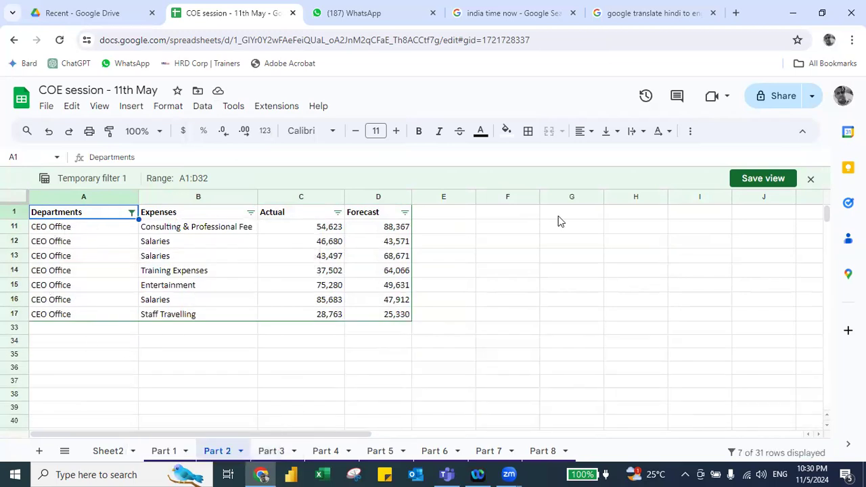
Save the temporary CEO Office filter view under the name ceo.
left_click(750, 180)
type("ceo")
key("Return")
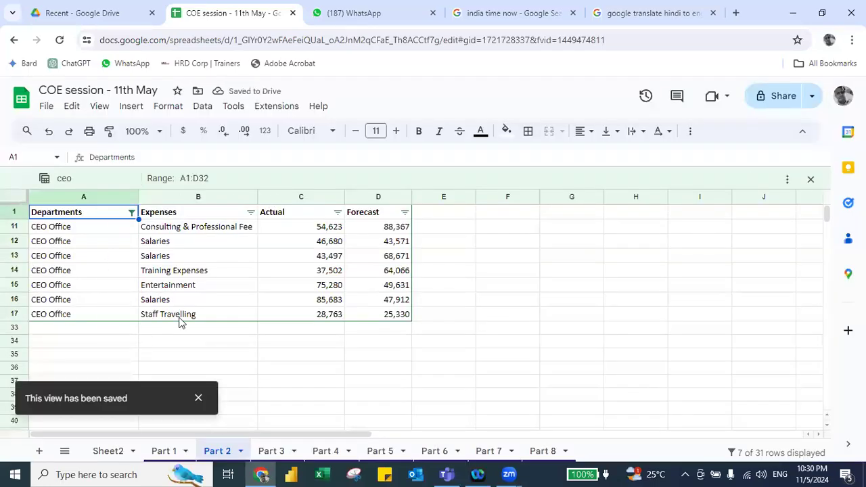
Create another filter view and filter its Departments column to show only Accounting, Finance & Tax.
left_click(198, 109)
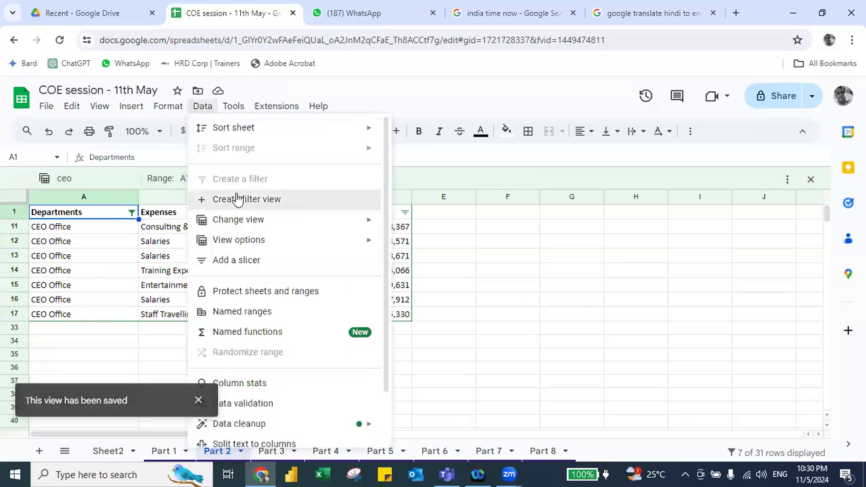
left_click(237, 199)
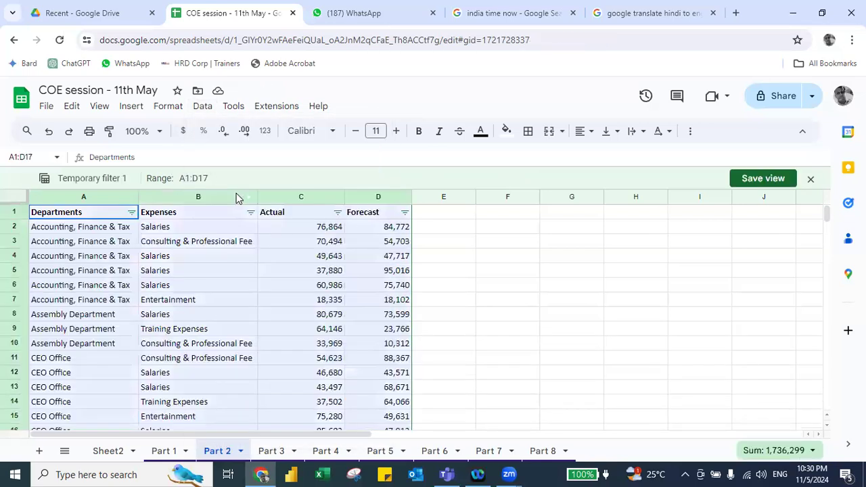
left_click(132, 212)
scroll(188, 368, "down", 3)
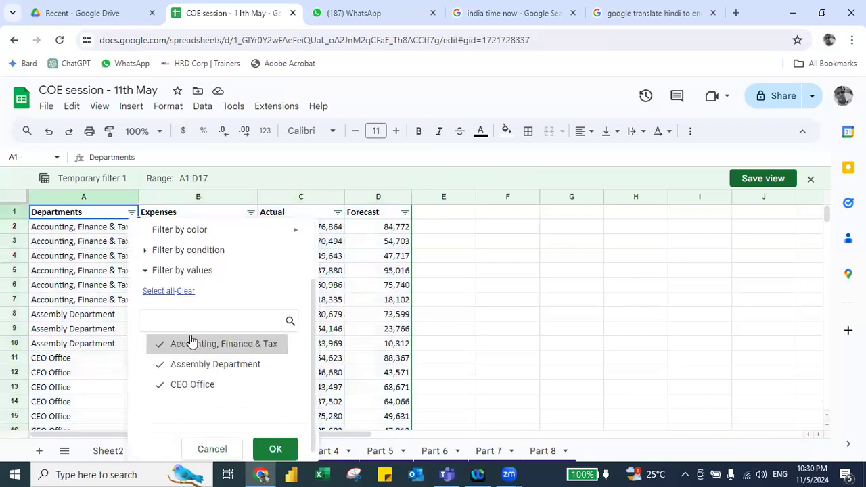
left_click(185, 291)
left_click(181, 345)
left_click(276, 451)
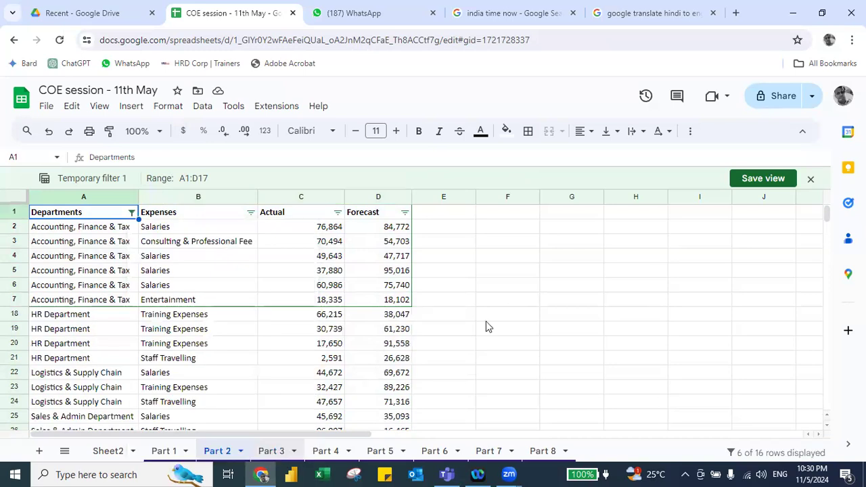
Reapply the Departments filter unchanged and set the temporary filter view's range to A1:D100.
left_click(132, 211)
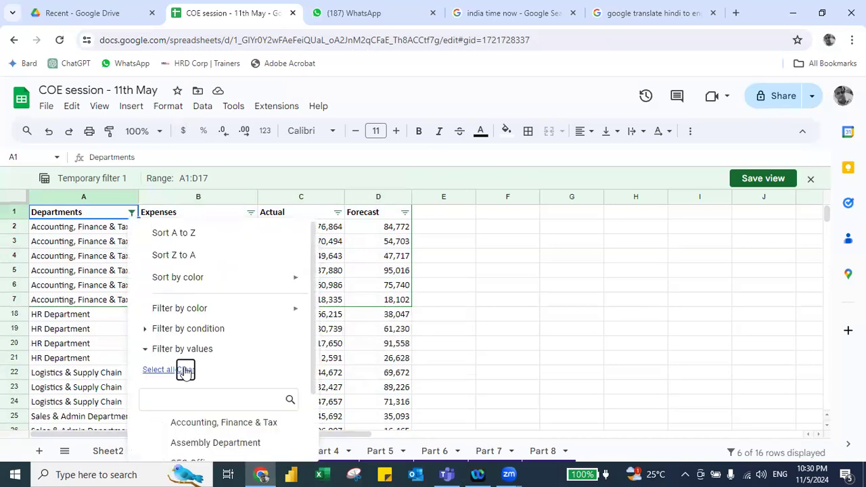
scroll(284, 406, "down", 2)
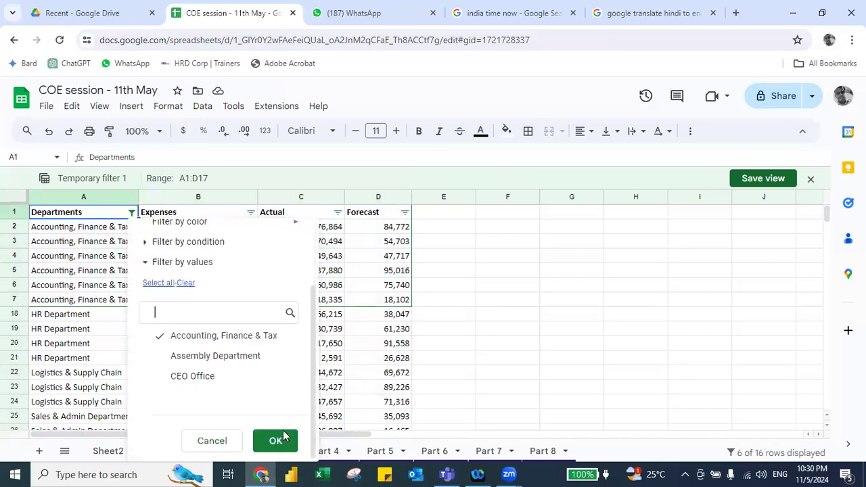
left_click(277, 439)
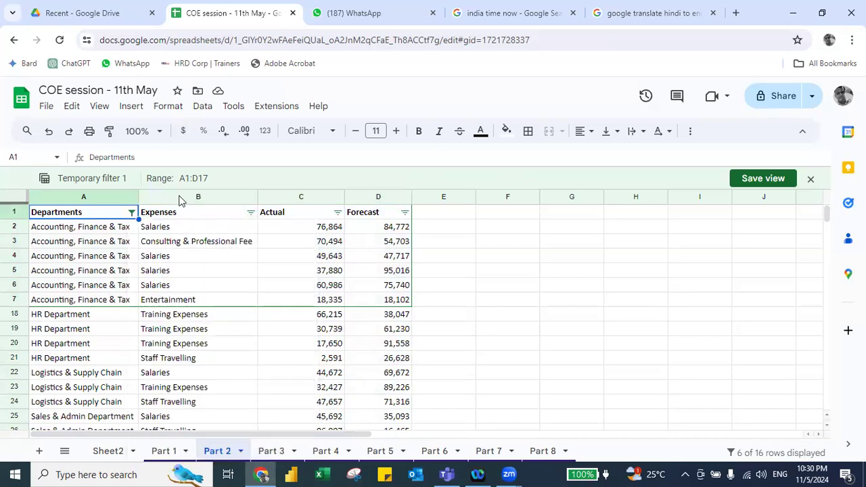
left_click(212, 178)
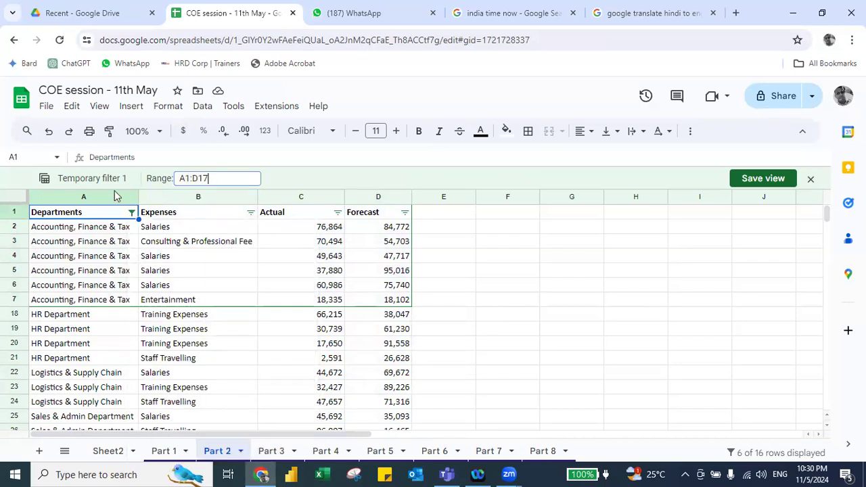
key("BackSpace")
key("BackSpace")
type("100")
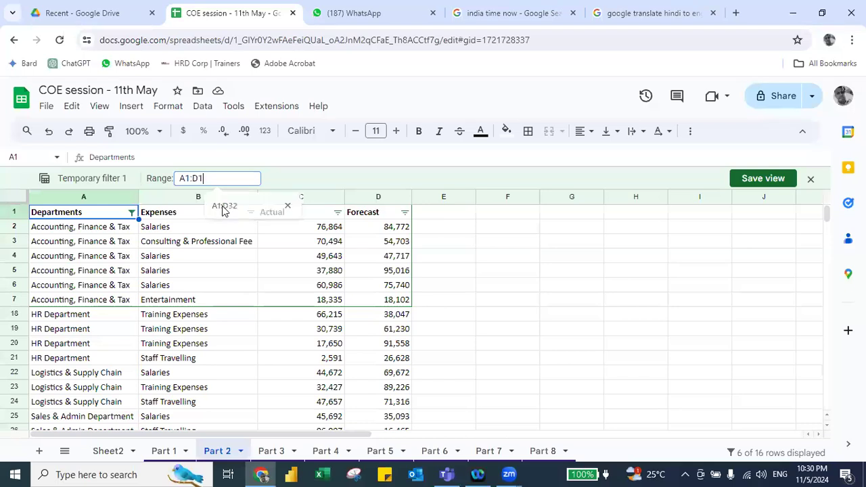
key("Return")
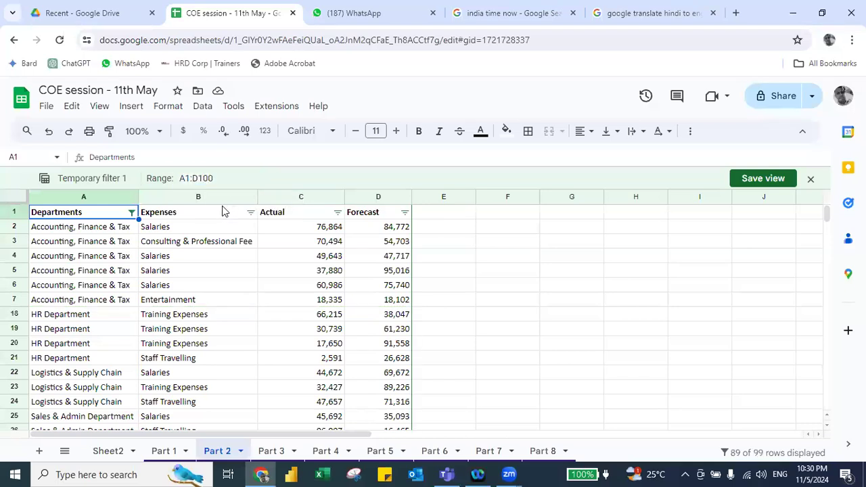
Clear the selected Departments values across the extended range and keep only Accounting, Finance & Tax.
left_click(132, 213)
scroll(199, 447, "down", 1)
scroll(198, 447, "up", 1)
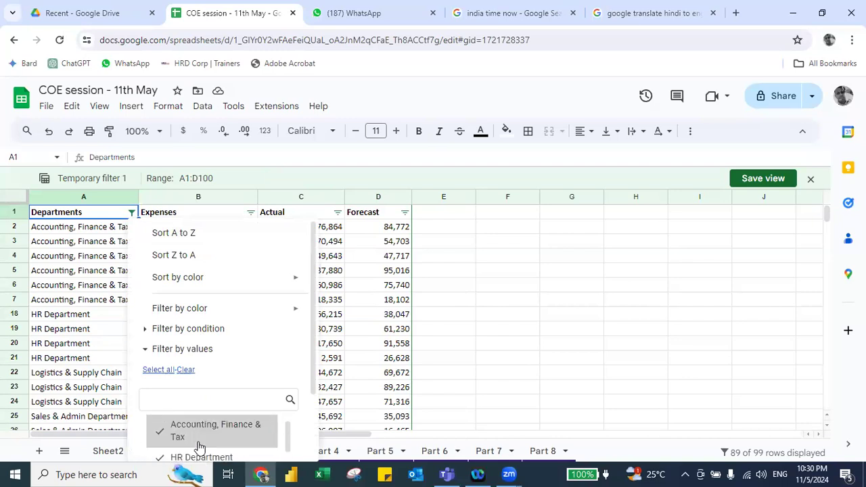
left_click(181, 370)
left_click(193, 431)
scroll(277, 377, "down", 2)
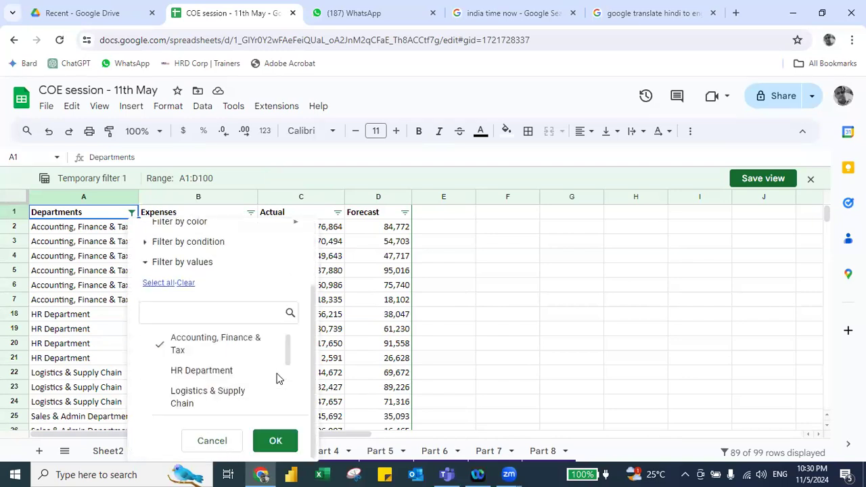
left_click(270, 433)
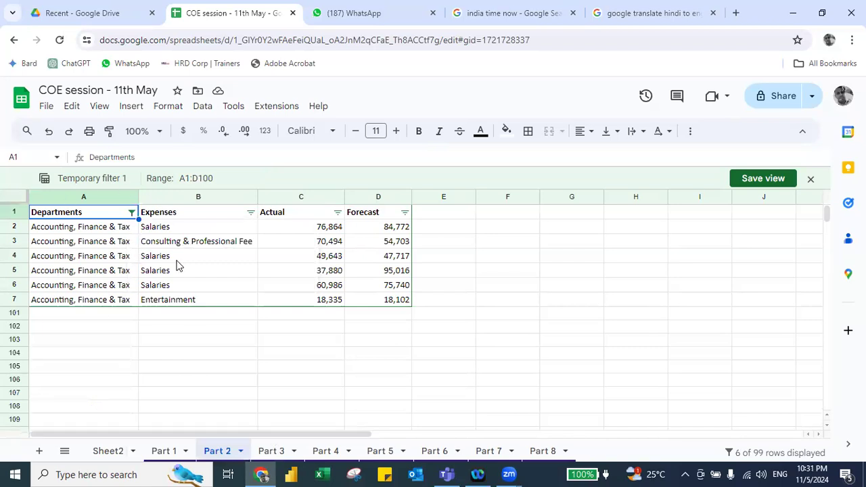
Save the temporary Accounting, Finance & Tax filter view under the name "acc, finance".
left_click(750, 178)
type("acc, finance")
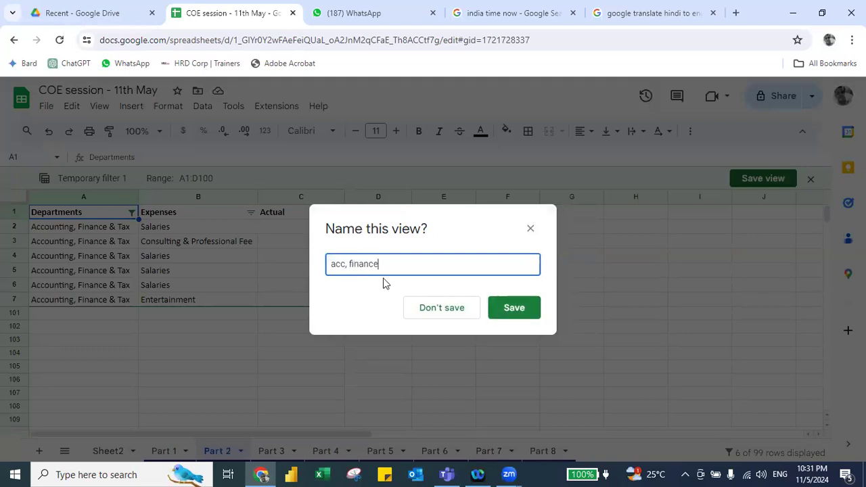
left_click(499, 309)
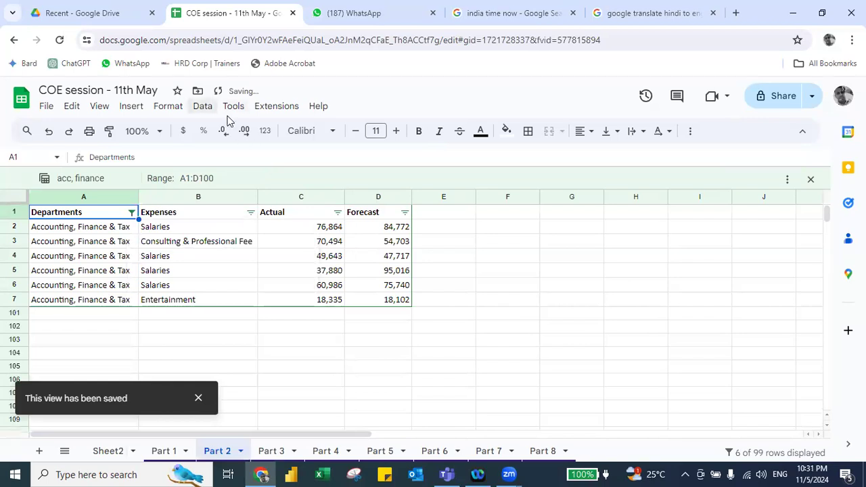
Switch to the ceo filter view and return to the "acc, finance" filter view.
left_click(202, 106)
mouse_move(250, 229)
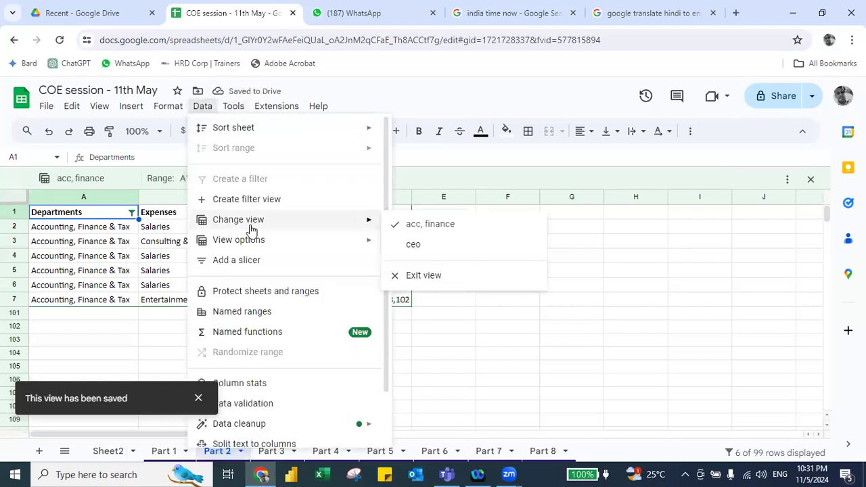
left_click(420, 244)
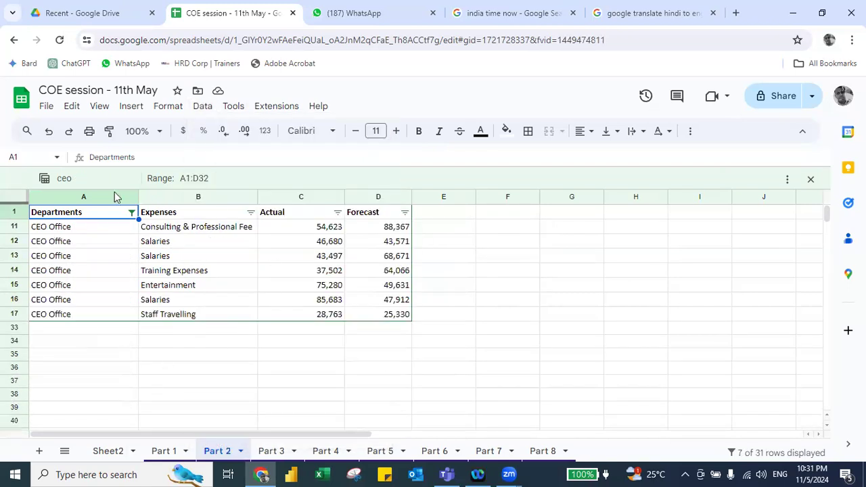
left_click(203, 106)
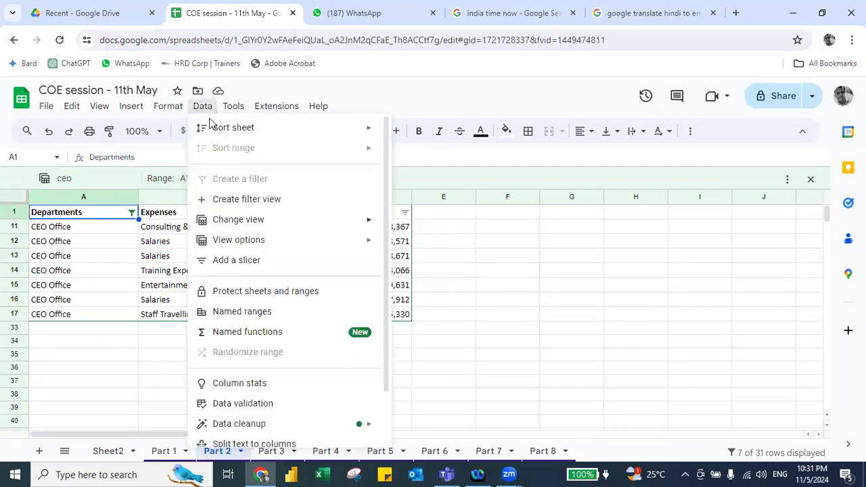
mouse_move(338, 223)
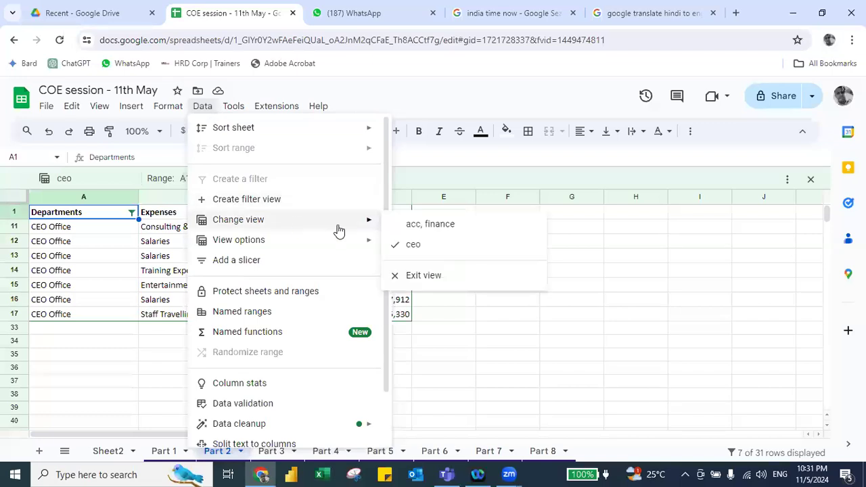
left_click(430, 228)
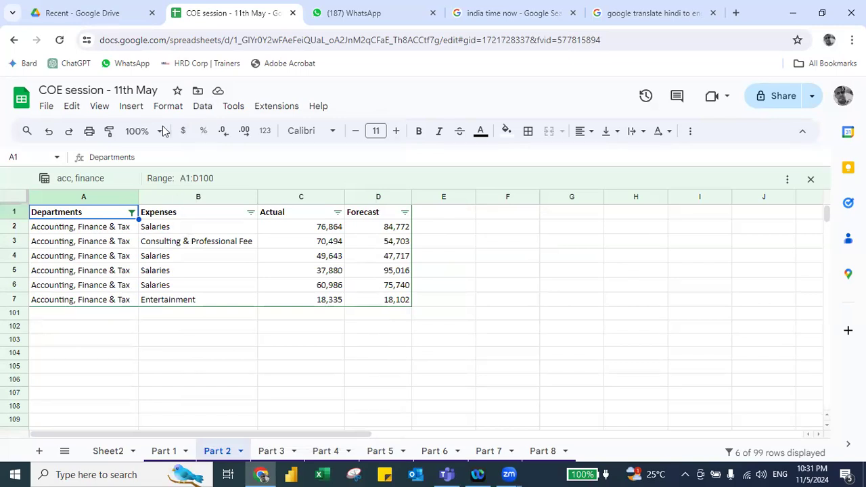
Exit the "acc, finance" filter view to return to the full Part 2 data and select cell G2.
left_click(203, 106)
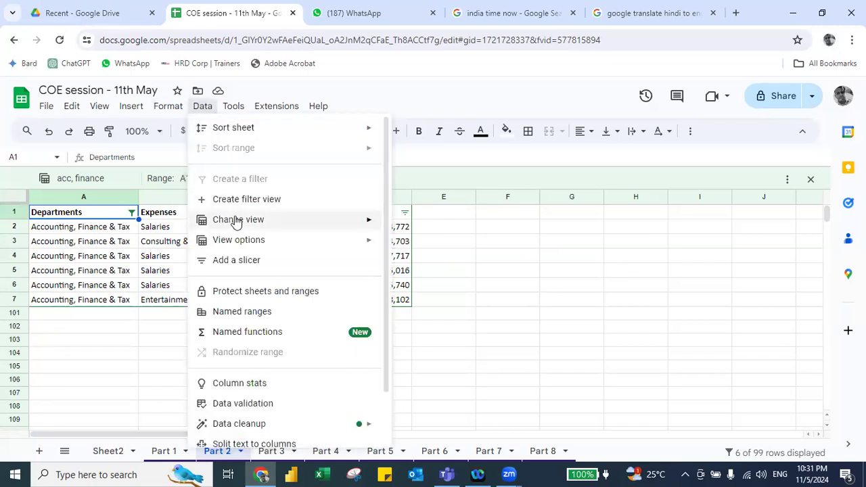
mouse_move(345, 222)
left_click(431, 276)
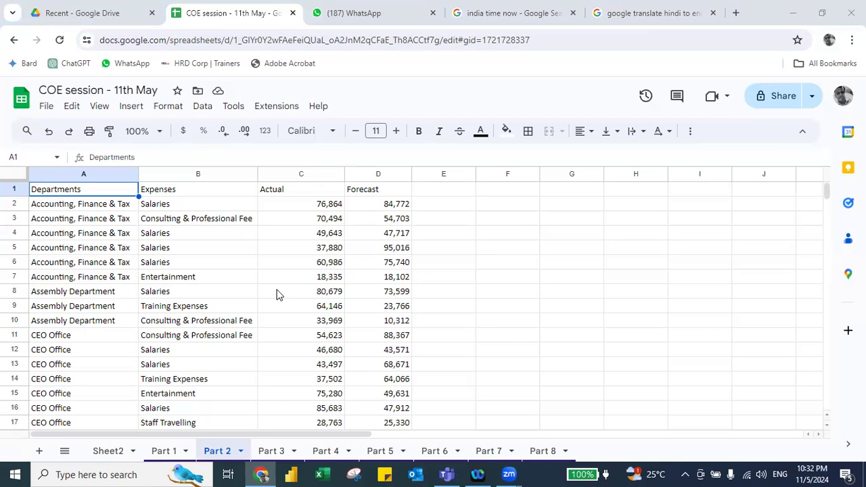
left_click(546, 204)
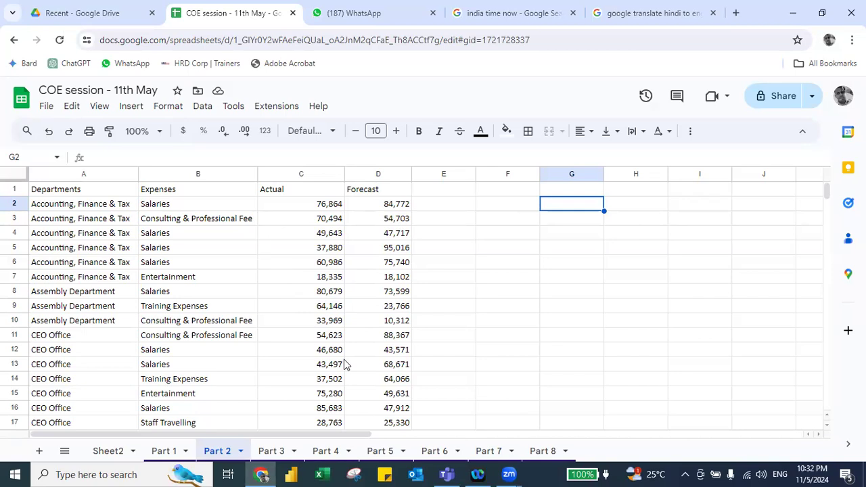
Enter the note "data analyst" in cell F3 and "analyse data" in cell F4.
left_click(499, 215)
type("data analus")
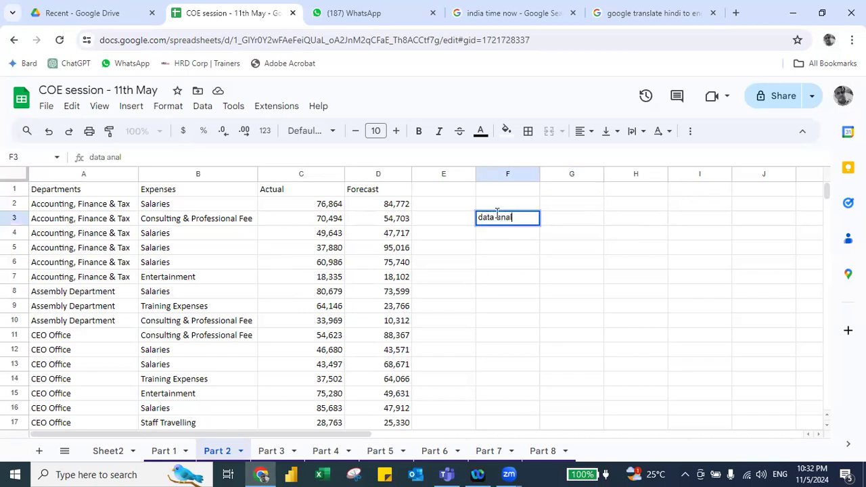
key("BackSpace")
key("BackSpace")
type("yst")
key("Return")
type("ana")
key("BackSpace")
key("BackSpace")
type("nal")
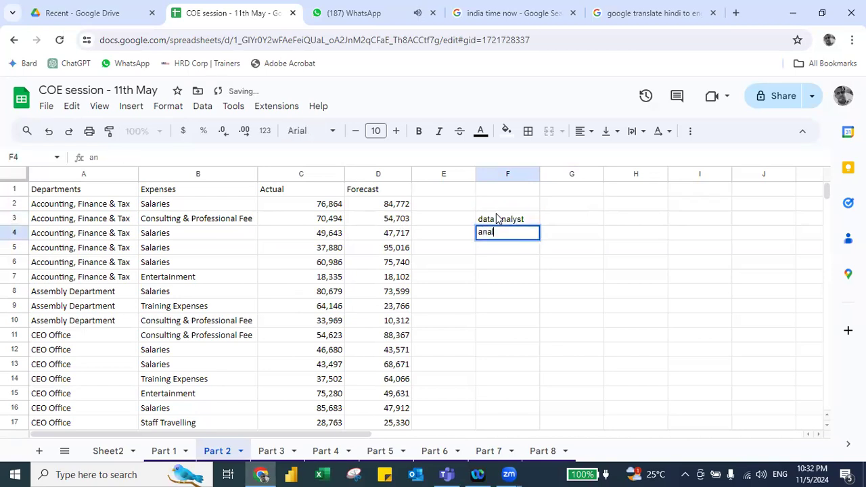
type("yse data")
key("Return")
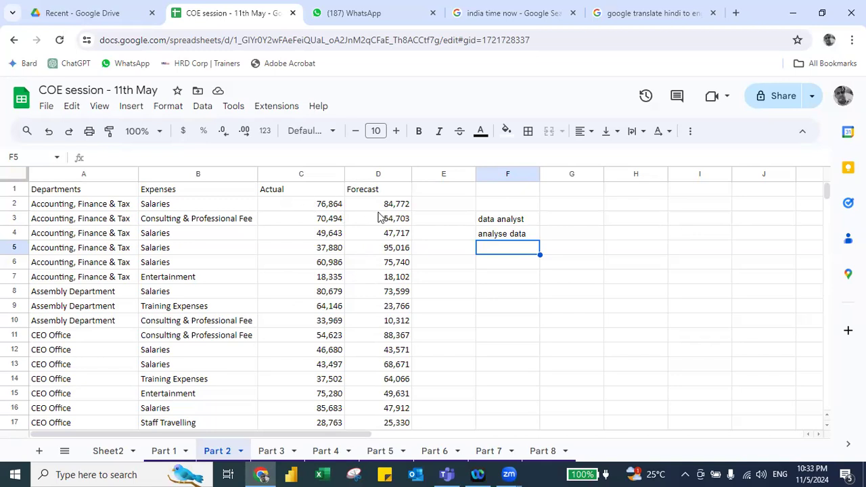
Enter the notes "forecast", "future planning" and "fixed expenses" in cells F6, F7 and F8.
key("Down")
type("forecast")
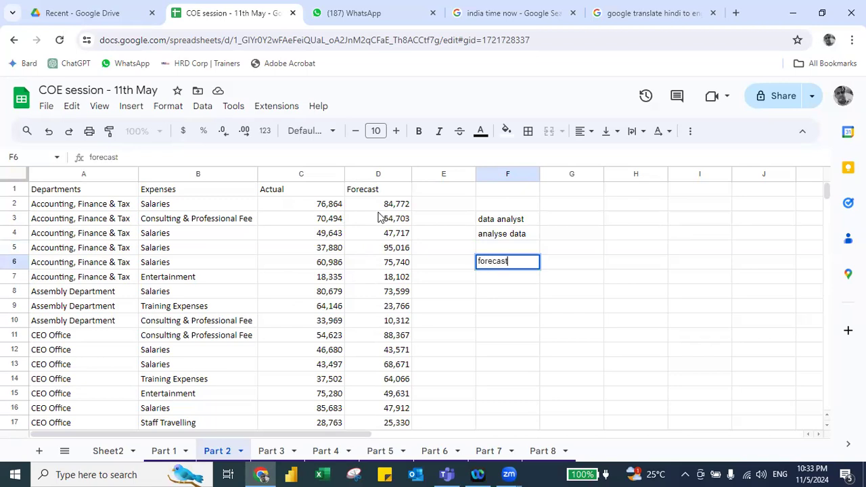
key("Return")
type("fu")
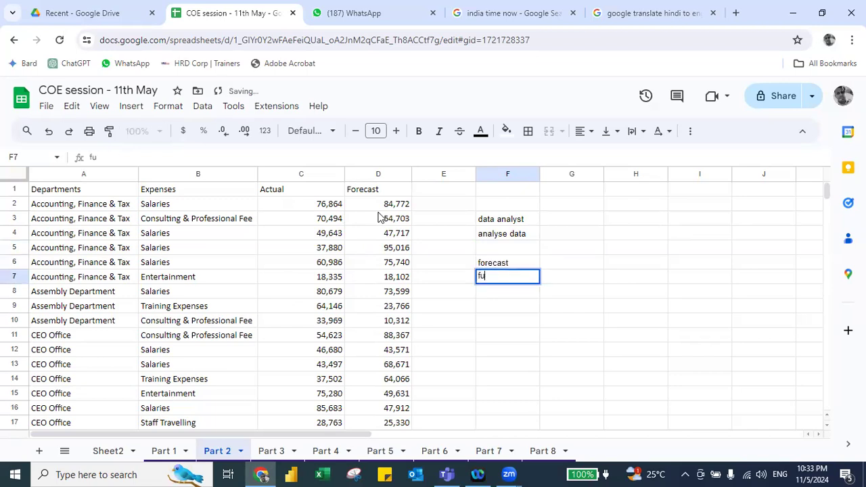
type("ture planning")
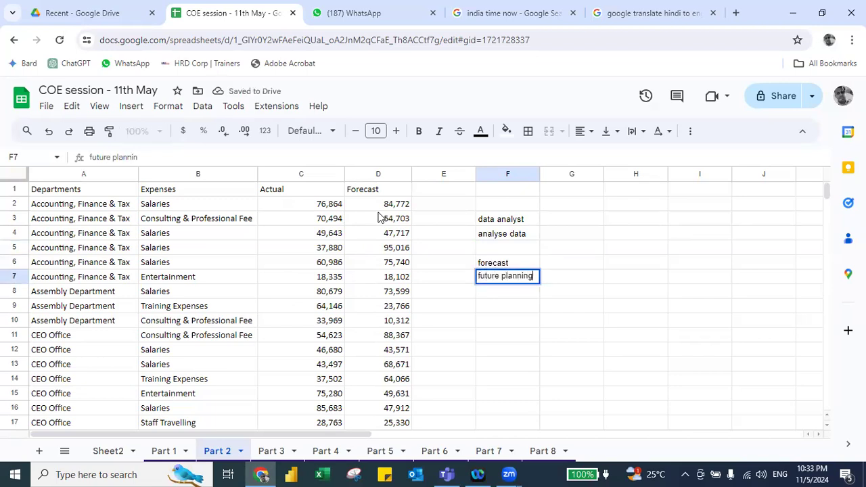
key("Return")
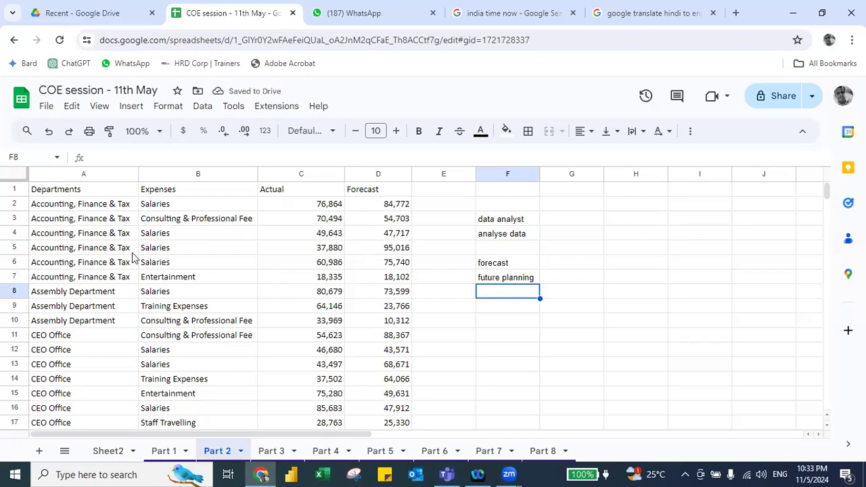
type("f")
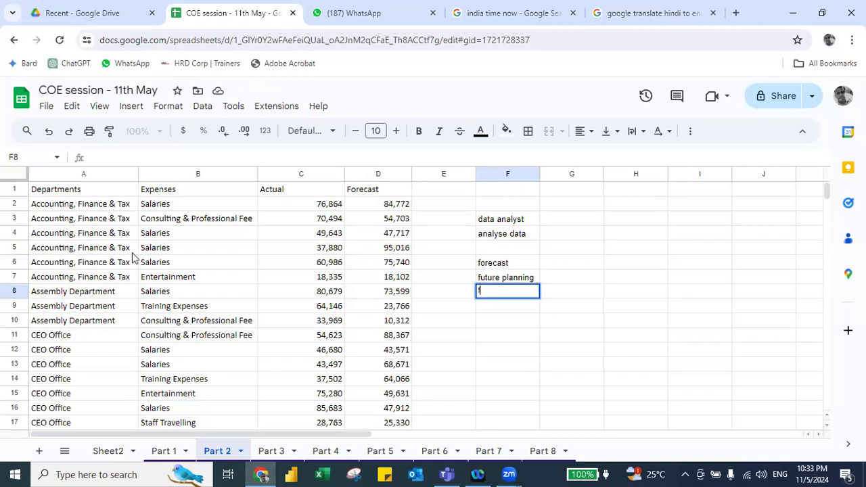
type("ixed expenses")
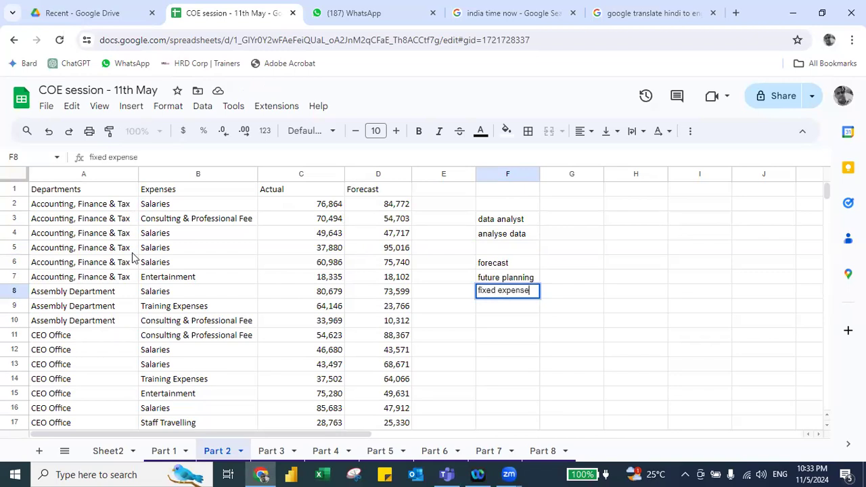
key("Return")
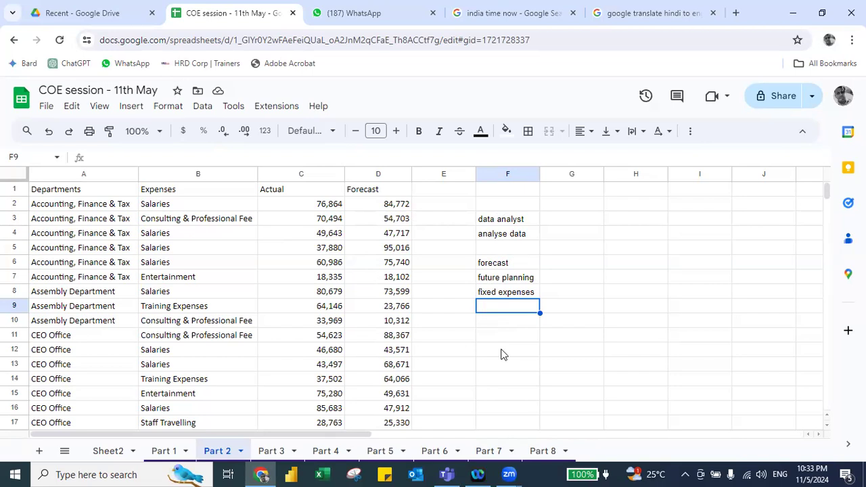
Delete the notes in the range F2:F11 and select cell G2.
left_click_drag(522, 334, 499, 215)
key("Delete")
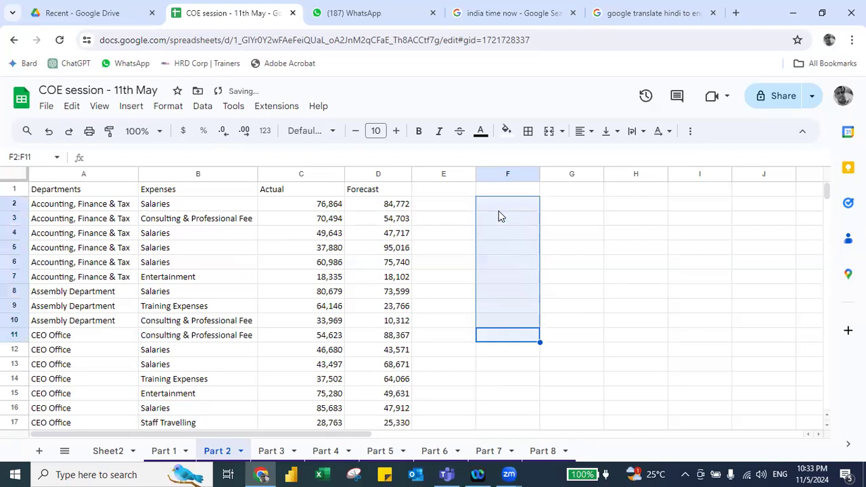
left_click(550, 215)
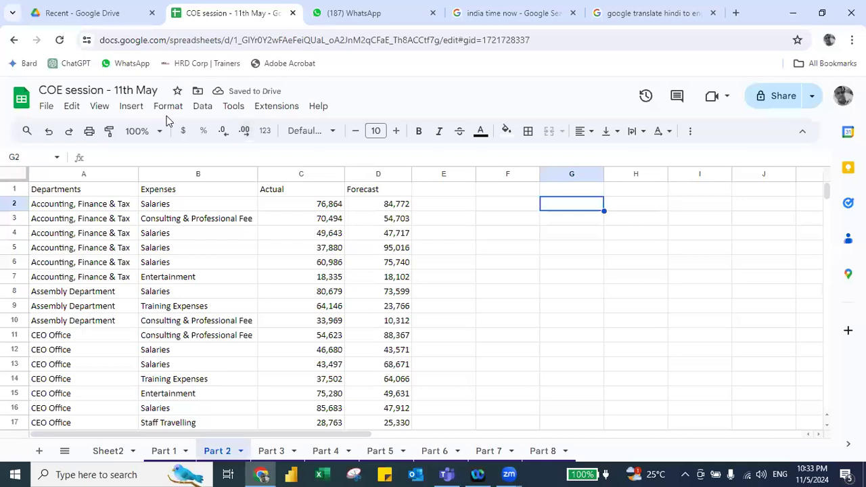
key("alt+i")
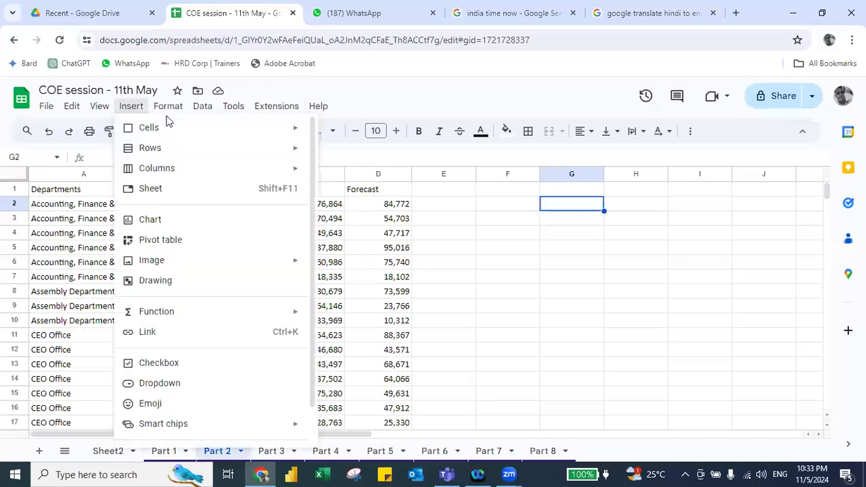
left_click(365, 245)
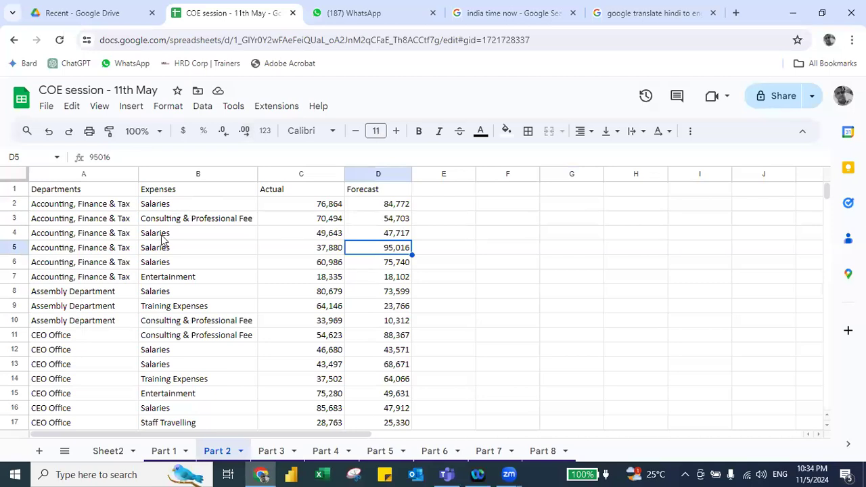
left_click(497, 220)
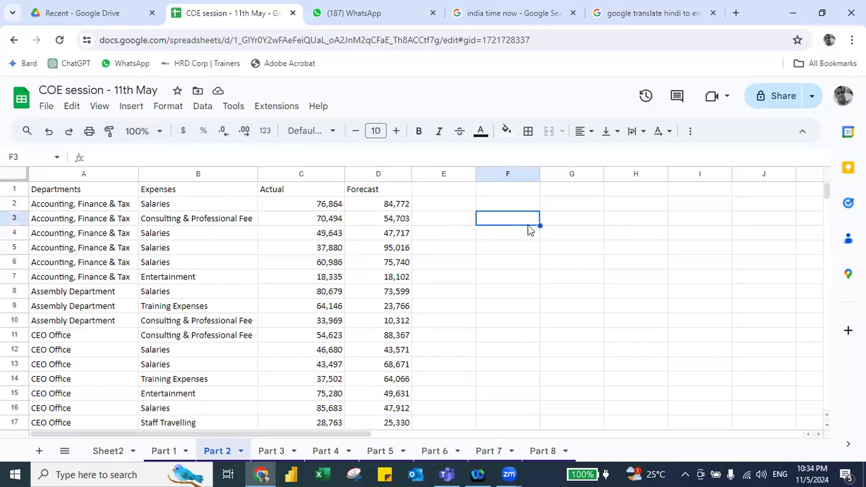
Insert an image in cell G3, picking the green circle with a white arrow from a Google Images search for "green arrow up".
left_click(567, 216)
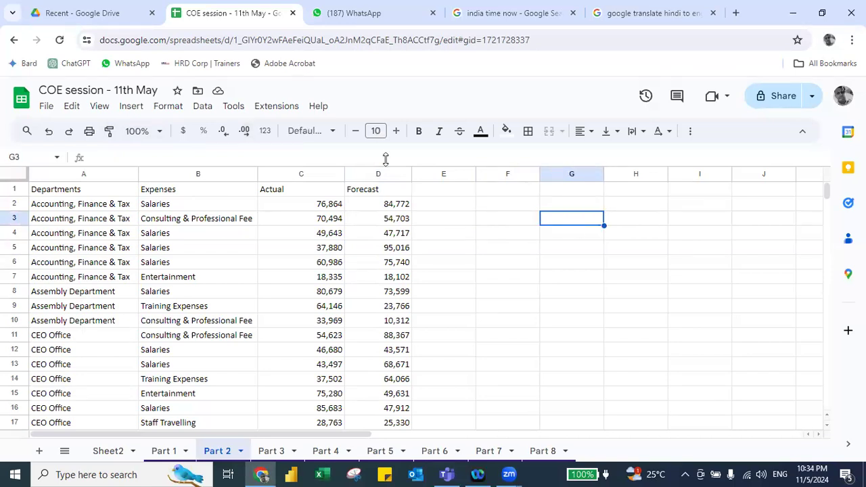
left_click(140, 108)
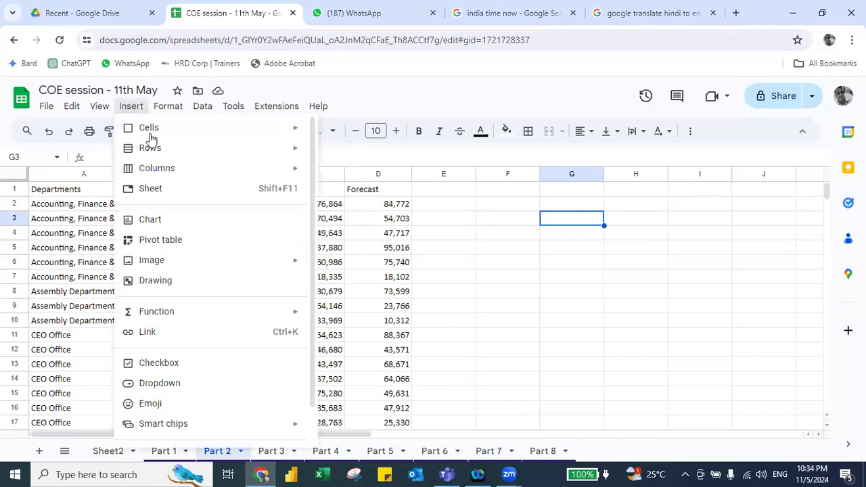
mouse_move(156, 268)
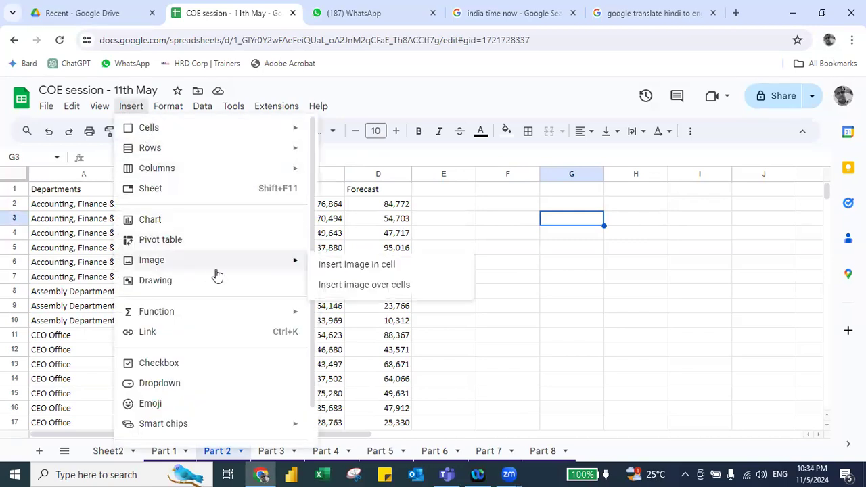
left_click(334, 273)
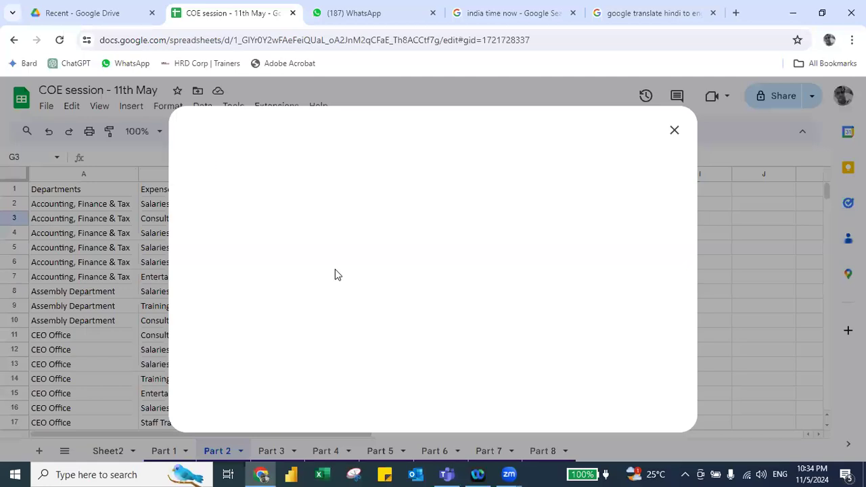
left_click(497, 173)
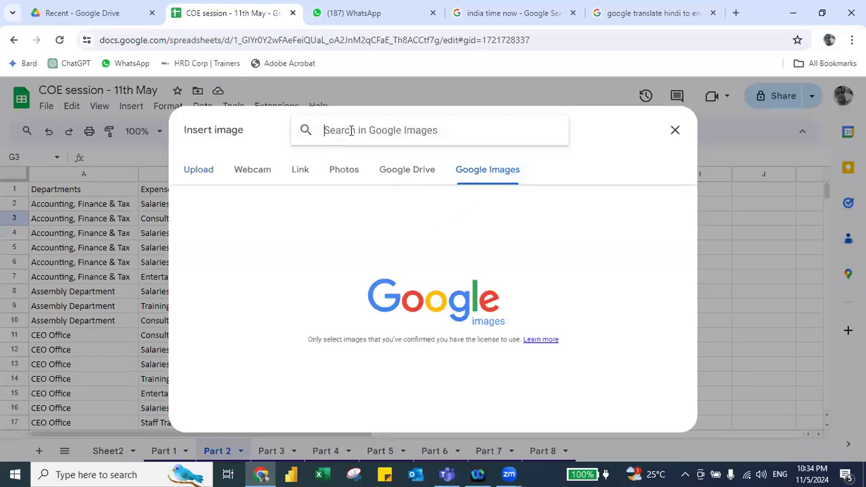
type("green")
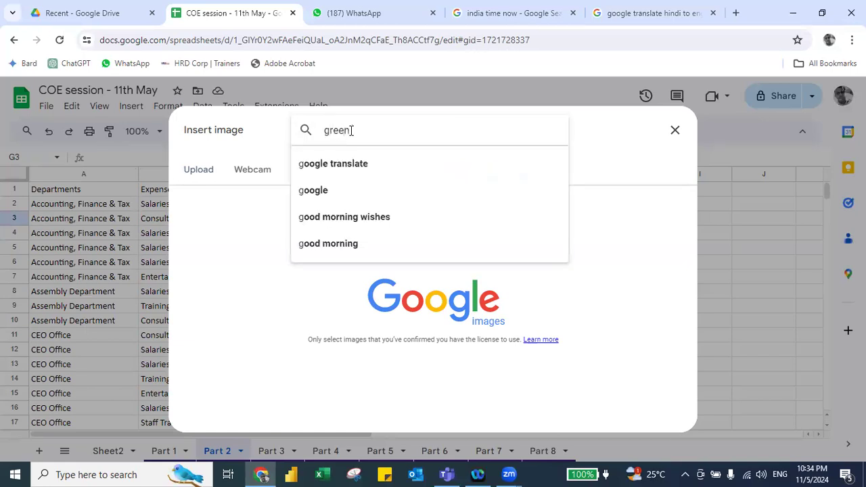
type(" arrow up")
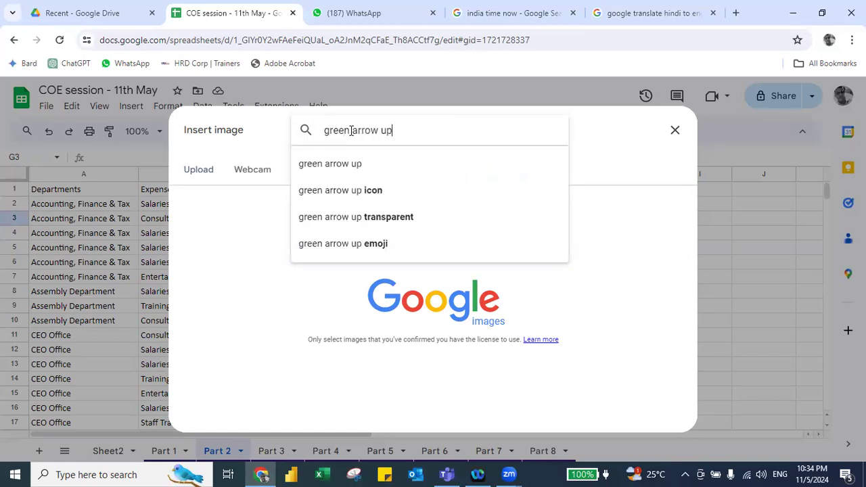
left_click(350, 167)
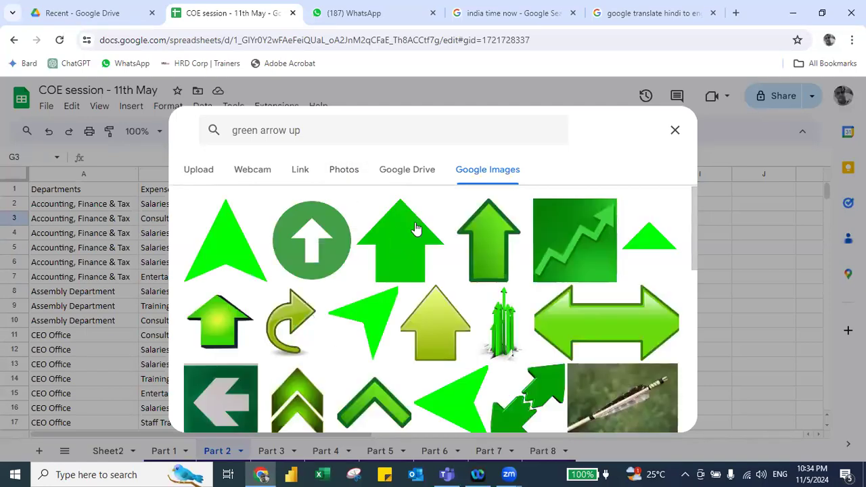
left_click(308, 242)
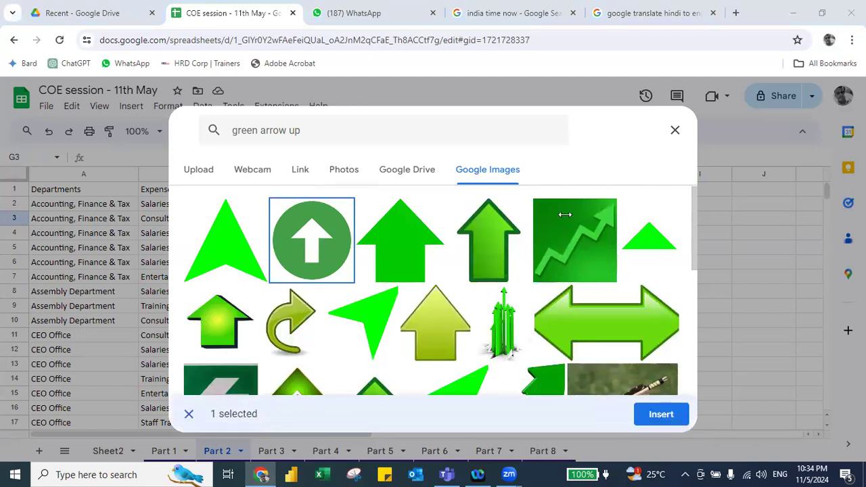
left_click(641, 417)
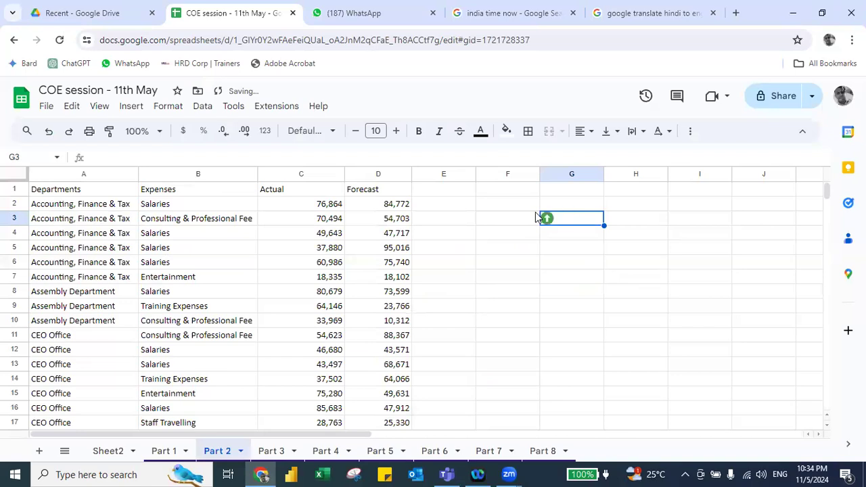
Insert an image in cell G4, picking the red circle with a white arrow from a Google Images search for "red arrow down".
key("Down")
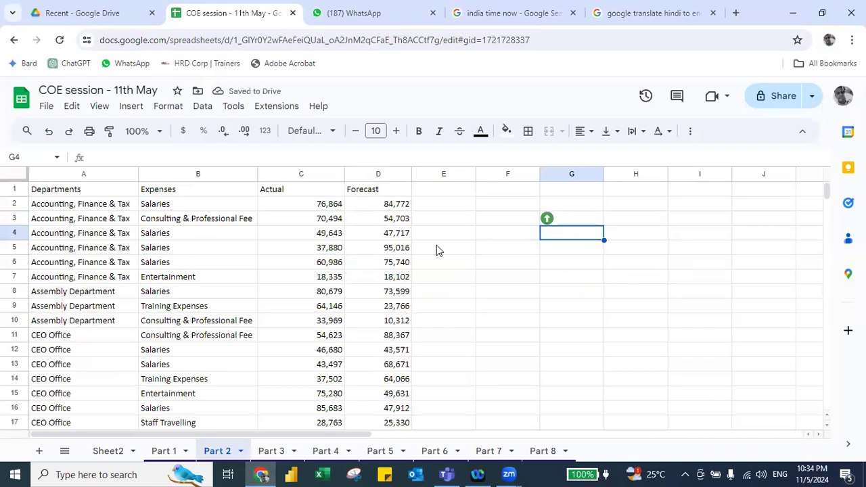
left_click(136, 110)
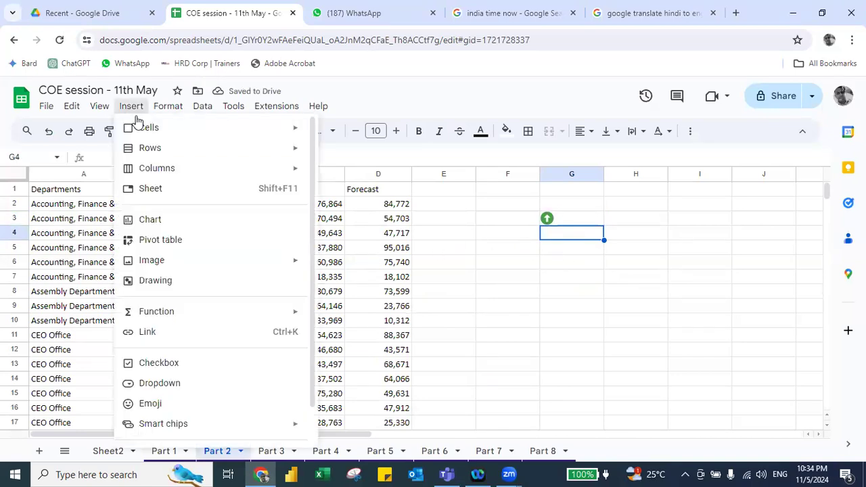
mouse_move(164, 264)
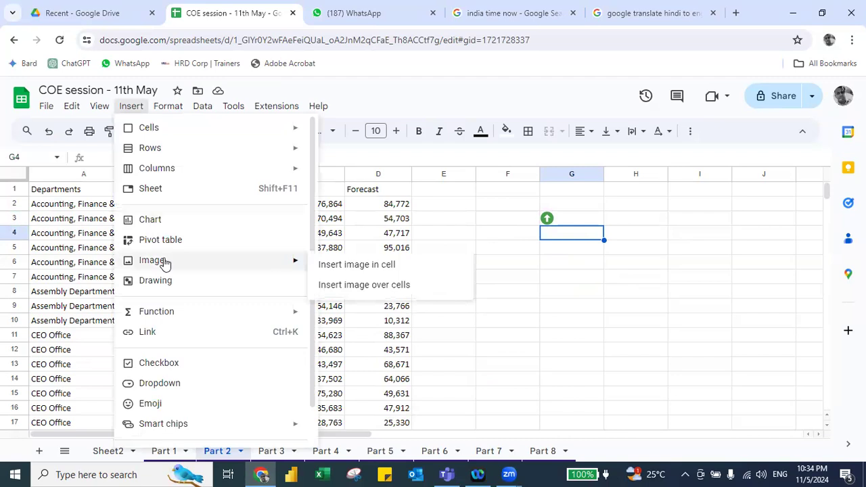
left_click(378, 267)
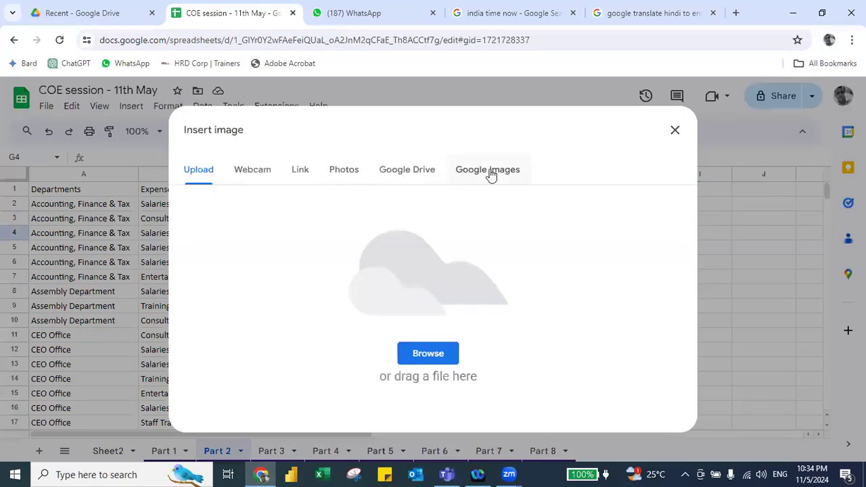
left_click(490, 171)
left_click(360, 135)
type("red arrow ")
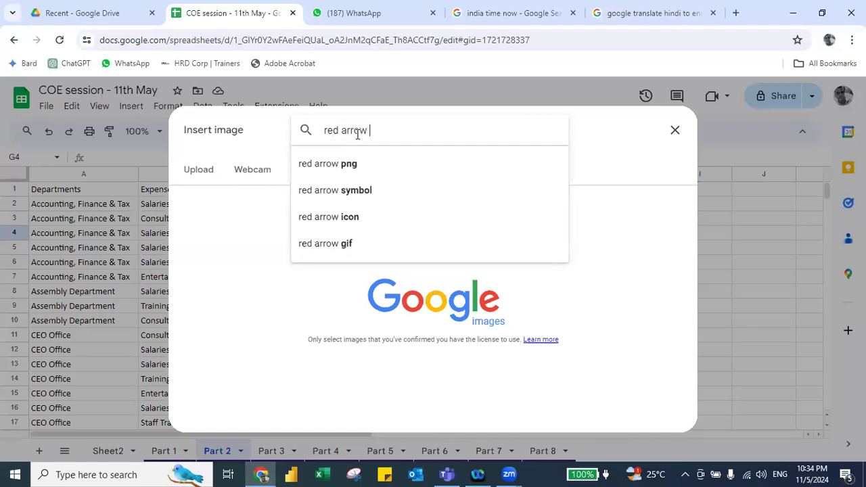
type("down")
key("Return")
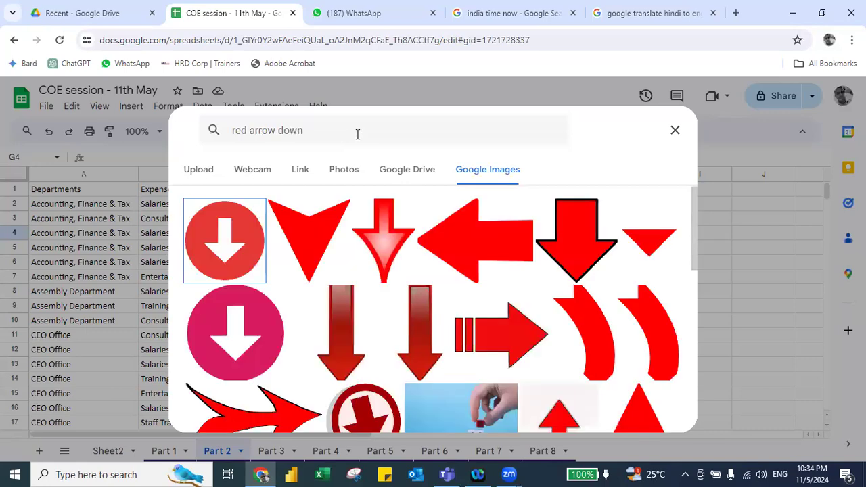
left_click(212, 226)
left_click(217, 232)
left_click(649, 415)
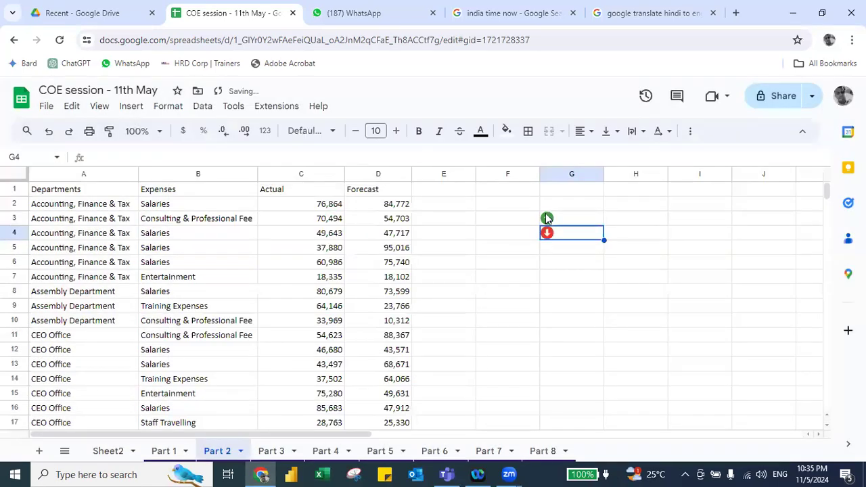
Start an IF formula in cell E2 that tests whether the forecast exceeds the actual, D2>C2.
left_click(445, 205)
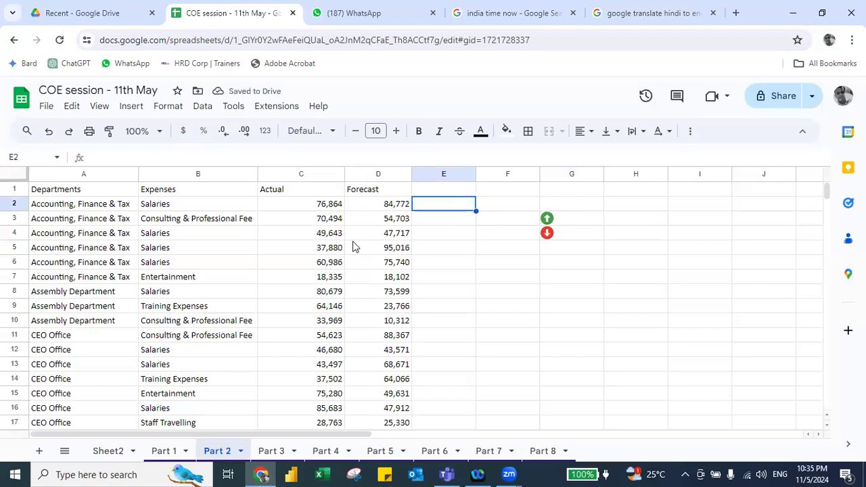
type("=if")
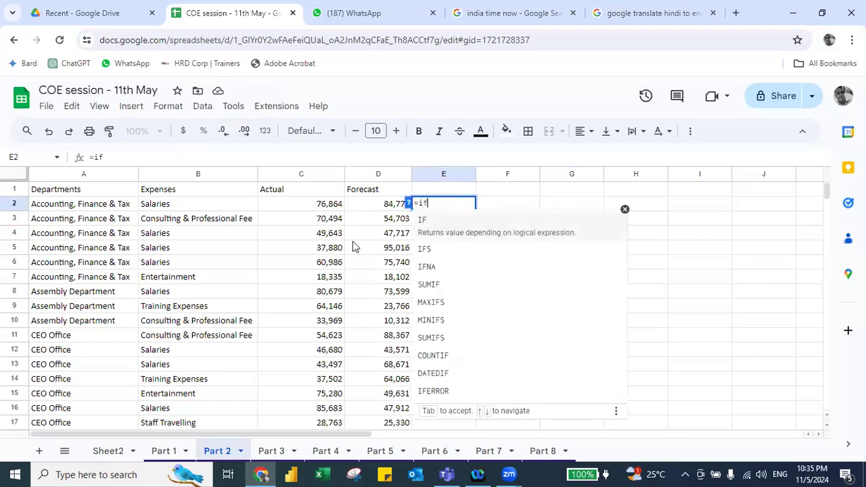
key("Tab")
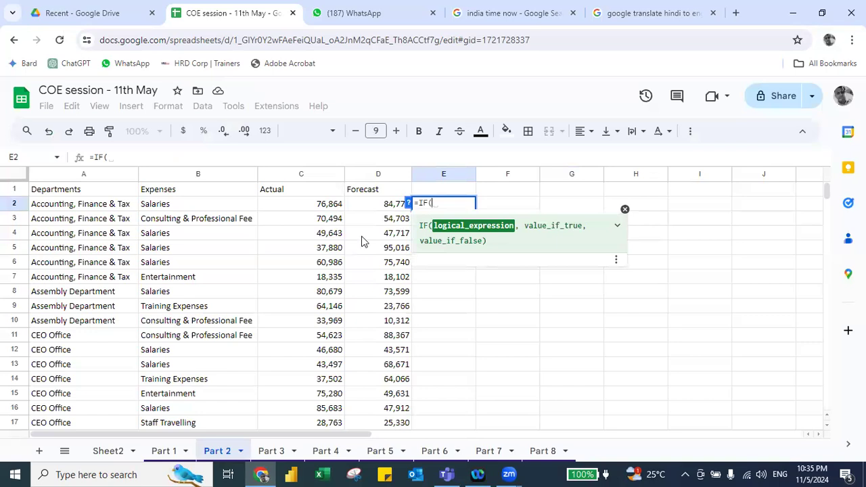
key("Left")
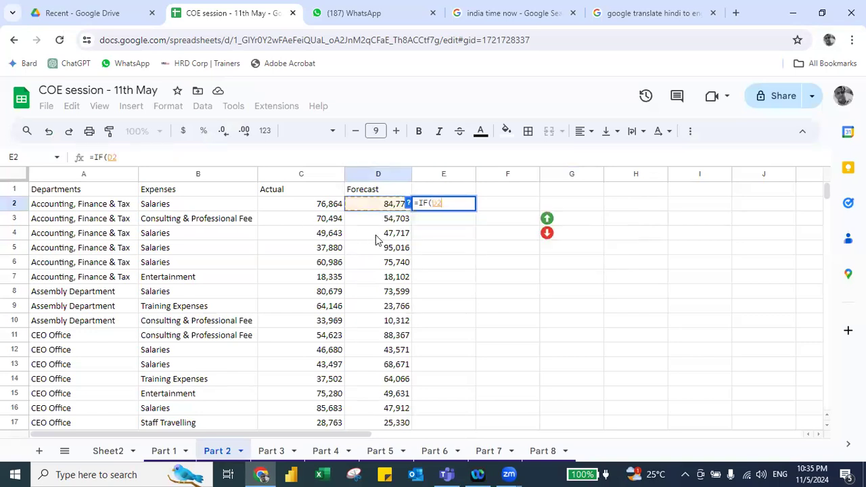
type(">")
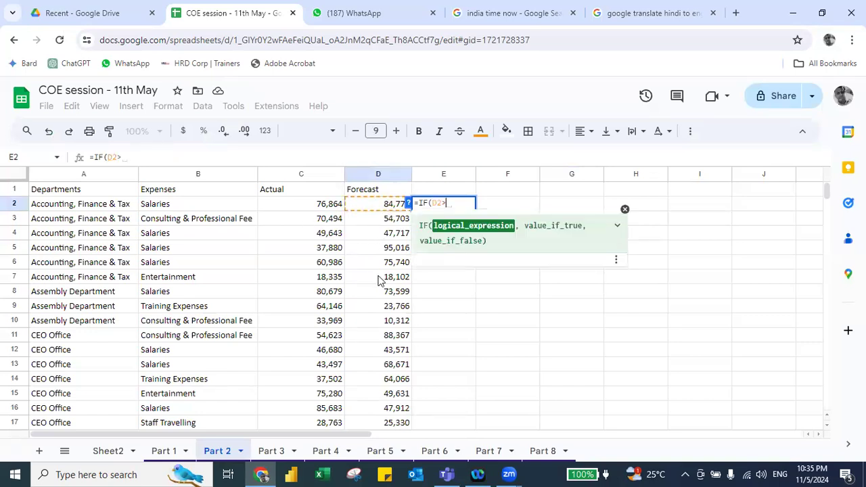
left_click(318, 203)
type(",")
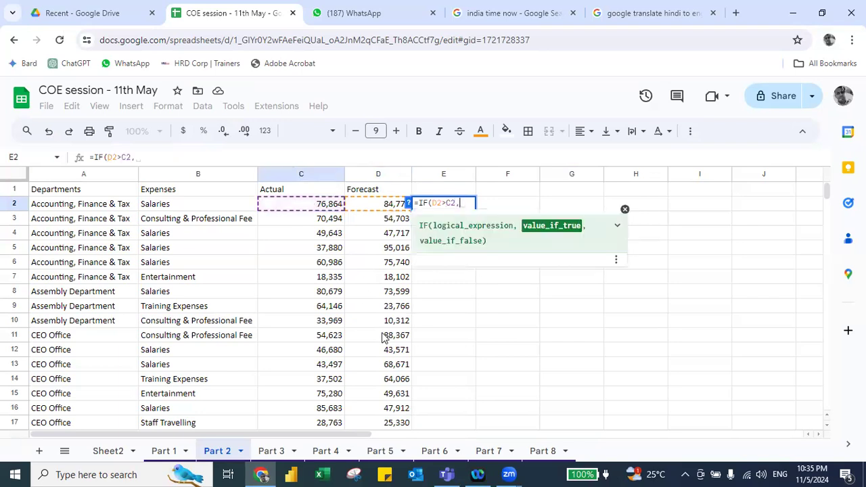
Set the IF formula's value if true to the green arrow cell as the absolute reference $G$3.
left_click(500, 293)
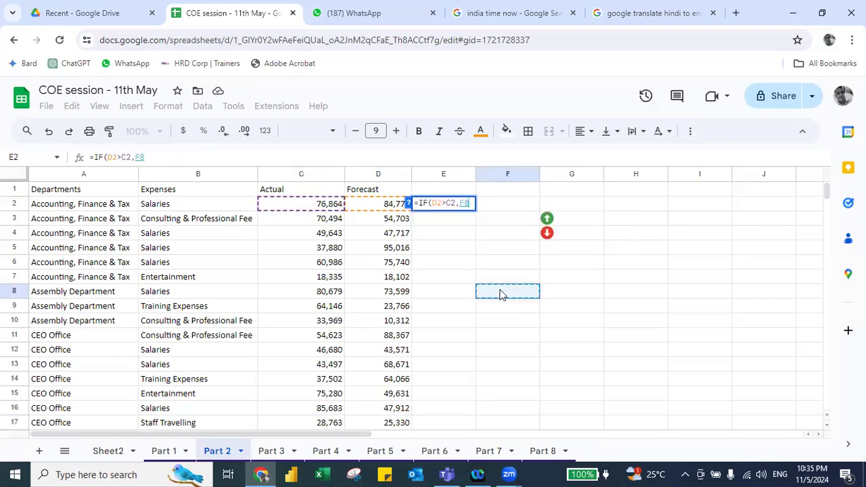
key("ctrl+Up")
key("Down")
key("Down")
key("Right")
key("F4")
type(",")
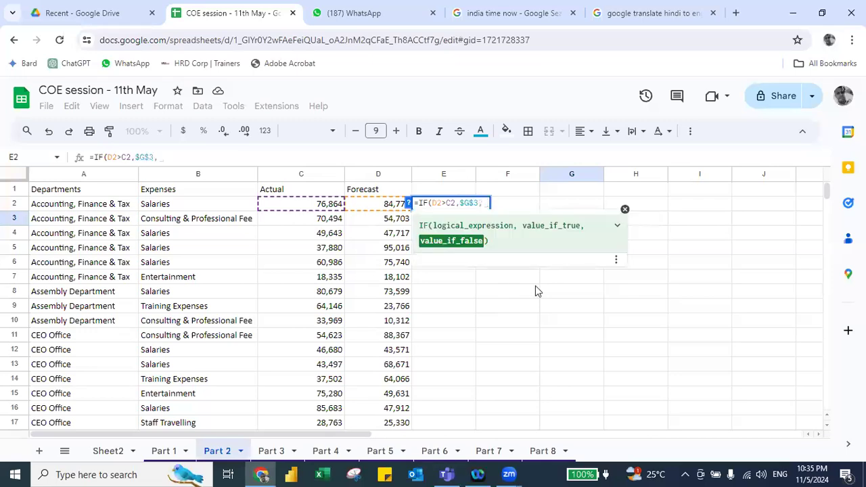
Set the value if false to the red arrow cell as $G$4 and complete the IF formula.
left_click(551, 281)
key("Up")
key("Up")
key("Up")
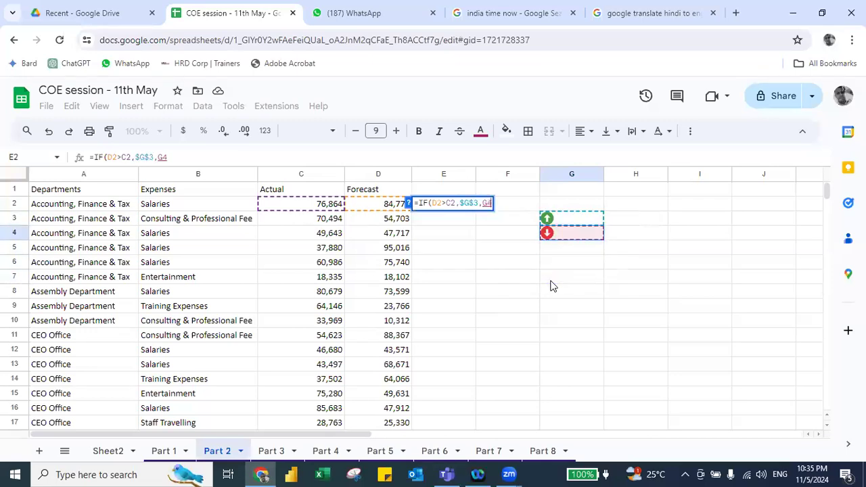
key("F4")
type(")")
key("Return")
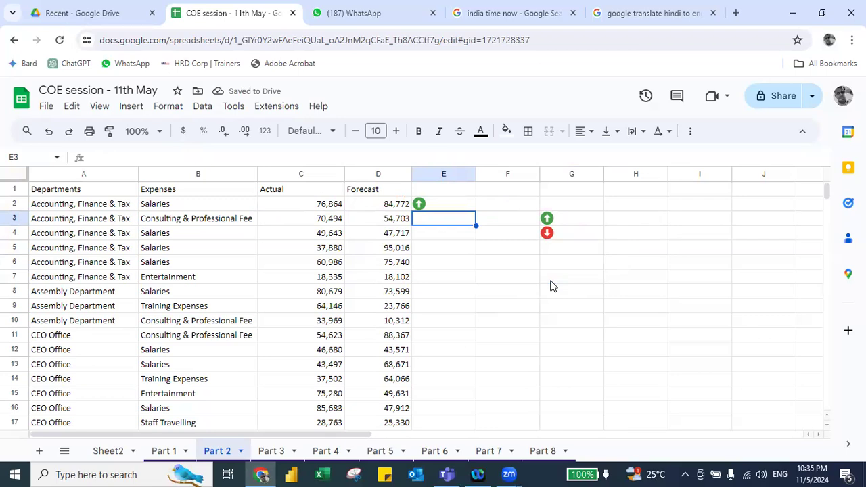
Fill the arrow formula from E2 down through E32 and select the Forecast header in D1.
key("Left")
key("ctrl+Down")
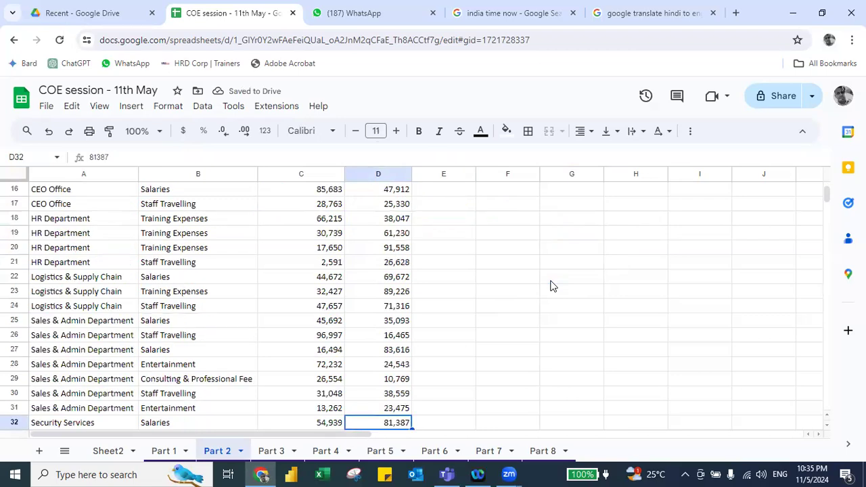
key("Right")
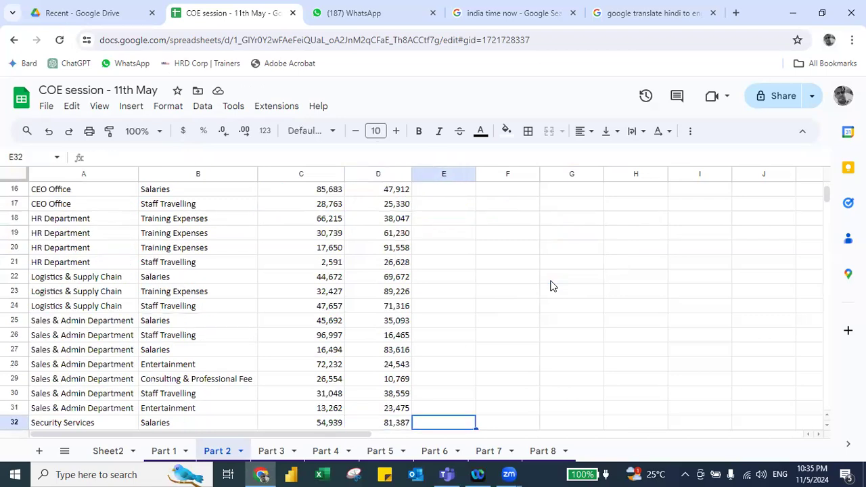
key("ctrl+shift+Up")
key("ctrl+d")
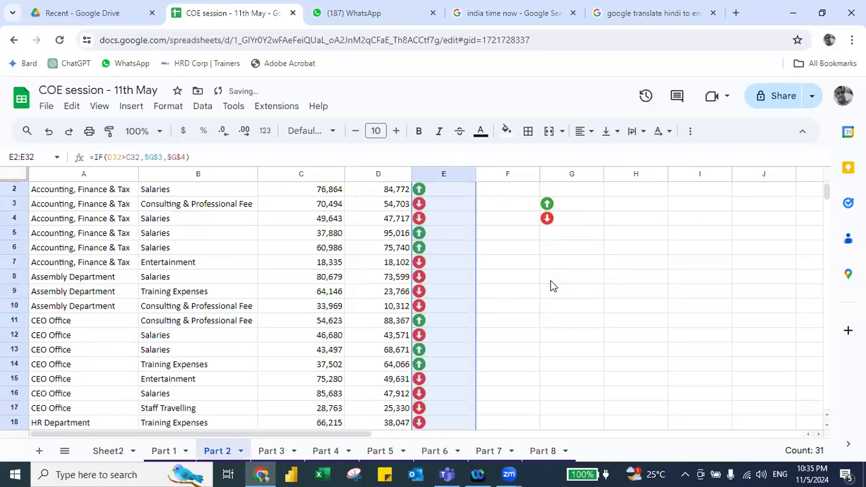
key("Up")
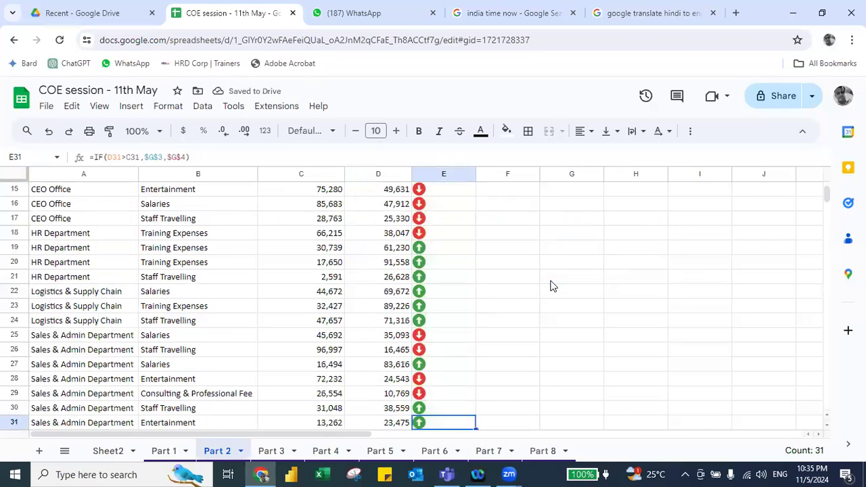
key("ctrl+Up")
key("Left")
key("Up")
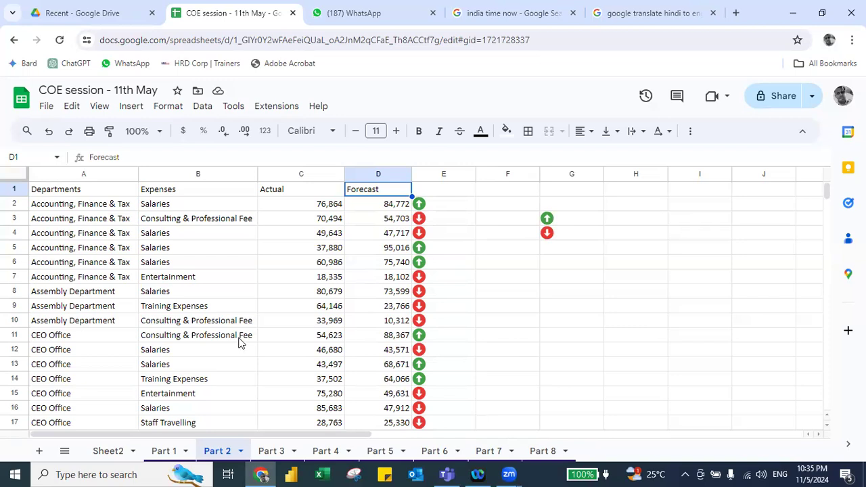
Open the Part 5 sheet and clear the contents of cell F2.
left_click(390, 451)
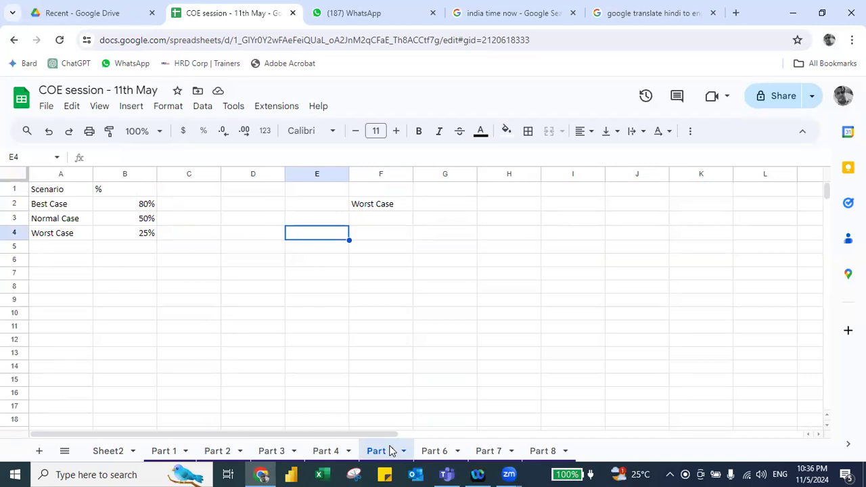
key("Right")
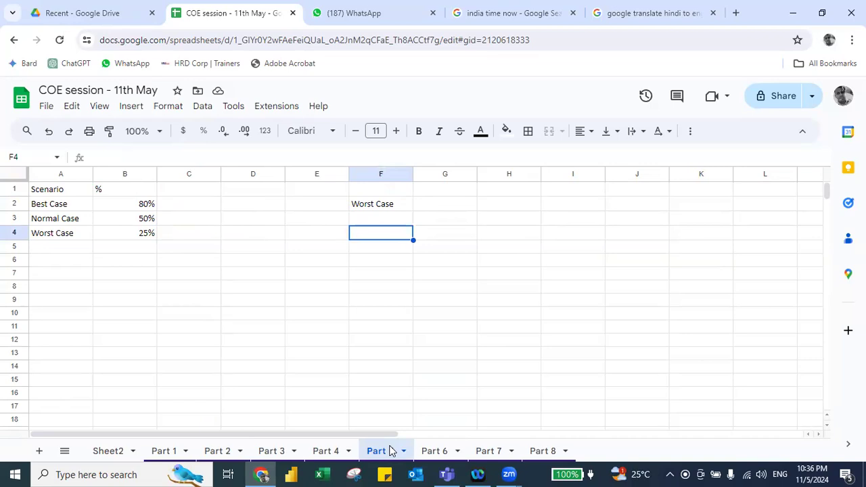
key("Up")
key("Up")
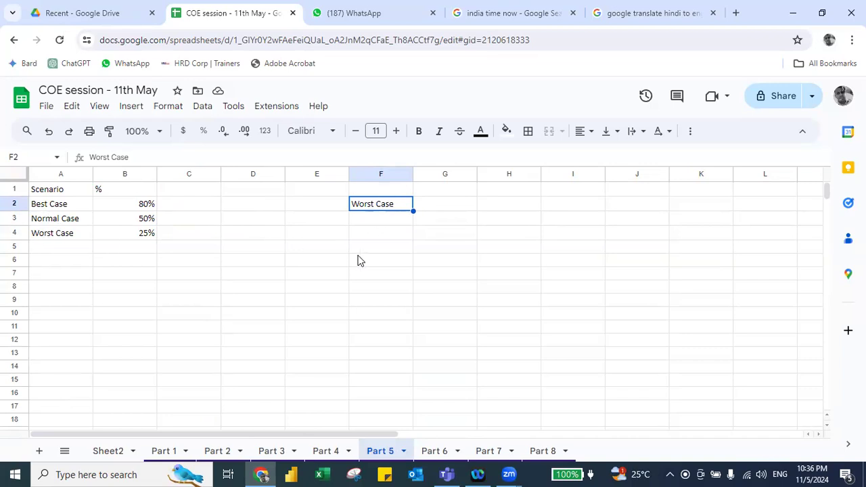
key("Delete")
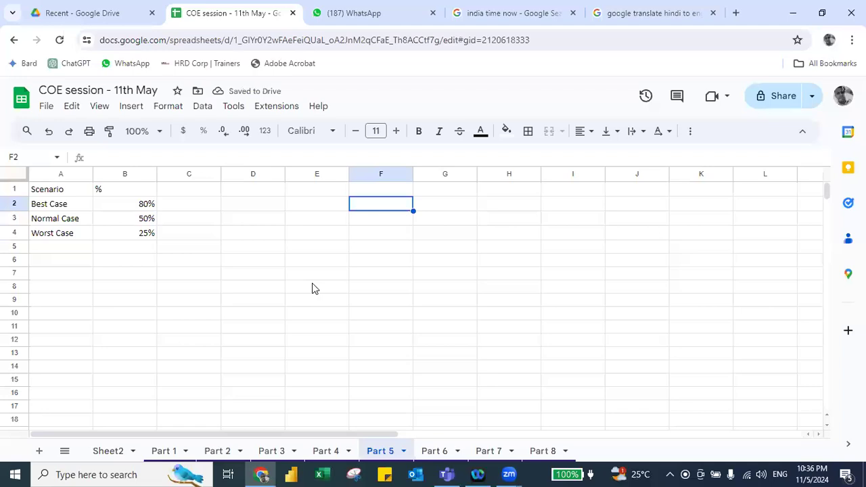
Add a data validation rule to F2 with the criteria Dropdown (from a range).
key("alt+d")
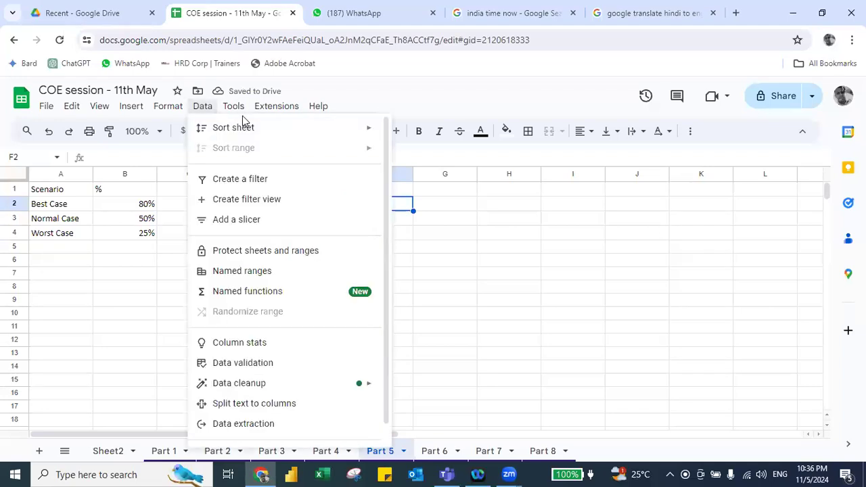
left_click(254, 364)
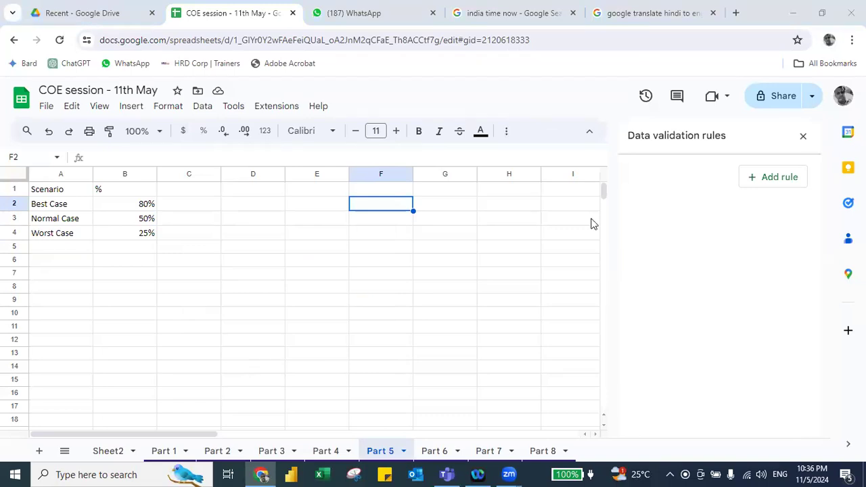
left_click(767, 180)
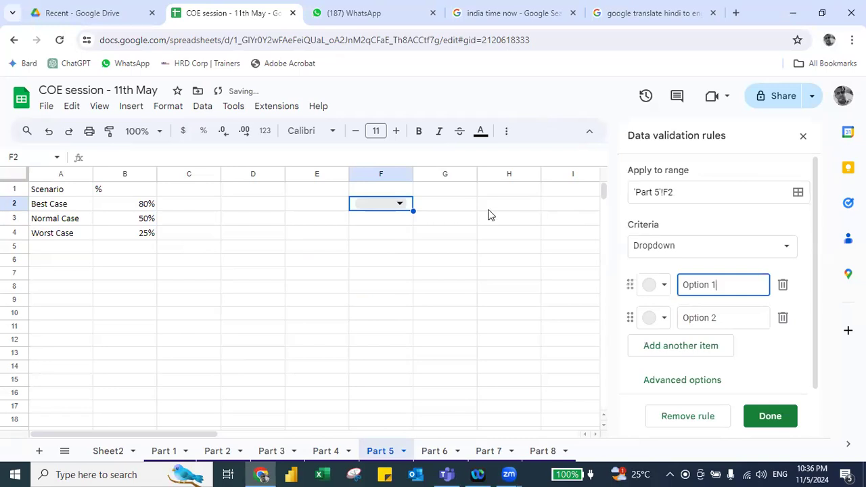
left_click(689, 248)
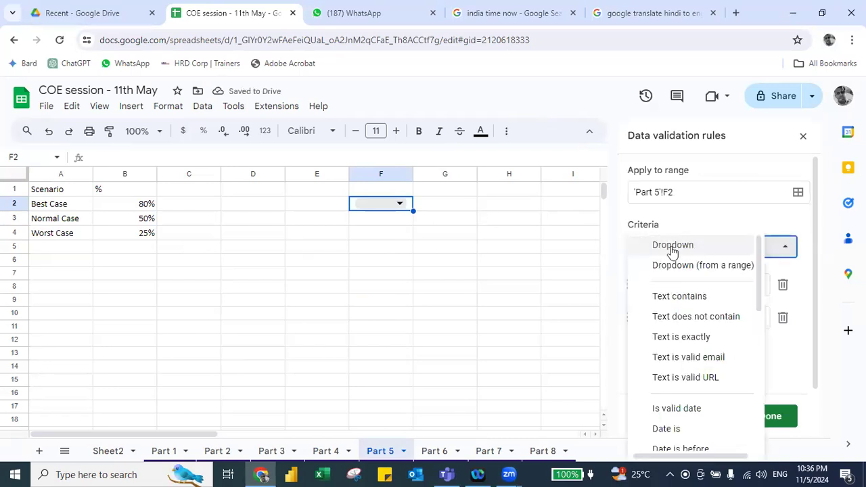
left_click(639, 269)
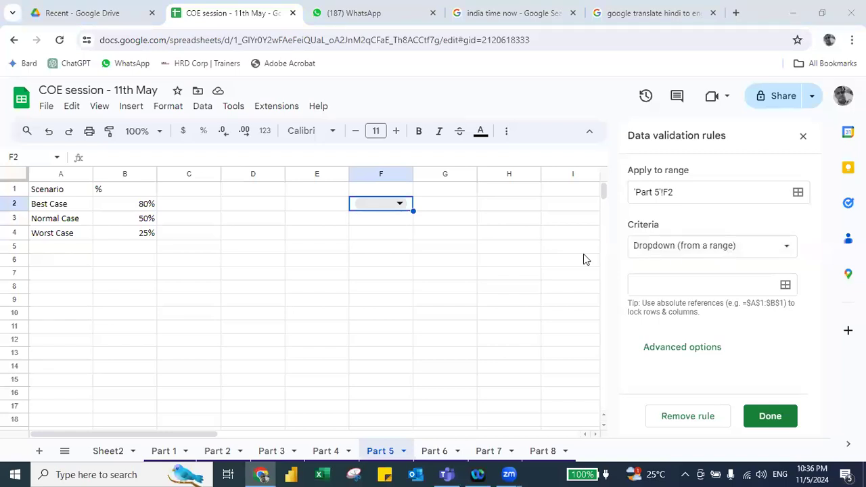
Set the dropdown rule's source range to the scenario names in A2:A4.
left_click(784, 284)
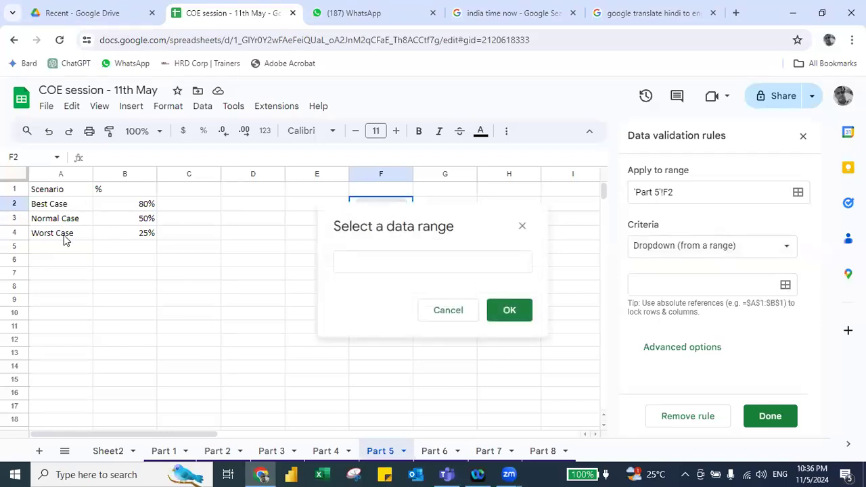
left_click_drag(65, 205, 66, 232)
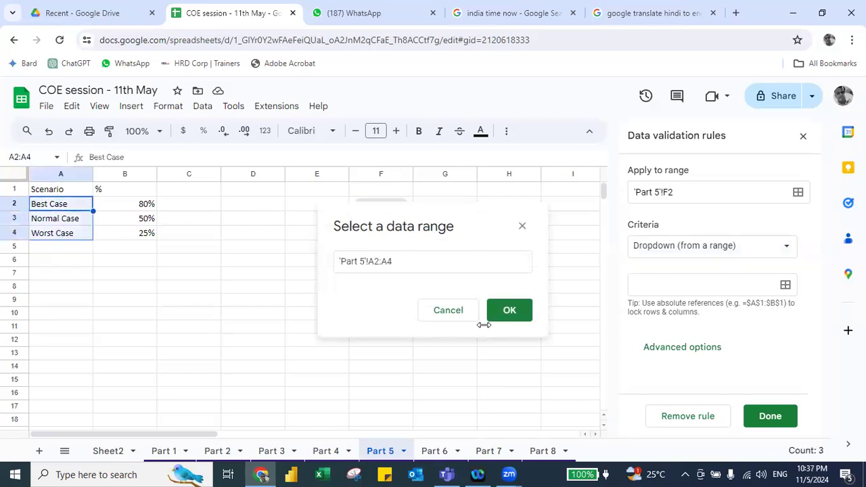
left_click(507, 318)
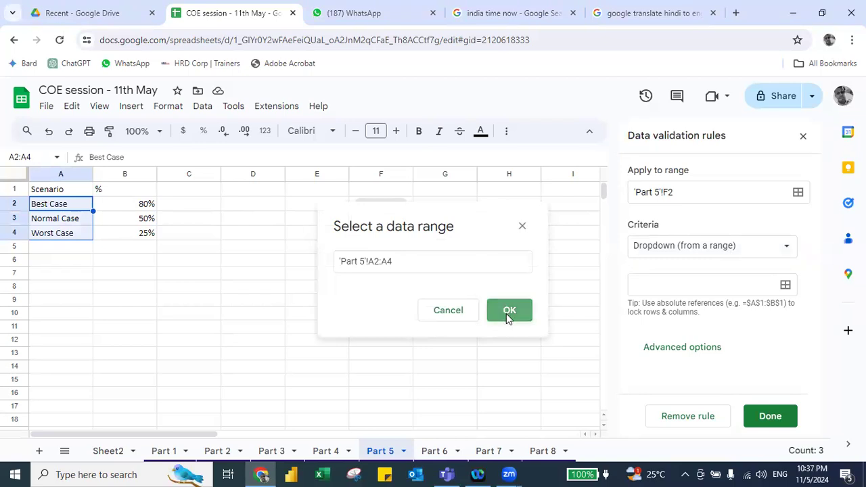
Check the scenario options offered by the dropdown in F2.
left_click(398, 204)
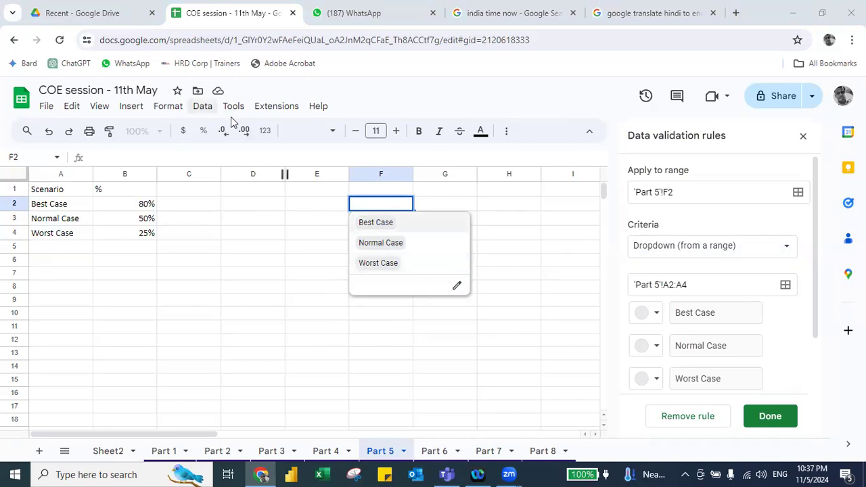
left_click(203, 106)
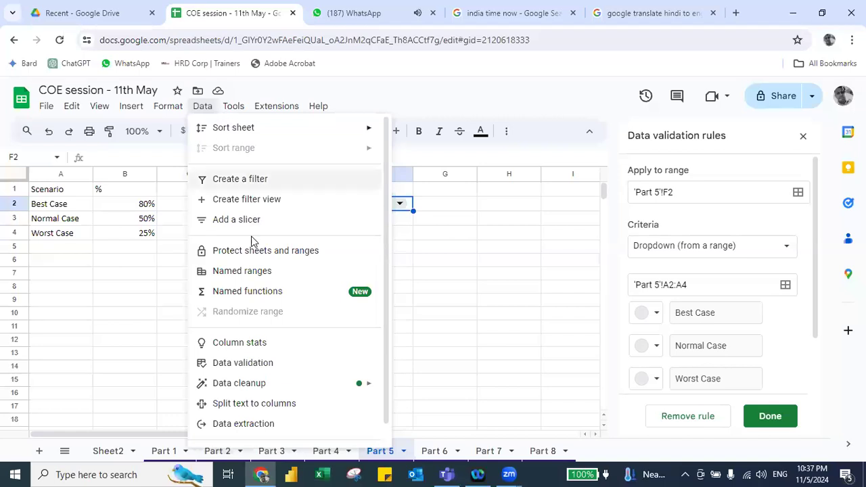
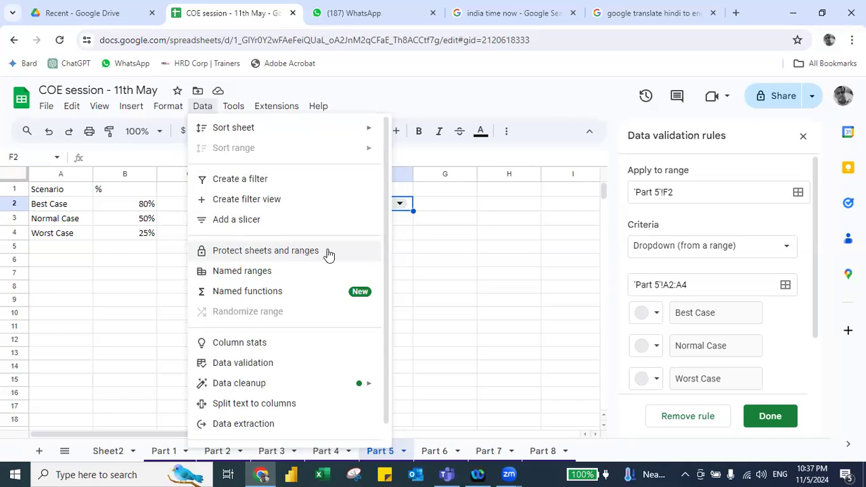
left_click(433, 205)
left_click(385, 205)
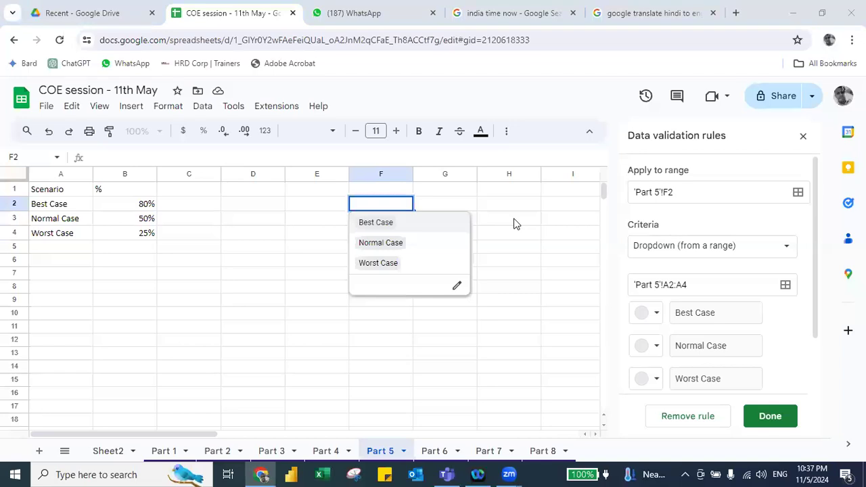
Try dark red and light red as the colour of the Best Case option and check it in the F2 dropdown.
left_click(655, 312)
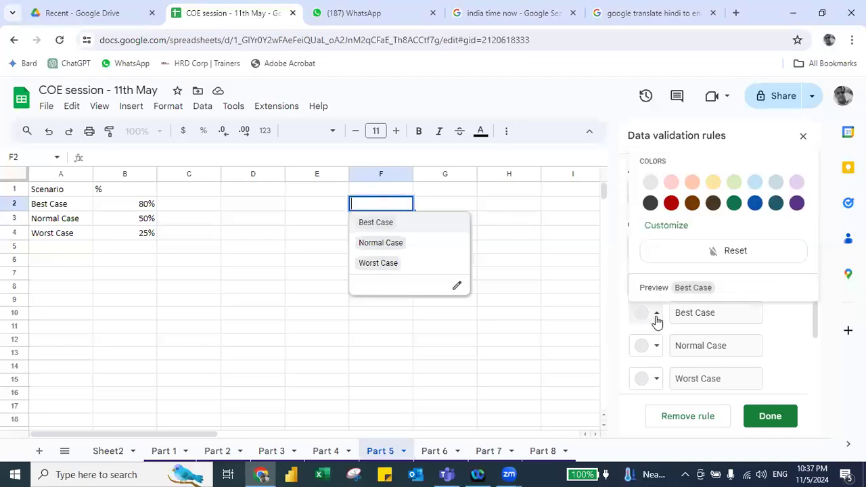
left_click(671, 205)
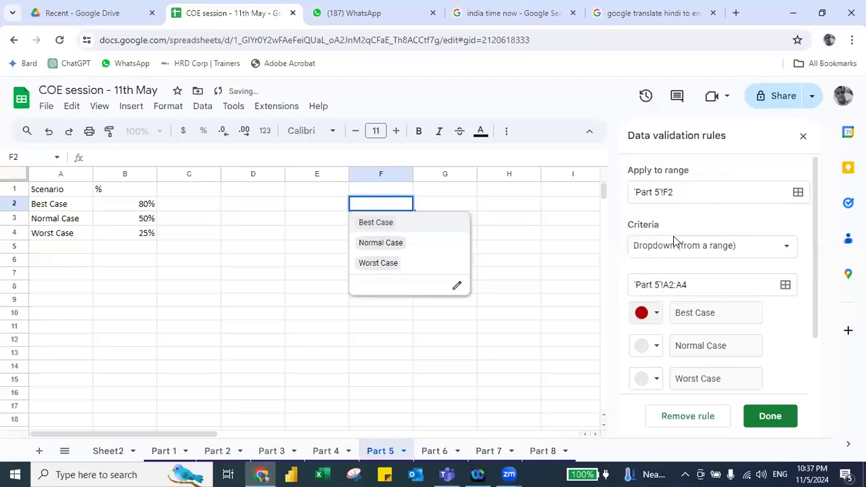
left_click(656, 314)
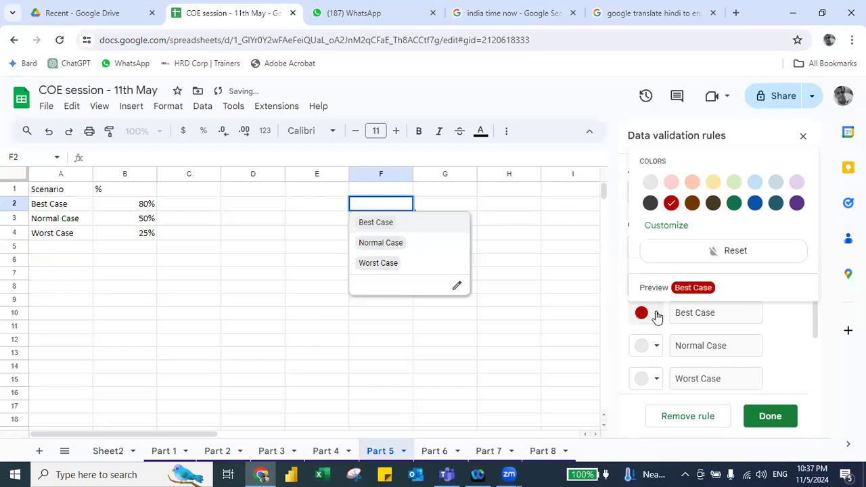
left_click(671, 182)
left_click(416, 199)
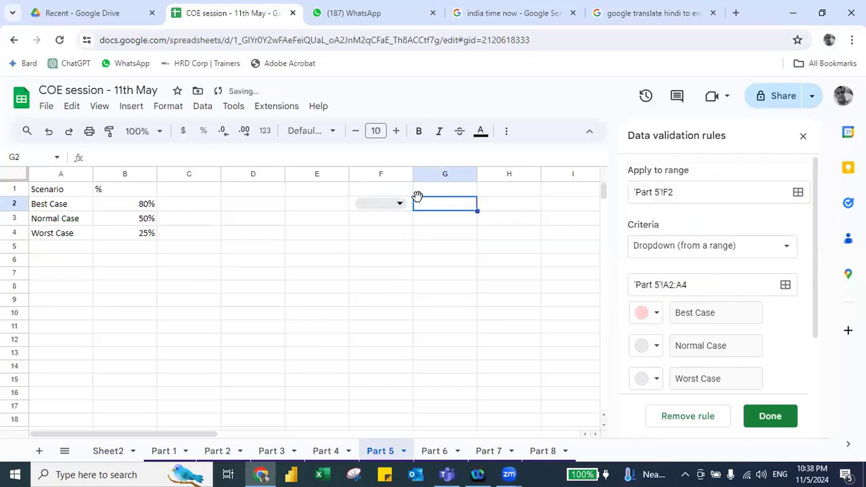
left_click(390, 207)
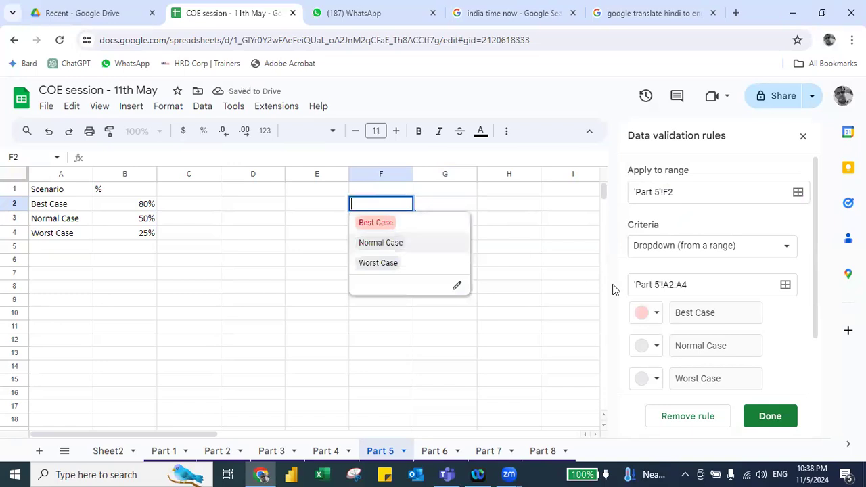
Colour the dropdown options dark green for Best Case, light yellow for Normal Case and dark red for Worst Case.
left_click(655, 316)
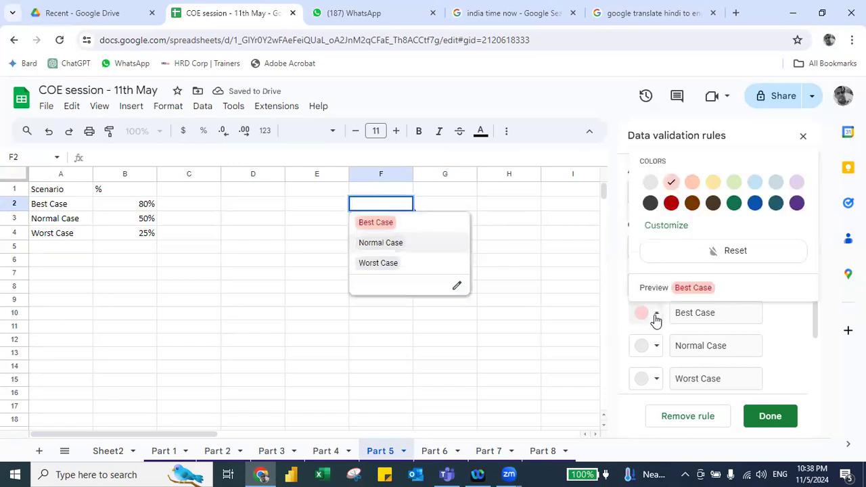
left_click(734, 203)
left_click(653, 355)
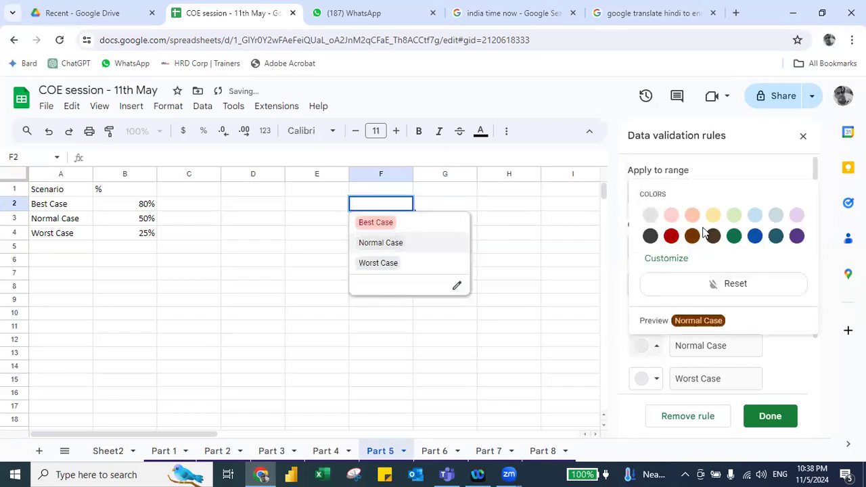
left_click(714, 215)
left_click(655, 380)
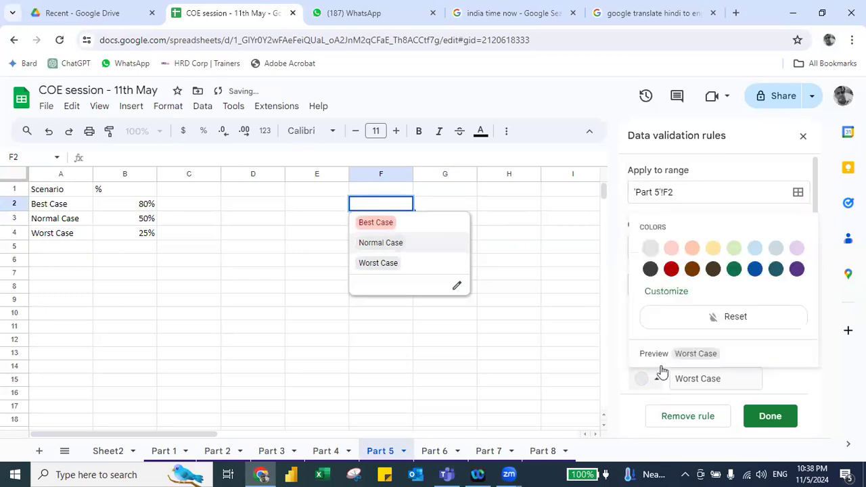
left_click(670, 270)
left_click(503, 231)
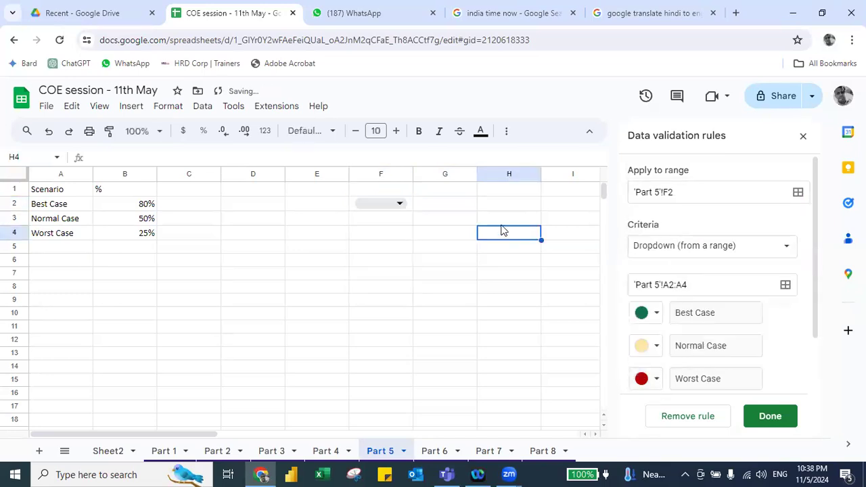
Choose Best Case in the F2 dropdown and widen column F to fit the full option name.
left_click(395, 203)
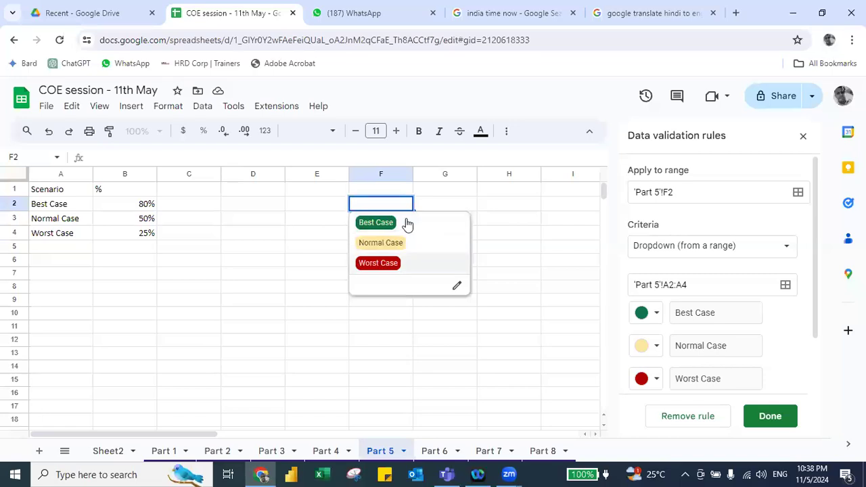
left_click(403, 224)
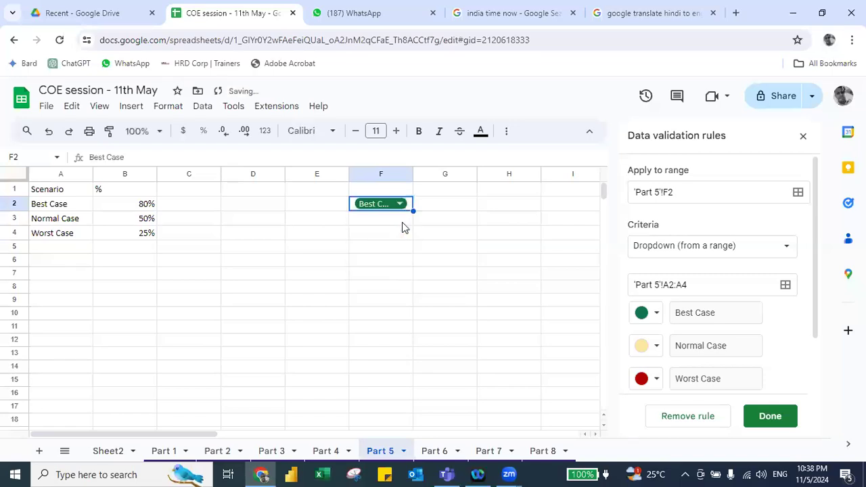
left_click_drag(413, 173, 444, 174)
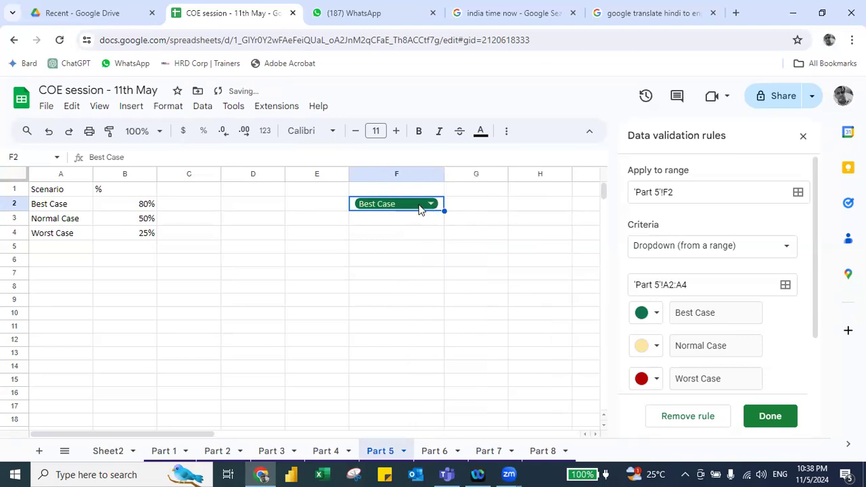
Switch the F2 dropdown to Normal Case and then to Worst Case.
left_click(430, 204)
left_click(413, 251)
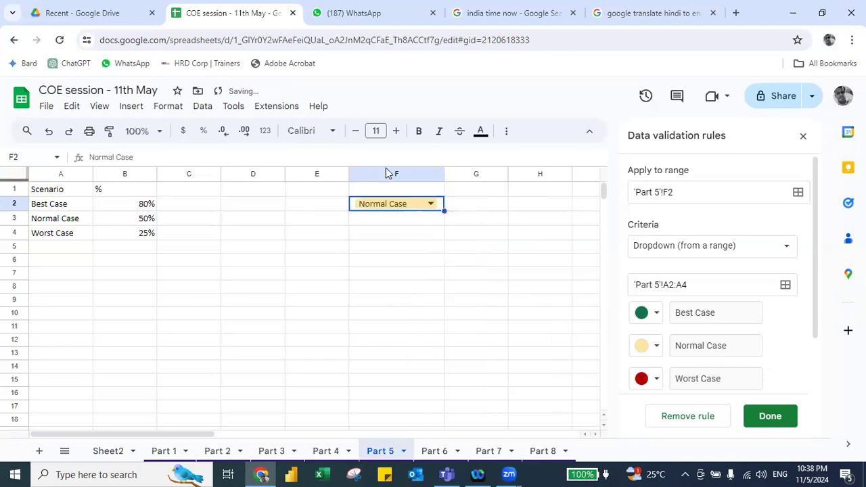
left_click(430, 204)
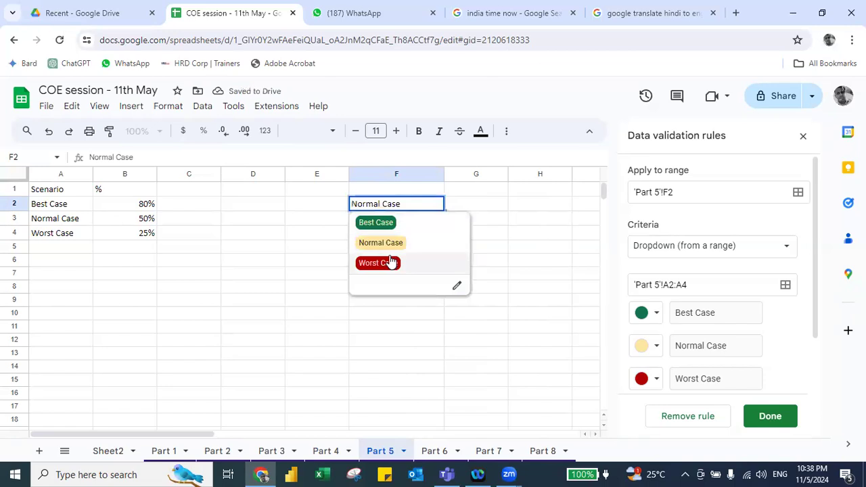
left_click(388, 262)
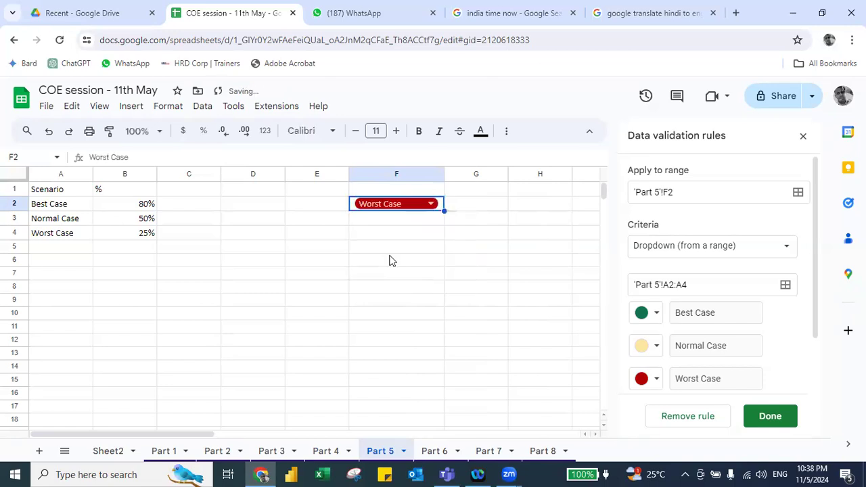
Try a VLOOKUP in G2 that searches for F2 in A2:A4 and uses B2:B4 as the index.
key("Right")
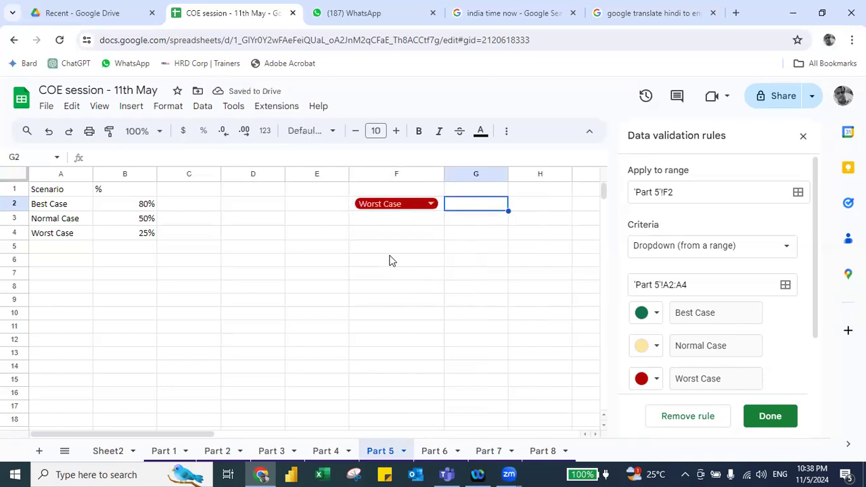
type("=")
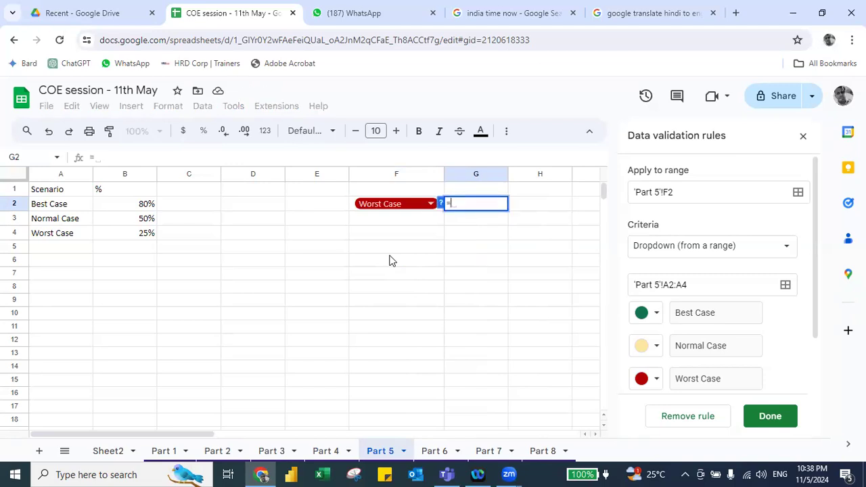
type("vl")
key("Tab")
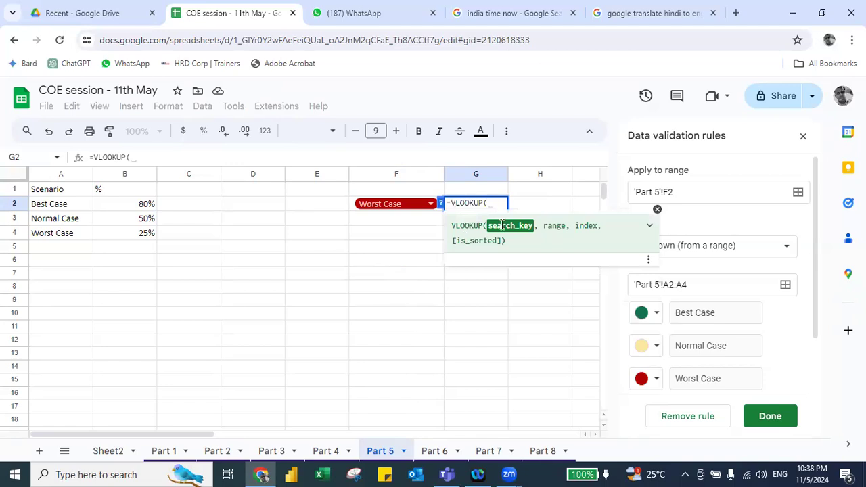
key("Left")
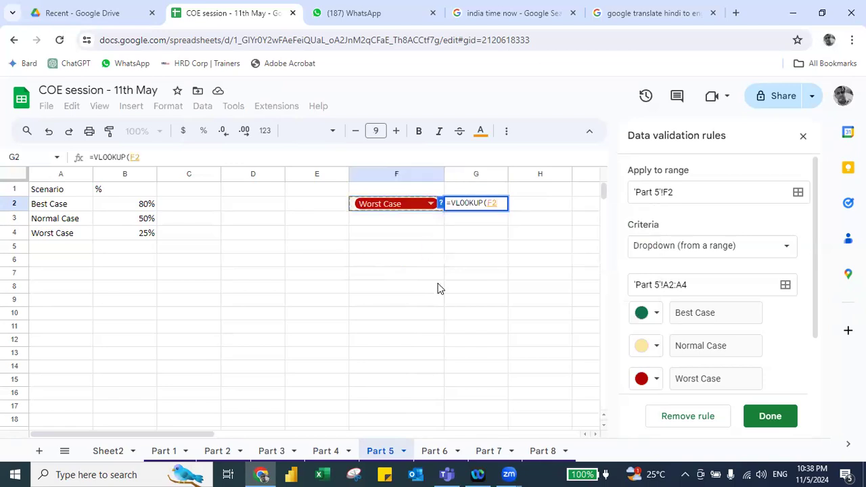
type(",")
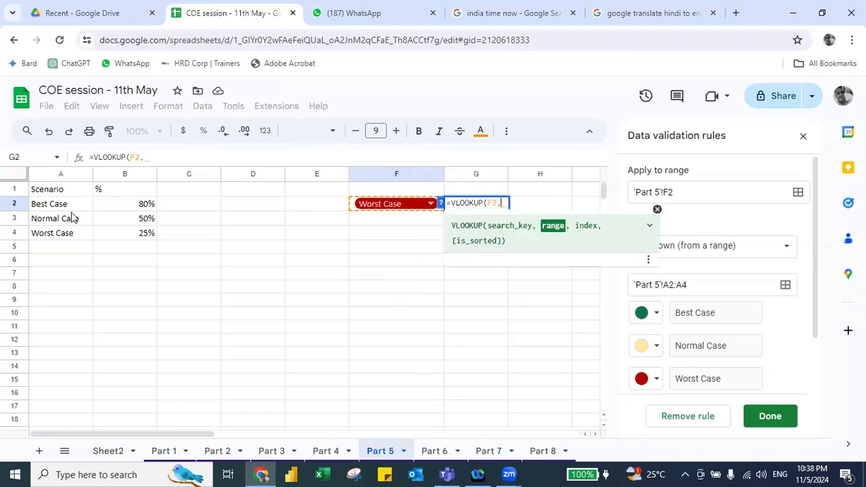
left_click_drag(46, 201, 52, 233)
left_click(45, 231)
type(",")
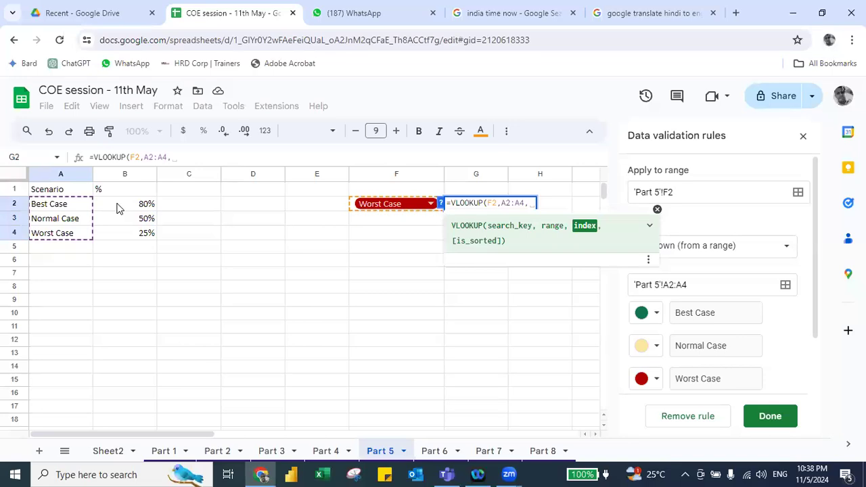
left_click_drag(116, 207, 113, 236)
key("Return")
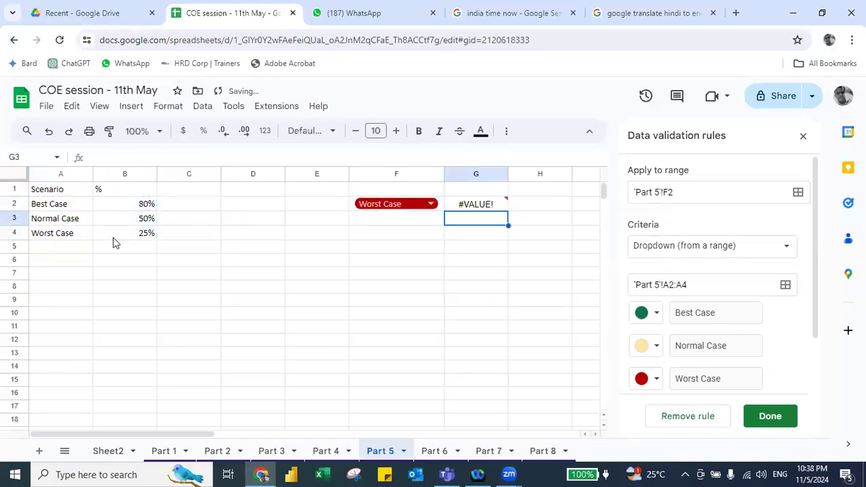
key("Up")
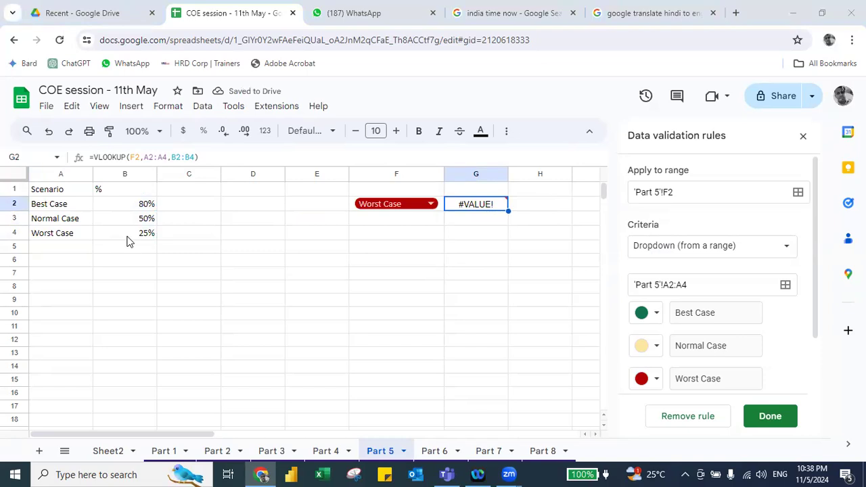
left_click(172, 158)
key("shift+Right")
key("shift+Right")
key("shift+Right")
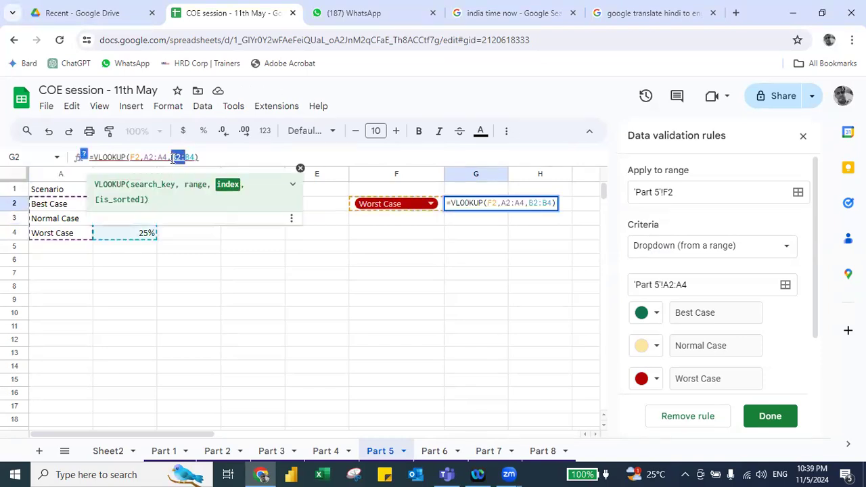
key("shift+Right")
key("shift+Right")
key("BackSpace")
key("BackSpace")
key("BackSpace")
key("BackSpace")
key("BackSpace")
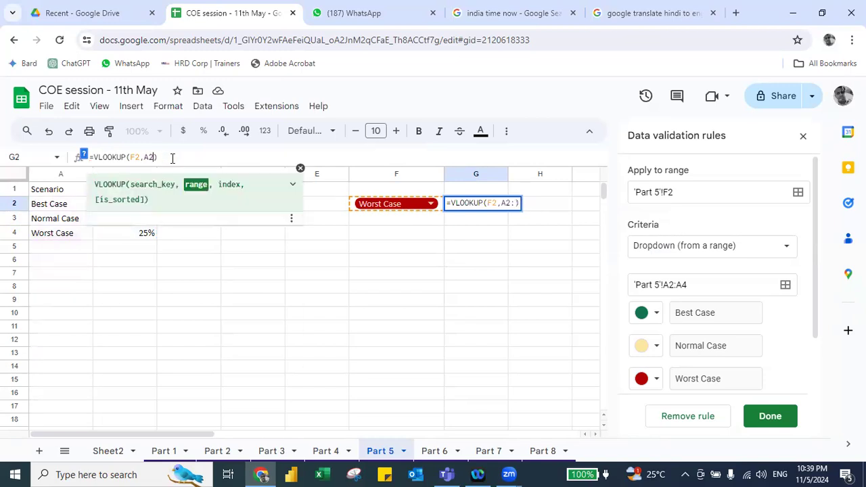
key("BackSpace")
key("BackSpace")
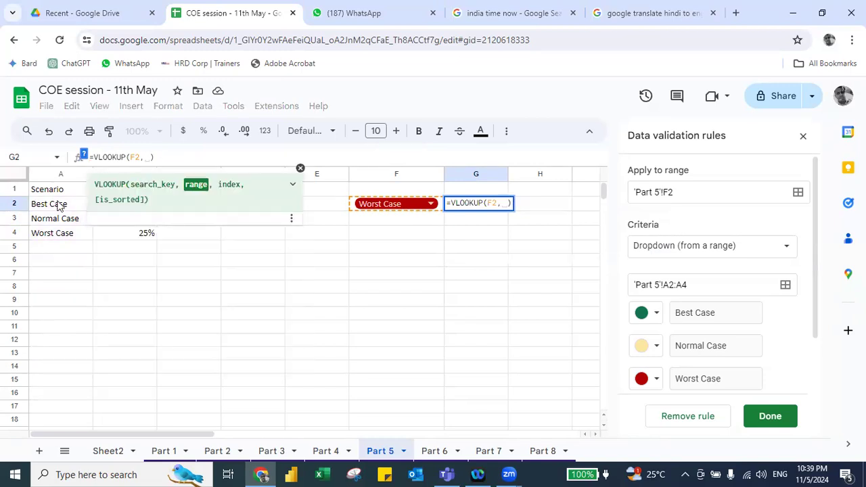
left_click(58, 204)
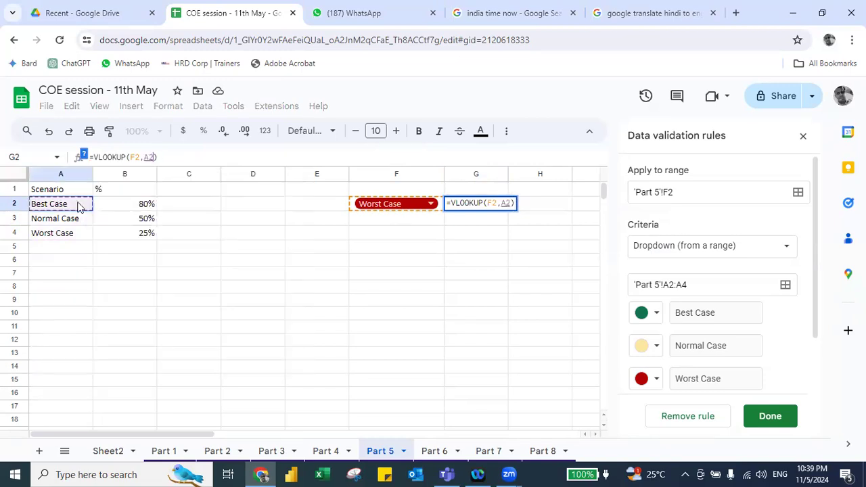
key("BackSpace")
key("BackSpace")
key("Escape")
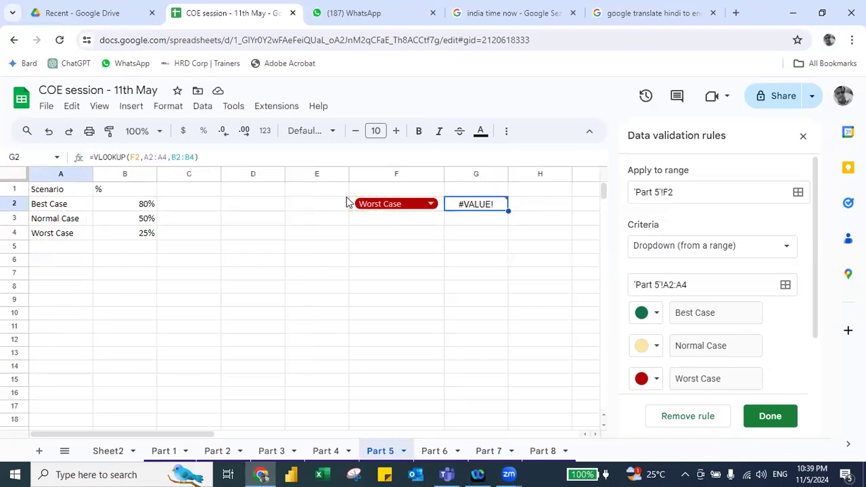
Replace the formula in G2 with =VLOOKUP(F2,$A$2:$B$4,2,0) to return the selected scenario's percentage.
type("=VLOOKUP(A2")
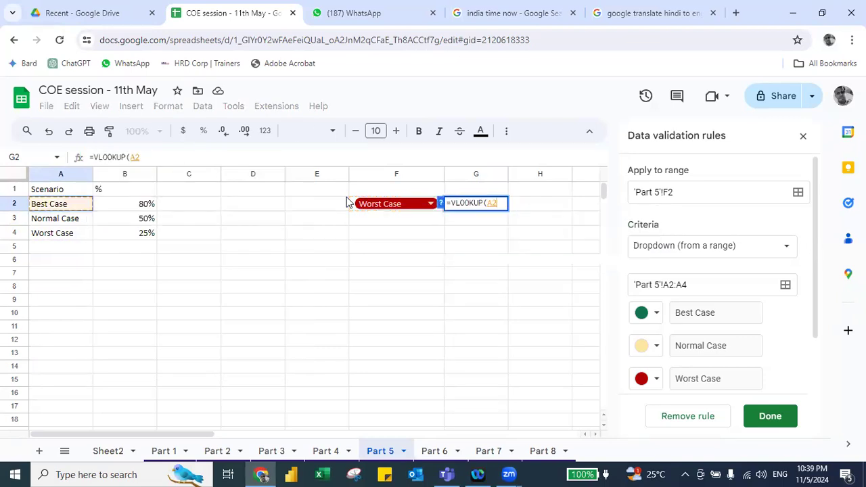
key("Right")
key("Left")
key("Left")
type(",")
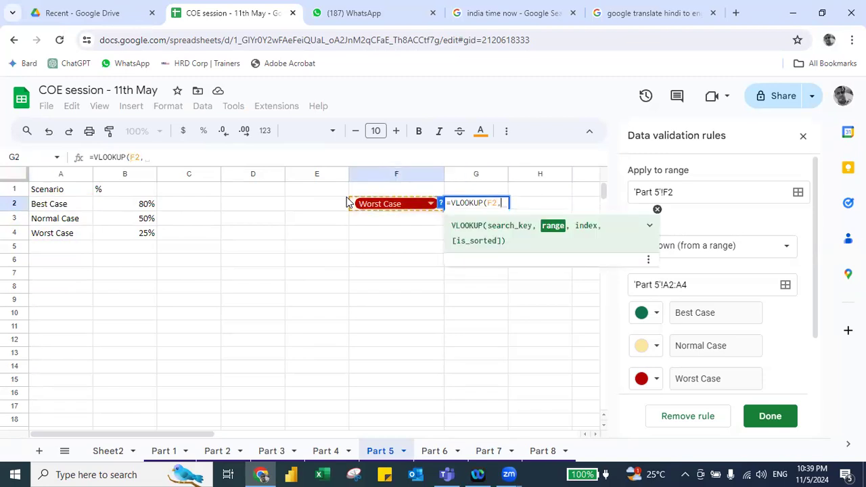
left_click_drag(47, 205, 111, 235)
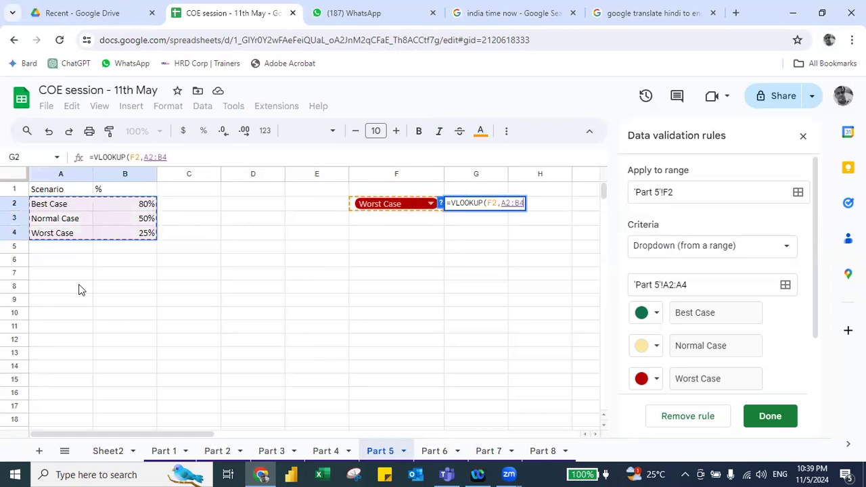
key("F4")
type(",")
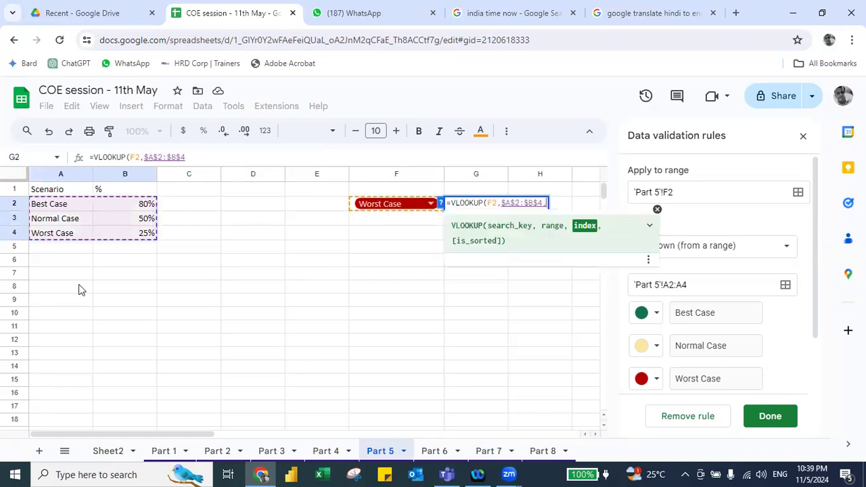
type("2,0")
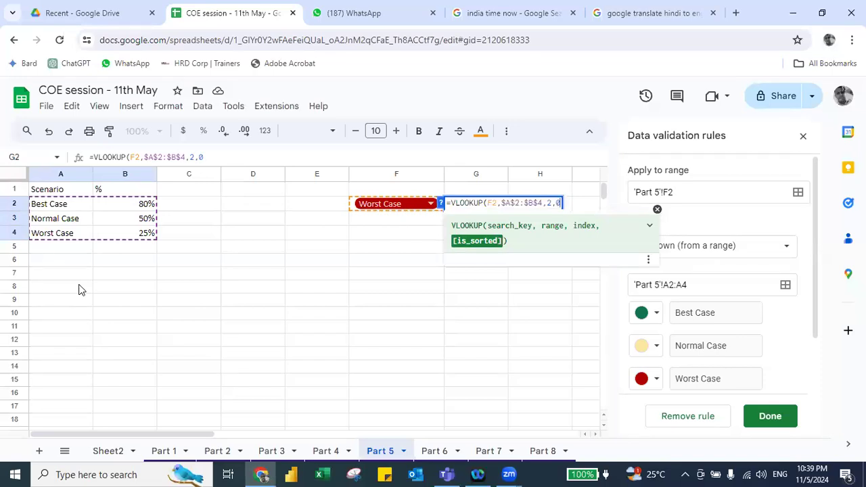
key("Return")
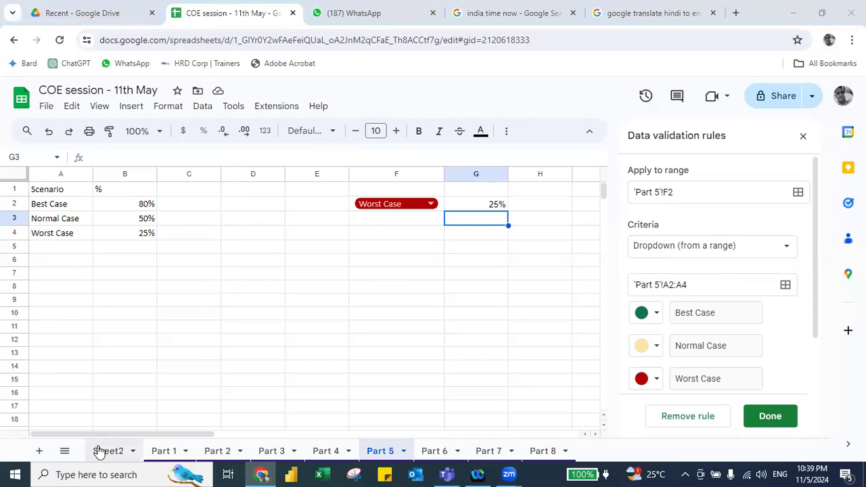
Add a data validation rule to cell F2 of the Part 2 sheet with the criteria Dropdown (from a range).
left_click(213, 452)
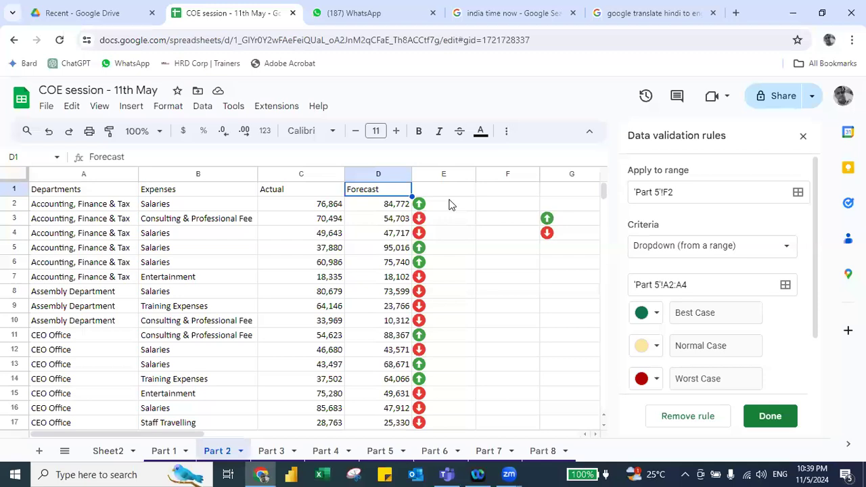
left_click(484, 209)
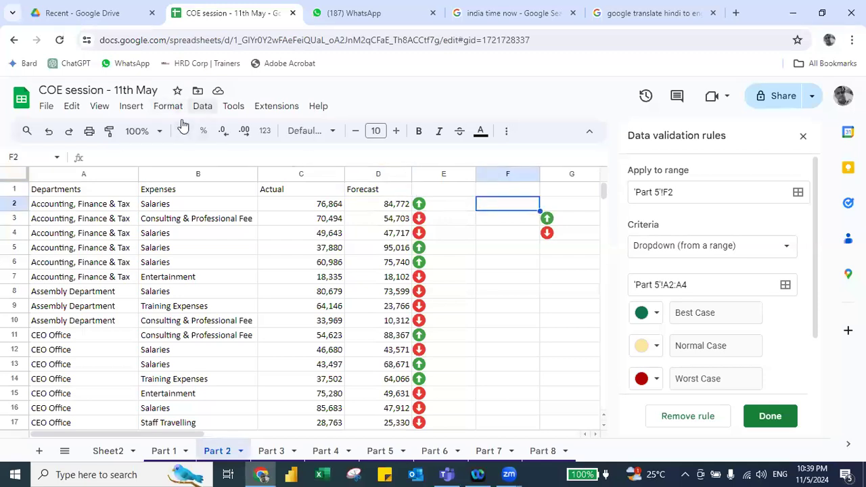
left_click(770, 416)
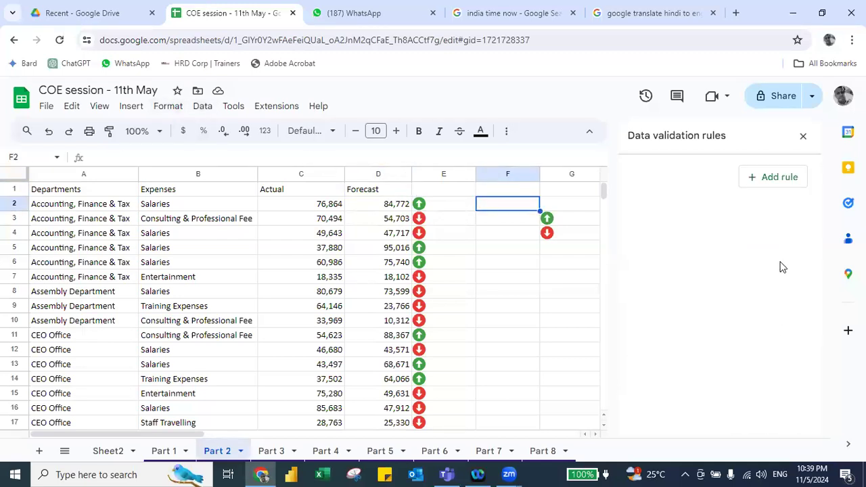
left_click(767, 180)
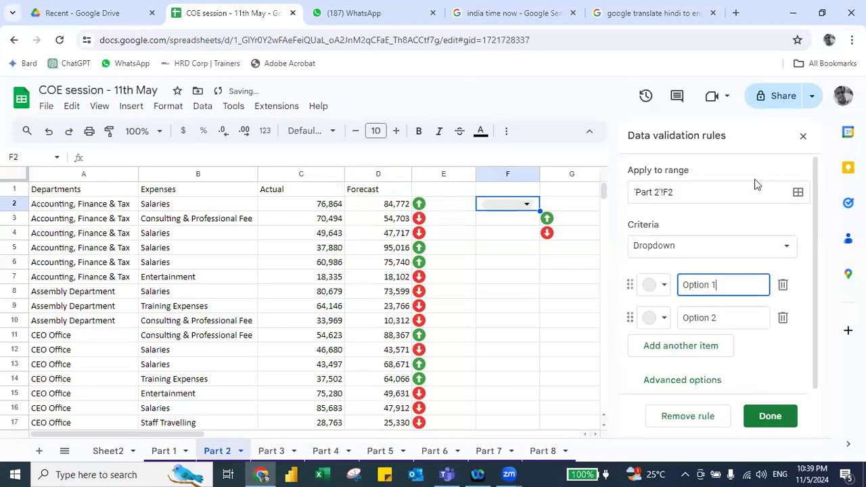
left_click(781, 253)
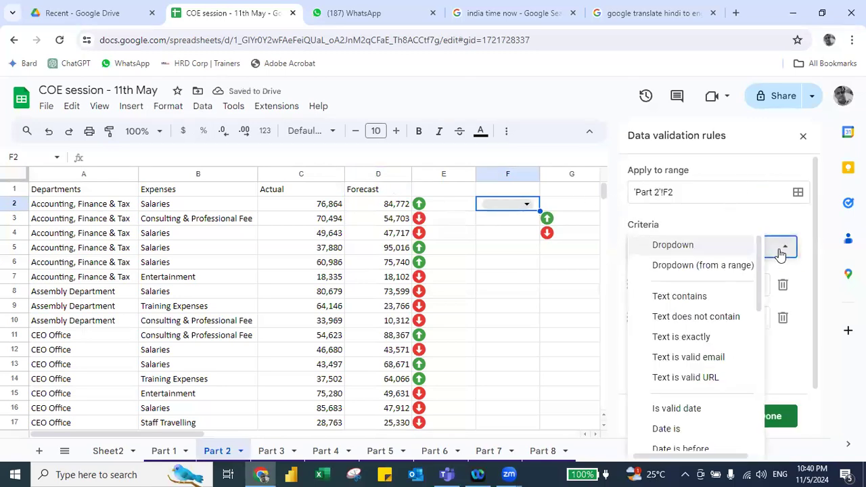
left_click(719, 277)
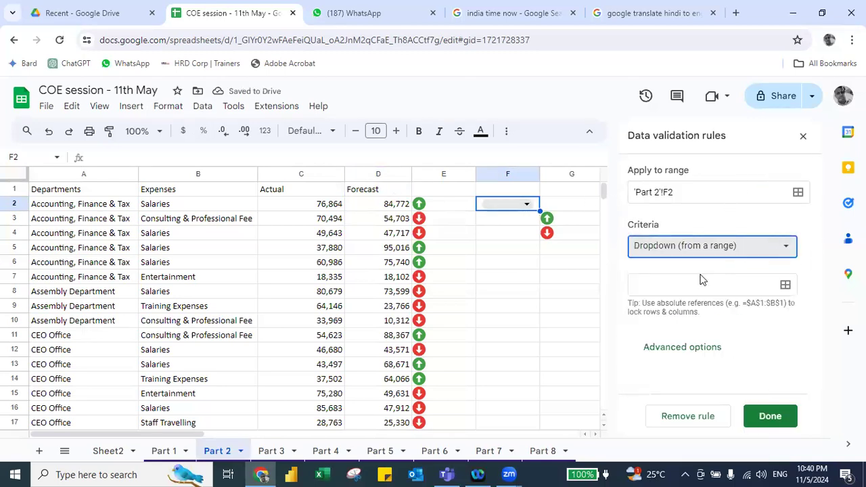
Set the source range of the F2 dropdown to the Expenses entries, 'Part 2'!B2:B32.
left_click(784, 284)
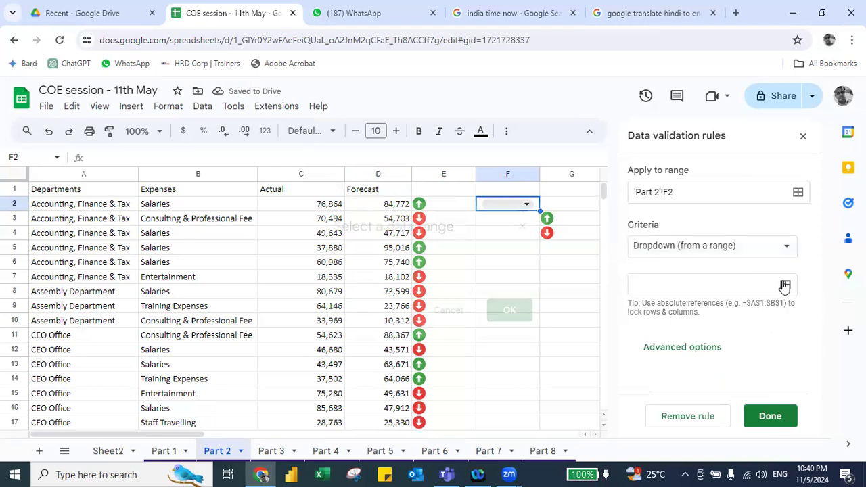
left_click(213, 207)
key("ctrl+shift+Down")
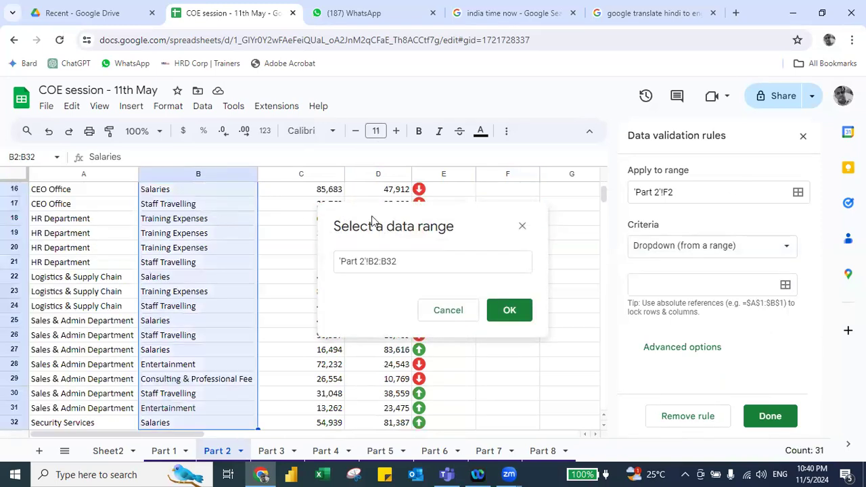
key("Return")
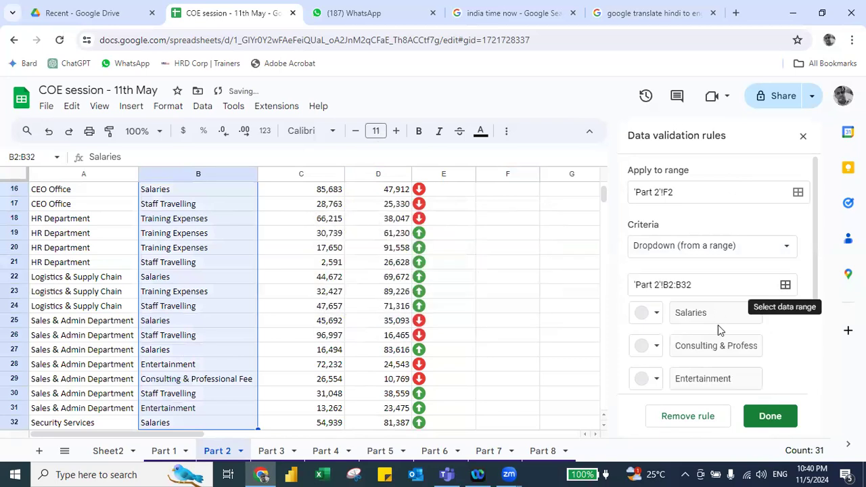
Review the expense options listed in the validation rule and in the F2 dropdown for duplicates.
scroll(715, 334, "down", 1)
scroll(716, 335, "down", 2)
scroll(715, 335, "up", 1)
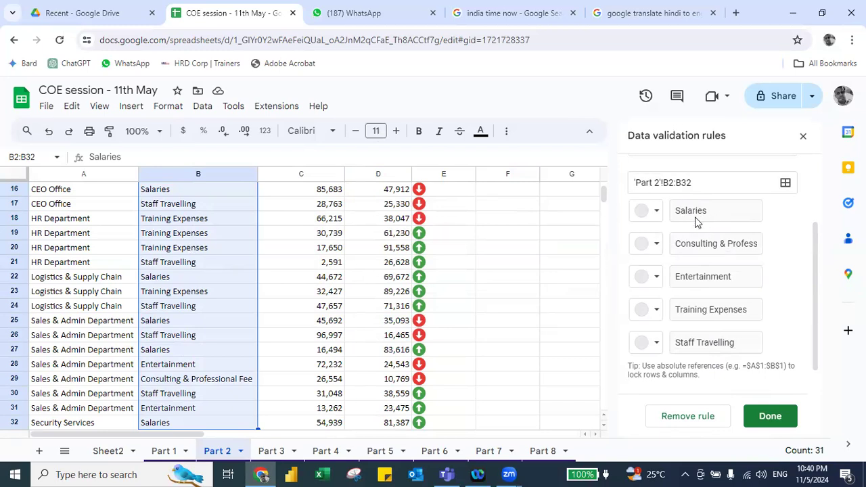
scroll(487, 213, "up", 5)
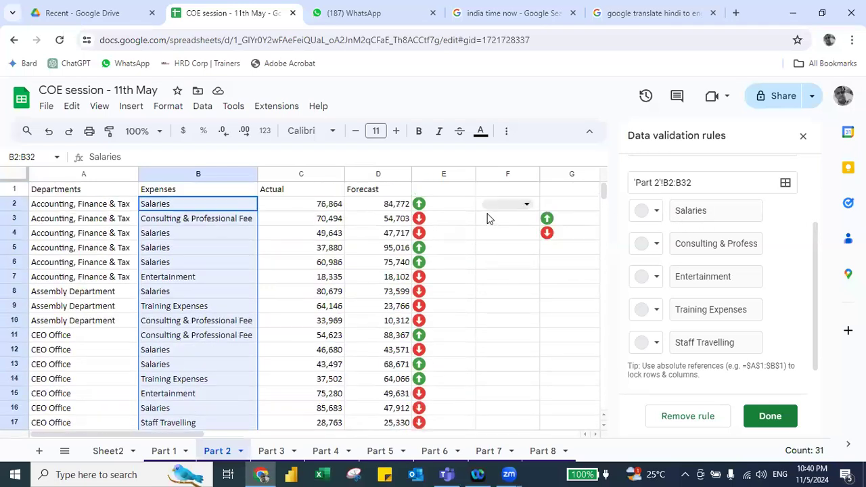
left_click(507, 205)
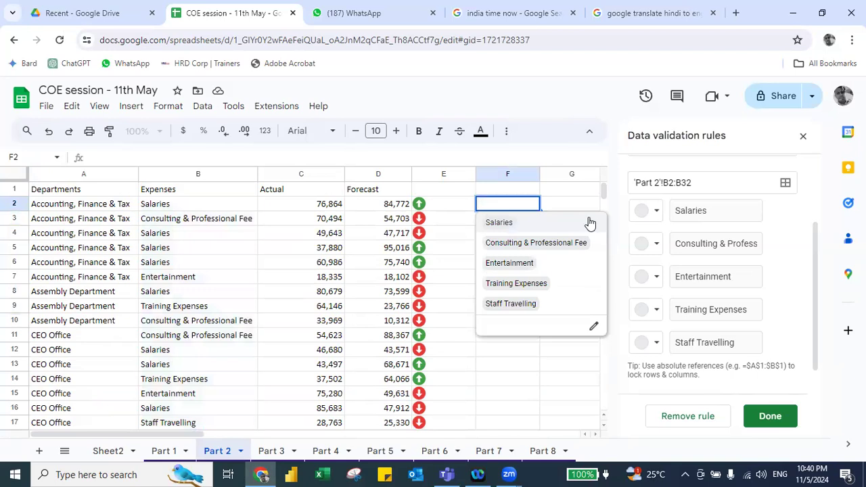
left_click(551, 192)
Return to the Part 5 sheet and select cell G2 to inspect its VLOOKUP formula.
left_click(326, 450)
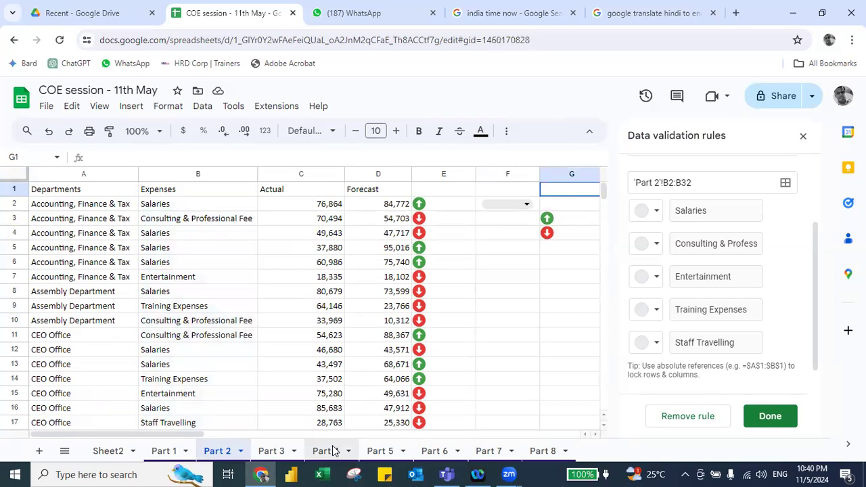
key("ctrl+shift+Page_Down")
key("ctrl+shift+Page_Down")
key("ctrl+shift+Page_Up")
key("Left")
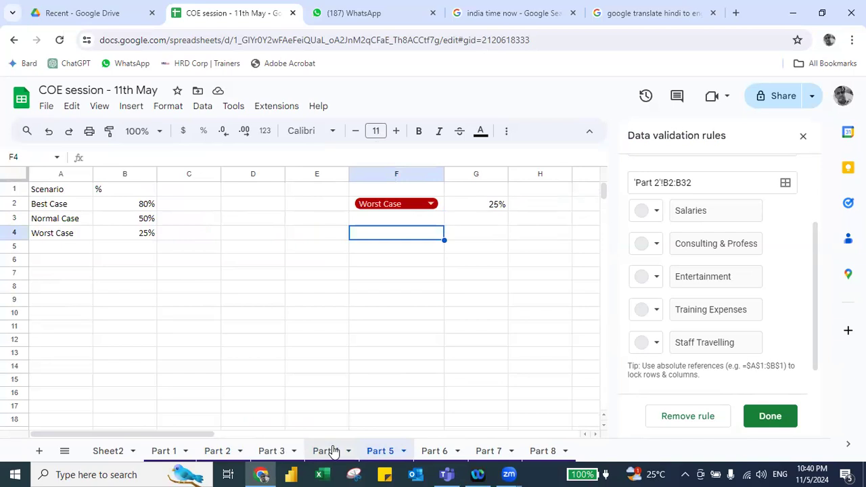
key("Up")
key("Up")
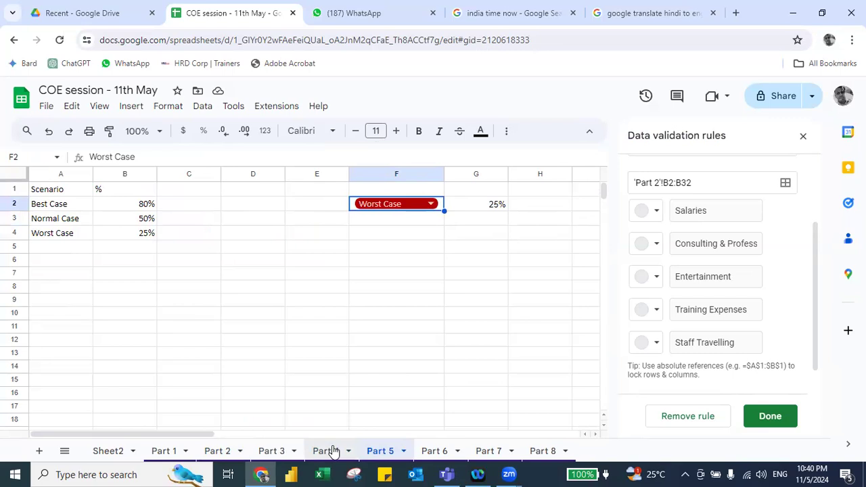
key("Right")
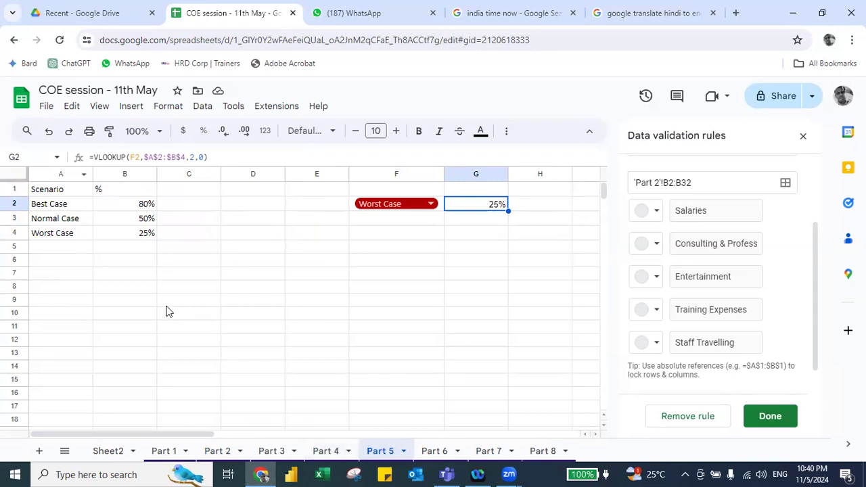
key("BackSpace")
type("=VLOOKUP(")
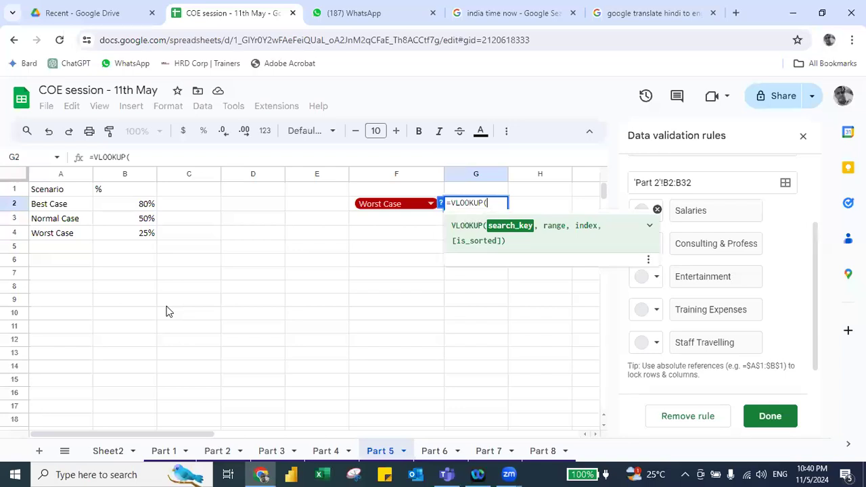
type("F2,")
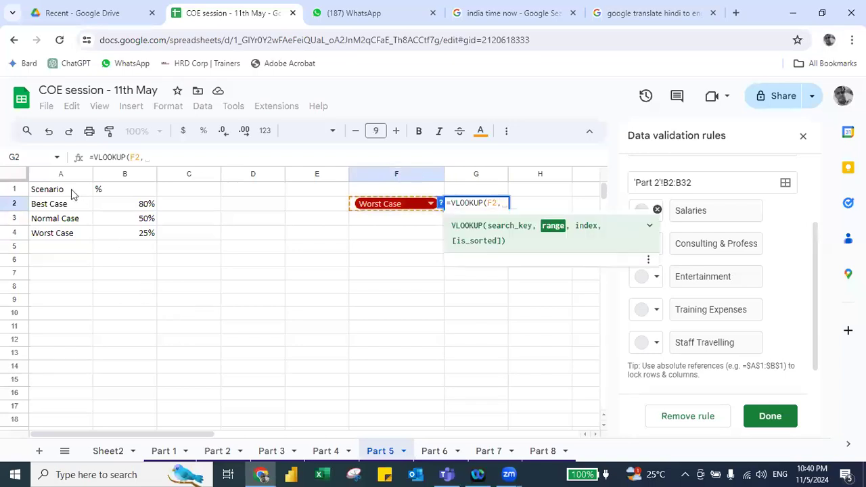
left_click(60, 176)
key("shift+Right")
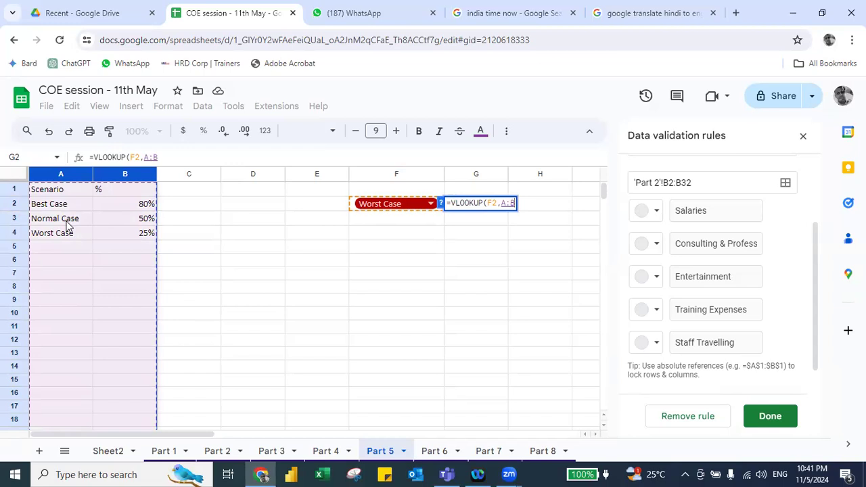
key("F4")
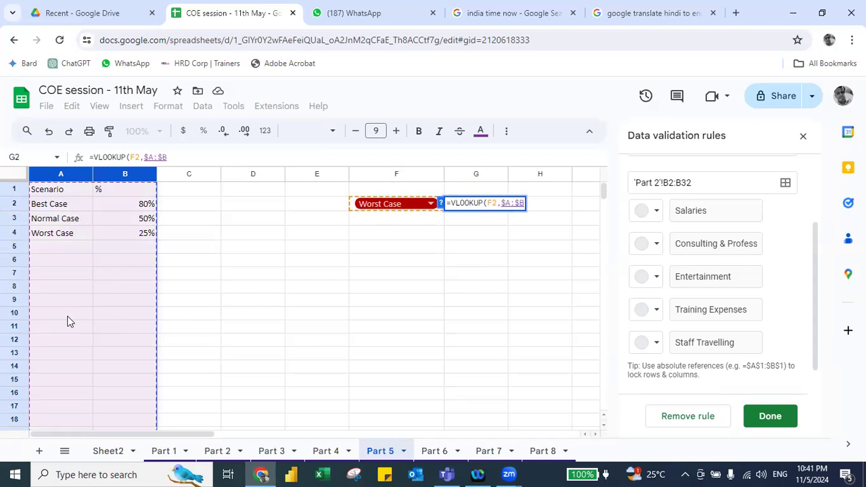
key("Escape")
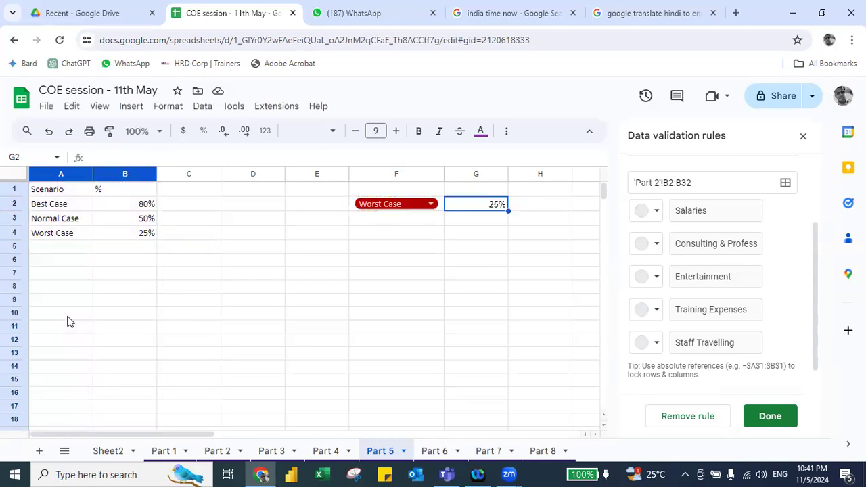
Start a VLOOKUP formula in G2 with A1 as the search key and the absolute range $A$2:$B$4.
type("=VLOOKUP(A1,")
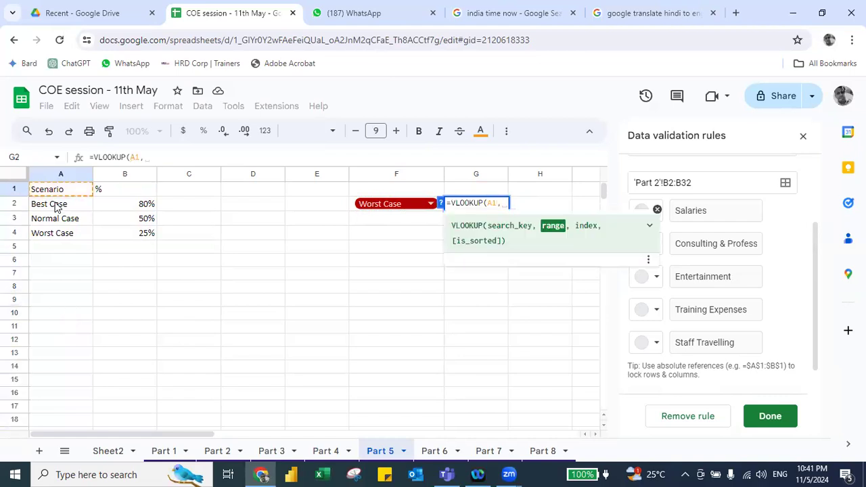
left_click_drag(57, 205, 124, 235)
key("F4")
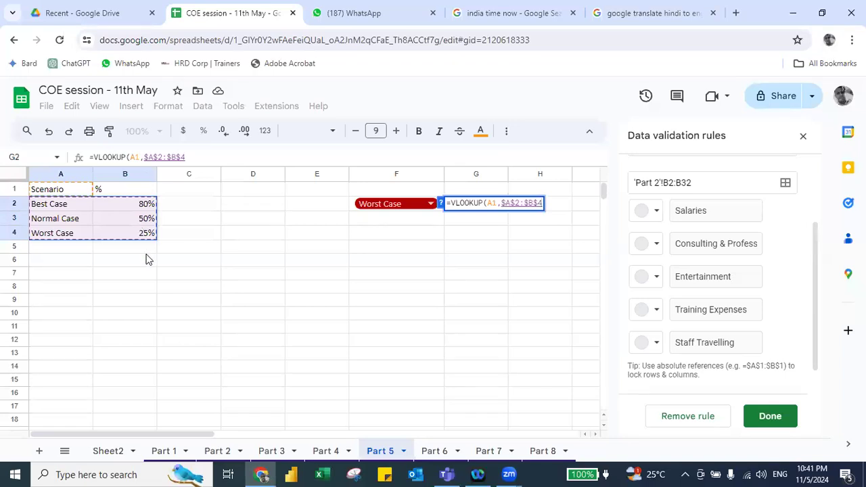
Replace the lookup range in G2 with columns A:B and complete the formula as =VLOOKUP(A1,A:B,2,0).
key("BackSpace")
key("BackSpace")
key("BackSpace")
key("BackSpace")
key("BackSpace")
key("BackSpace")
key("BackSpace")
key("BackSpace")
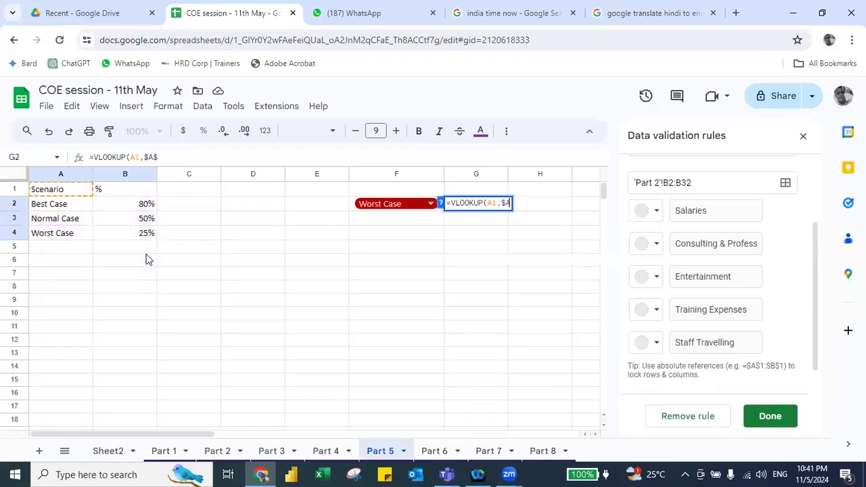
key("BackSpace")
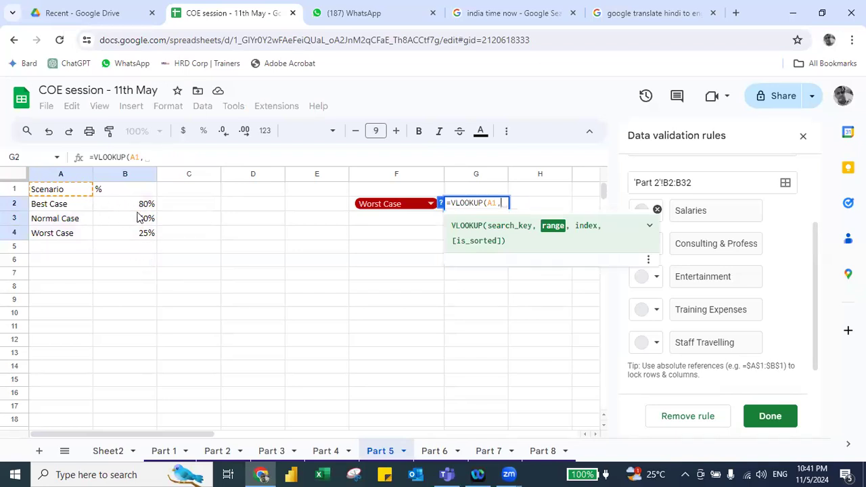
left_click(64, 174)
key("shift+Right")
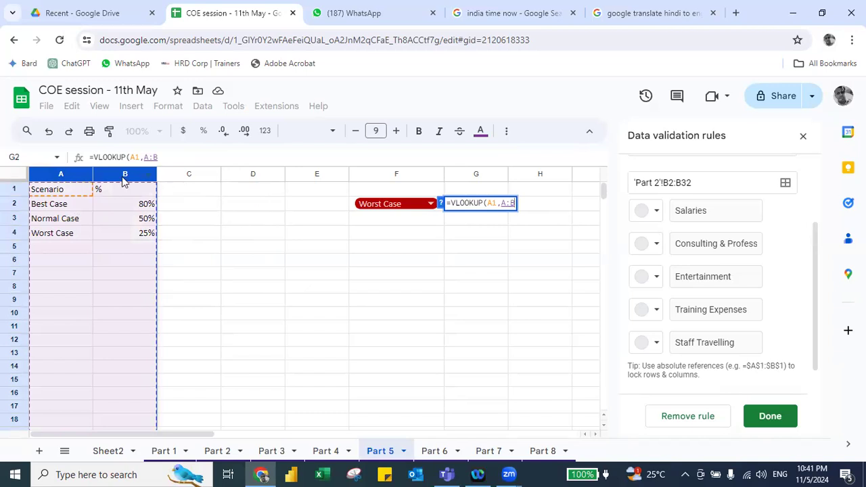
type(",")
type("2,")
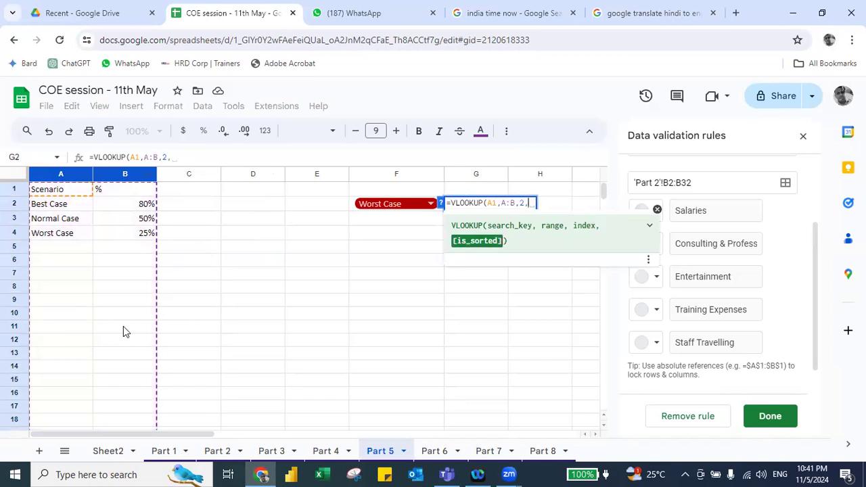
type("0")
key("Return")
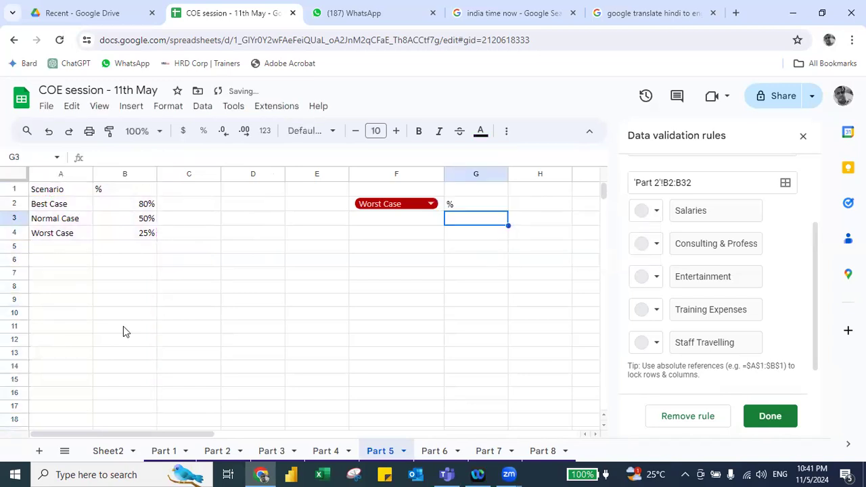
Switch the scenario dropdown in F2 to Normal Case and return to the lookup cell G2.
key("Up")
key("Left")
key("Right")
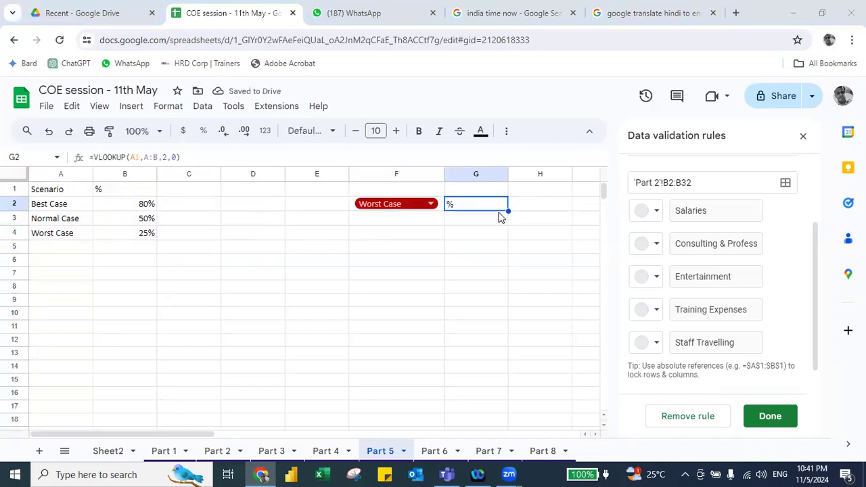
left_click(430, 204)
left_click(381, 245)
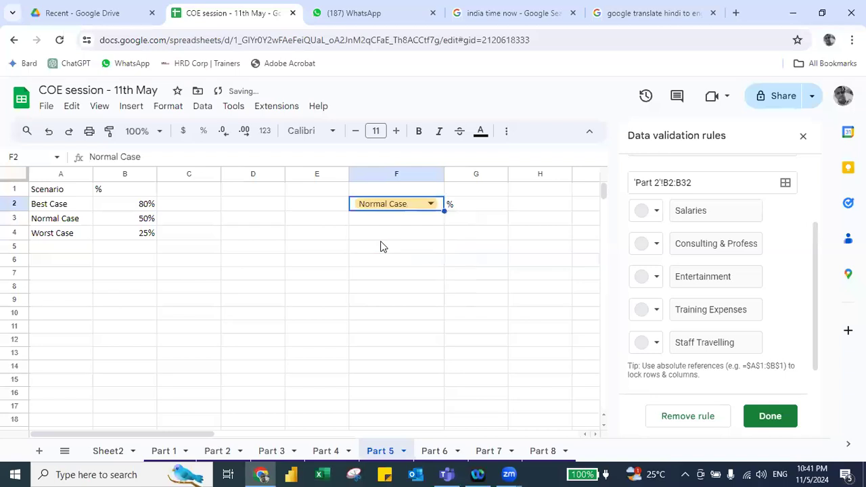
key("Right")
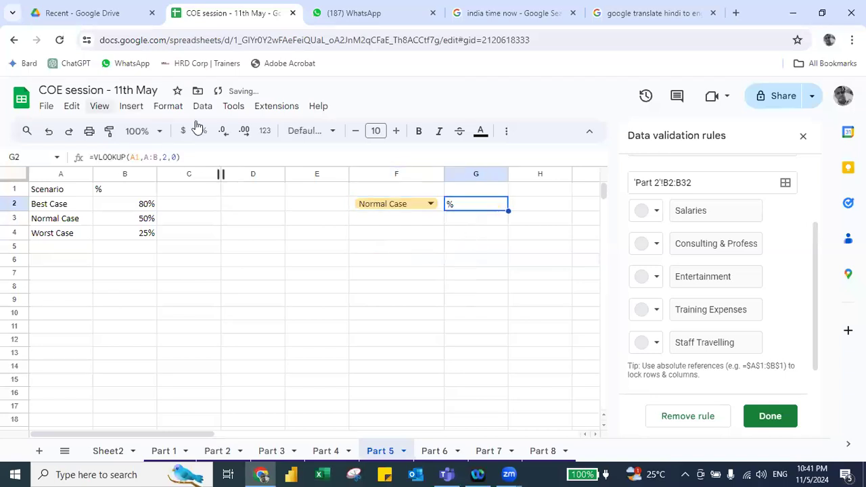
Apply the Number format to the lookup result in G2.
left_click(167, 105)
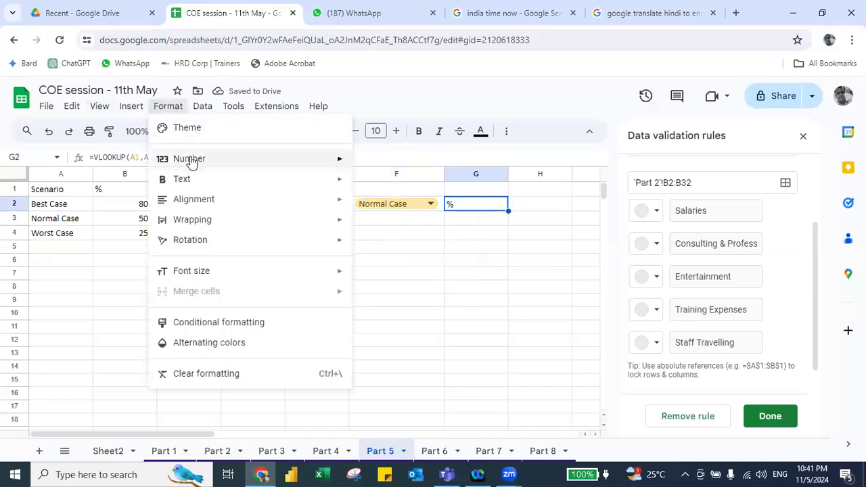
mouse_move(190, 161)
left_click(388, 196)
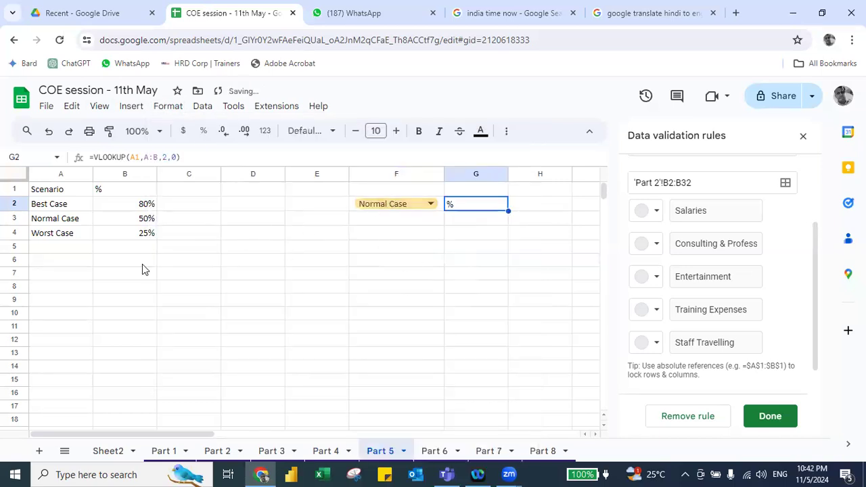
Rewrite the lookup in G2 as =VLOOKUP(F2,$A$2:$B$4,2,0) so it searches for the selected scenario.
type("=VLOOKUP(")
key("Left")
type(",")
left_click(56, 205)
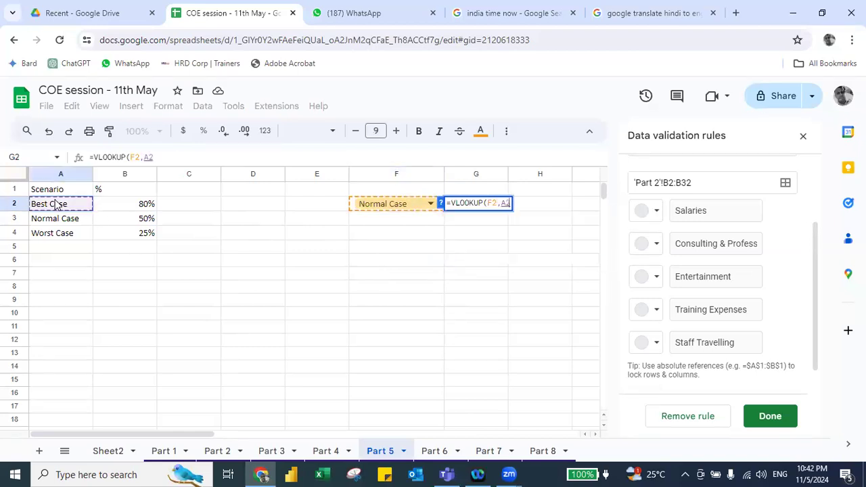
key("shift+Down")
key("shift+Down")
key("shift+Right")
key("F4")
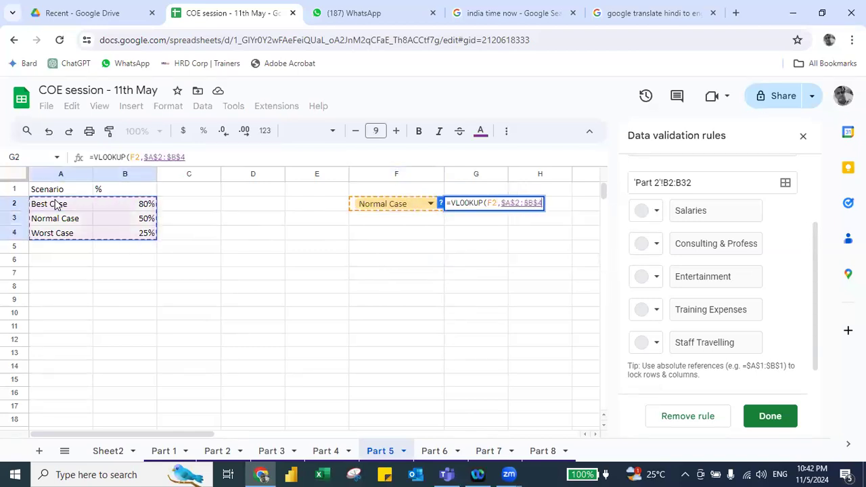
type(",2,0")
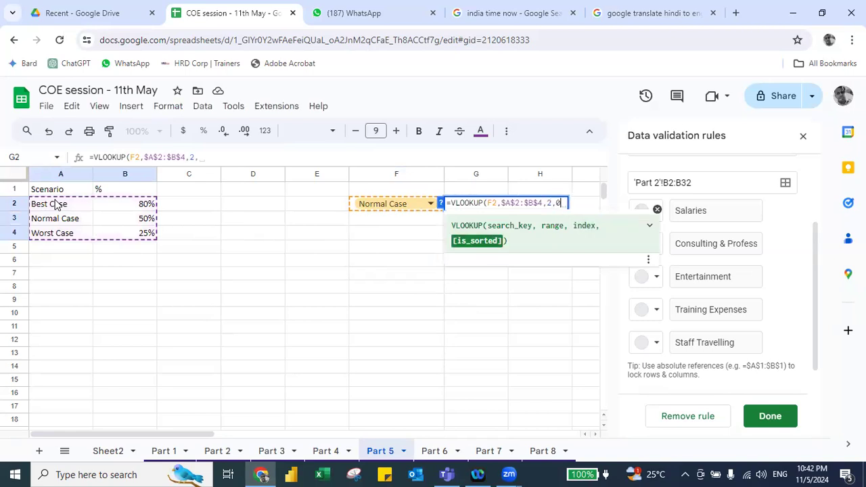
key("Return")
key("Up")
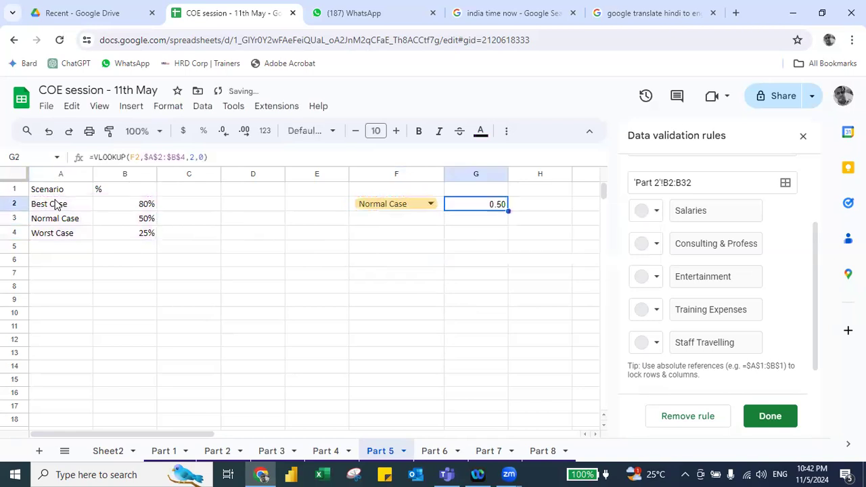
Format the lookup result in G2 as Percent.
left_click(210, 111)
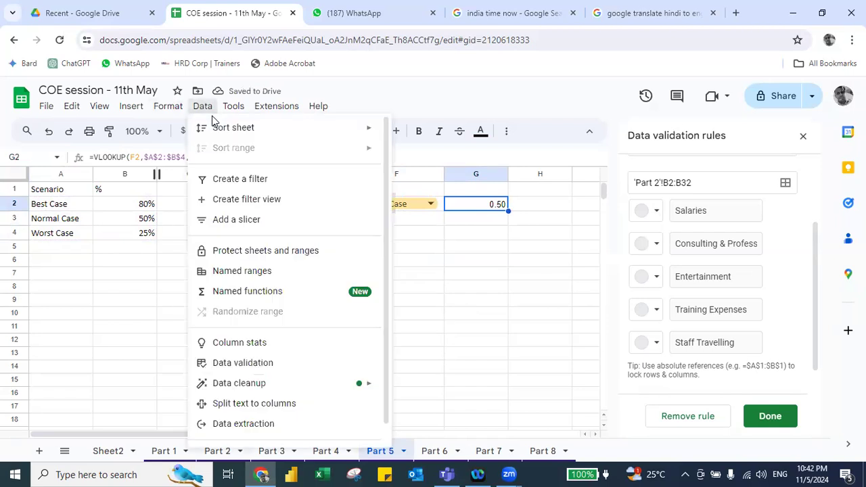
mouse_move(167, 106)
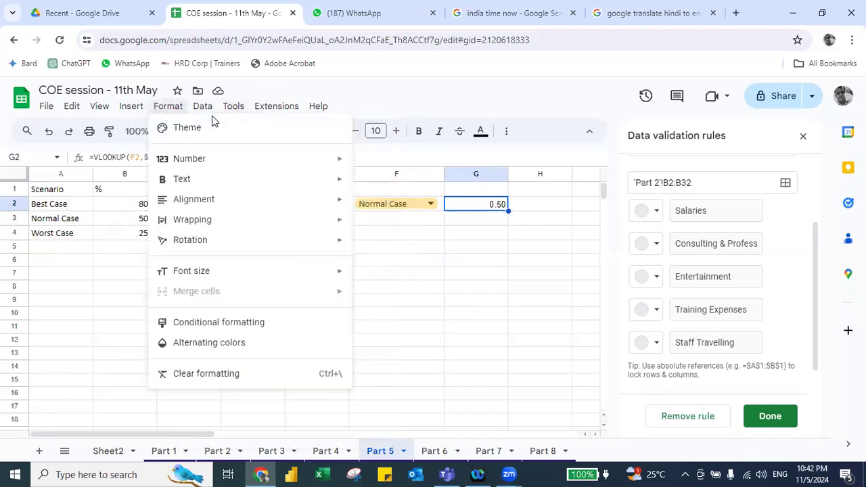
mouse_move(209, 159)
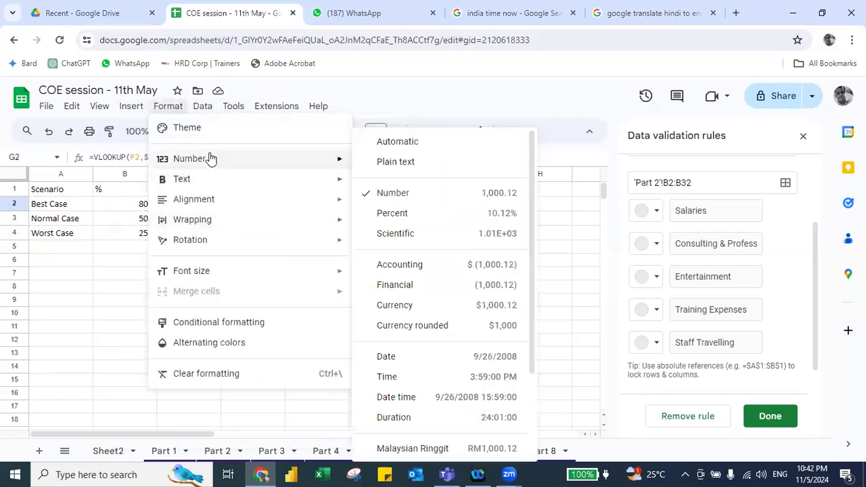
left_click(392, 225)
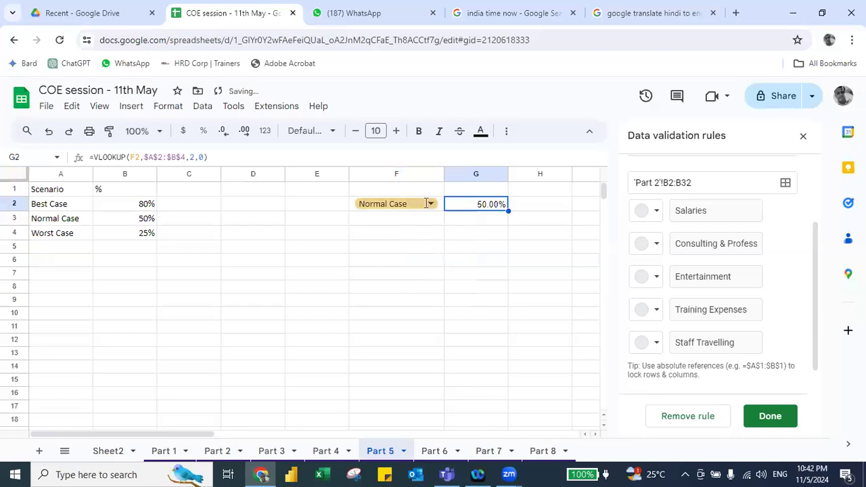
Test the lookup by switching the scenario in F2 to Best Case and to Worst Case.
double_click(422, 204)
left_click(390, 223)
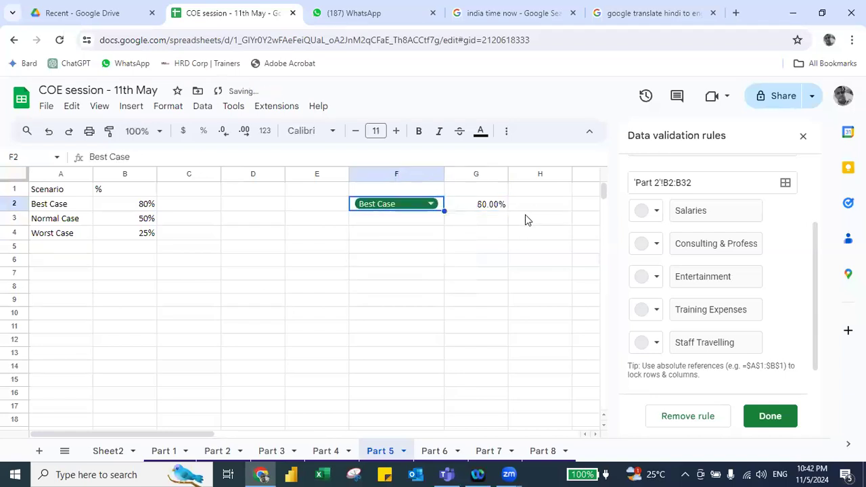
left_click(431, 204)
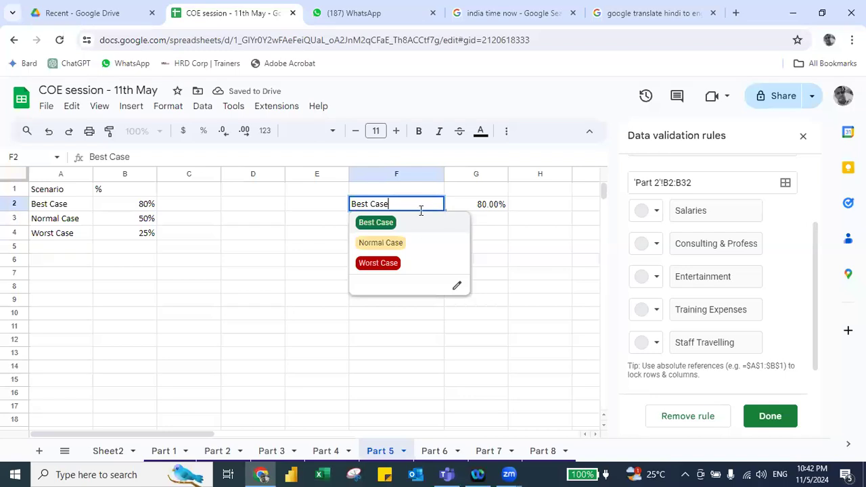
left_click(378, 264)
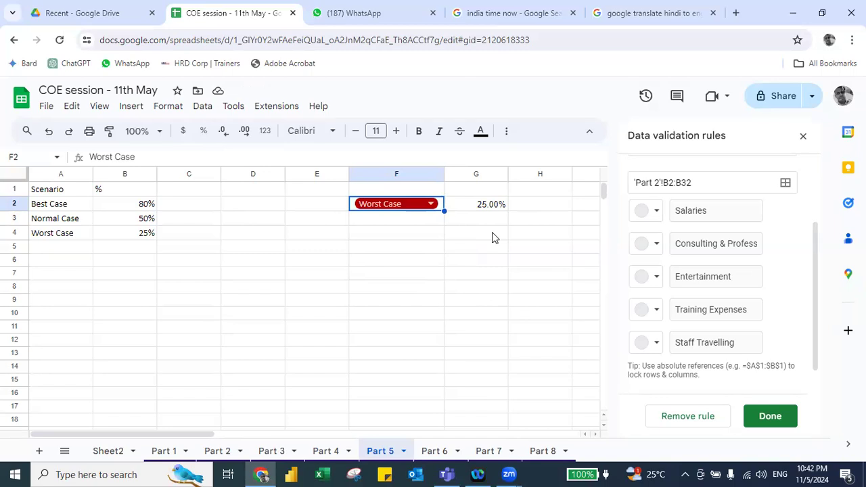
Enter =G2 in G4 and the remaining share =1-G4 in G5.
key("Right")
key("Down")
key("Down")
type("=")
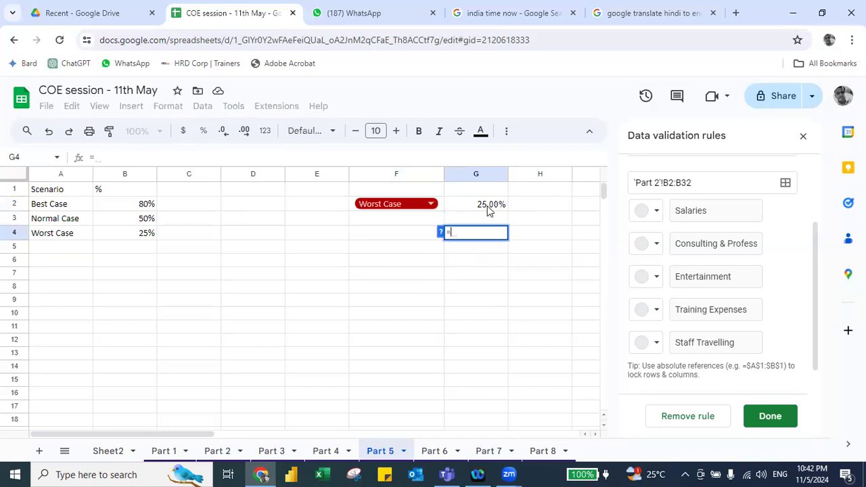
left_click(490, 210)
key("Return")
type("=")
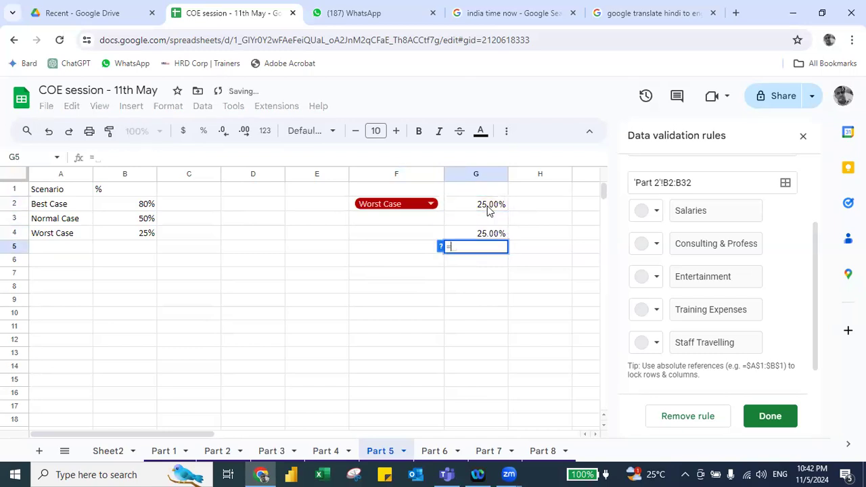
type("1-G4")
key("Return")
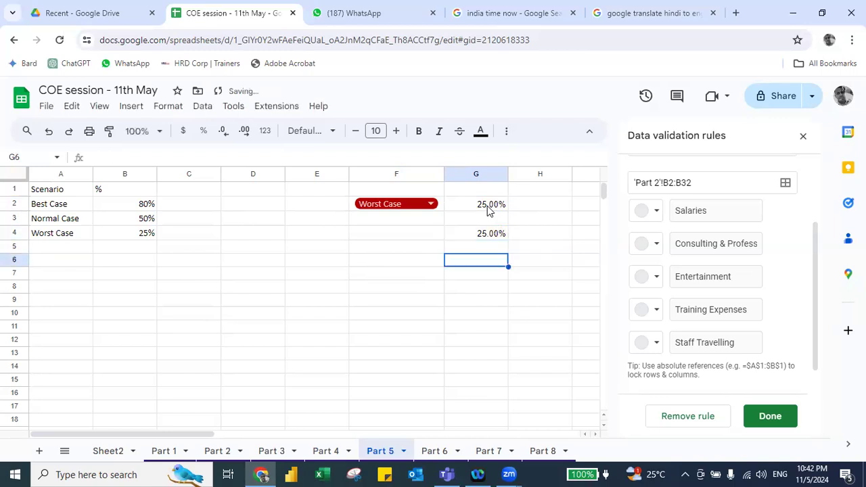
Test the G4 and G5 formulas by switching F2 to Best Case and to Normal Case.
left_click(424, 205)
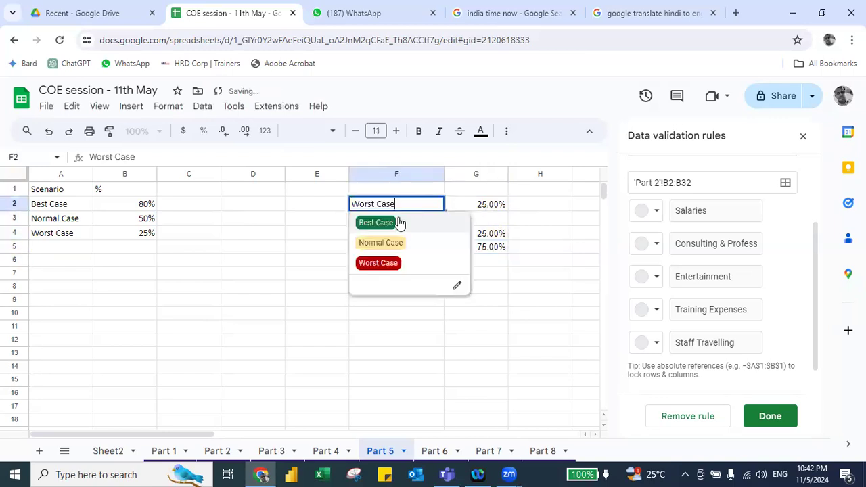
left_click(376, 223)
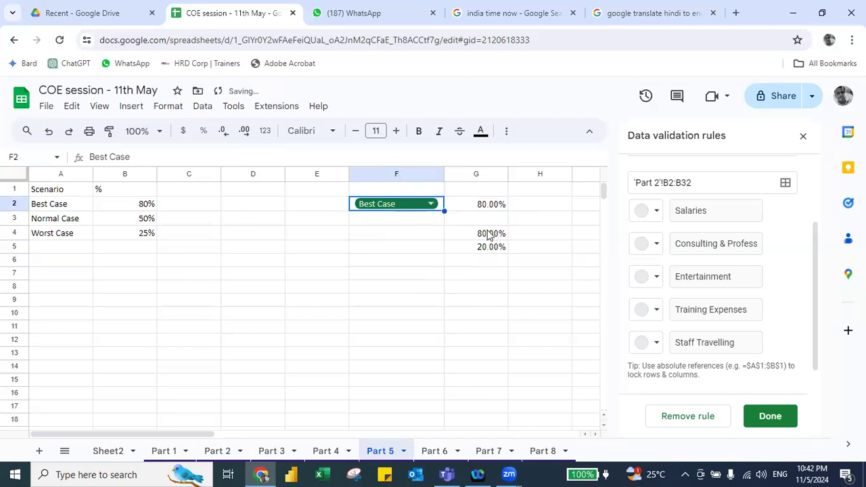
left_click(412, 210)
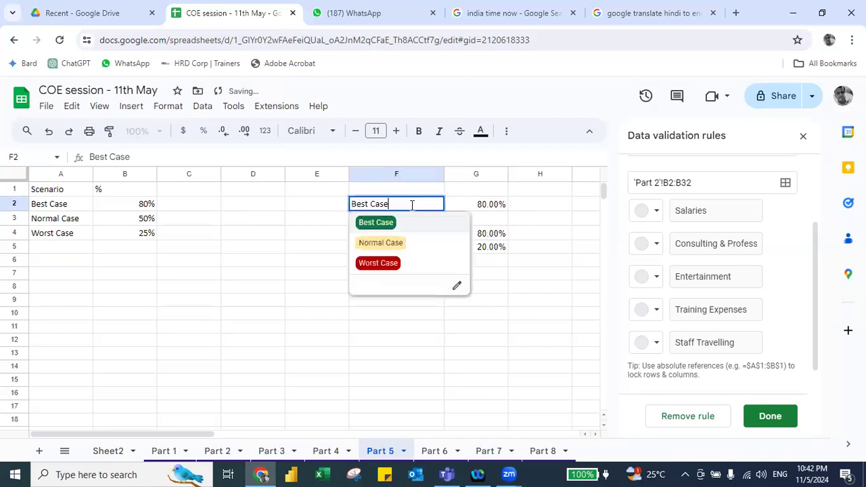
left_click(382, 242)
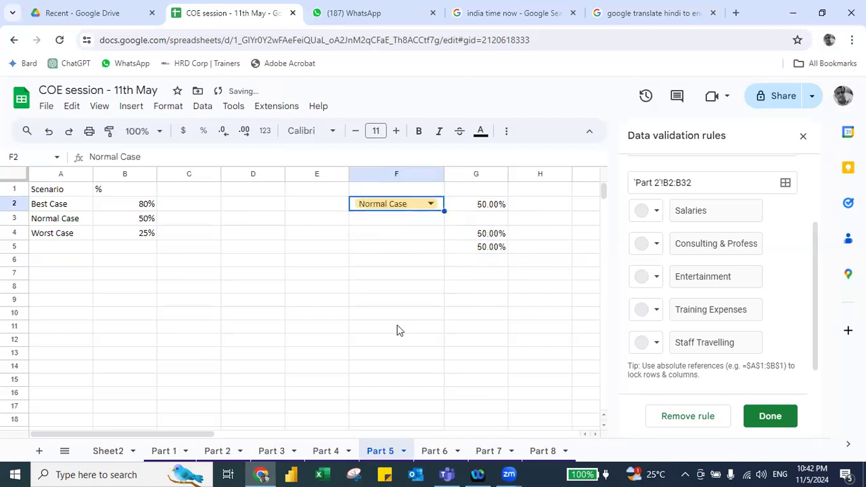
Insert a pie chart of G4:G5, shrink it and place it below the scenario dropdown, covering the two source cells.
key("Right")
key("Down")
key("Down")
key("shift+Down")
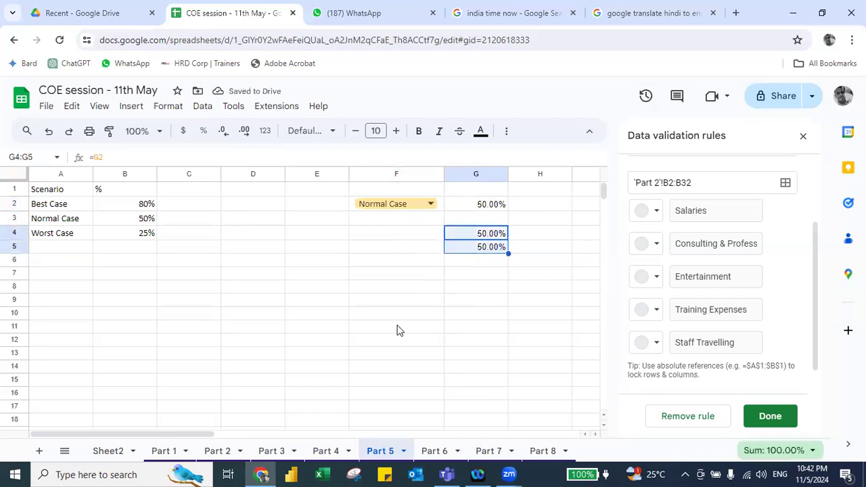
left_click(131, 106)
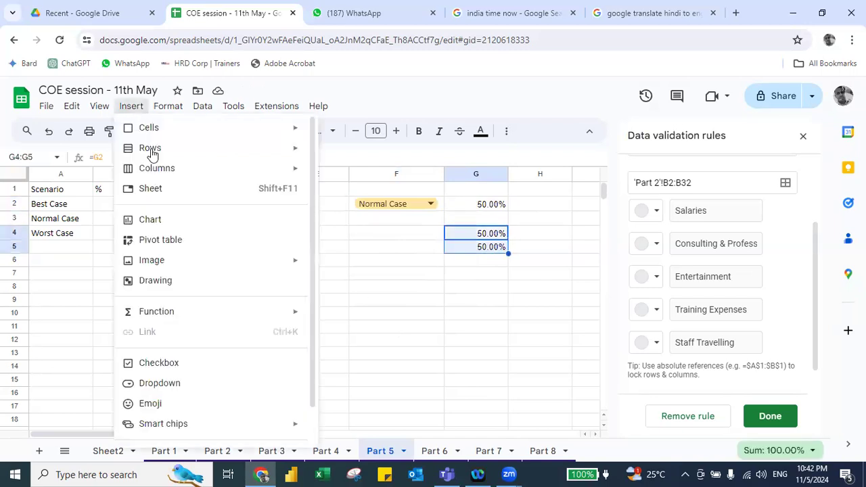
left_click(152, 220)
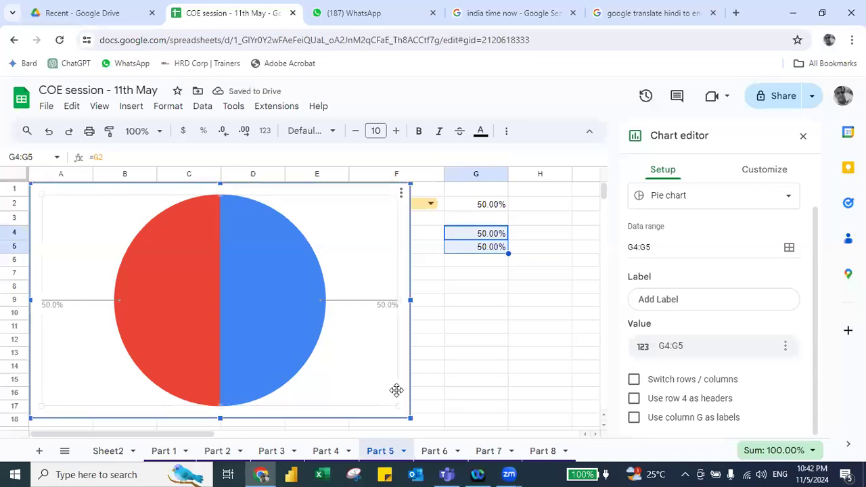
left_click_drag(409, 418, 269, 330)
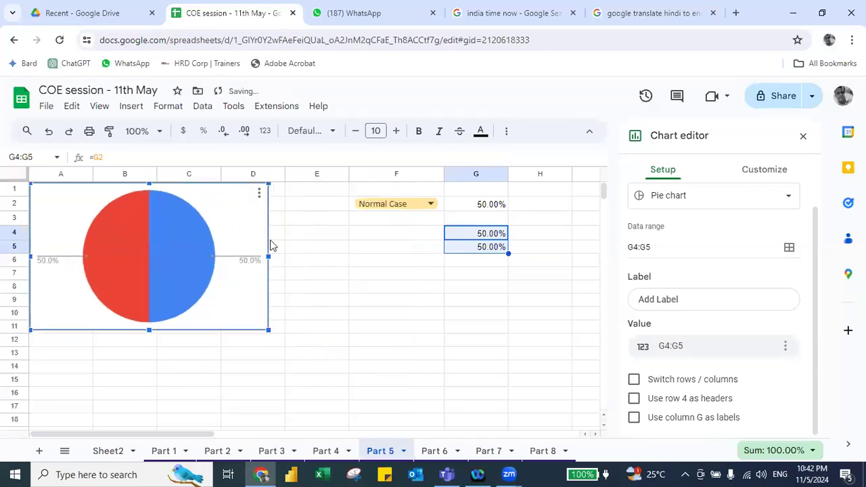
left_click_drag(246, 198, 522, 244)
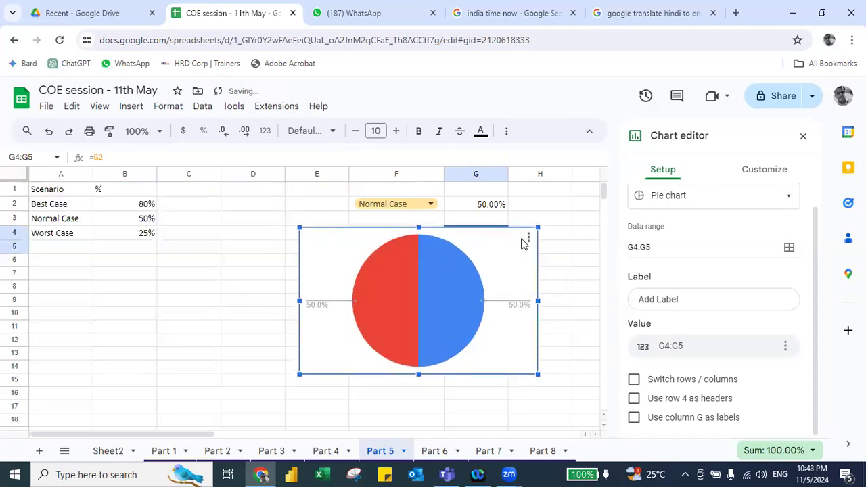
Set the scenario dropdown in F2 to Best Case to update the pie chart.
double_click(419, 204)
left_click(388, 244)
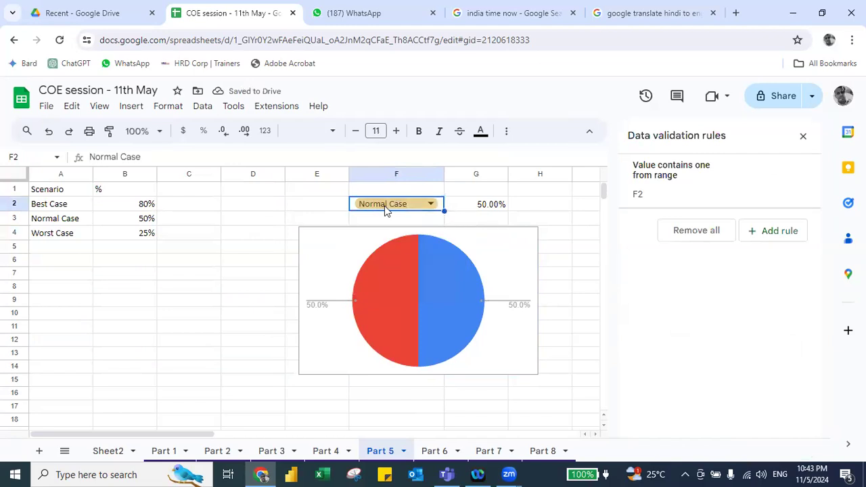
left_click(384, 205)
left_click(364, 223)
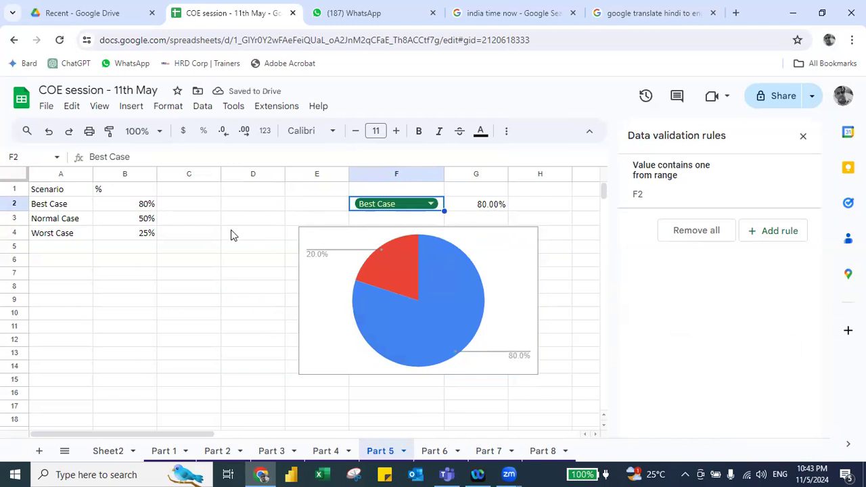
Switch the scenario dropdown in F2 to Worst Case to test the pie chart, and close the data validation rules.
left_click(428, 203)
left_click(371, 264)
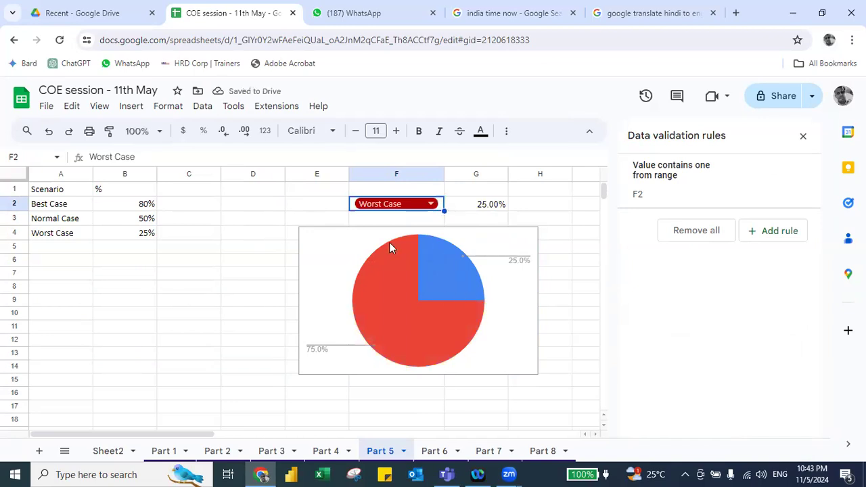
left_click(804, 138)
left_click(493, 232)
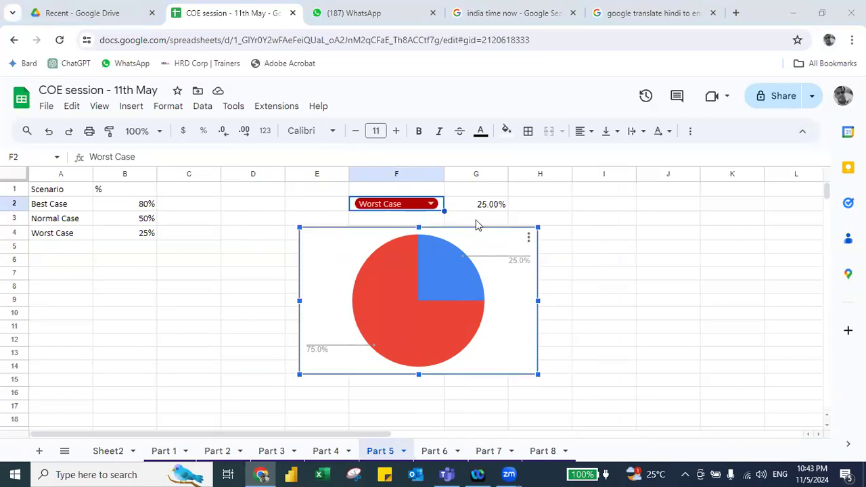
left_click(529, 239)
left_click(552, 253)
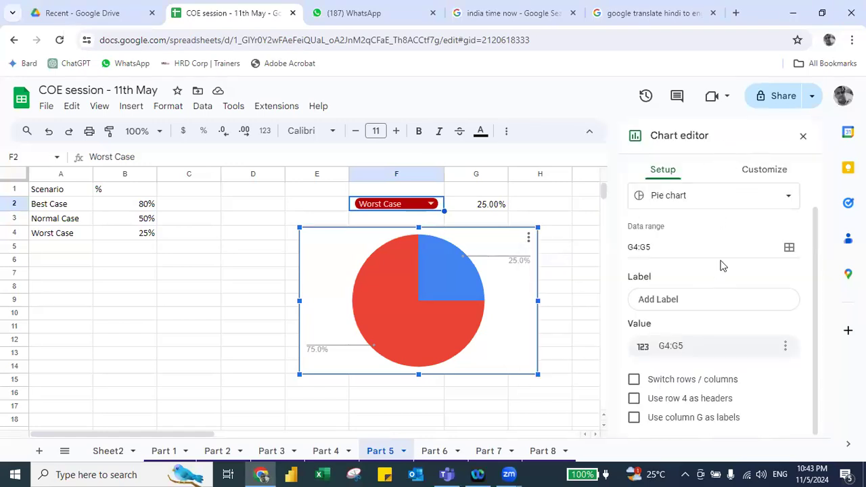
left_click(802, 138)
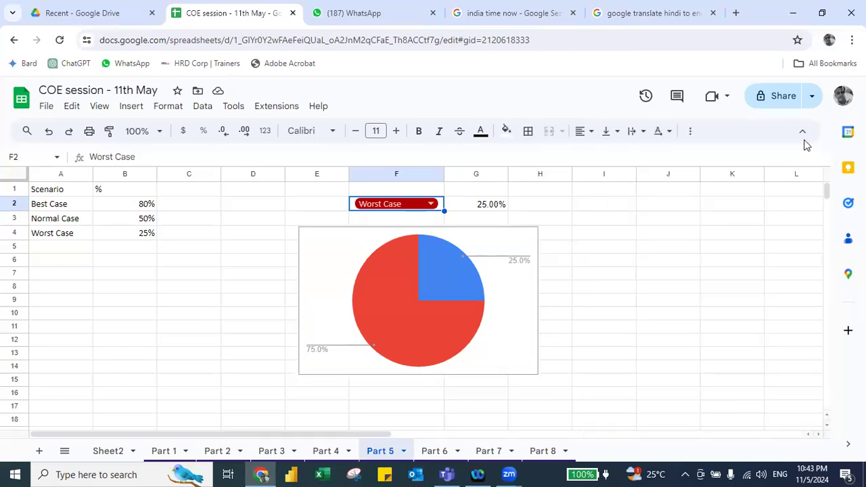
Add the chart title "Performance" to the pie chart.
left_click(524, 240)
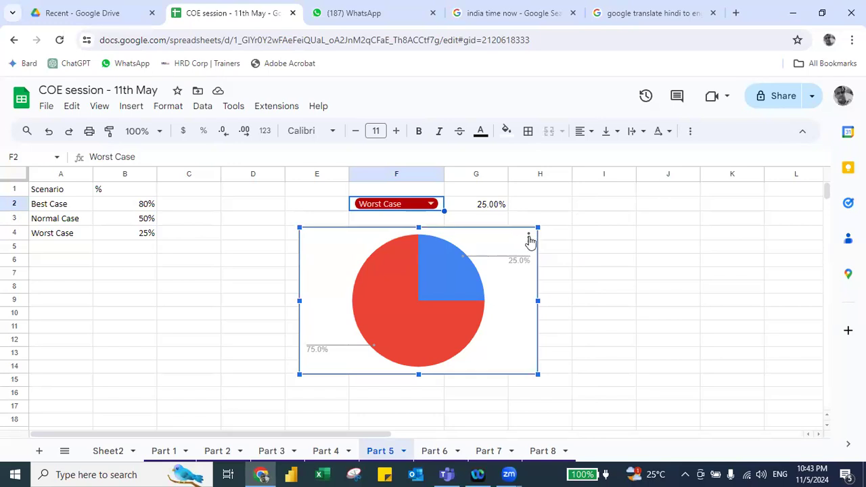
left_click(528, 236)
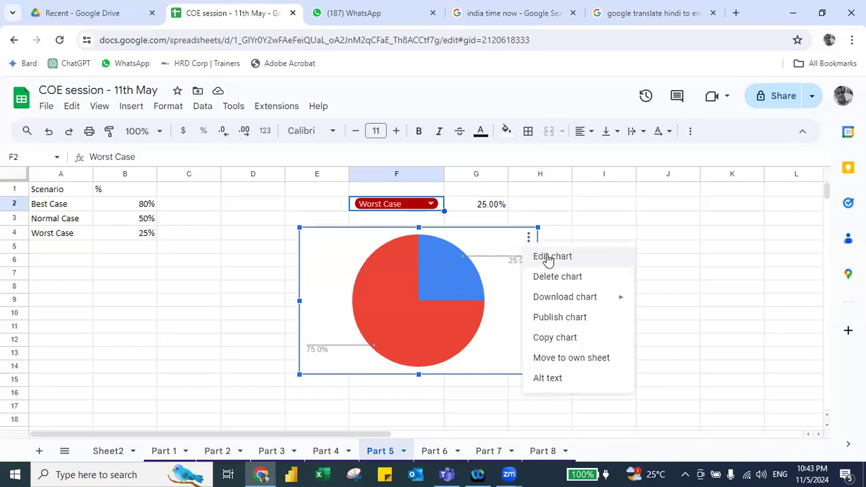
left_click(548, 258)
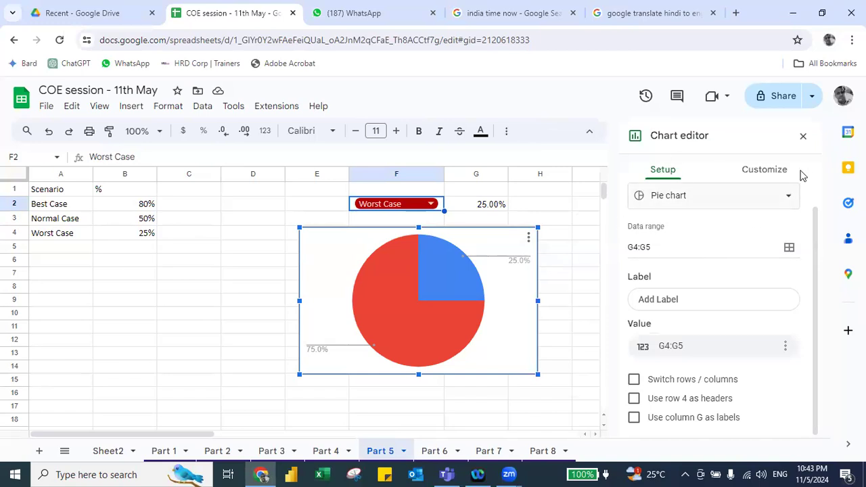
left_click(772, 170)
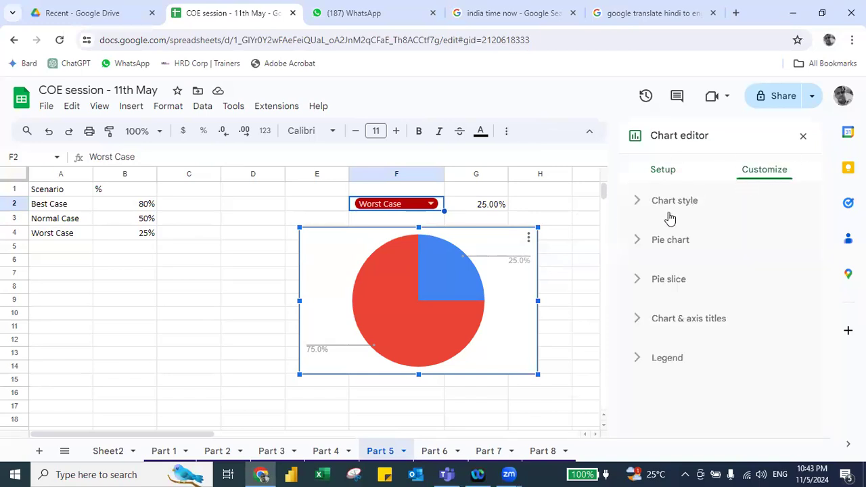
left_click(632, 319)
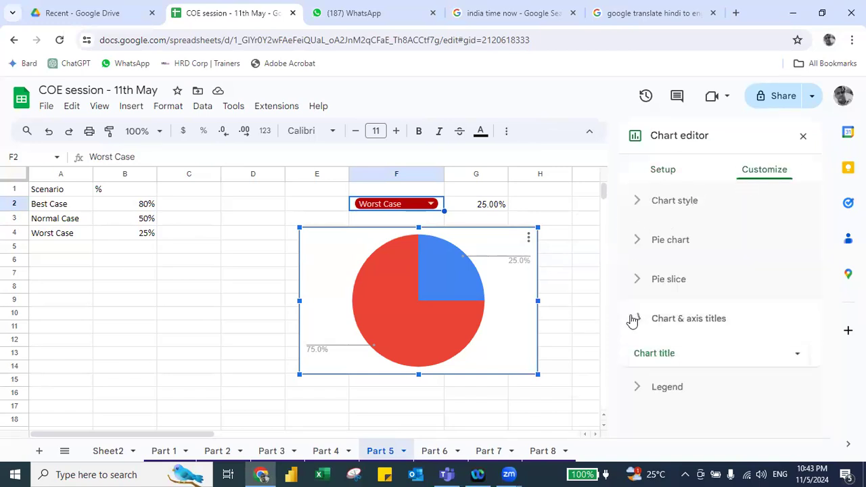
scroll(674, 361, "down", 1)
left_click(674, 362)
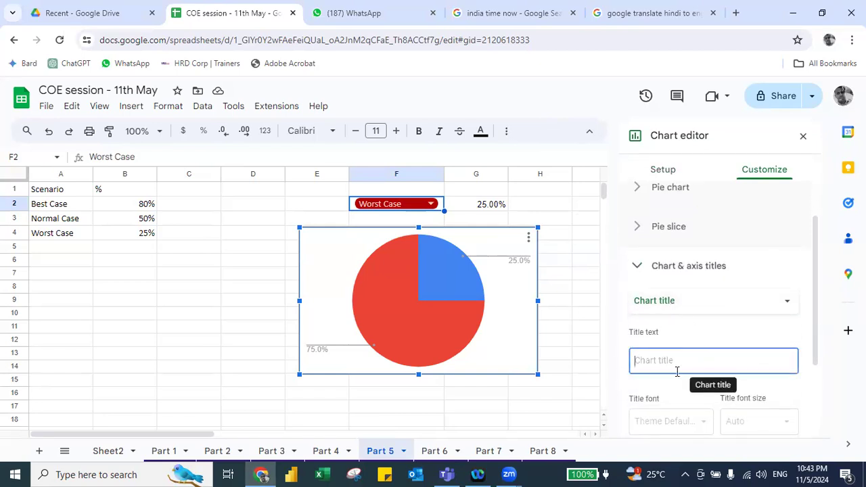
type("Performance")
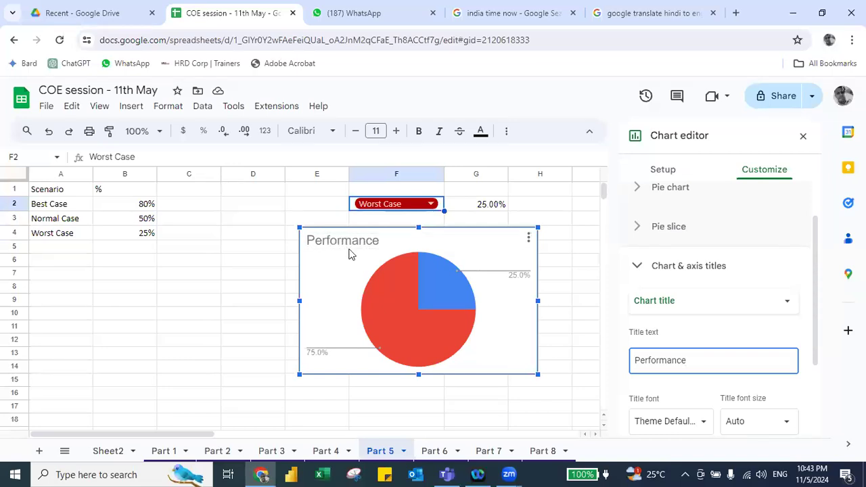
left_click(309, 206)
Test the titled pie chart by switching the F2 dropdown to Best Case and to Normal Case.
double_click(405, 204)
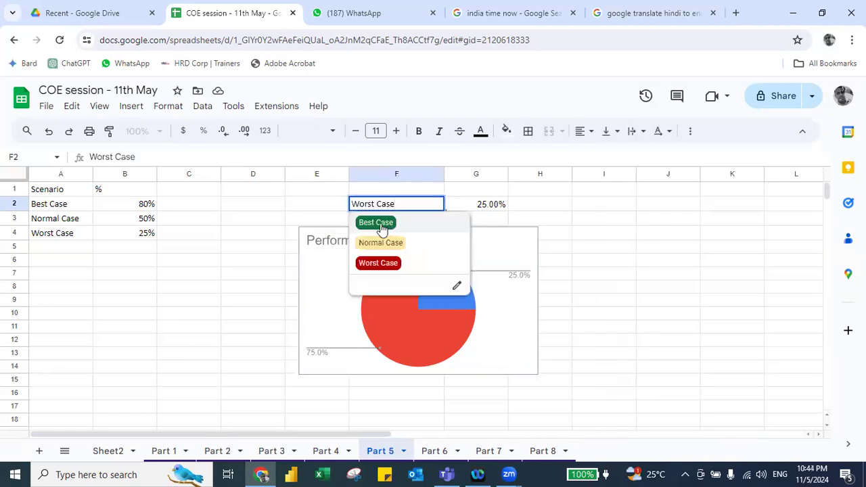
left_click(377, 223)
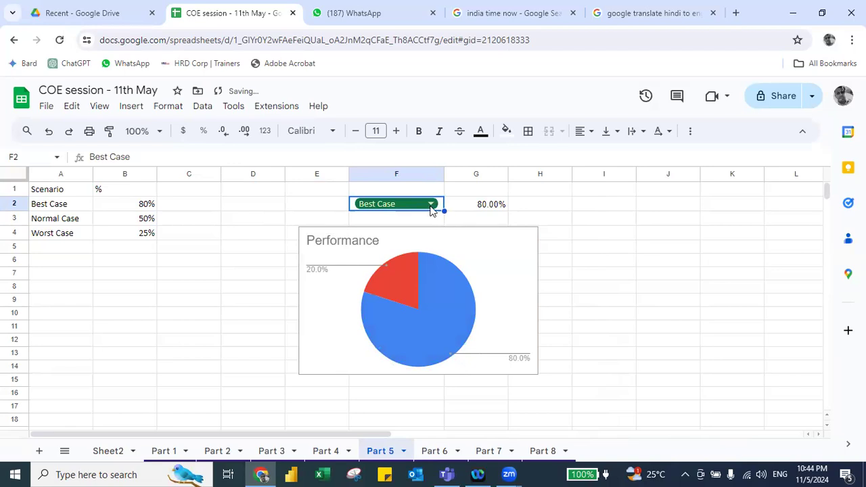
left_click(428, 204)
left_click(396, 243)
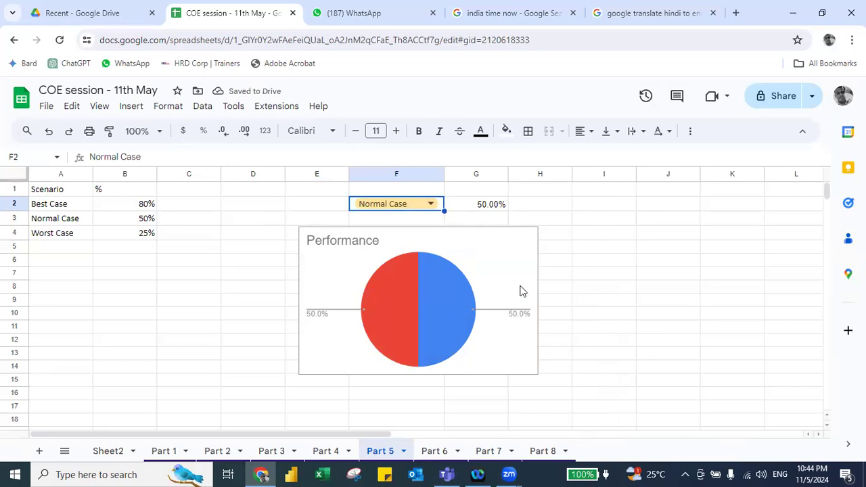
left_click(431, 203)
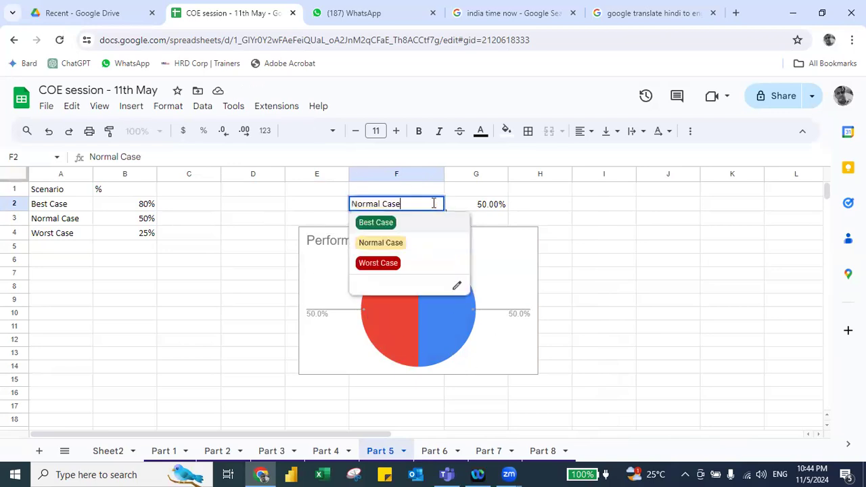
left_click(319, 232)
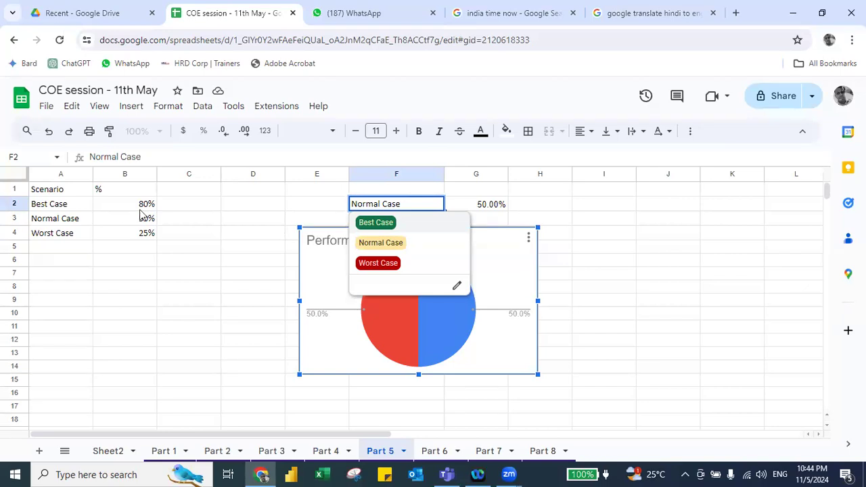
mouse_move(397, 311)
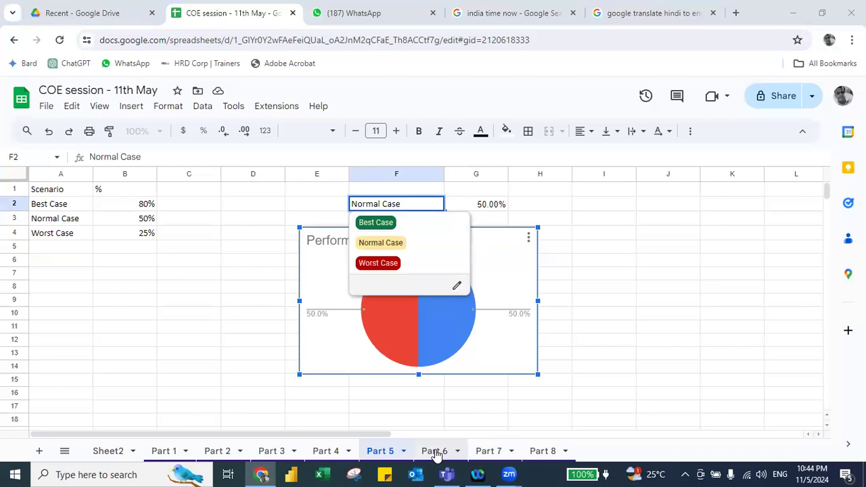
On the Part 6 sheet, add a data validation rule to A1 with a dropdown sourced from the range B4:B8.
left_click(437, 452)
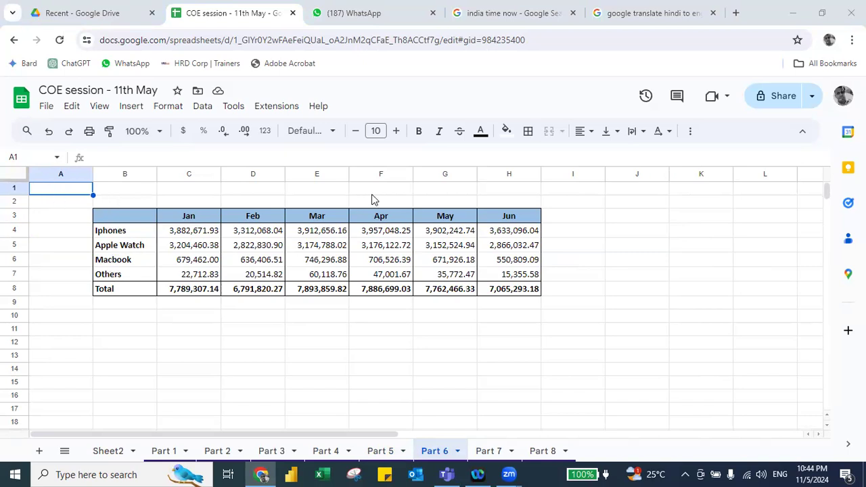
left_click(203, 106)
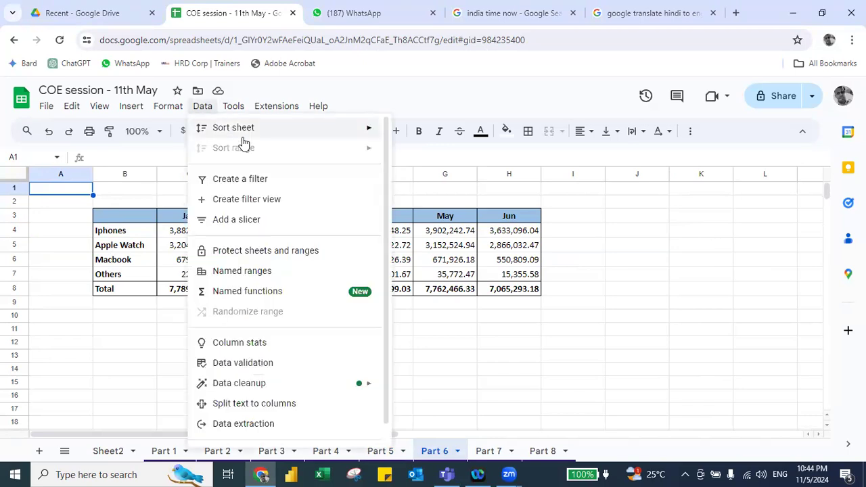
left_click(226, 365)
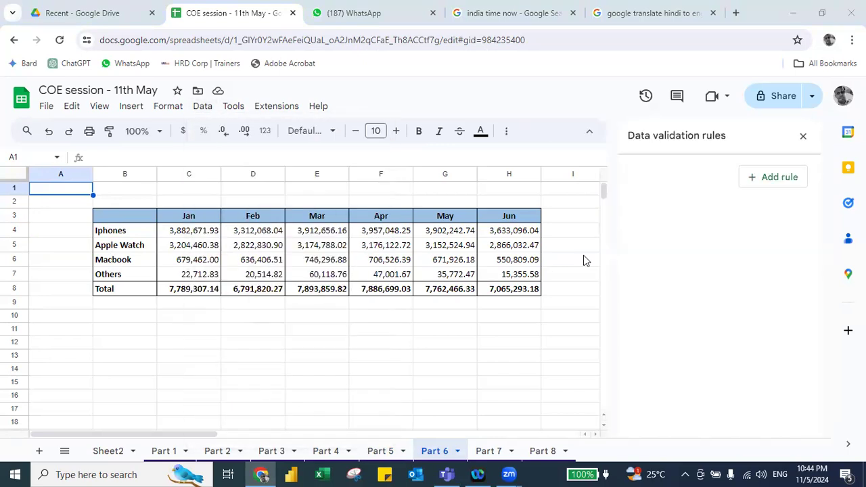
left_click(751, 177)
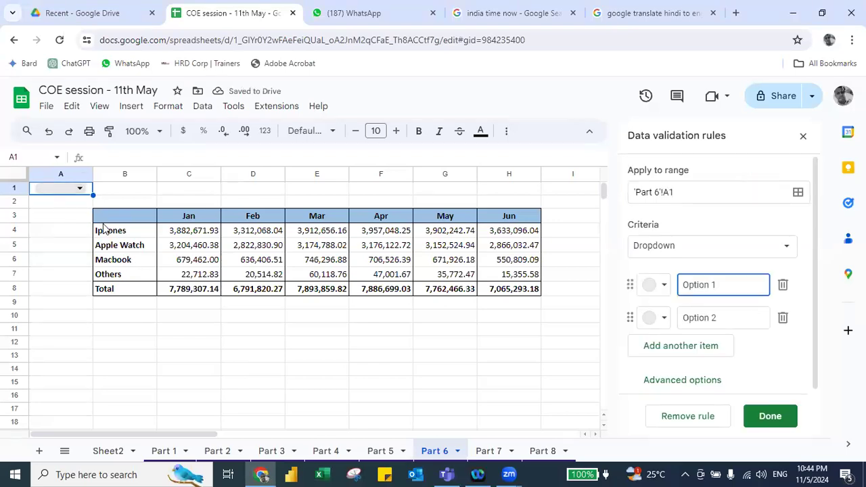
left_click(690, 252)
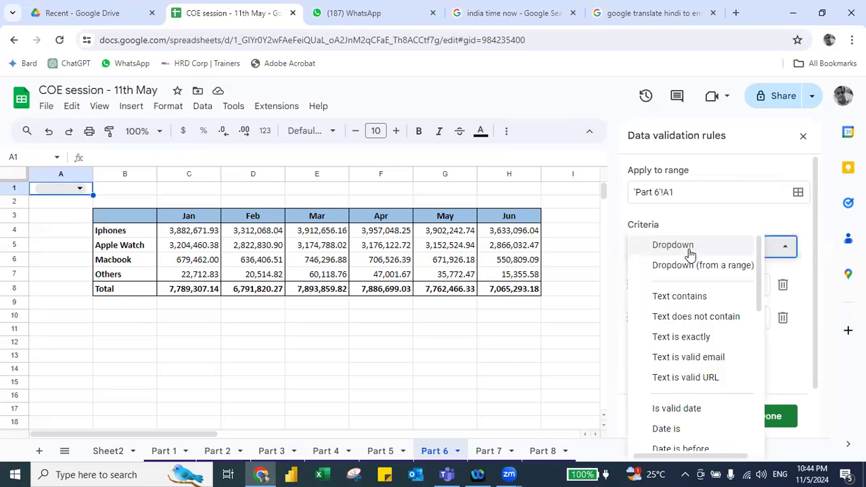
left_click(680, 266)
left_click(785, 287)
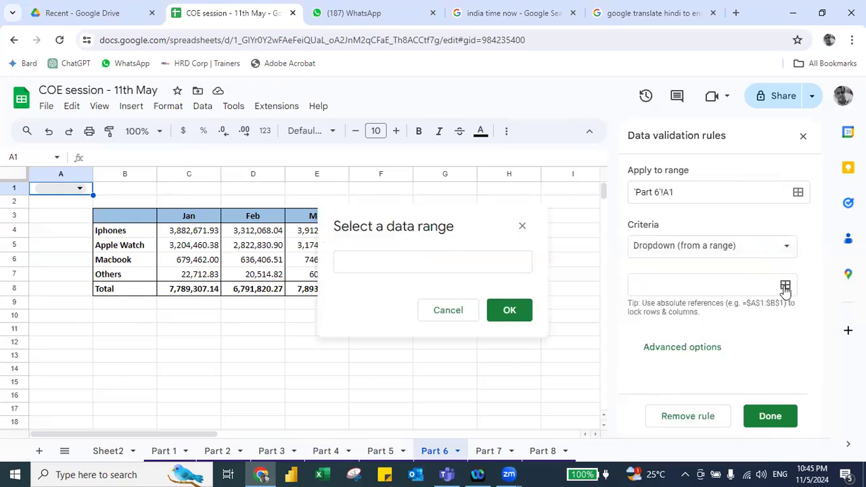
left_click_drag(126, 235, 122, 291)
key("Return")
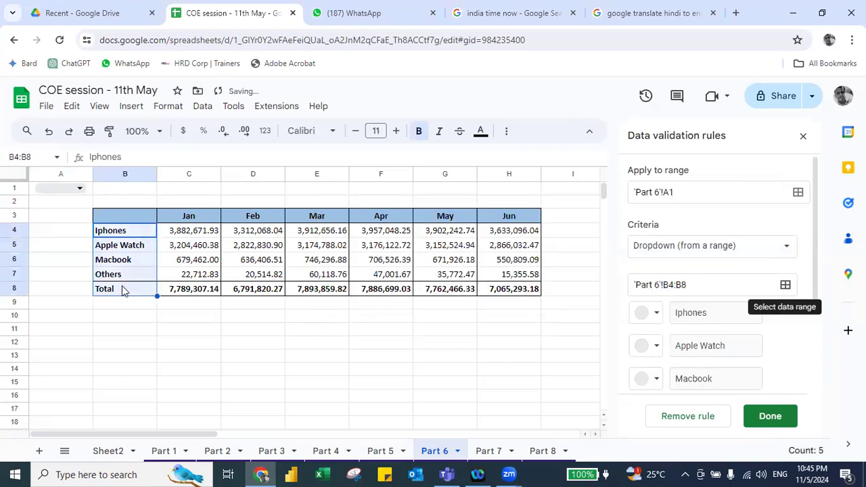
Colour the Iphones option dark green and the Apple Watch option dark grey, and save the dropdown rule.
left_click(654, 319)
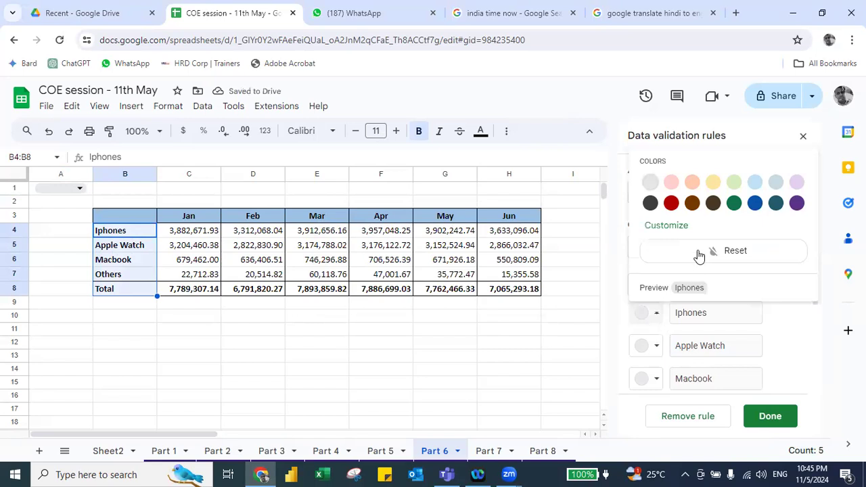
left_click(734, 202)
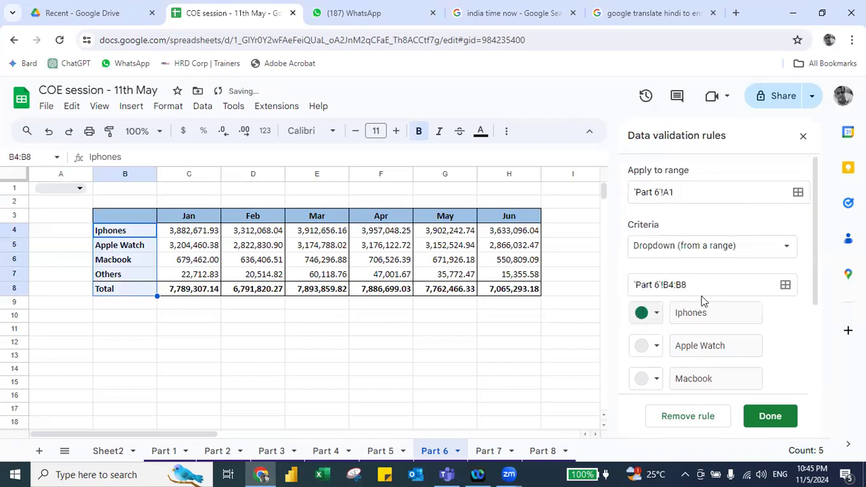
left_click(655, 346)
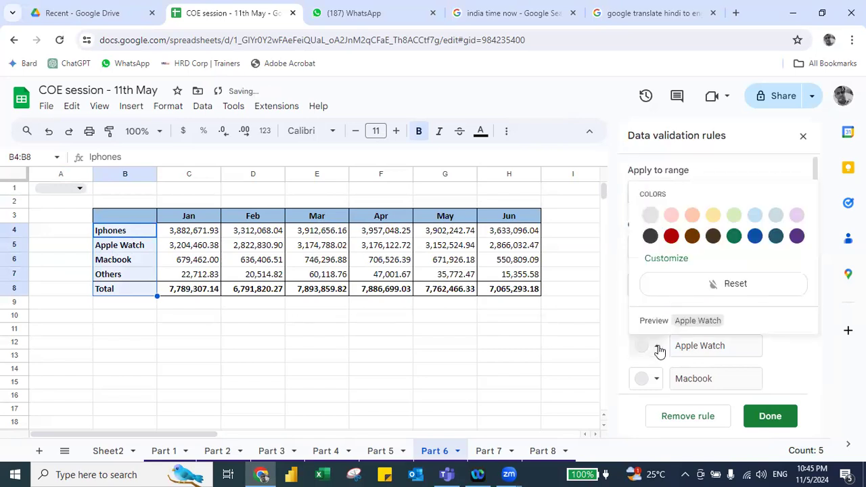
left_click(649, 236)
left_click(771, 417)
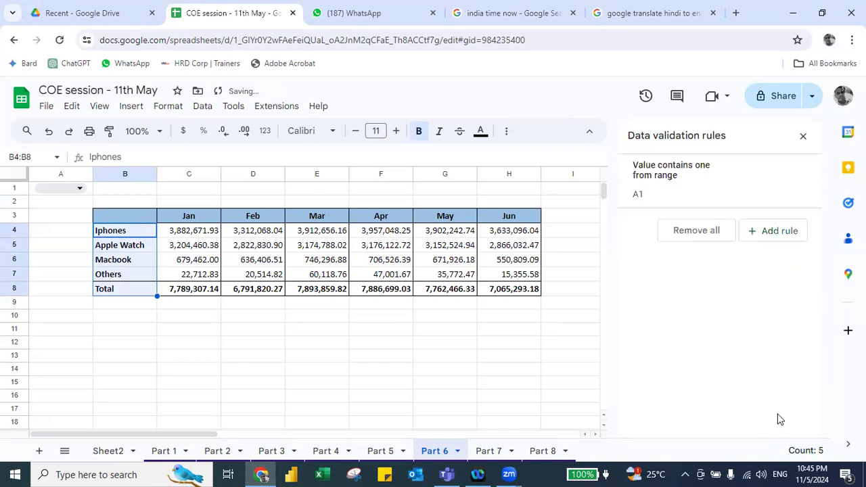
Choose Macbook in the A1 product dropdown.
left_click(72, 193)
left_click(54, 246)
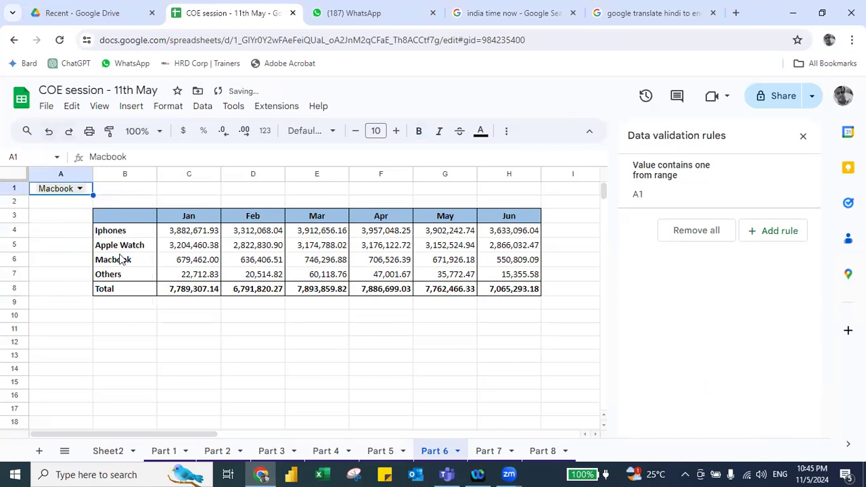
key("Right")
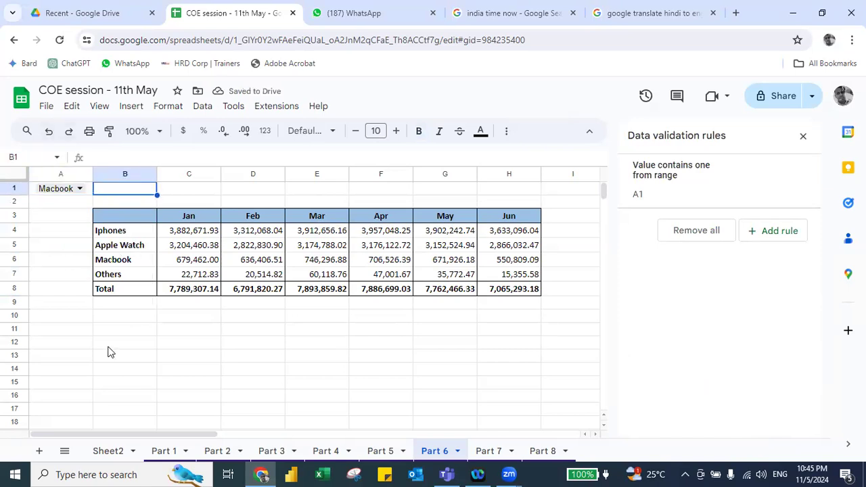
type("=")
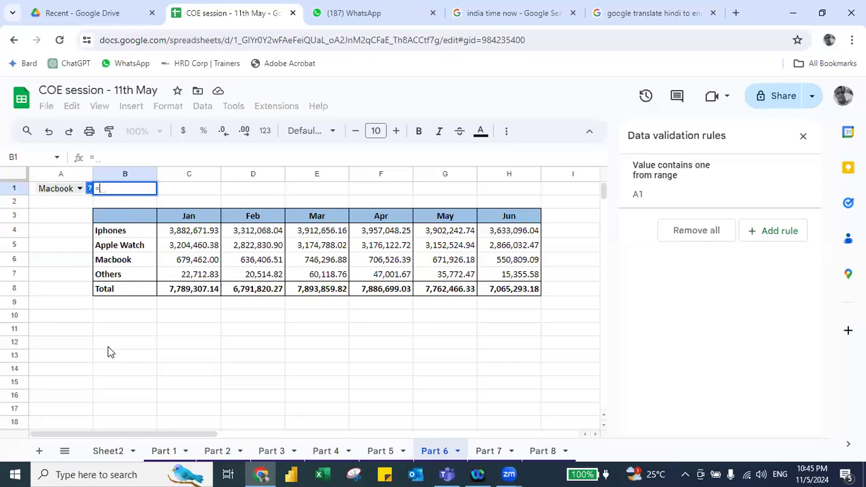
type("g")
key("Escape")
key("Escape")
key("Left")
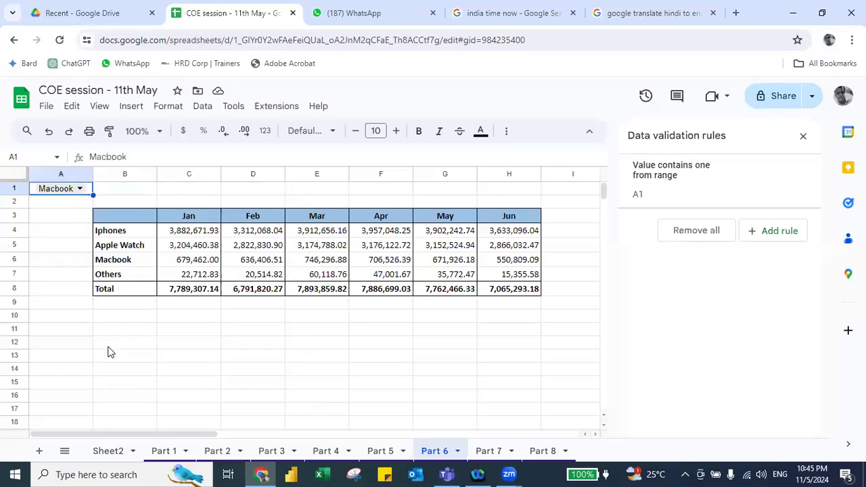
Insert one blank row above row 1.
left_click(12, 188)
right_click(11, 189)
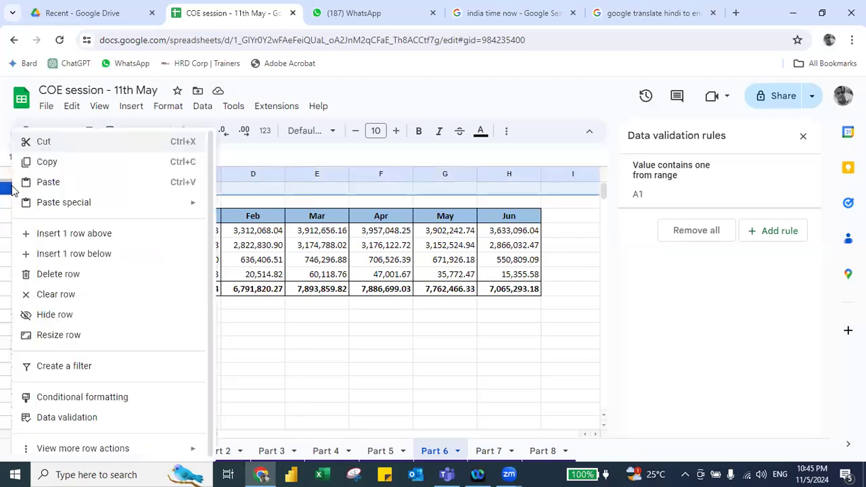
left_click(71, 234)
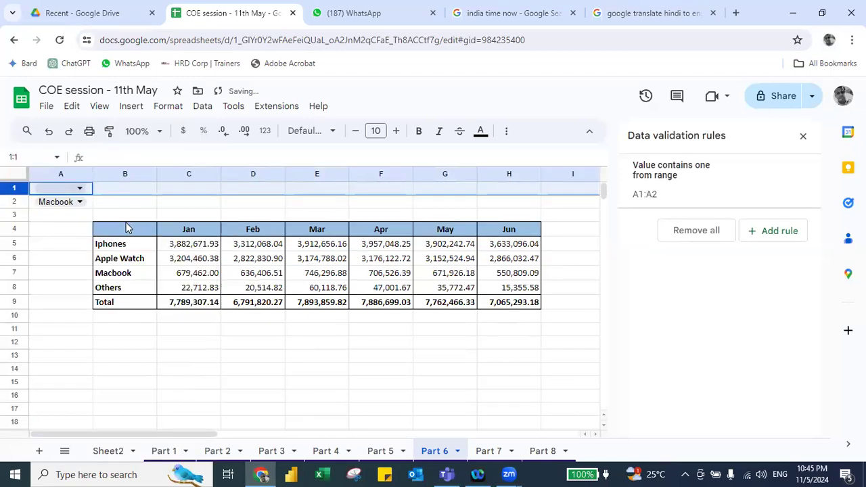
Copy the blank cell B1 over A1 to remove the dropdown from the new top row.
key("Right")
key("ctrl+c")
key("Left")
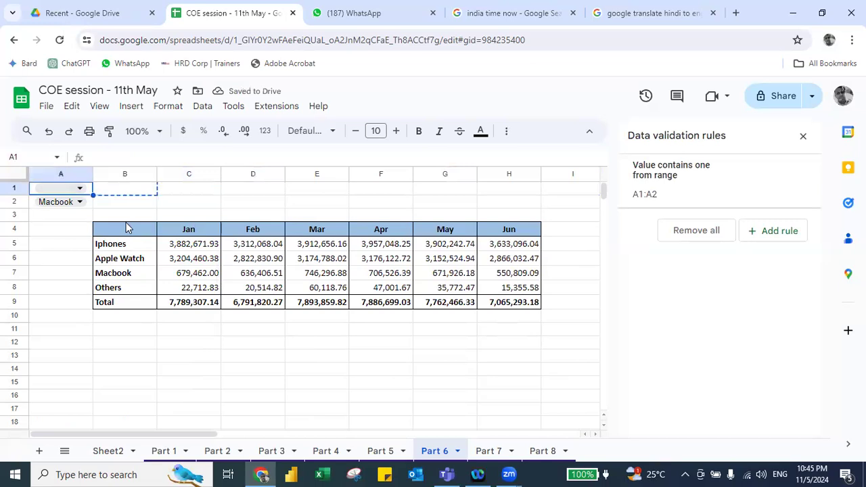
key("ctrl+v")
Enter the header Data in the table's empty corner cell B4 and copy that formatted cell to A1.
left_click(111, 227)
type("Data")
key("Return")
left_click(111, 228)
key("ctrl+c")
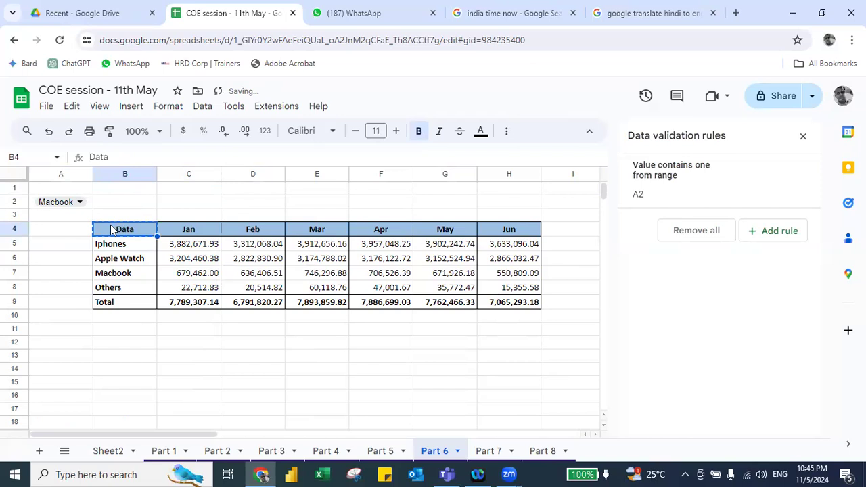
key("Up")
key("Up")
key("Up")
key("Left")
key("ctrl+v")
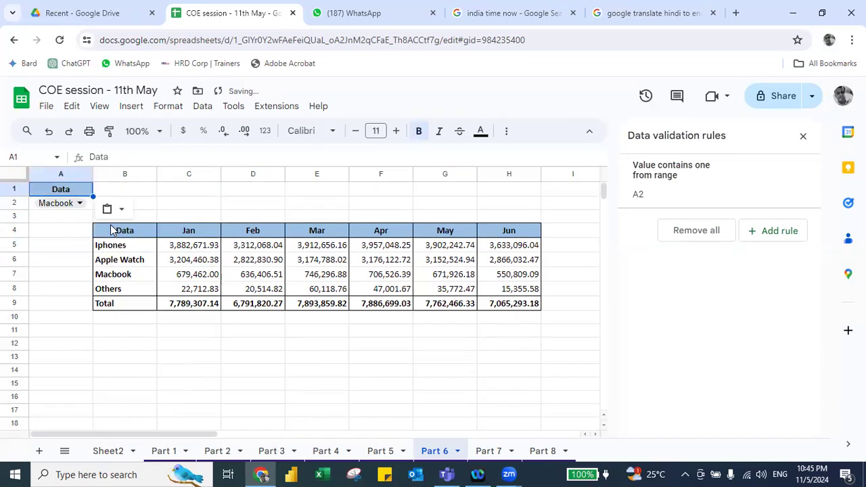
Start a DGET formula in B2, beside the product dropdown.
key("Down")
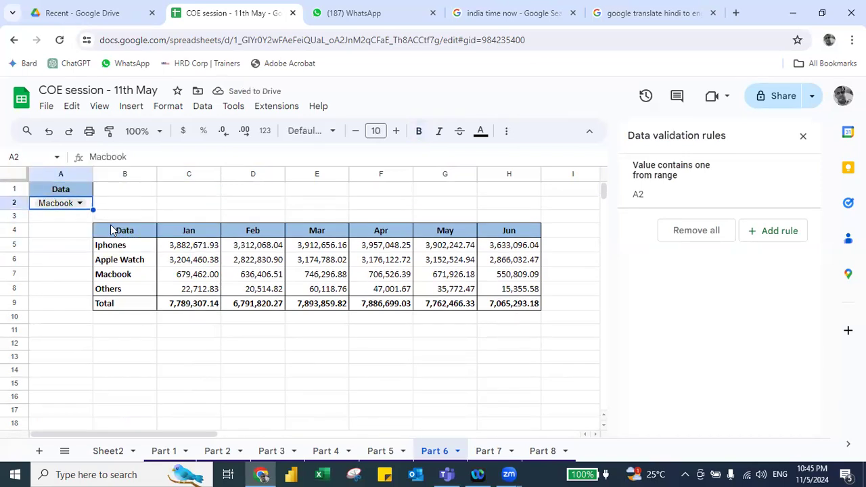
key("Right")
key("Up")
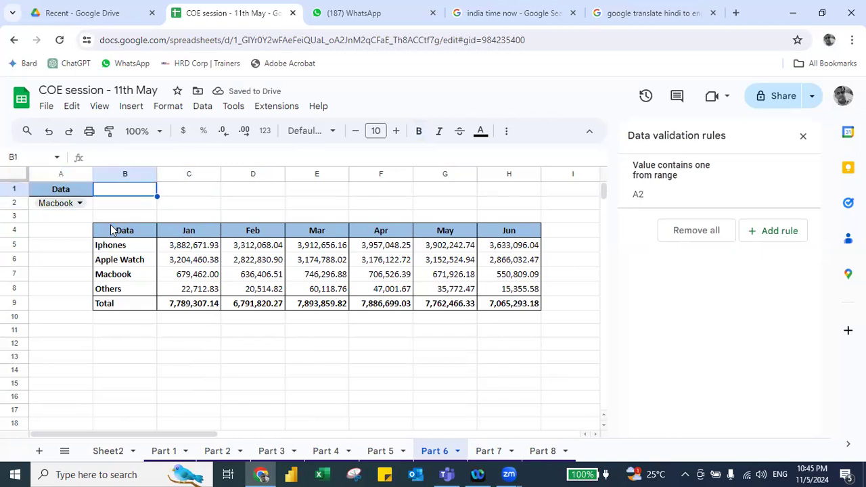
key("Down")
type("=dget")
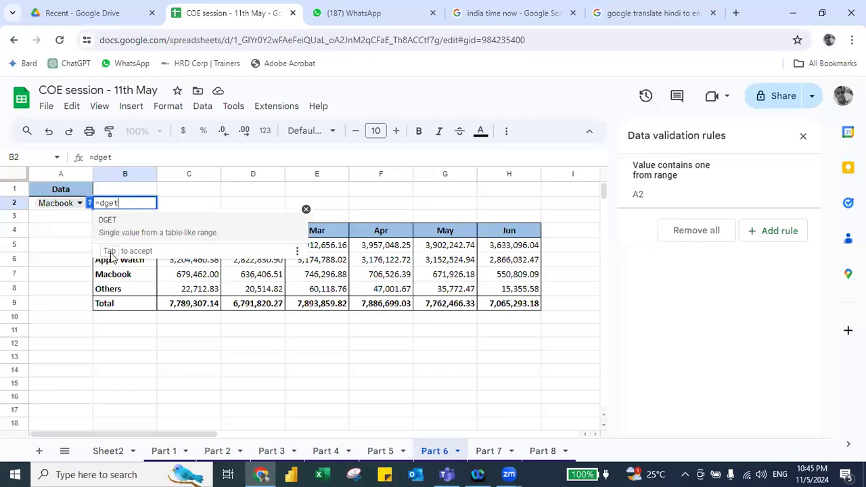
key("Tab")
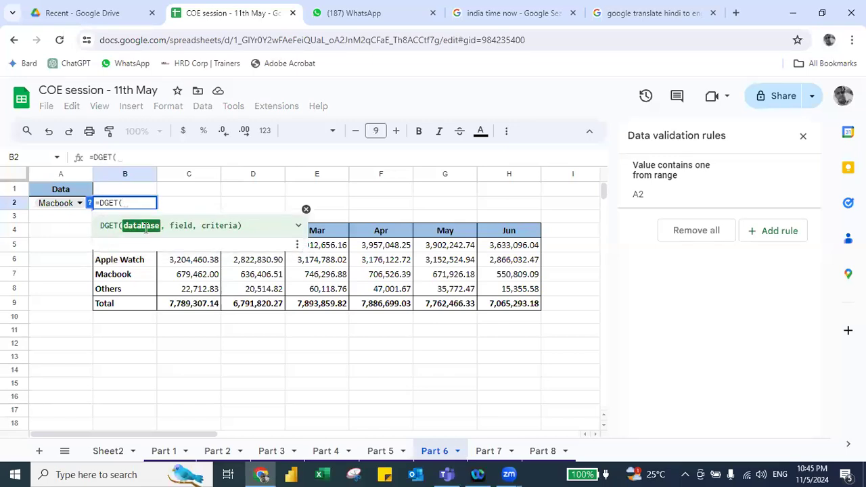
left_click(135, 291)
key("ctrl+Up")
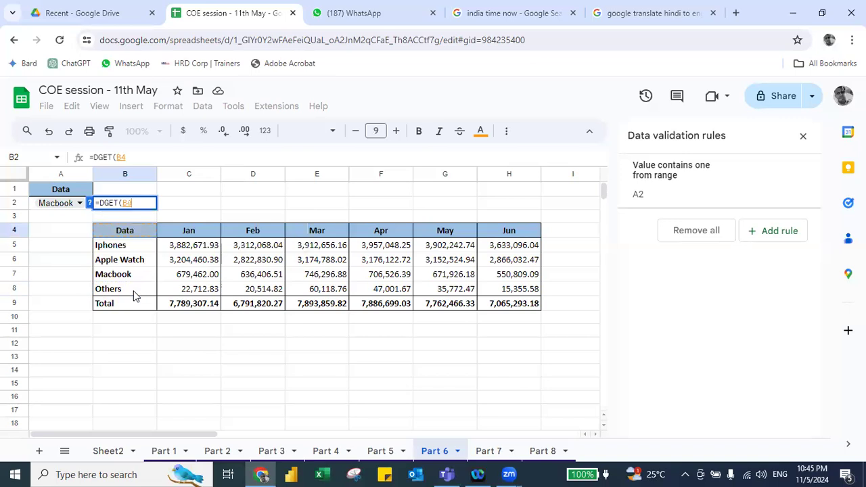
key("ctrl+a")
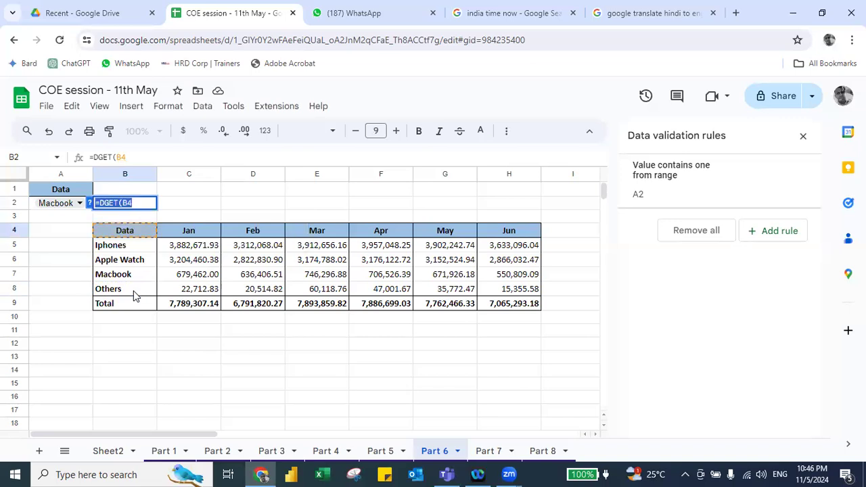
left_click(135, 202)
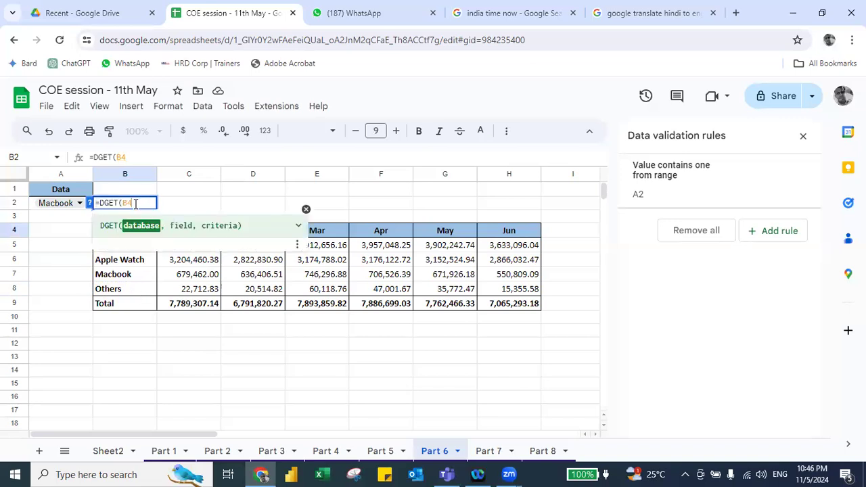
key("BackSpace")
key("BackSpace")
Set the DGET database argument to the whole product table as the absolute range $B$4:$H$9.
left_click(72, 251)
key("Right")
key("Up")
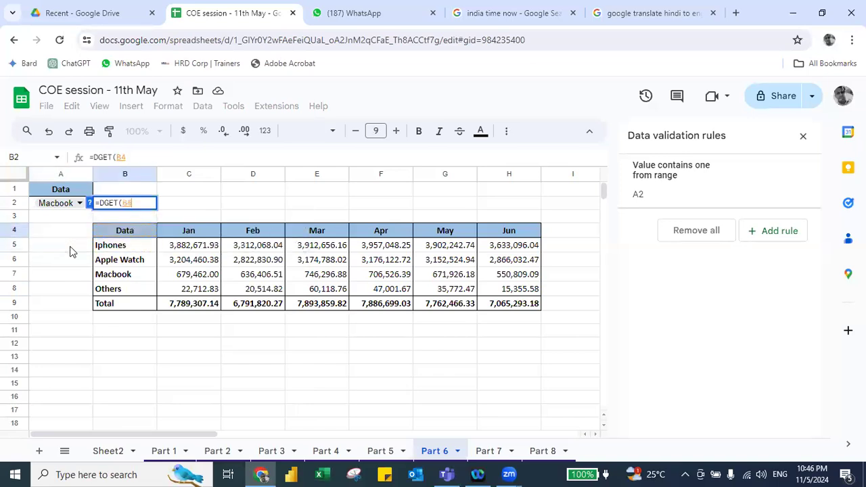
key("ctrl+shift+Down")
key("ctrl+shift+Right")
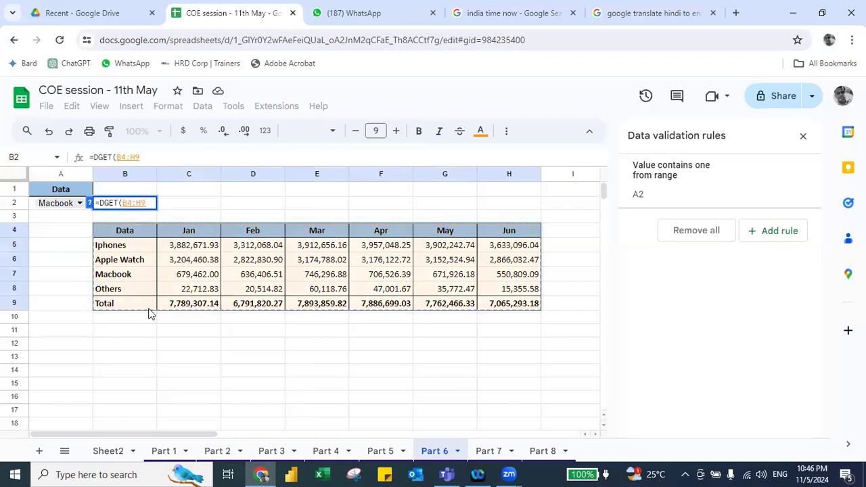
key("F4")
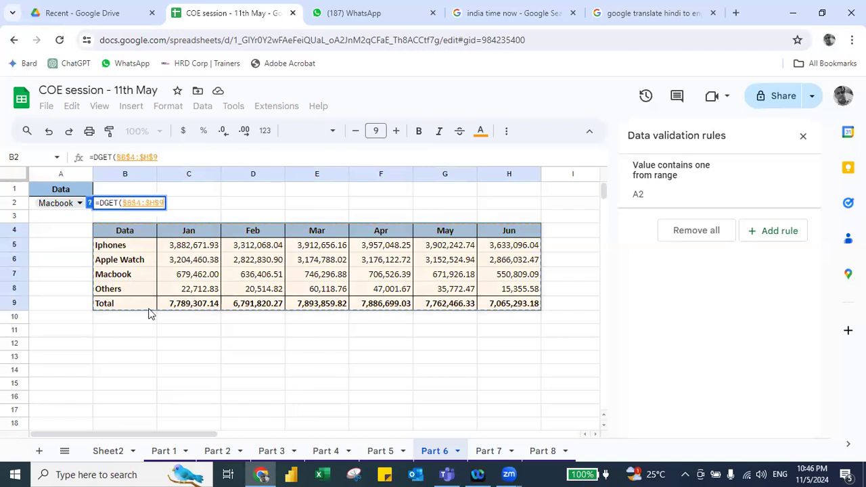
Use the Jan header cell C4 as the relative field argument of the DGET formula.
type(",")
left_click(132, 290)
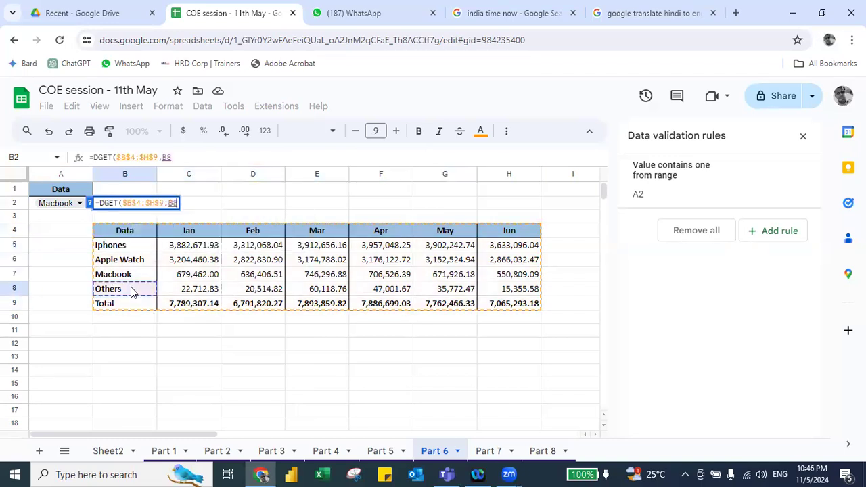
key("Up")
key("Up")
key("Up")
key("Up")
key("Right")
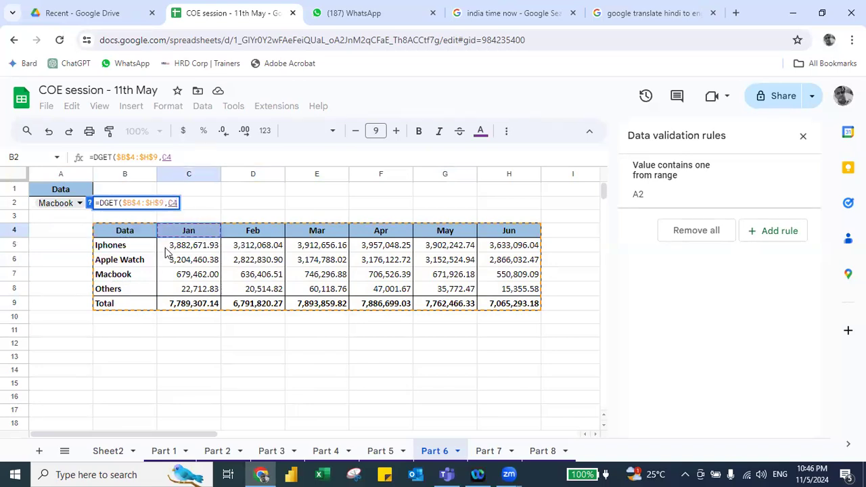
Add the absolute range $A$1:$A$2 as the DGET criteria and complete the formula in B2.
type(",")
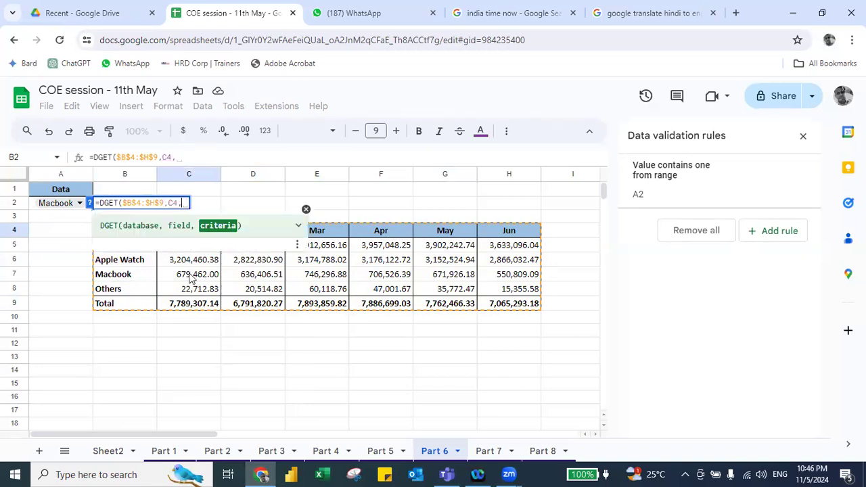
left_click_drag(57, 193, 59, 203)
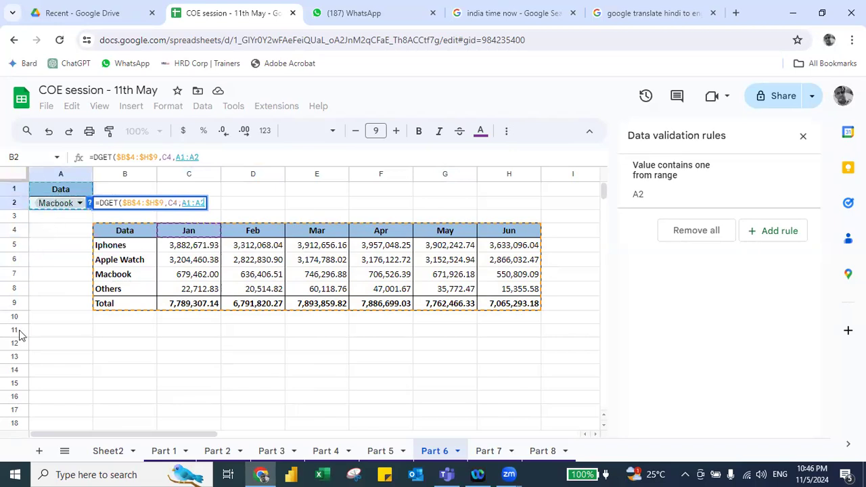
key("F4")
key("Return")
key("Up")
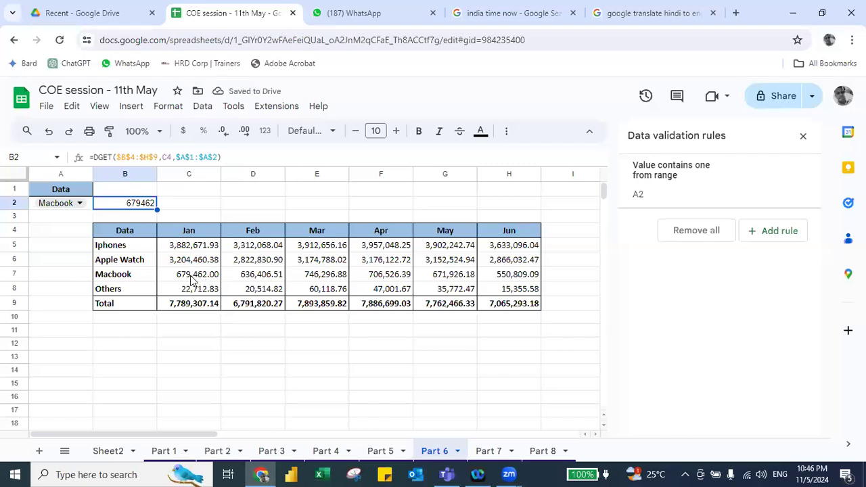
key("ctrl+Down")
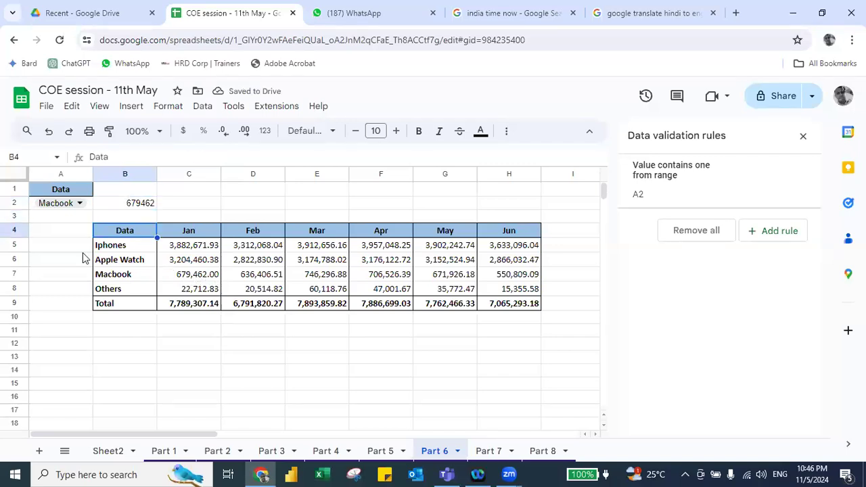
key("ctrl+Right")
key("Left")
key("Up")
key("Up")
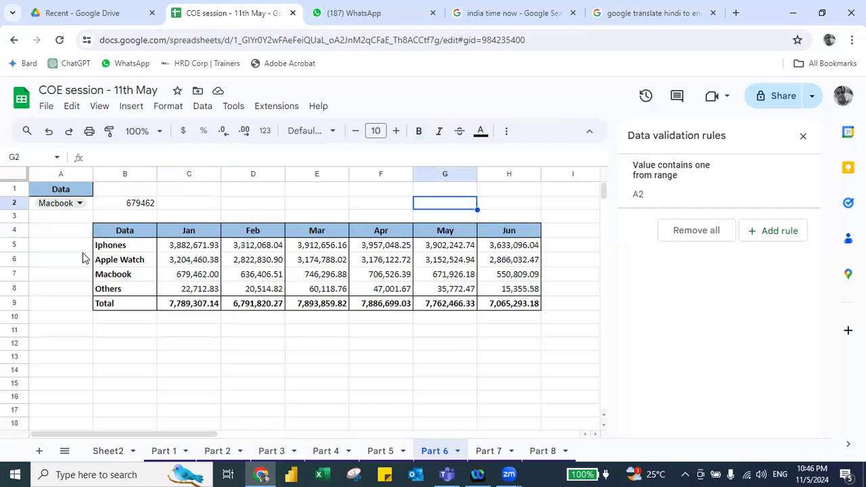
key("ctrl+shift+Left")
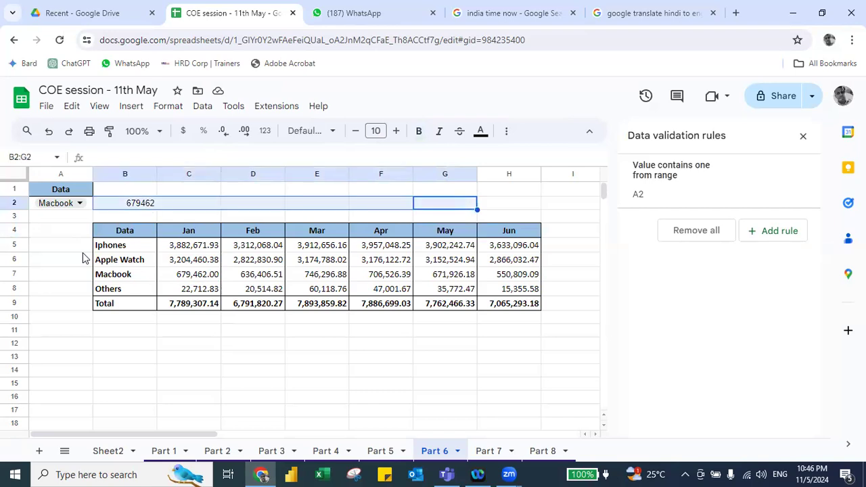
key("Left")
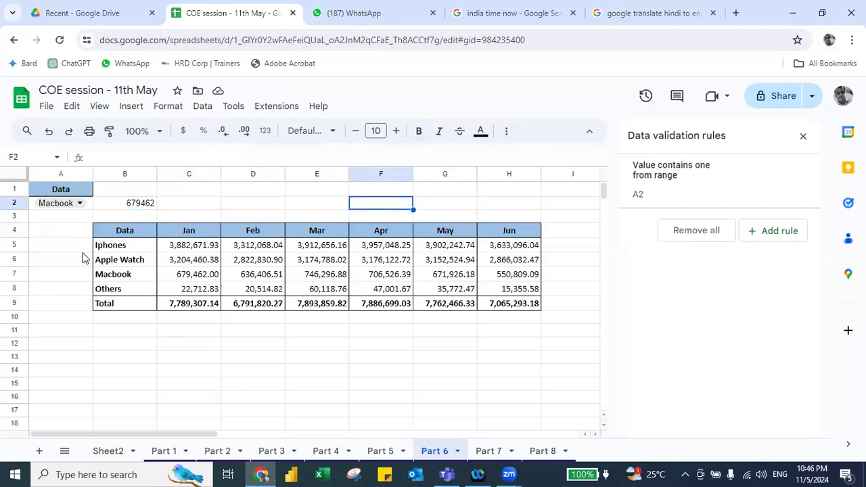
Copy the DGET formula from B2 across B2:G2 to look up all six months.
key("Left")
key("ctrl+Left")
key("ctrl+Down")
key("ctrl+Right")
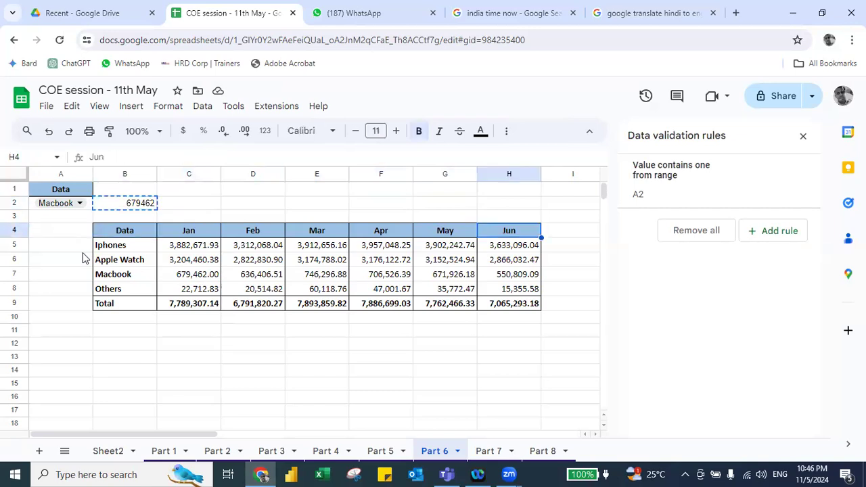
key("Left")
key("Up")
key("Up")
key("ctrl+shift+Left")
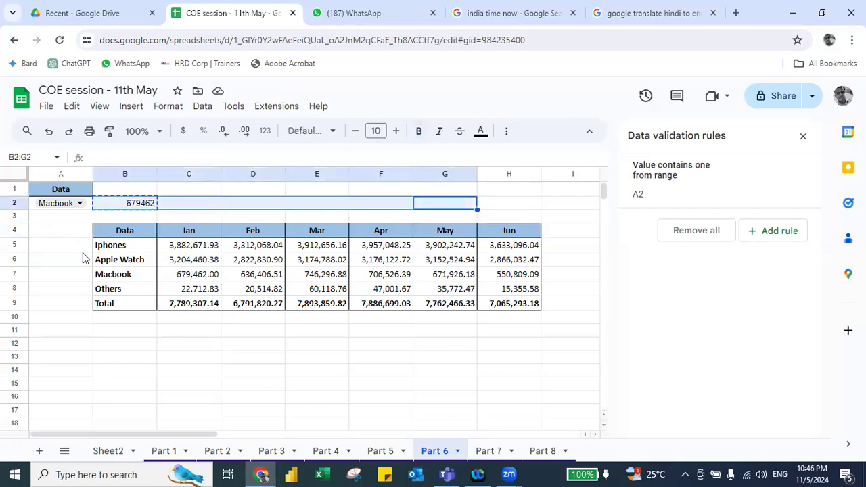
key("ctrl+v")
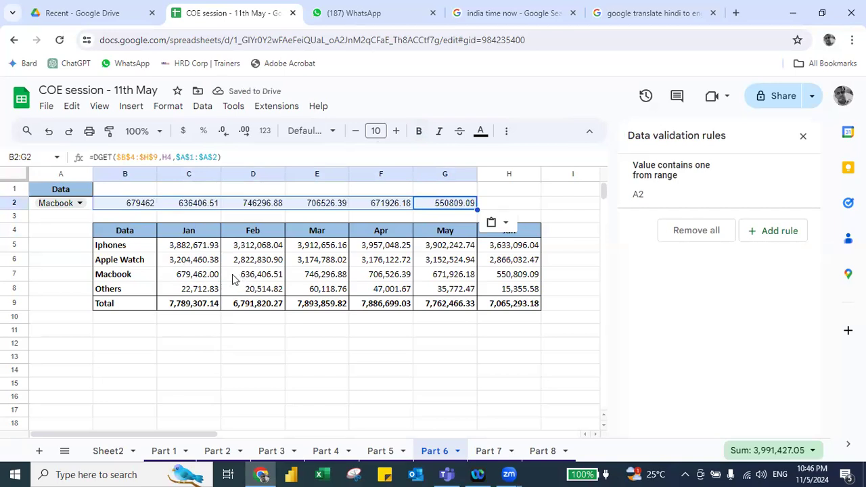
Test the lookup by choosing Iphones, Others and Total in turn in the A2 dropdown.
double_click(62, 204)
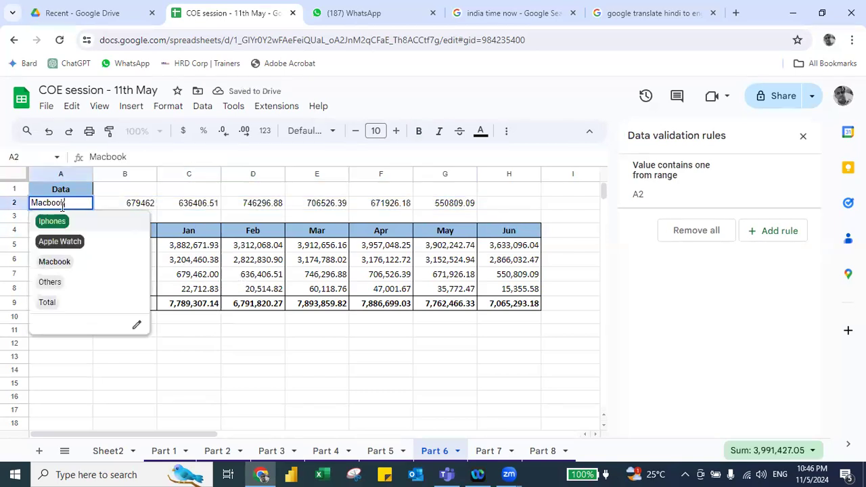
left_click(51, 223)
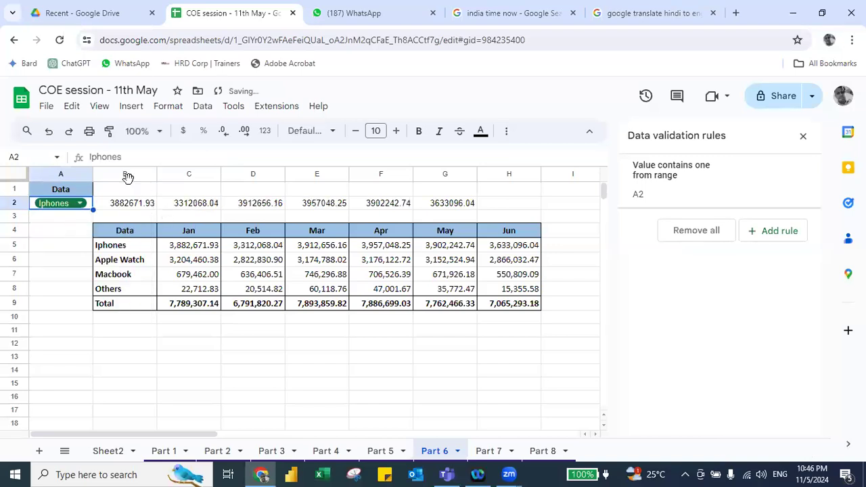
double_click(72, 204)
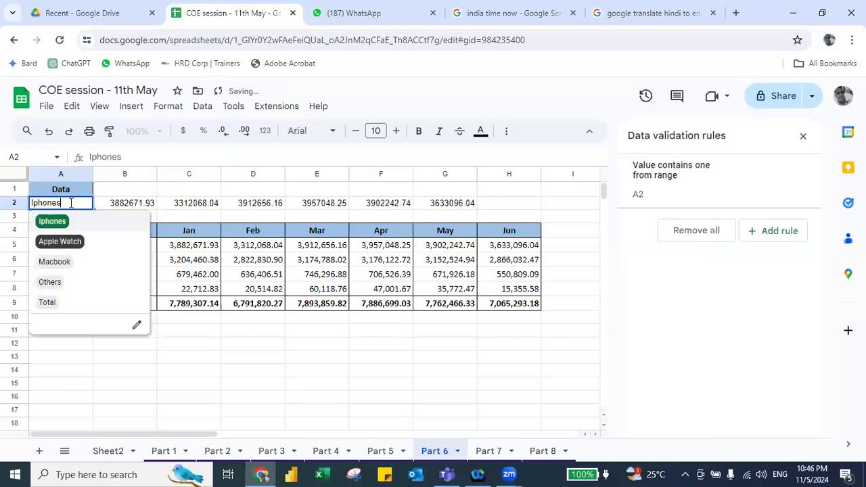
left_click(54, 282)
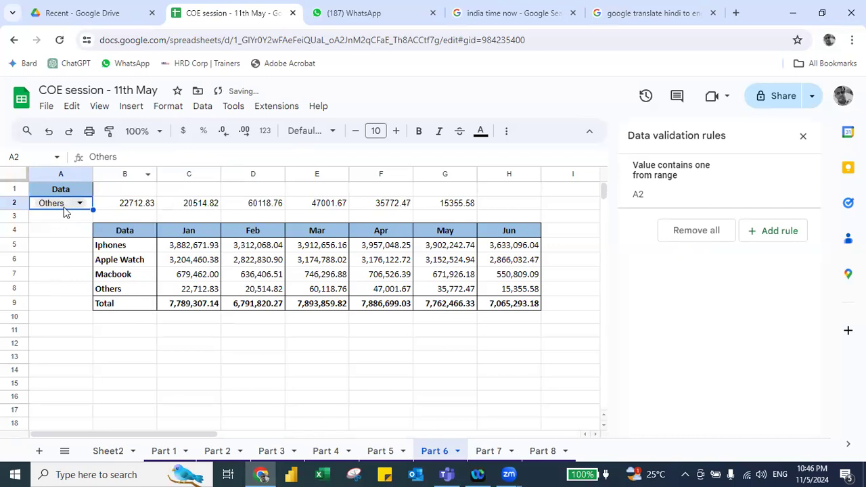
double_click(63, 207)
left_click(45, 303)
Paste the blank cell B1 over A2 to remove its dropdown and selected product.
key("Up")
key("Right")
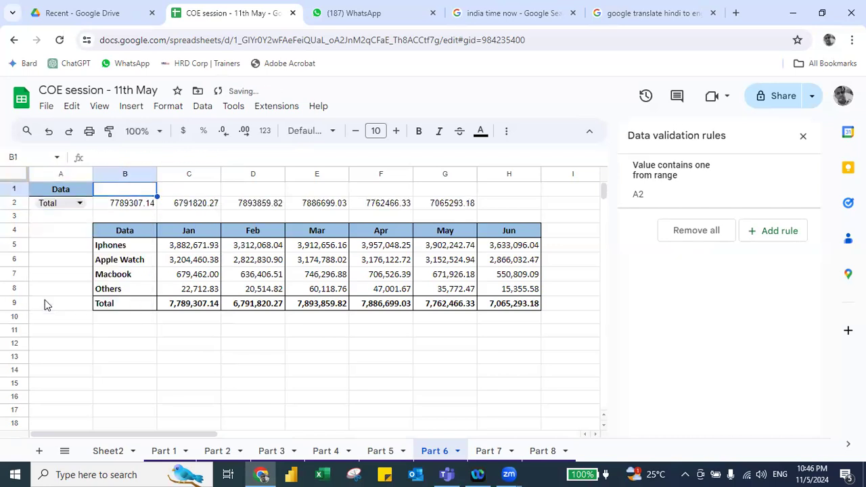
key("Left")
key("Down")
key("ctrl+v")
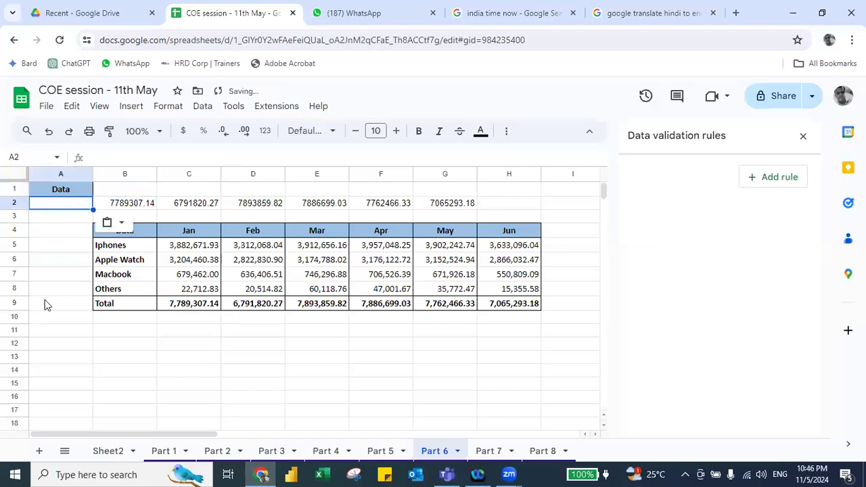
Clear the DGET formulas from row 2 by deleting the contents of A2:G2.
key("shift+Right")
key("shift+Right")
key("shift+Right")
key("shift+Right")
key("shift+Right")
key("shift+Right")
key("Delete")
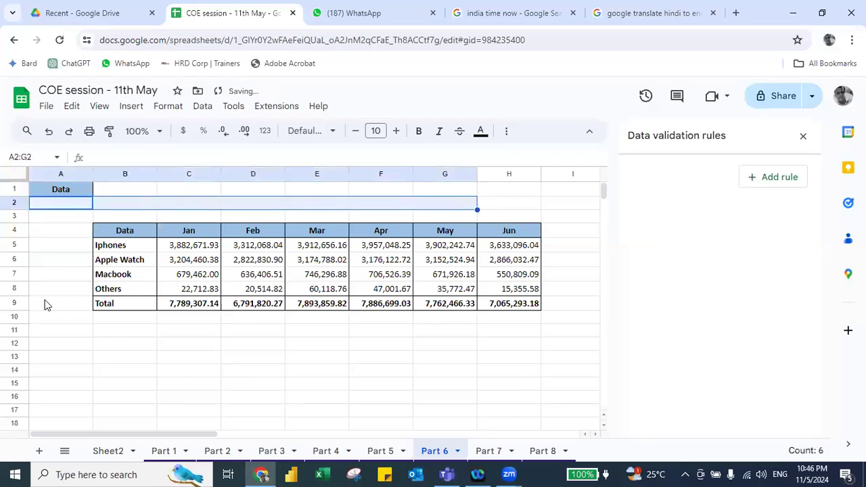
key("Left")
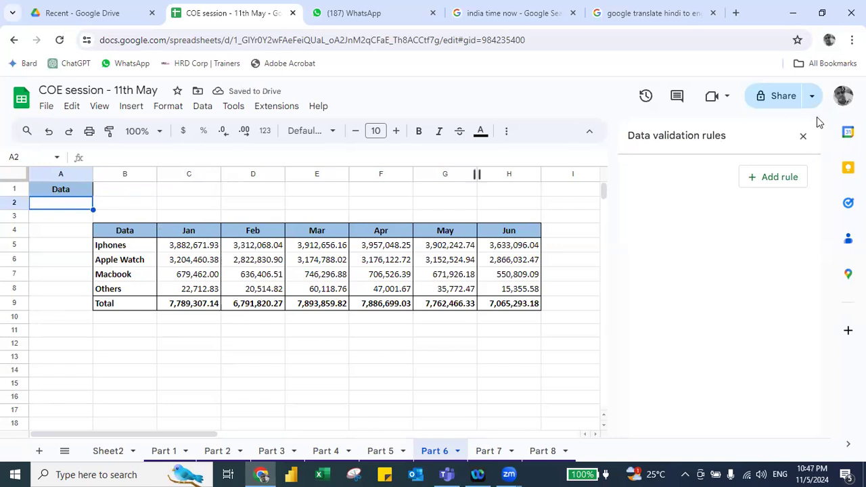
Add a data validation rule to A2 using the criterion Dropdown (from a range).
left_click(803, 136)
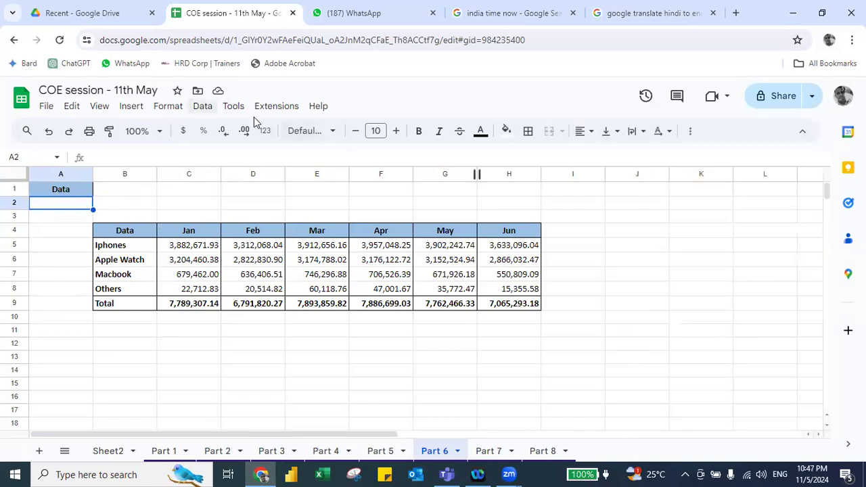
left_click(202, 107)
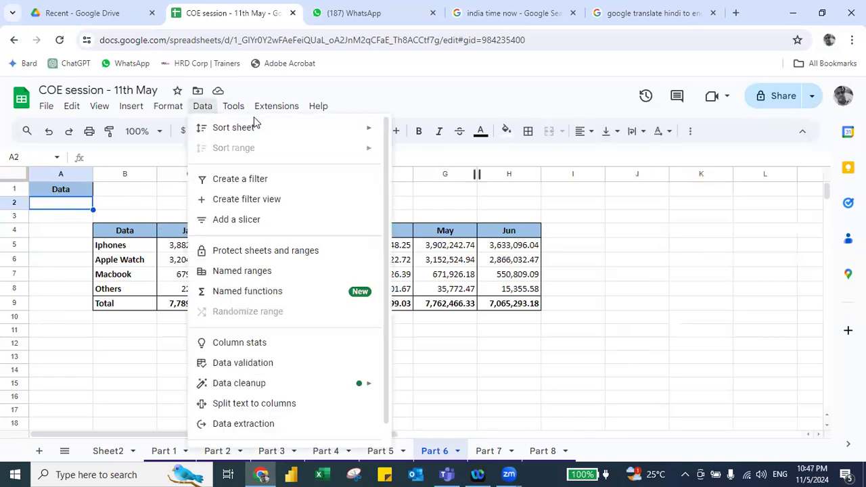
left_click(248, 367)
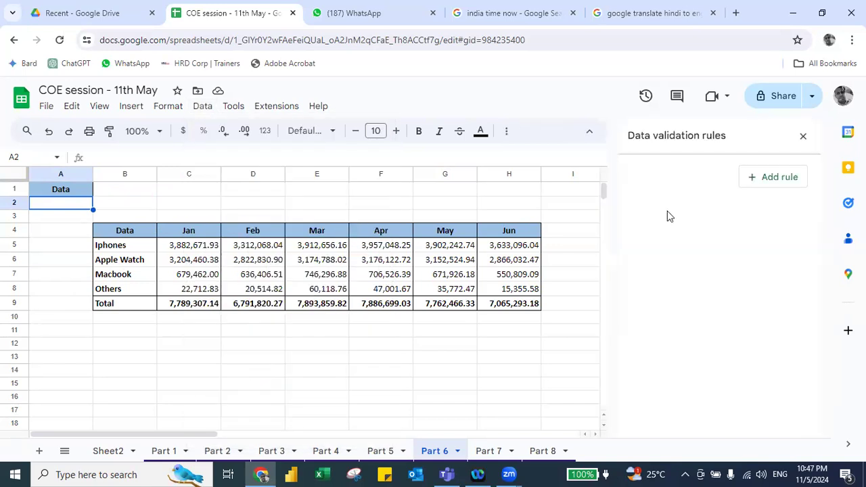
left_click(760, 187)
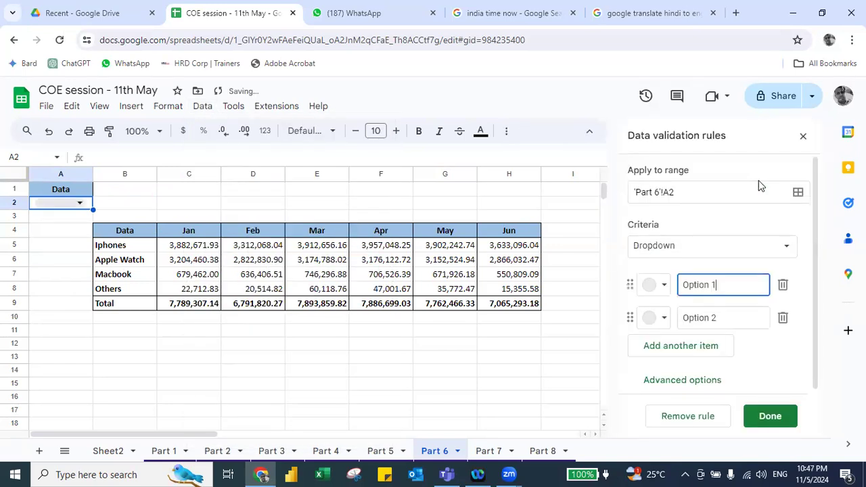
left_click(658, 248)
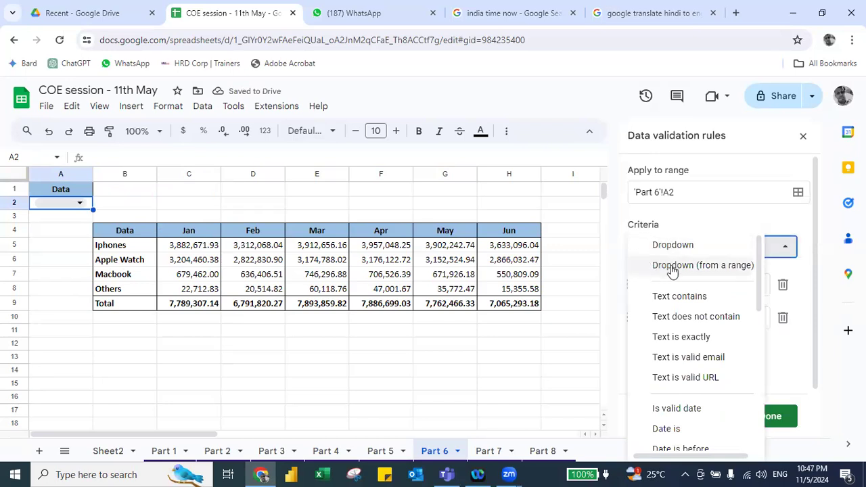
left_click(680, 265)
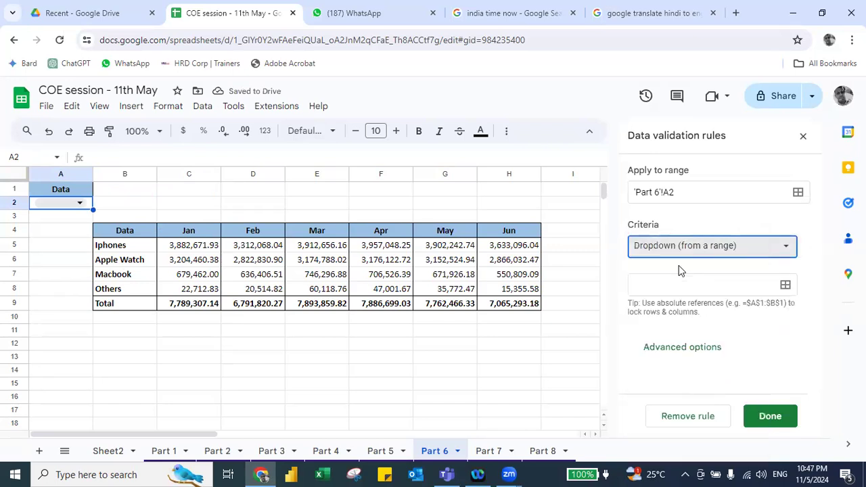
Use the product names in 'Part 6'!B5:B9 as the A2 dropdown's source and save the rule.
left_click(785, 286)
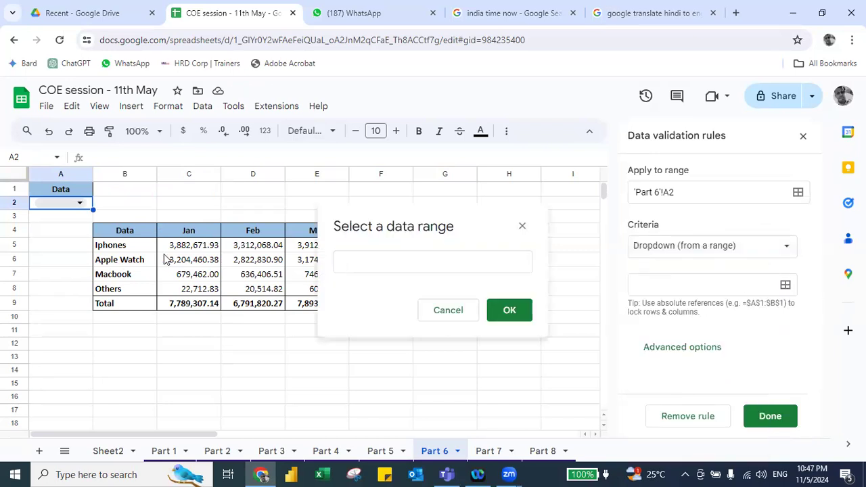
left_click(121, 249)
key("ctrl+shift+Down")
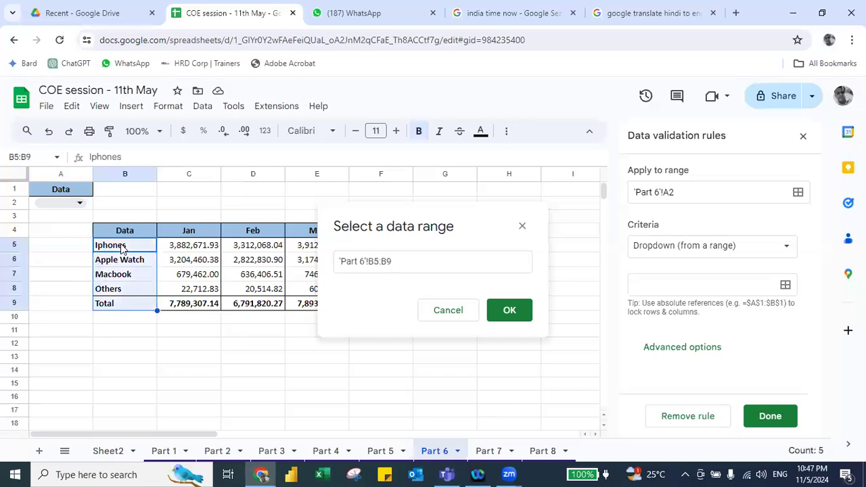
key("Return")
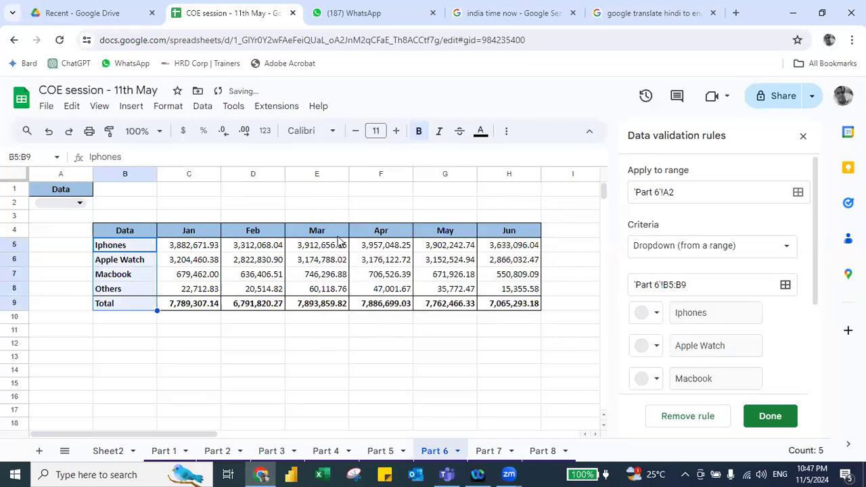
left_click(770, 417)
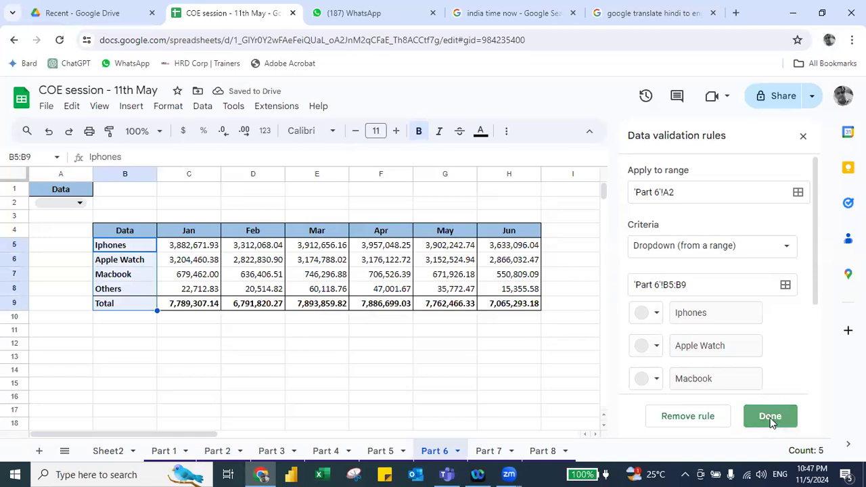
left_click(802, 136)
Begin a DGET formula in cell B2.
left_click(118, 209)
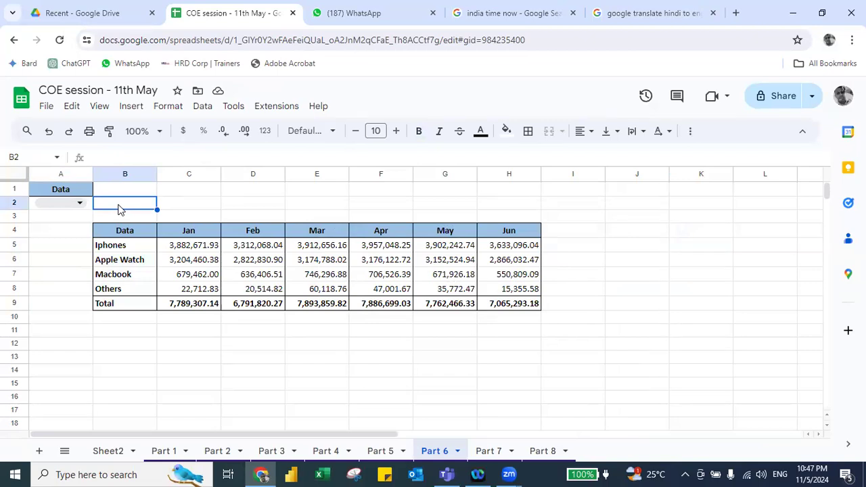
type("=dget")
key("Tab")
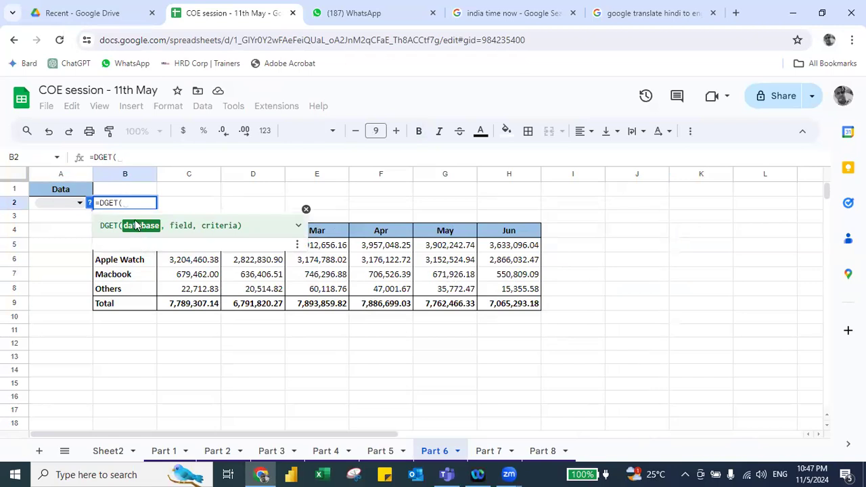
key("Down")
key("Down")
key("Down")
key("Up")
key("ctrl+shift+Down")
key("ctrl+shift+Right")
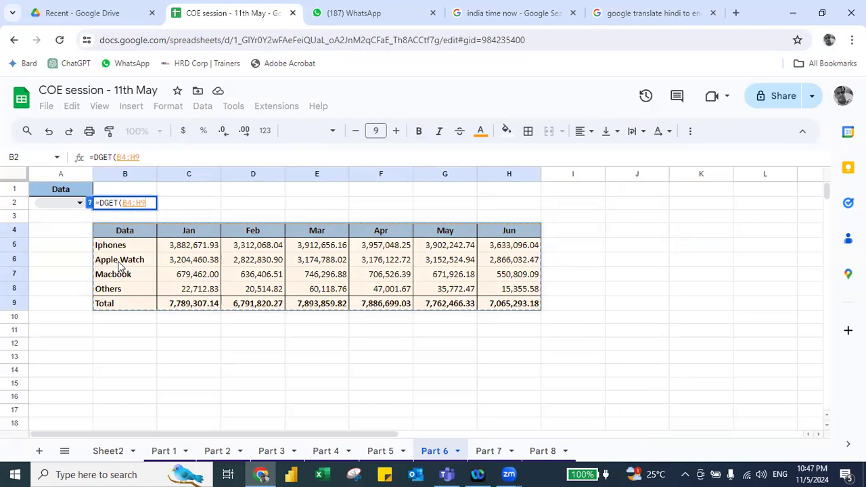
key("ctrl+shift+Down")
key("BackSpace")
key("BackSpace")
key("BackSpace")
key("BackSpace")
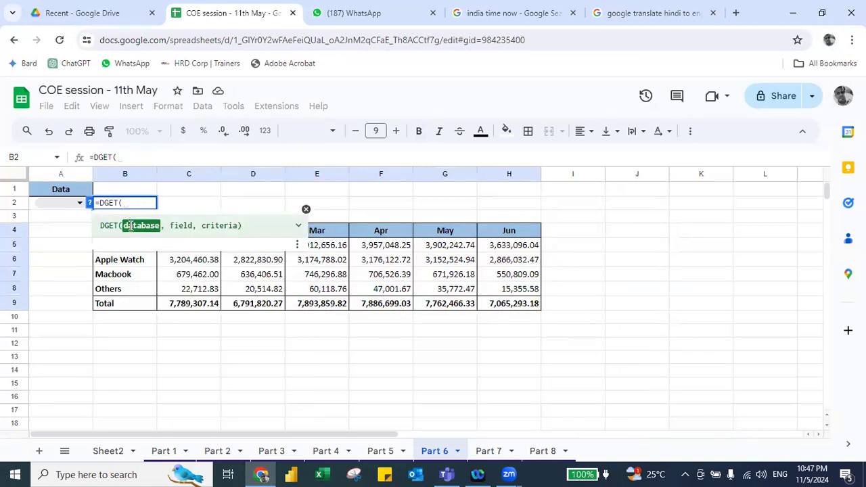
Set the DGET database argument to the whole table as the absolute range $B$4:$H$9.
key("Down")
key("Down")
key("ctrl+shift+Down")
key("ctrl+shift+Right")
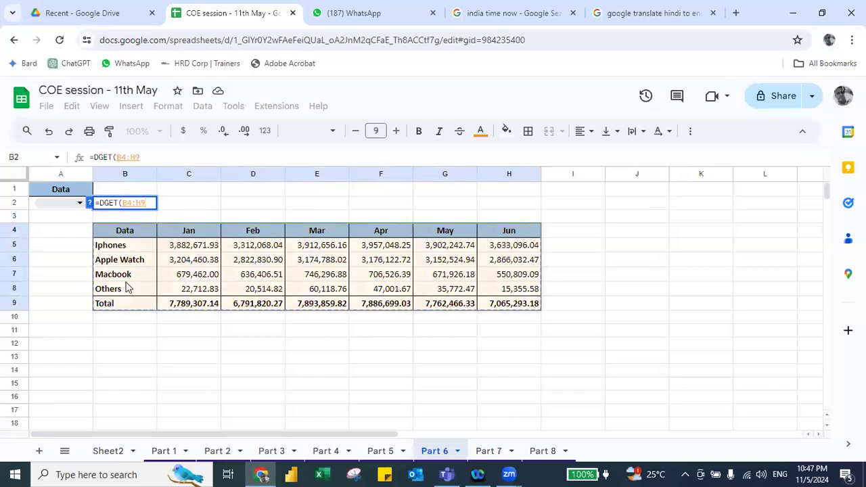
key("F4")
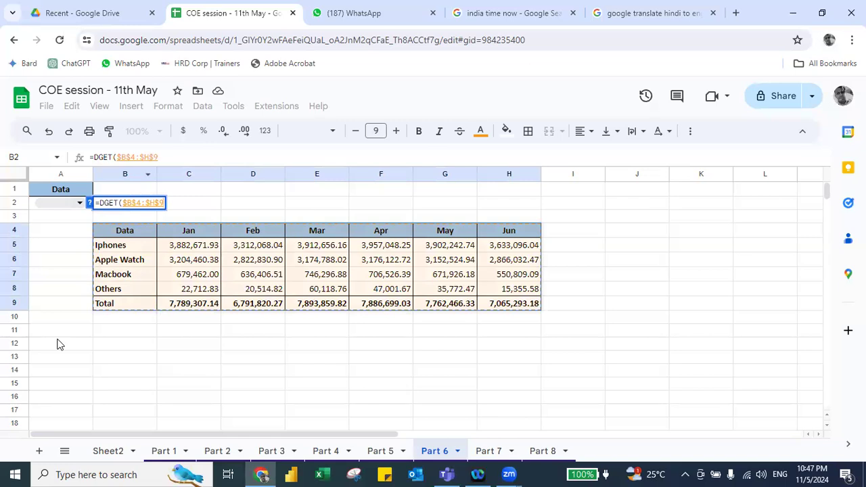
type(",")
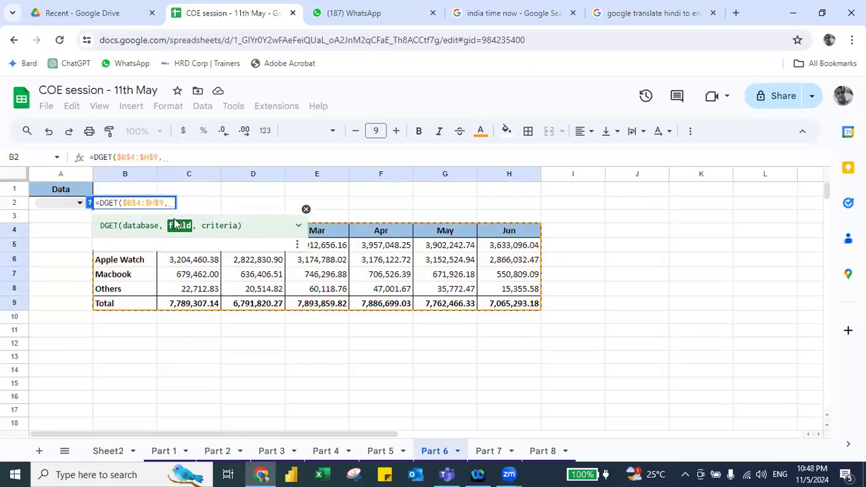
Set the DGET field argument to the Jan header in C4, keeping the reference relative.
key("Down")
key("Down")
key("Right")
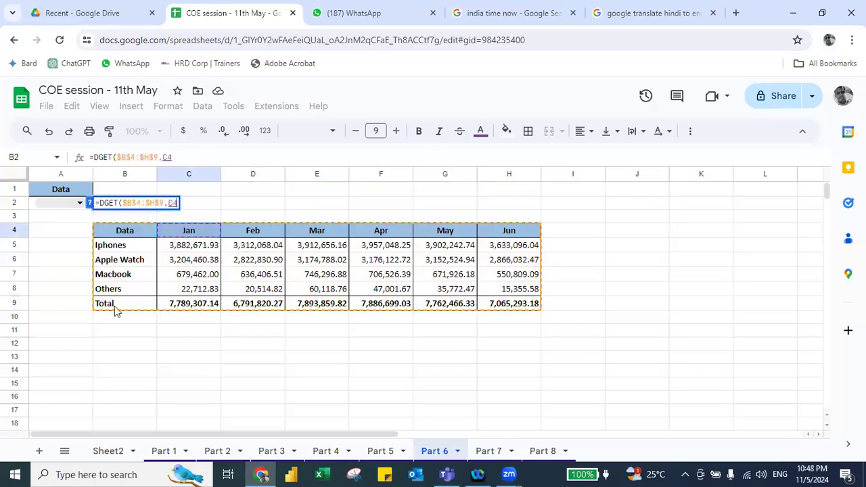
key("Right")
key("Right")
key("Left")
key("Left")
type(",")
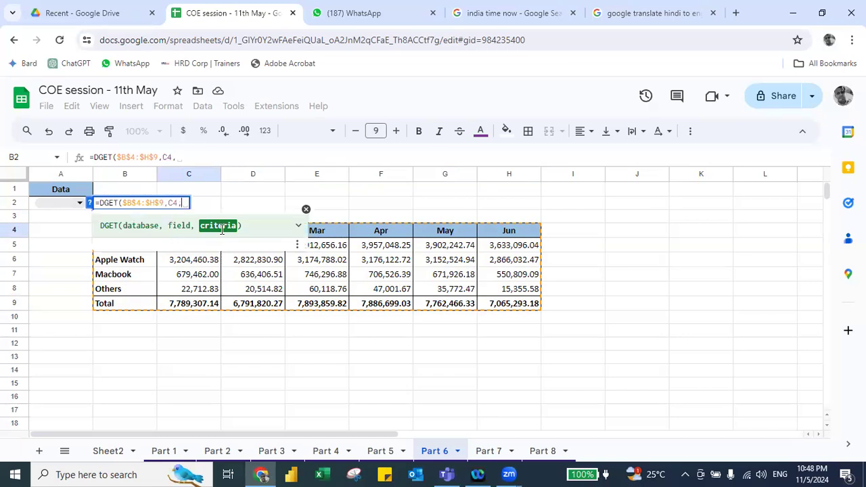
Set the DGET criteria to the absolute range $A$1:$A$2 and complete the formula in B2.
left_click(49, 193)
left_click_drag(49, 194, 51, 198)
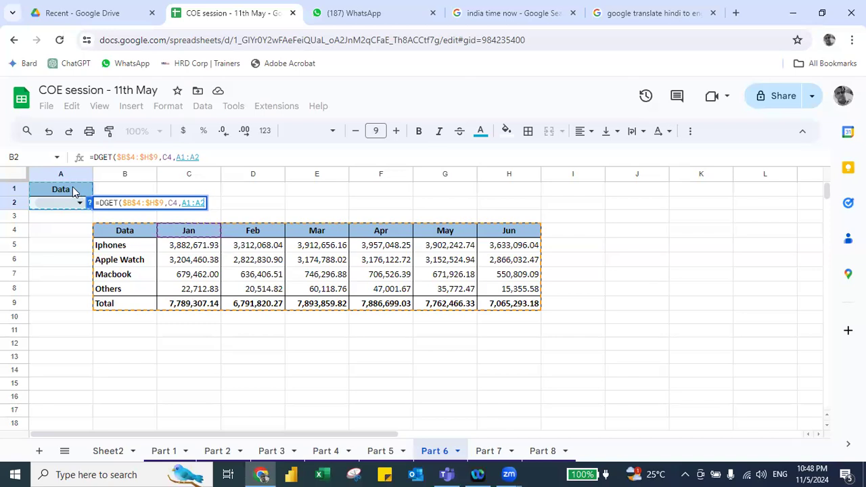
key("F4")
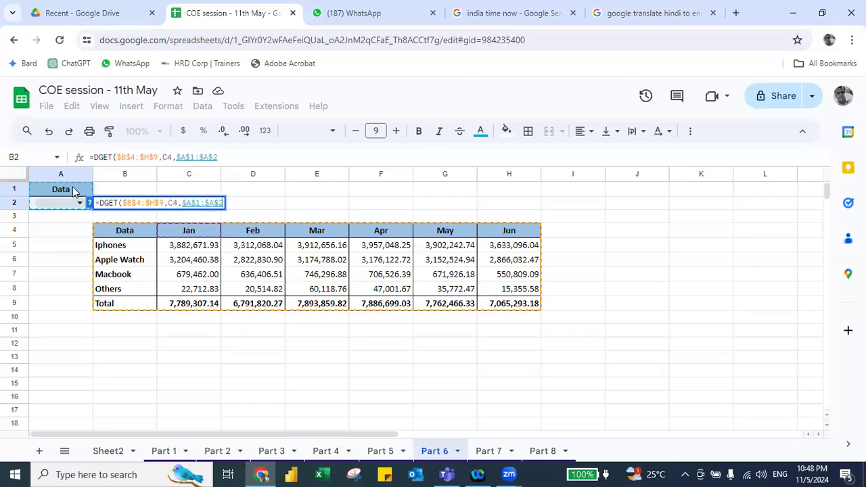
type(")")
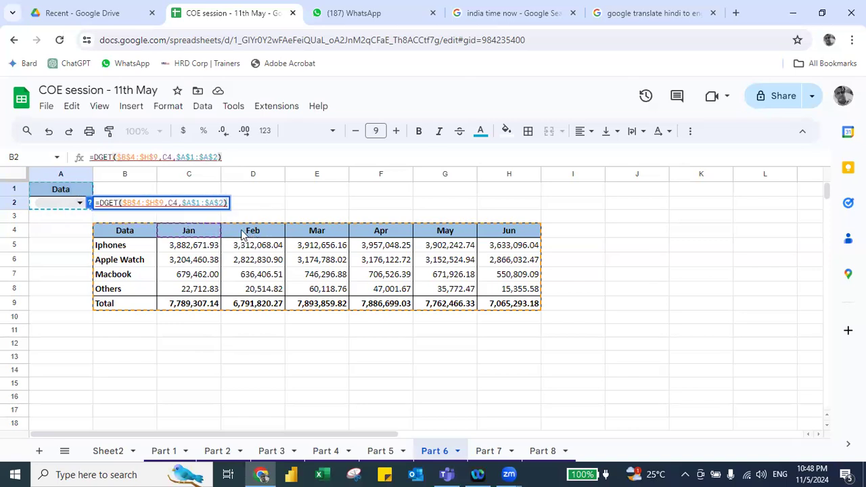
key("Return")
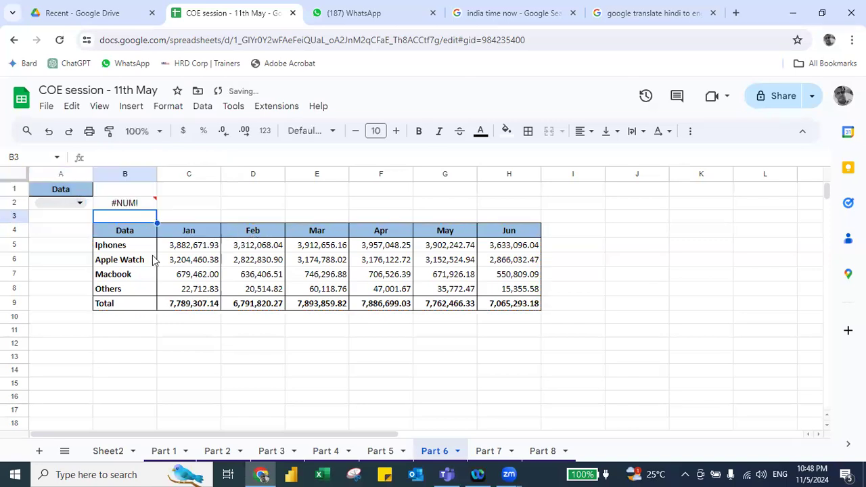
Test the January lookup by choosing Apple Watch and then Iphones in the A2 dropdown.
left_click(81, 203)
left_click(58, 242)
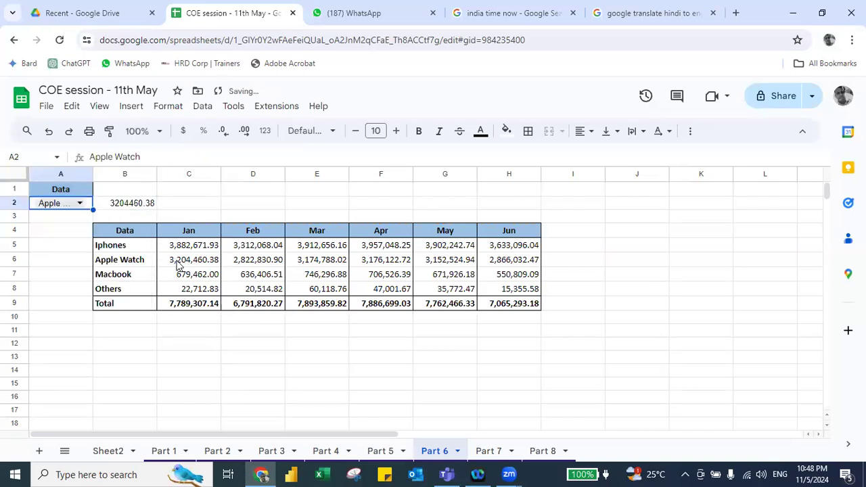
left_click(81, 210)
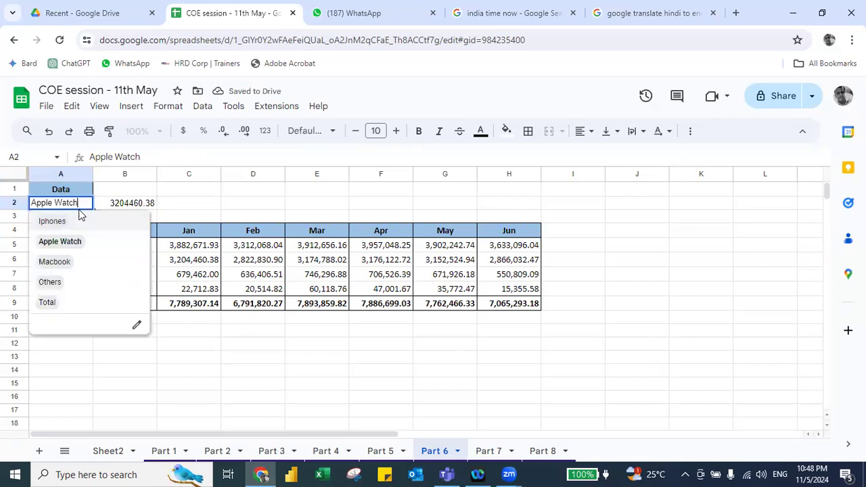
left_click(58, 220)
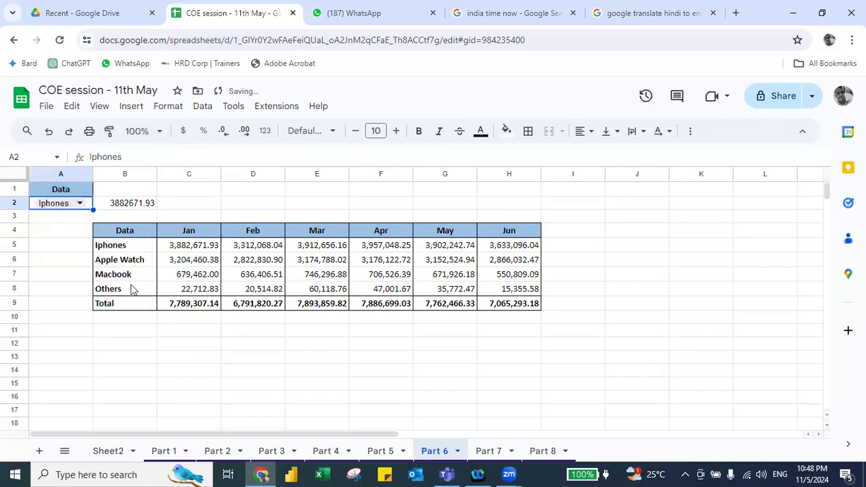
Clear B2 and start a fresh DGET formula with $B$4:$H$9 as its absolute database range.
key("Right")
key("Delete")
type("=dget")
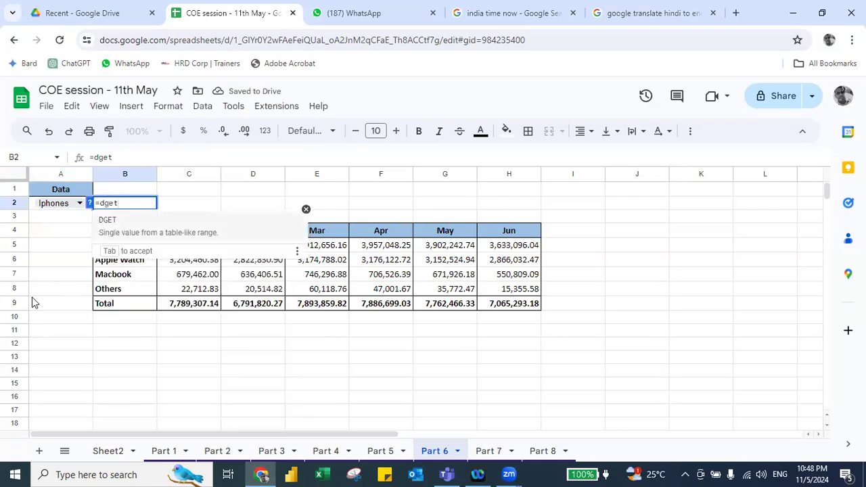
key("Tab")
key("Down")
key("Down")
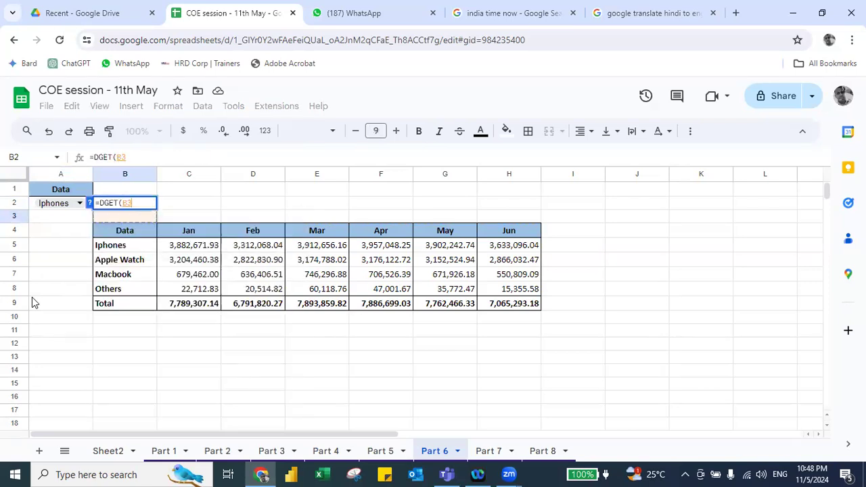
key("ctrl+shift+Down")
key("ctrl+shift+Right")
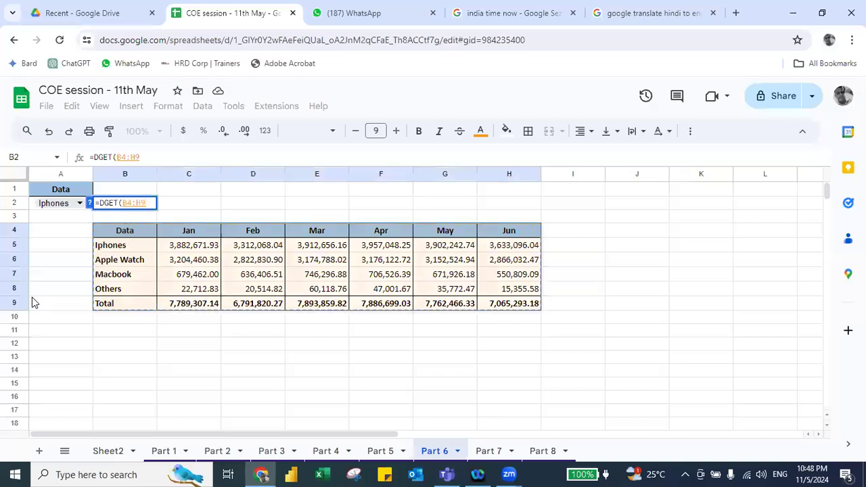
key("F4")
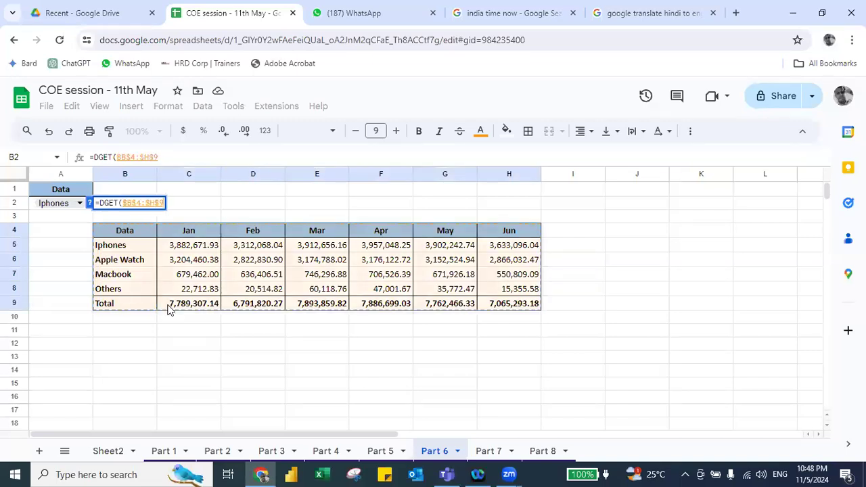
type(",")
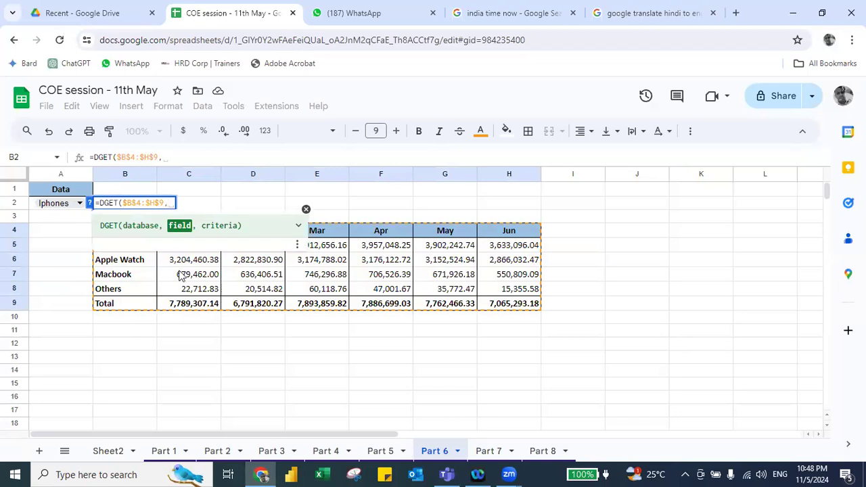
Complete the B2 DGET formula with the Jan header C4 as the field and $A$1:$A$2 as the criteria.
key("Down")
key("Down")
key("Right")
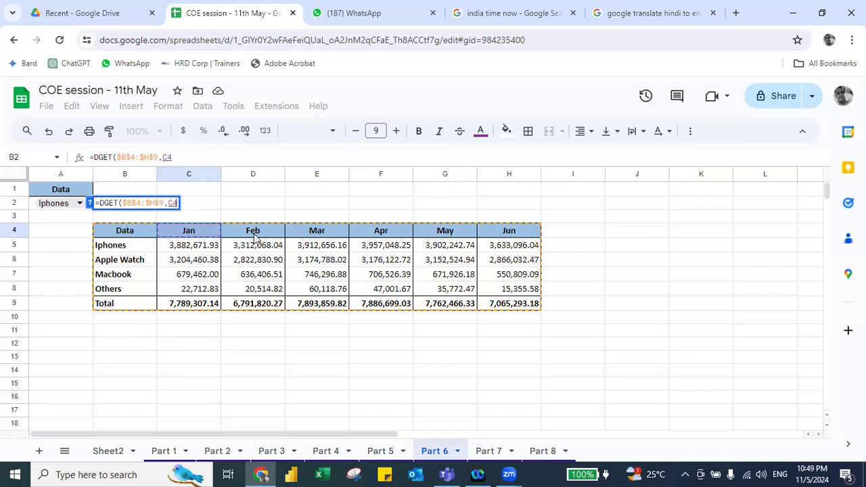
type(",")
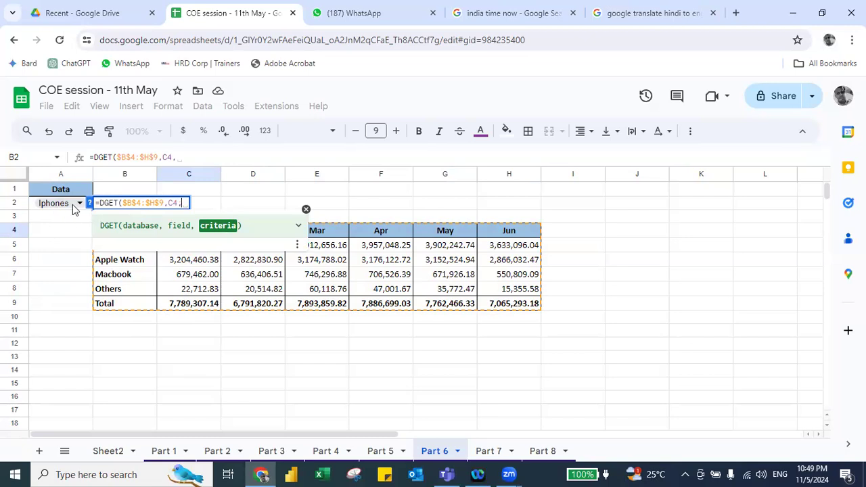
left_click_drag(54, 189, 50, 205)
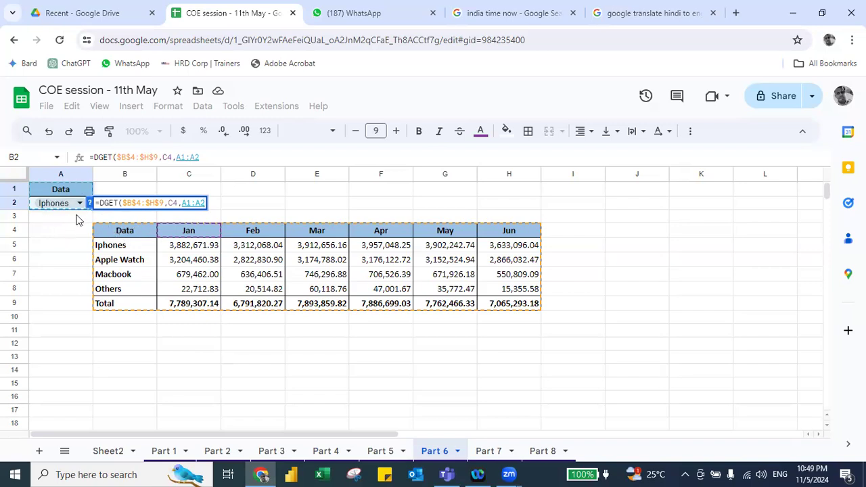
key("F4")
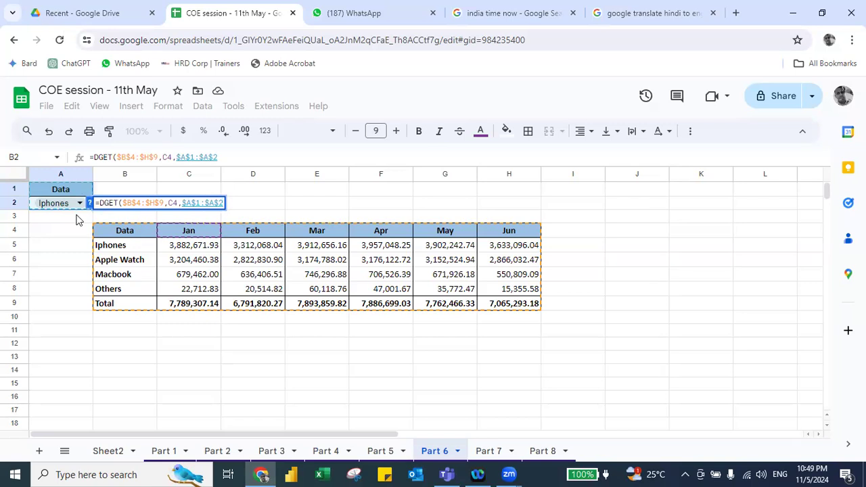
key("Return")
Copy the B2 DGET formula across B2:G2 to cover the months through June.
key("Up")
key("Down")
key("Up")
key("ctrl+c")
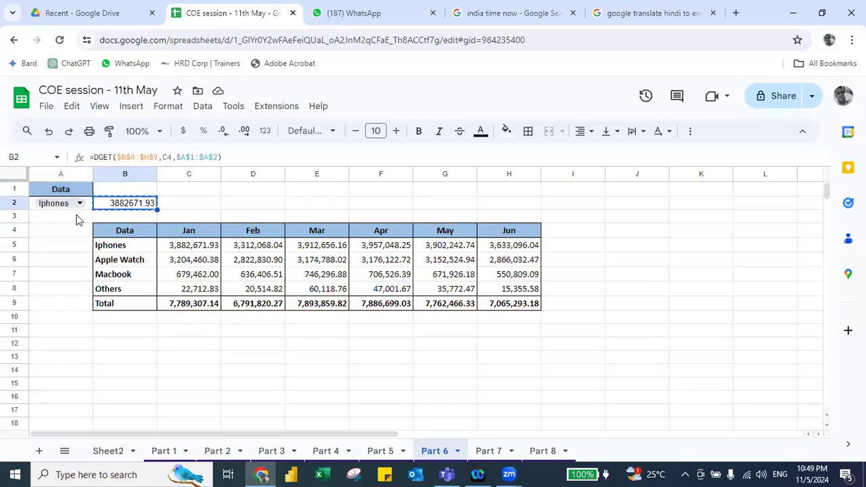
key("Down")
key("Down")
key("ctrl+Right")
key("Left")
key("Up")
key("Up")
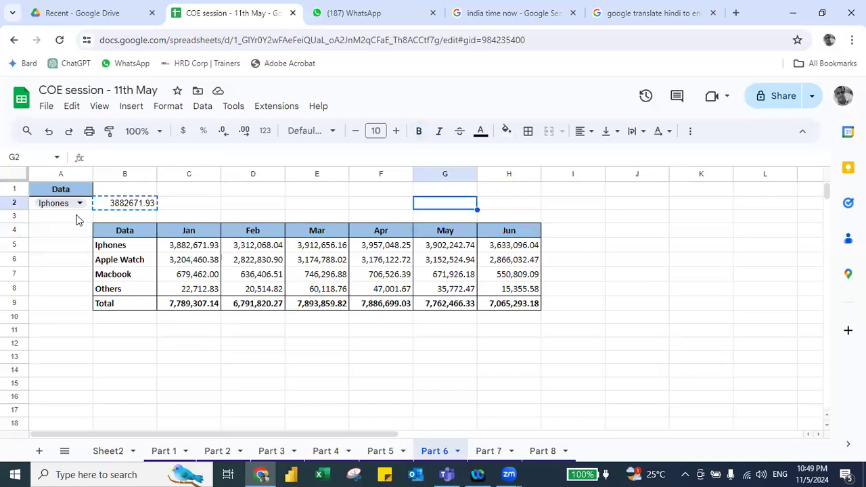
key("ctrl+shift+Left")
key("ctrl+v")
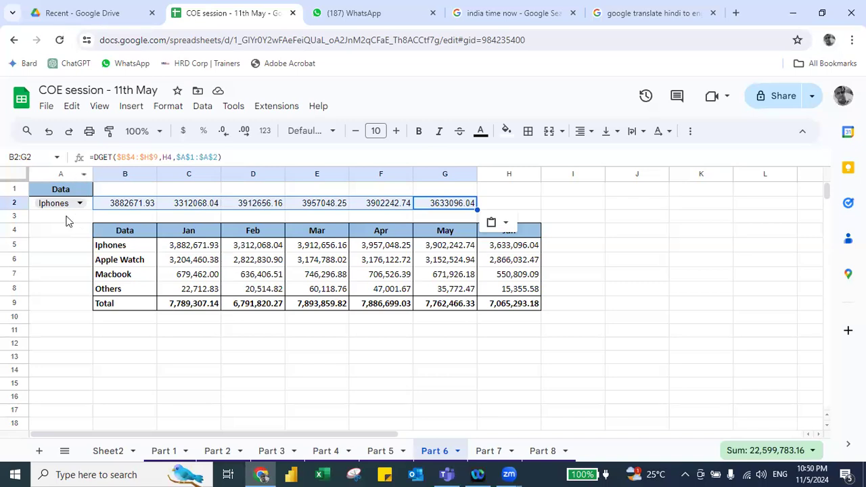
Test the row of monthly lookups by choosing Others in the A2 dropdown, and inspect the B2 formula.
left_click(79, 203)
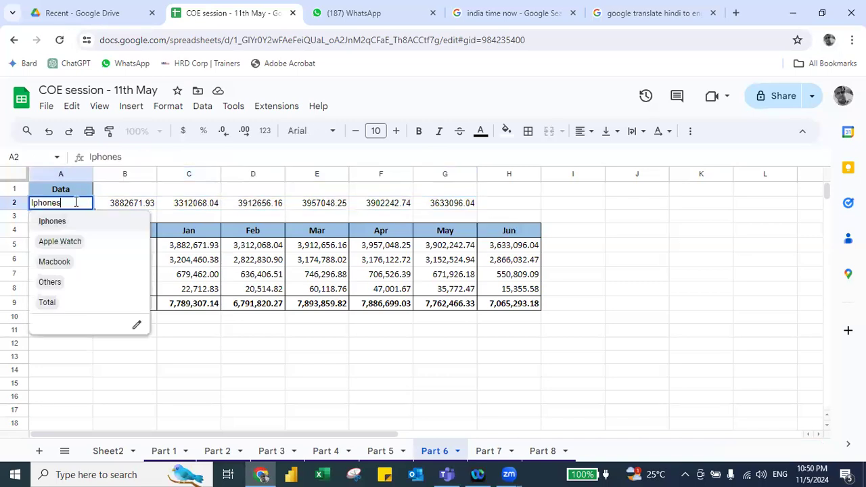
left_click(65, 283)
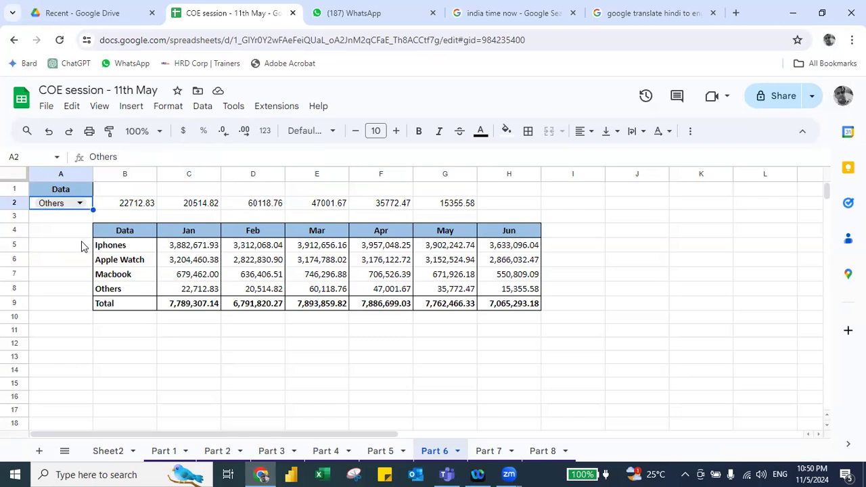
key("Right")
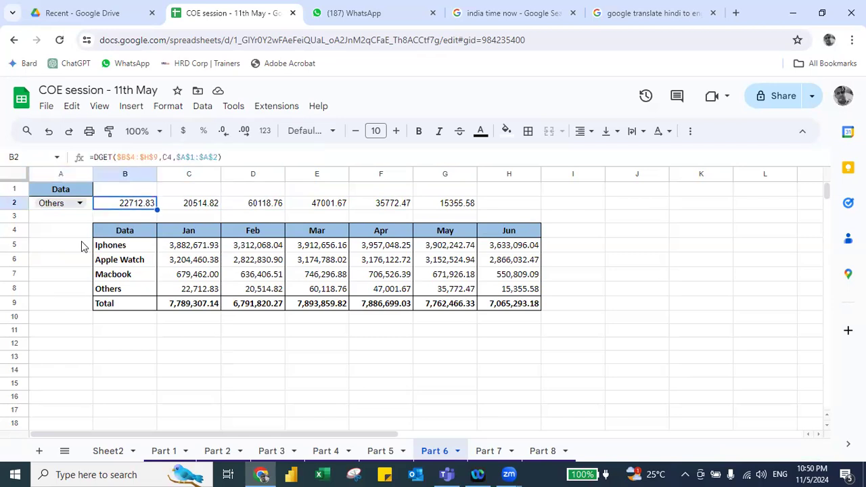
Copy the Jan to Jun headers from C4:H4 into B1:G1 above the lookup results.
left_click(201, 234)
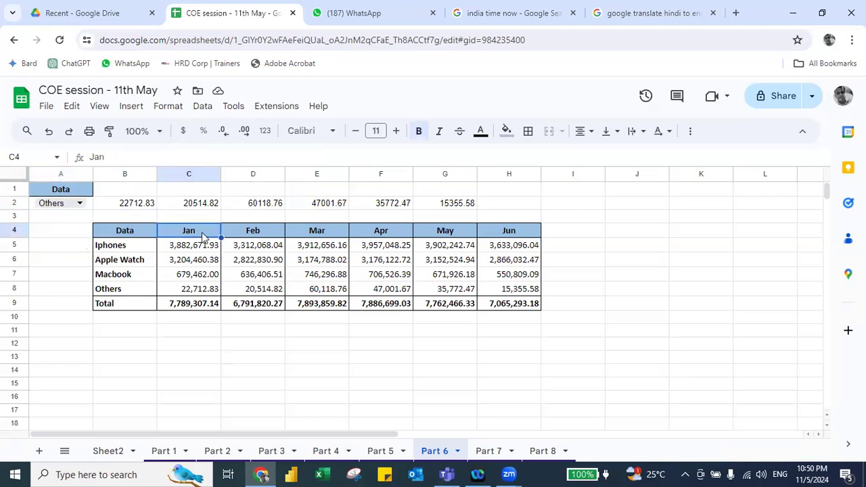
key("Up")
key("Down")
key("ctrl+shift+Right")
key("ctrl+c")
key("Left")
key("Up")
key("Up")
key("Up")
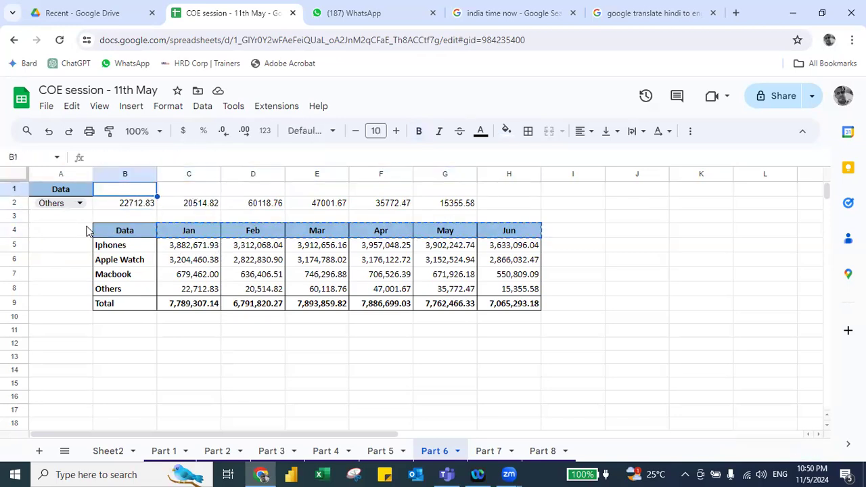
key("ctrl+v")
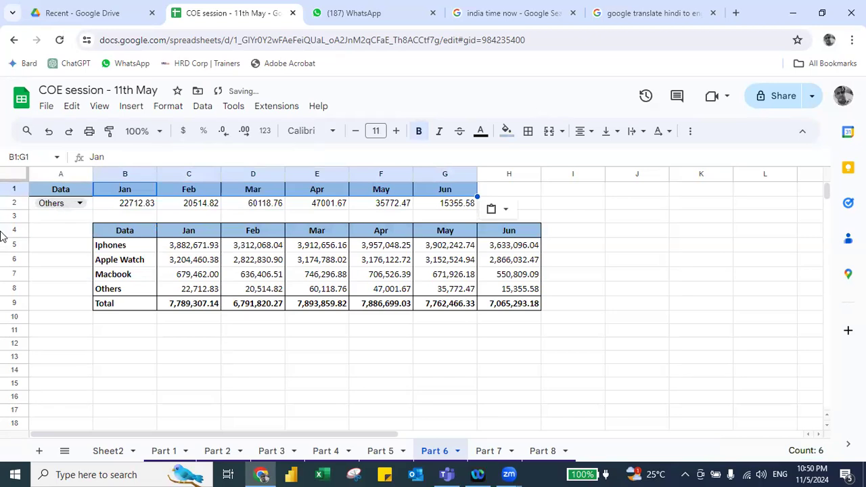
Start a replacement DGET formula in B2 with $B$4:$H$9 as its absolute database range.
key("Down")
key("Left")
key("Right")
type("=")
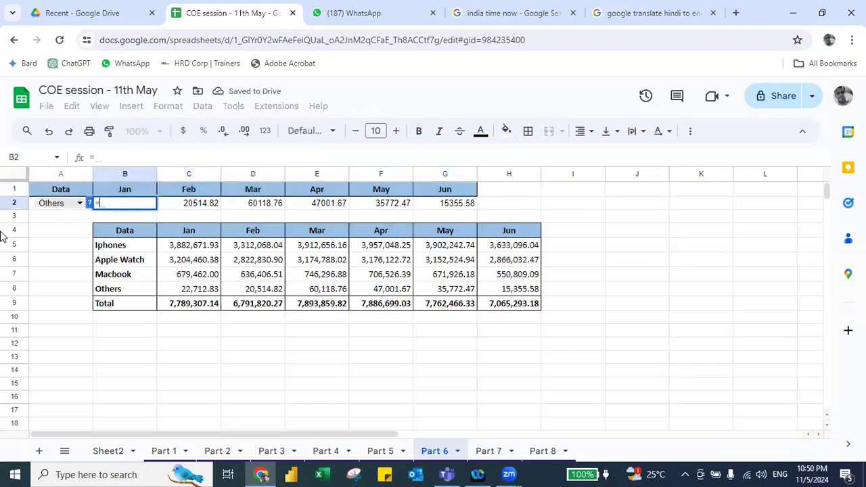
type("dge")
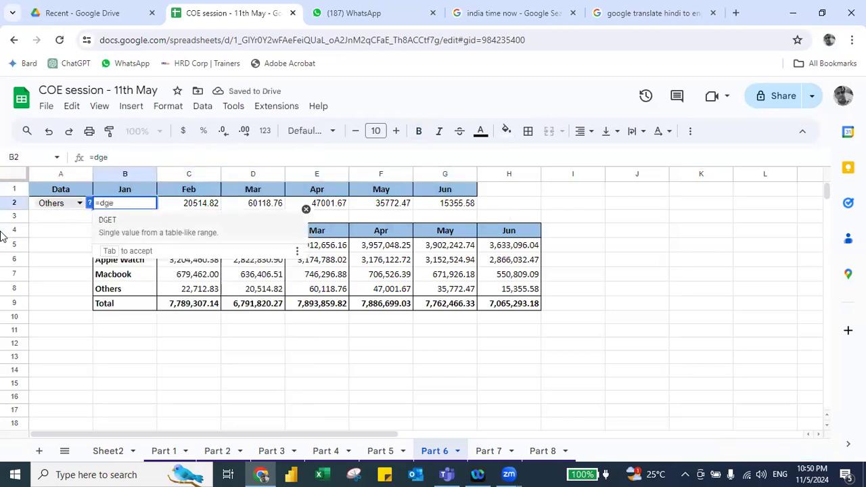
key("Tab")
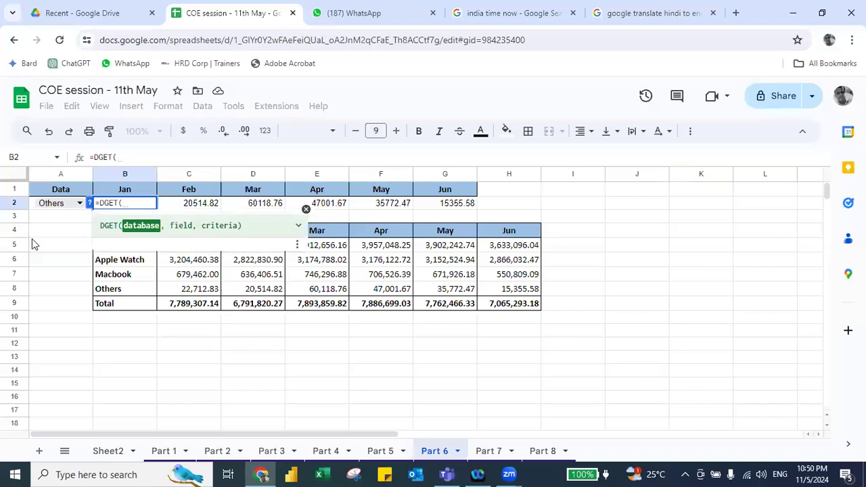
left_click(143, 233)
key("ctrl+shift+Down")
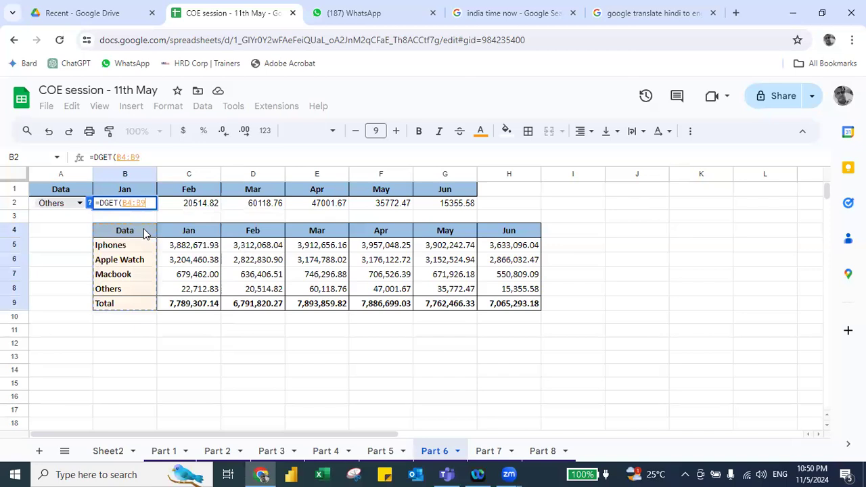
key("ctrl+shift+Right")
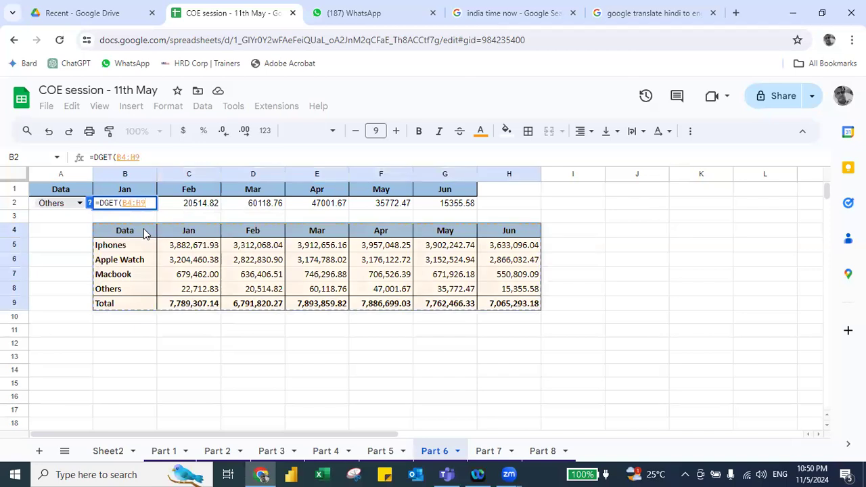
key("F4")
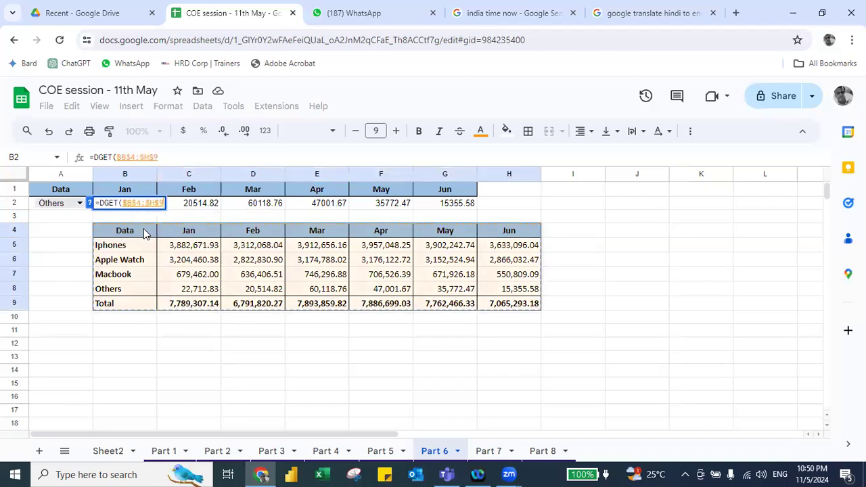
type(",")
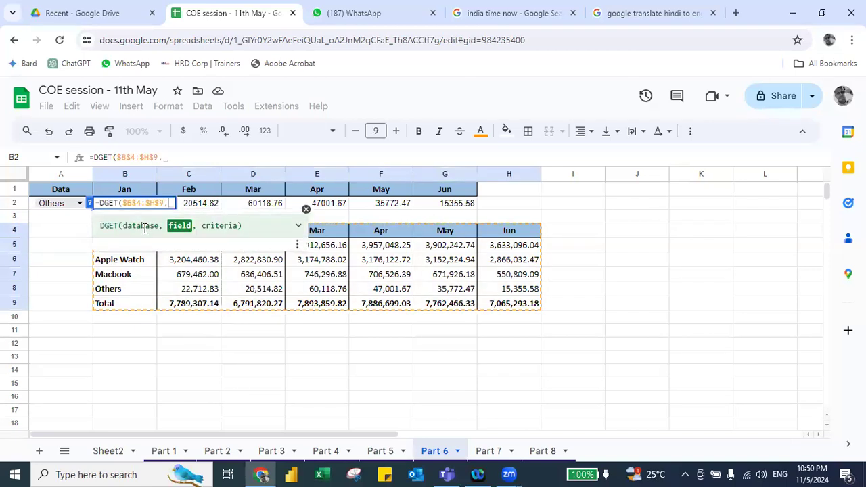
Finish the B2 formula with the Jan header B1 as a relative field and $A$1:$A$2 as the absolute criteria.
left_click(126, 189)
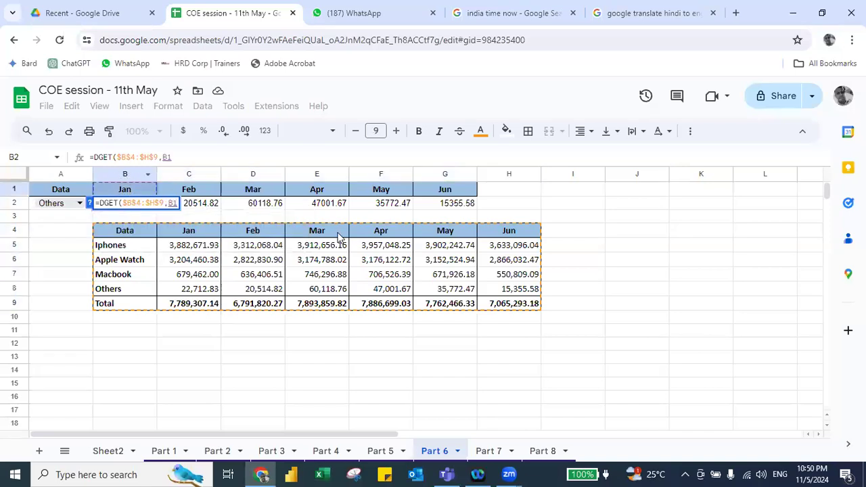
type(",")
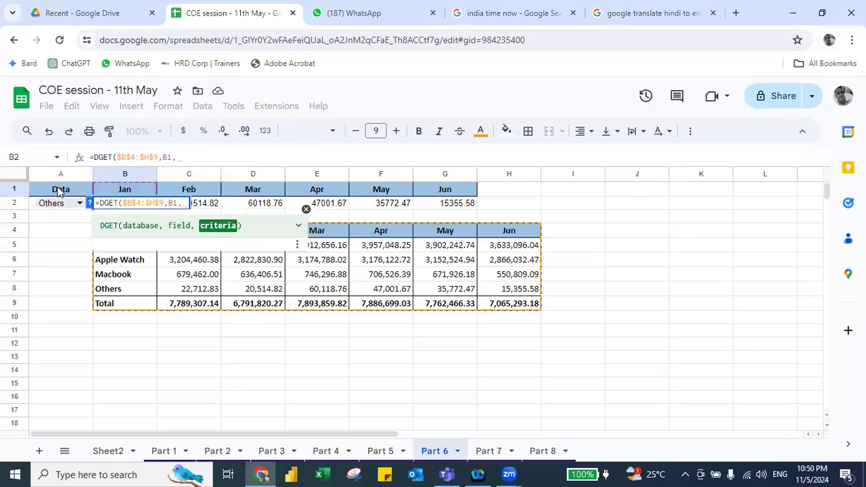
left_click_drag(60, 191, 58, 203)
key("F4")
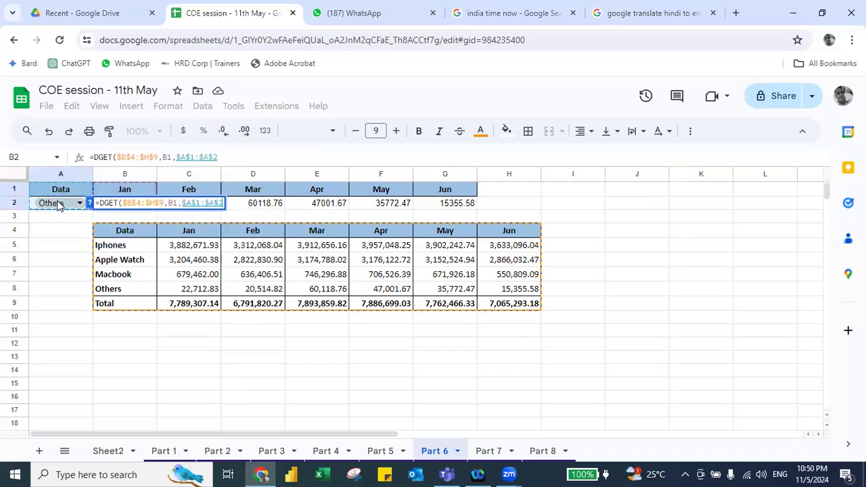
key("Return")
Copy the DGET formula that references B1 from B2 across B2:G2.
key("Up")
key("ctrl+c")
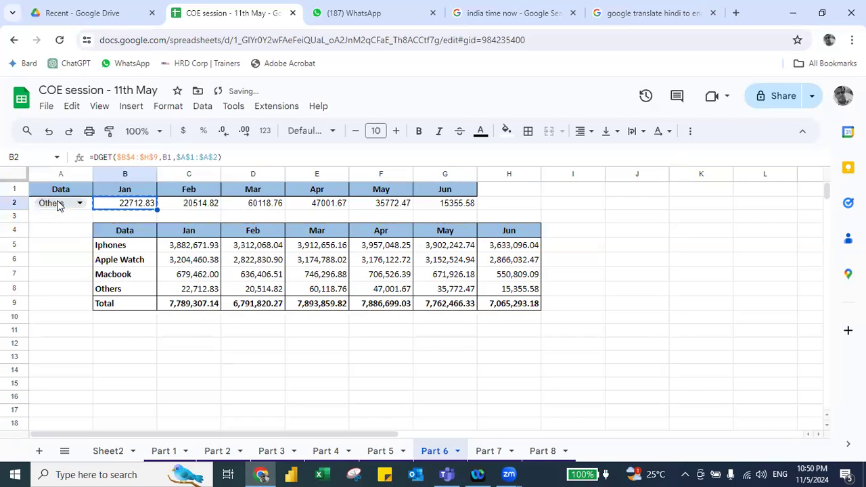
key("ctrl+shift+Right")
key("ctrl+v")
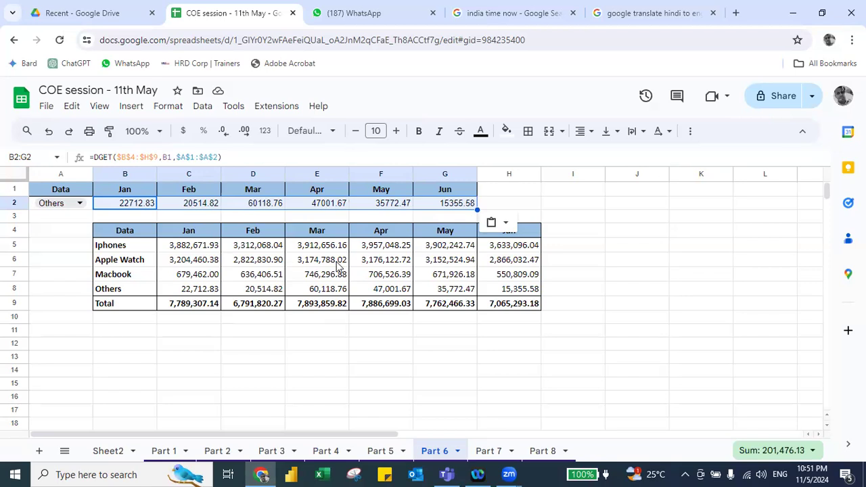
Test the lookup row by choosing Apple Watch, Others and finally Total in the A2 dropdown.
double_click(76, 203)
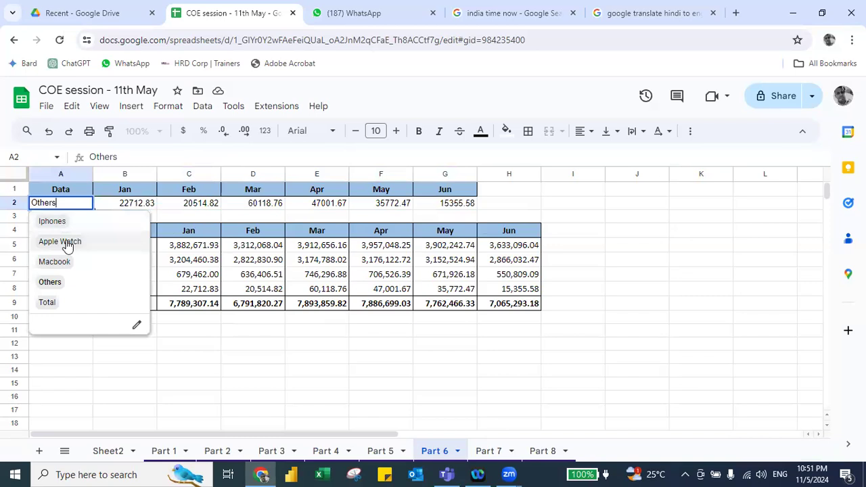
left_click(63, 241)
double_click(76, 203)
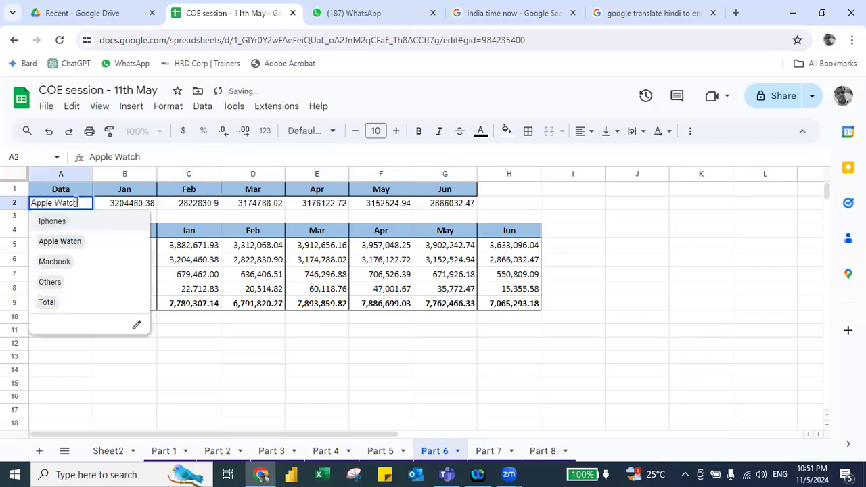
left_click(56, 287)
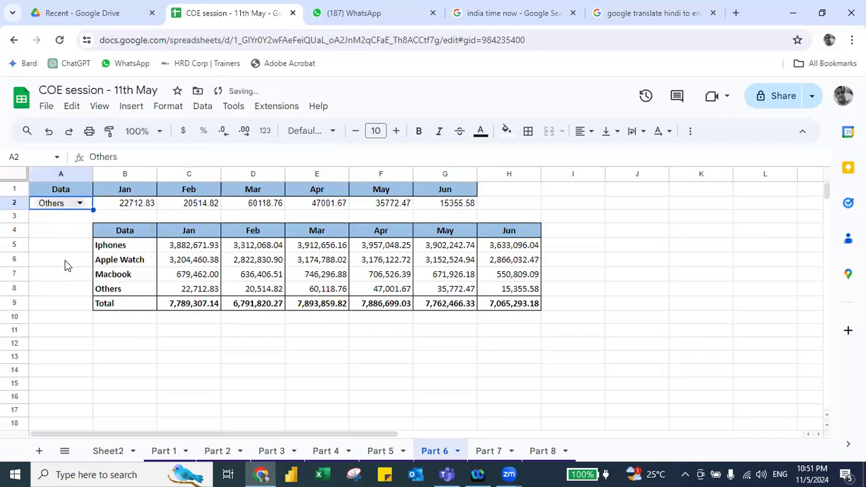
double_click(76, 203)
left_click(47, 303)
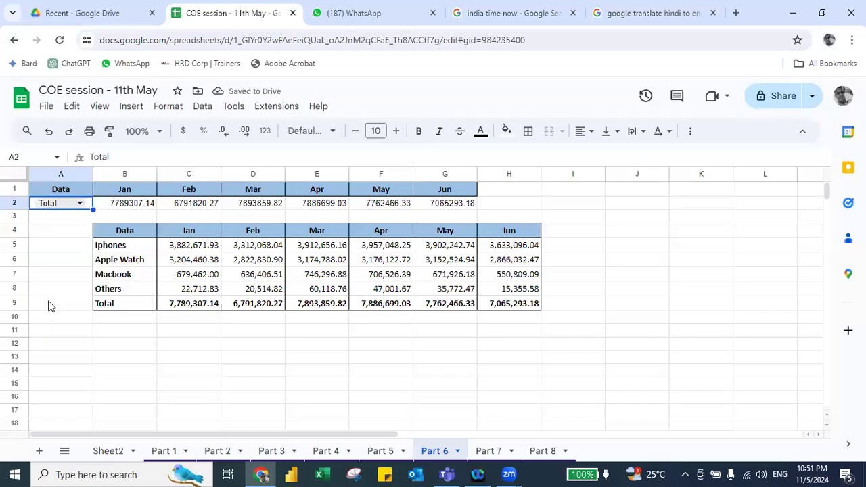
Insert a chart based on the lookup row A2:G2.
key("ctrl+shift+Right")
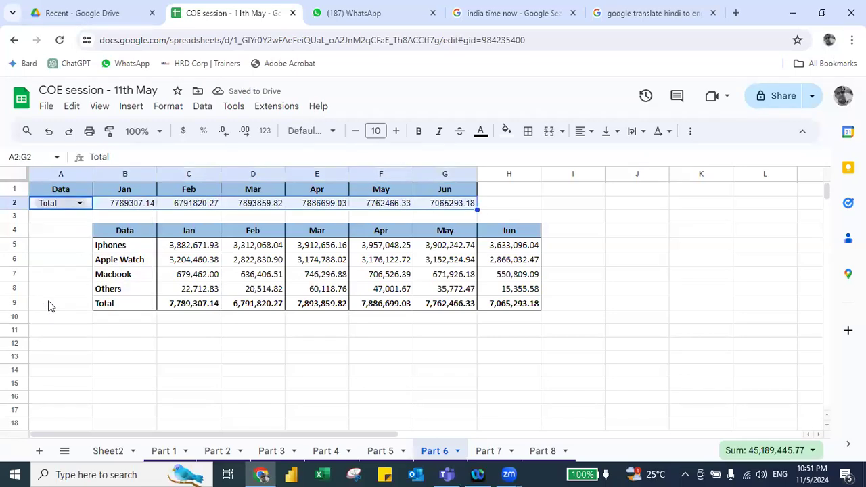
key("alt+i")
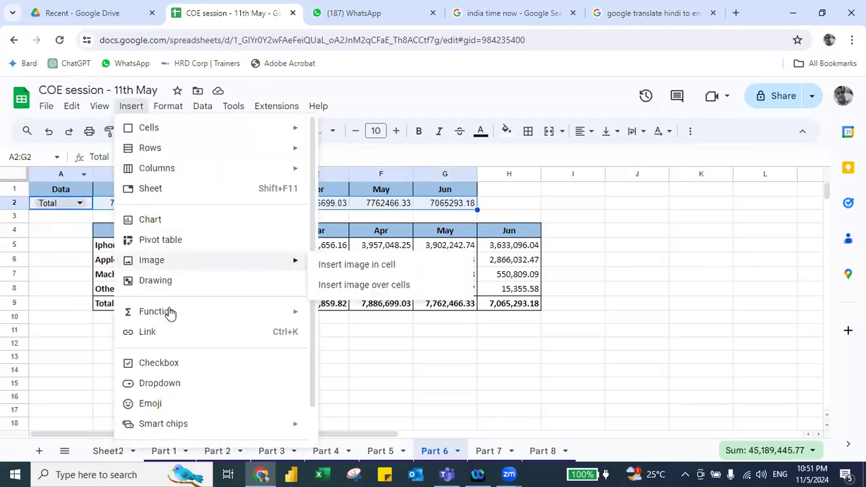
key("Escape")
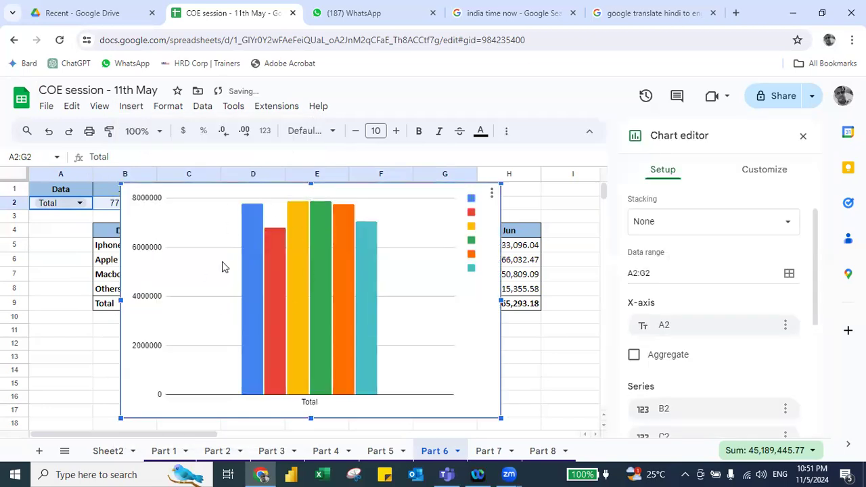
Switch rows and columns in the chart's setup so the monthly values form a single series.
left_click(772, 177)
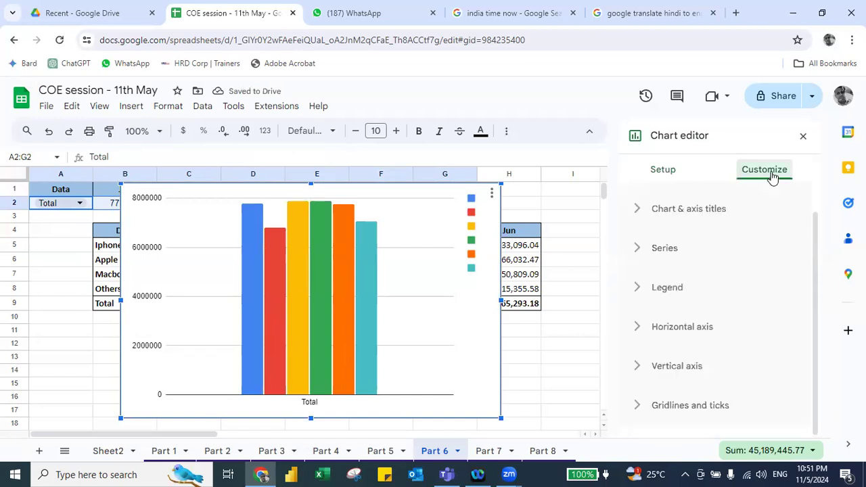
left_click(667, 171)
scroll(703, 311, "down", 2)
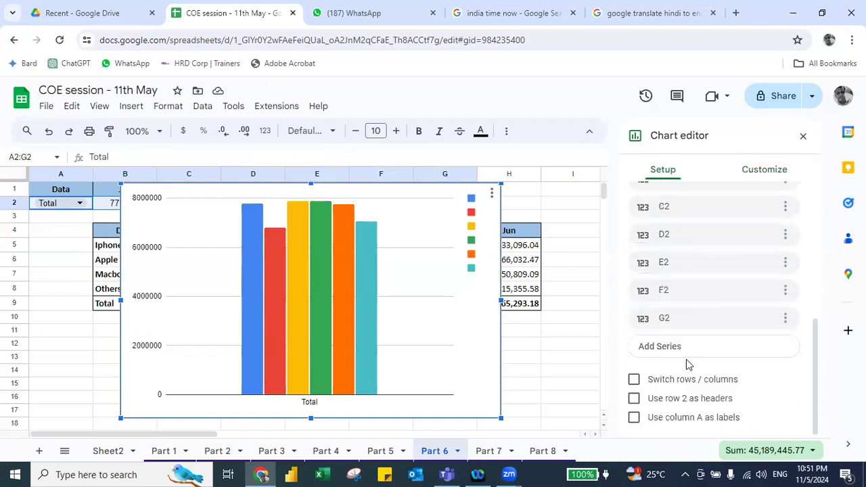
left_click(673, 381)
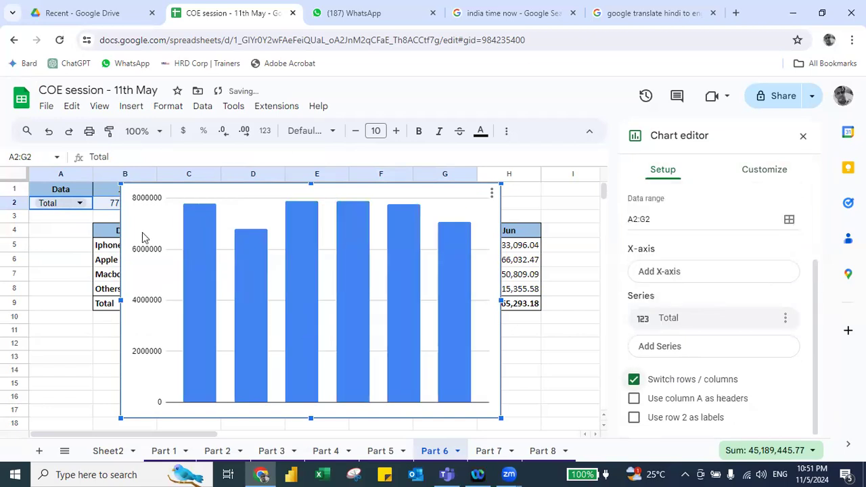
Try using the month headers B1:G1 as the chart's x-axis range.
left_click(662, 271)
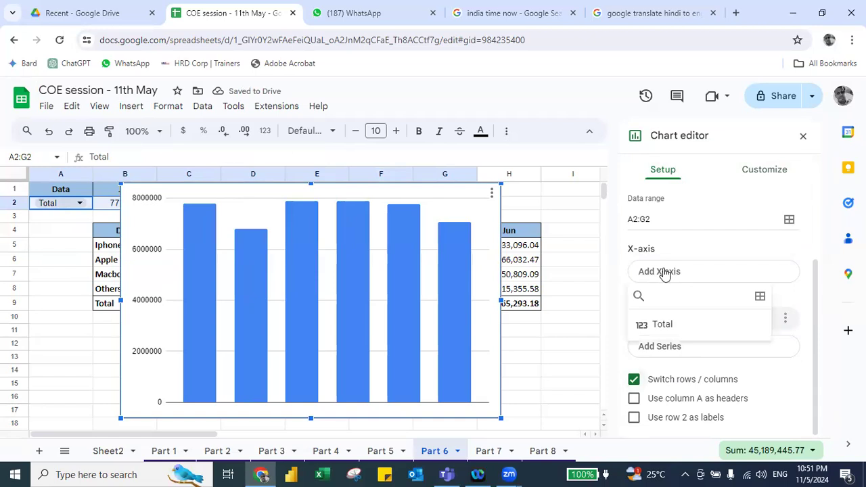
left_click(761, 298)
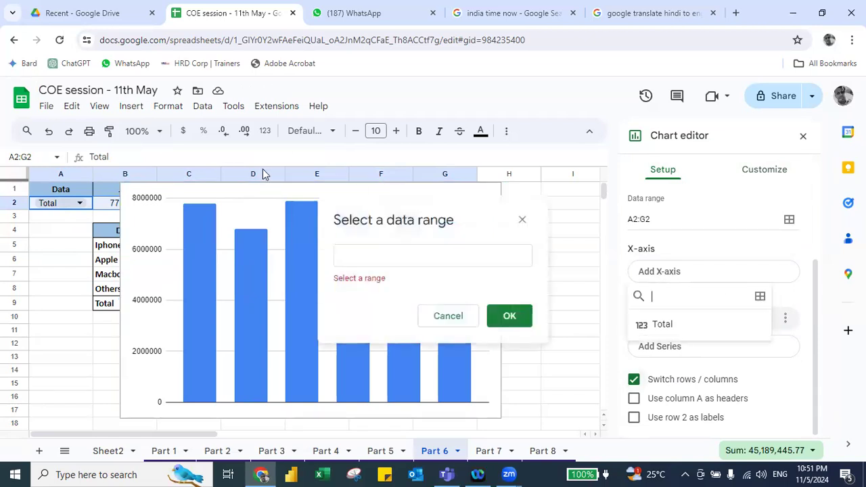
left_click(103, 195)
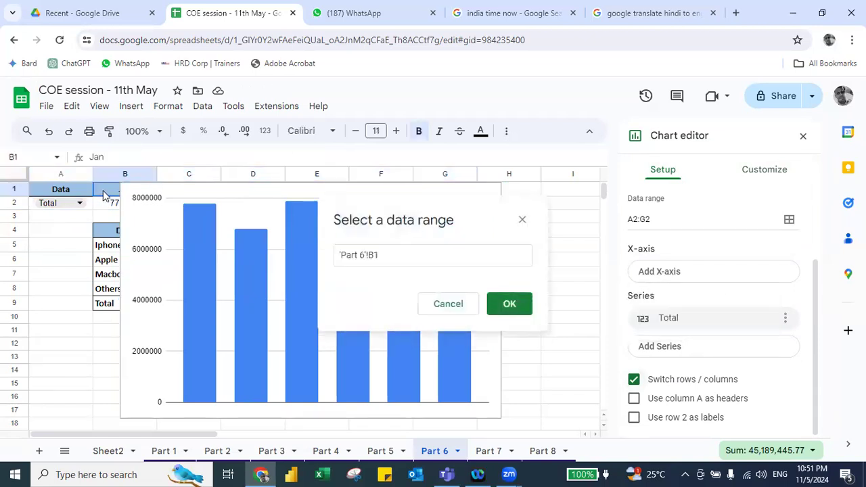
key("ctrl+shift+Right")
key("Return")
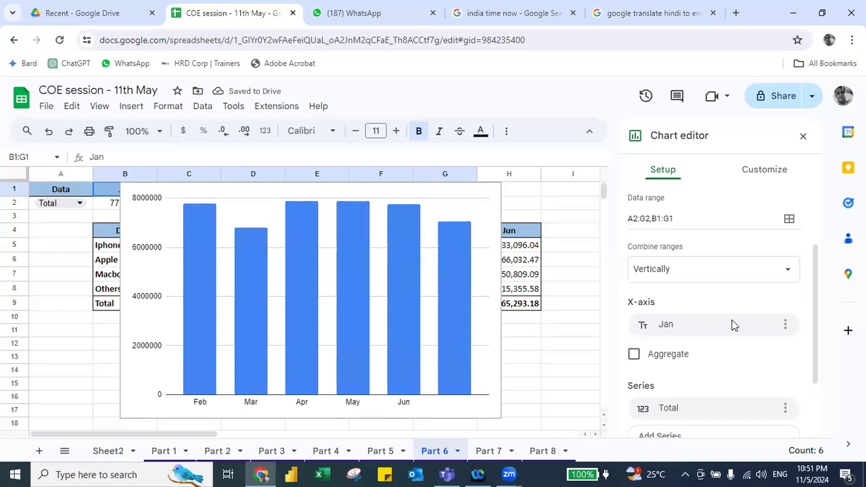
left_click(784, 324)
left_click(678, 365)
left_click(678, 365)
left_click(680, 369)
scroll(679, 365, "down", 2)
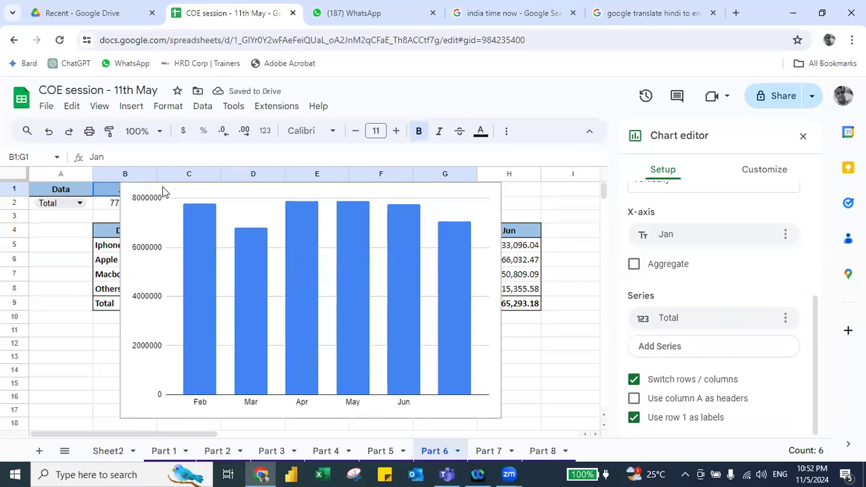
Move the chart just below the header row and replace its x-axis range with A1:G1.
left_click(126, 206)
left_click_drag(134, 196, 136, 214)
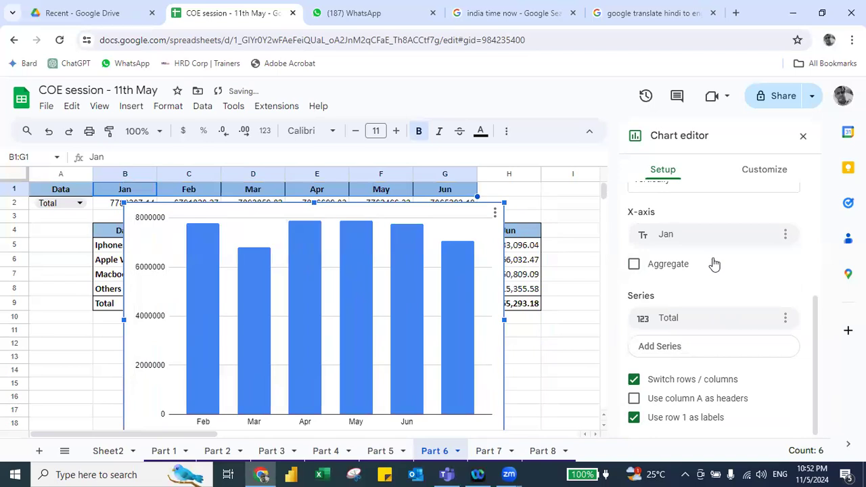
left_click(784, 237)
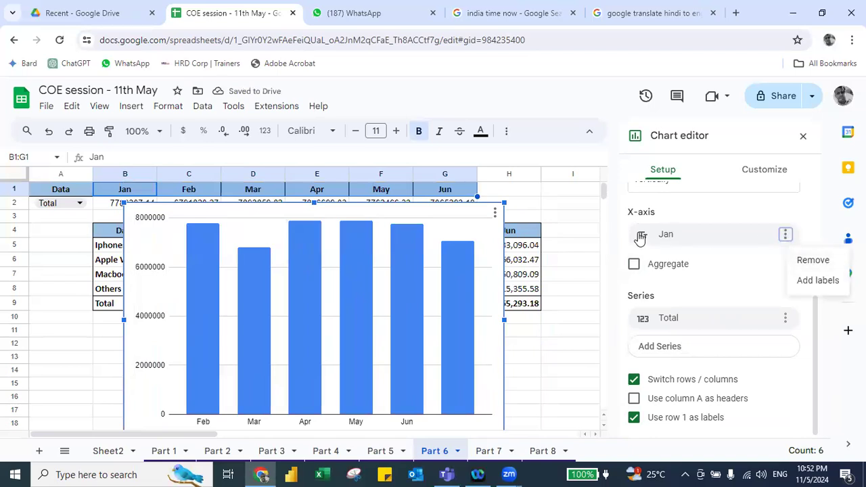
left_click(811, 260)
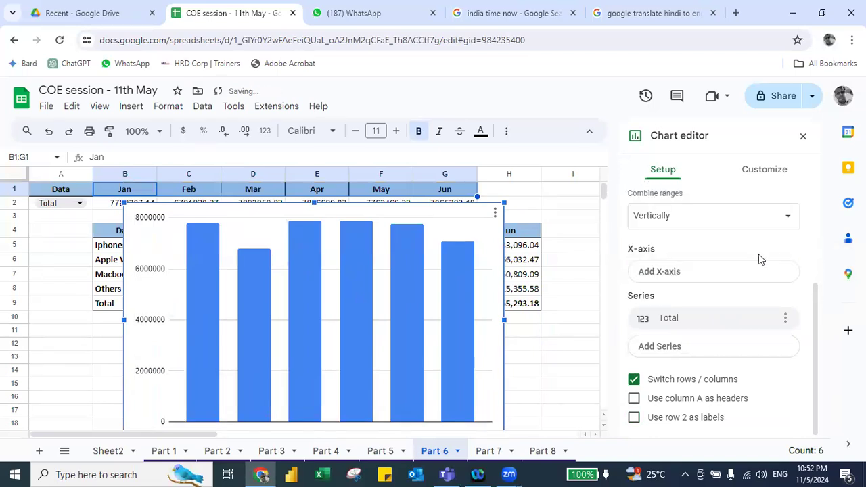
left_click(737, 276)
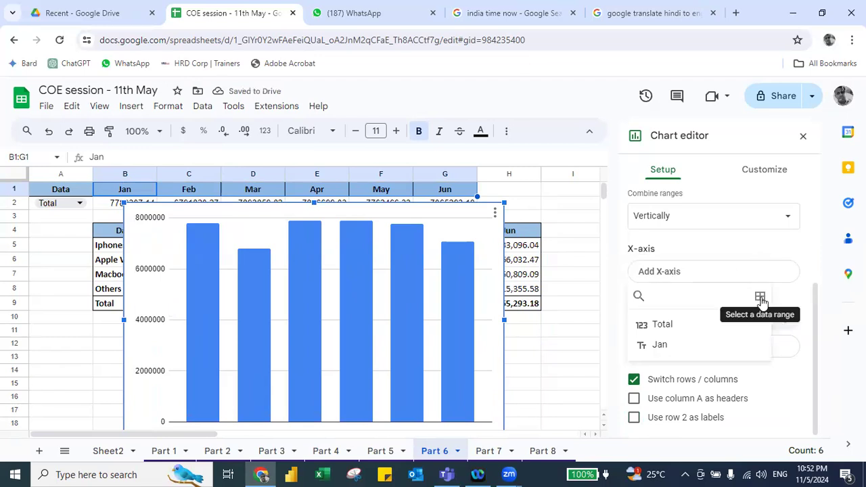
left_click(759, 298)
left_click(60, 190)
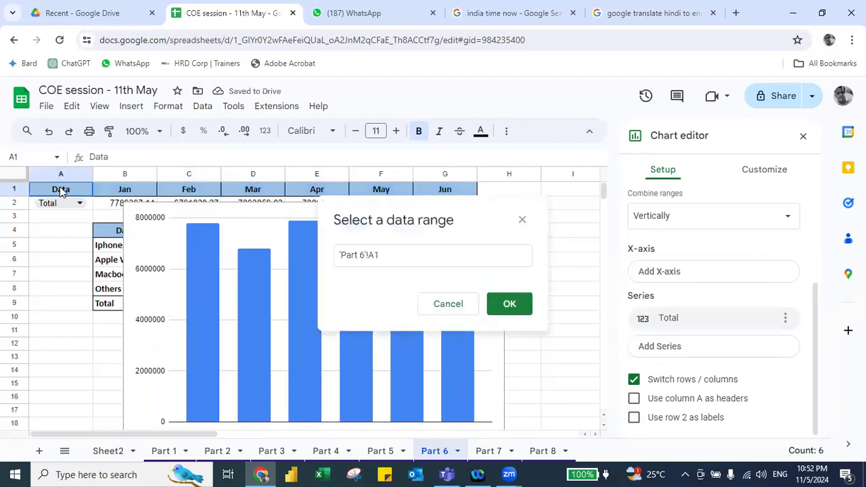
key("ctrl+shift+Right")
key("Return")
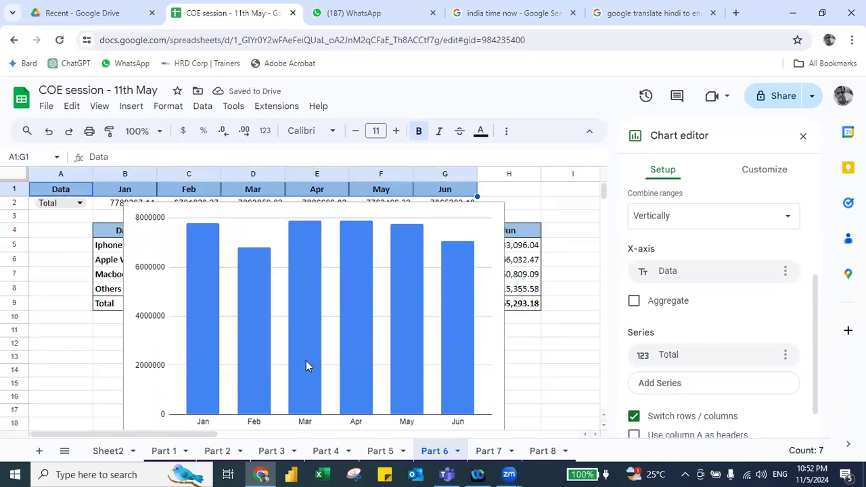
Test the chart by choosing Iphones, Macbook and finally Others in the A2 dropdown.
left_click(69, 201)
left_click(52, 223)
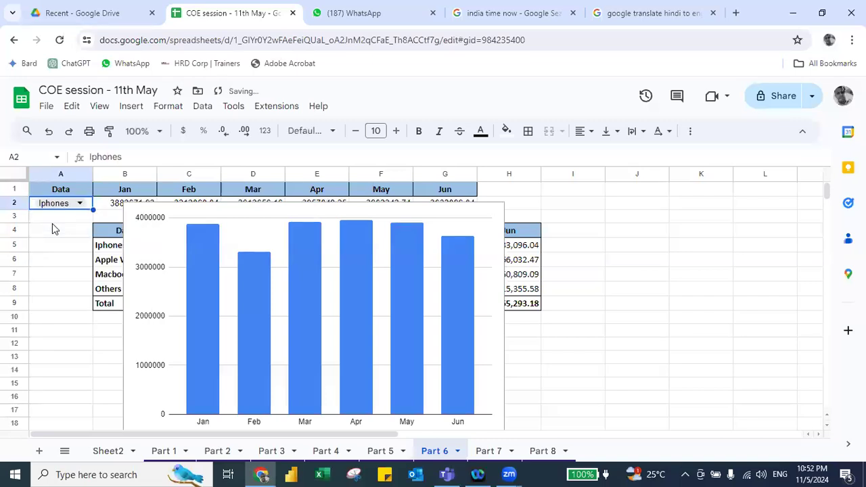
double_click(74, 201)
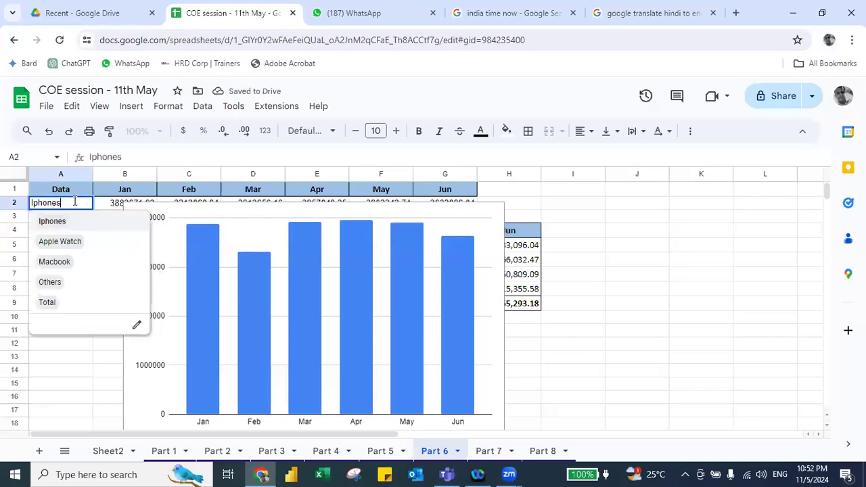
left_click(59, 263)
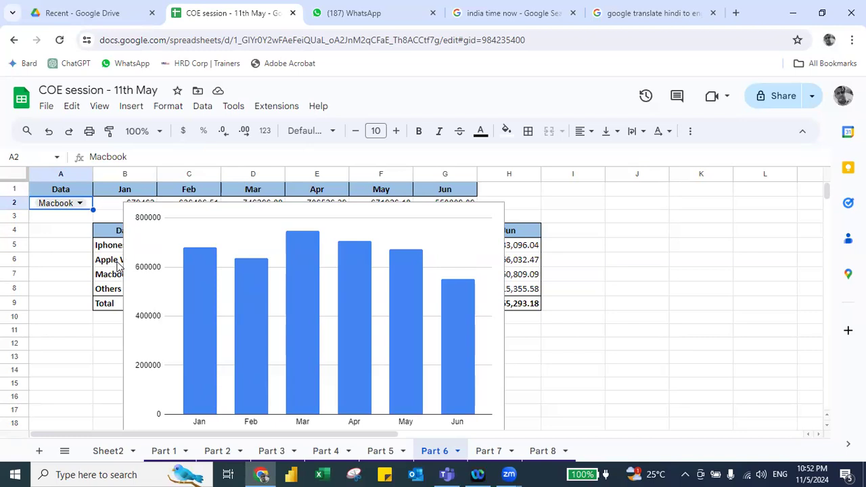
left_click(79, 204)
left_click(49, 285)
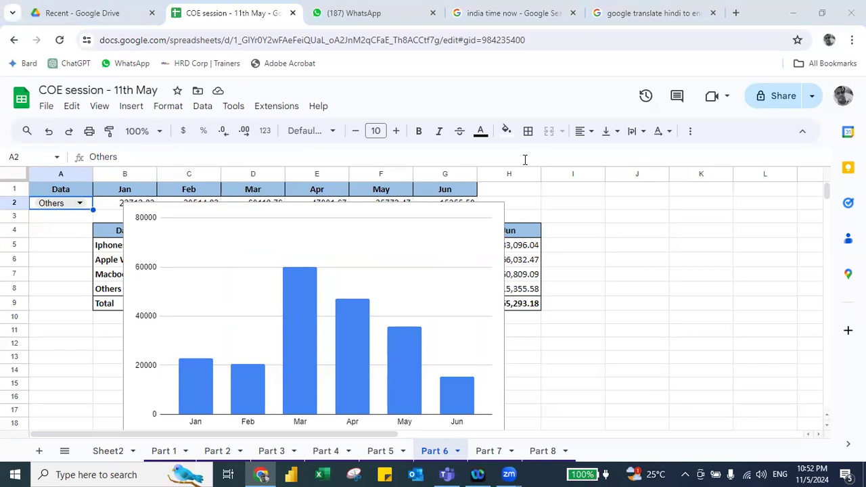
Reopen the chart for editing and turn on minor gridlines for its vertical axis.
left_click(490, 238)
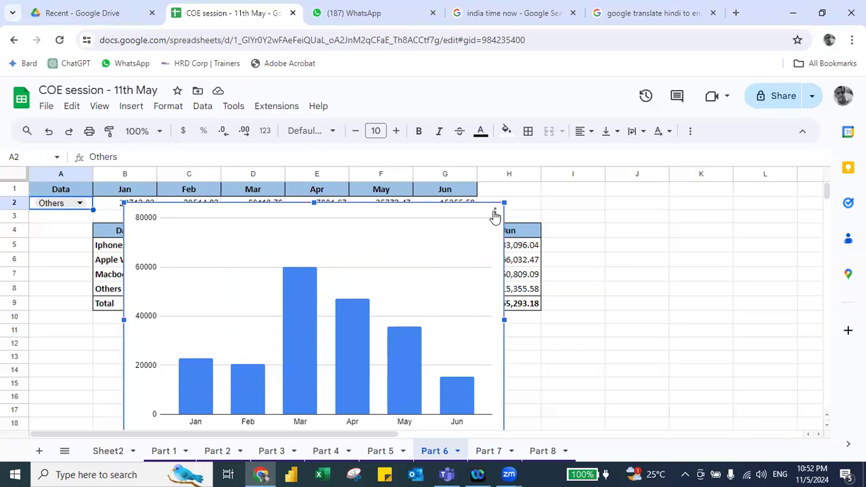
left_click(494, 212)
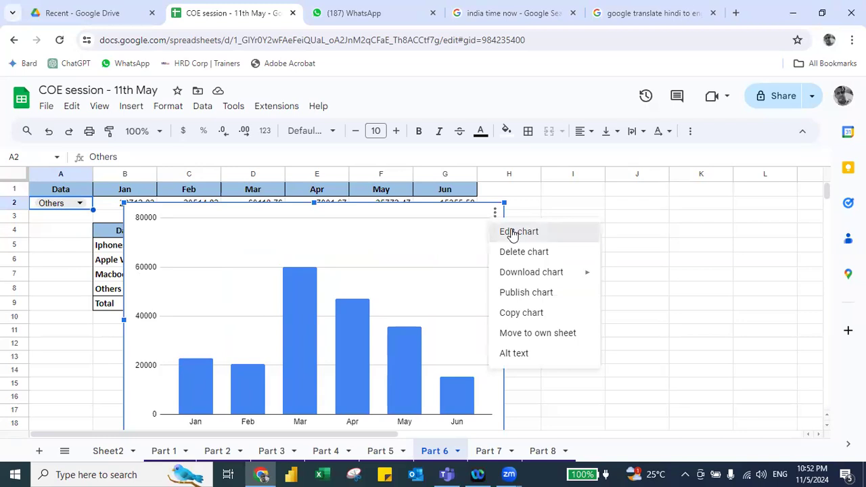
left_click(507, 231)
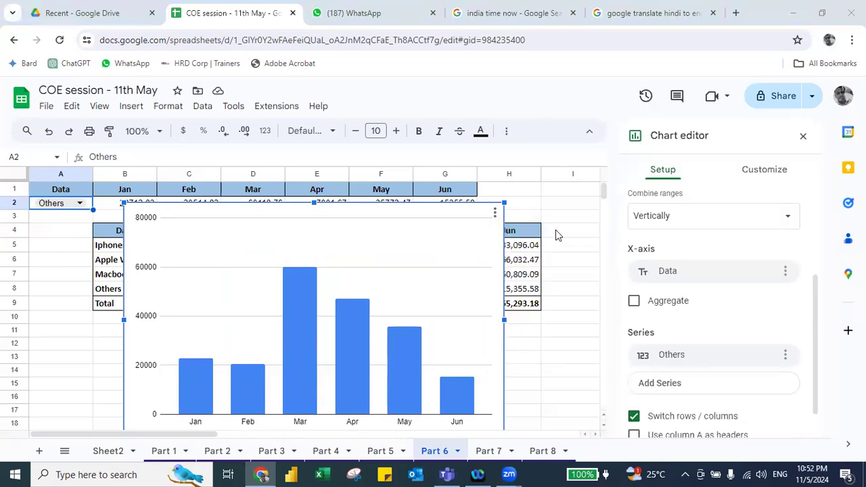
scroll(680, 340, "down", 1)
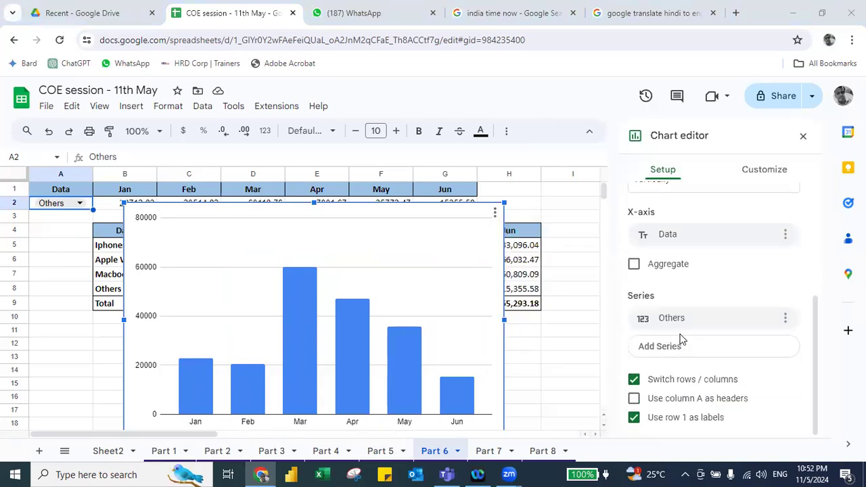
left_click(764, 170)
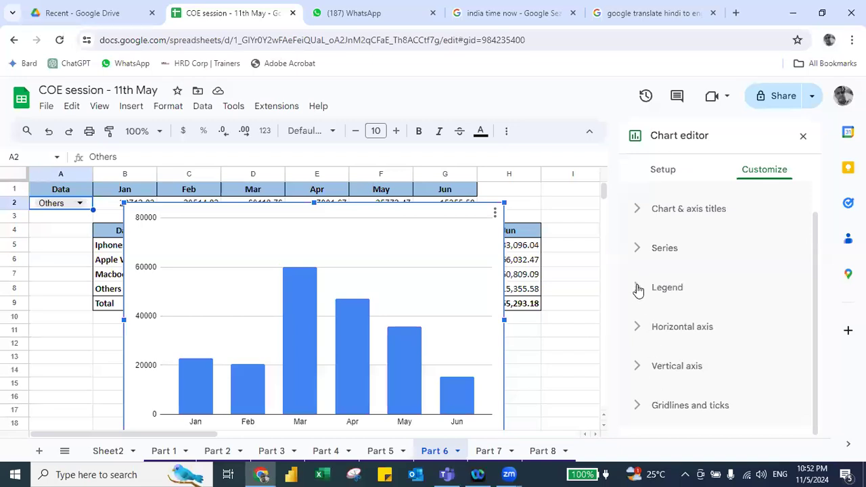
left_click(642, 406)
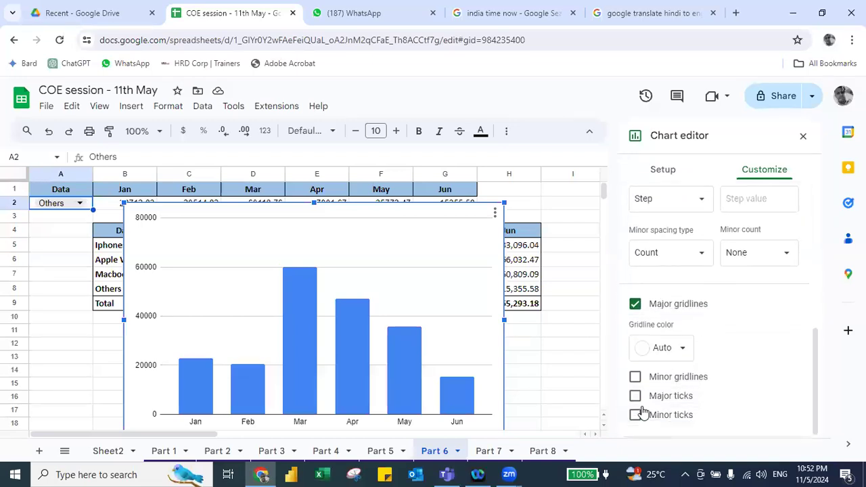
scroll(711, 274, "up", 2)
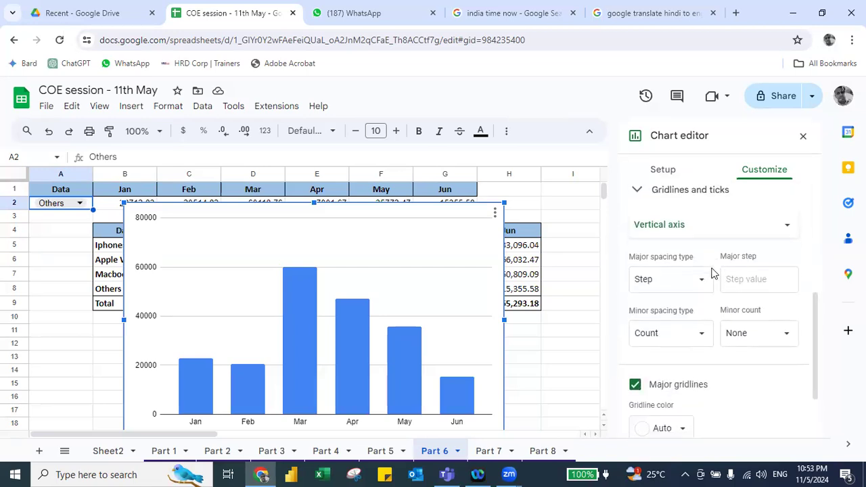
scroll(711, 273, "down", 1)
left_click(680, 347)
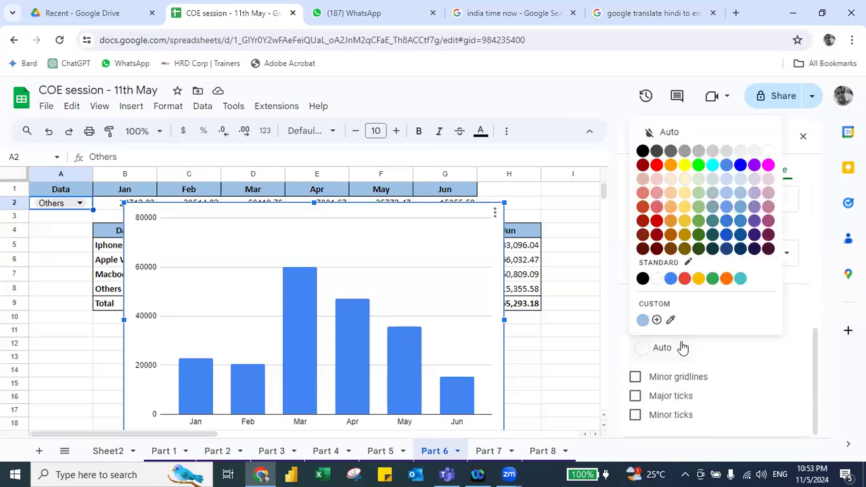
left_click(716, 374)
scroll(716, 374, "up", 5)
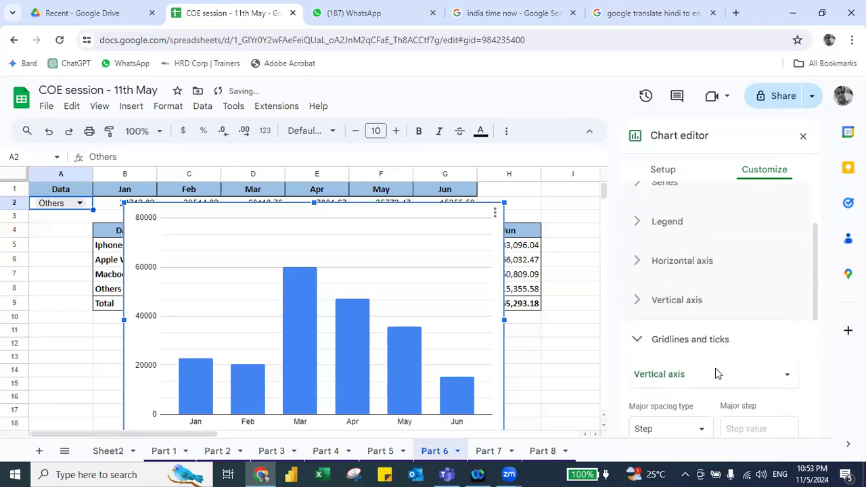
Add data labels of type Value to the chart's series and position them at Outside end.
scroll(714, 371, "up", 2)
left_click(643, 275)
scroll(643, 275, "down", 4)
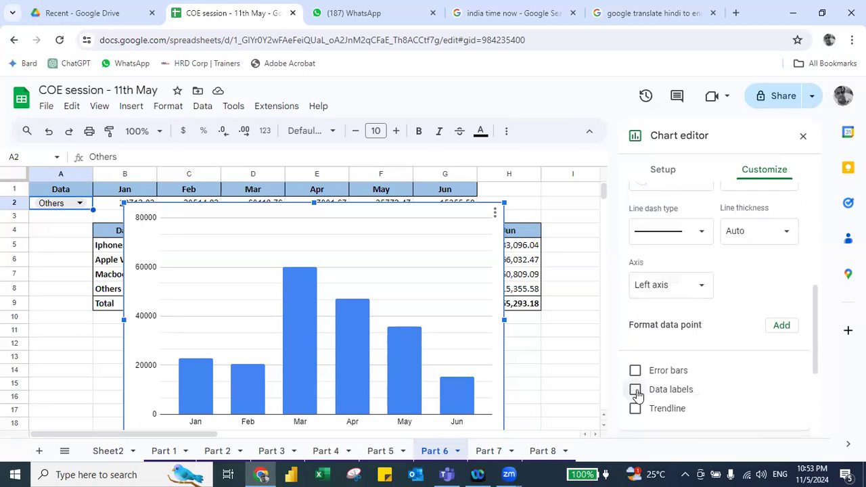
left_click(635, 390)
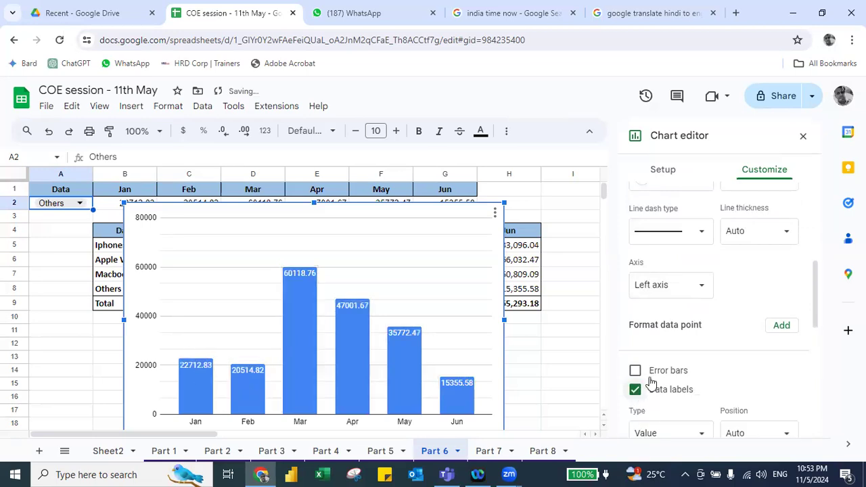
scroll(651, 384, "down", 2)
left_click(696, 332)
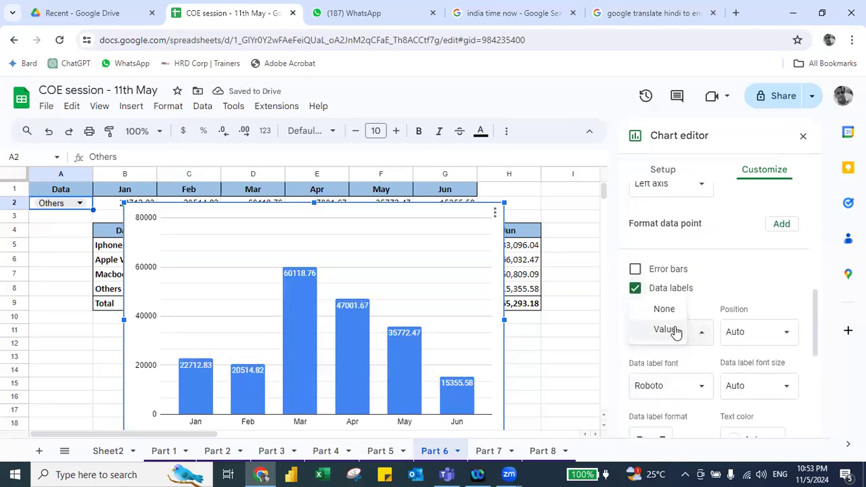
left_click(667, 330)
left_click(771, 345)
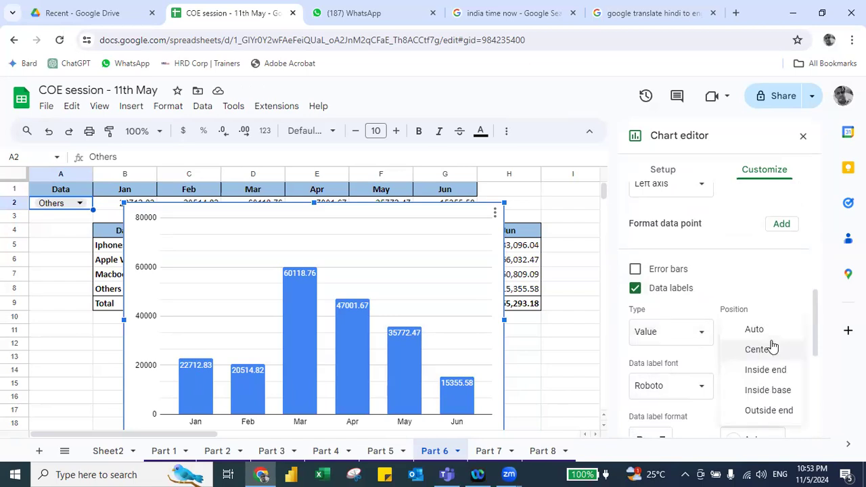
left_click(767, 409)
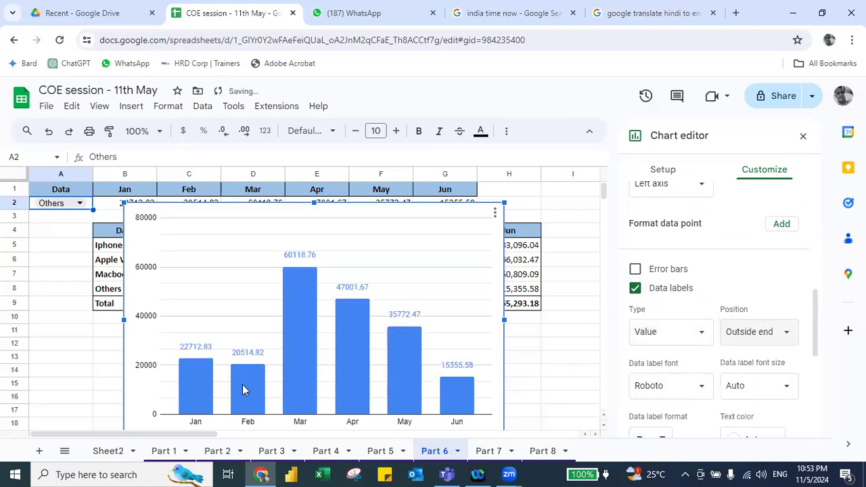
Apply the Accounting number format to the lookup results in B2:G2.
left_click(107, 207)
key("ctrl+shift+Right")
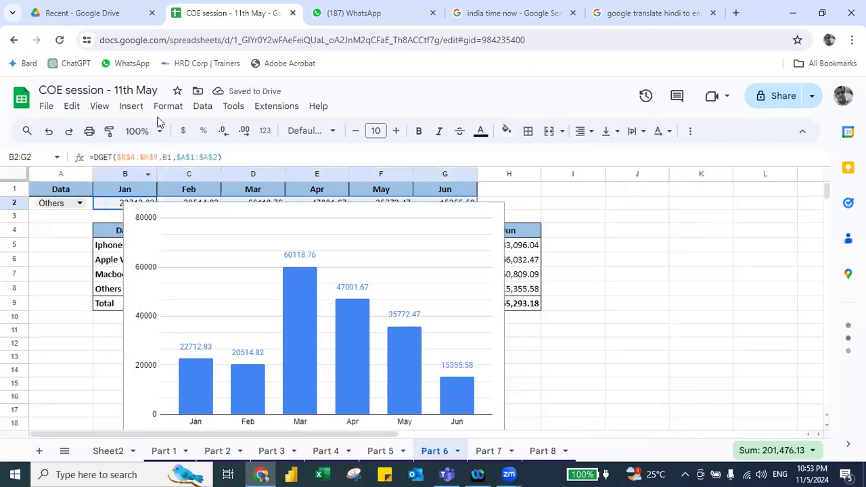
left_click(168, 106)
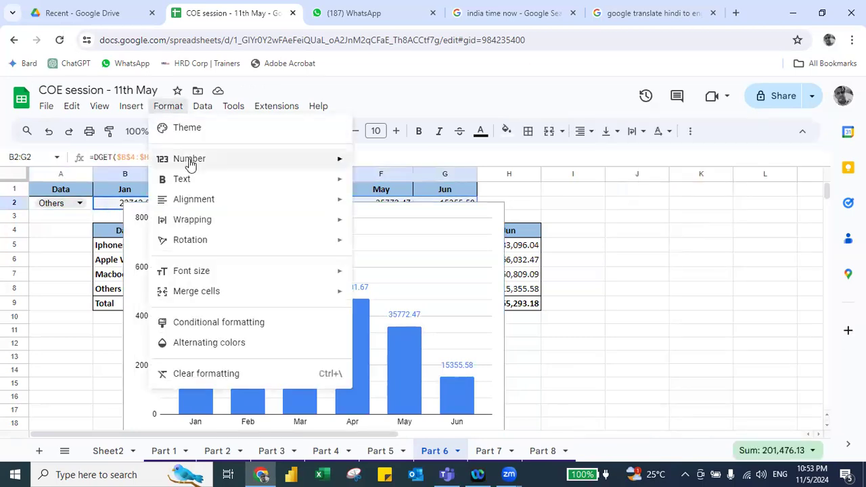
mouse_move(310, 158)
left_click(386, 160)
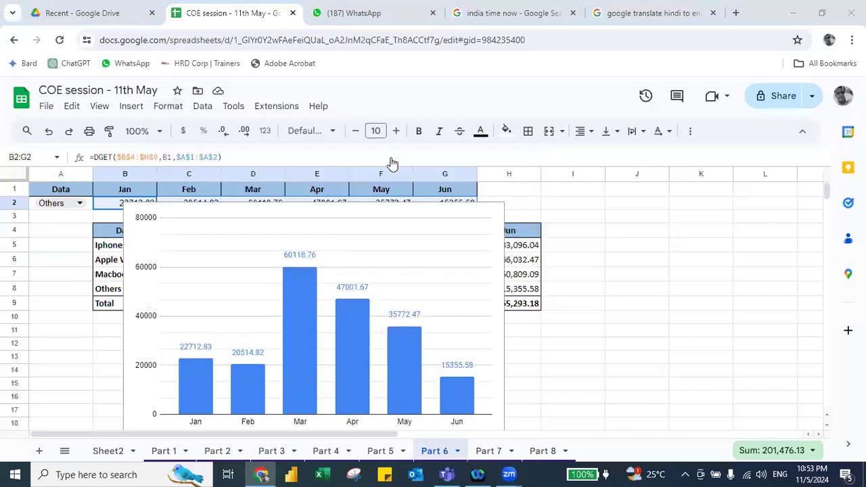
key("alt+i")
key("alt+o")
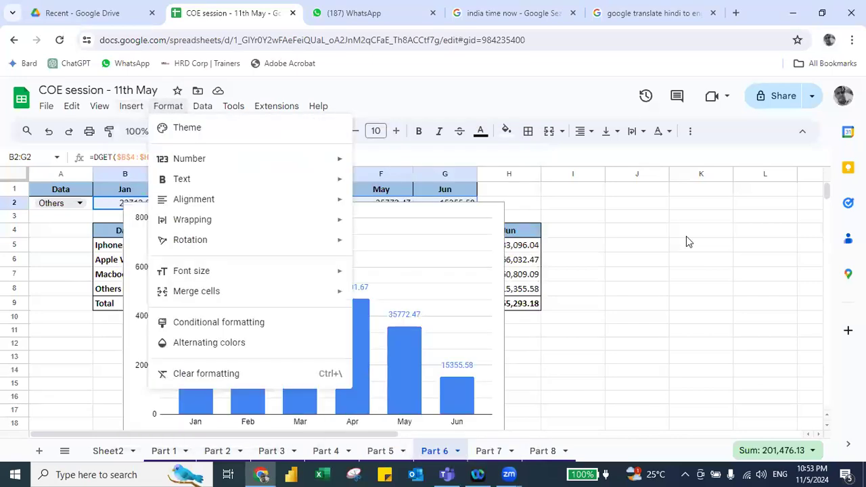
key("alt+o")
key("alt+o")
key("alt+o")
key("alt+o")
mouse_move(200, 159)
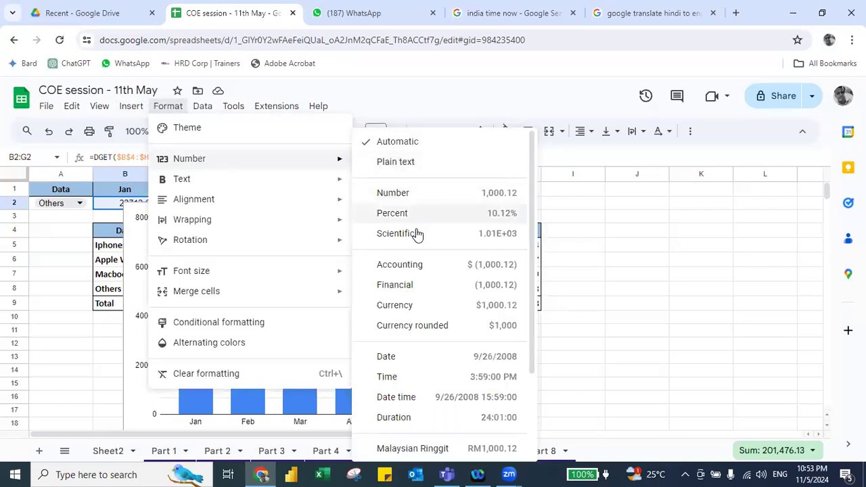
left_click(403, 267)
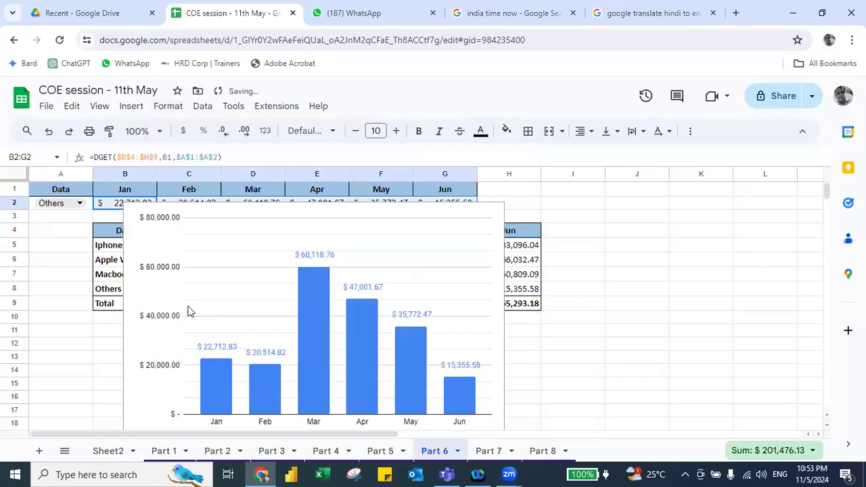
Choose Iphones in the A2 dropdown and widen the chart to the right into column I.
left_click(73, 204)
left_click(62, 228)
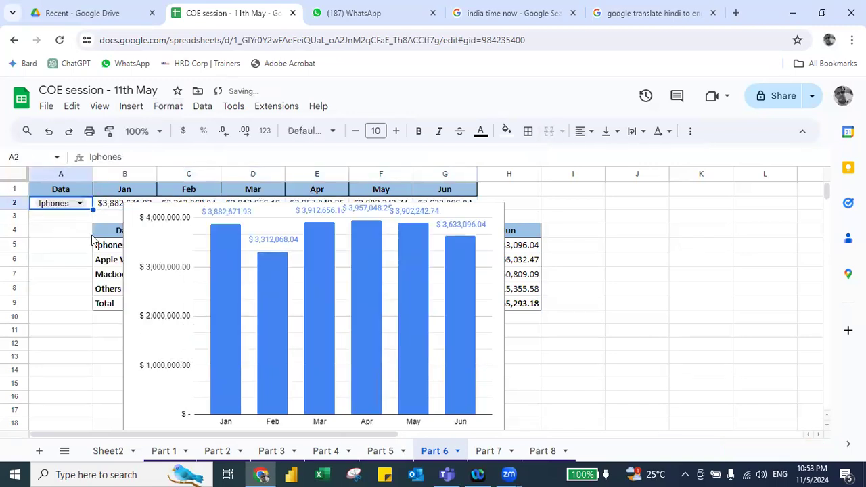
left_click(493, 415)
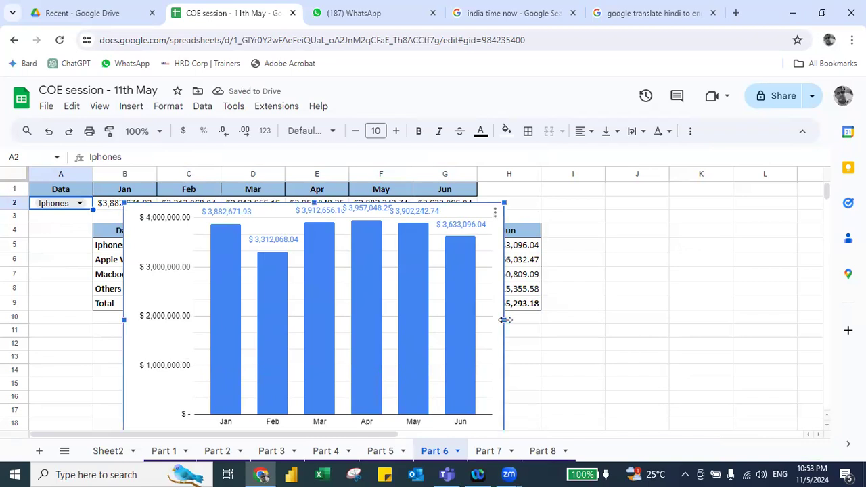
left_click_drag(505, 319, 576, 328)
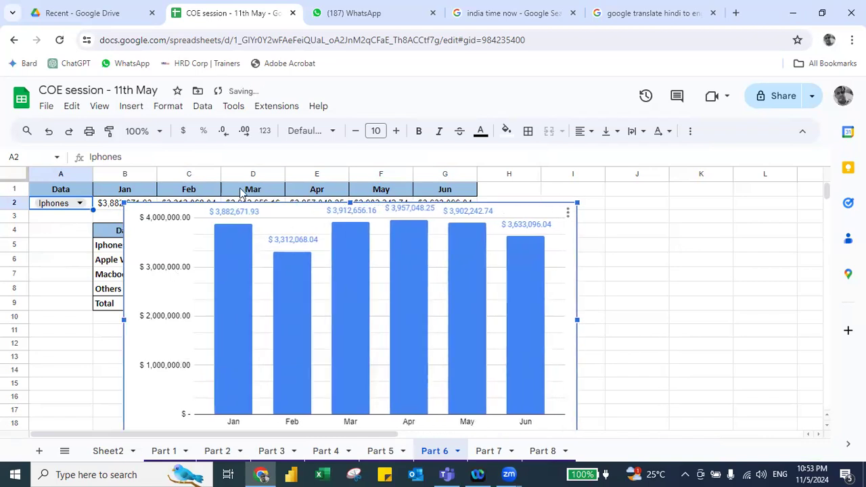
Reopen the chart for editing and turn off the major and minor gridlines of its vertical axis.
left_click(568, 213)
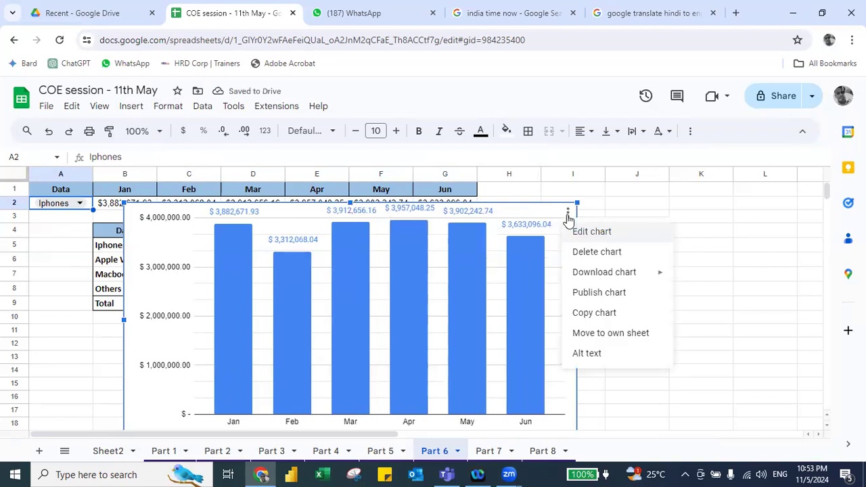
left_click(570, 233)
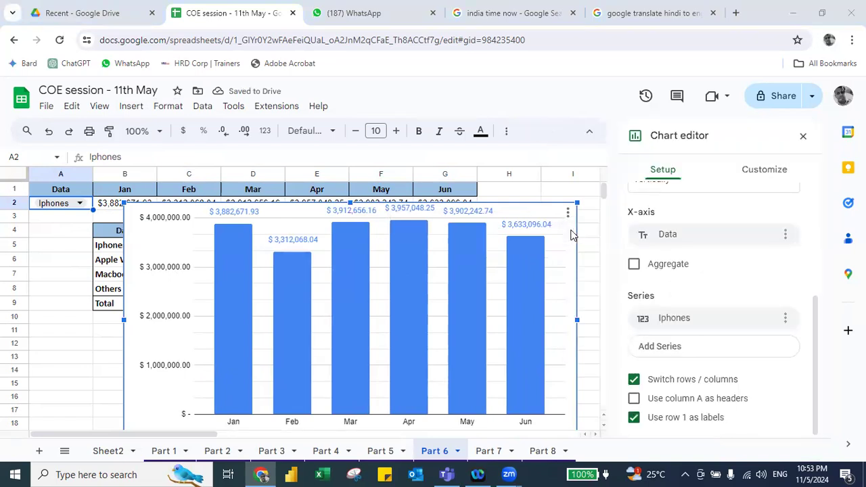
left_click(763, 169)
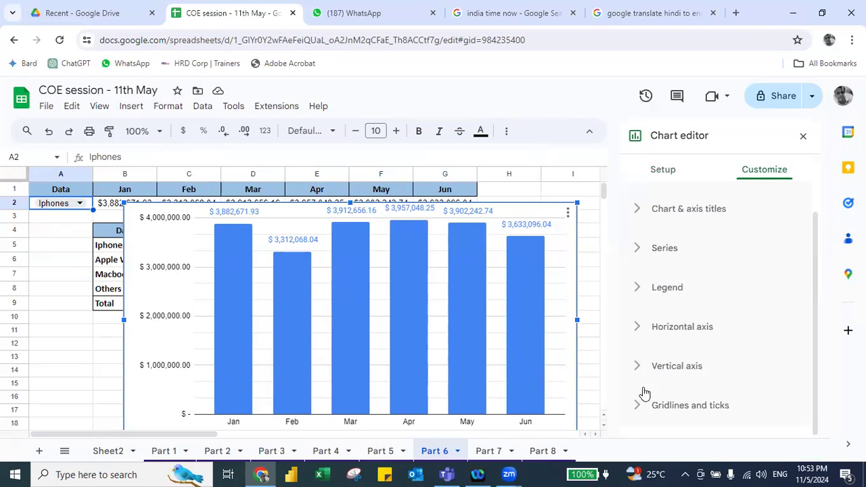
left_click(642, 407)
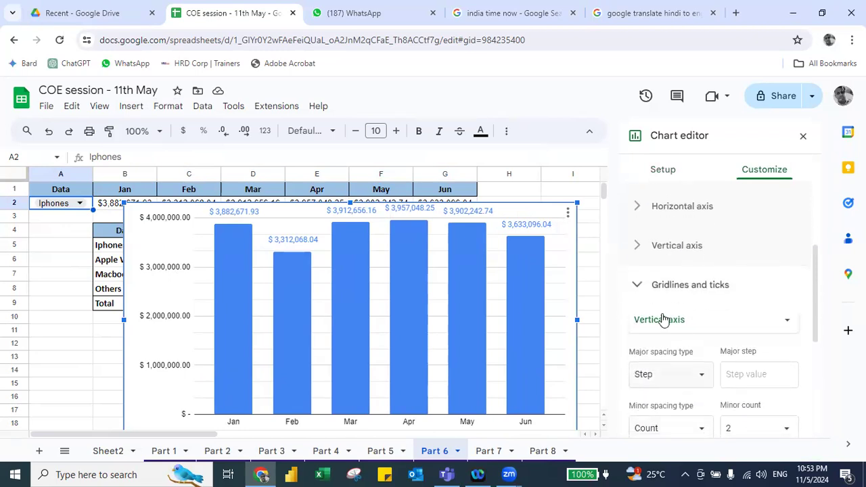
scroll(693, 389, "down", 3)
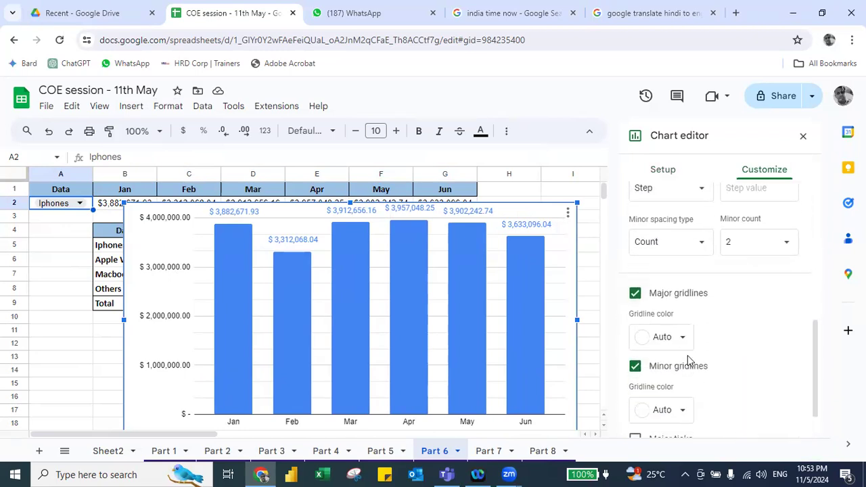
left_click(635, 292)
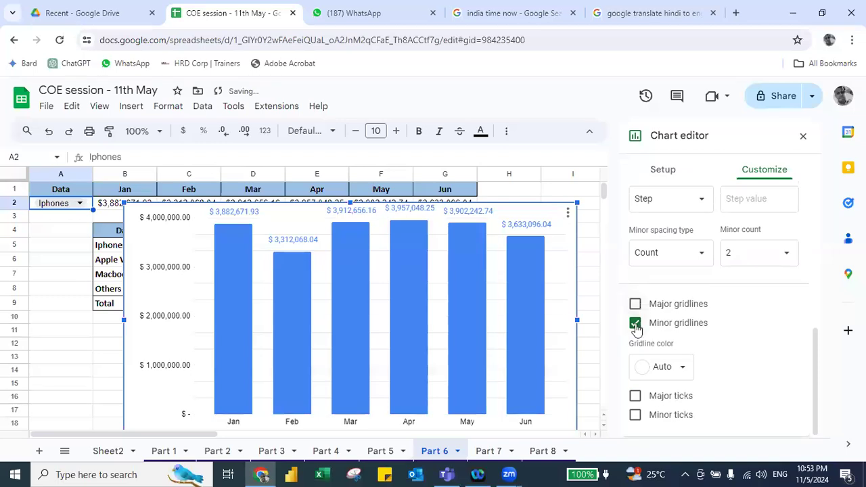
left_click(635, 324)
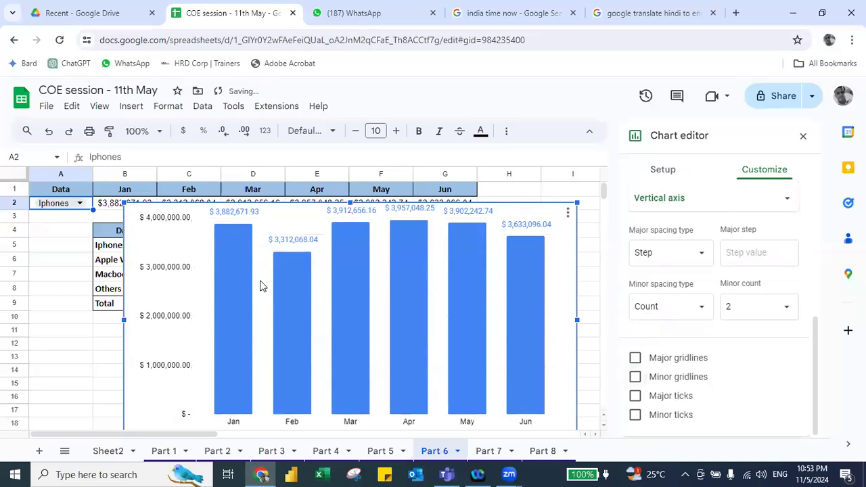
left_click(700, 198)
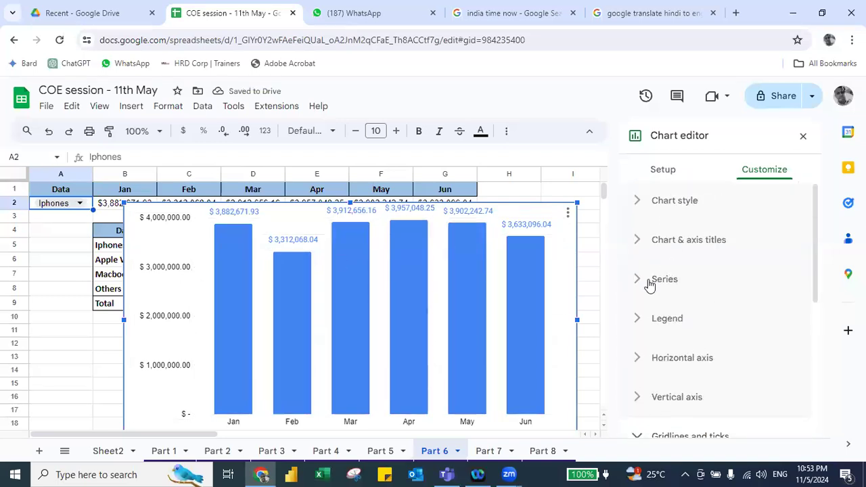
Change the fill color of the chart's Iphones series to the standard yellow.
left_click(637, 289)
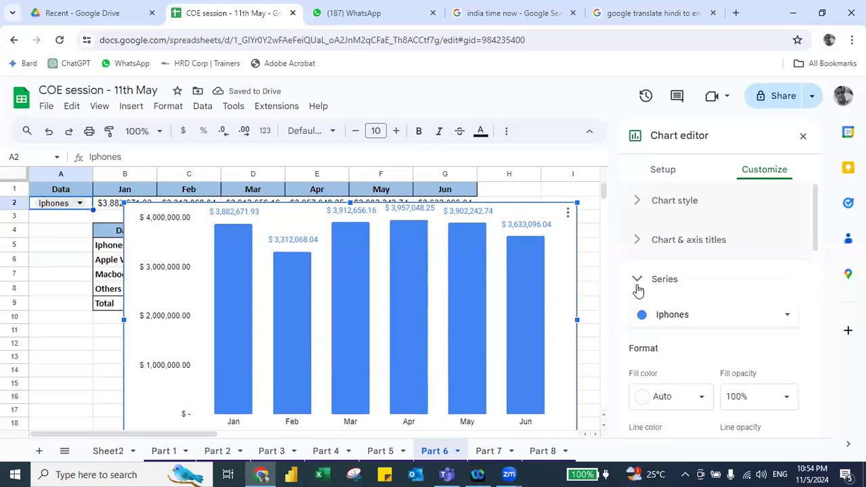
scroll(736, 361, "down", 2)
scroll(735, 359, "down", 2)
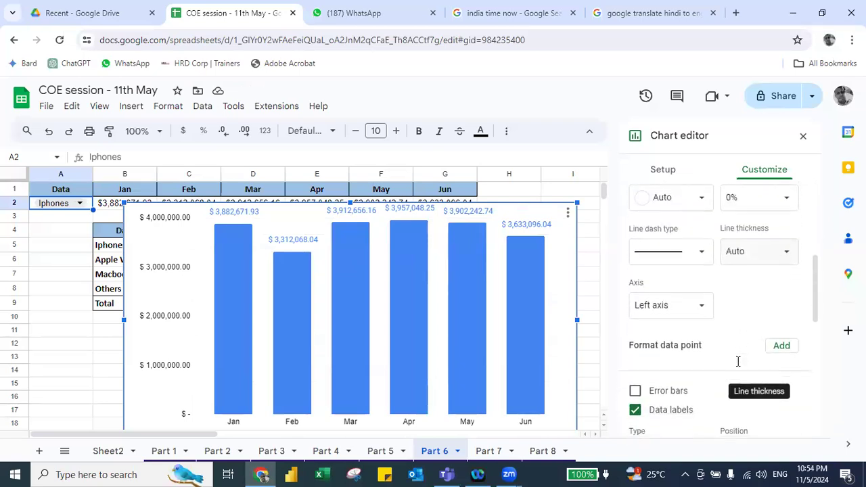
scroll(722, 331, "up", 4)
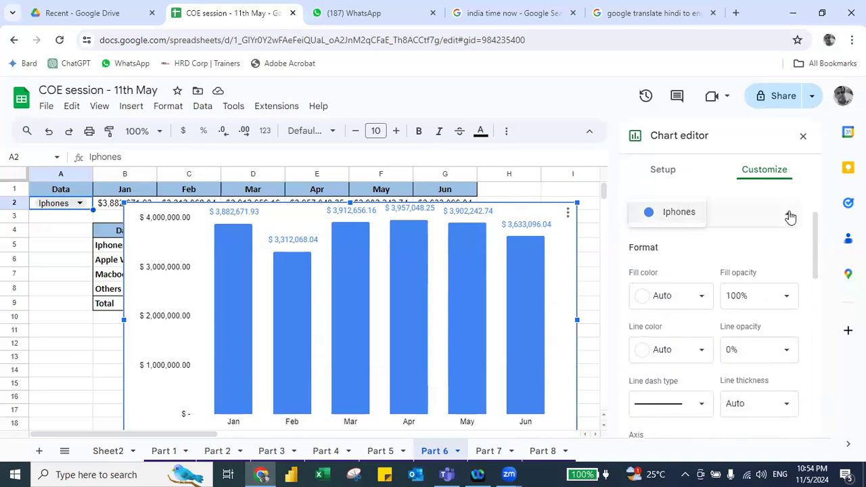
scroll(676, 283, "up", 2)
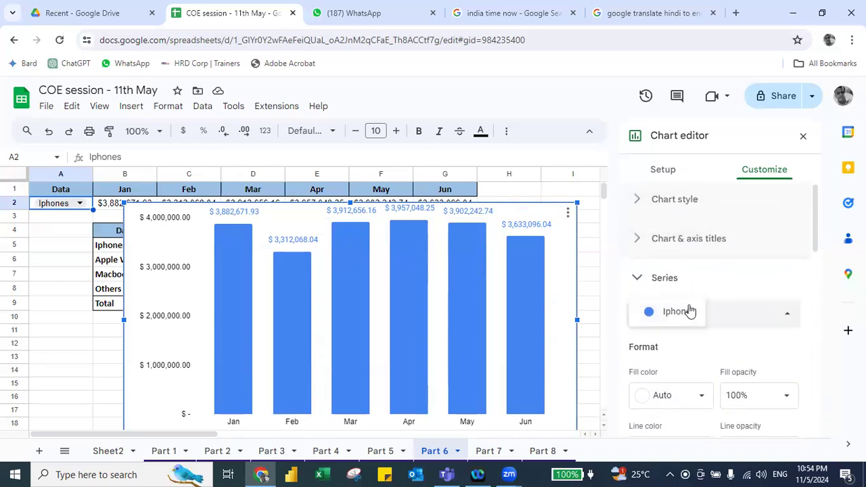
scroll(658, 360, "down", 1)
left_click(697, 357)
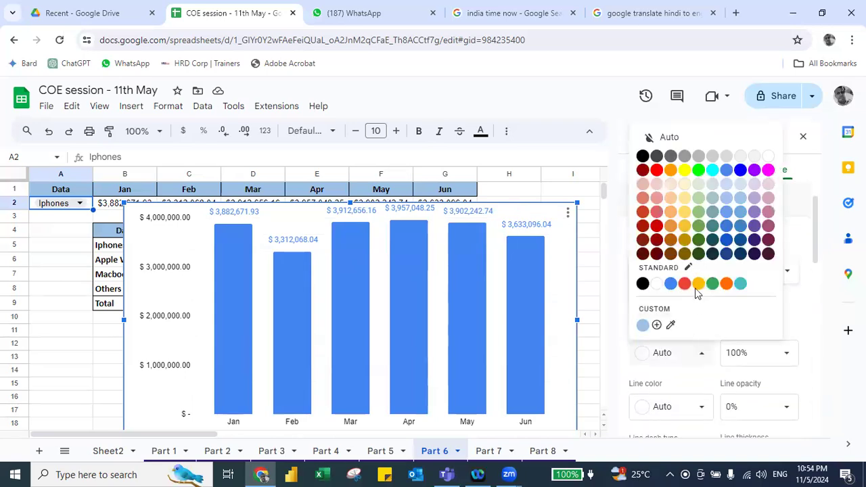
left_click(697, 284)
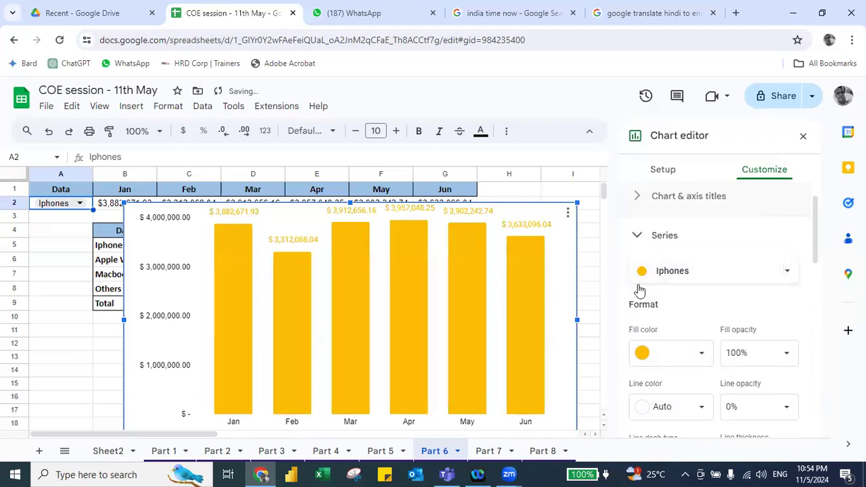
scroll(697, 309, "down", 3)
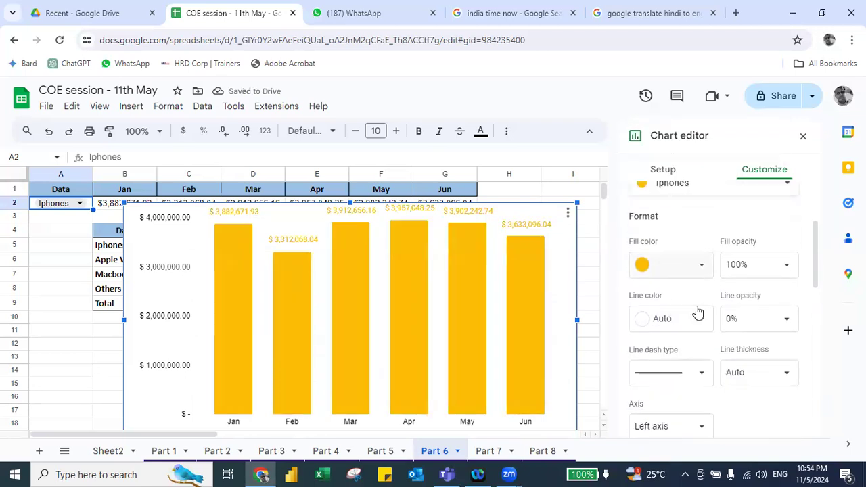
left_click(785, 253)
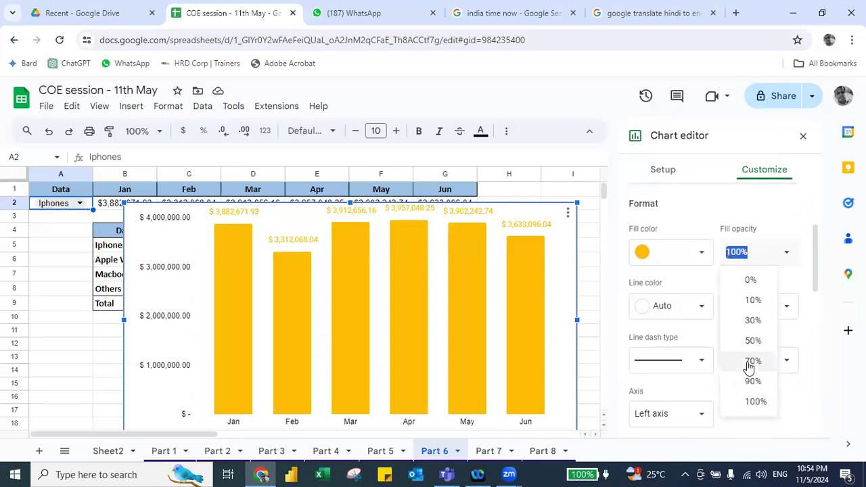
left_click(794, 392)
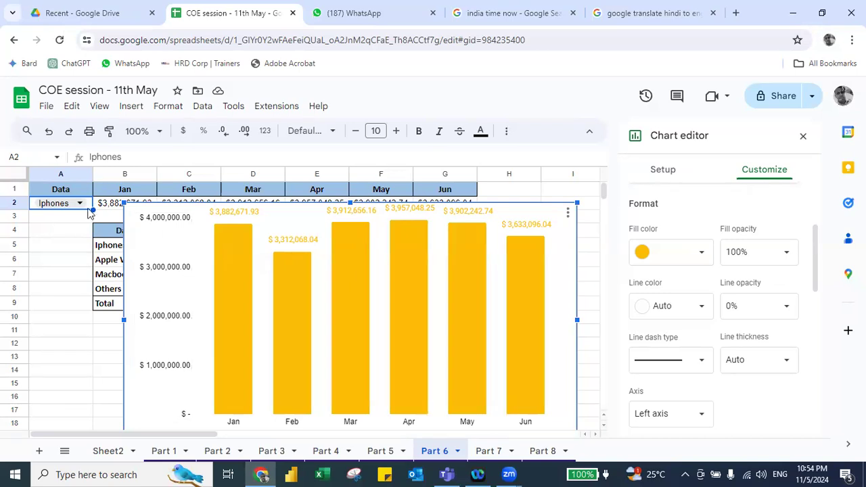
Test the recolored chart by choosing Apple Watch and finally Others in the A2 dropdown.
left_click(80, 203)
left_click(60, 242)
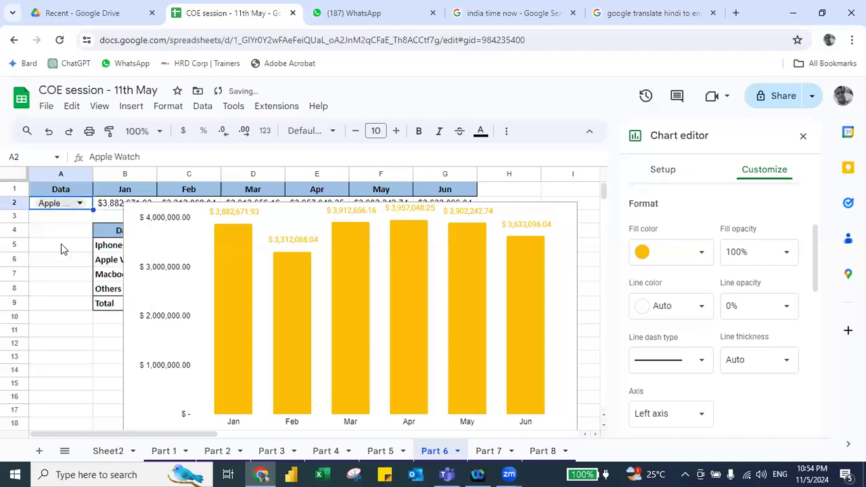
left_click(80, 204)
left_click(54, 283)
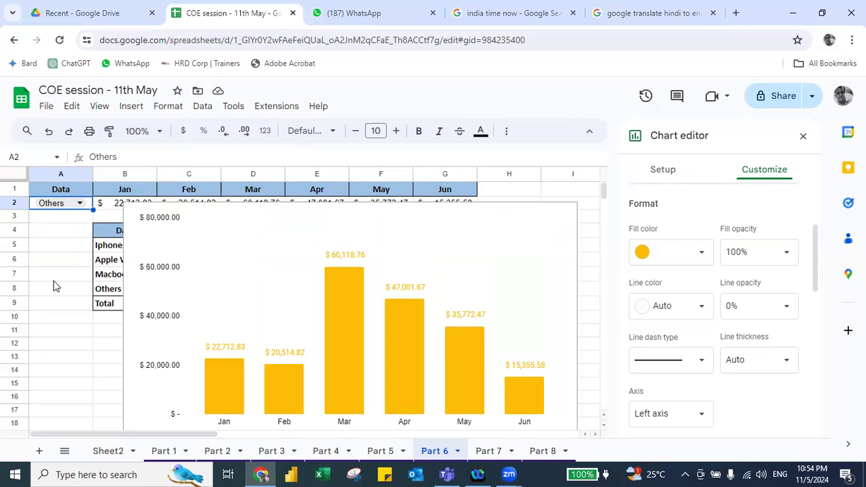
Close the chart editor and delete the chart from the Part 6 sheet.
left_click(370, 235)
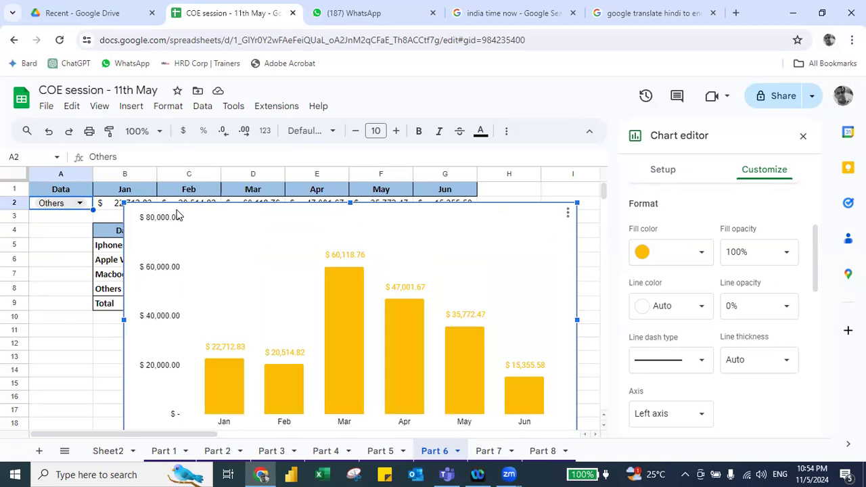
left_click(803, 135)
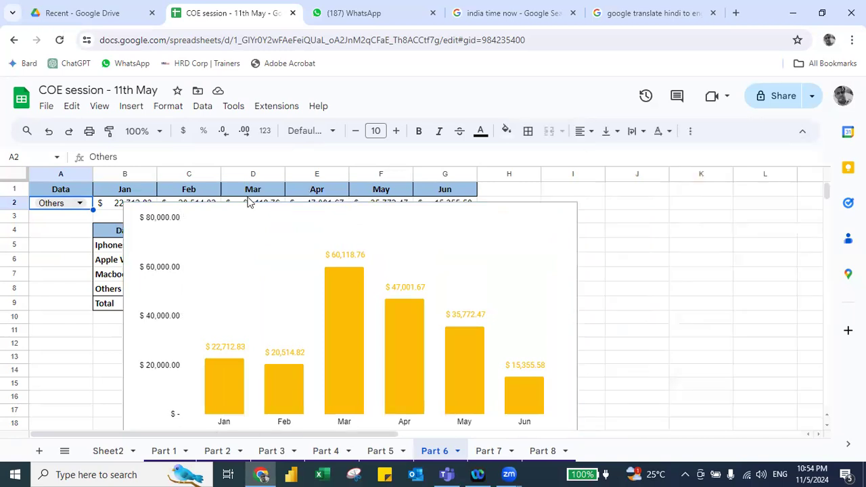
key("Delete")
Start a SUMIF formula in the empty cell H2, beside the Jun lookup result.
left_click(226, 204)
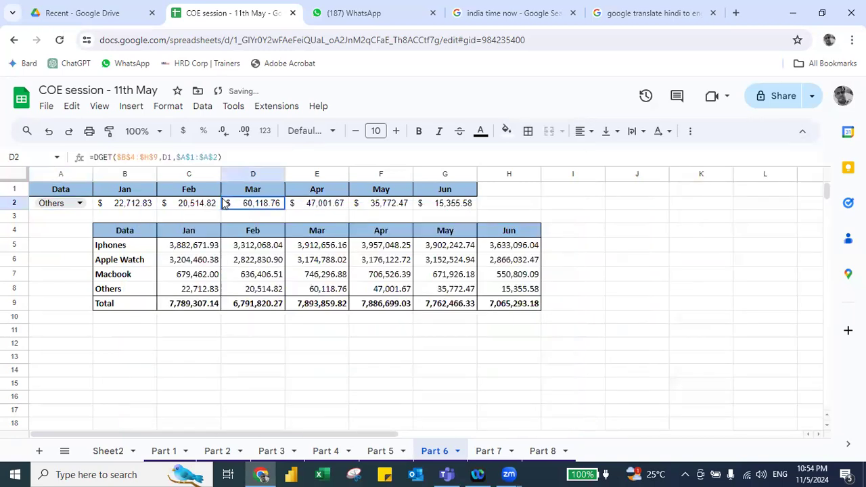
key("Right")
key("Right")
key("Right")
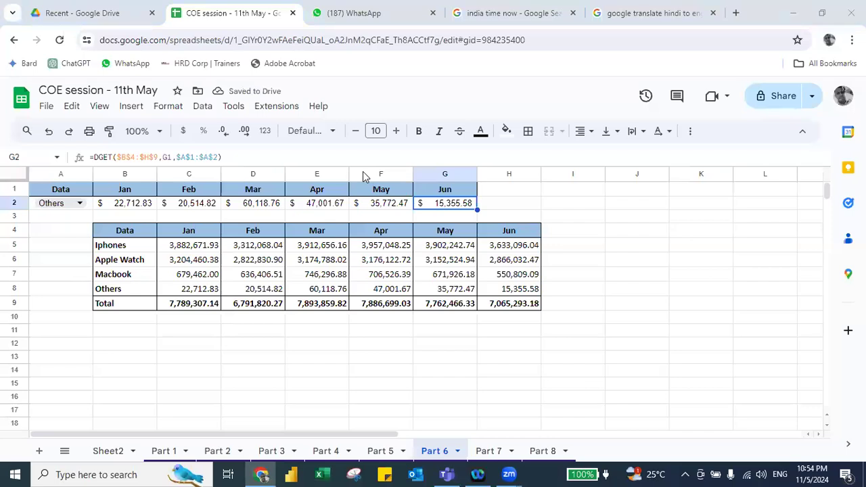
key("Right")
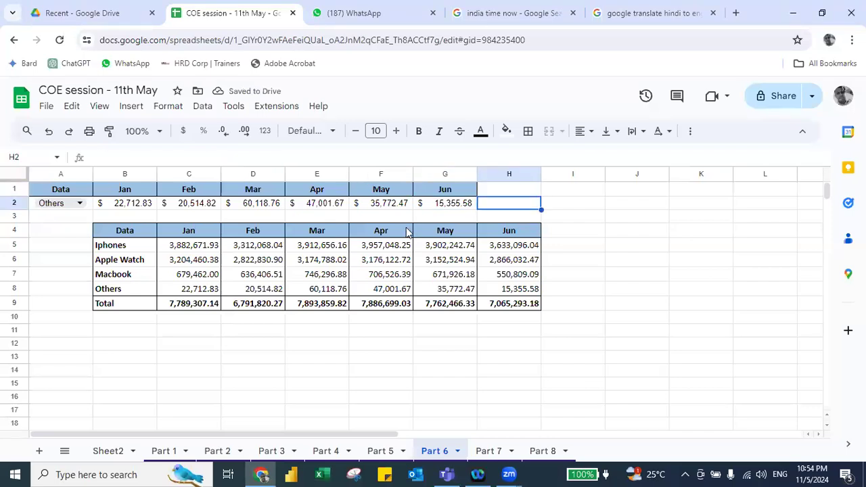
type("=sumif")
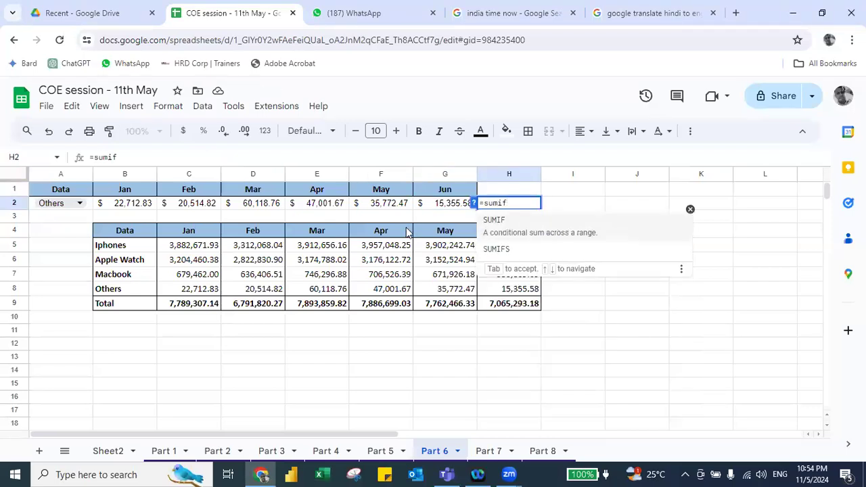
key("Tab")
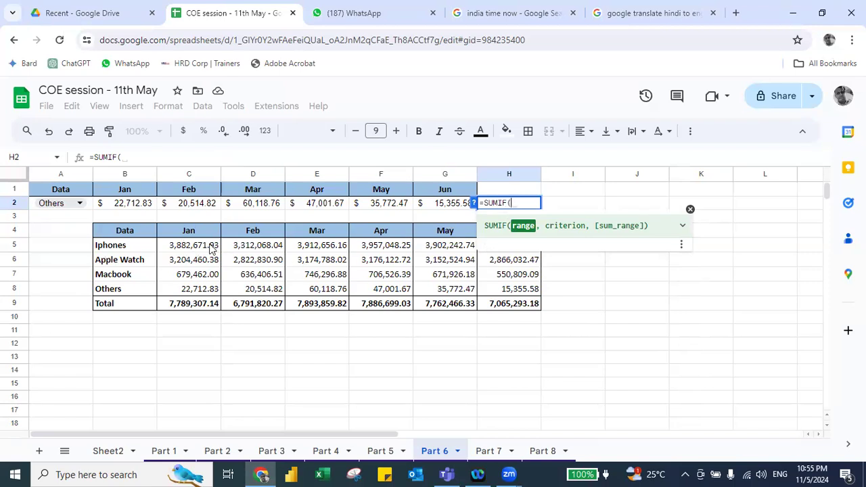
left_click(501, 246)
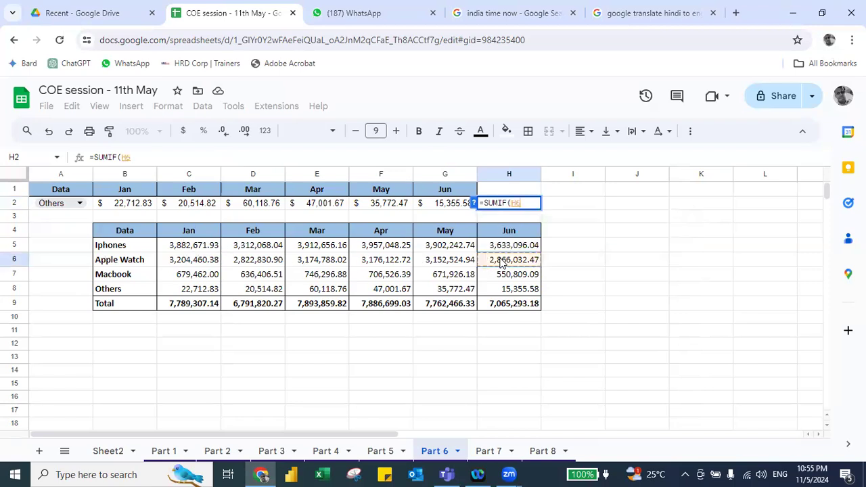
key("Right")
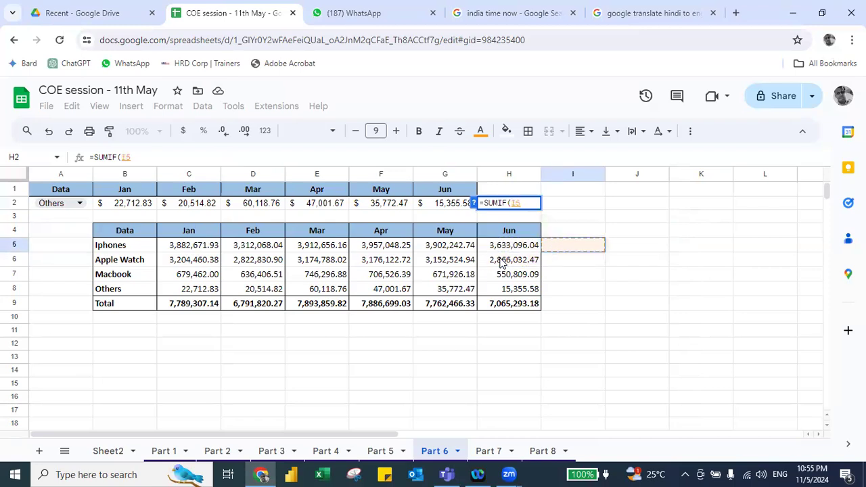
key("shift+Down")
key("shift+Down")
key("shift+Down")
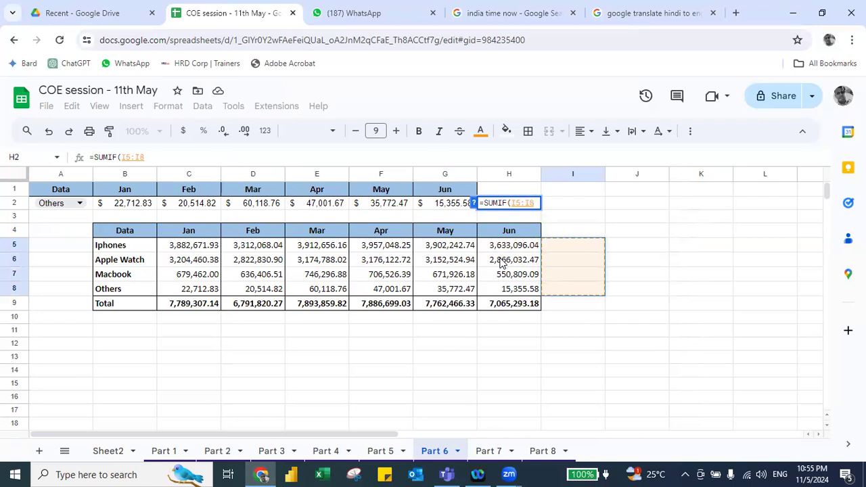
type(",")
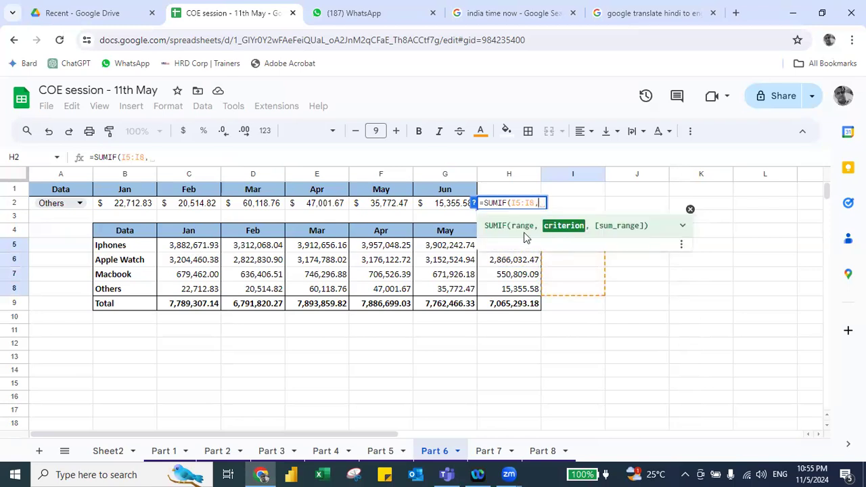
key("BackSpace")
key("BackSpace")
key("BackSpace")
key("BackSpace")
key("BackSpace")
key("BackSpace")
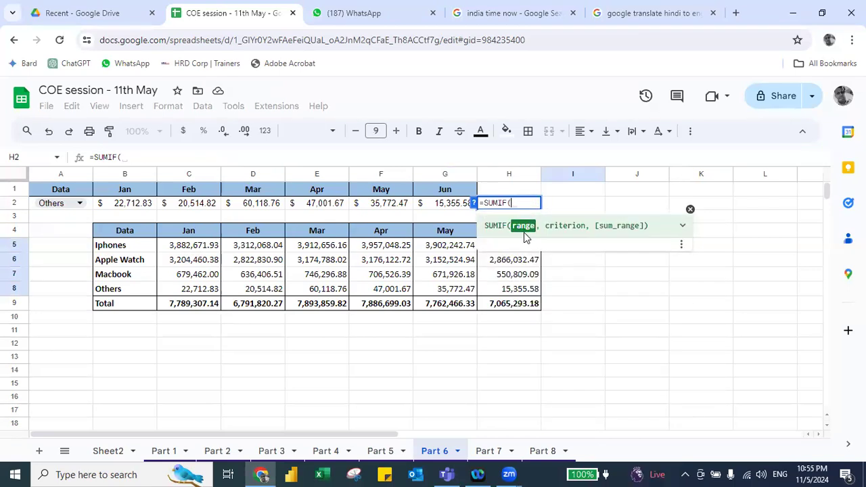
Complete the SUMIF in H2 with range B5:B9, criterion A2 and sum range I5:I9.
left_click_drag(123, 246, 115, 308)
type(",")
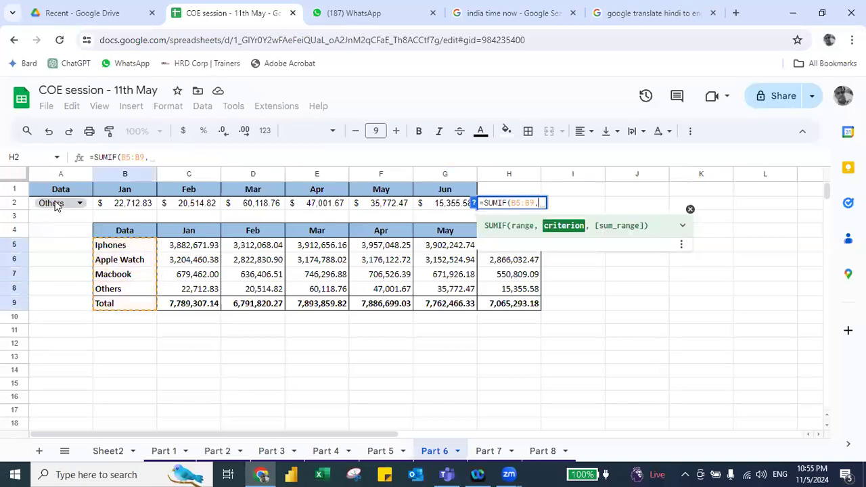
type("A2,")
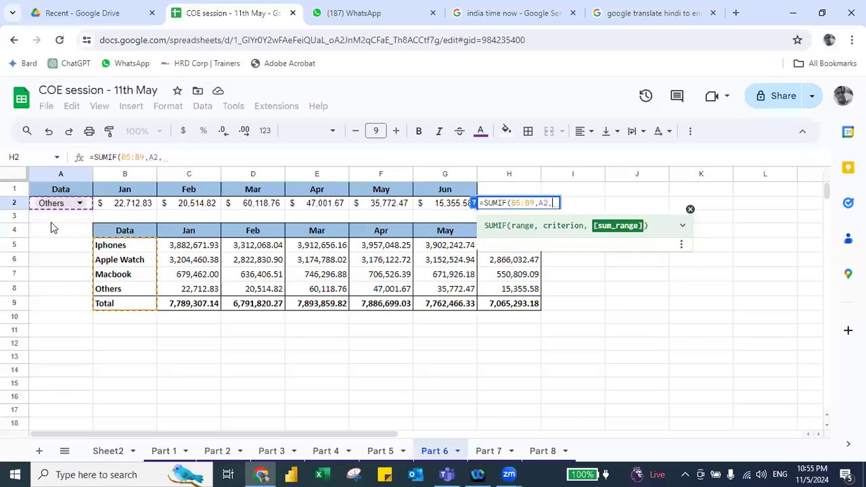
left_click(555, 308)
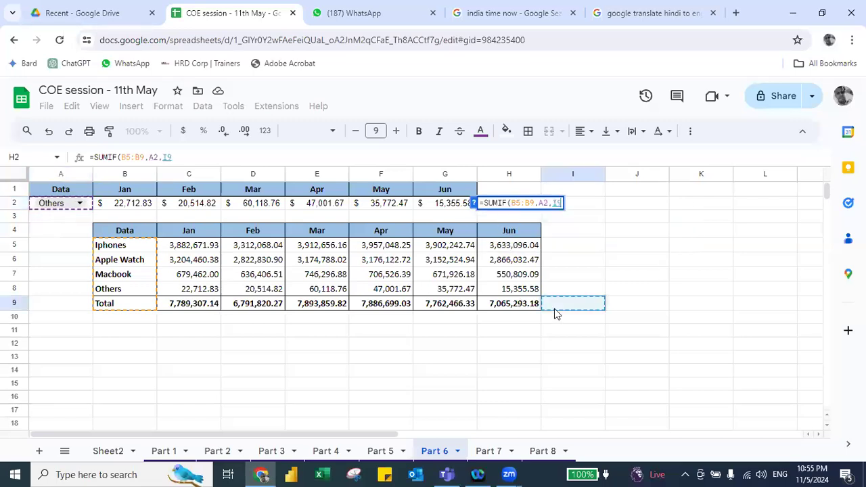
key("shift+Up")
key("shift+Up")
key("shift+Up")
key("shift+Up")
key("Return")
key("Up")
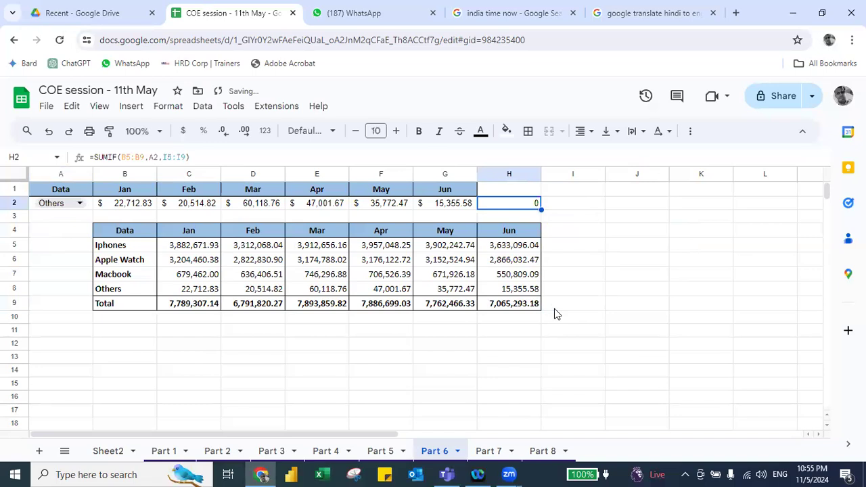
Total the Iphones months in I5 with SUM over C5:H5 and accept the suggested autofill down to I9.
left_click(554, 242)
type("=sum")
key("Tab")
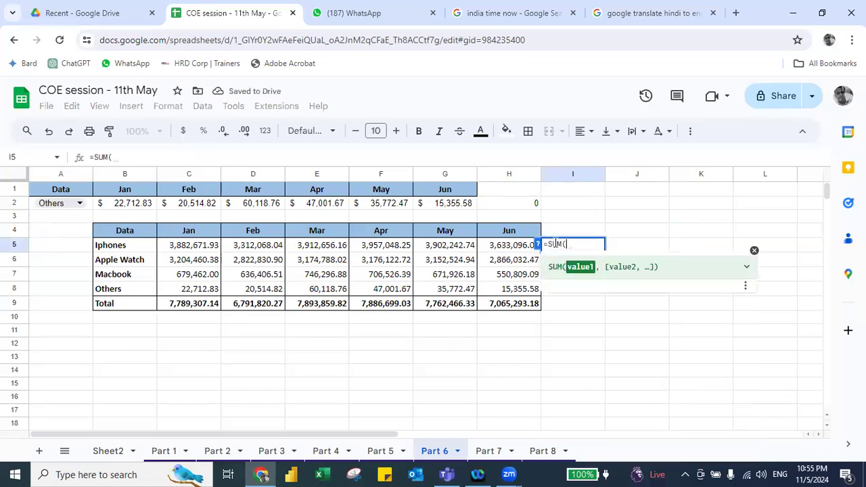
key("Left")
key("ctrl+shift+Left")
key("Return")
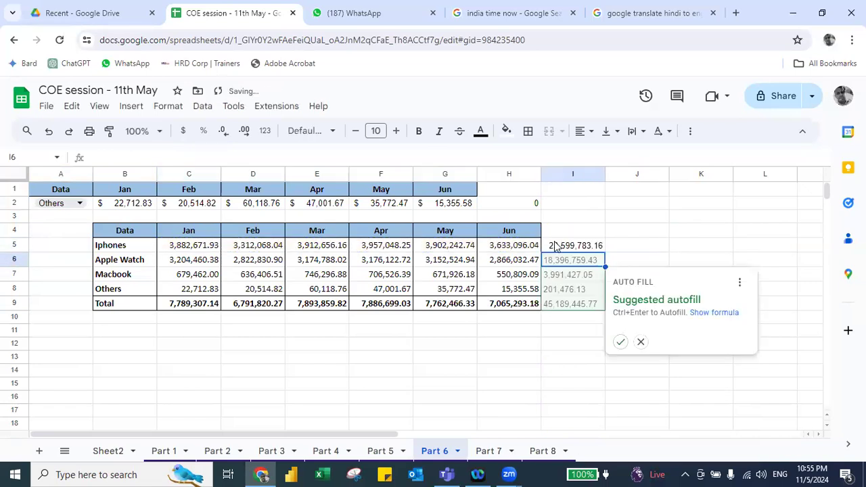
key("ctrl+Return")
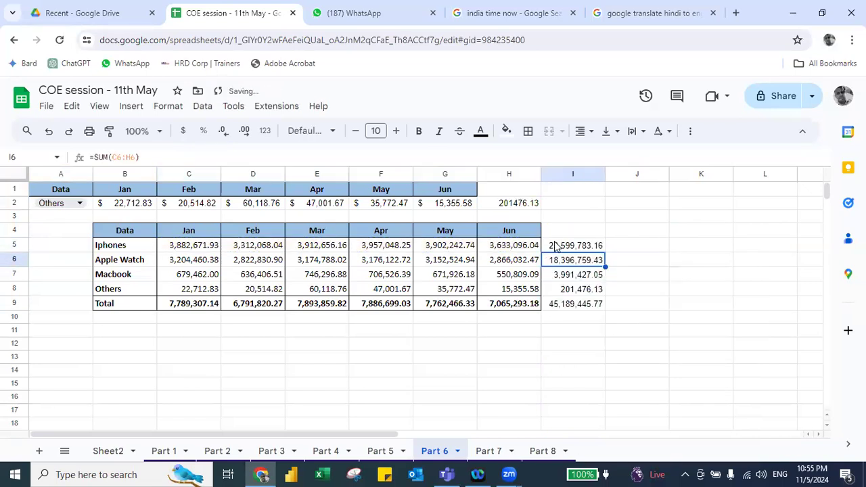
Choose Iphones in the A2 dropdown and clear all the formula results in row 2, from B2 through H2.
left_click(64, 203)
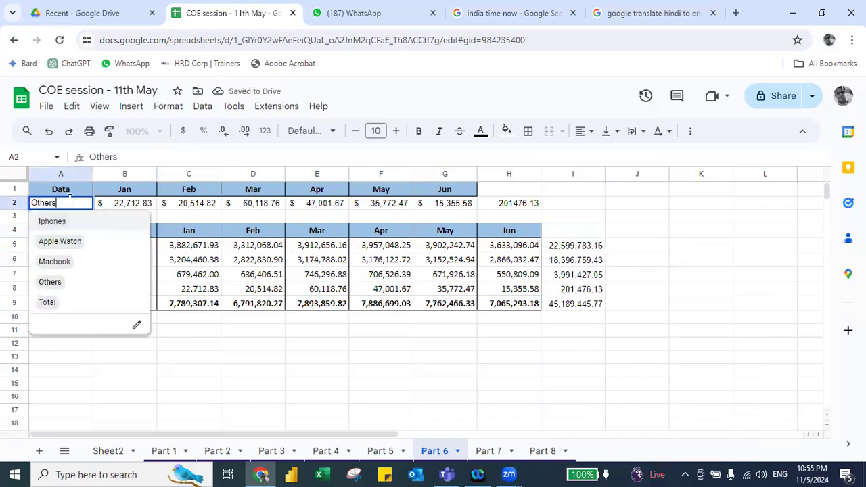
left_click(52, 222)
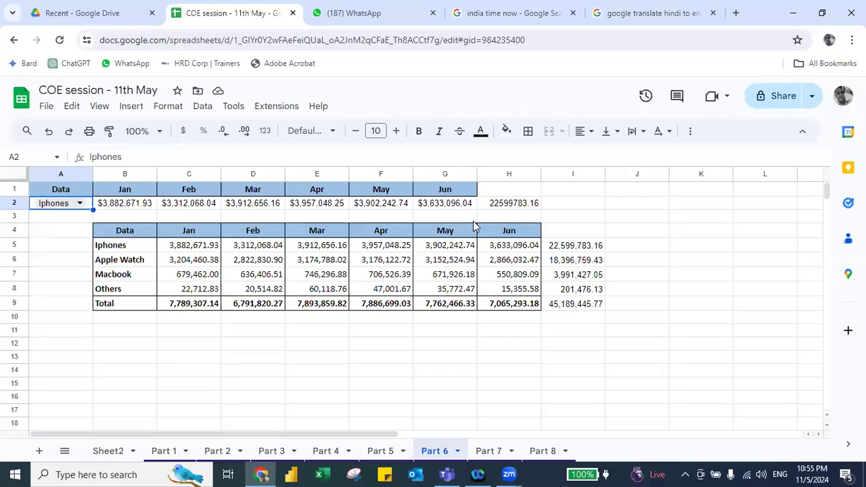
key("Right")
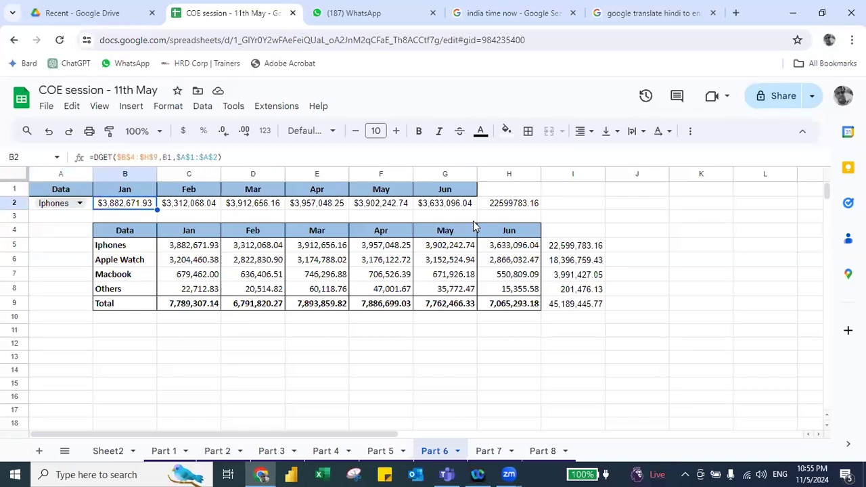
key("ctrl+shift+Right")
key("Delete")
Start a DGET formula in B2 with the absolute range $B$4:$H$9 as its database.
key("Left")
key("Right")
type("=")
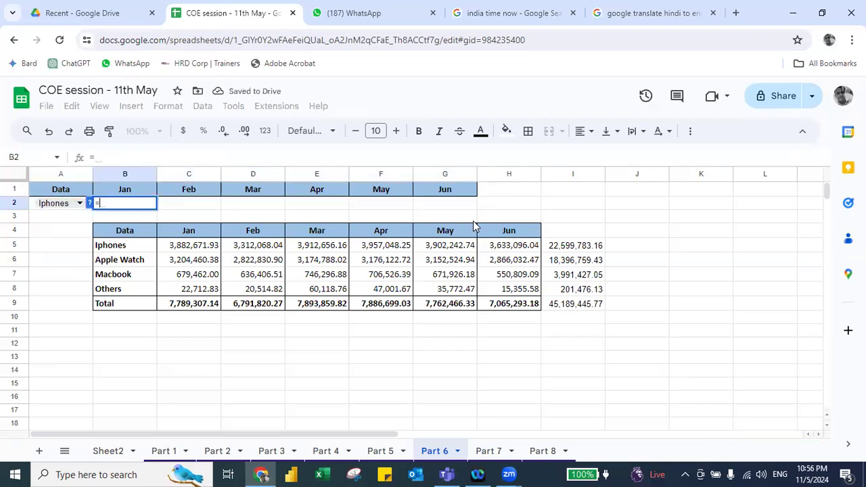
type("dget")
key("Tab")
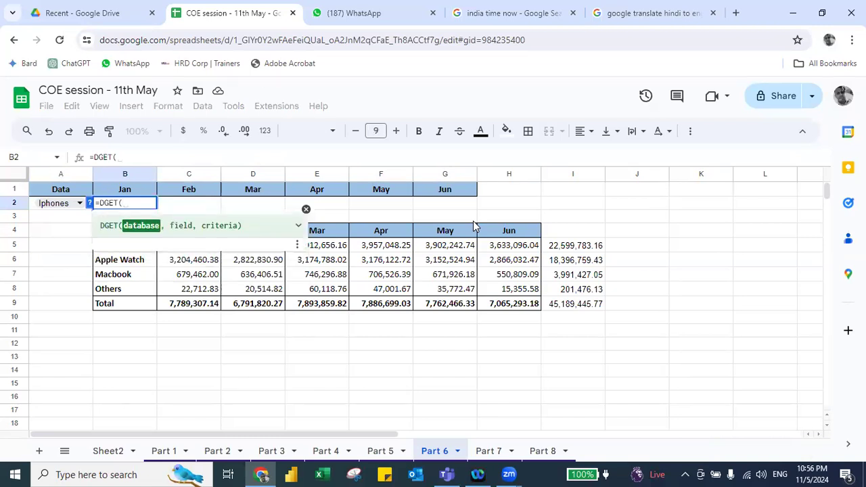
key("Down")
key("Down")
key("ctrl+shift+Down")
key("ctrl+shift+Right")
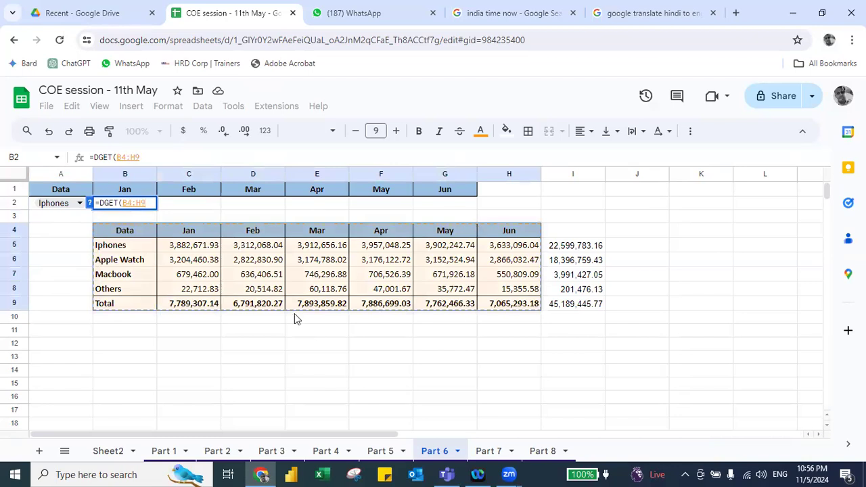
key("F4")
type(",")
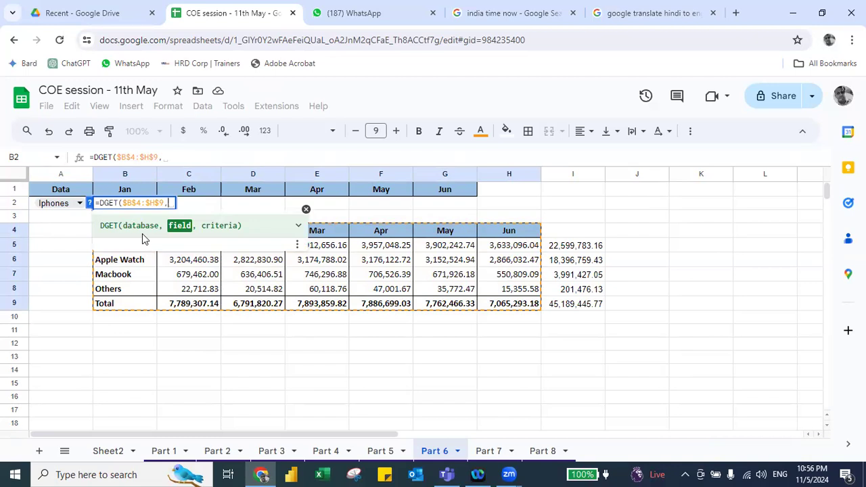
Finish the B2 DGET formula with B1 as the field and $A$1:$A$2 as the criteria.
left_click(122, 194)
type(",")
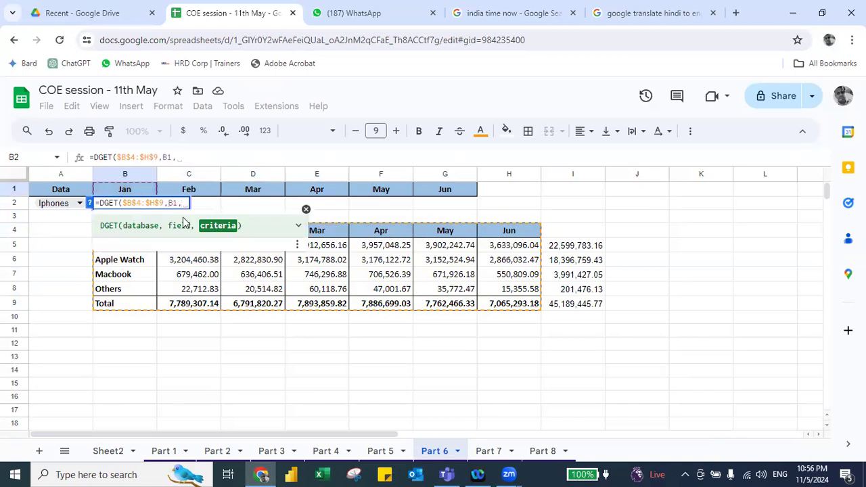
left_click(56, 188)
left_click_drag(57, 188, 48, 208)
key("F4")
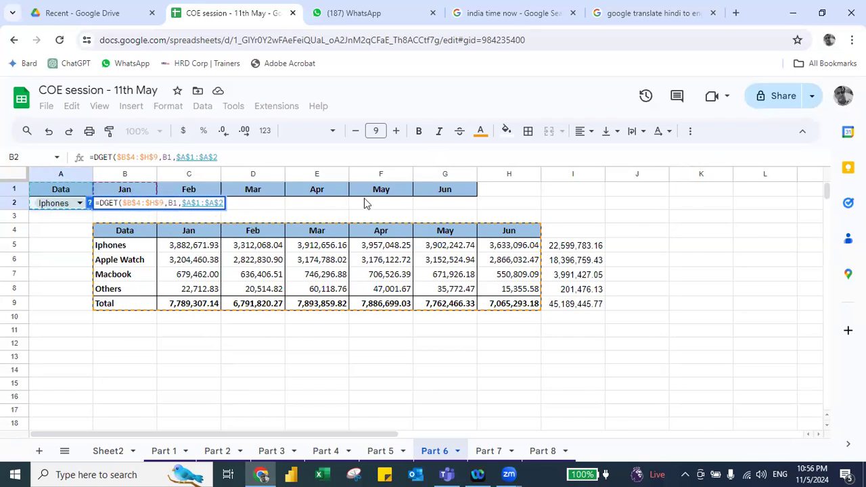
key("Return")
key("Up")
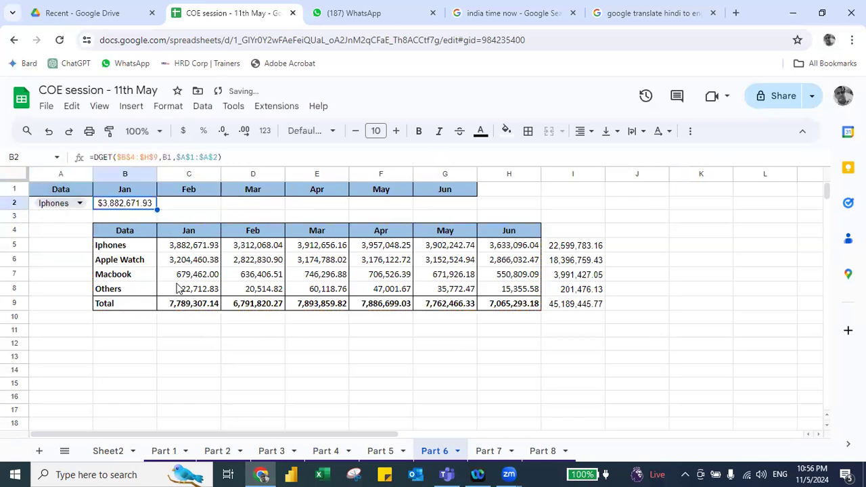
Copy the B2 DGET formula across row 2 through the Jun column, G2.
key("Up")
key("ctrl+Right")
key("Down")
key("ctrl+shift+Left")
key("Left")
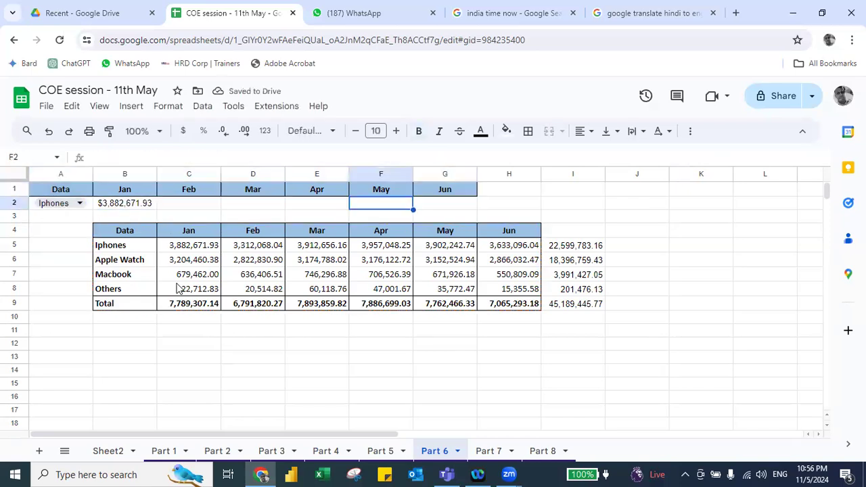
key("ctrl+Left")
key("ctrl+c")
key("Up")
key("ctrl+Right")
key("Down")
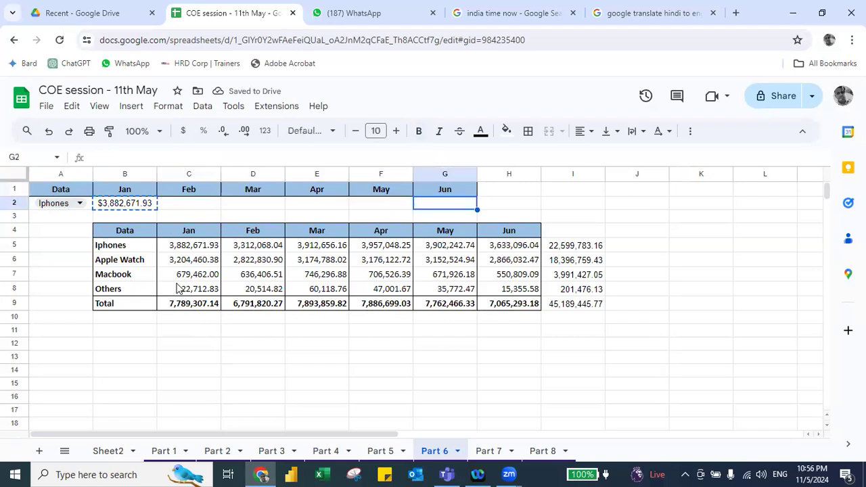
key("ctrl+shift+Left")
key("ctrl+v")
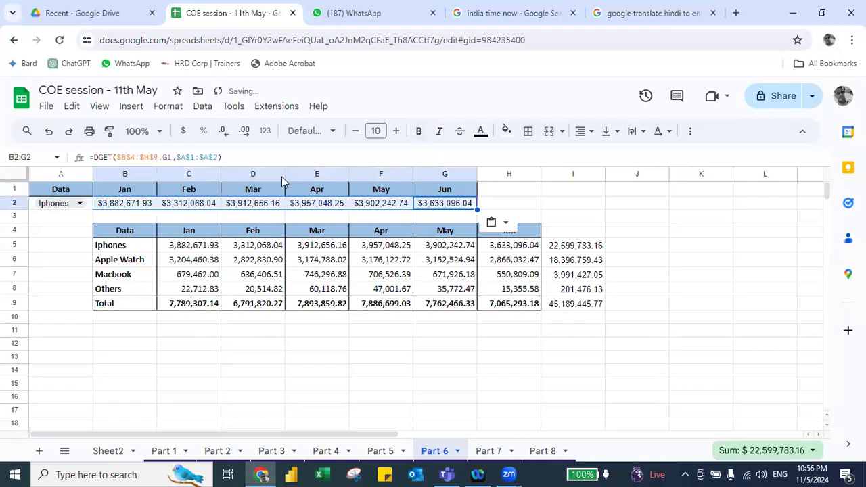
Insert a chart based on the lookup range A1:G2.
left_click(49, 188)
key("ctrl+shift+Right")
key("ctrl+shift+Down")
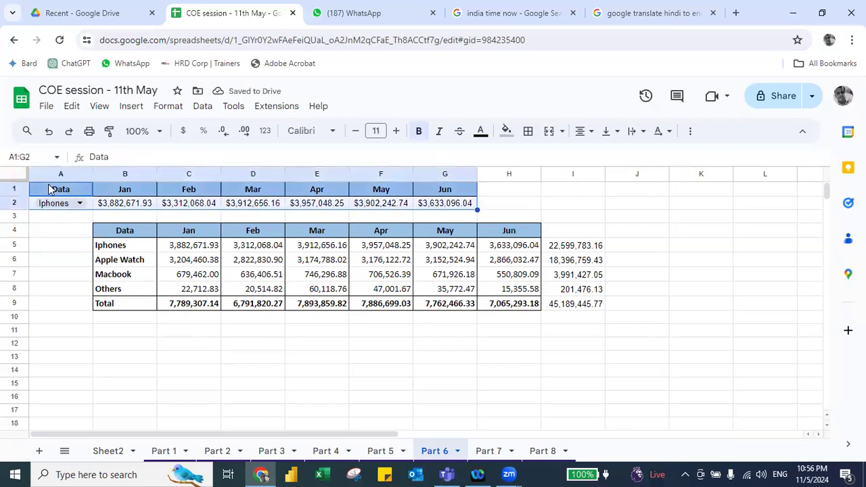
left_click(132, 108)
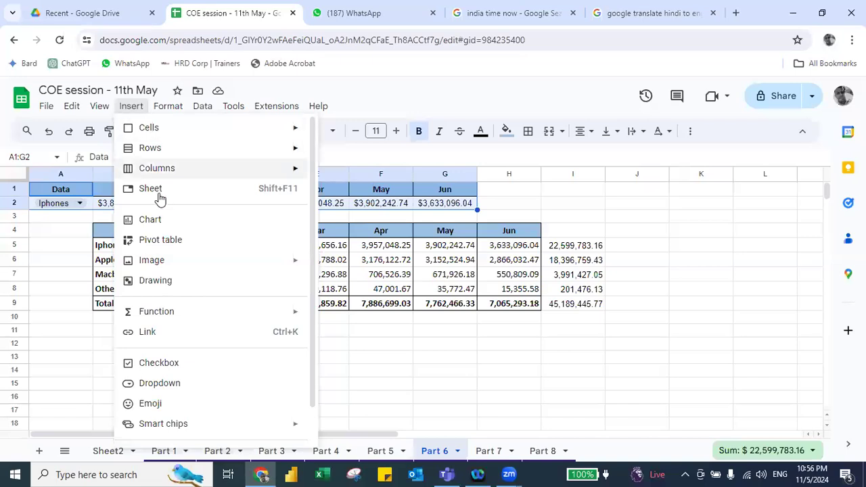
left_click(148, 221)
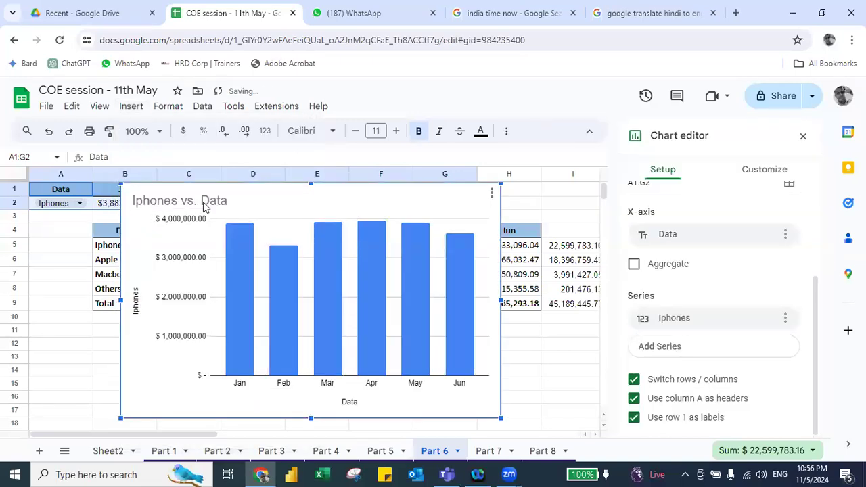
Change the chart title to "Monthly Performance".
double_click(175, 198)
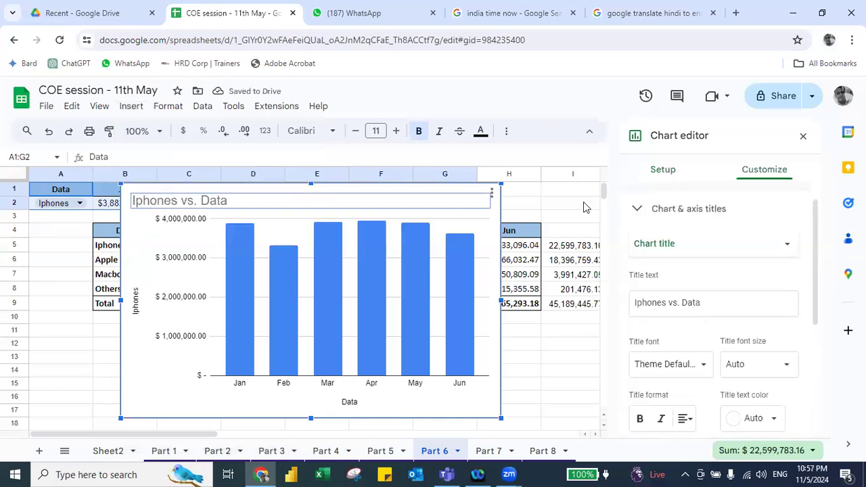
left_click_drag(710, 304, 593, 303)
type("Monthly Performance")
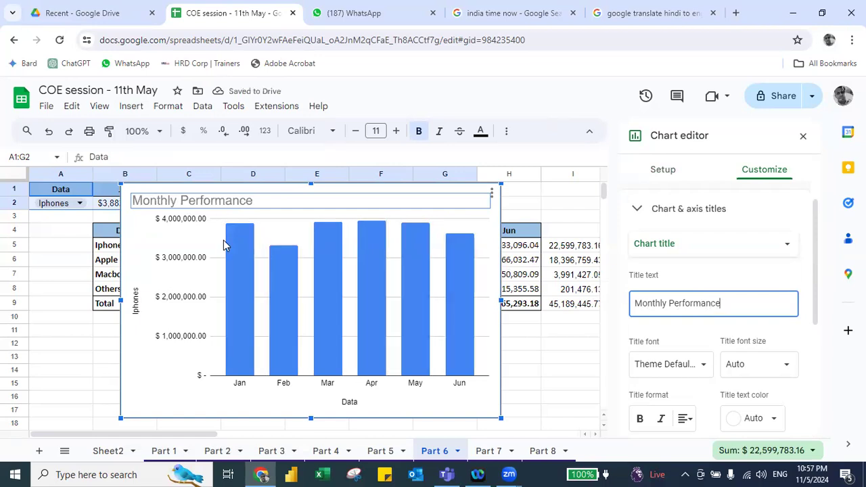
Try data labels on the chart's Iphones series, remove them again and close the chart editor.
left_click(638, 211)
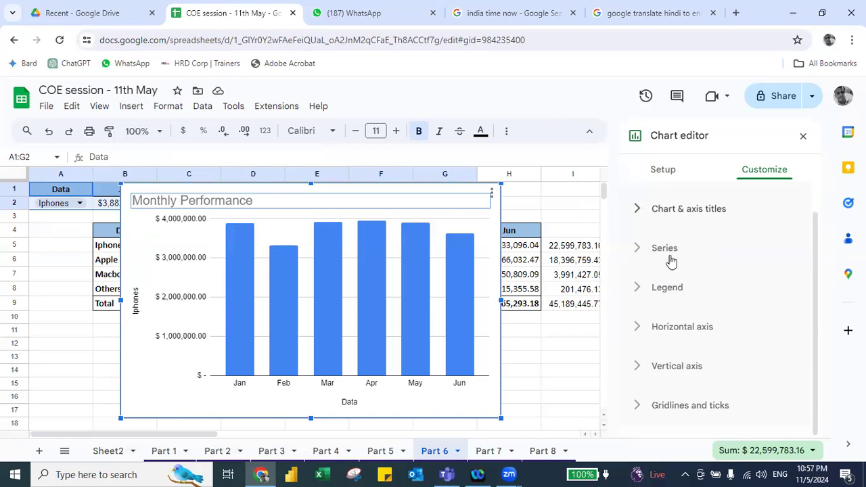
left_click(633, 255)
scroll(691, 330, "down", 5)
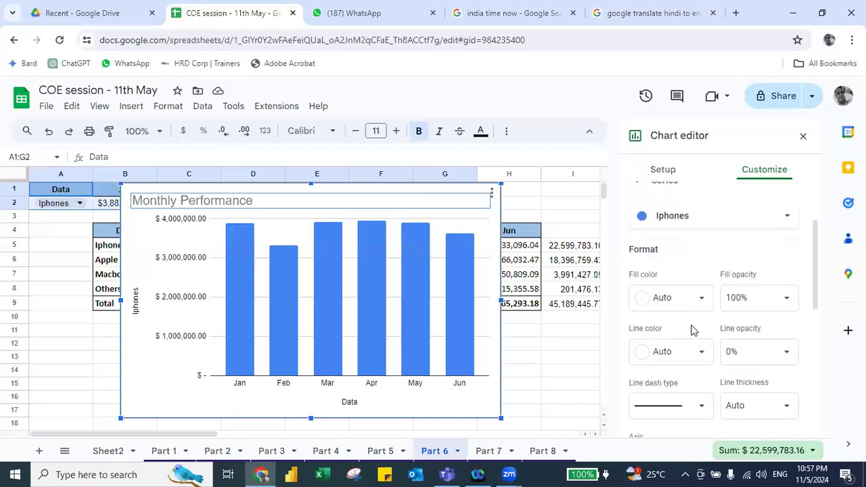
left_click(633, 327)
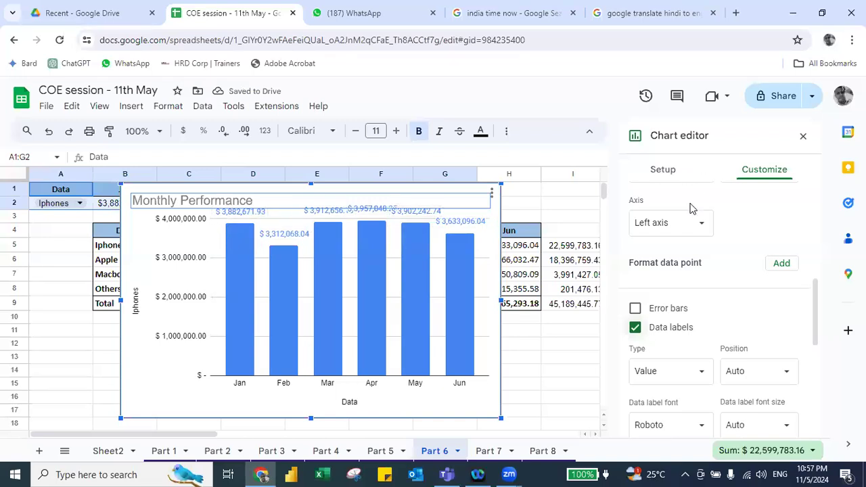
left_click(633, 328)
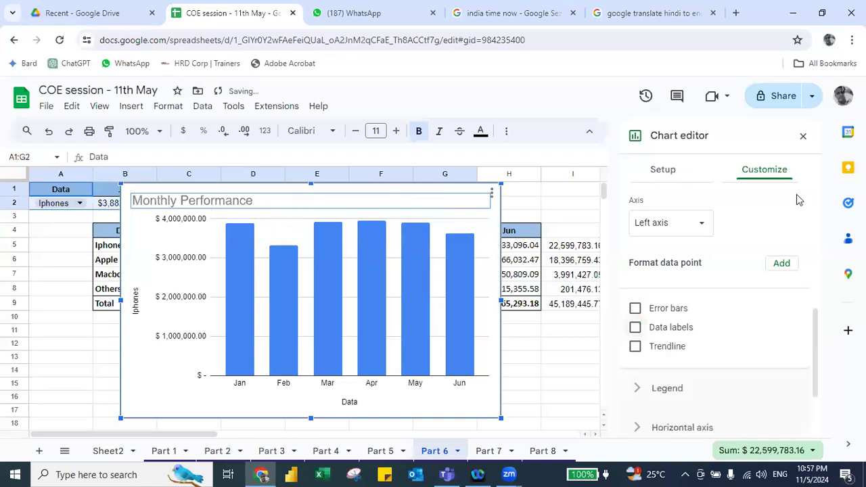
left_click(802, 136)
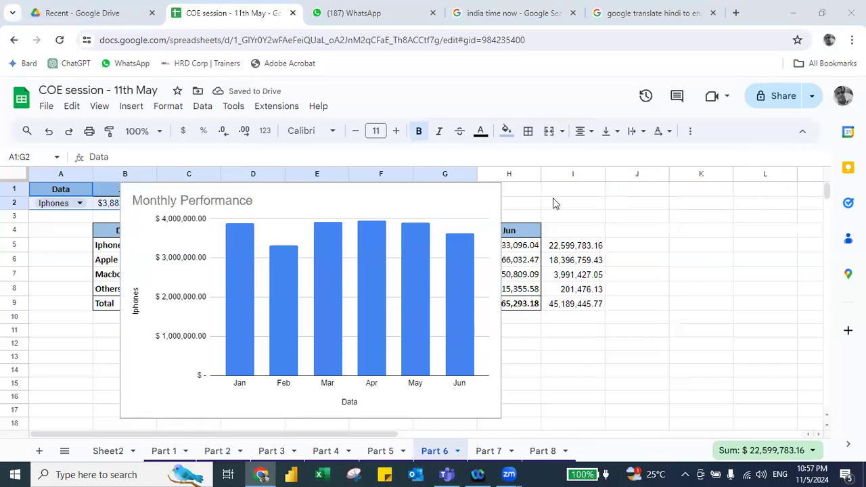
Edit the Monthly Performance chart and turn on data labels for its Iphones series.
left_click(467, 198)
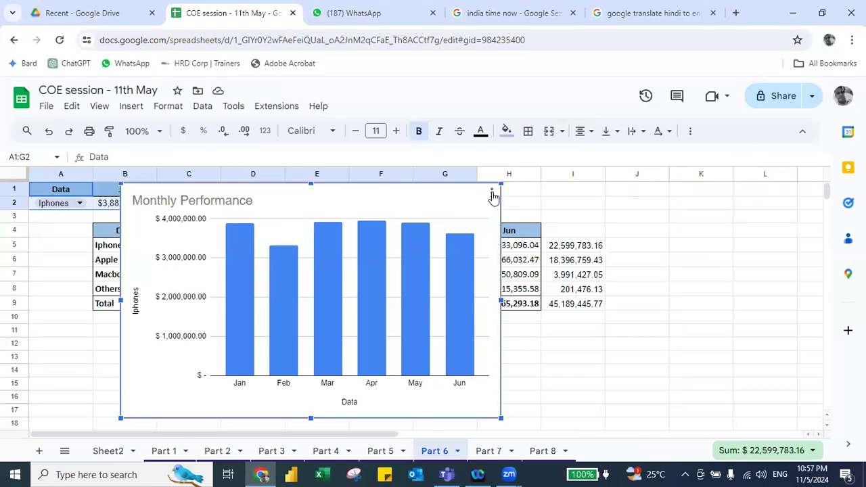
left_click(491, 194)
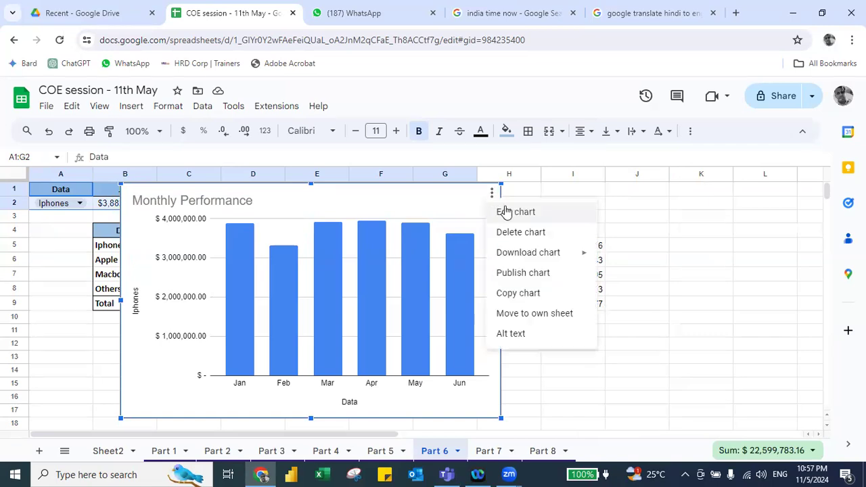
left_click(506, 212)
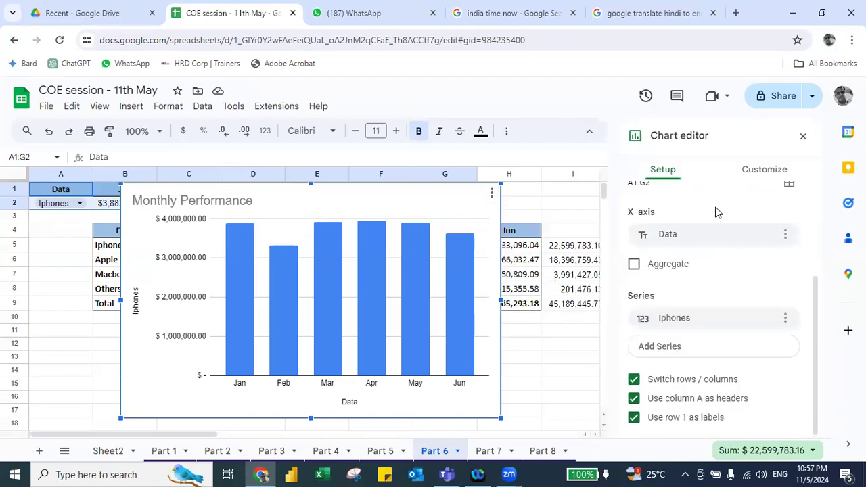
left_click(751, 173)
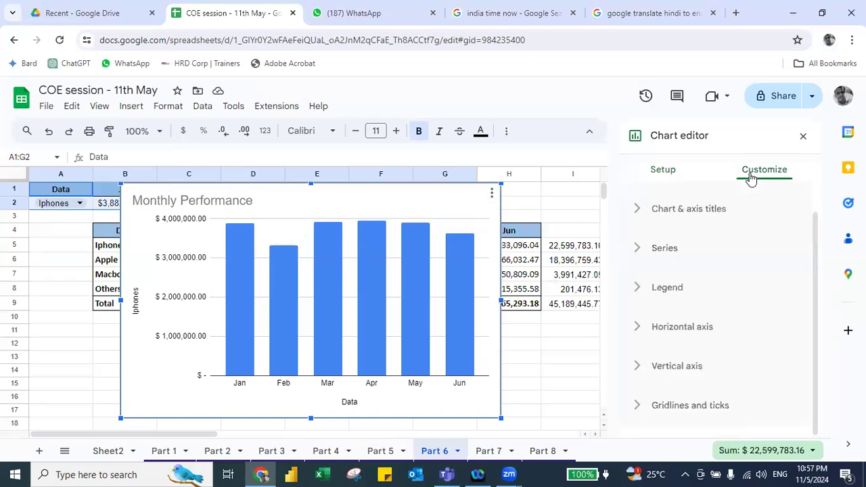
left_click(634, 249)
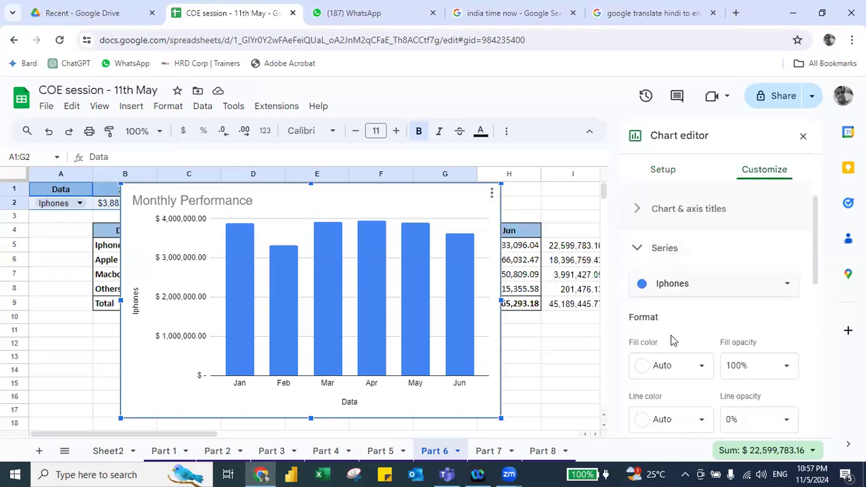
scroll(662, 362, "down", 2)
scroll(662, 365, "down", 3)
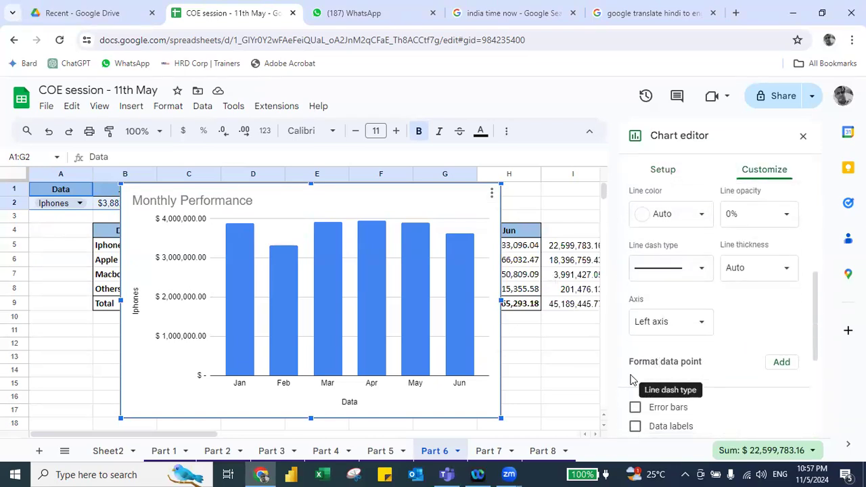
left_click(634, 426)
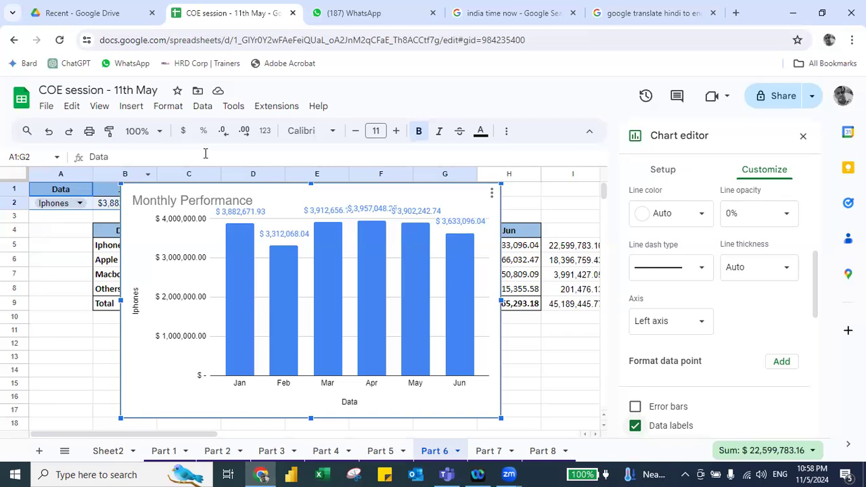
Turn off the major gridlines of the chart's vertical axis and close the chart editor.
left_click(213, 224)
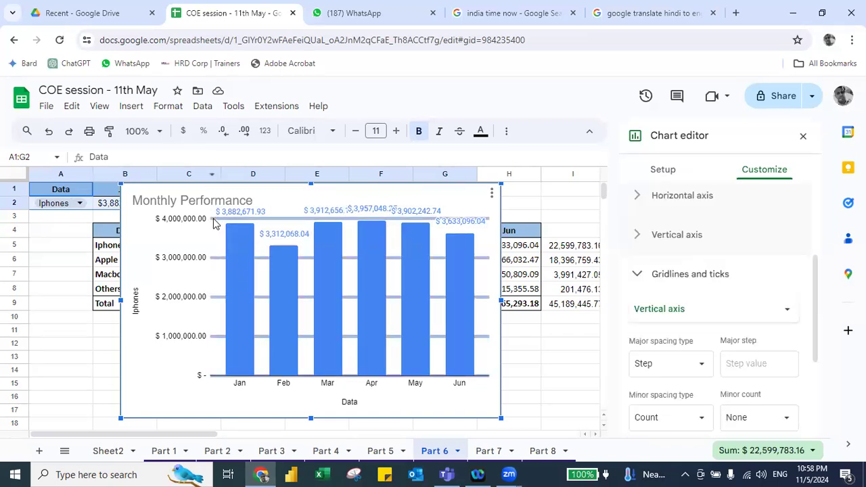
key("Delete")
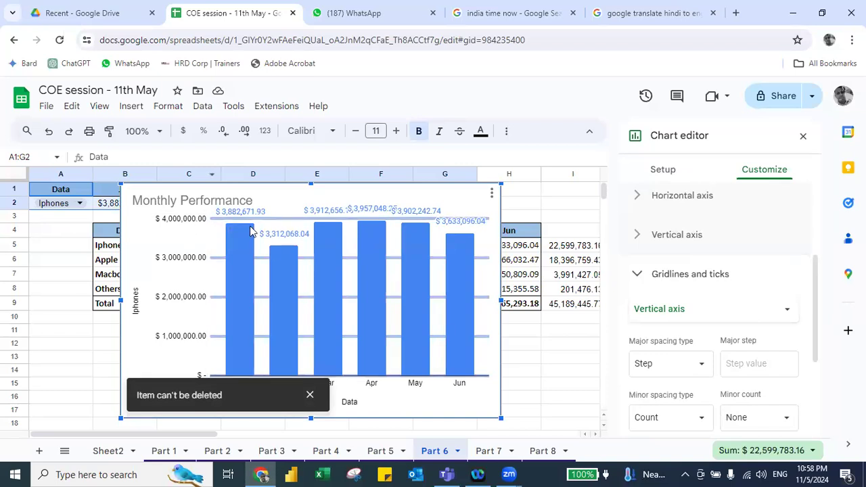
scroll(763, 375, "down", 3)
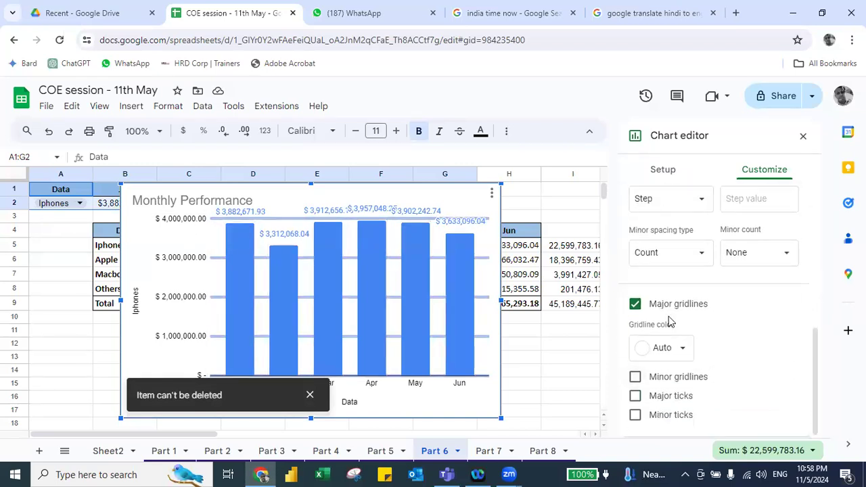
left_click(635, 306)
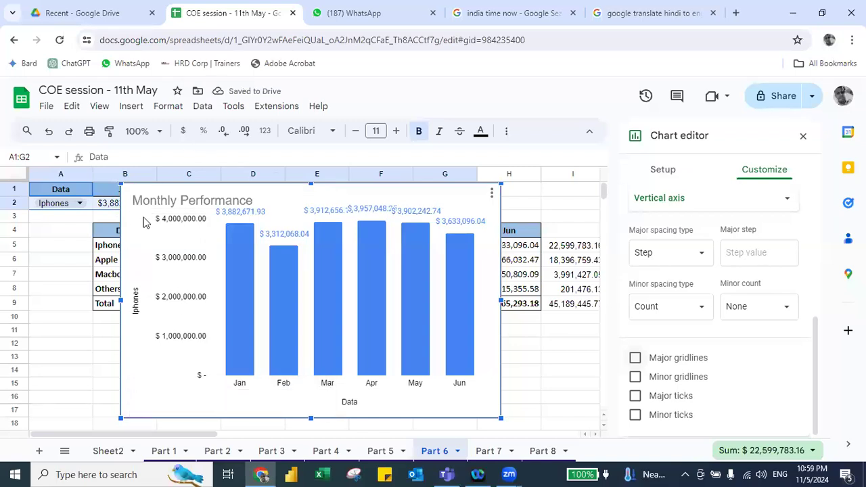
left_click(803, 136)
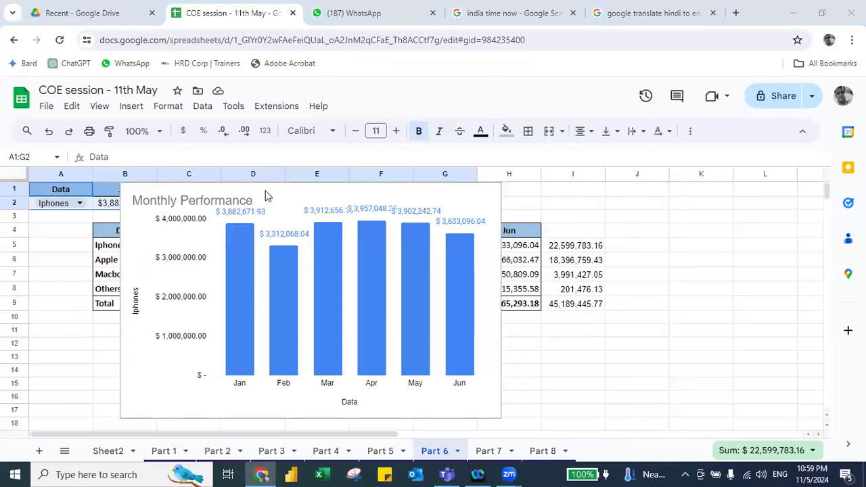
Enter the note "freeze" in cell B19 below the chart on Part 6.
scroll(101, 332, "down", 2)
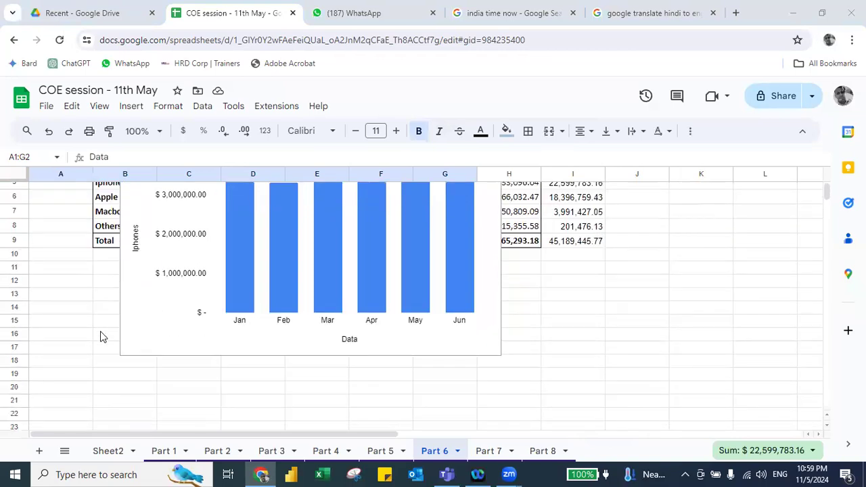
left_click(96, 366)
scroll(97, 366, "down", 3)
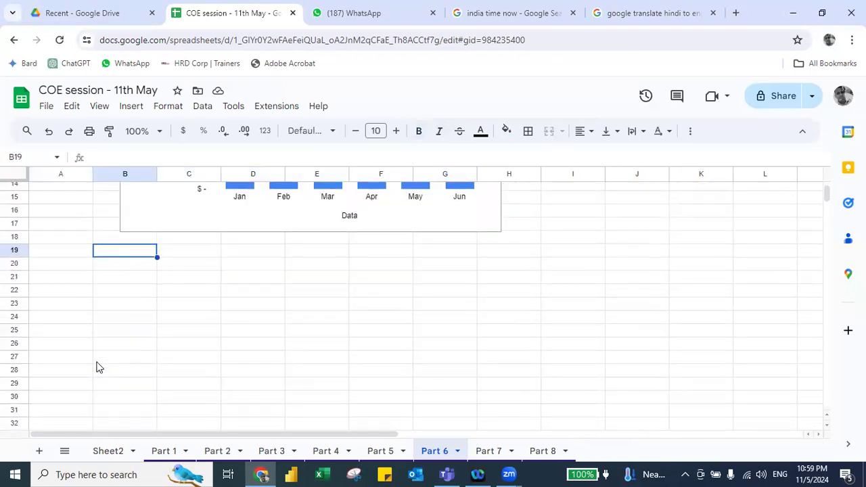
type("freeze")
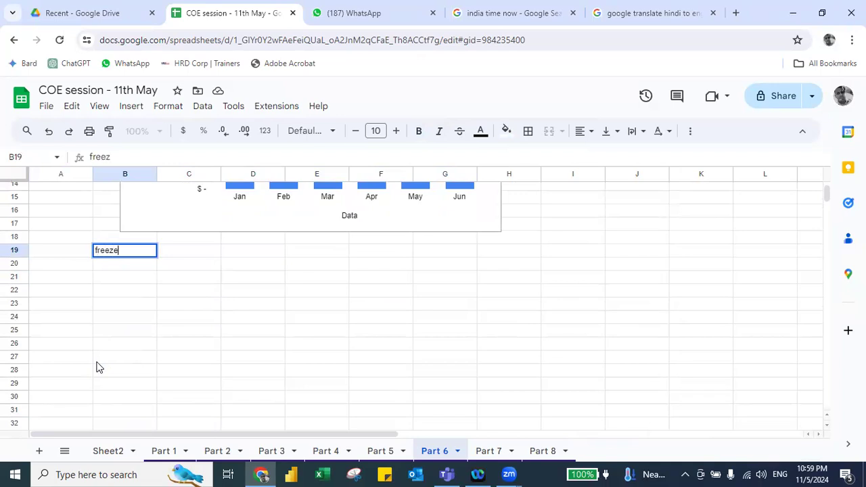
key("Return")
Look at the available freeze options for rows and columns on the Part 5 sheet.
left_click(382, 450)
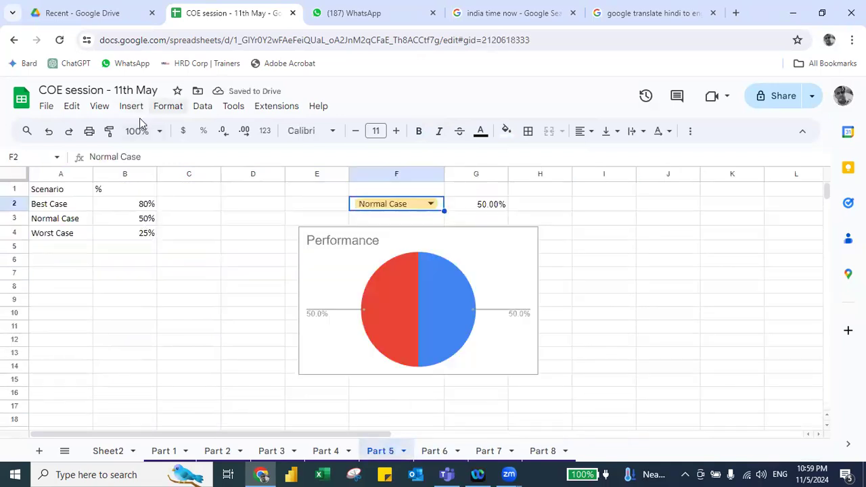
left_click(99, 106)
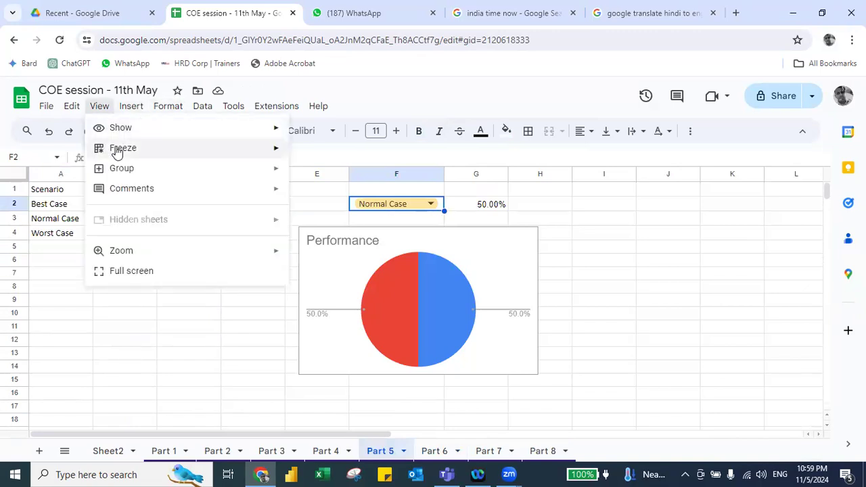
mouse_move(117, 153)
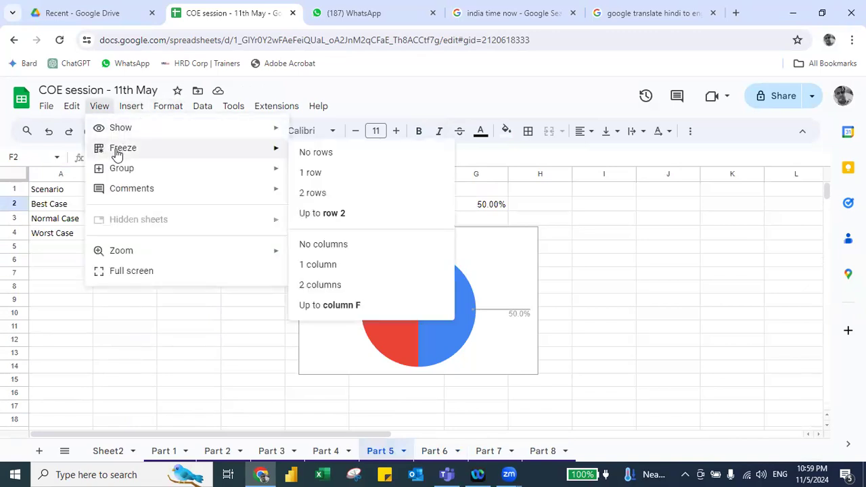
Freeze the header row, row 1, of the employee table on the Part 3 sheet.
left_click(224, 450)
left_click(276, 451)
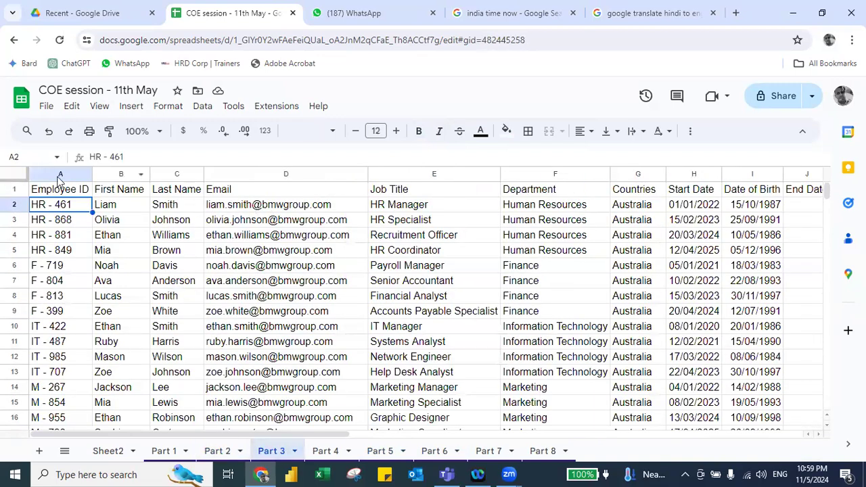
left_click_drag(16, 177, 16, 198)
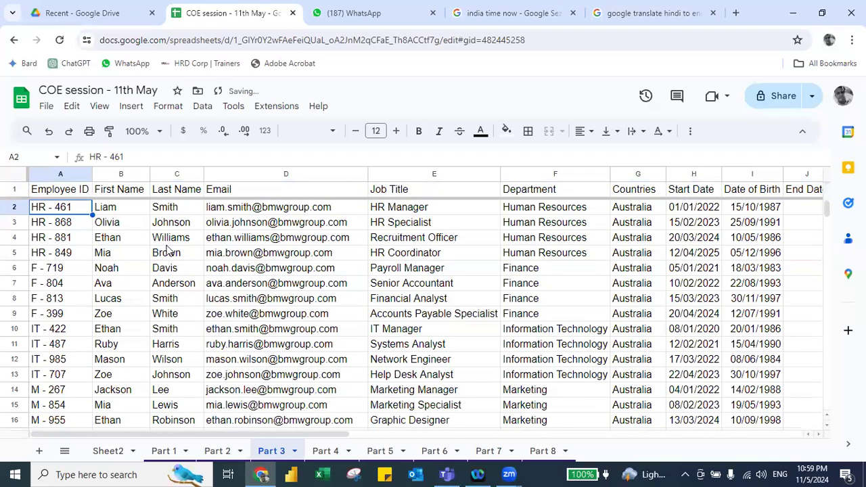
Go down to the end of the employee list to check that the header row stays in view.
key("ctrl+Down")
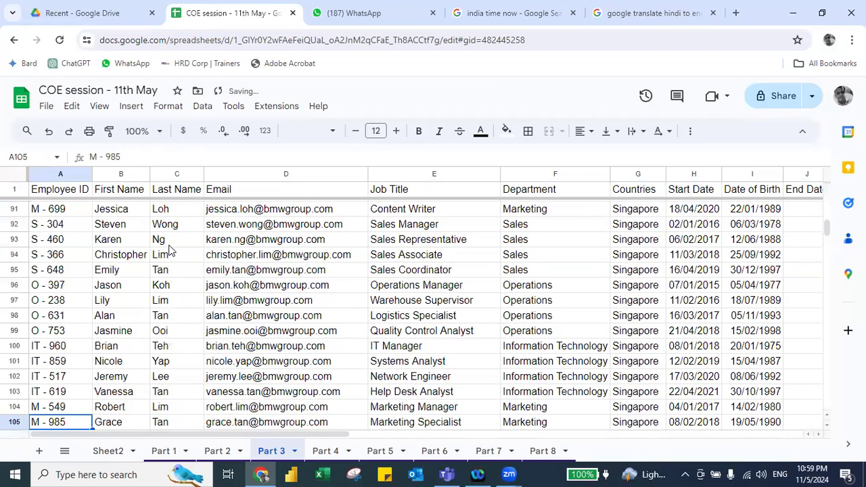
key("Down")
key("Down")
key("Down")
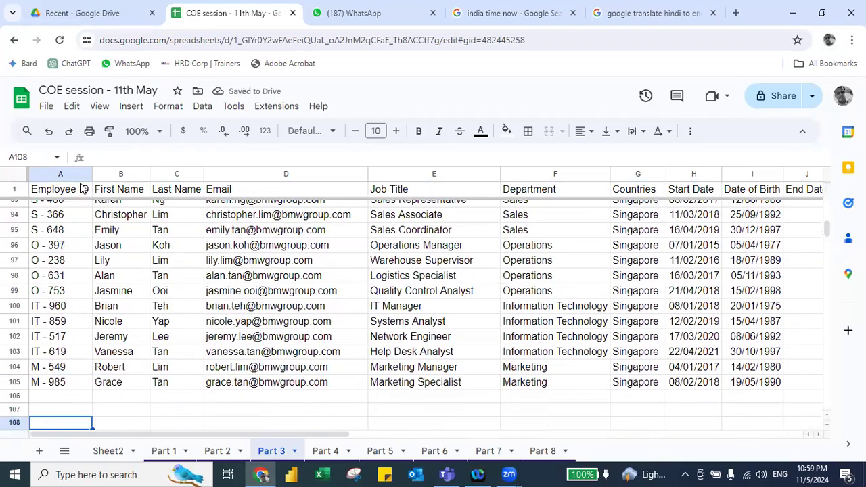
key("Up")
key("Up")
key("Up")
Freeze the Employee ID and First Name columns, A and B, of the employee table.
left_click(60, 188)
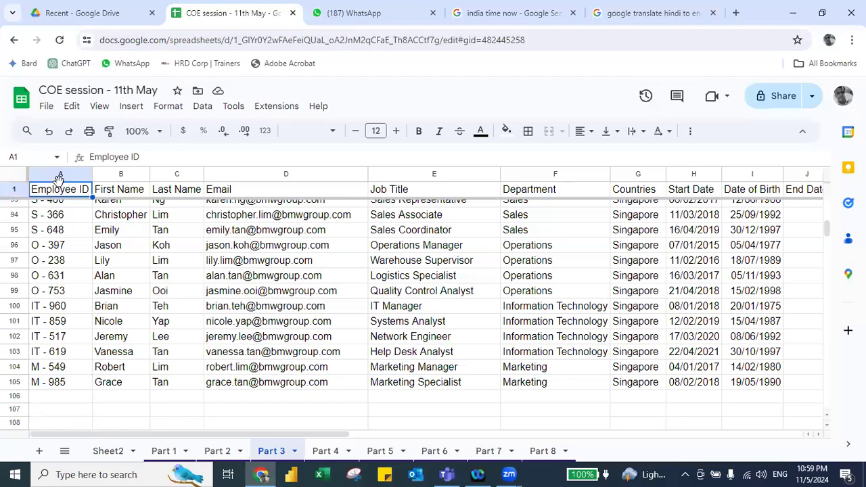
key("Right")
key("Down")
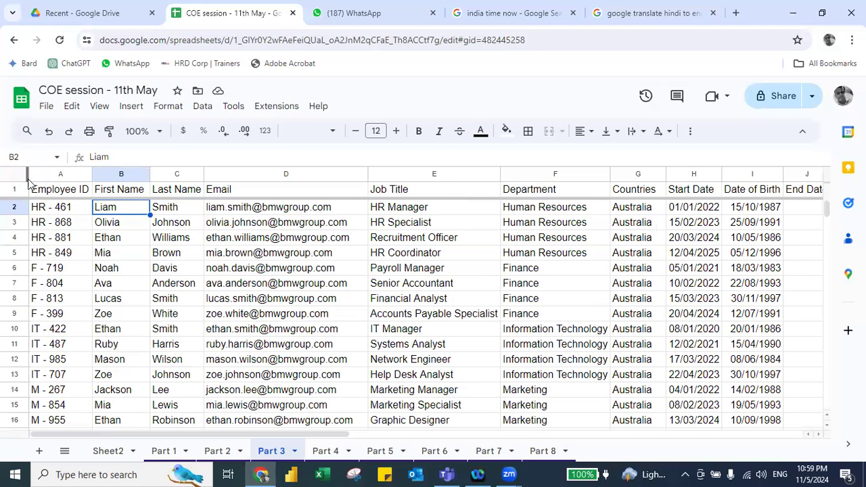
left_click_drag(28, 177, 154, 196)
Move across row 2 to the table's far columns and back to L2 to check the frozen columns.
key("Right")
key("ctrl+Right")
key("Right")
key("Right")
key("Right")
key("Right")
key("Right")
key("Right")
key("Right")
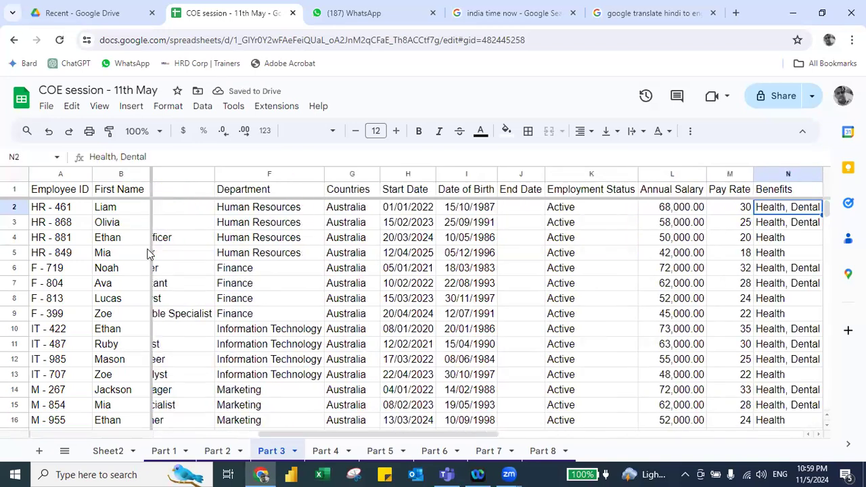
key("Left")
key("Left")
key("Left")
key("Left")
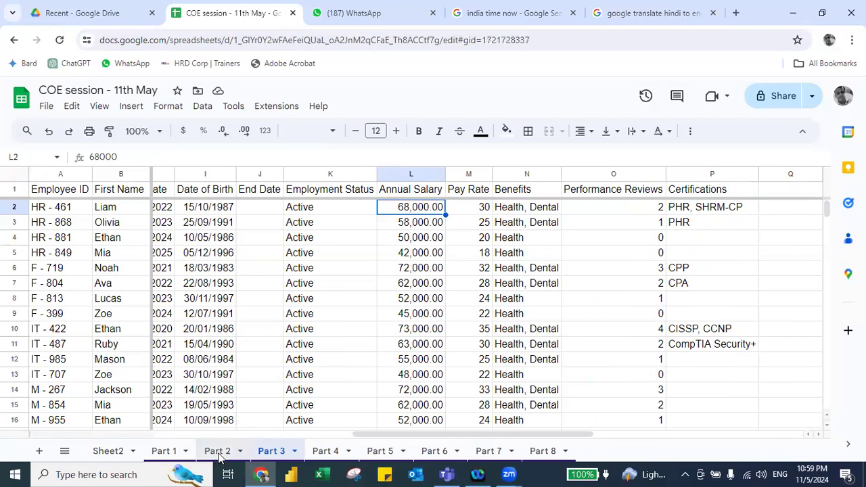
On Part 2, look through the expense choices in F2's dropdown and the data commands available for the Actual header in C1.
left_click(217, 453)
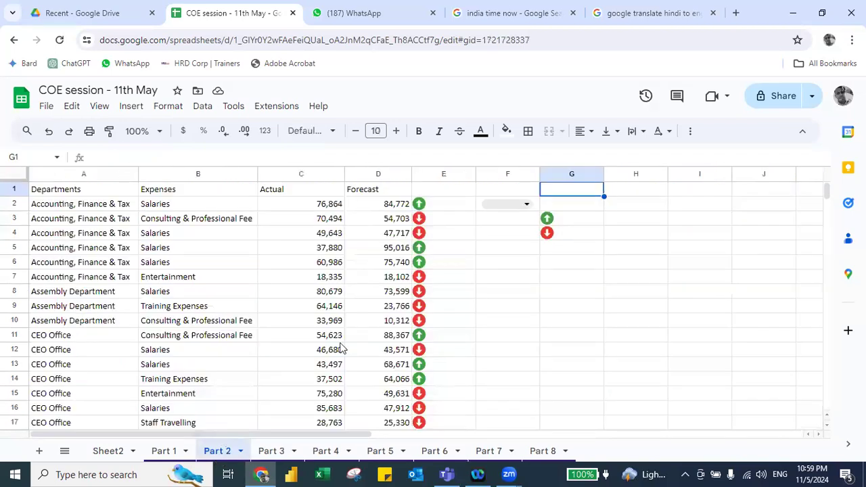
left_click(497, 205)
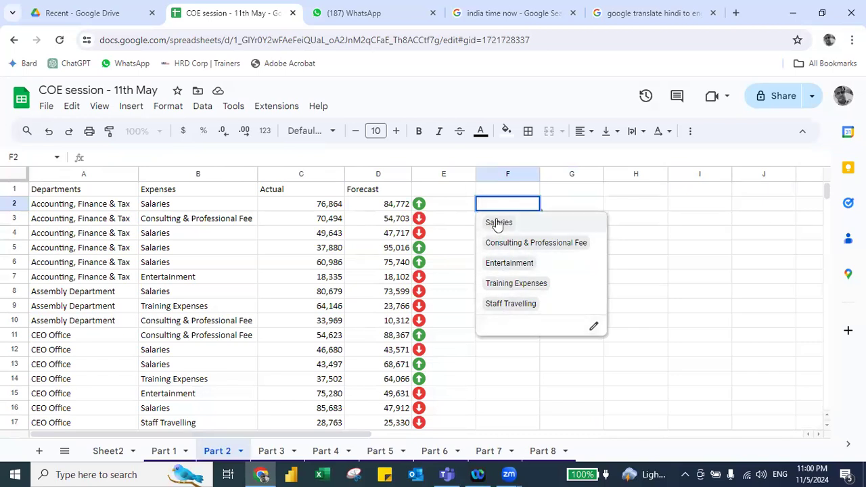
left_click(305, 238)
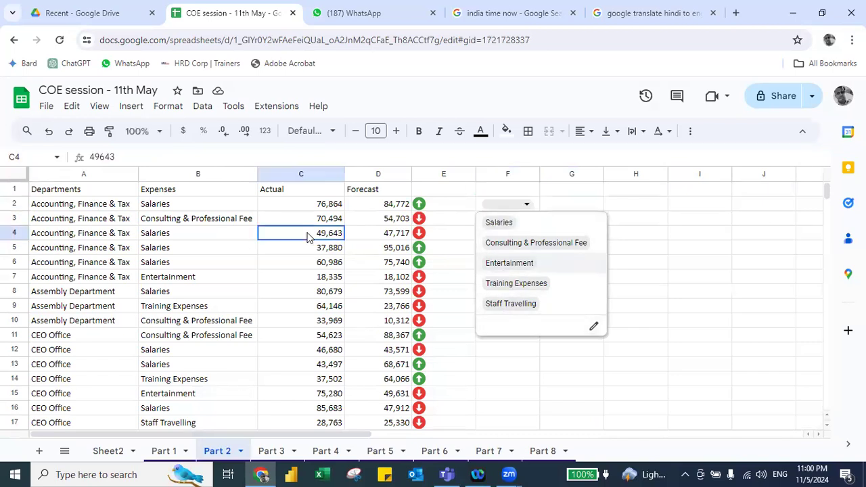
key("Up")
key("Up")
key("Up")
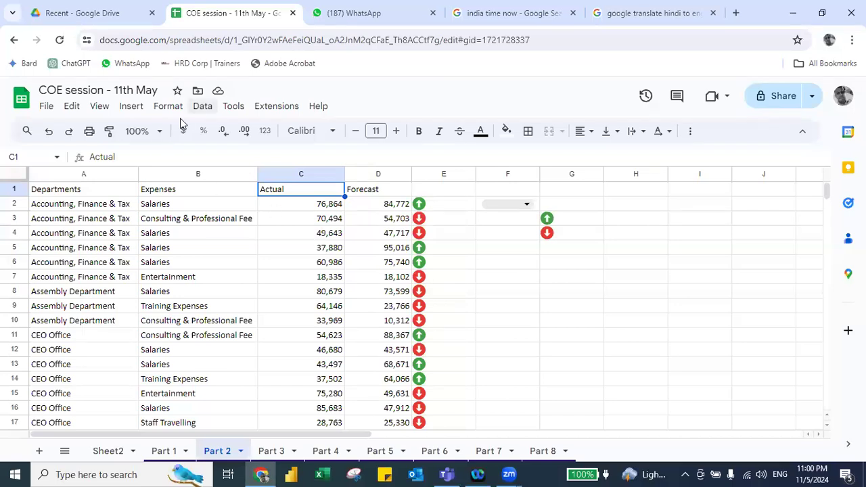
left_click(200, 107)
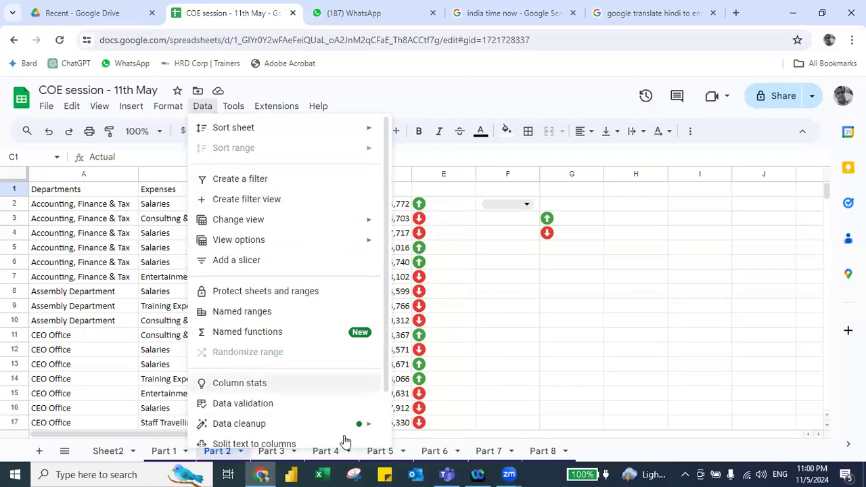
Create a filter view over the whole expenses table A1:K161 on the Part 4 sheet.
left_click(326, 451)
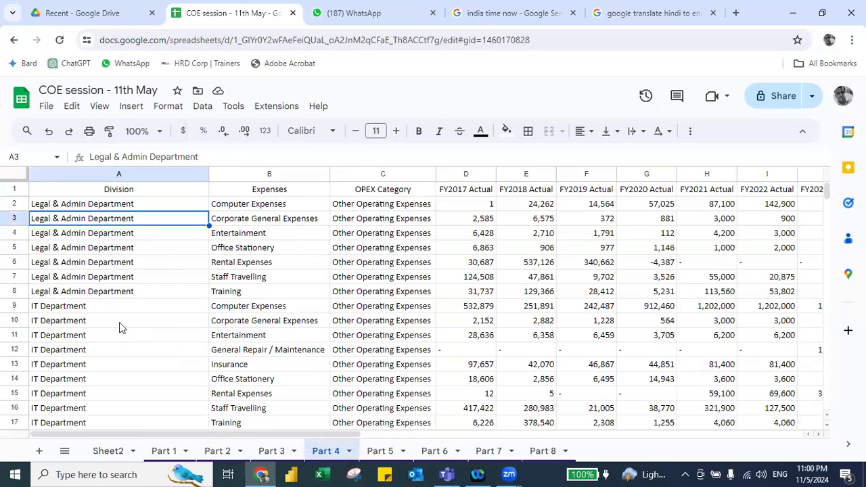
key("ctrl+Home")
key("ctrl+a")
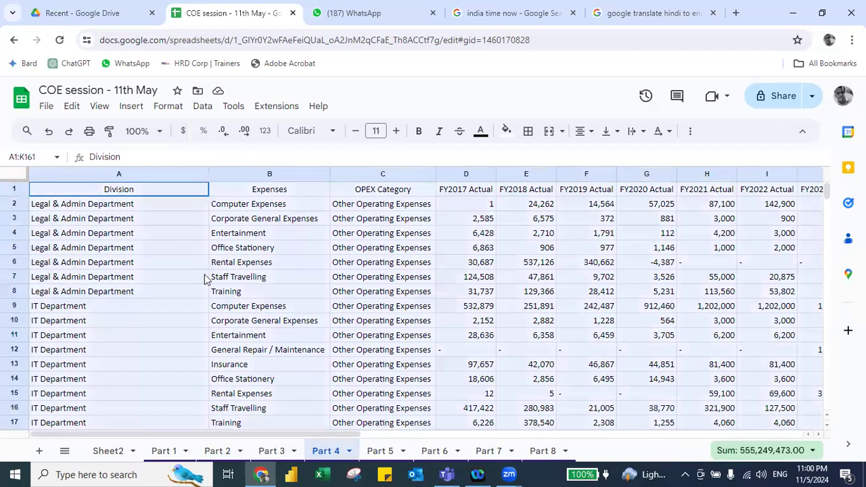
left_click(202, 107)
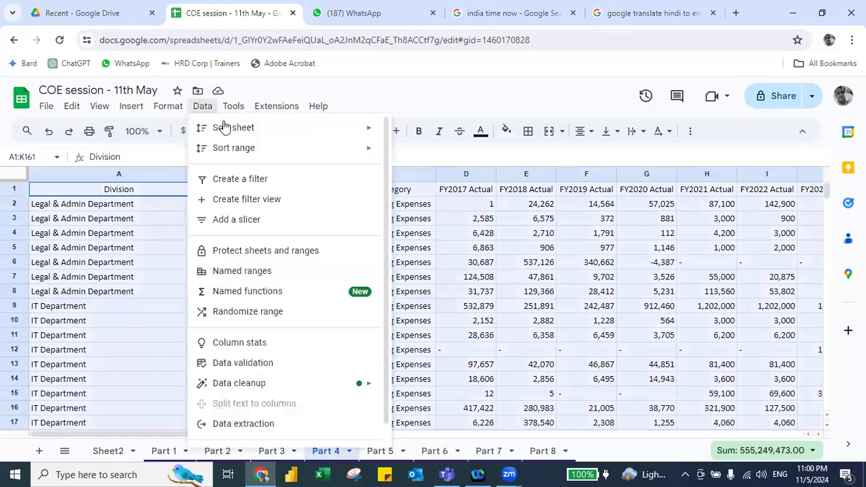
left_click(244, 200)
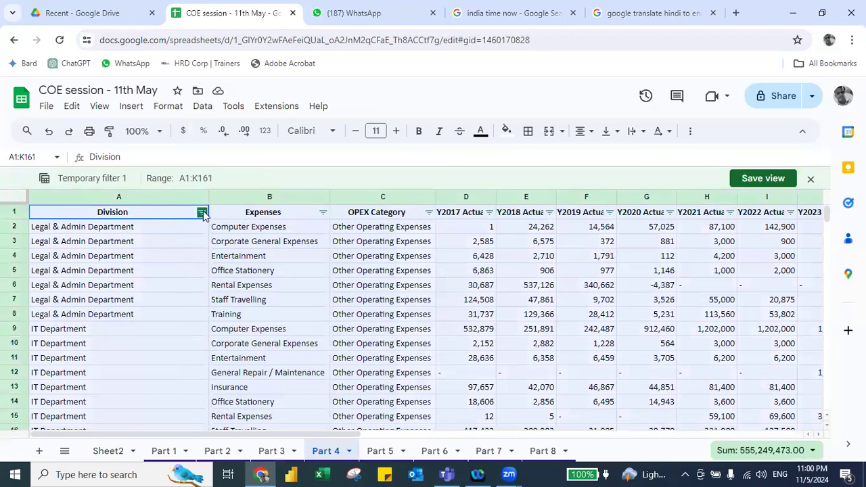
Filter the Division column by values so that only IT Department rows are displayed.
left_click(202, 213)
left_click(73, 369)
left_click(67, 397)
type("it")
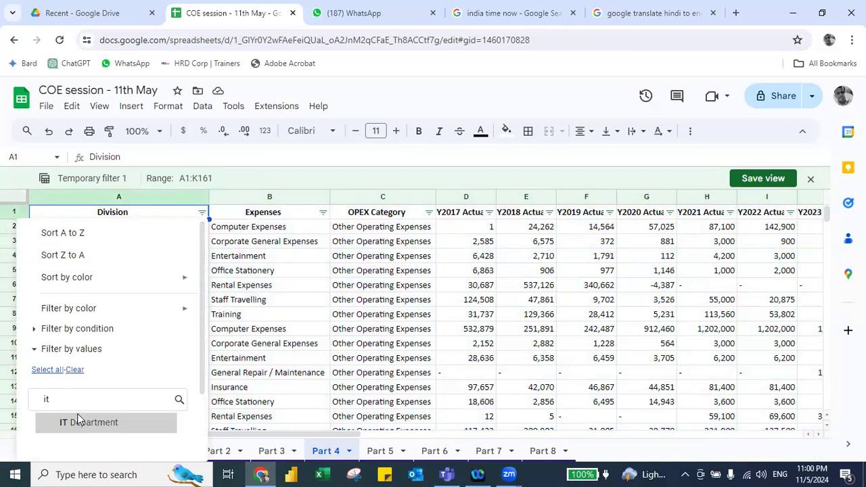
left_click(84, 425)
left_click_drag(202, 373, 196, 460)
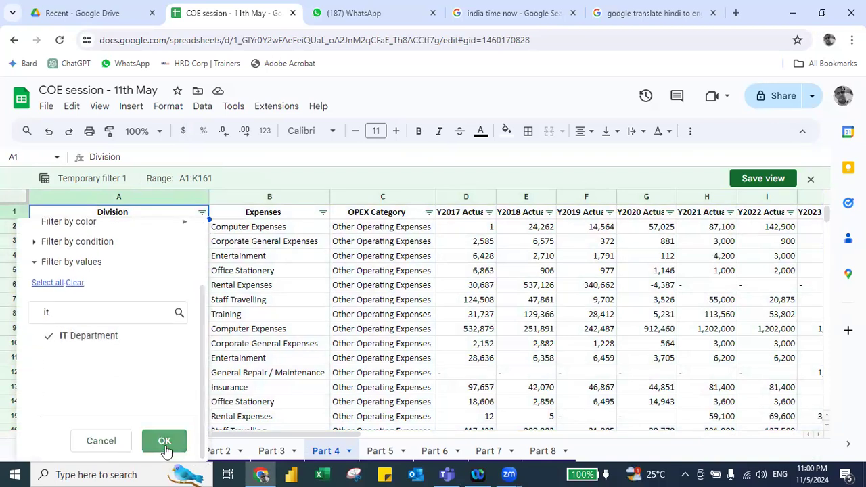
left_click(164, 443)
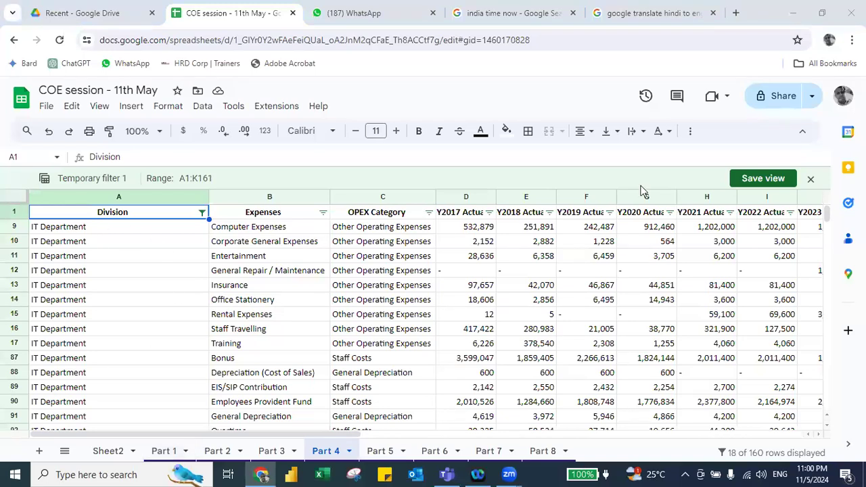
Save the filter view under the name IT Dept and close it to return to the unfiltered table.
left_click(746, 176)
type("IT Dept")
left_click(444, 245)
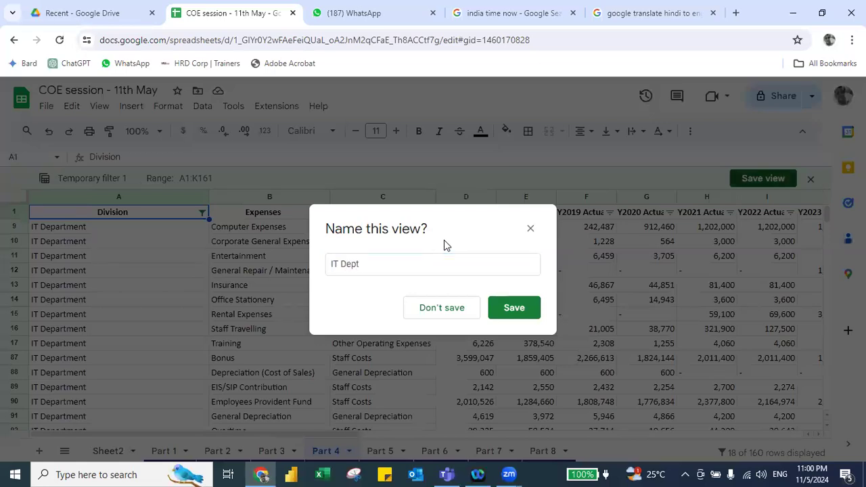
key("Return")
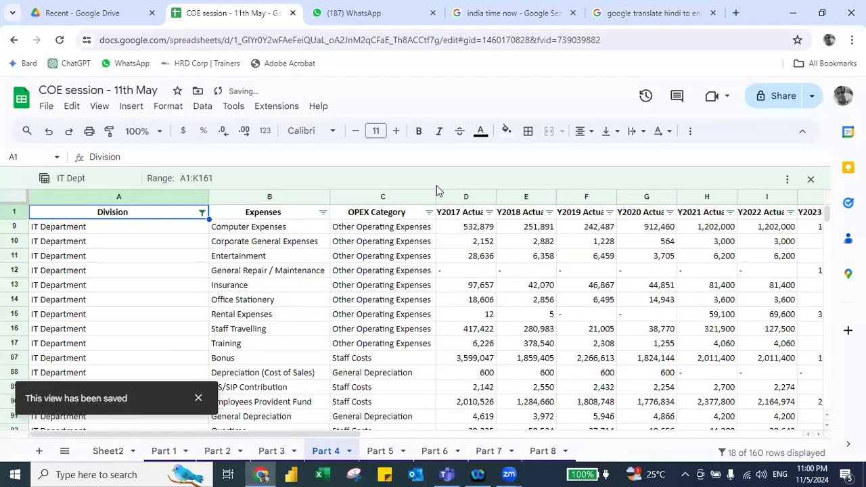
left_click(812, 180)
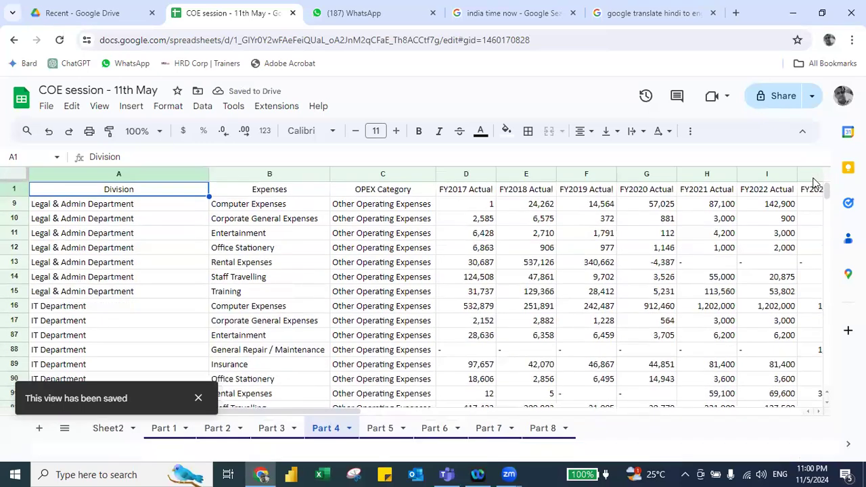
Create a new filter view on the Part 4 sheet and filter the Expenses column to only Computer Expenses.
left_click(202, 106)
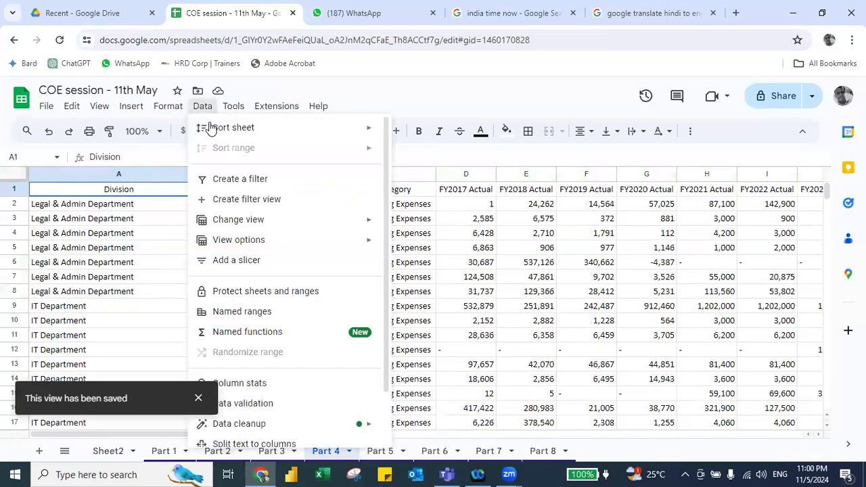
left_click(230, 200)
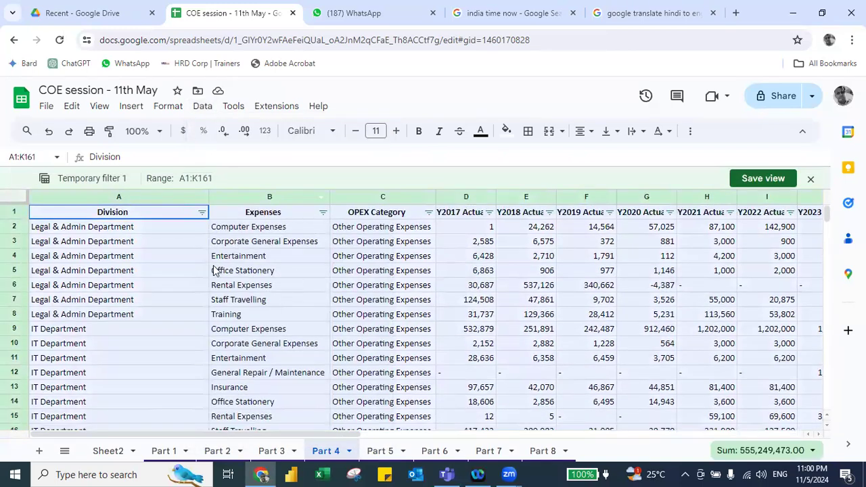
left_click(323, 212)
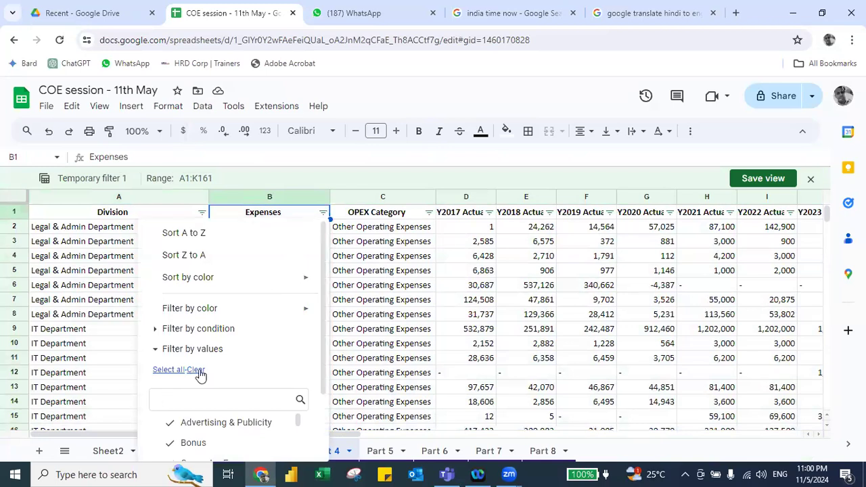
type("compu")
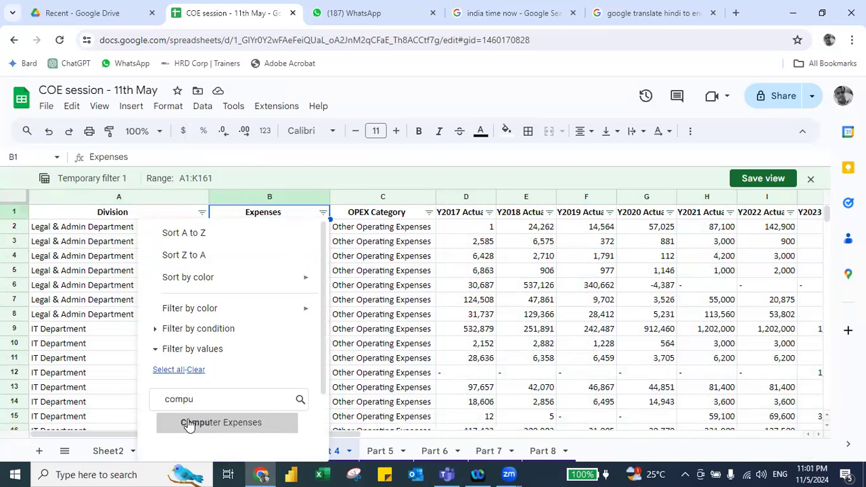
left_click(259, 422)
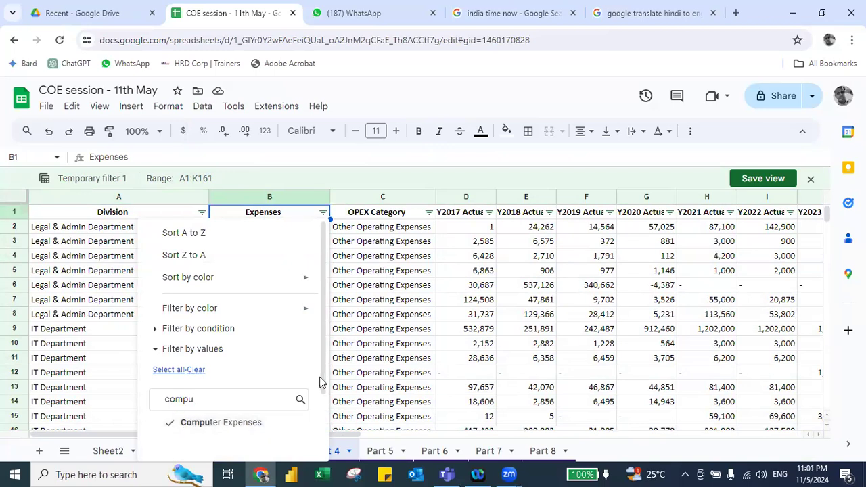
scroll(320, 379, "down", 2)
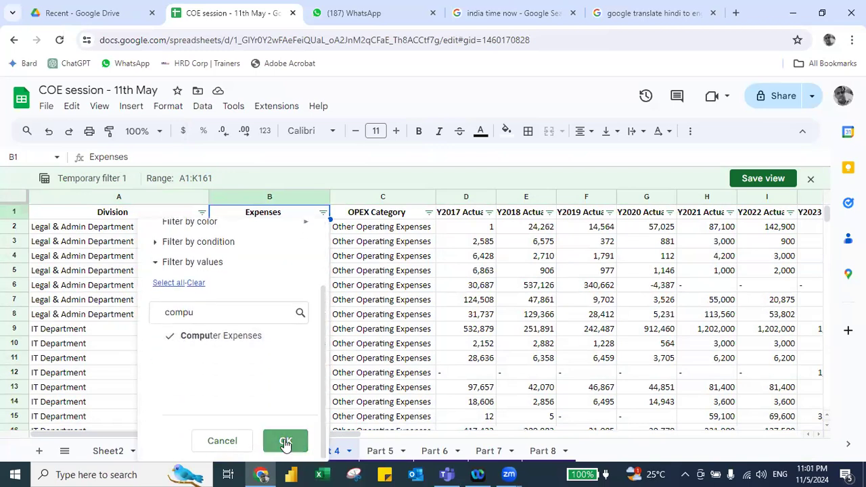
left_click(285, 441)
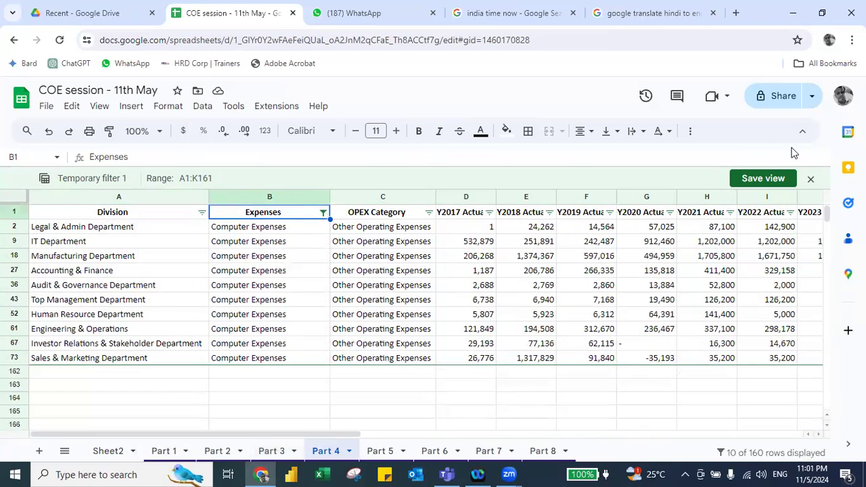
Save the filter view under the name "computer" and close it.
left_click(763, 178)
type("computer")
key("Return")
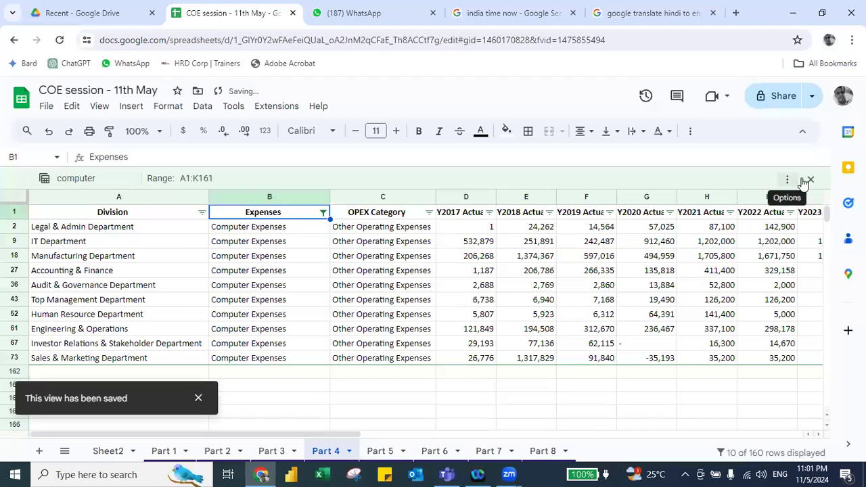
left_click(810, 179)
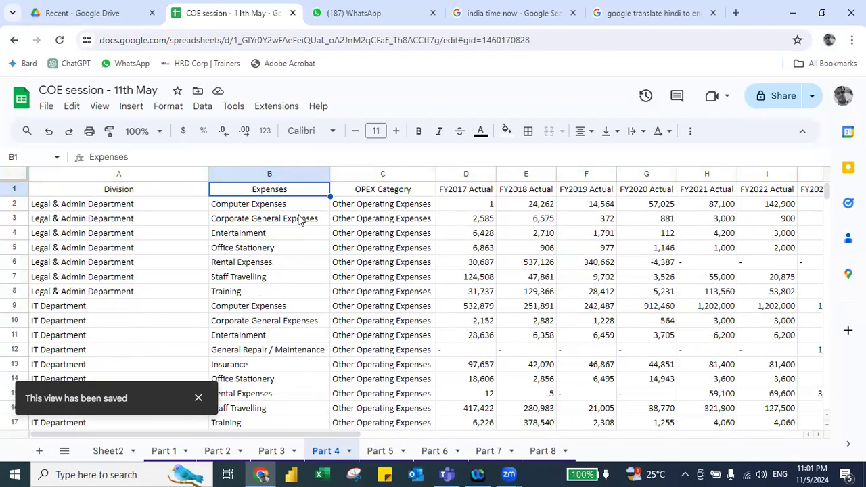
Display the data through the saved filter view "IT Dept".
left_click(210, 112)
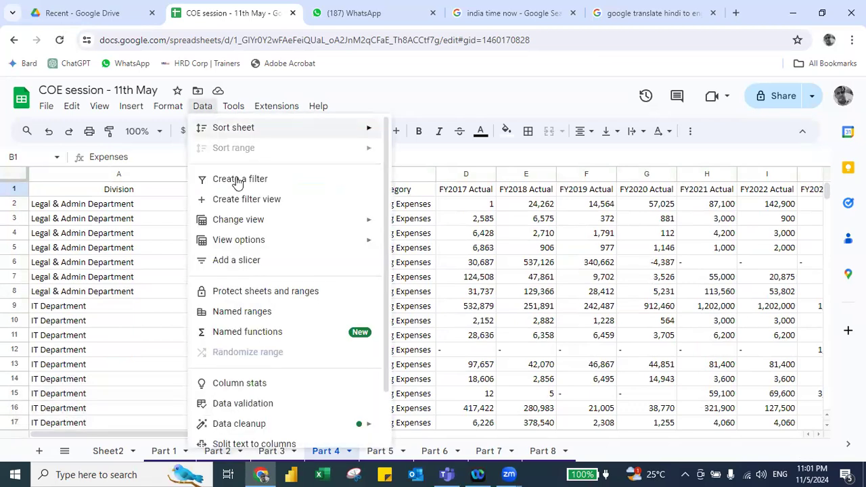
mouse_move(247, 223)
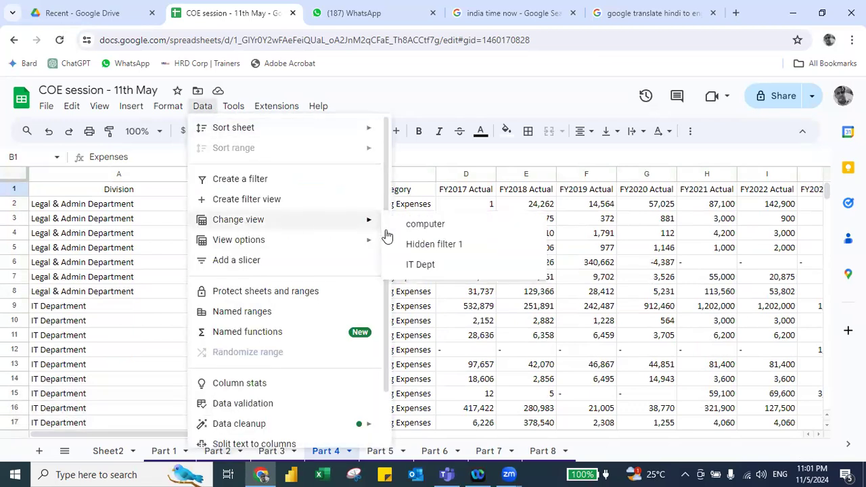
left_click(414, 265)
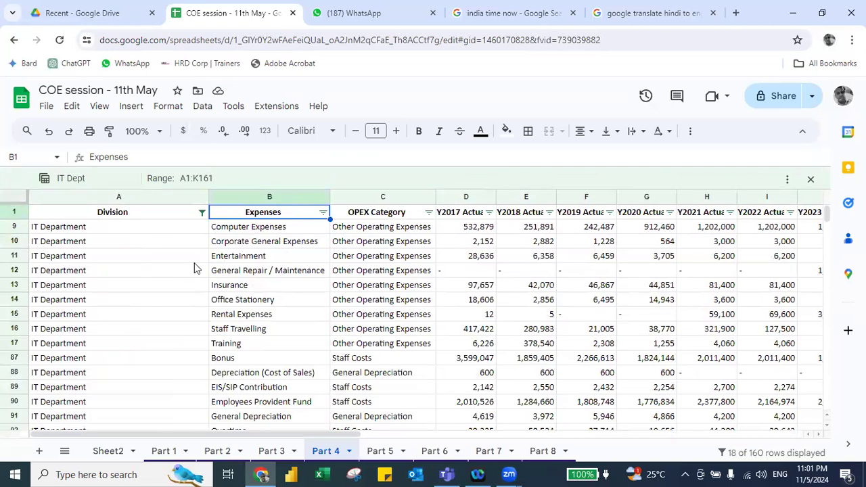
Switch from the IT Dept view to the saved "computer" filter view, and exit that view.
left_click(203, 106)
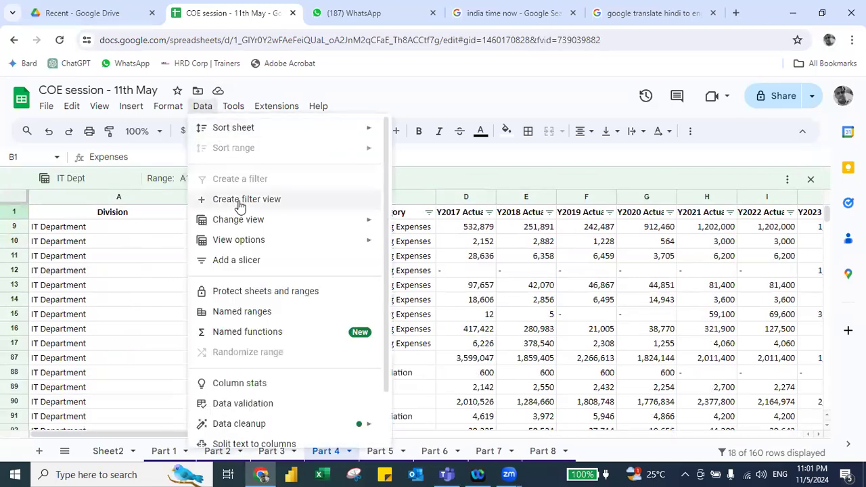
mouse_move(246, 218)
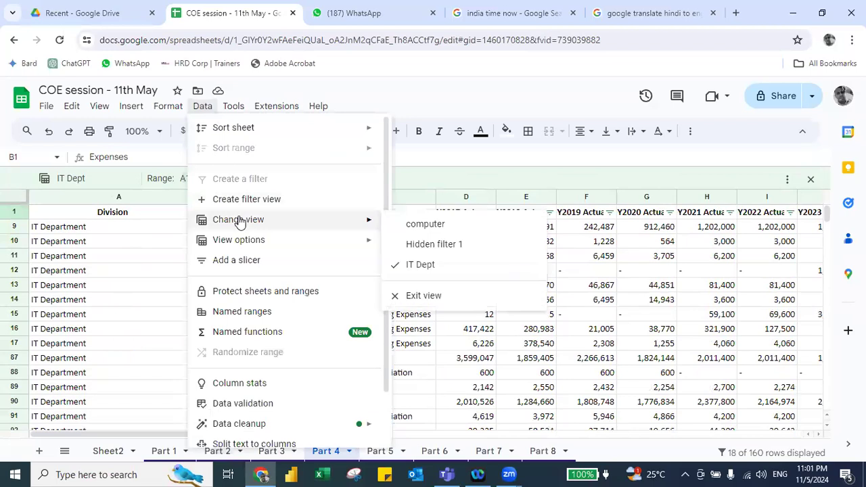
left_click(426, 229)
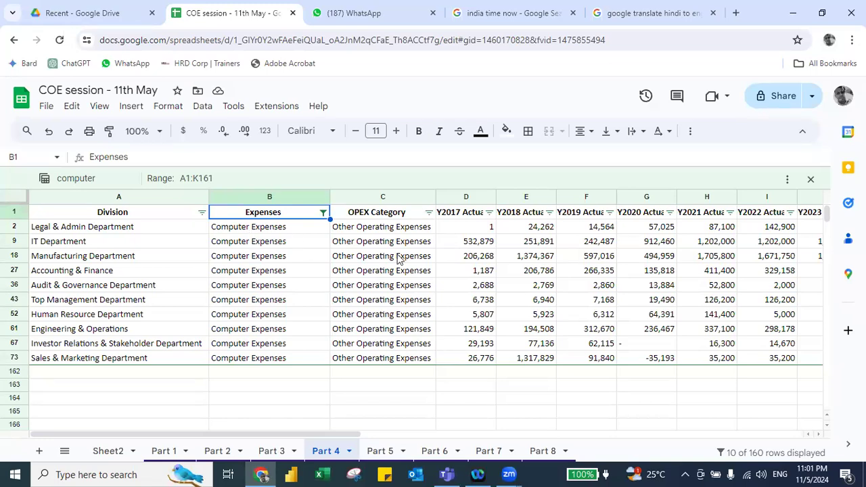
left_click(810, 179)
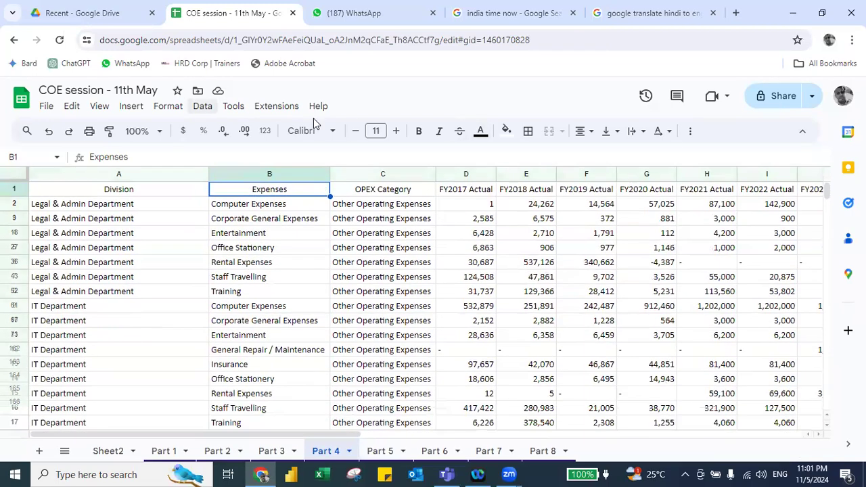
Display the data through the saved view "Hidden filter 1".
left_click(202, 105)
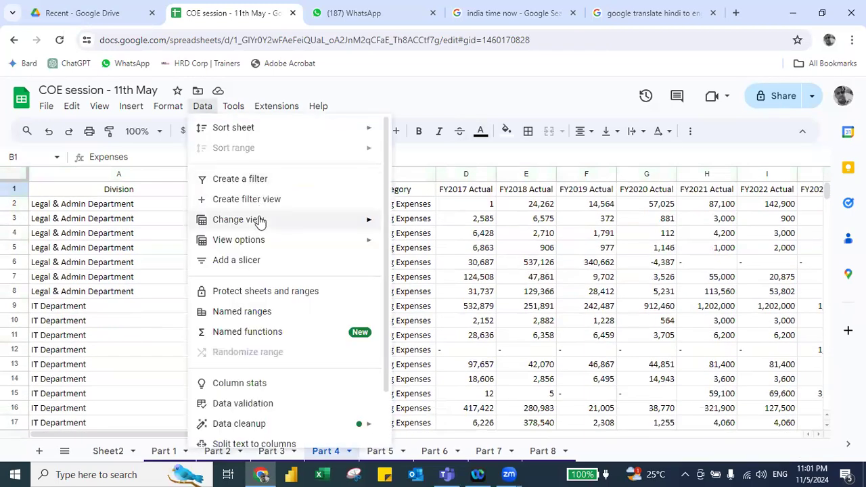
mouse_move(305, 239)
left_click(410, 243)
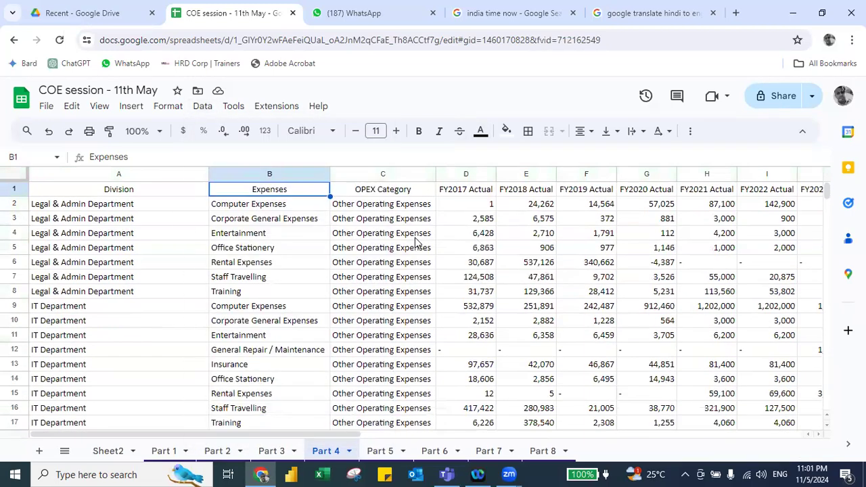
Create another new filter view covering the expense table.
left_click(210, 115)
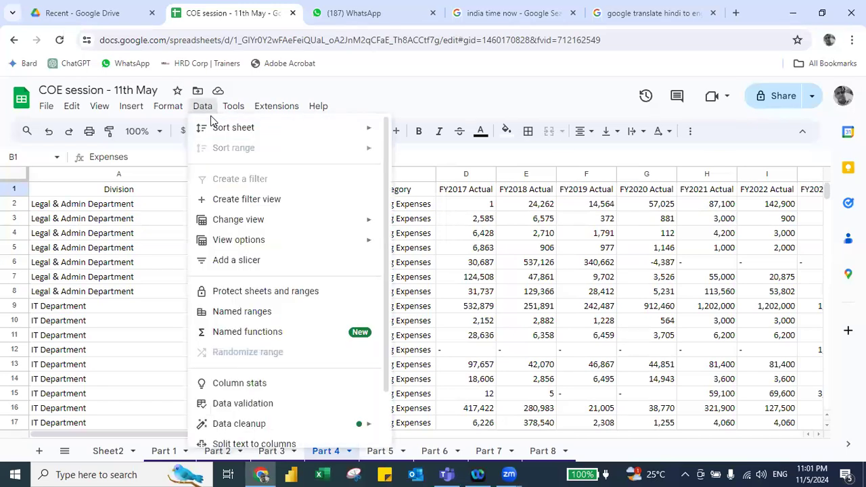
left_click(240, 198)
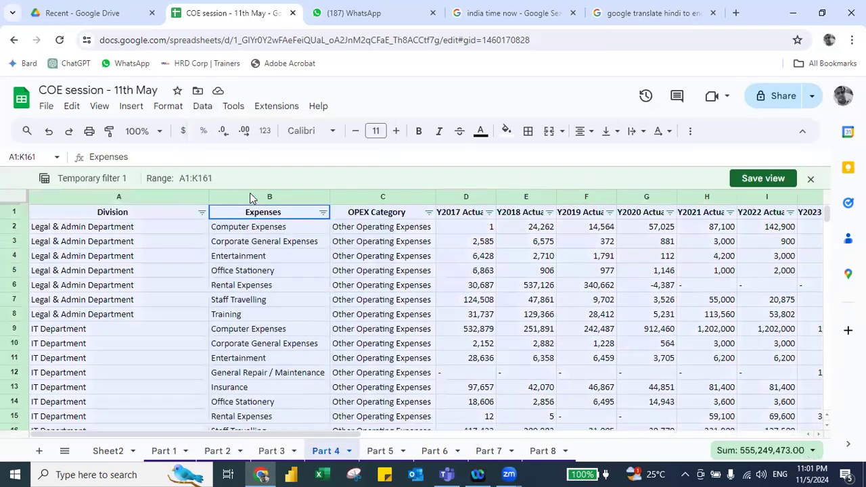
left_click(202, 213)
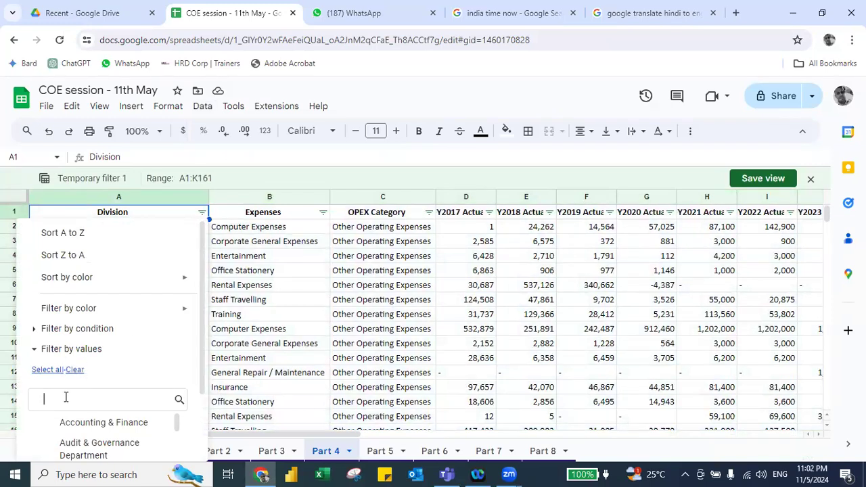
type("ce")
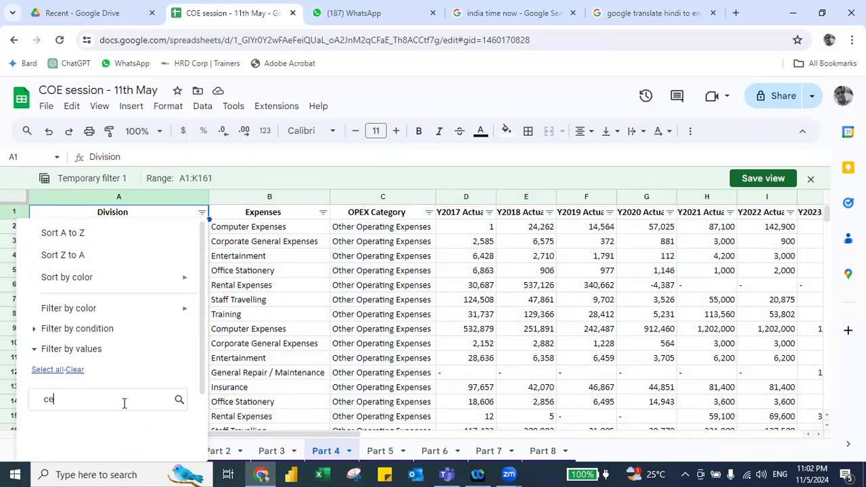
key("BackSpace")
key("BackSpace")
key("Escape")
key("ctrl+Down")
key("ctrl+Up")
key("Down")
key("Up")
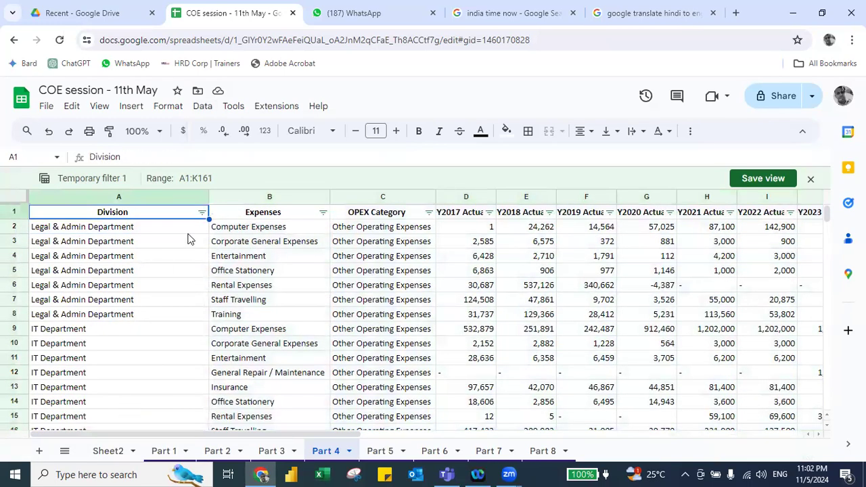
Filter the Division column to show only Top Management Department.
left_click(202, 213)
left_click(73, 372)
left_click(55, 396)
type("top")
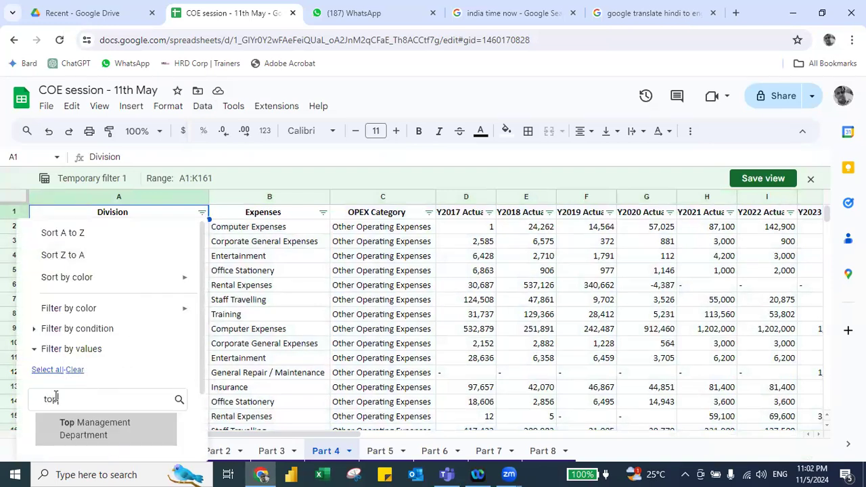
left_click(89, 430)
scroll(164, 336, "down", 2)
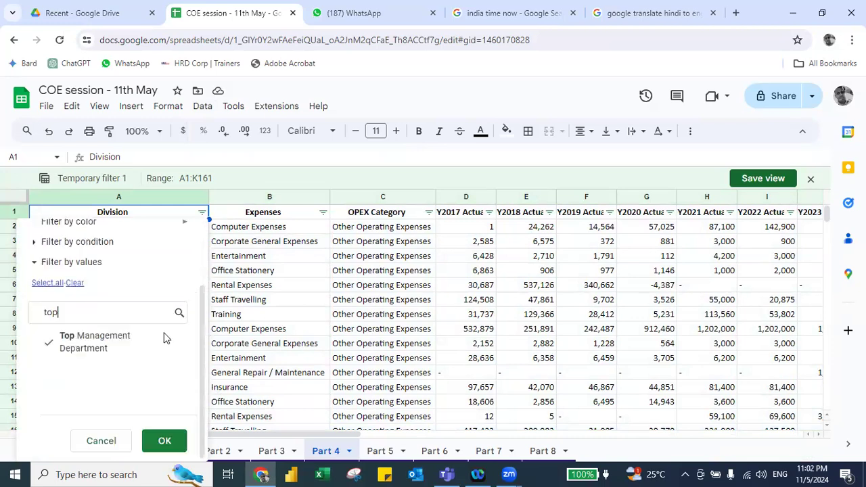
left_click(174, 440)
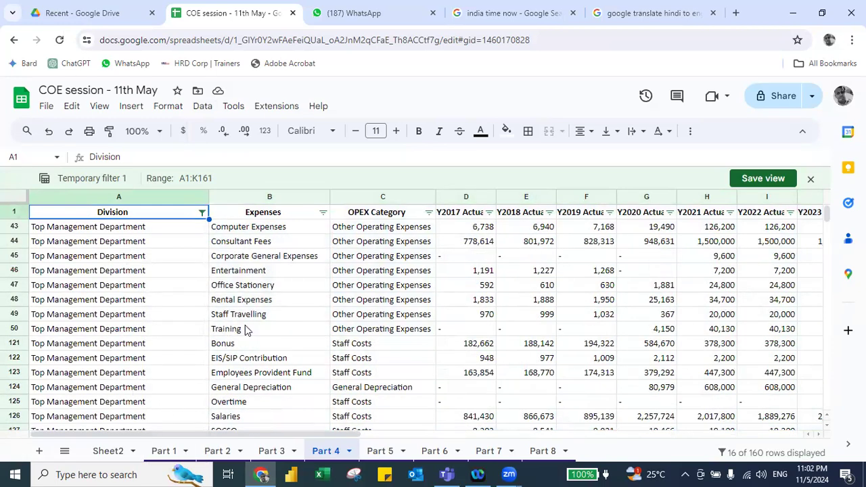
Filter the Expenses column to show only Training.
left_click(322, 212)
left_click(196, 369)
left_click(177, 398)
type("tra")
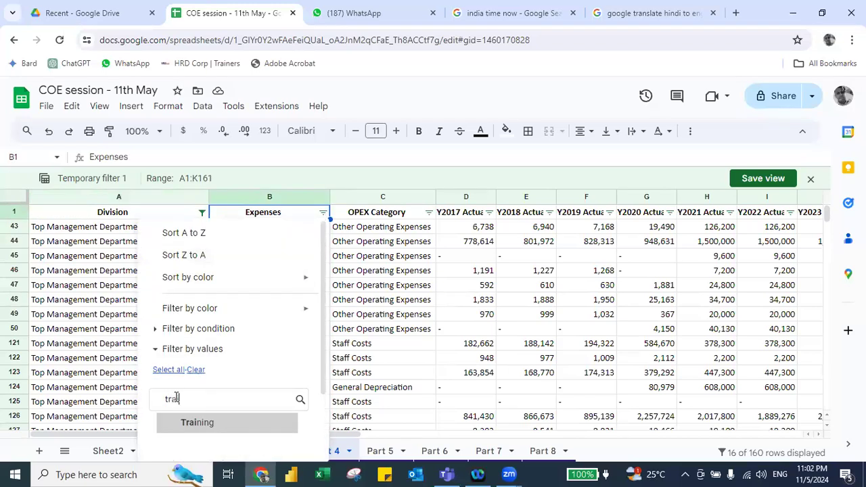
type("in")
left_click(199, 421)
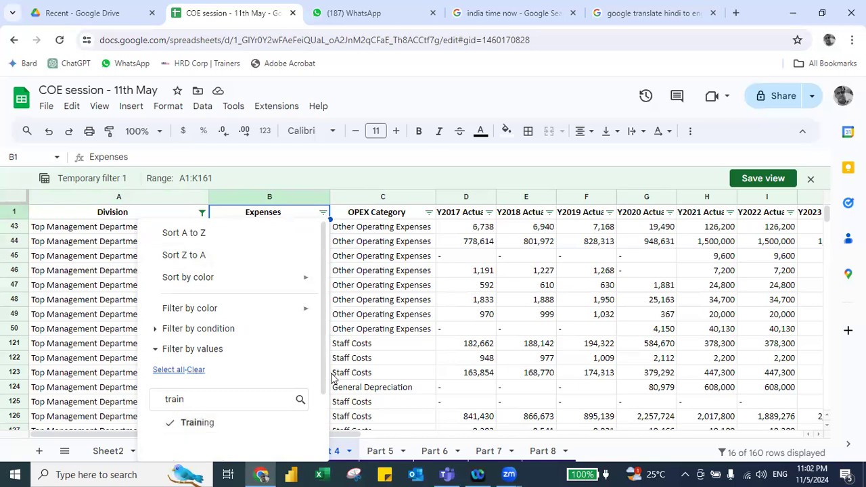
scroll(323, 376, "down", 3)
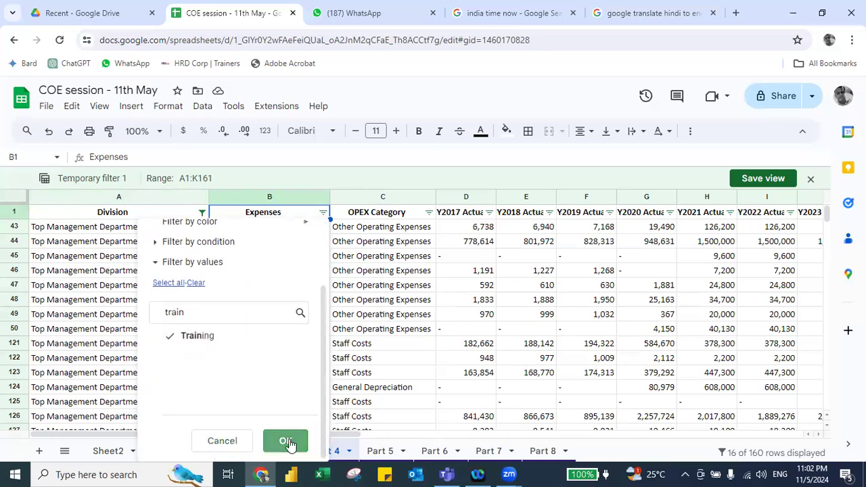
left_click(288, 443)
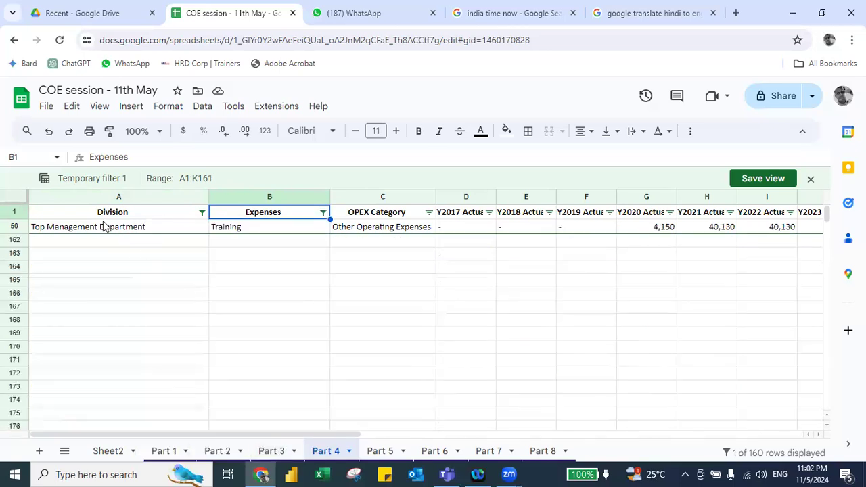
Save the filtered view under the name "ceo training" and close it.
left_click(762, 180)
type("ceo training")
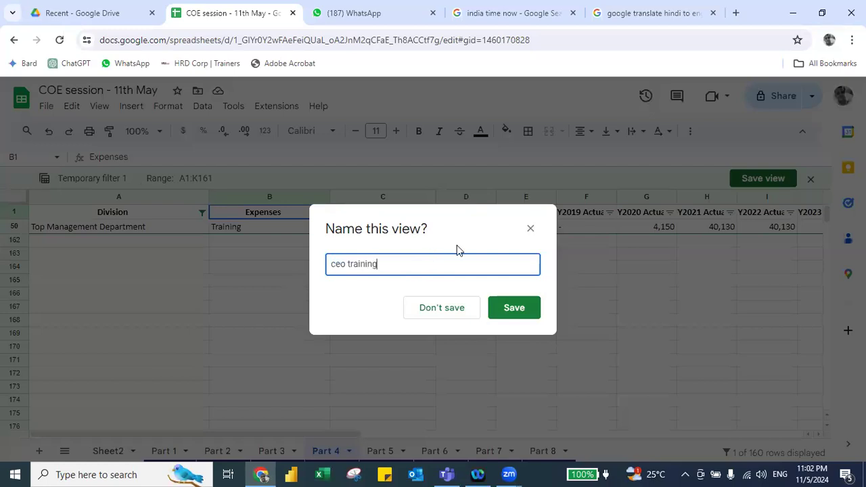
key("super+shift+s")
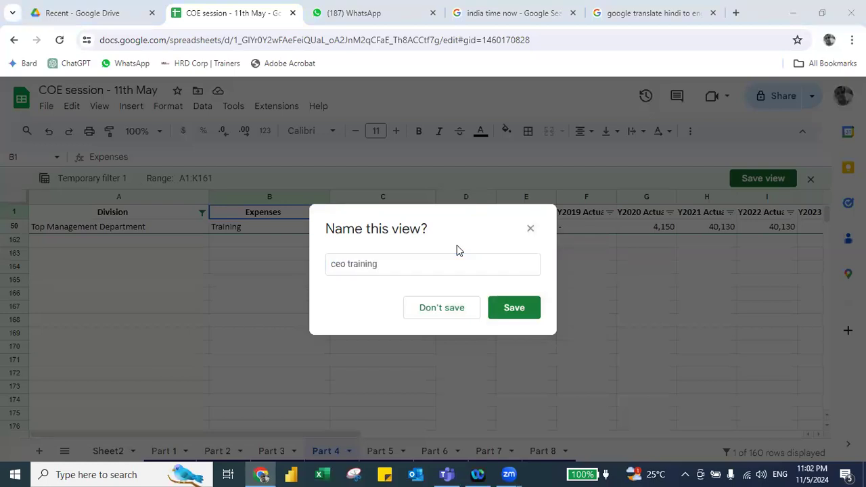
left_click(504, 309)
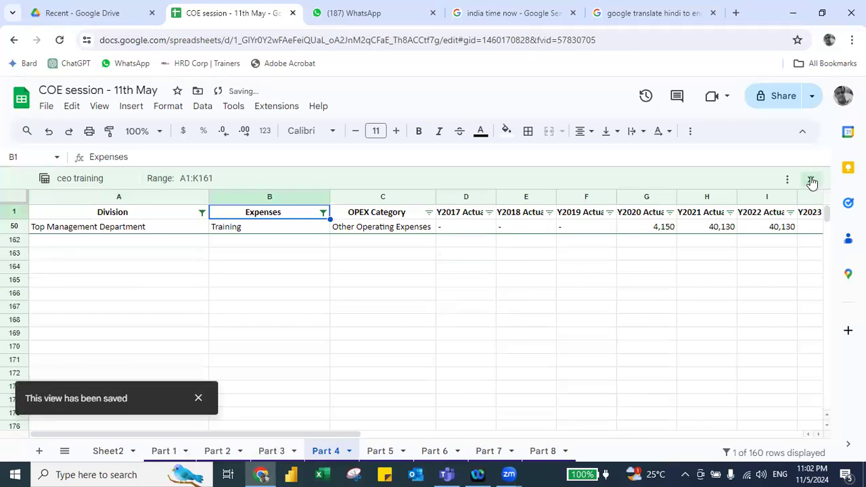
left_click(811, 181)
Switch the expense table to the saved filter view computer, followed by ceo training.
key("alt+d")
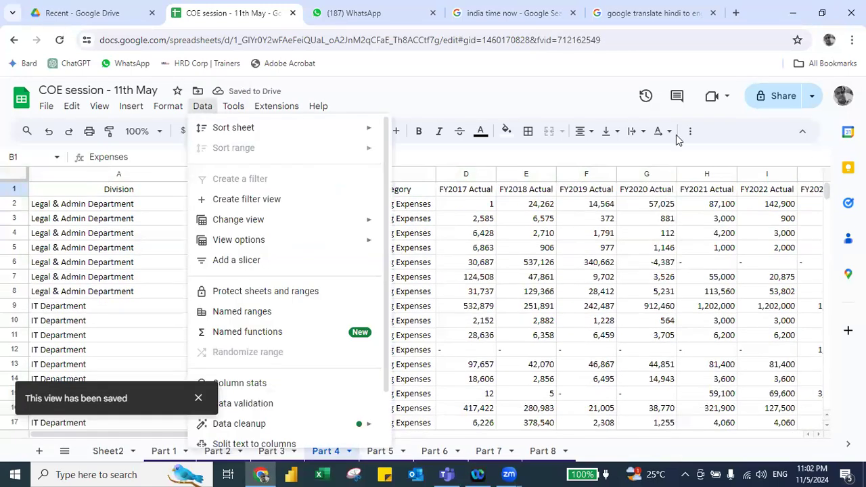
mouse_move(242, 223)
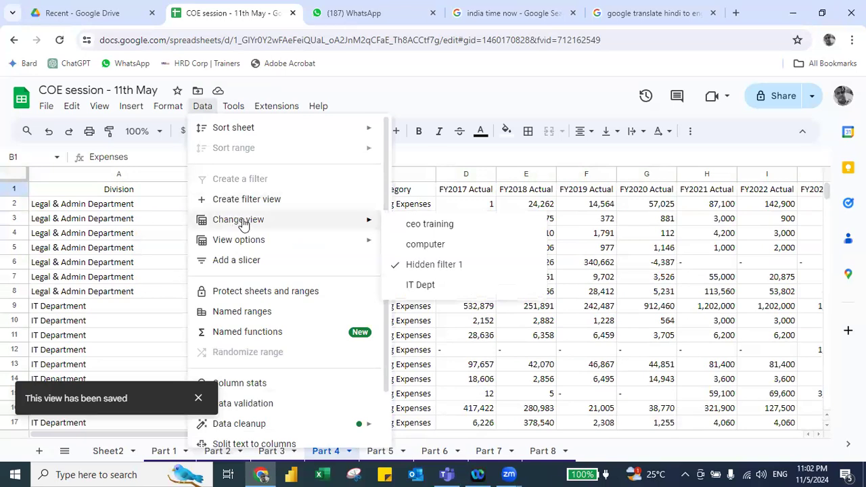
left_click(426, 245)
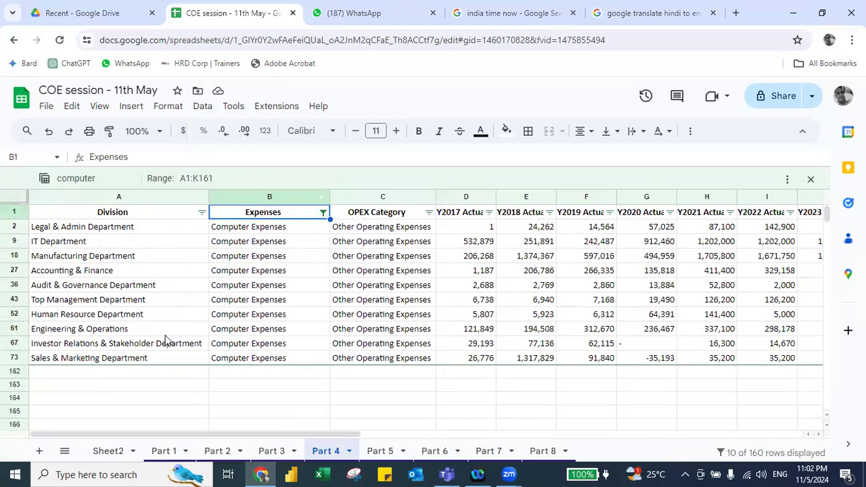
left_click(202, 106)
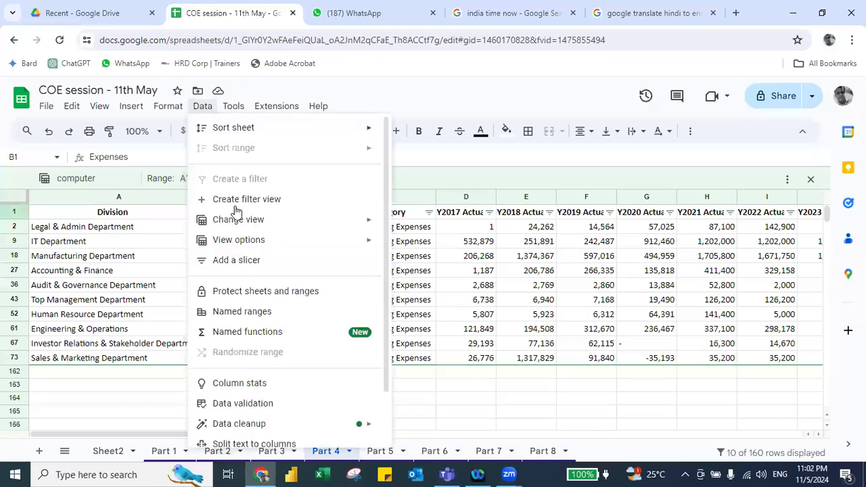
mouse_move(227, 219)
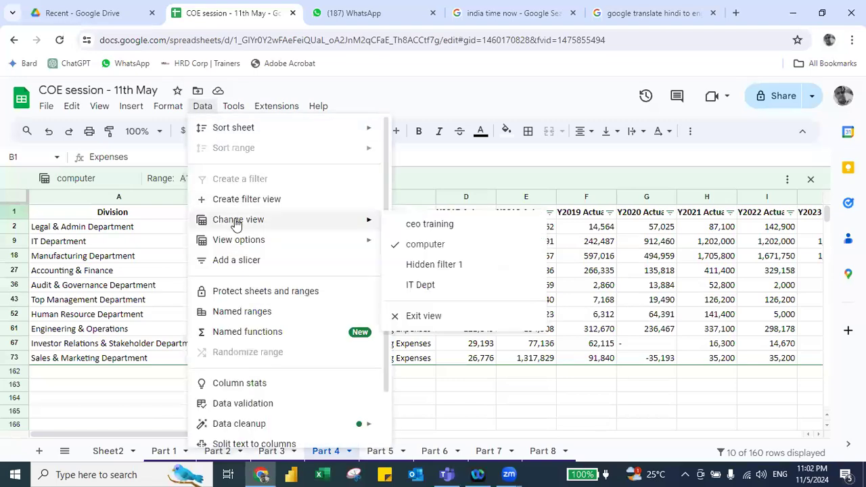
left_click(411, 231)
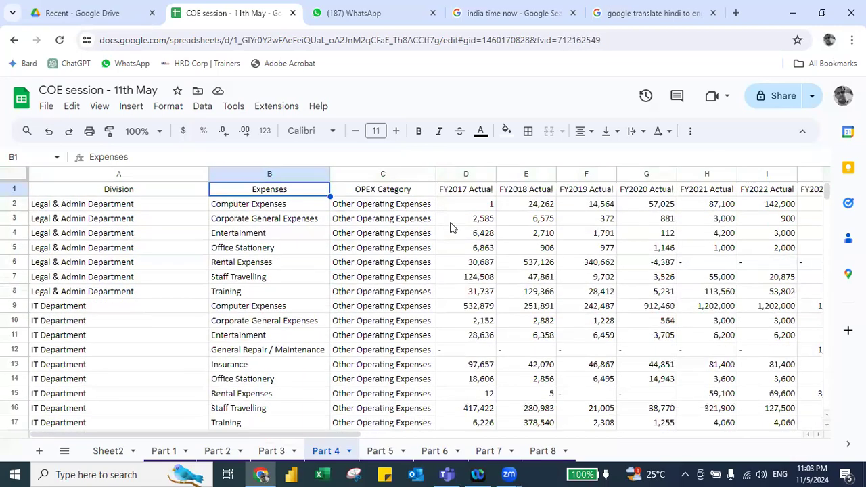
key("alt+d")
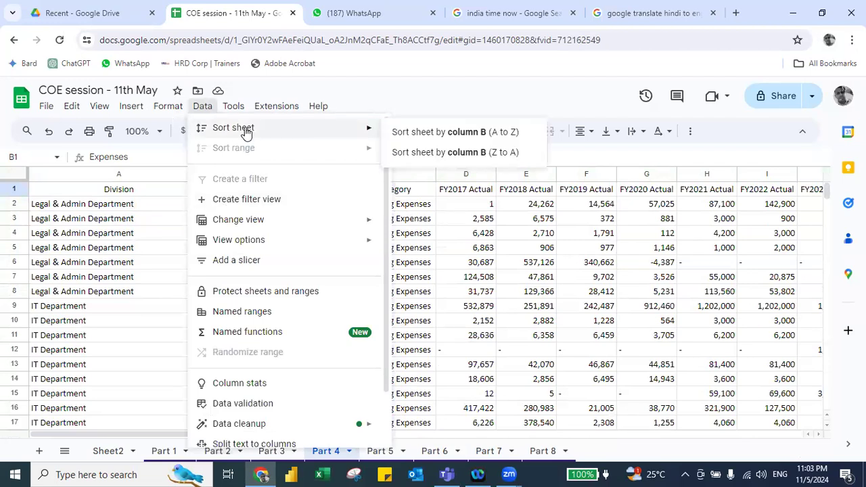
left_click(112, 190)
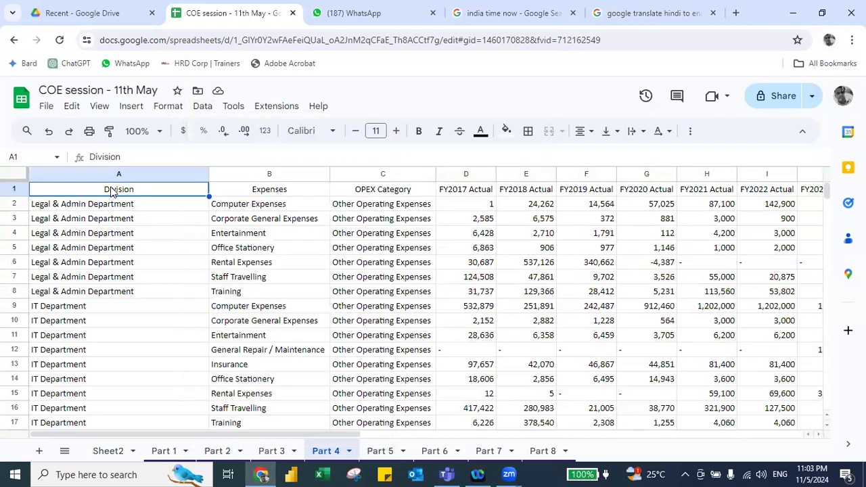
key("ctrl+a")
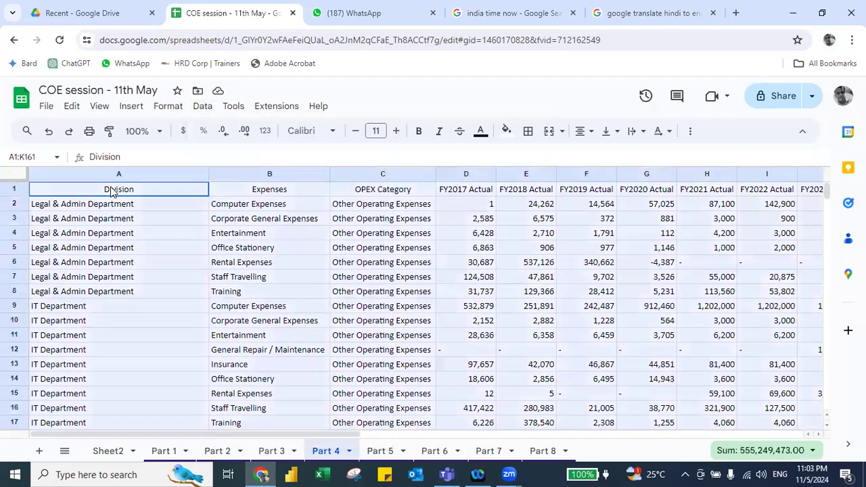
left_click(202, 107)
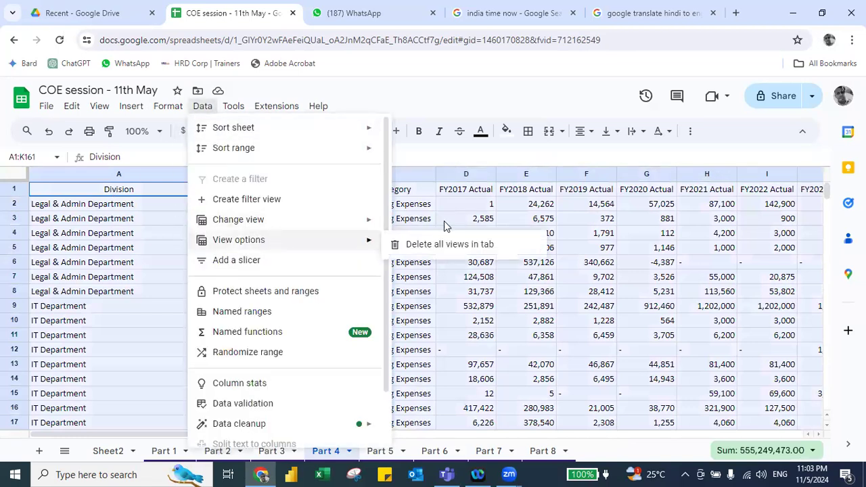
mouse_move(348, 222)
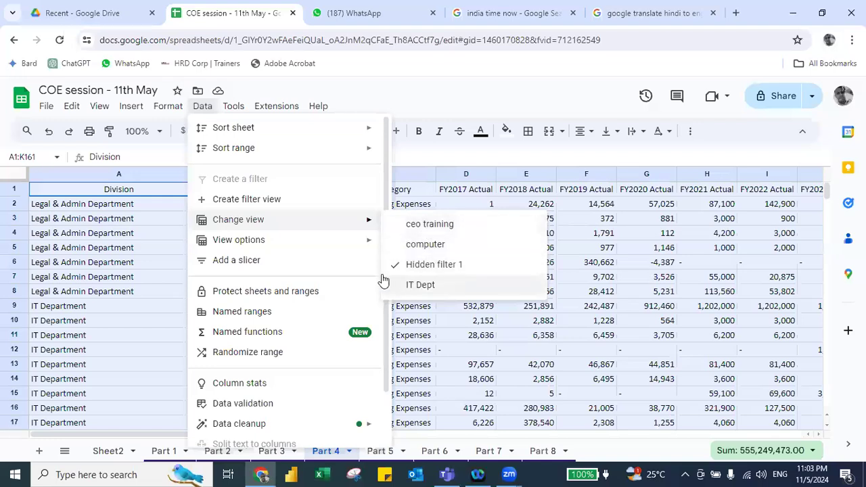
left_click(304, 201)
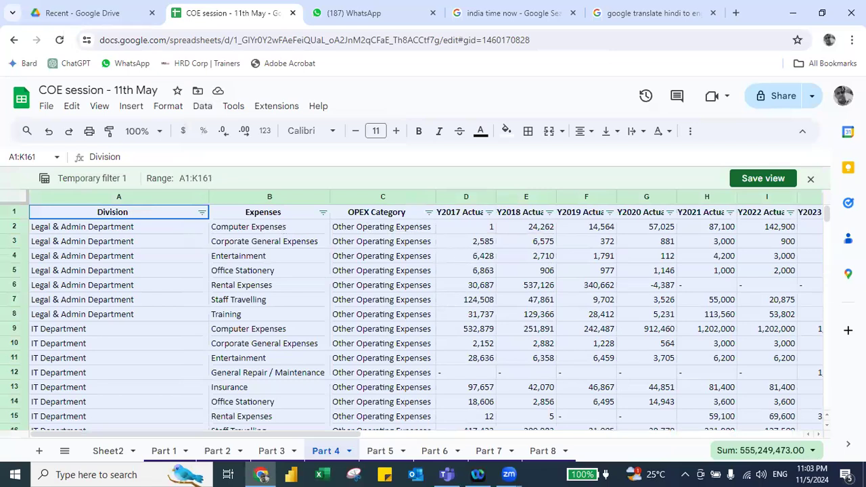
left_click(810, 178)
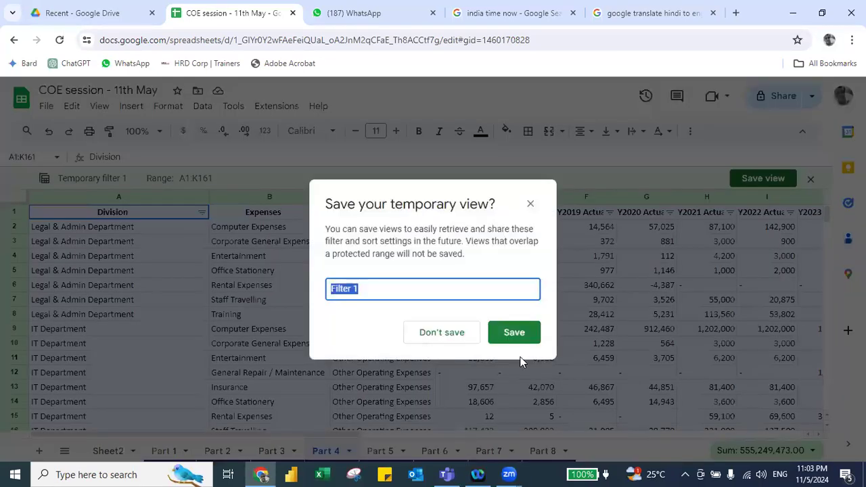
left_click(435, 333)
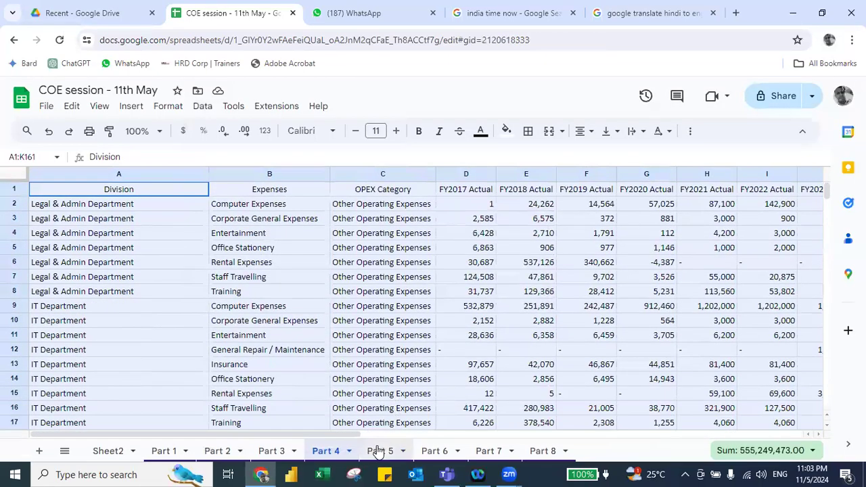
Go to the Part 3 sheet and unfreeze its header row and its frozen first columns.
left_click(377, 450)
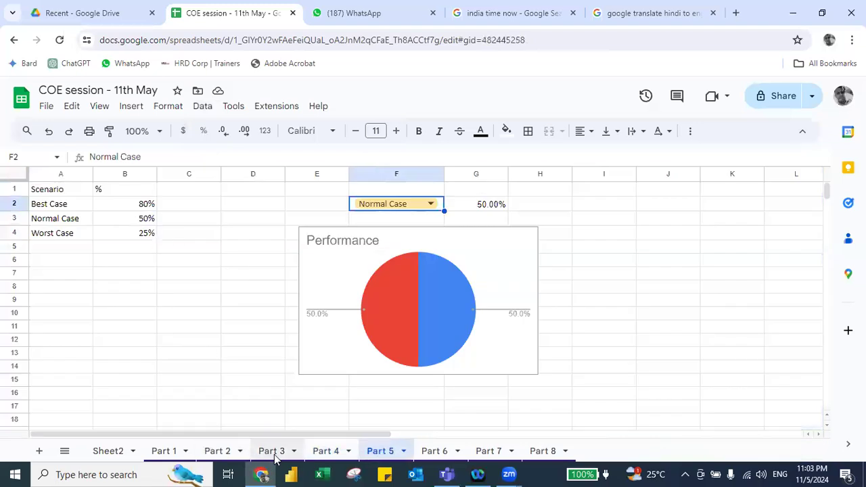
left_click(274, 451)
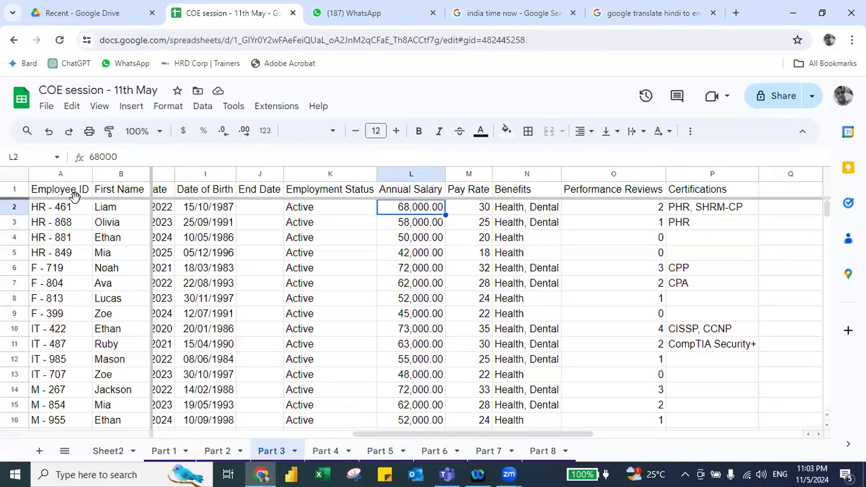
left_click_drag(75, 199, 80, 181)
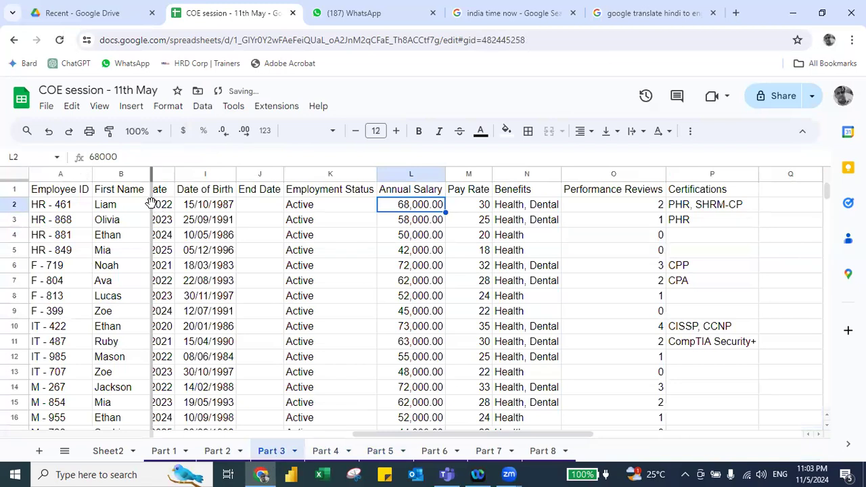
left_click_drag(150, 204, 38, 204)
Create a filter on the employee table starting at cell A1.
left_click(47, 195)
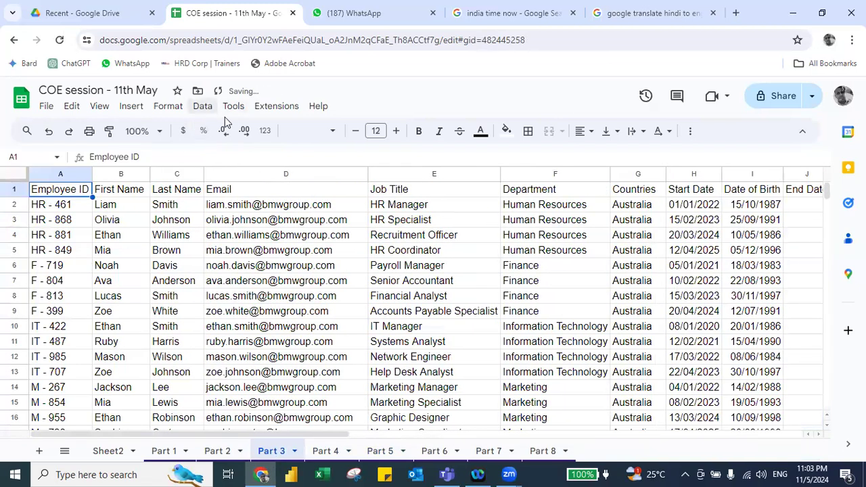
left_click(203, 106)
left_click(228, 178)
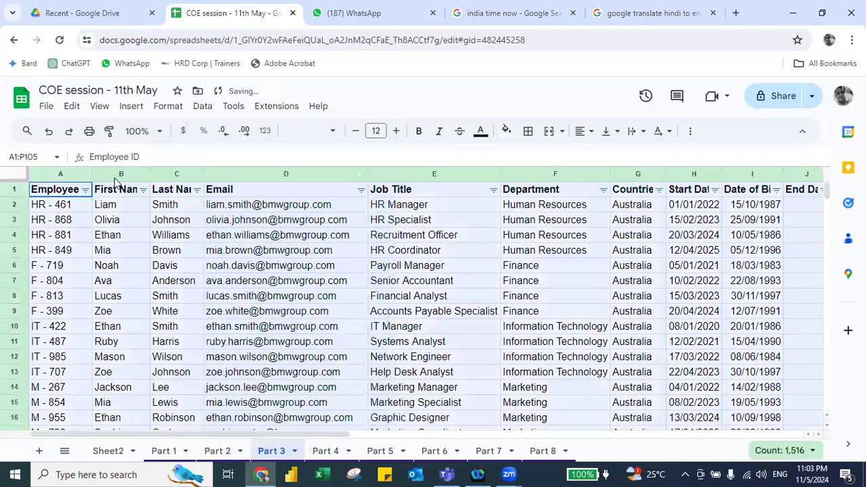
Set up an advanced sort of range A1:P105 with a header row, sorting by Department from A to Z.
left_click(203, 107)
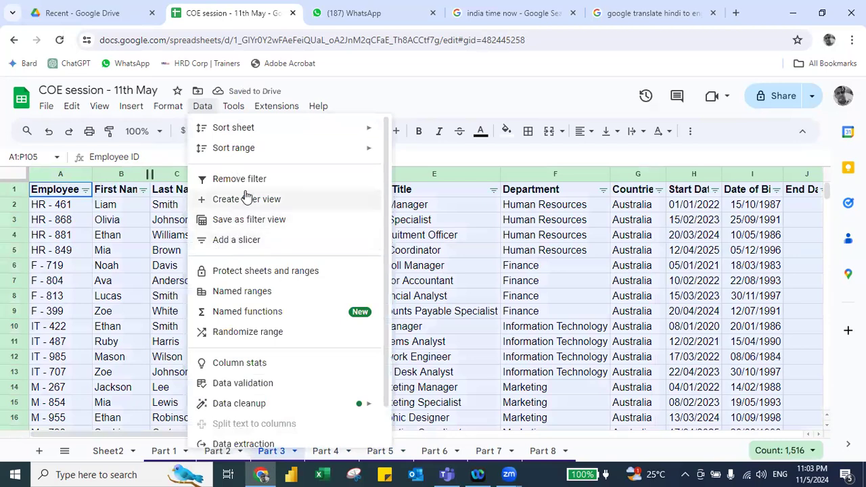
mouse_move(224, 153)
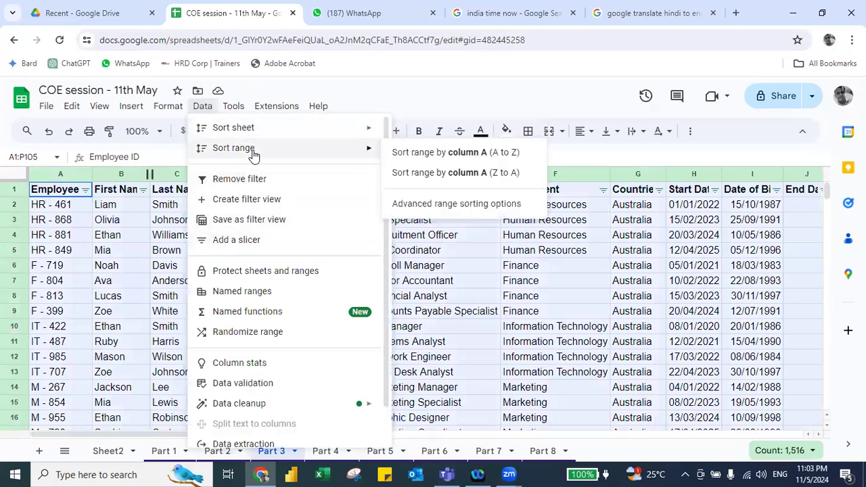
left_click(423, 204)
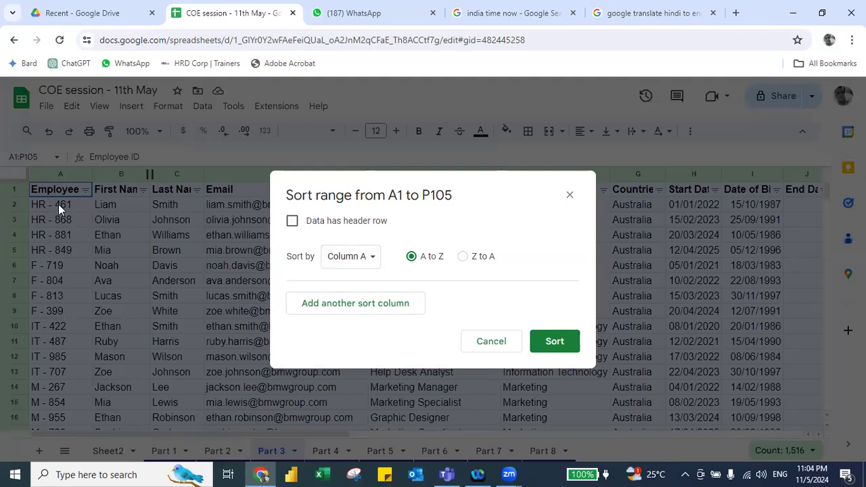
left_click_drag(410, 191, 252, 266)
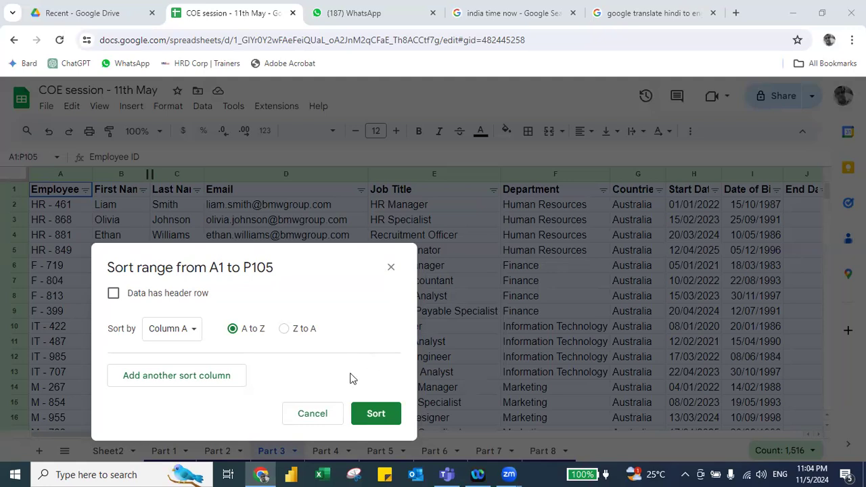
left_click_drag(257, 261, 375, 228)
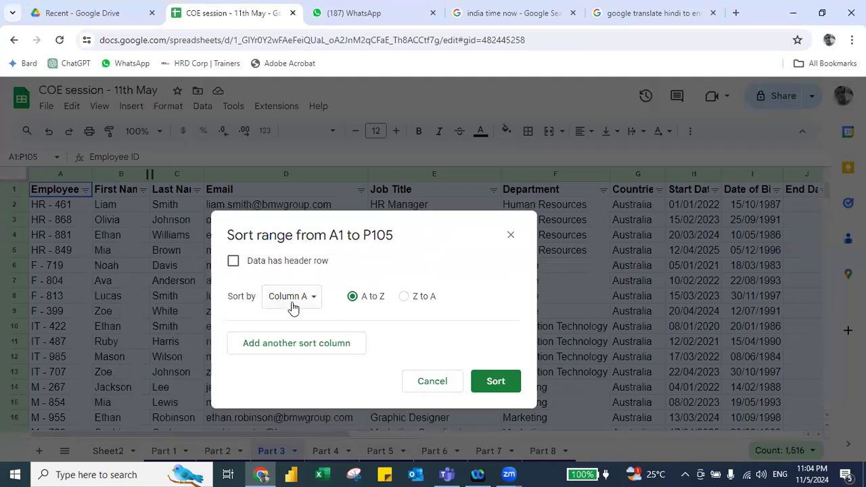
left_click(233, 261)
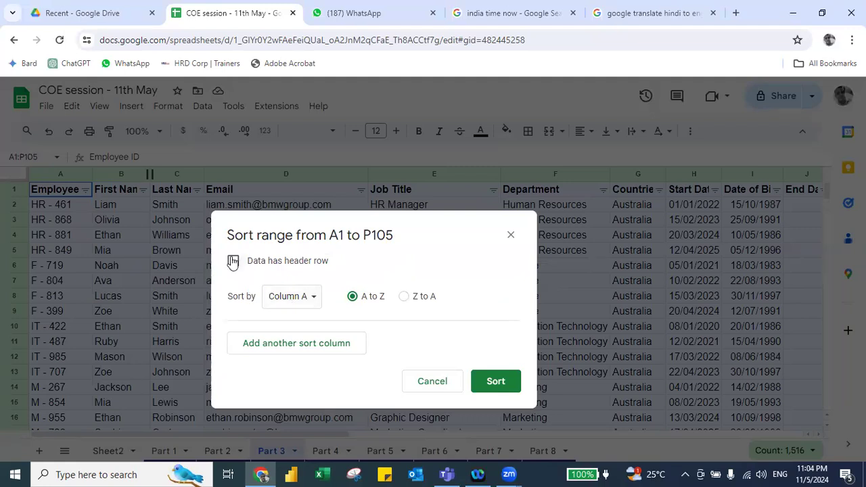
left_click(311, 303)
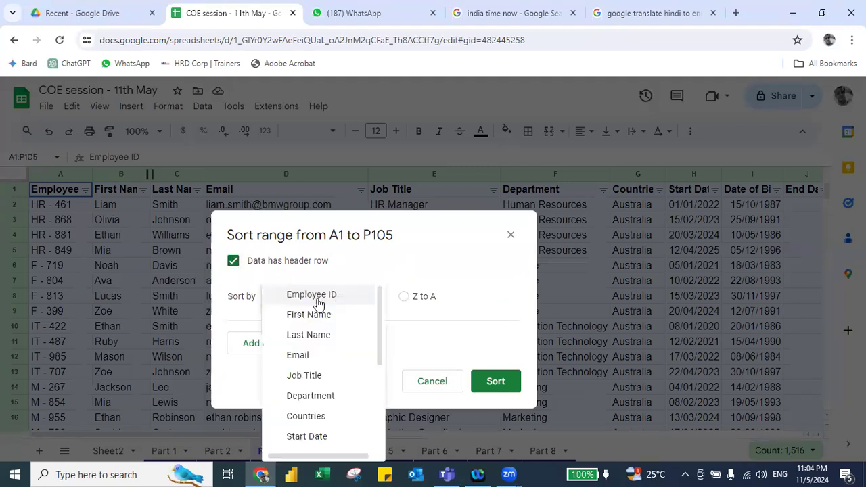
left_click(305, 400)
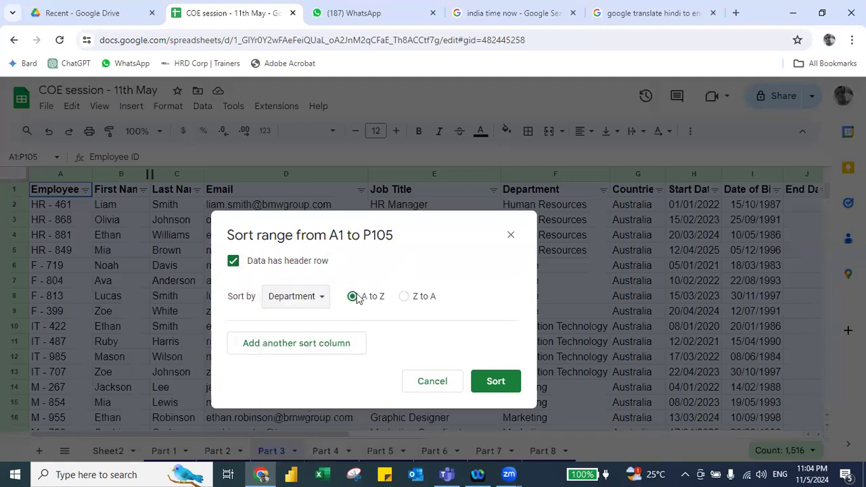
Add First Name from A to Z as the second sort column and apply the sort.
left_click(291, 345)
left_click(293, 344)
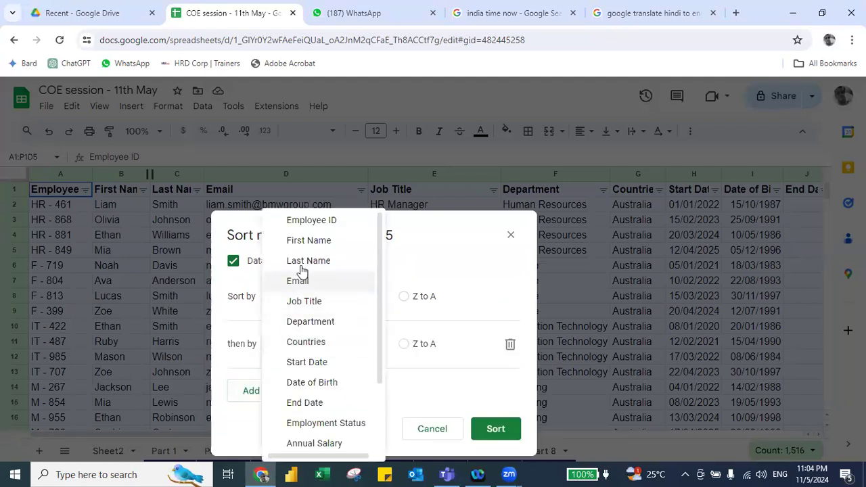
left_click(304, 241)
left_click(511, 429)
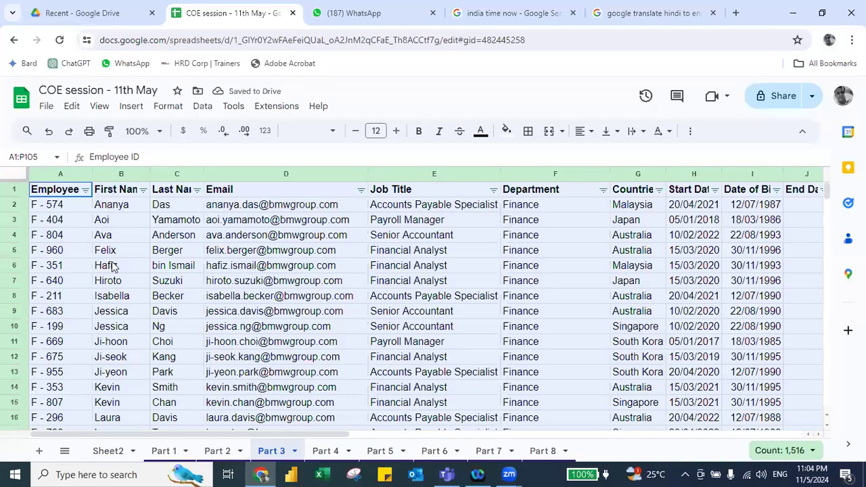
Examine the sorted employee rows, checking the order of first names within each department.
scroll(119, 303, "down", 6)
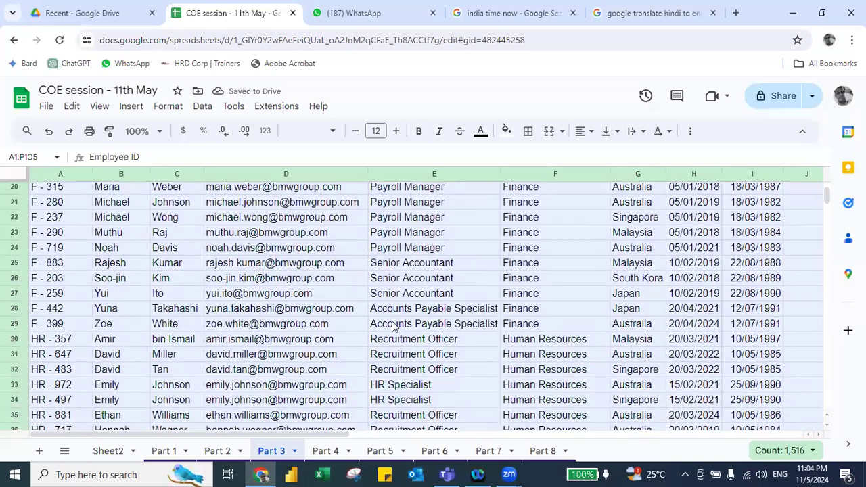
scroll(118, 345, "down", 13)
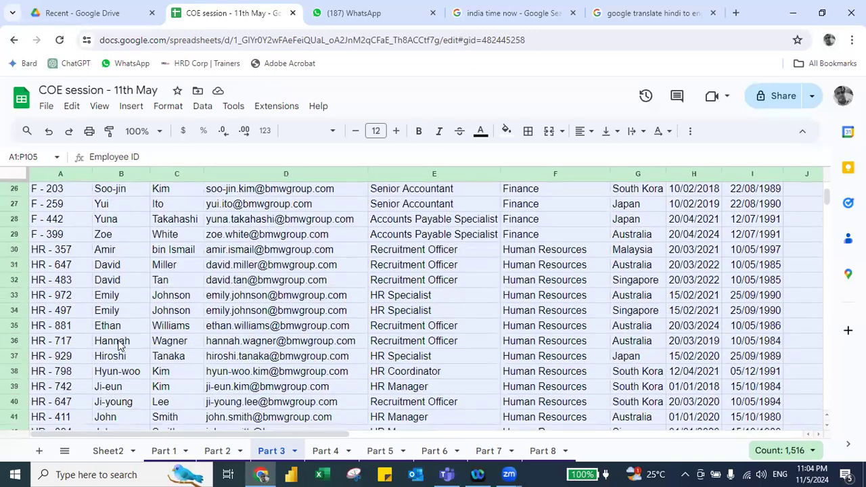
scroll(119, 345, "up", 1)
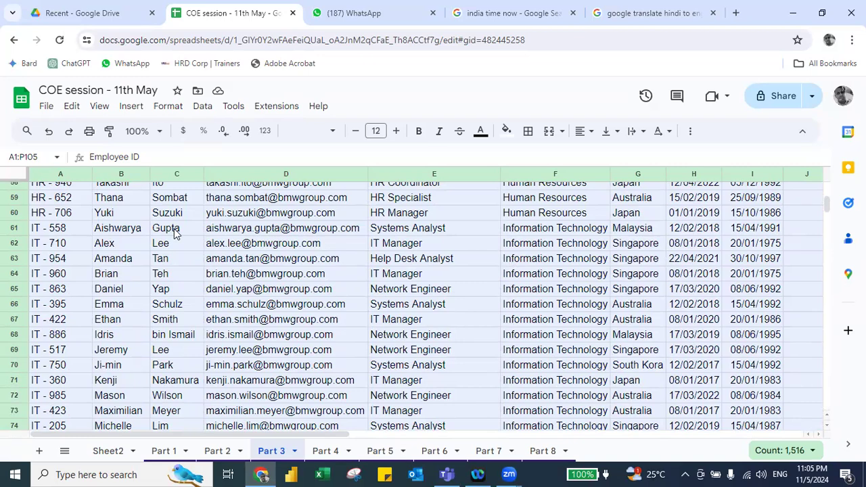
scroll(227, 223, "up", 10)
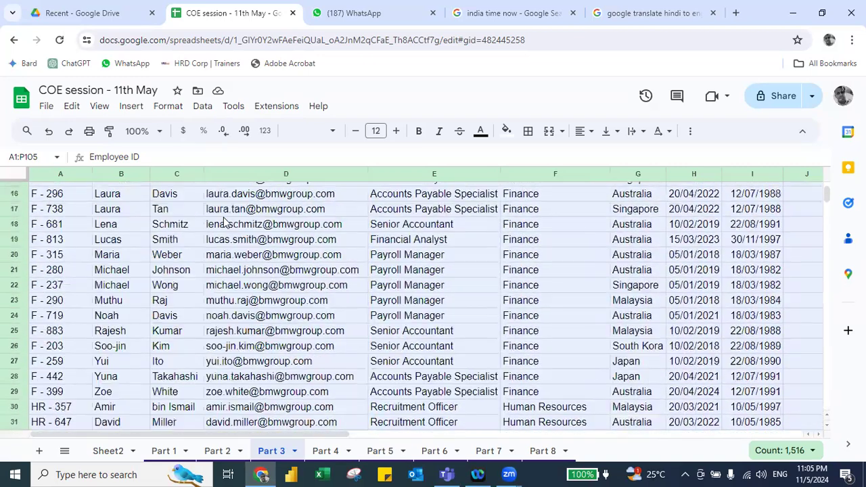
scroll(226, 223, "up", 5)
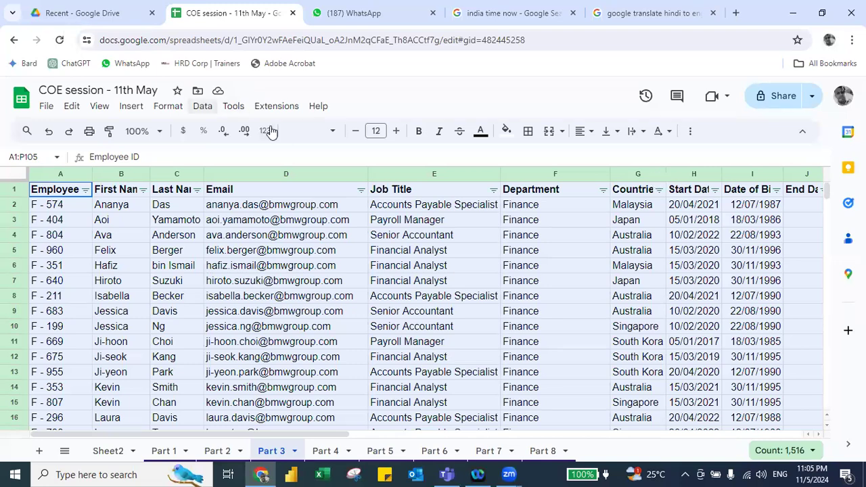
left_click(203, 106)
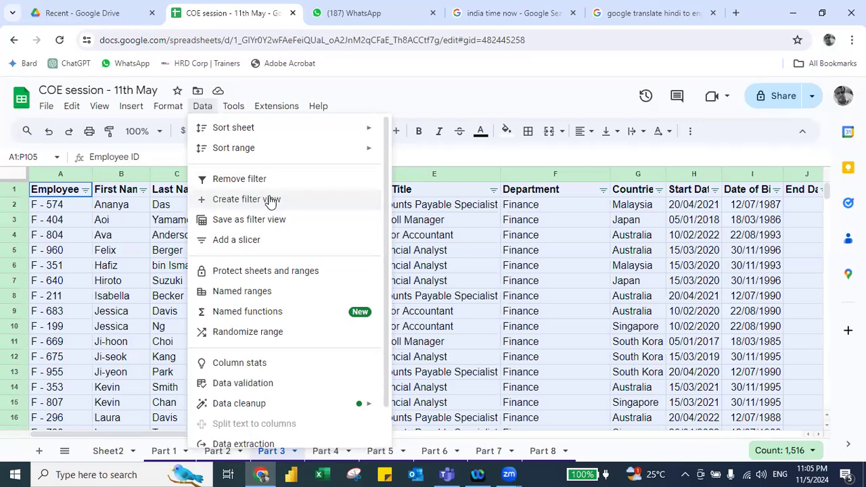
left_click(464, 234)
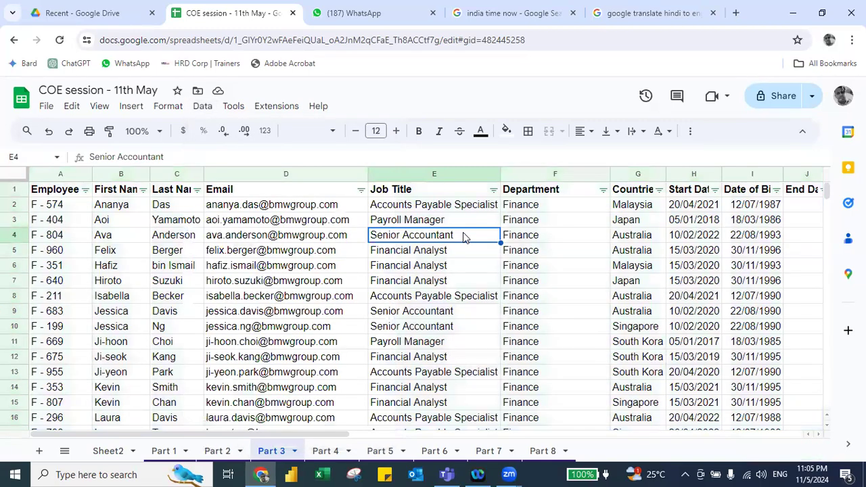
On Sheet2, start a numbered list with 1 in cell B12 and "Freeze" in C12.
left_click(108, 451)
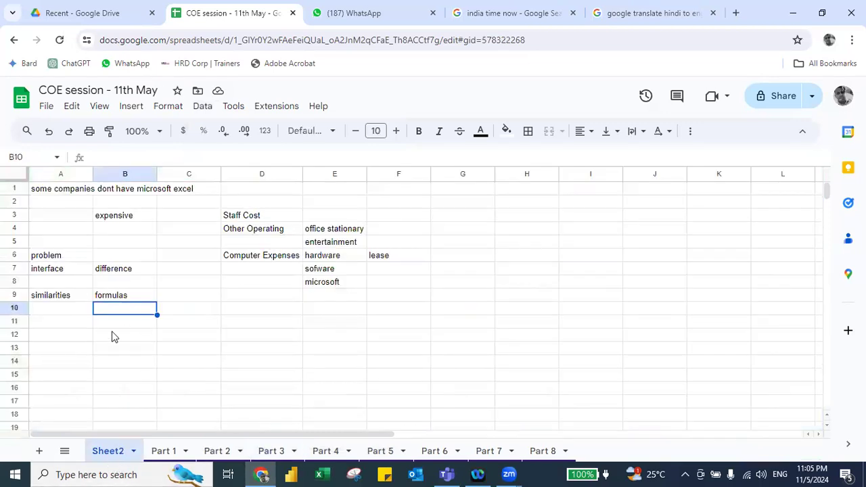
left_click(52, 349)
key("Up")
key("Right")
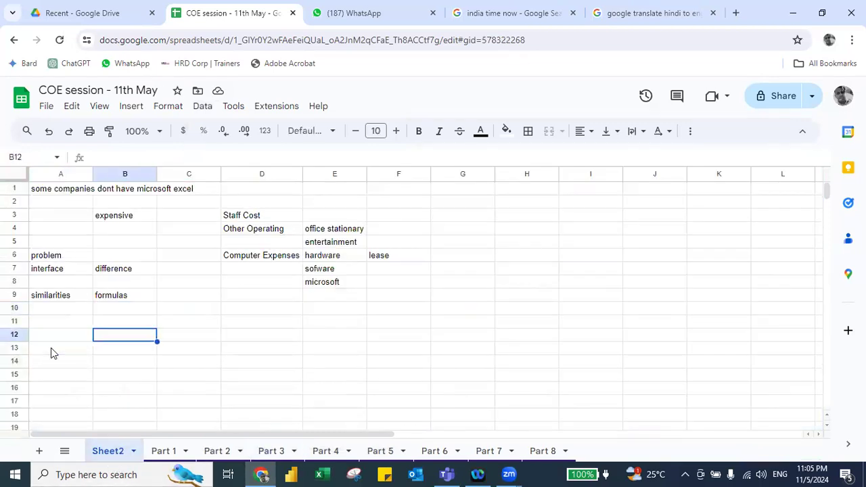
type("1")
key("Tab")
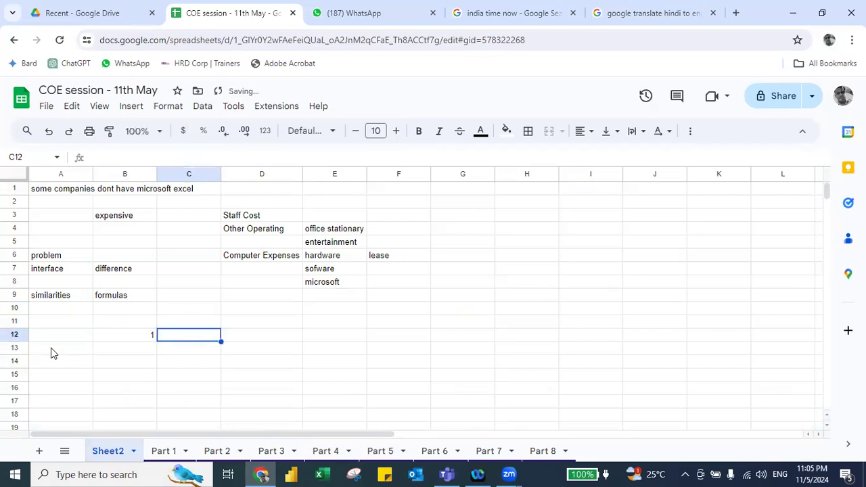
type("Freeze")
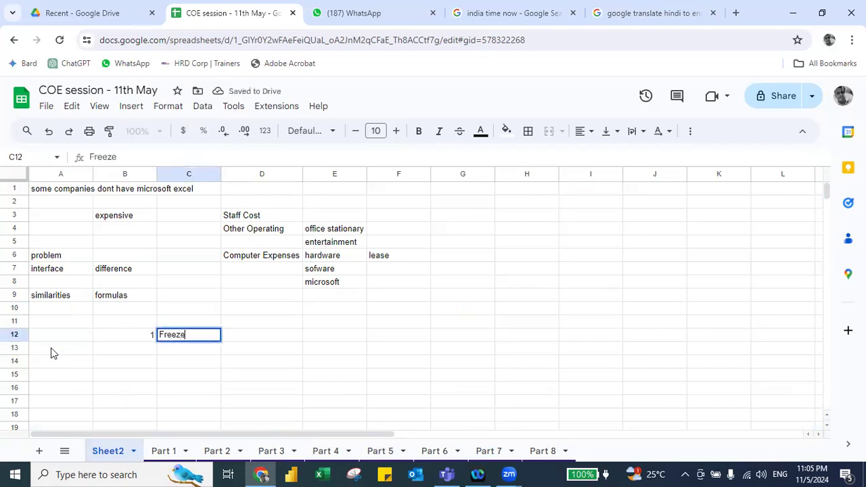
key("Return")
Add list item 2 in row 13 with the text "Sort and filter".
key("Left")
type("2")
key("Tab")
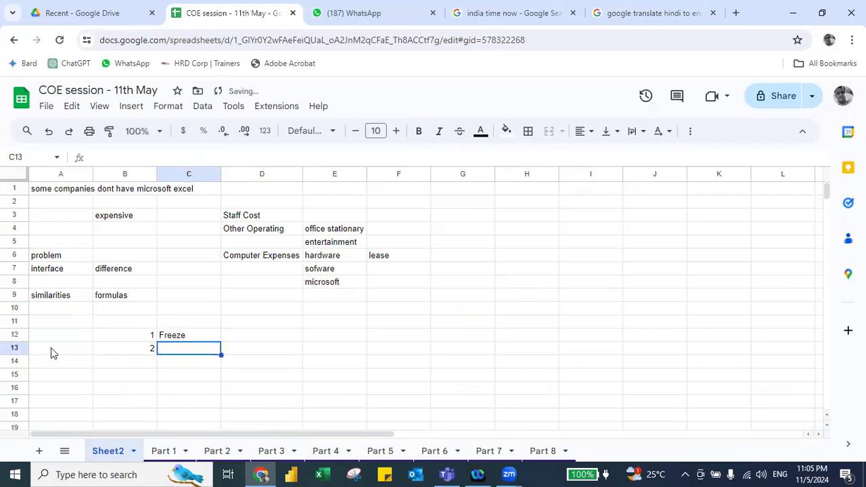
type("Scrt and fi")
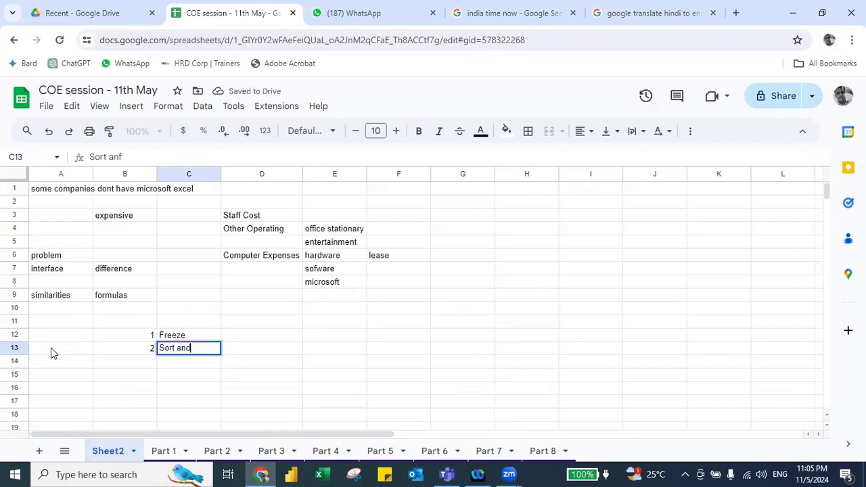
type("lter")
key("Return")
Add list item 3 in row 14 with the text "Data validation drop down list".
key("Left")
type("3")
key("Tab")
type("D")
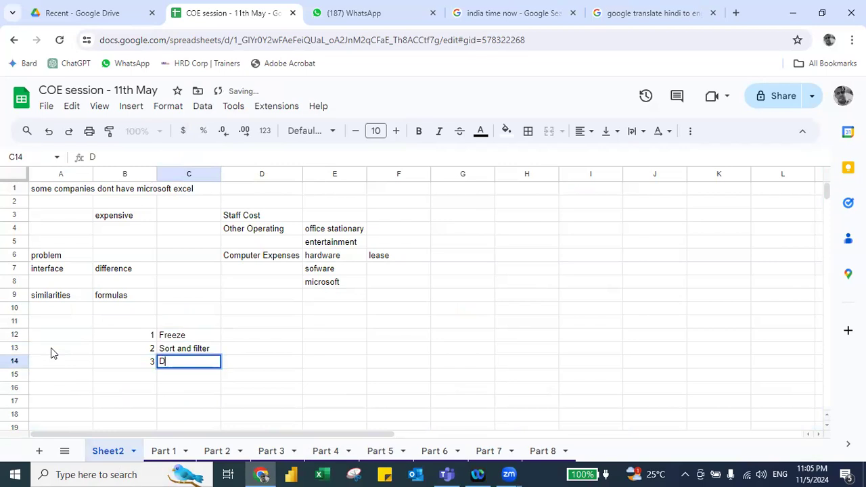
type("ata validation")
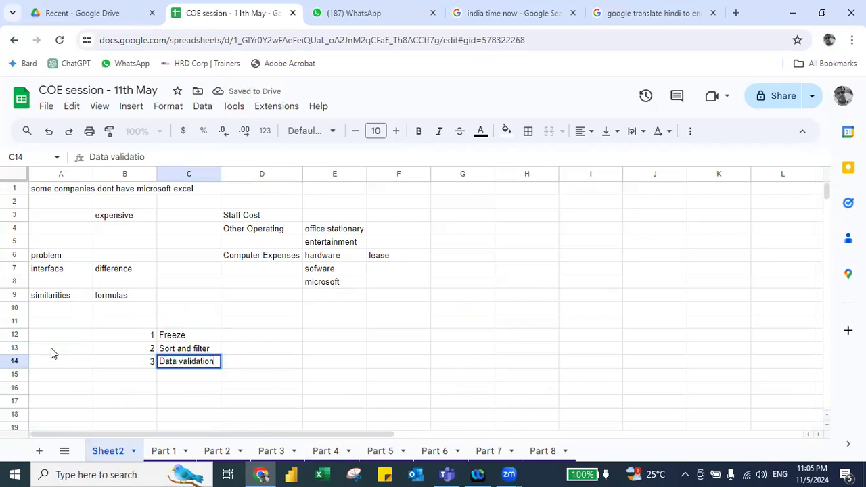
type(" drop down")
key("Return")
key("Up")
key("Return")
type("list")
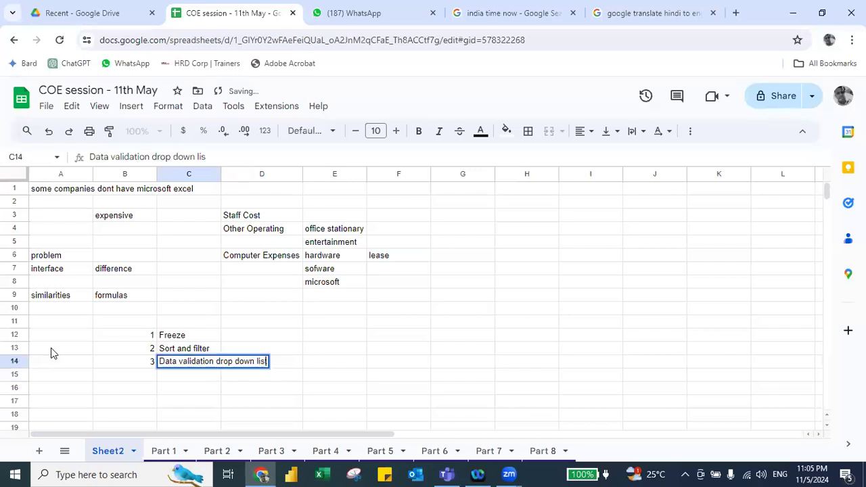
key("Return")
Enter the heading "what we learned google today" in cell C11 above the list.
key("Up")
key("Up")
key("Up")
key("Up")
type("wh")
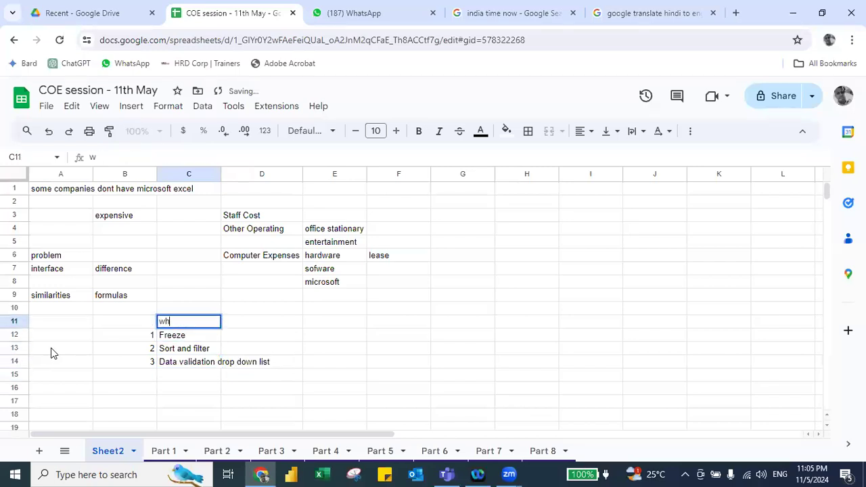
type("at we learned")
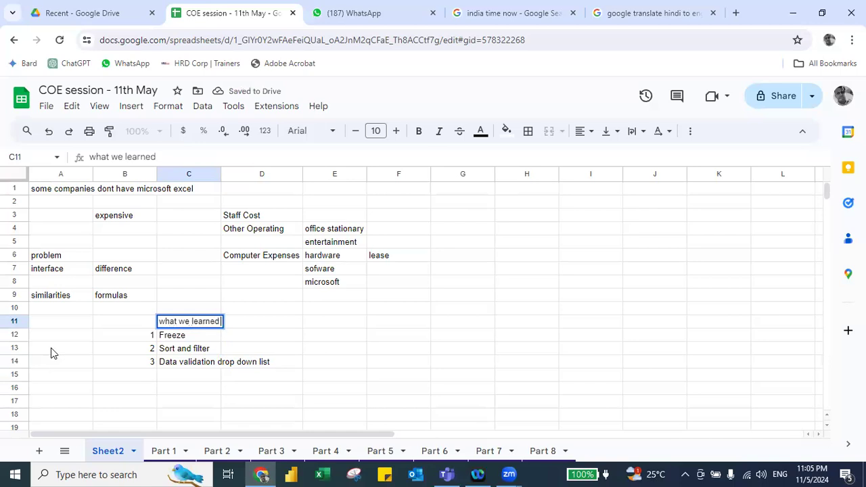
type(" google today")
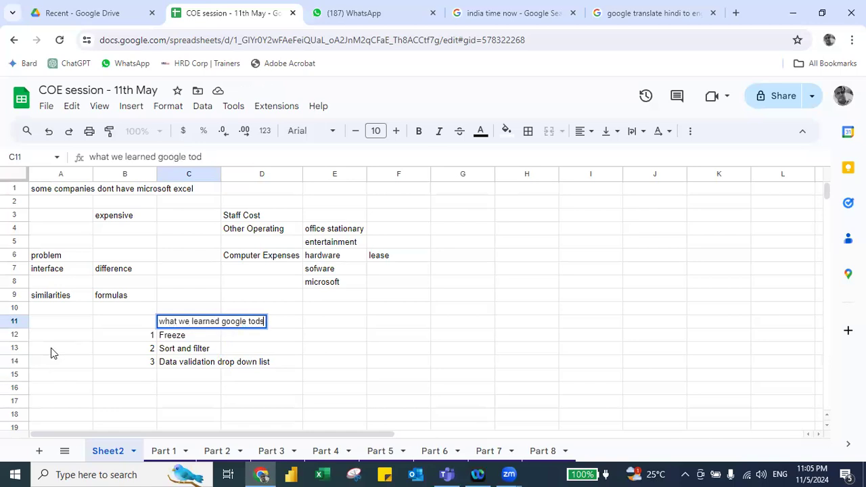
key("Return")
Enter "v" in cell F11, on the same row as the list heading.
key("Right")
key("Right")
key("Right")
key("Up")
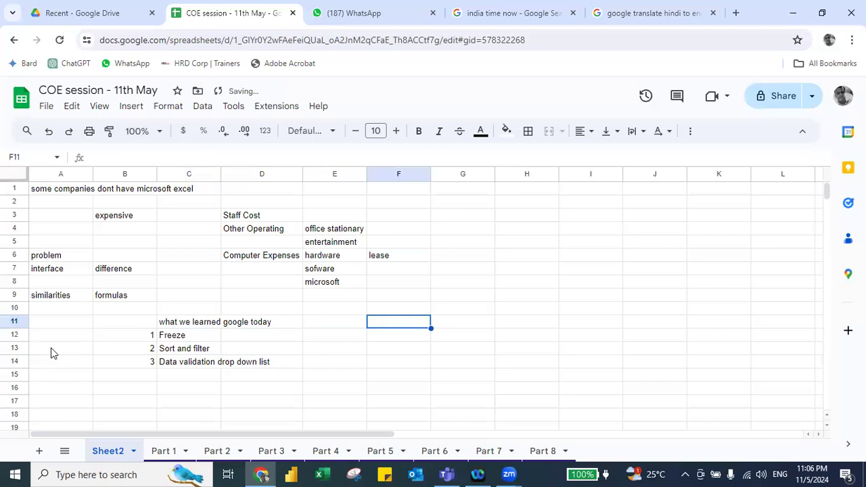
type("v")
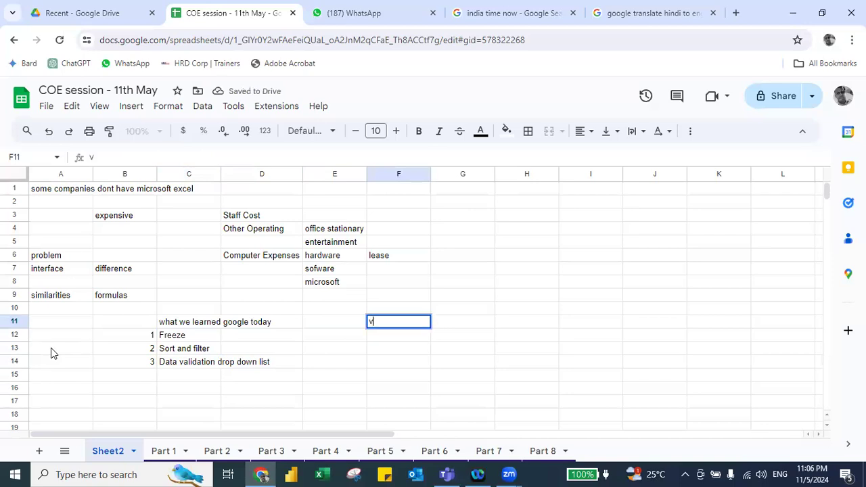
key("Return")
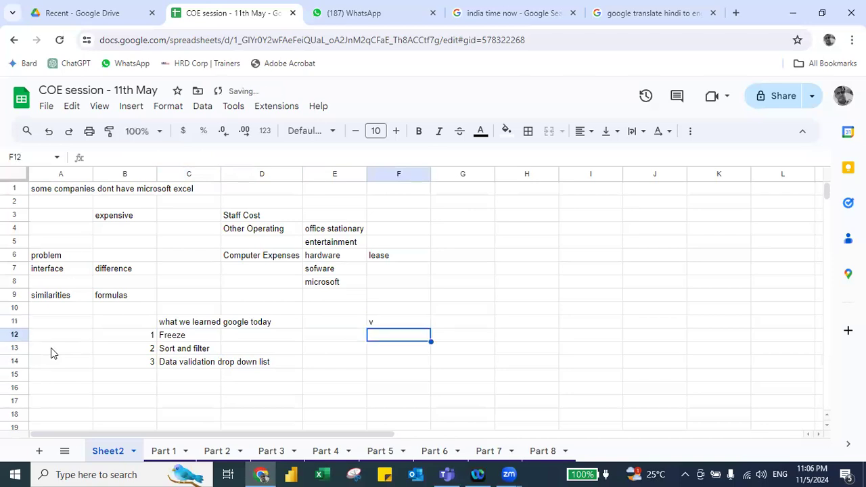
Add list item 4 in row 15 with the text "vlookup".
key("Left")
key("Left")
key("Left")
key("Down")
key("Down")
key("Down")
key("Left")
type("4")
key("Right")
type("vlookup")
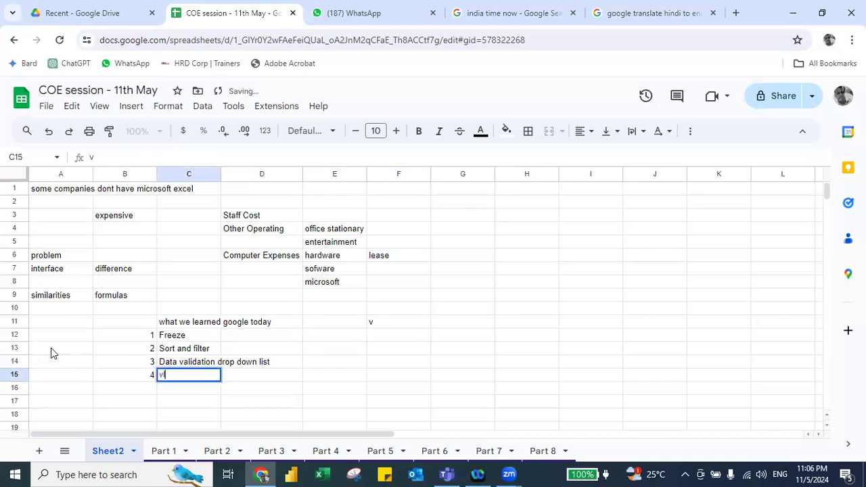
key("Return")
Add list item 5 in row 16 with the text "chart".
key("Left")
type("5")
key("Right")
type("chart")
key("Return")
Add list item 6 in row 17 with the text "dget formula".
key("Left")
type("6")
key("Right")
type("deg")
key("BackSpace")
key("BackSpace")
type("get fro")
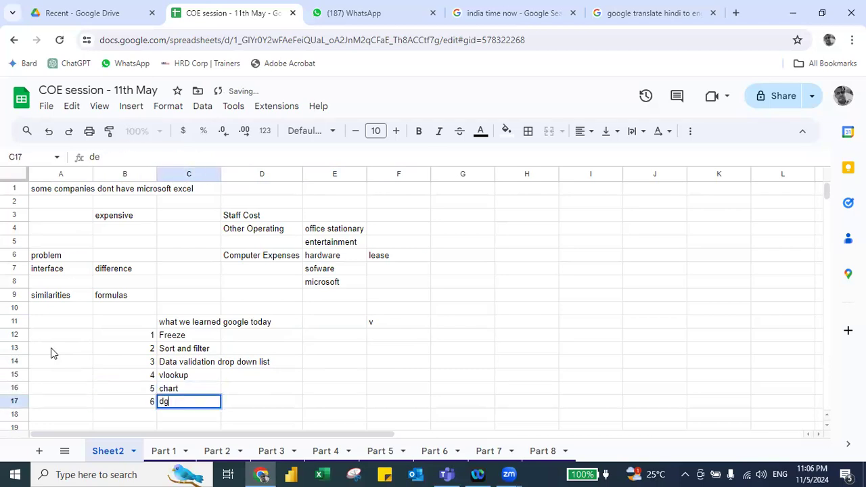
key("BackSpace")
key("BackSpace")
type("ormula")
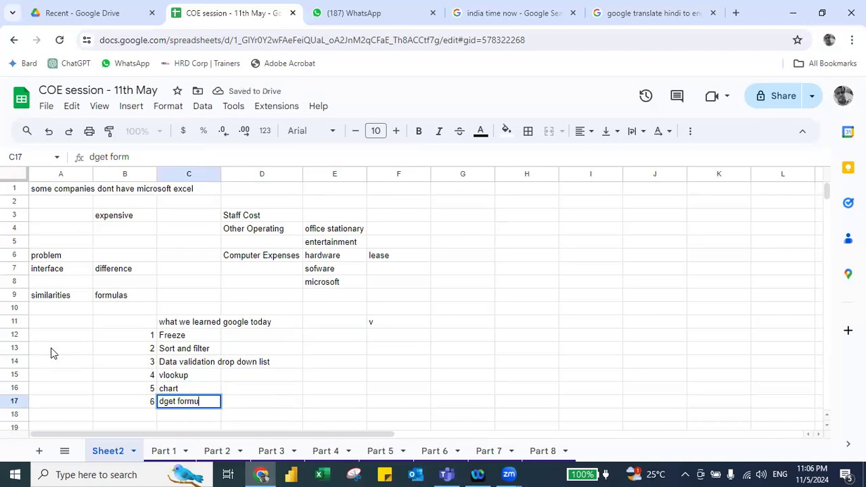
key("Return")
Replace the text of list item 5 in cell C16 with "pie chart".
key("Left")
key("Up")
key("Up")
key("Right")
key("BackSpace")
type("pie chart")
key("Return")
Add list item 7 in row 18 with the text "column chart".
key("Left")
key("Left")
key("Down")
key("Right")
type("7")
key("Right")
type("colum")
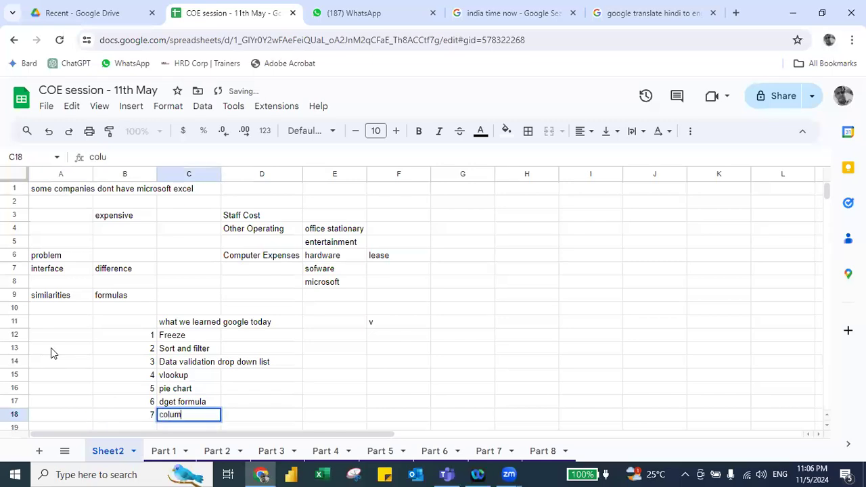
type("n chart")
key("Return")
key("Up")
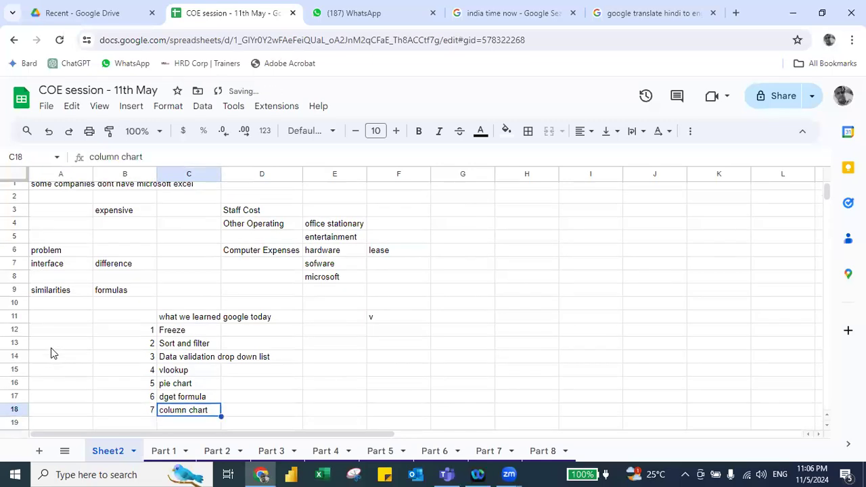
On the Part 8 sheet, add a data validation rule to cell F2 with the criteria Dropdown (from a range).
left_click(547, 451)
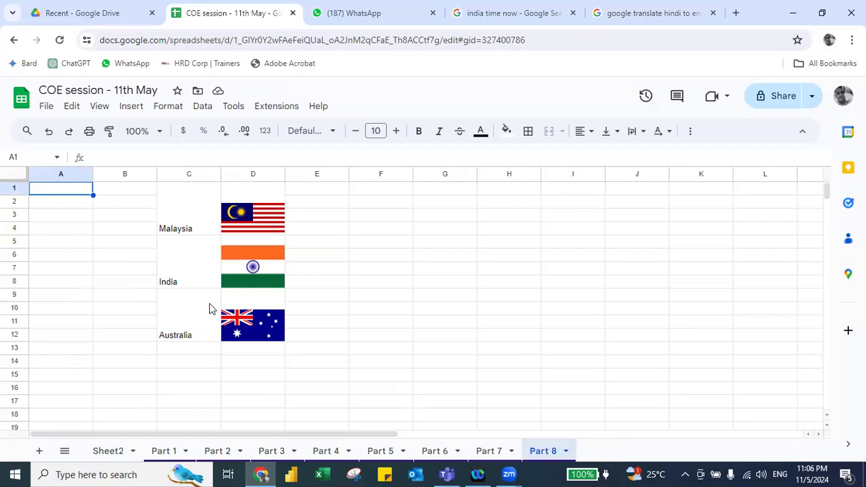
left_click(391, 203)
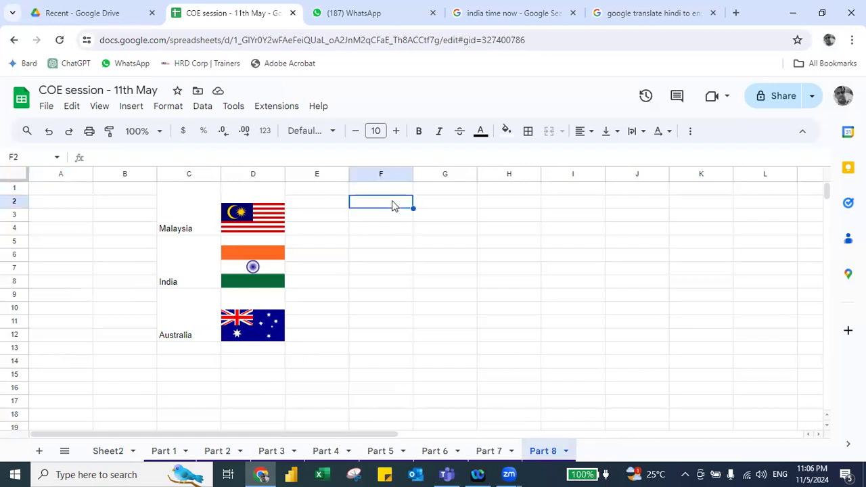
left_click(202, 106)
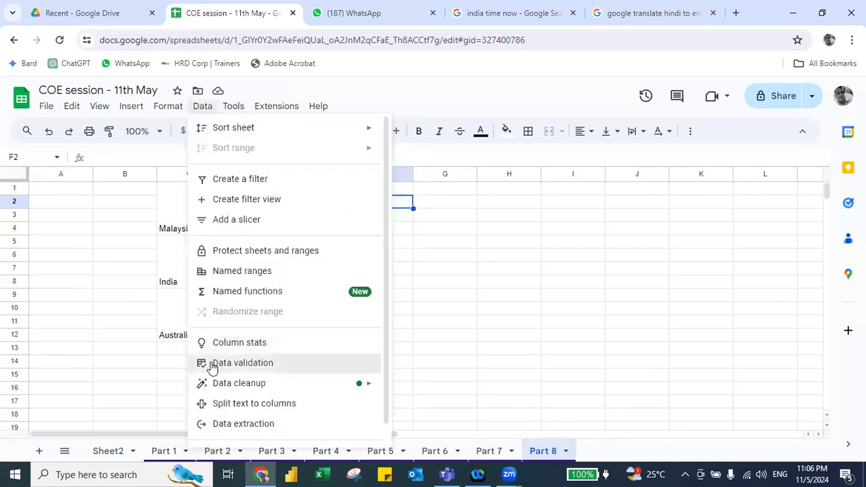
left_click(212, 364)
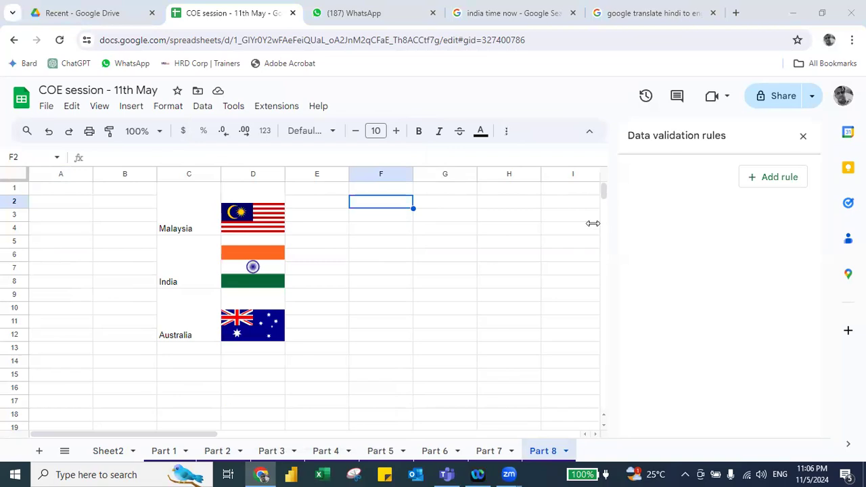
left_click(773, 178)
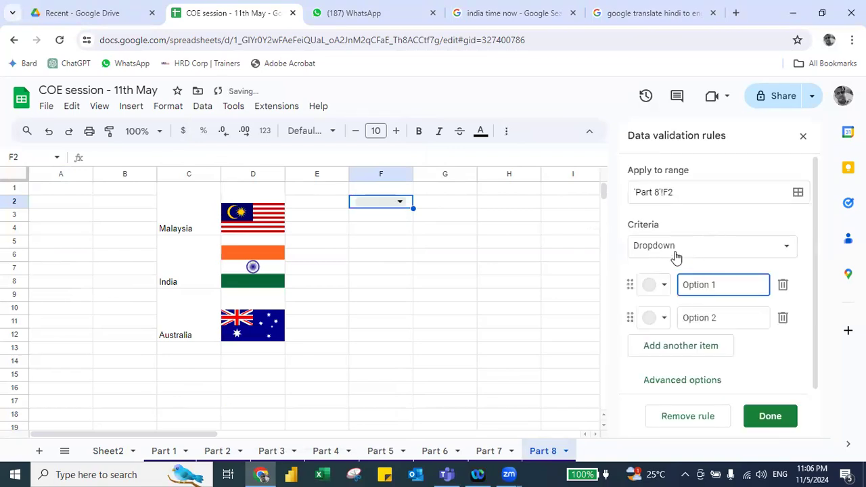
left_click(675, 254)
left_click(676, 266)
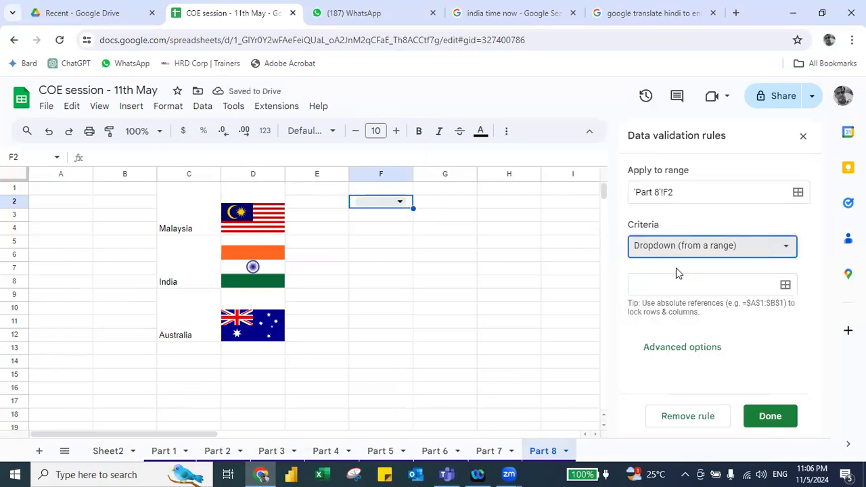
Set the dropdown's source range to C1:C12 and choose India in cell F2.
left_click(784, 285)
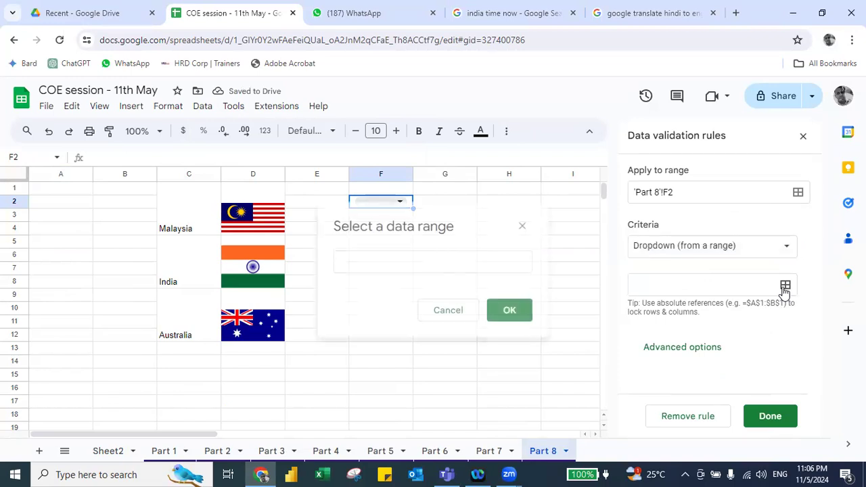
left_click(172, 220)
left_click_drag(172, 220, 169, 317)
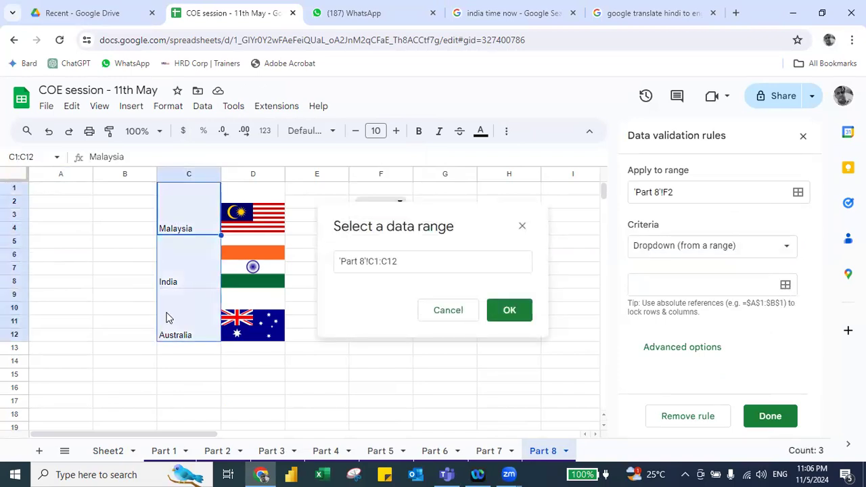
key("Return")
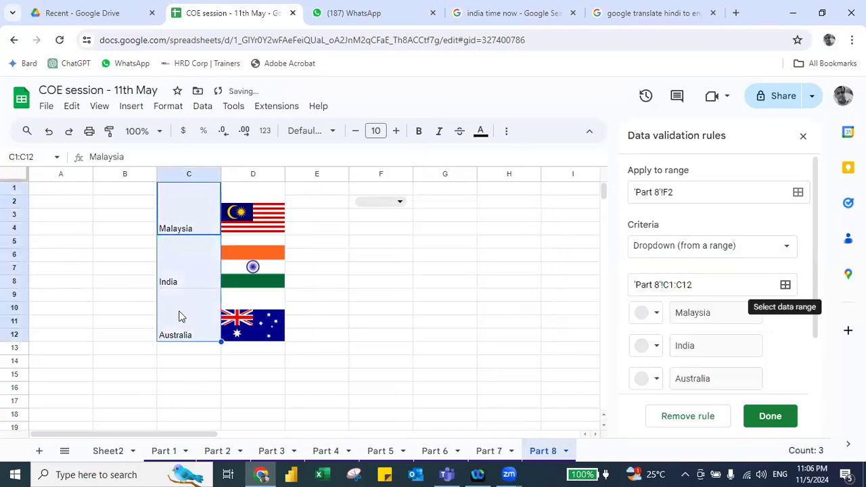
left_click(373, 200)
left_click(362, 249)
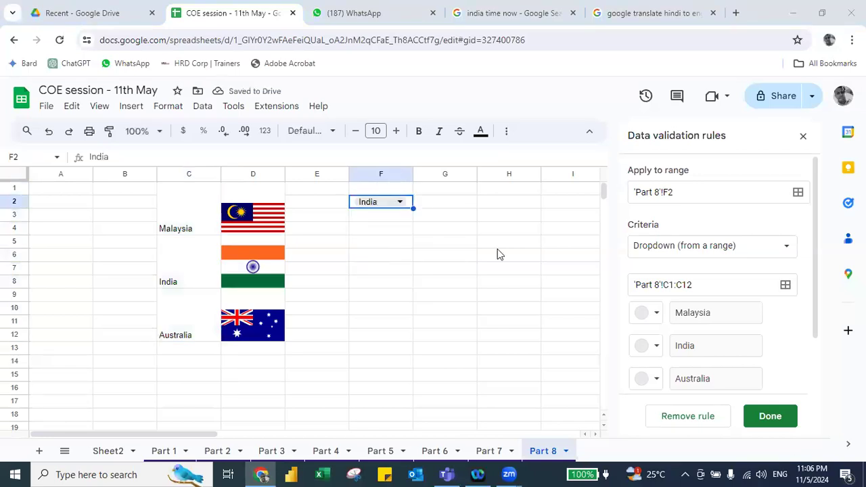
In cell G2, enter an XLOOKUP formula that finds F2 in C1:C12 and returns the matching flag from D1:D12.
left_click(458, 205)
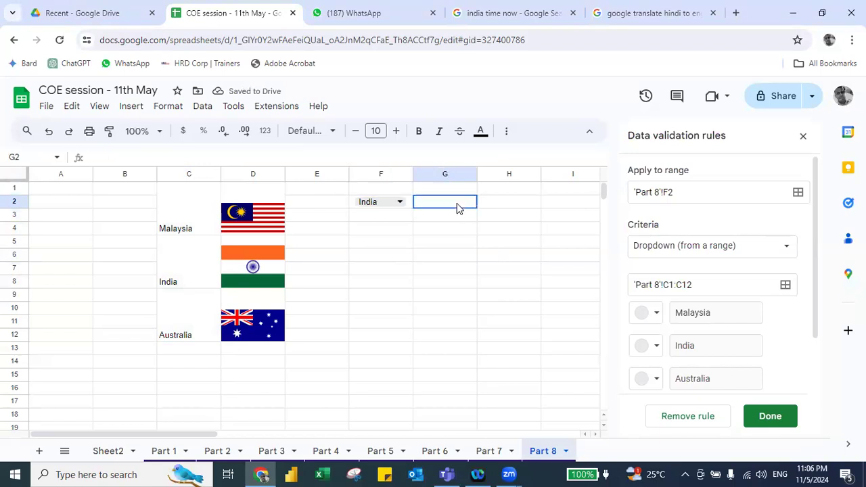
type("=")
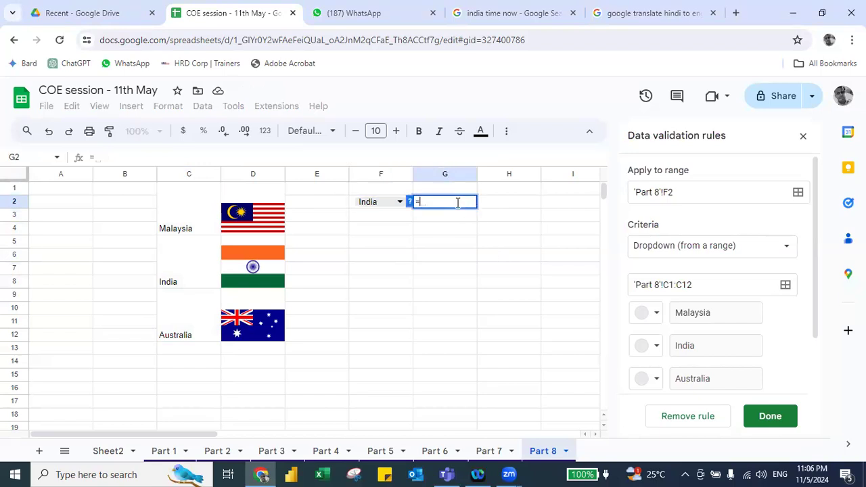
type("XLOOKUP(")
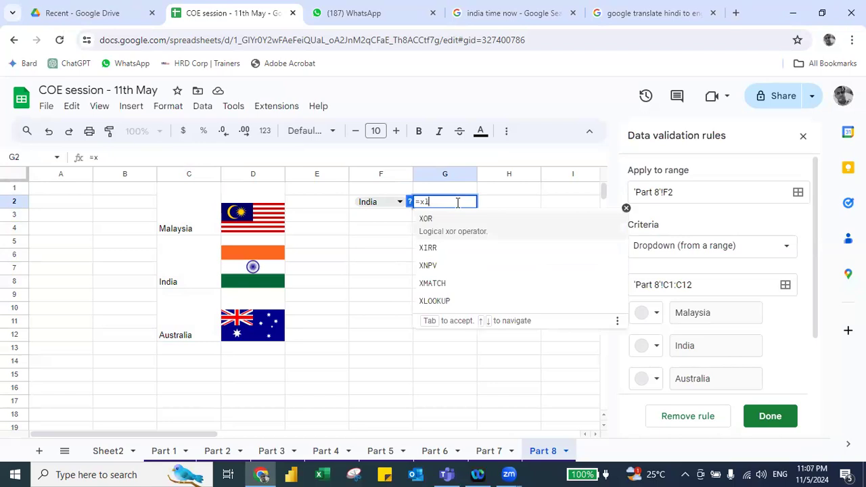
type("F2,")
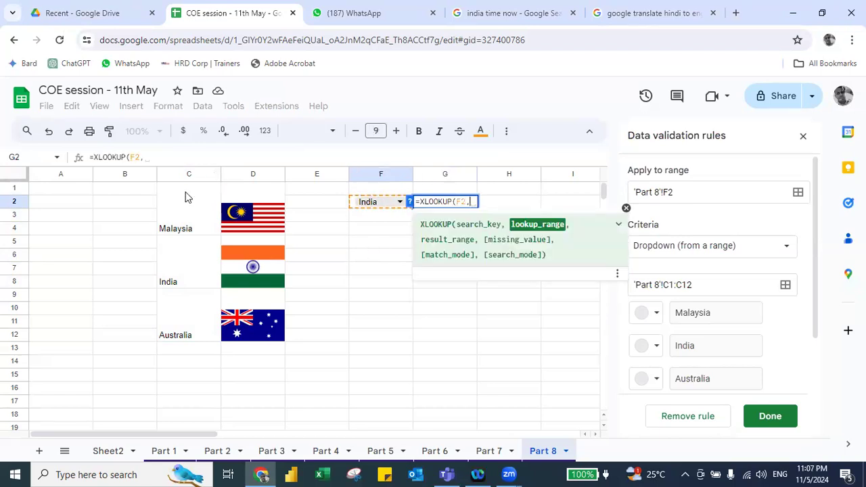
left_click_drag(187, 194, 189, 340)
type(",")
left_click_drag(254, 194, 247, 329)
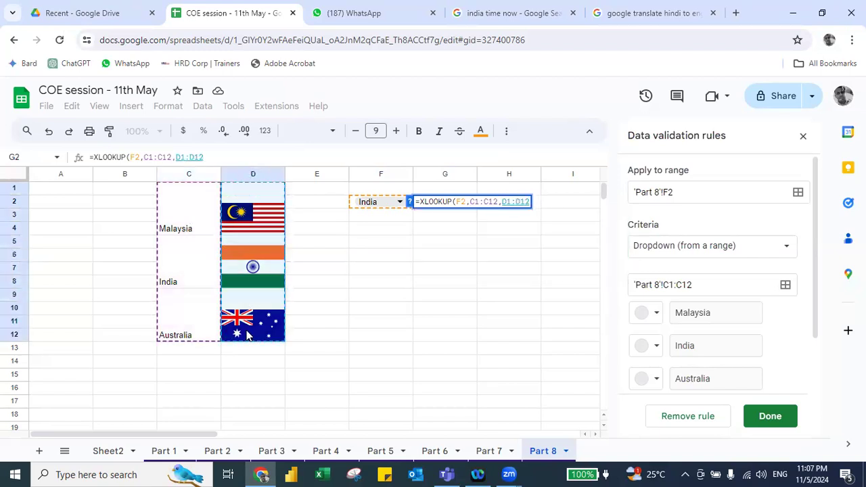
type("(")
key("BackSpace")
type(")")
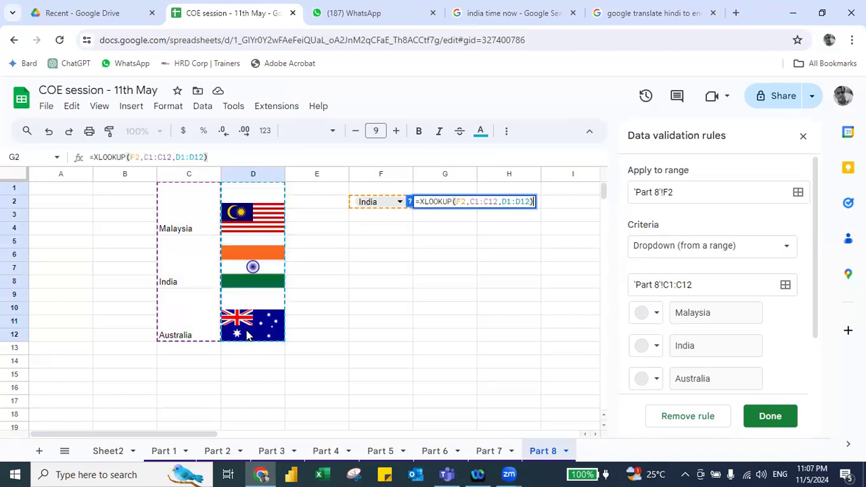
key("Return")
key("Left")
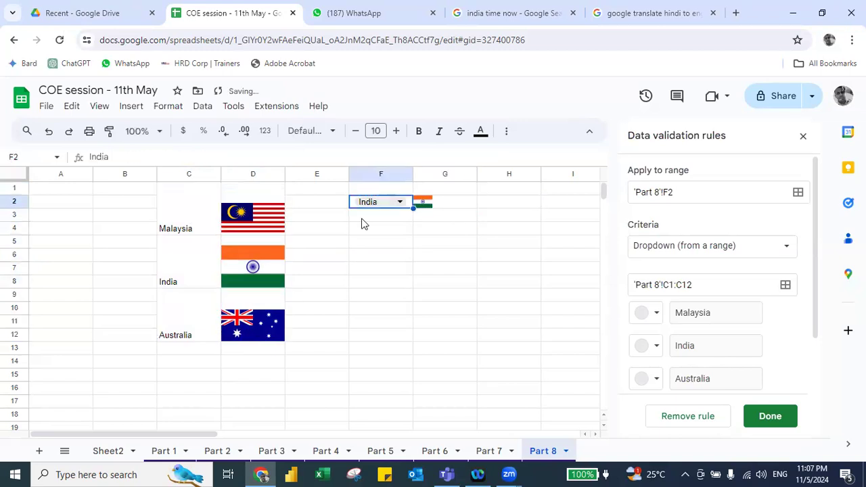
Test the flag lookup by switching the country dropdown in F2 to Malaysia, Australia and India in turn.
left_click(397, 207)
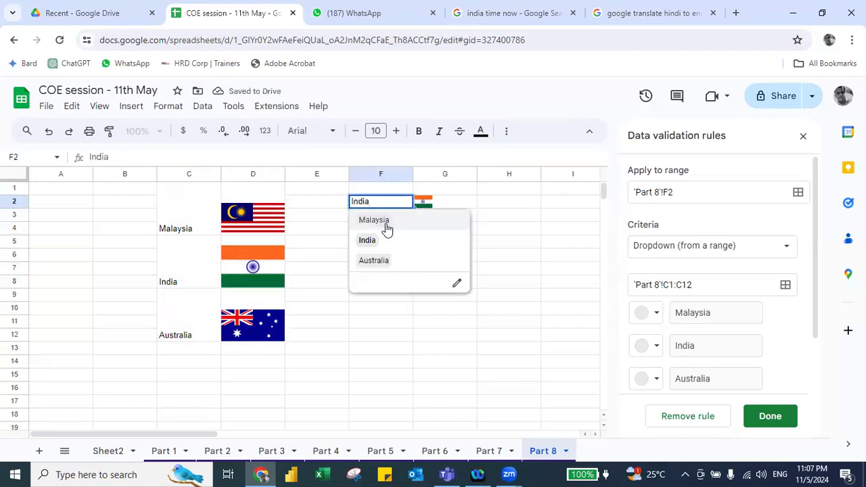
left_click(377, 226)
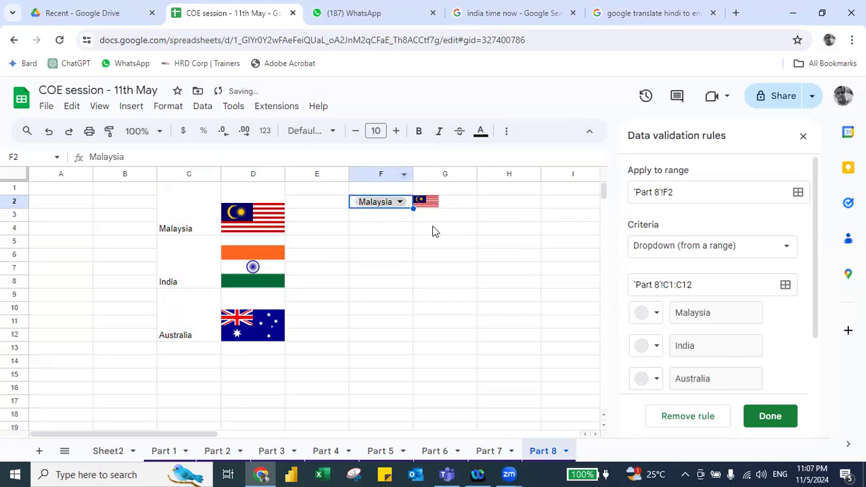
left_click(400, 201)
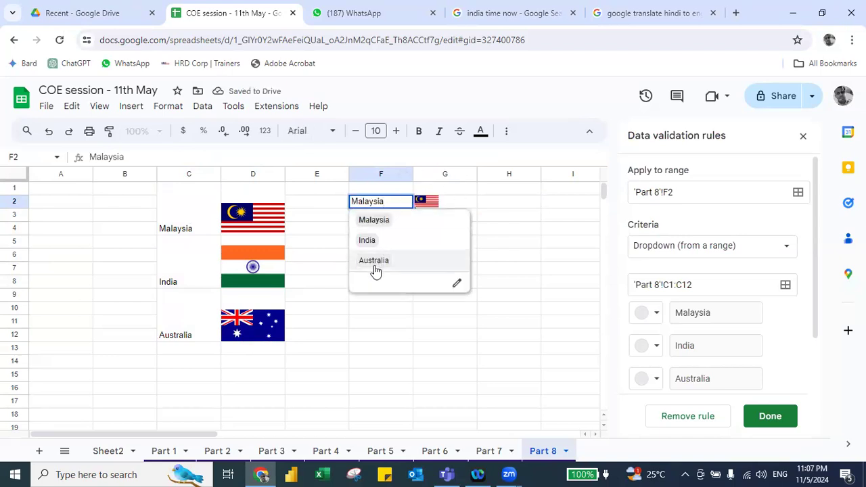
left_click(374, 264)
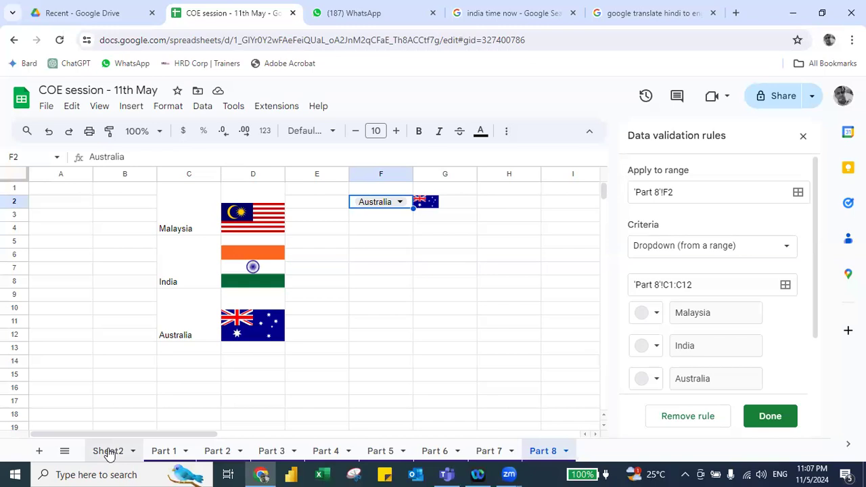
left_click(108, 451)
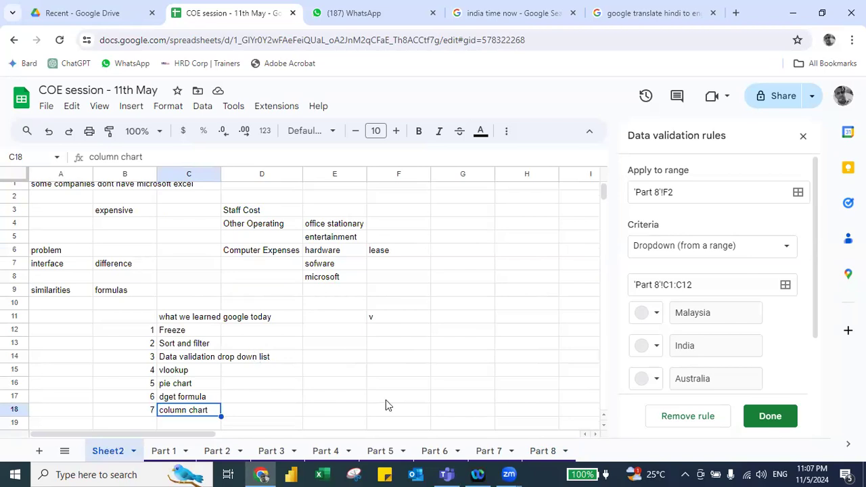
left_click(543, 450)
left_click(402, 203)
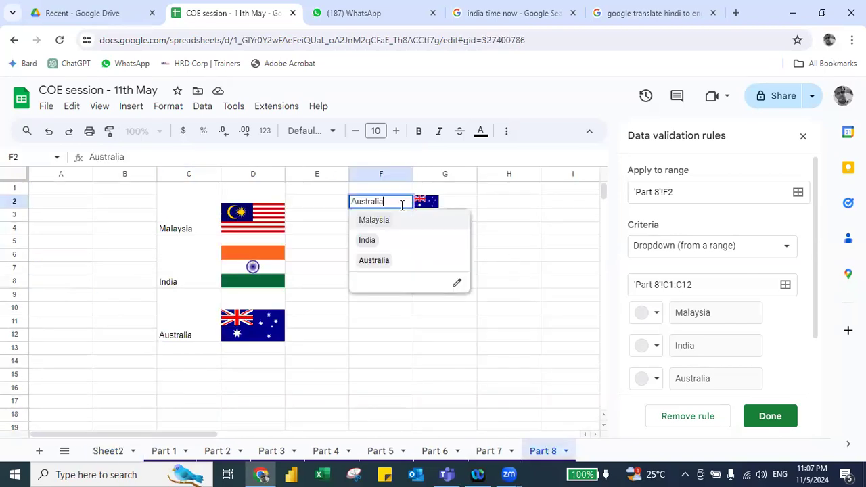
left_click(373, 241)
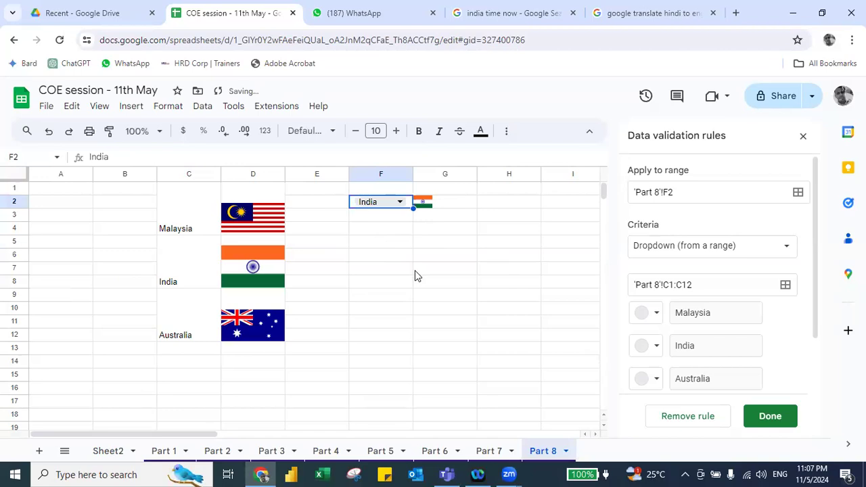
On Sheet2, add list item 8 in row 19 with the text "xlookup .. picture".
left_click(214, 451)
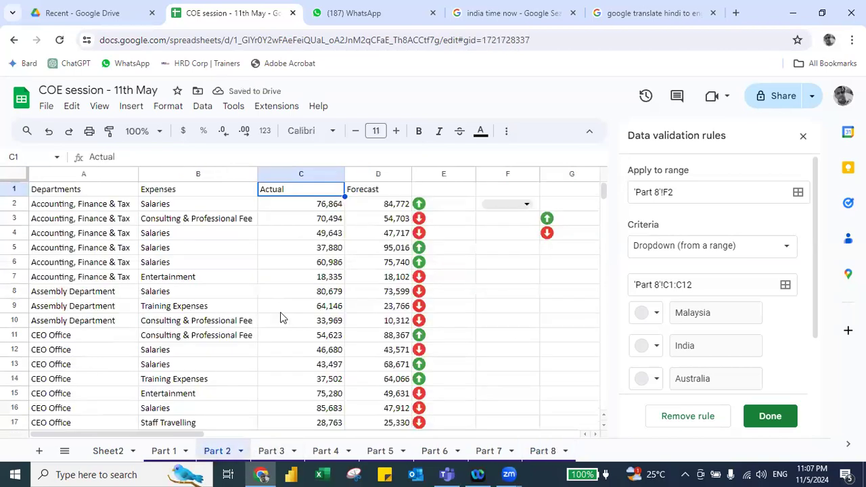
left_click(108, 451)
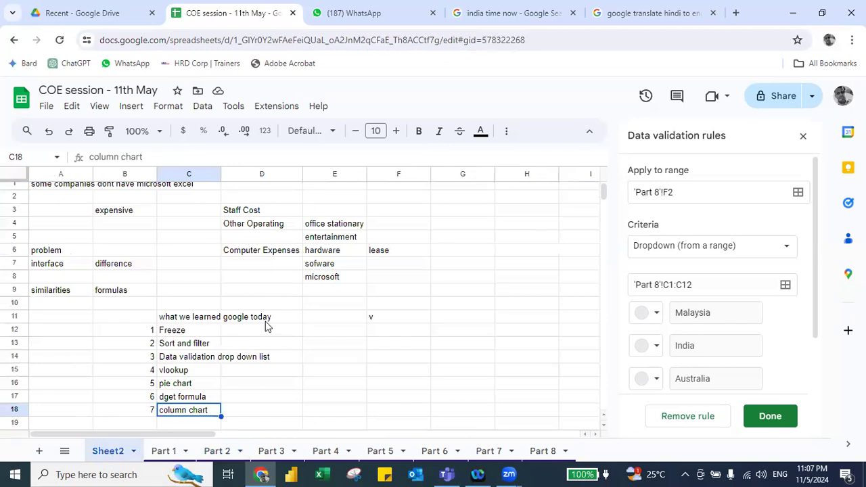
key("Down")
key("Left")
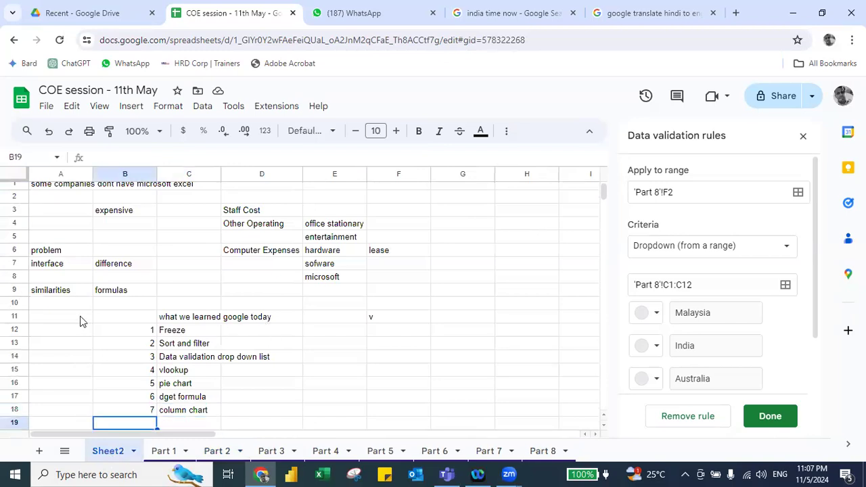
type("8")
key("Return")
key("Up")
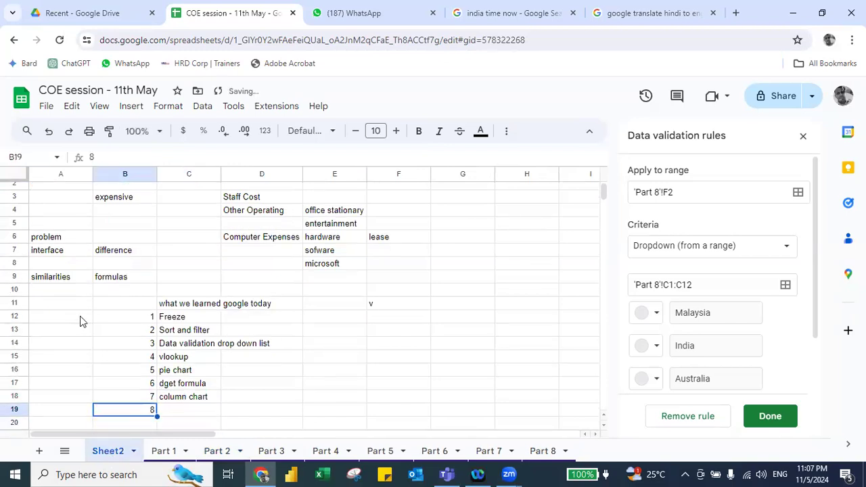
key("Right")
type("vloo")
key("BackSpace")
key("BackSpace")
key("BackSpace")
key("BackSpace")
key("BackSpace")
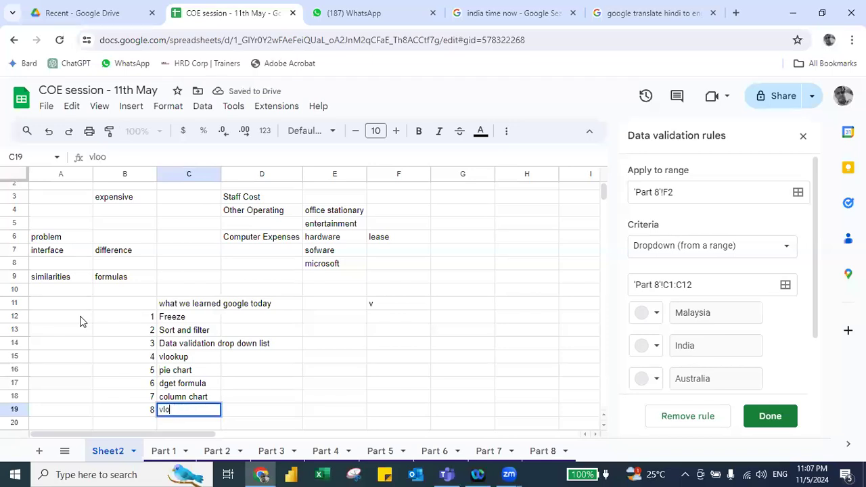
type("xlookup .. picture")
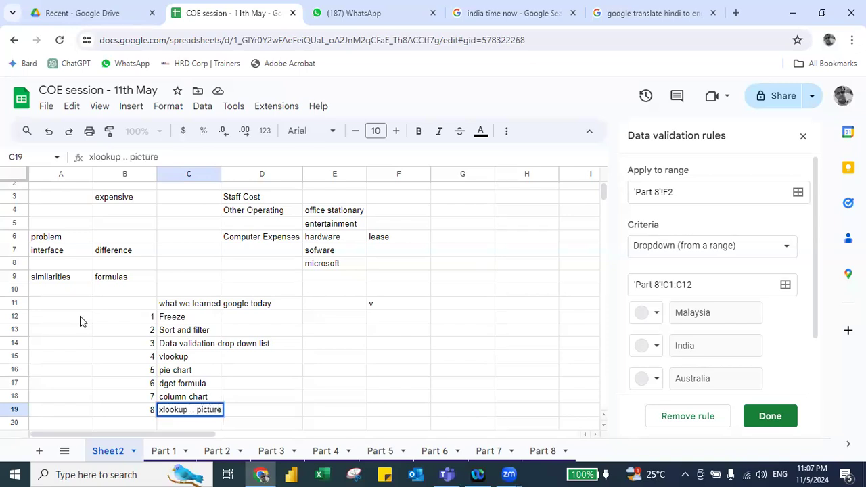
Replace the text of cell F11 with "last week" and enter "conditional format" in F12.
key("Up")
key("Up")
key("Up")
key("Up")
key("Up")
key("Up")
key("Up")
key("Up")
key("Right")
key("Right")
key("Right")
key("BackSpace")
type("last week")
key("Return")
type("conditional format")
key("Return")
Enter "last wed" in cell F14 and "calendar" in F15.
key("Return")
type("last wed")
key("Return")
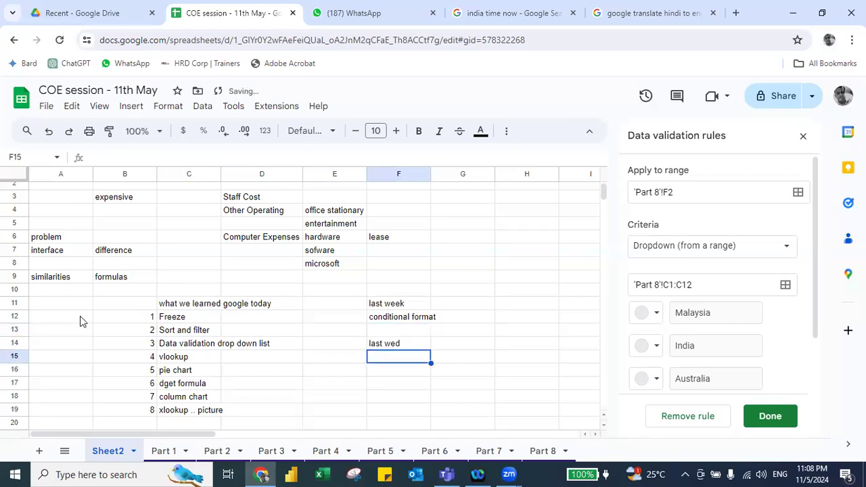
type("calendar")
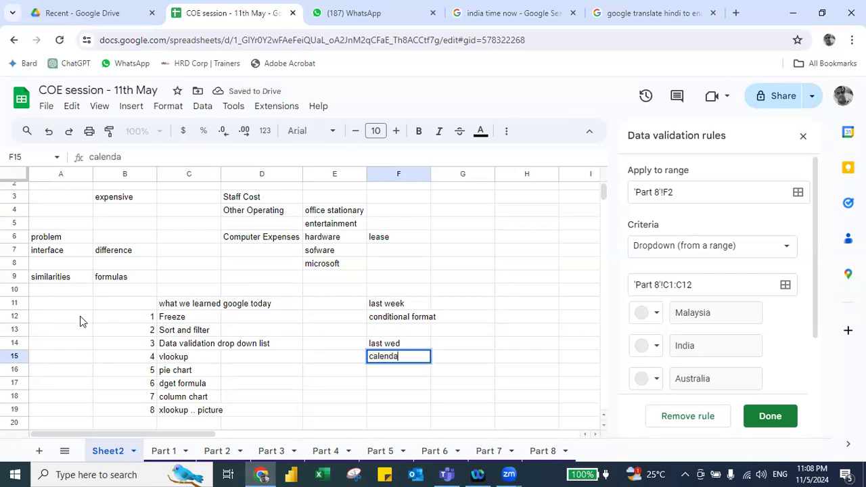
key("Return")
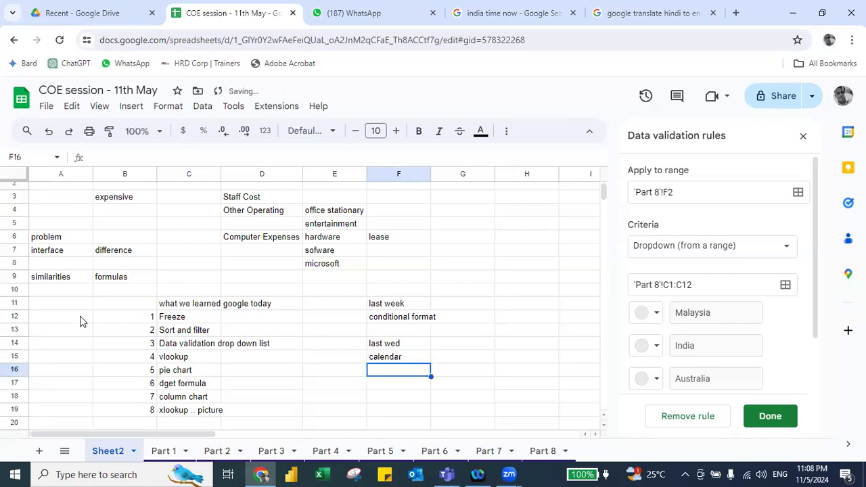
key("Up")
Close the data validation rules, enter January in H4 and fill the months down to December in H15.
left_click(498, 211)
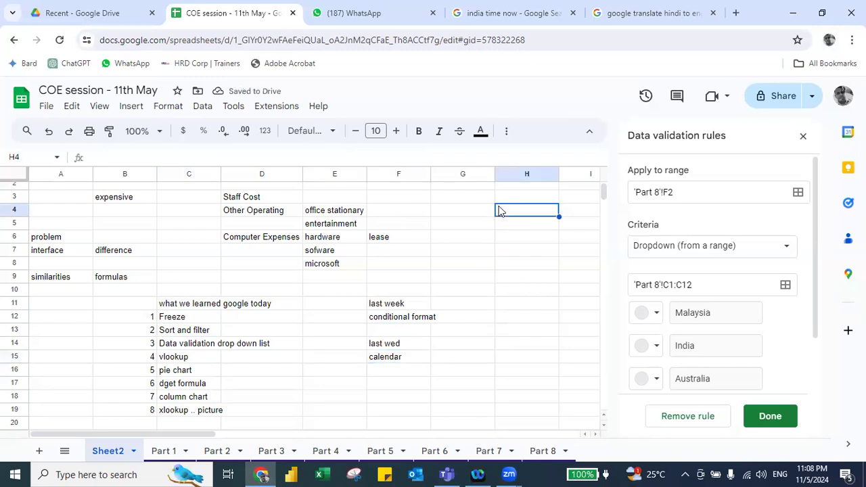
left_click(803, 136)
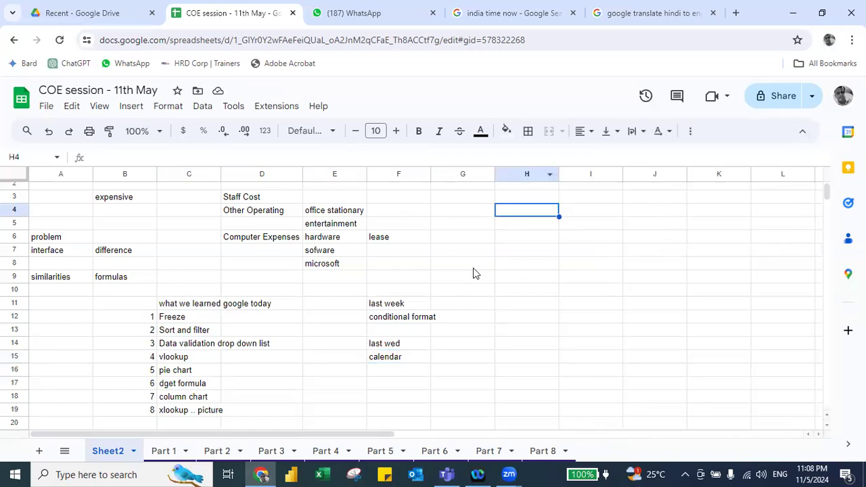
type("January")
key("Return")
key("Up")
left_click_drag(557, 215, 555, 356)
Enter 2020 in I4 and the formula =I4+1 in I5, and fill the formula down to I15.
key("Right")
type("2020")
key("Return")
type("=I4+1")
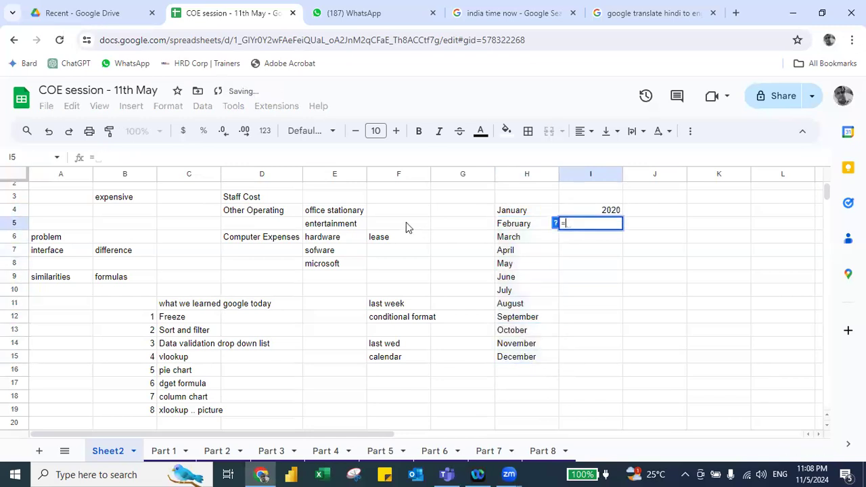
key("Return")
key("Up")
key("Left")
key("ctrl+Down")
key("Right")
key("ctrl+shift+Up")
key("ctrl+d")
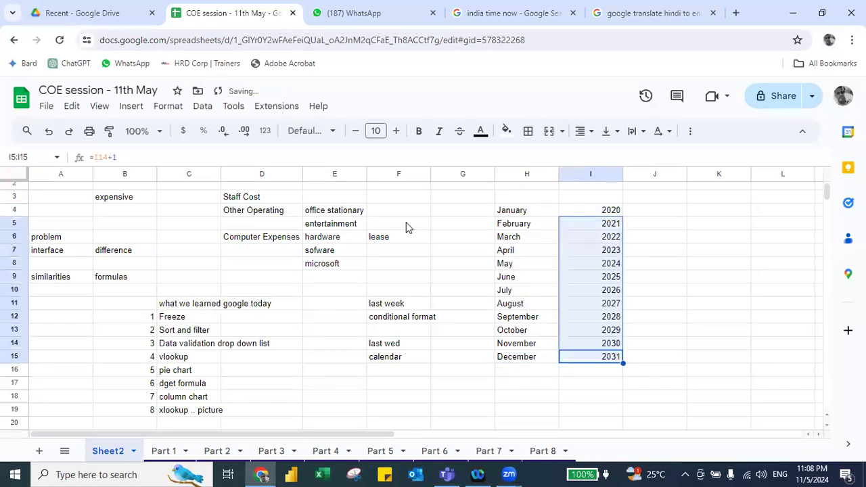
Add a data validation rule to cell K1 with the criteria Dropdown (from a range).
key("Up")
key("ctrl+Up")
key("Up")
key("Right")
key("Right")
key("ctrl+Up")
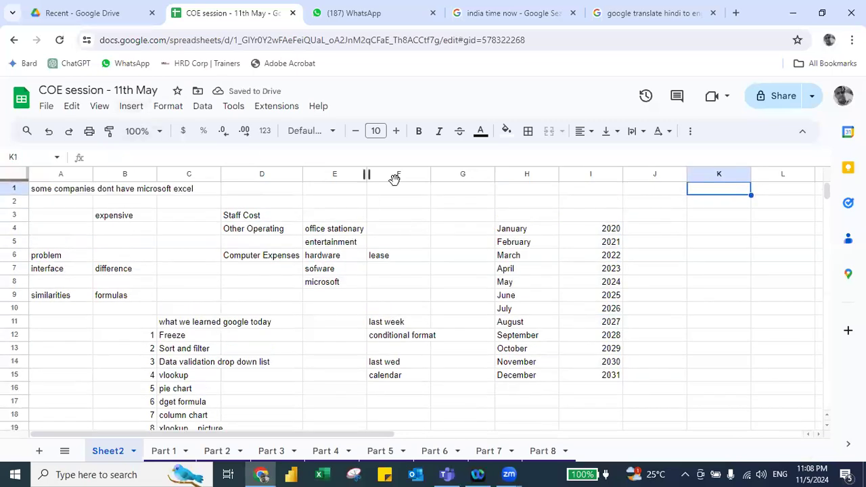
key("ctrl+Right")
key("Down")
key("Down")
key("Down")
key("ctrl+Left")
key("Right")
key("Left")
key("Left")
key("Right")
key("Right")
key("Right")
key("Up")
key("Up")
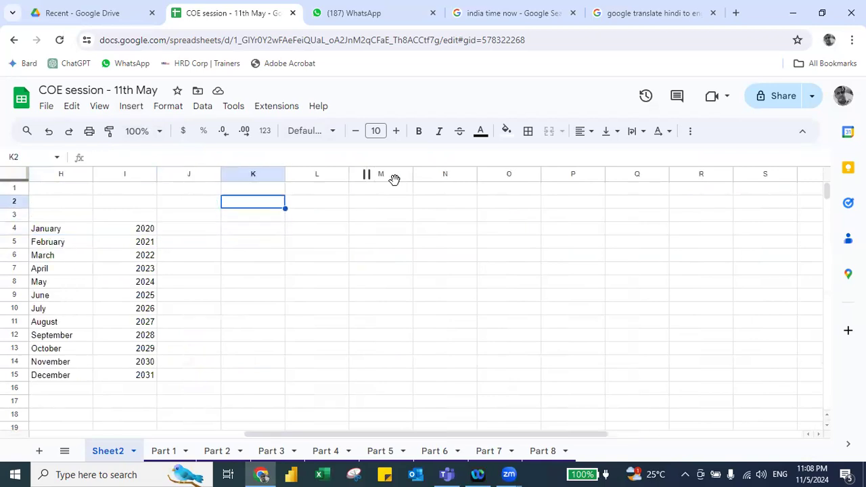
key("Up")
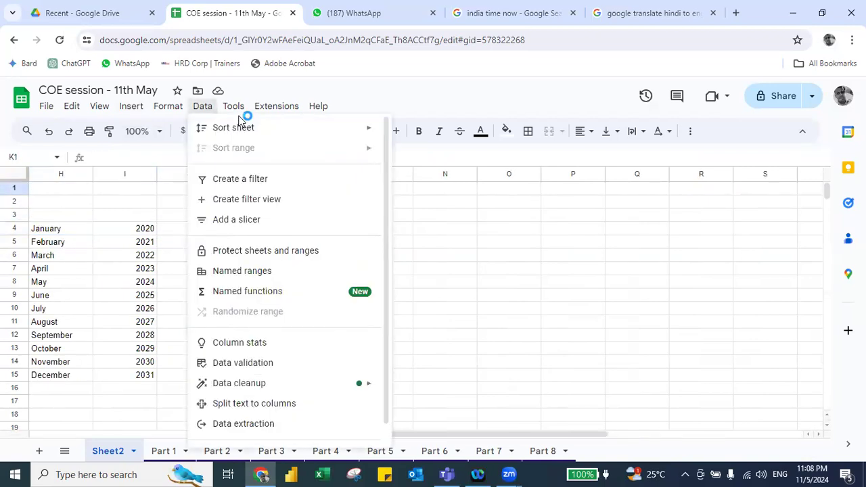
left_click(230, 362)
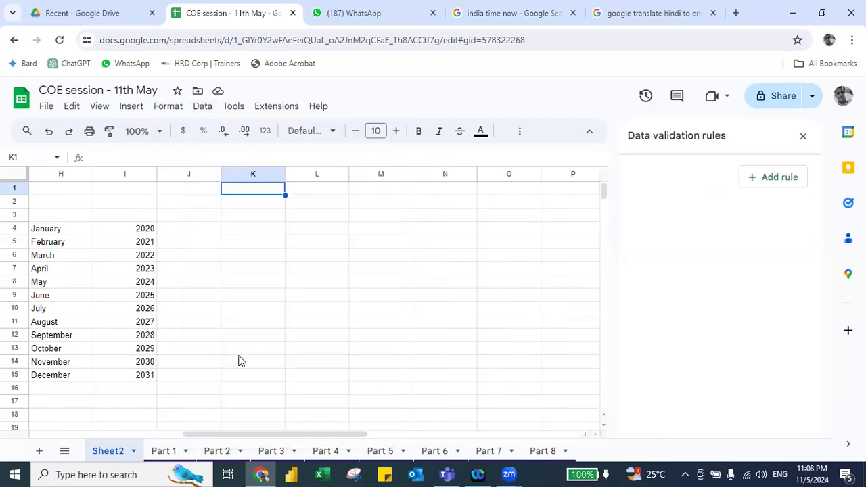
left_click(772, 178)
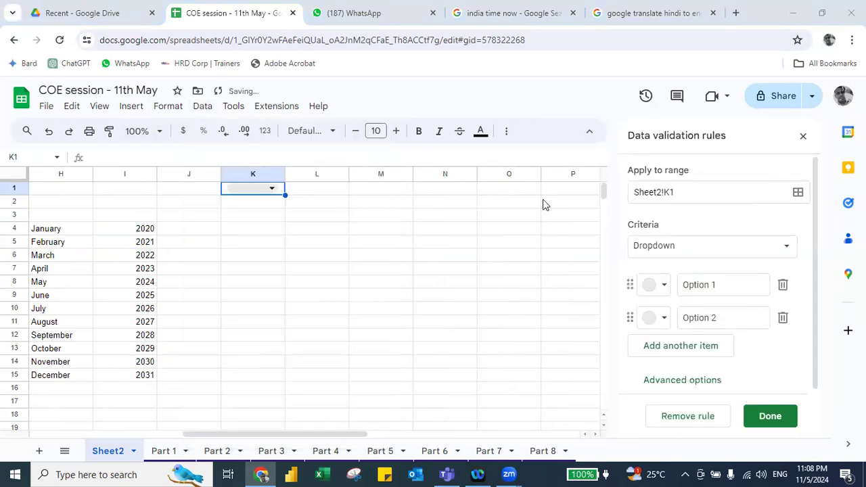
left_click(721, 246)
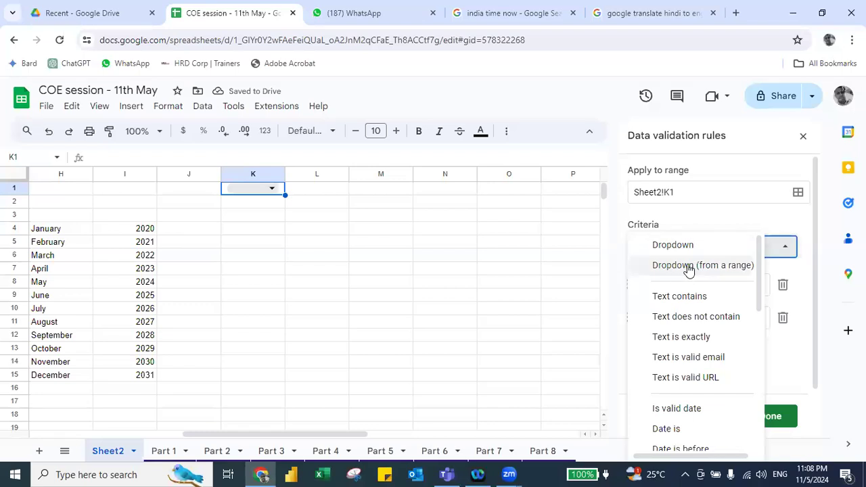
left_click(689, 266)
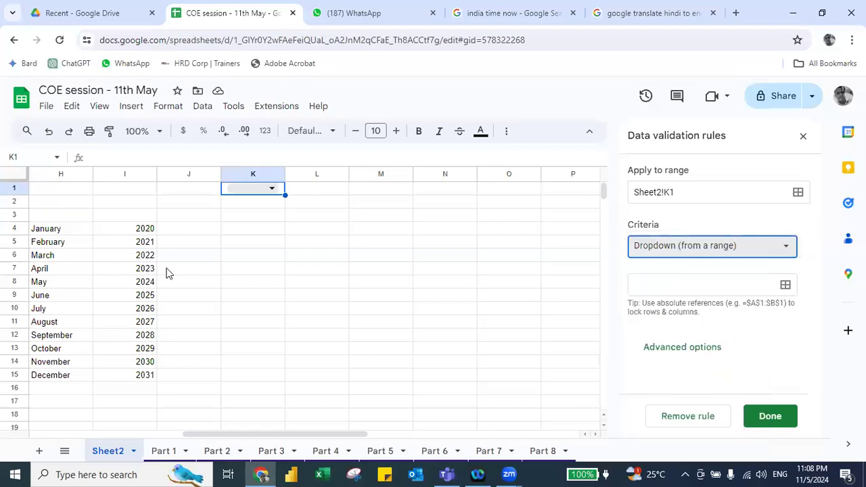
Set the source range of K1's dropdown rule to the months in Sheet2!H4:H15.
left_click(55, 231)
key("ctrl+shift+Down")
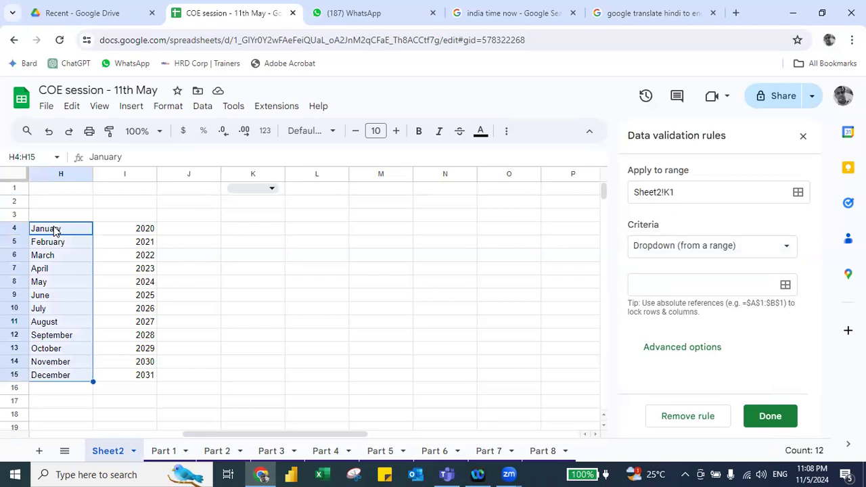
left_click(785, 284)
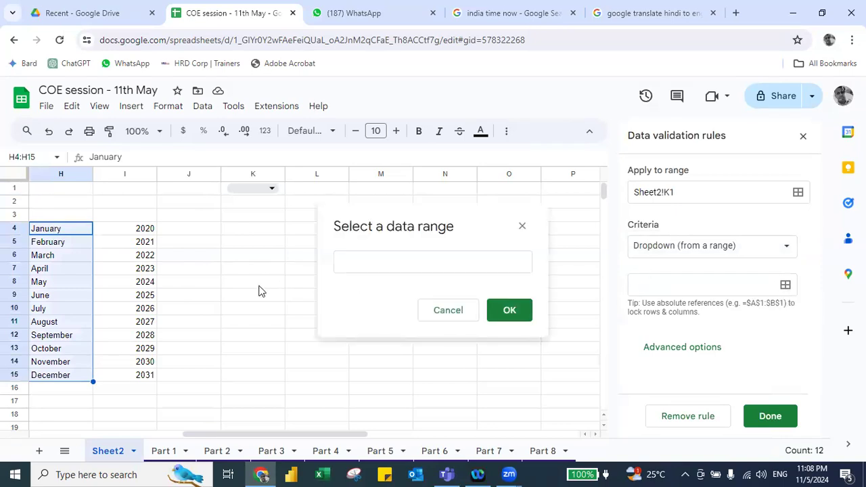
left_click(68, 231)
key("ctrl+shift+Down")
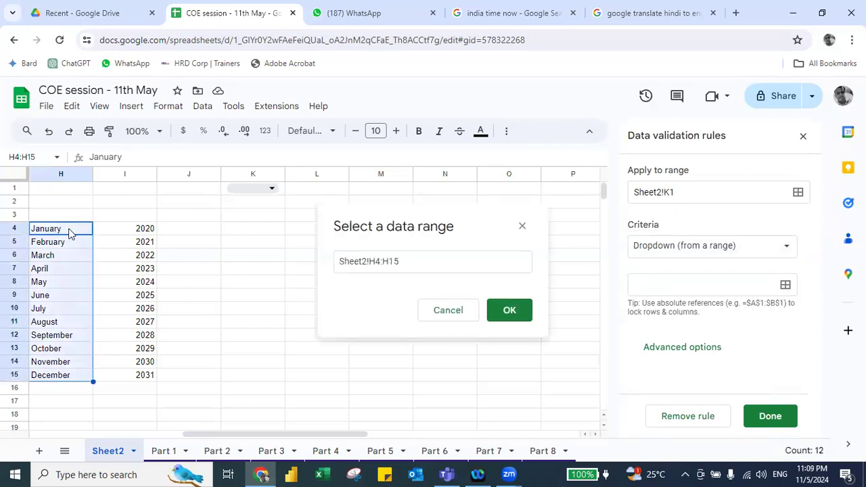
key("Return")
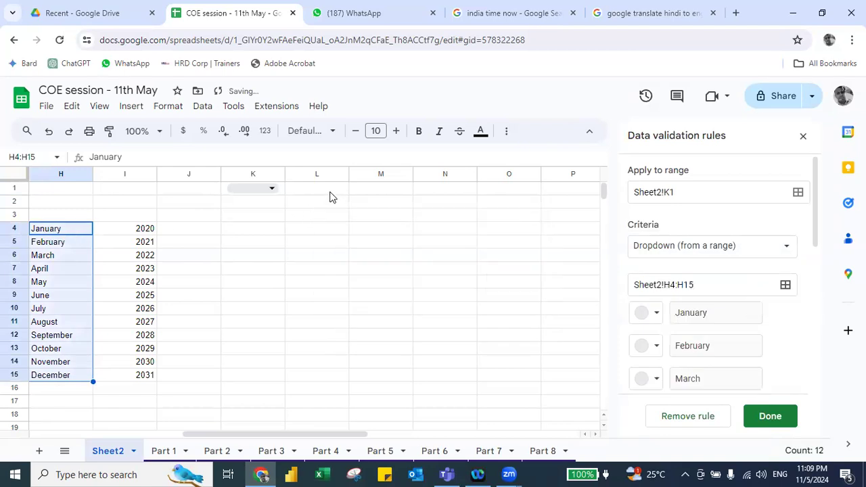
Check the month list in K1's dropdown and choose February.
left_click(271, 189)
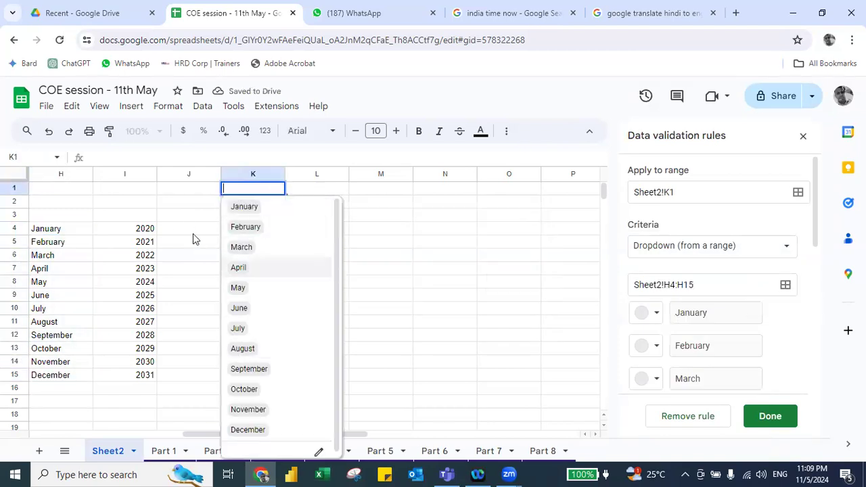
left_click(188, 219)
left_click(252, 186)
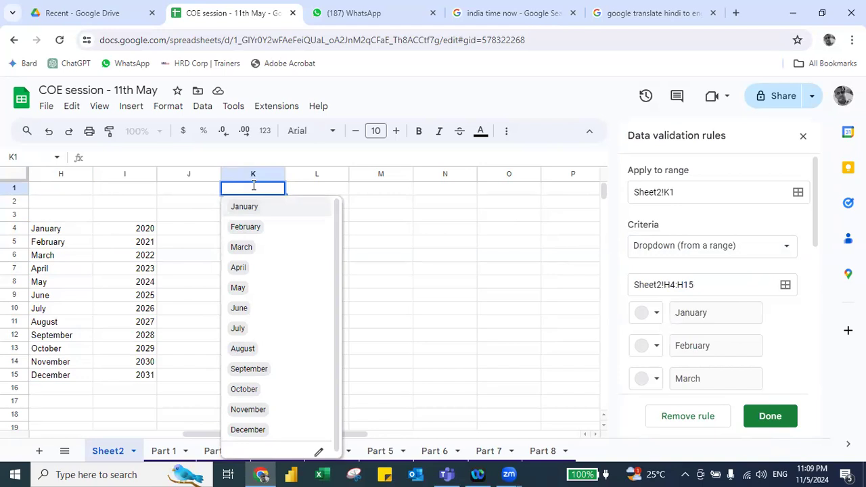
left_click(173, 207)
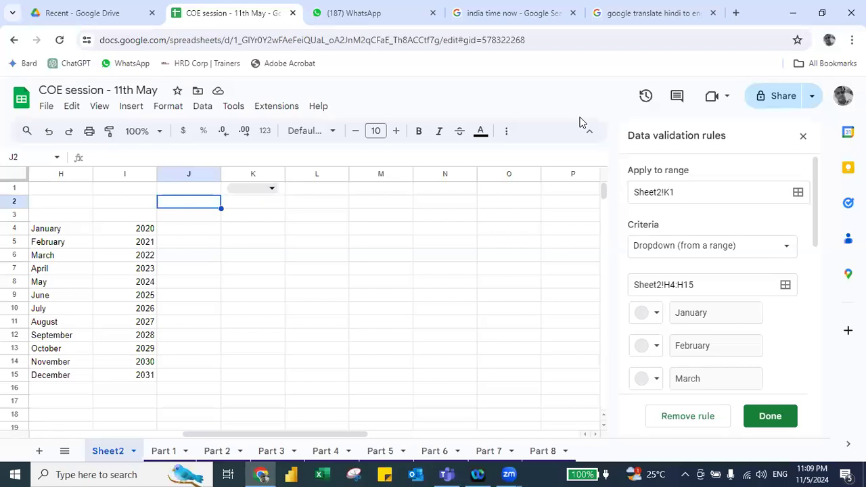
left_click(263, 188)
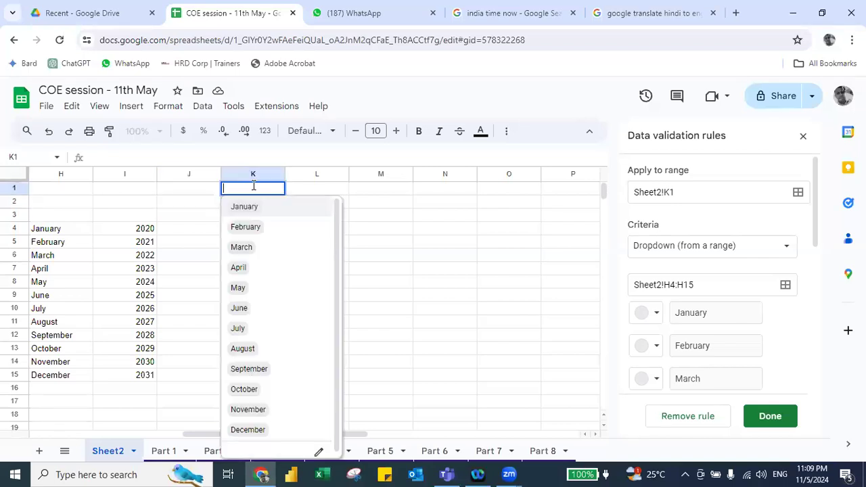
left_click(247, 227)
key("Down")
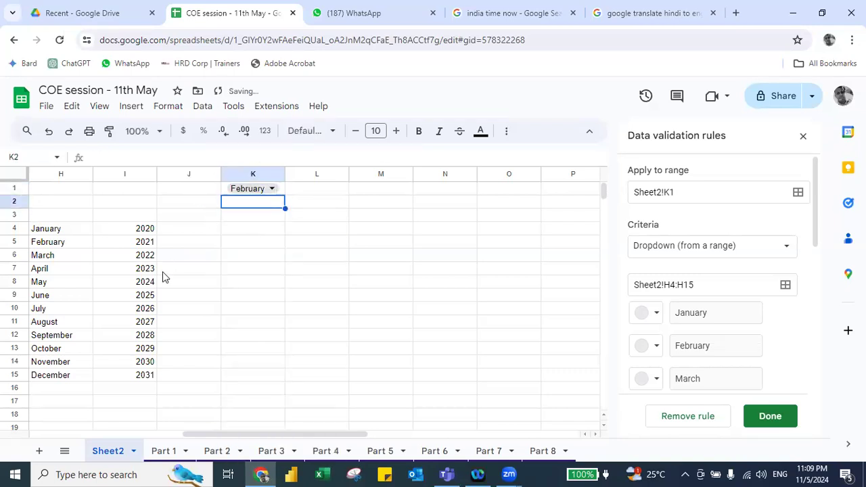
Finish K1's rule, add a Dropdown (from a range) rule to K2 using Sheet2!I4:I15, and choose 2021 in K2.
left_click(769, 416)
left_click(775, 233)
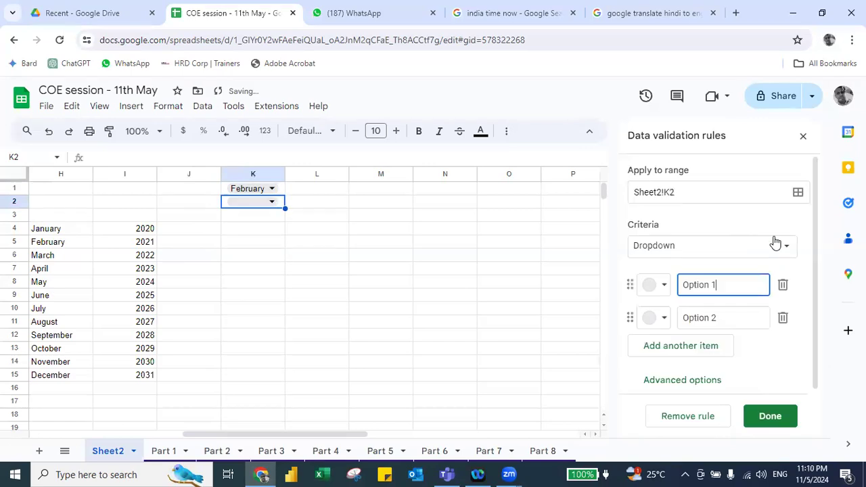
left_click(712, 247)
left_click(688, 266)
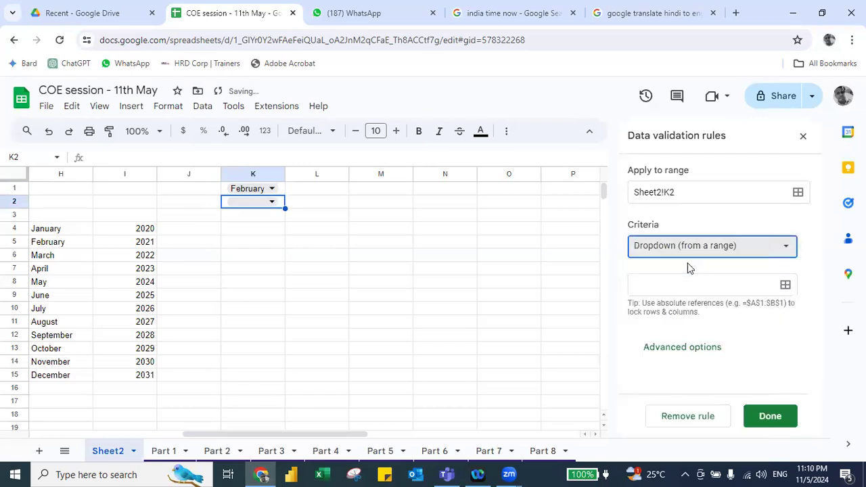
left_click(785, 284)
left_click(142, 230)
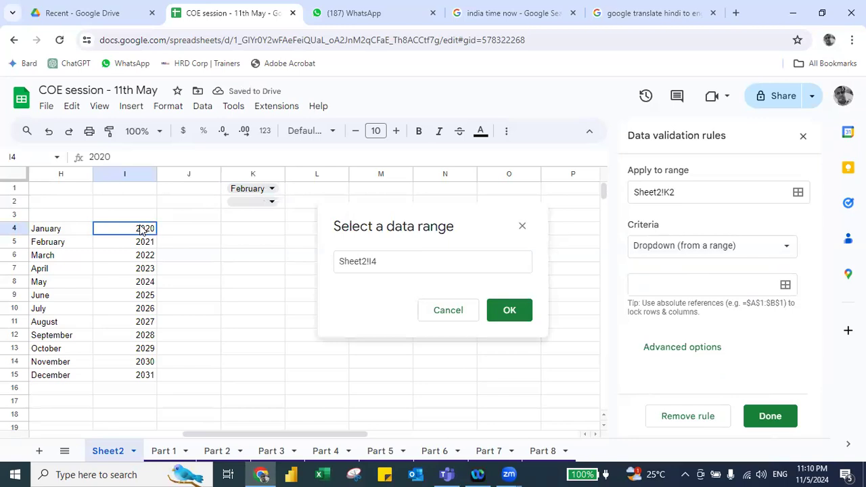
key("ctrl+shift+Down")
key("Return")
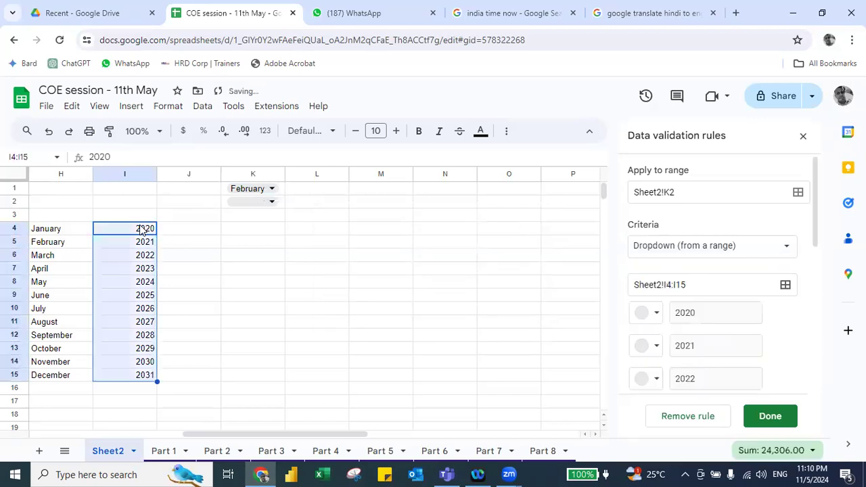
left_click(268, 207)
left_click(247, 241)
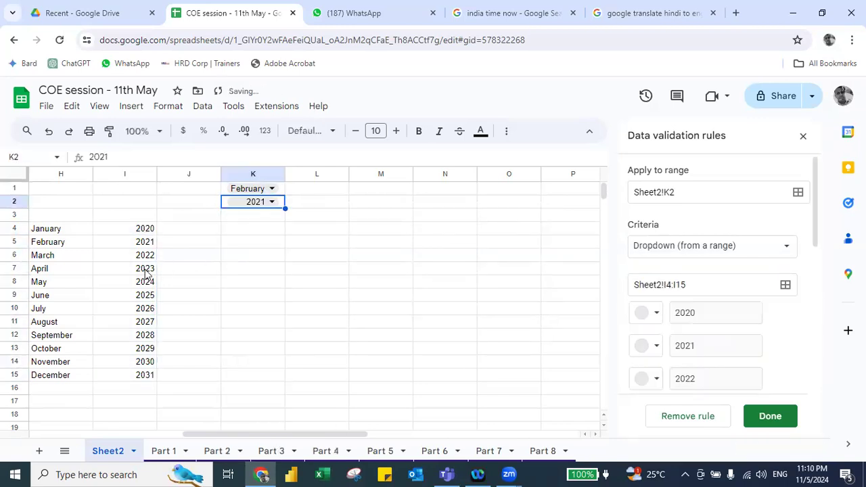
Enter the formula =DATE(K2,MONTH(K1&1),1) in cell K3.
key("Down")
type("=date(")
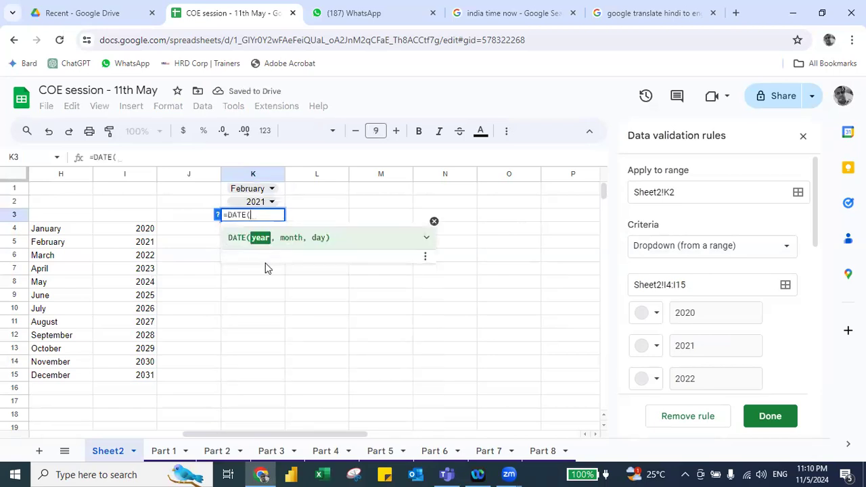
key("Up")
type(",")
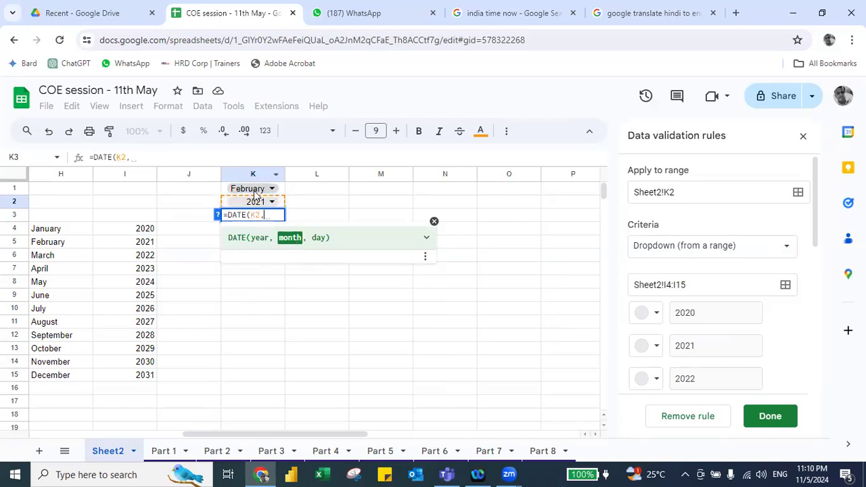
type("MONTH(")
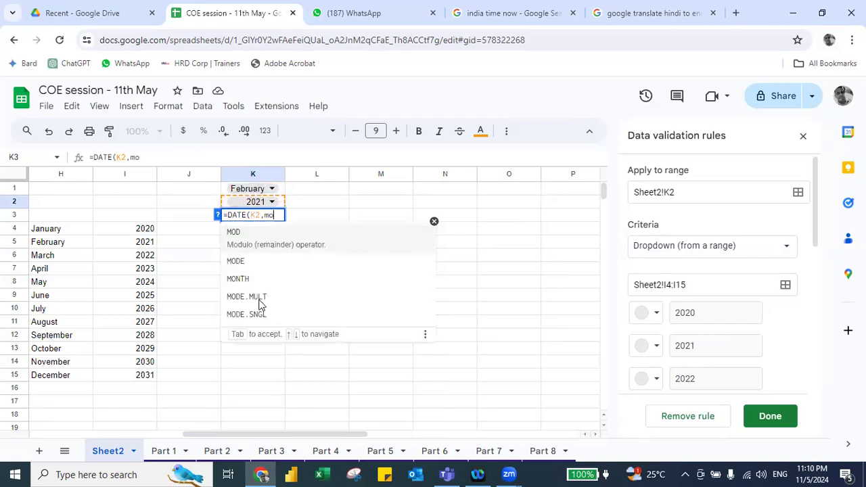
key("Up")
key("Up")
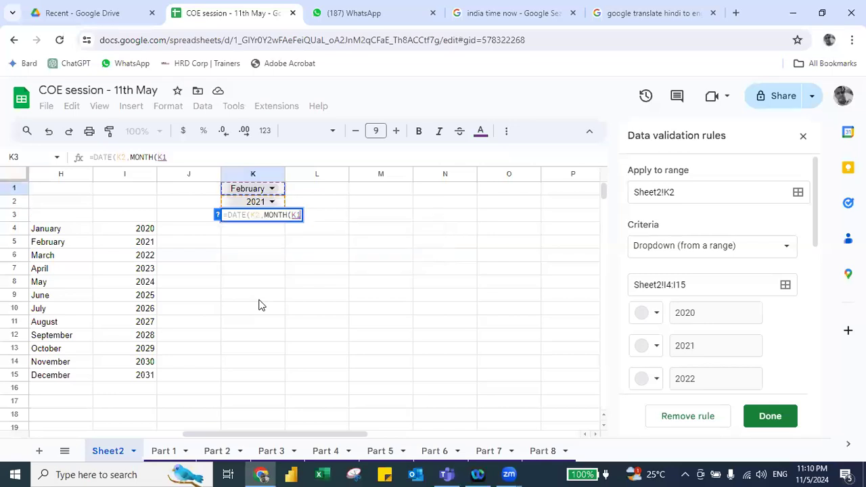
type("&1")
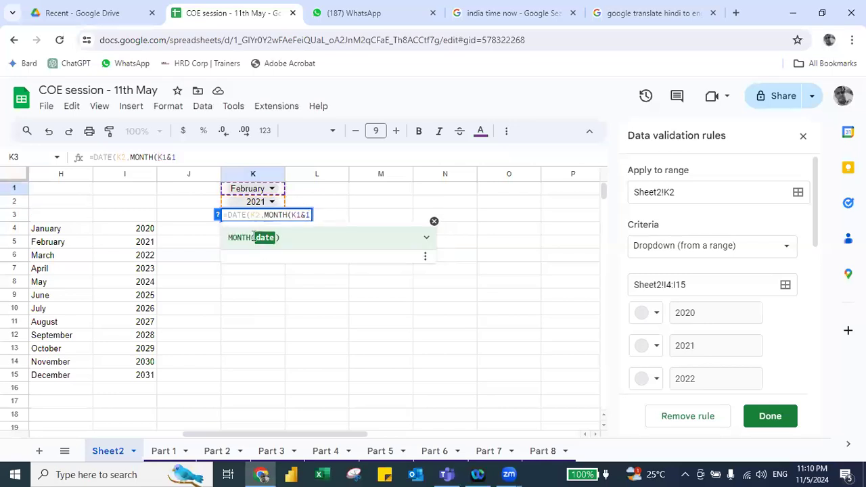
type("),1")
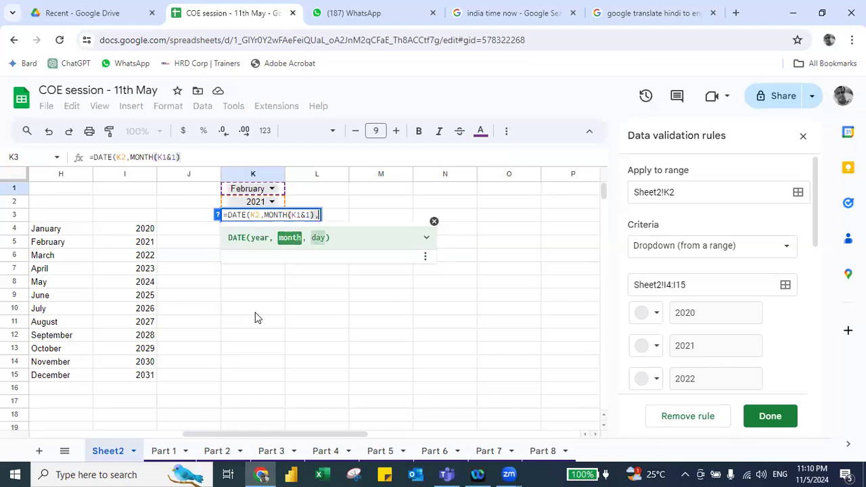
key("Return")
key("Up")
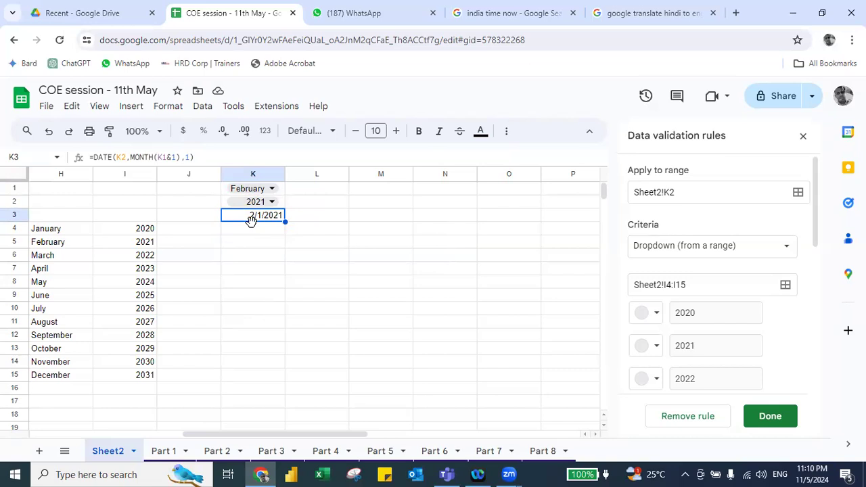
Change the spreadsheet's locale to India in its settings, then save and reload.
left_click(45, 106)
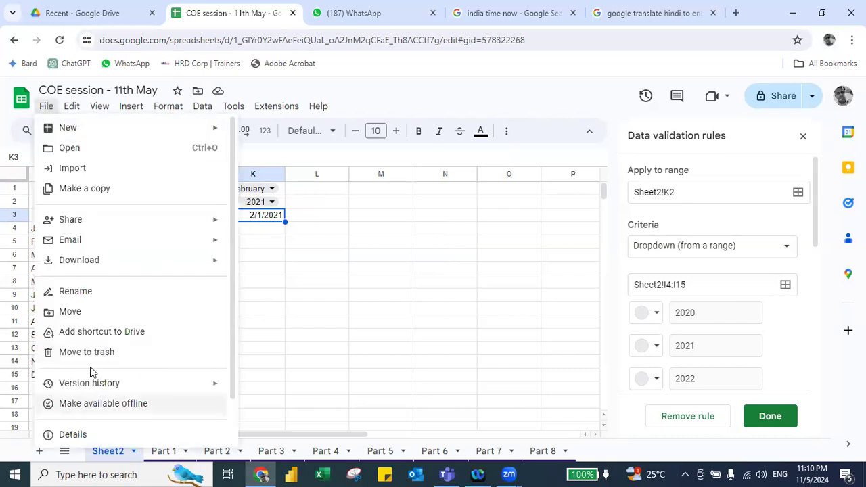
scroll(91, 358, "down", 1)
scroll(87, 365, "down", 1)
left_click(71, 403)
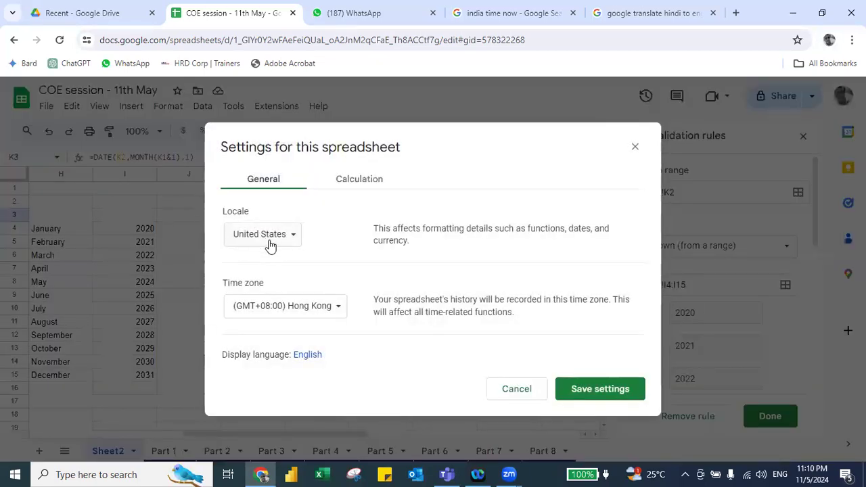
left_click(268, 237)
scroll(269, 243, "up", 7)
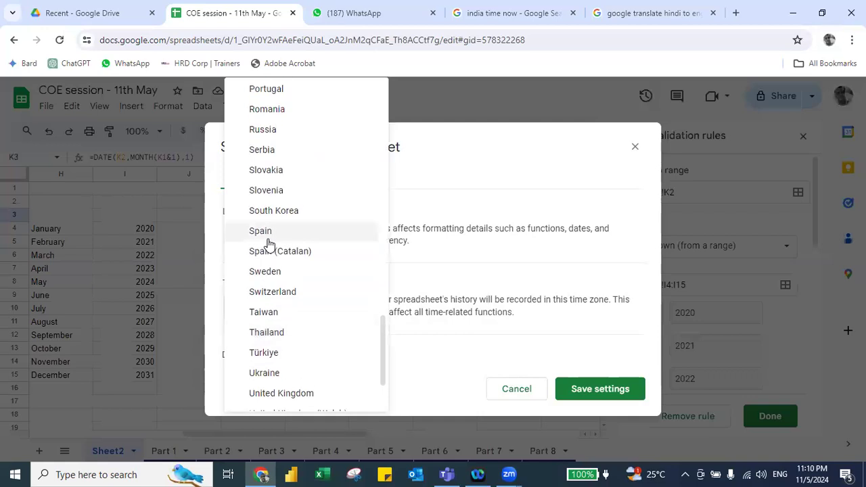
scroll(268, 244, "up", 3)
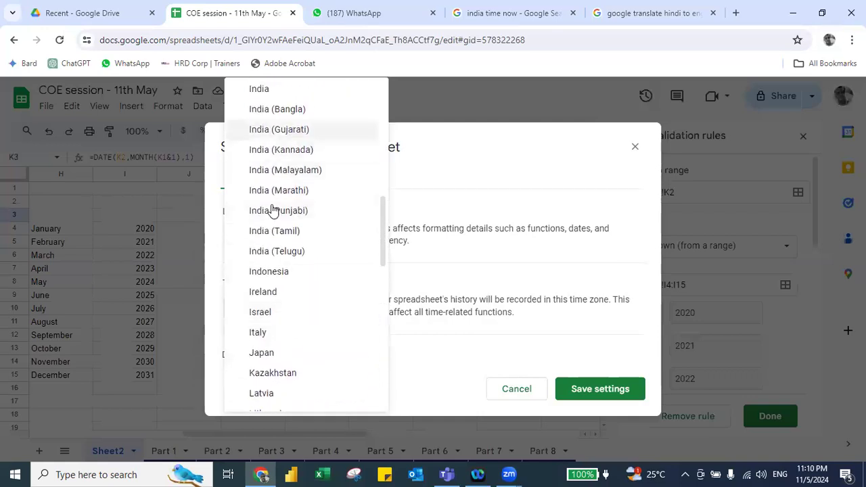
scroll(272, 210, "up", 5)
scroll(272, 209, "down", 5)
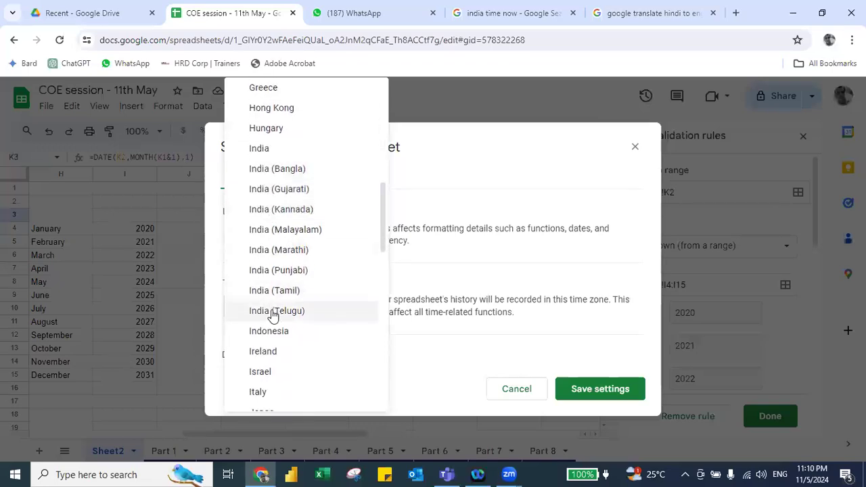
left_click(265, 150)
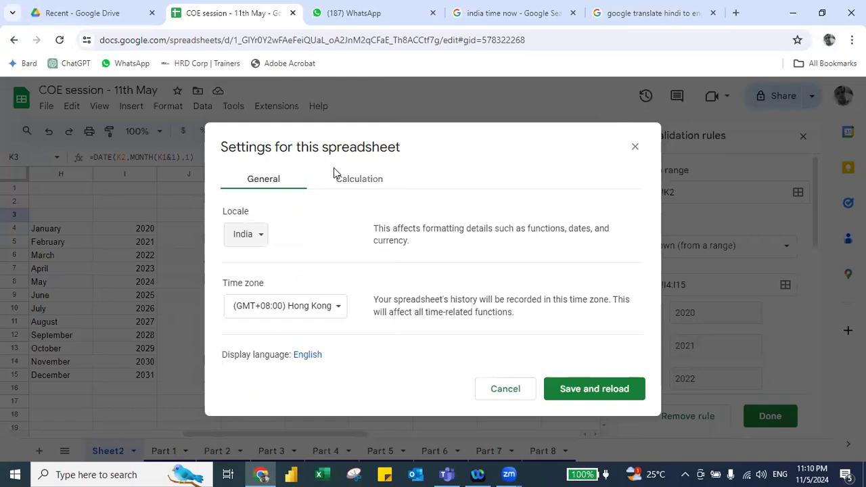
left_click(573, 388)
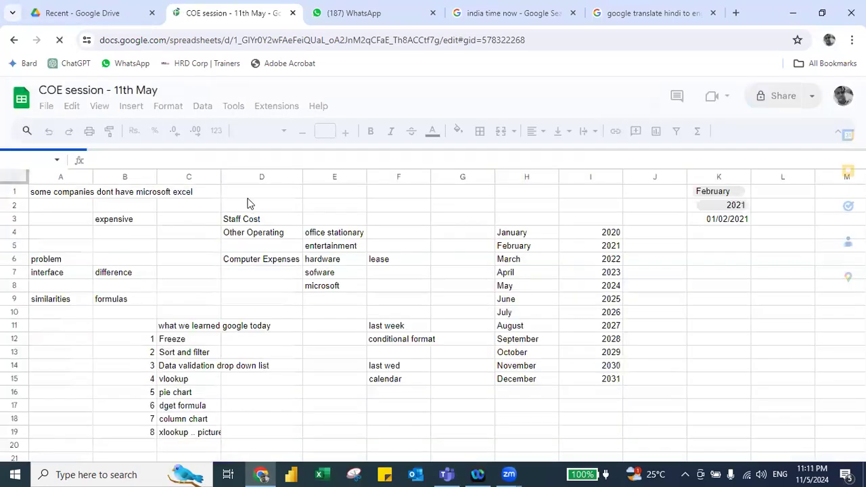
Choose March in K1's month dropdown and check the date formula's result in K3.
left_click(703, 219)
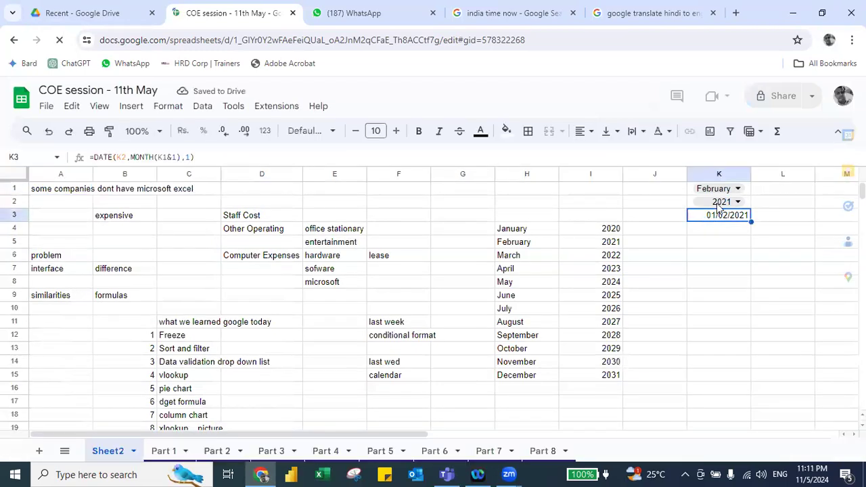
left_click(724, 193)
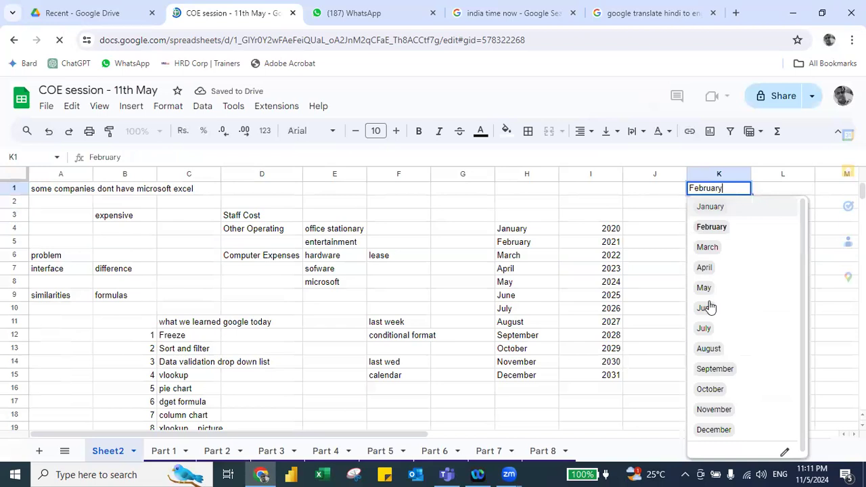
left_click(708, 247)
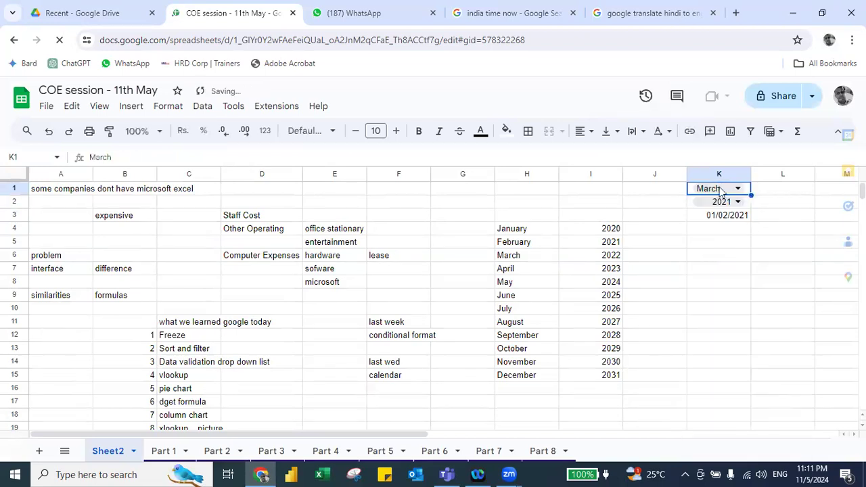
left_click(713, 217)
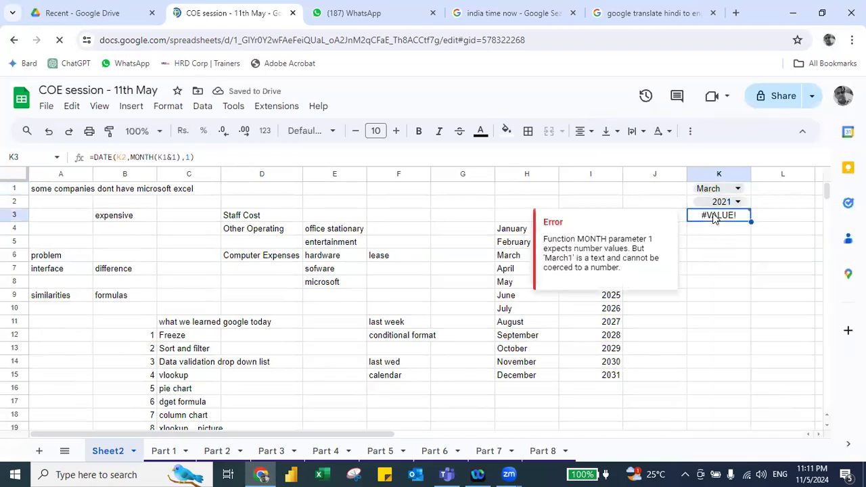
key("ctrl+Right")
key("ctrl+Left")
key("Left")
key("Right")
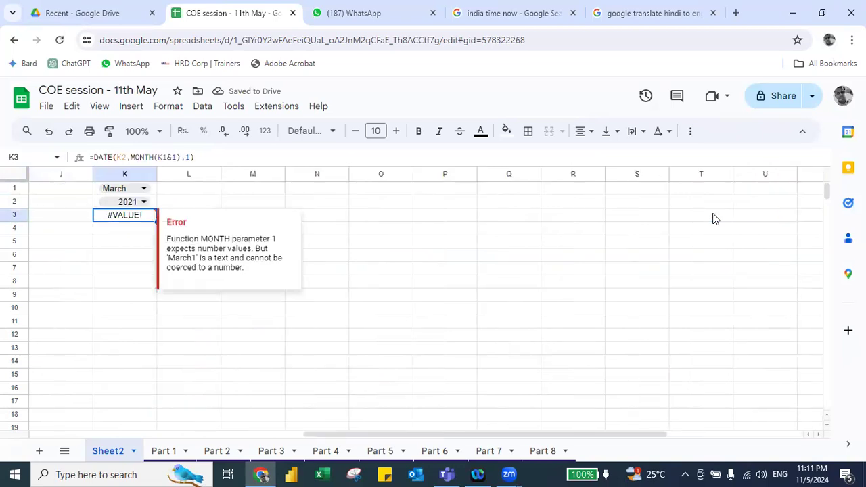
left_click(136, 202)
left_click(133, 204)
key("Down")
type("=eom")
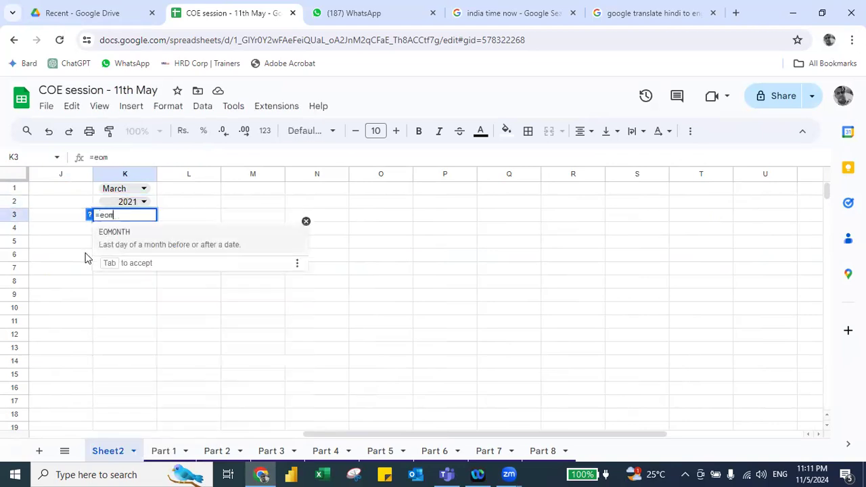
key("Tab")
key("BackSpace")
key("BackSpace")
key("BackSpace")
key("BackSpace")
key("BackSpace")
key("BackSpace")
key("BackSpace")
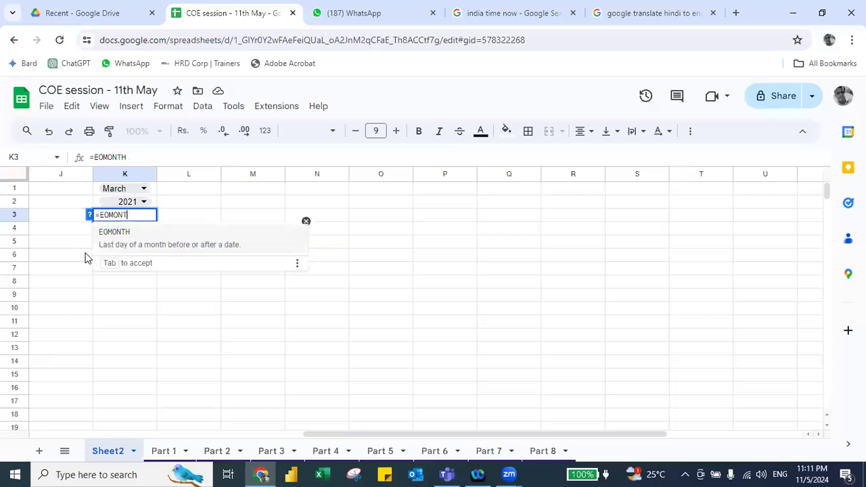
key("BackSpace")
Retype the formula =DATE(K2,MONTH(K1&1),1) in cell K3 and check its result.
type("dat")
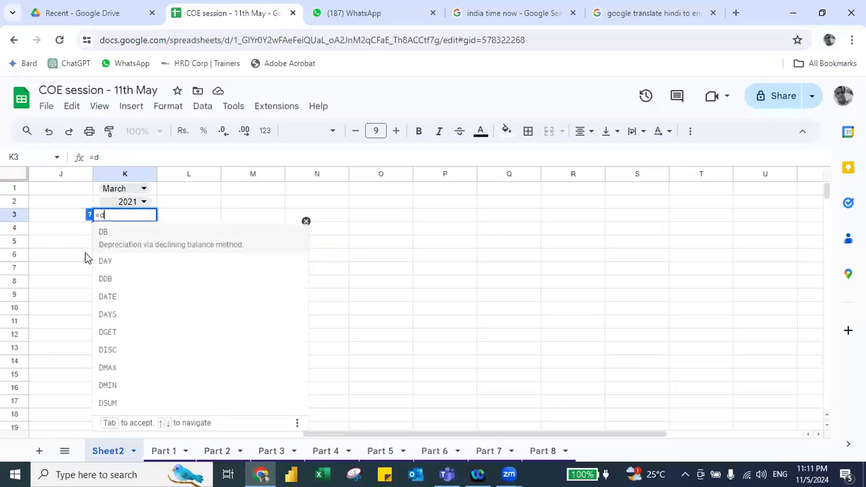
key("Tab")
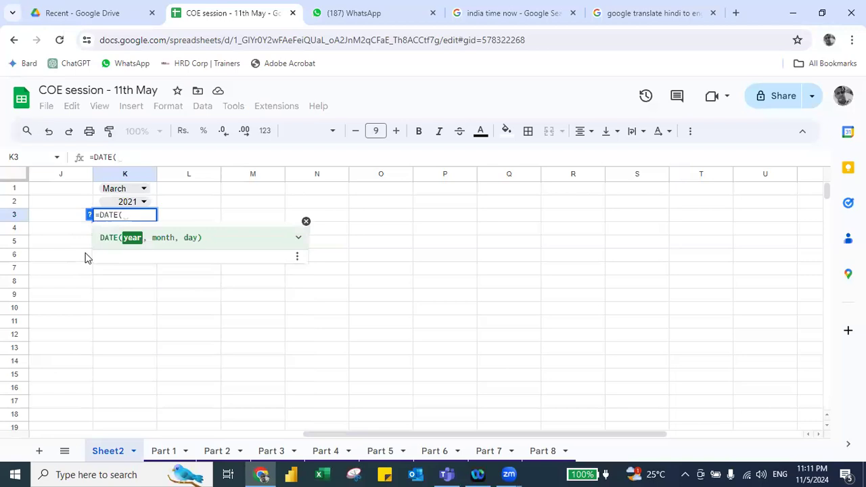
key("Up")
type(",mon")
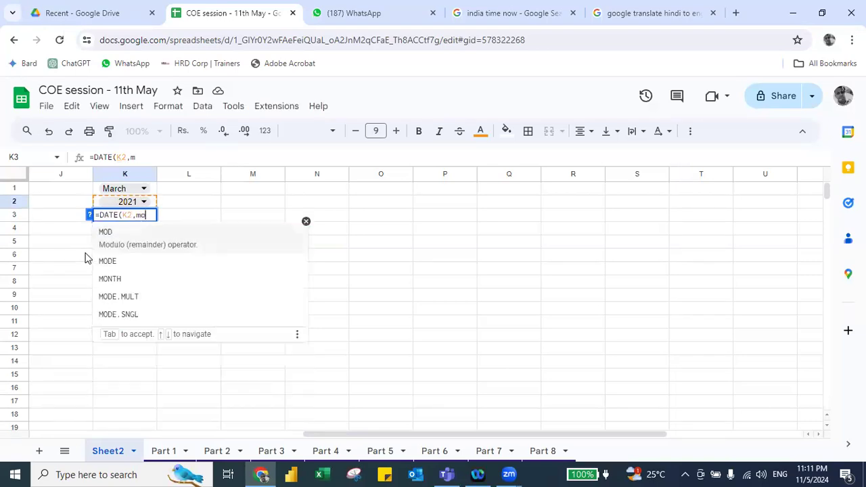
key("Tab")
key("Up")
key("Up")
type("&1")
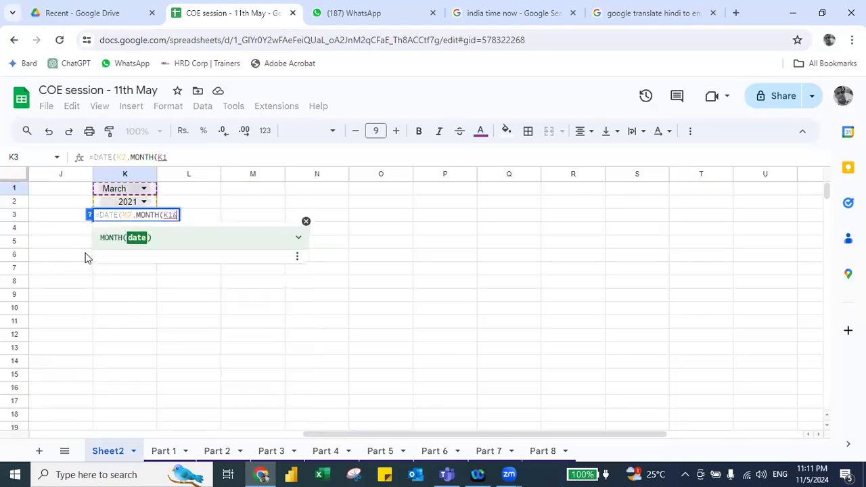
type("),1)")
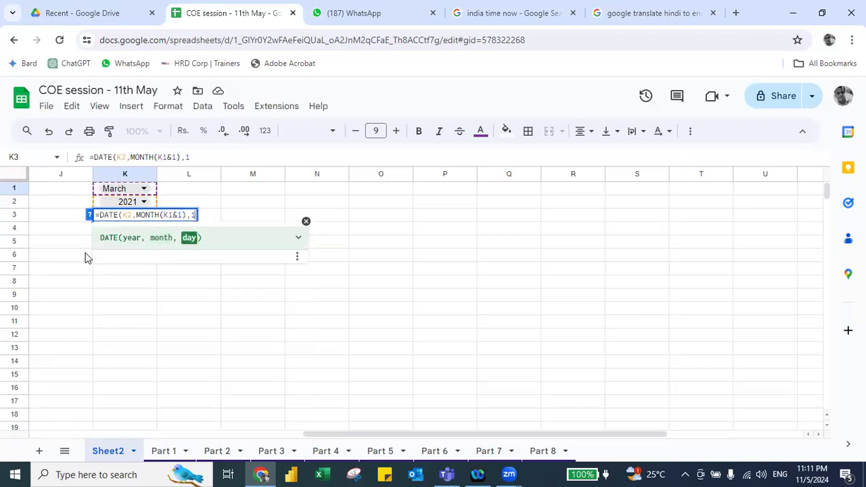
key("Return")
key("Up")
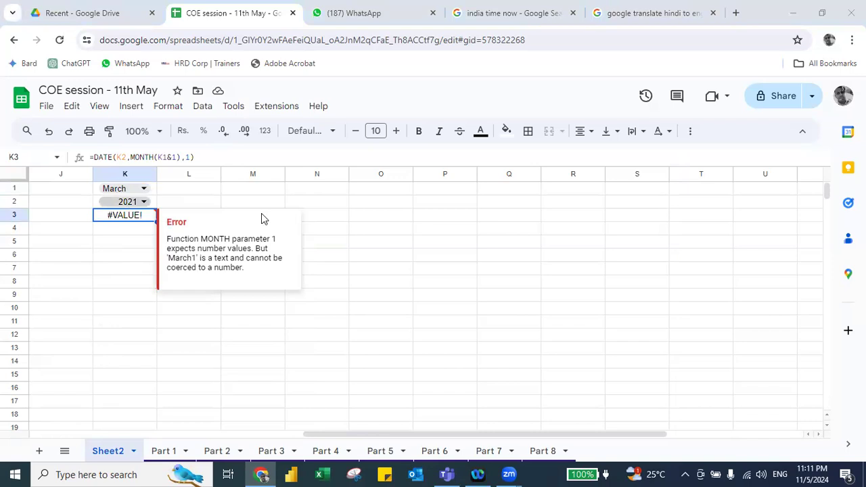
Change the spreadsheet's locale to United Kingdom in its settings, then save and reload.
key("alt+f")
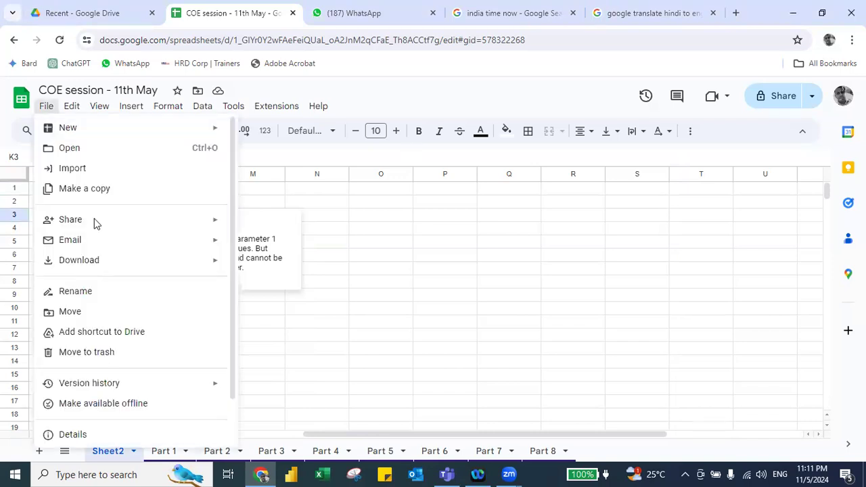
scroll(85, 369, "down", 1)
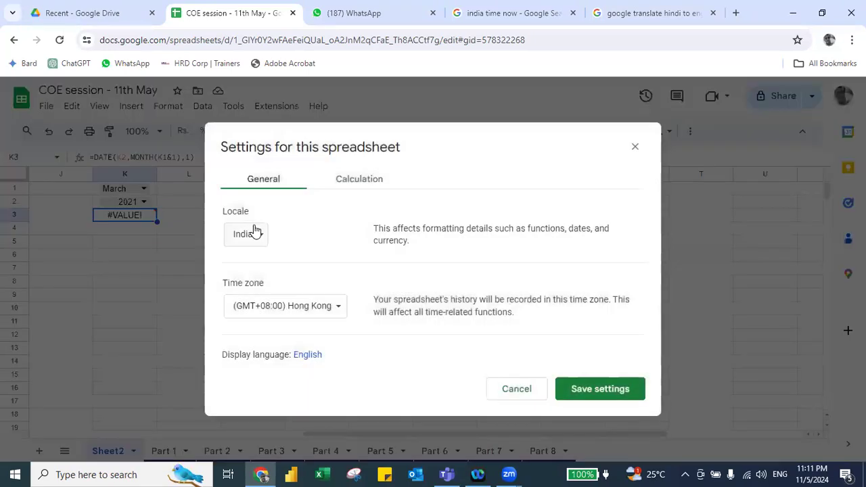
left_click(253, 230)
scroll(288, 321, "down", 4)
scroll(288, 320, "down", 8)
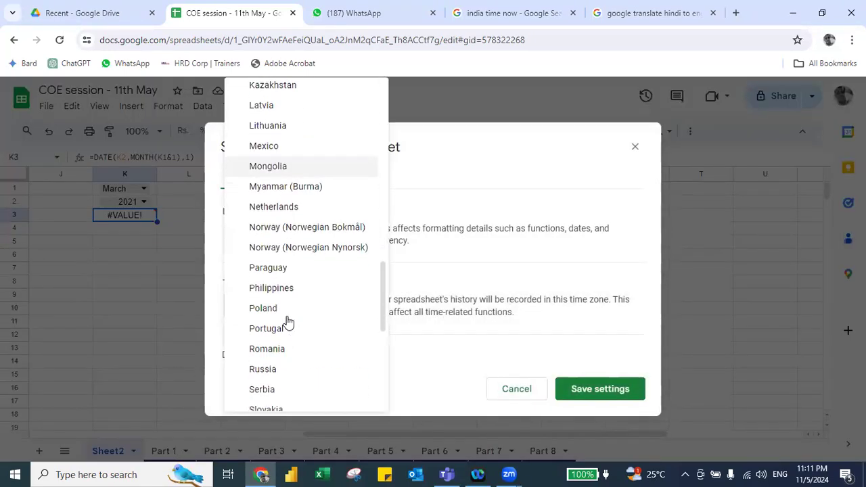
left_click(289, 321)
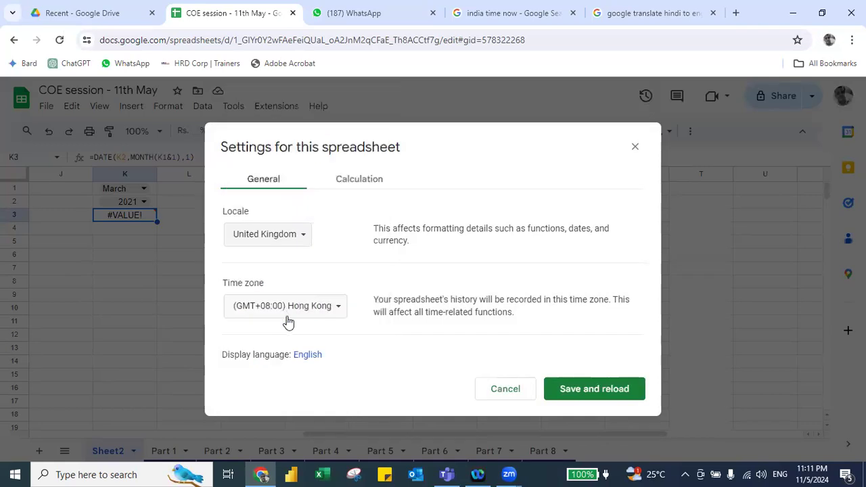
left_click(563, 397)
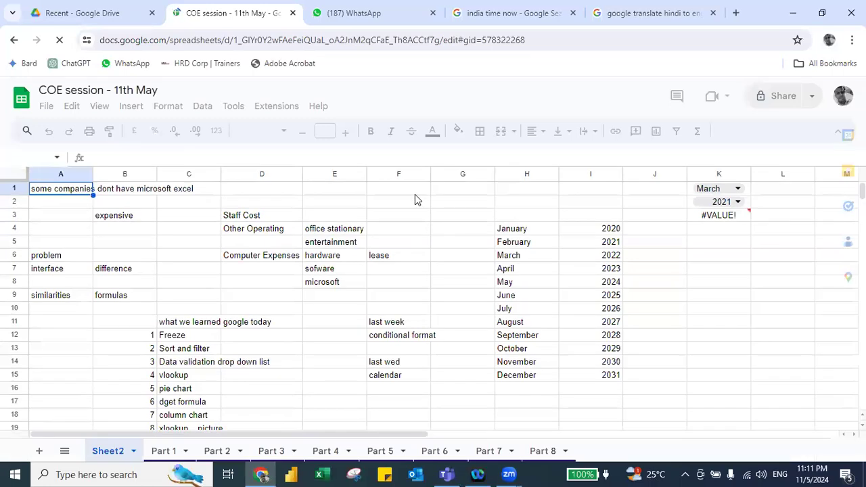
Return to cell K3 and inspect its date formula and result without altering it.
left_click(414, 194)
key("ctrl+Right")
key("ctrl+Right")
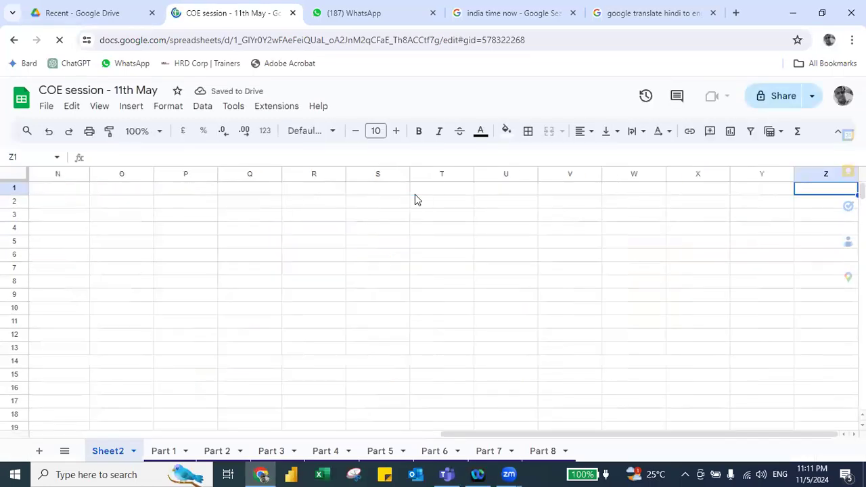
key("Down")
key("ctrl+Left")
key("Down")
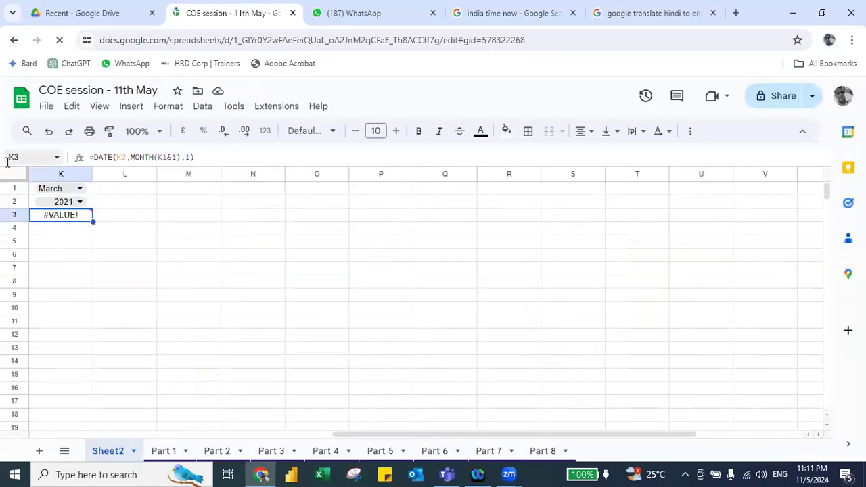
left_click(174, 157)
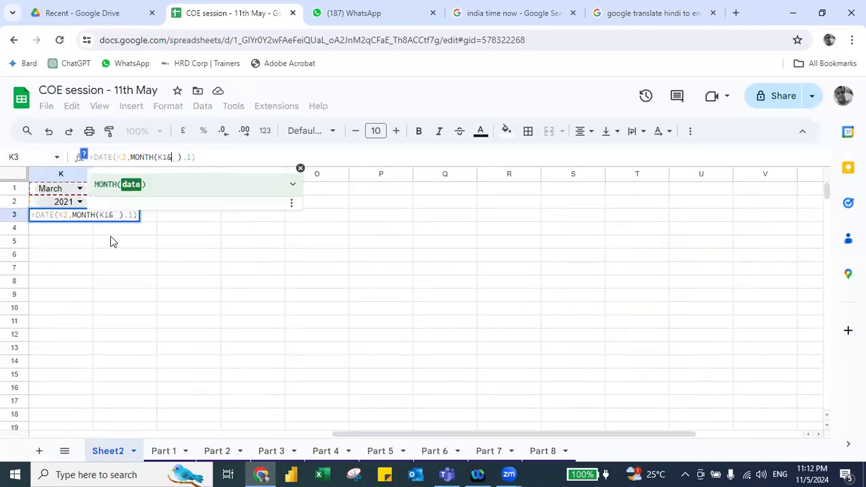
key("Escape")
Enter the test formula =month(K1) in cell M1 and check its result.
key("Up")
key("Up")
key("Right")
key("Right")
type("=mon")
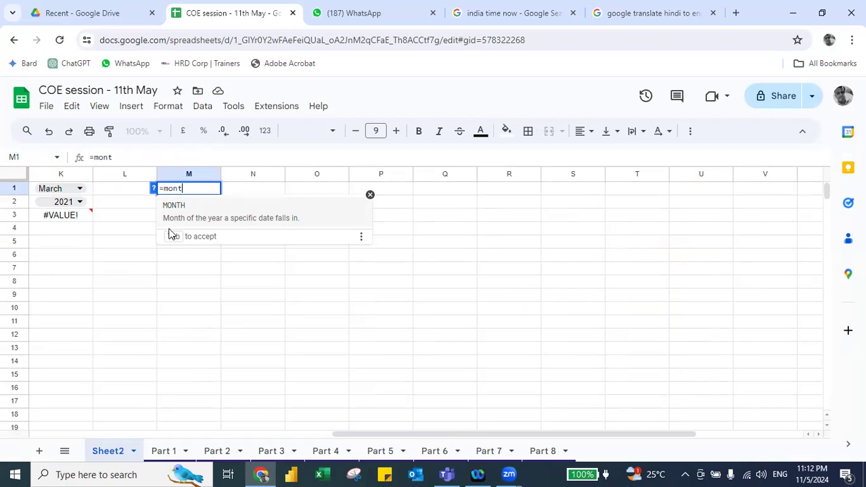
key("BackSpace")
key("BackSpace")
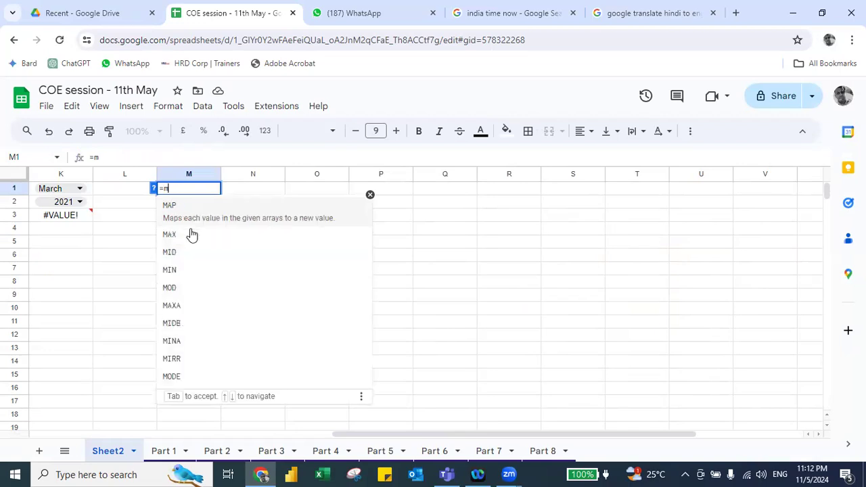
type("o")
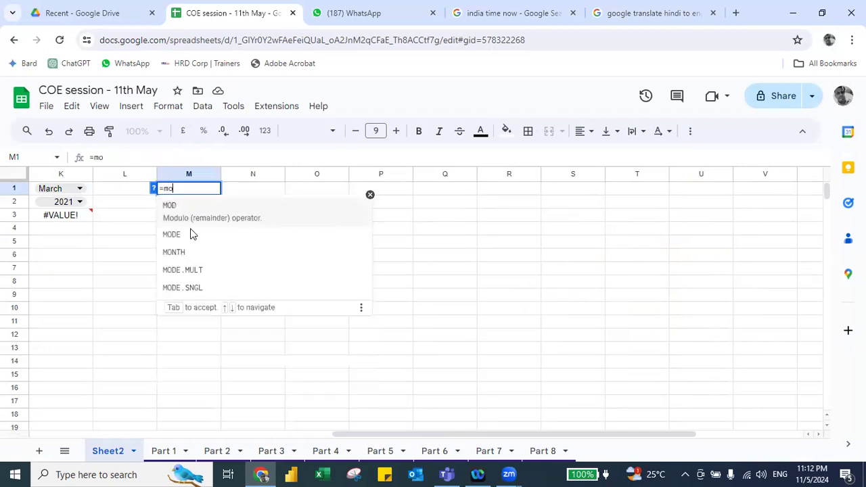
type("nth(K1")
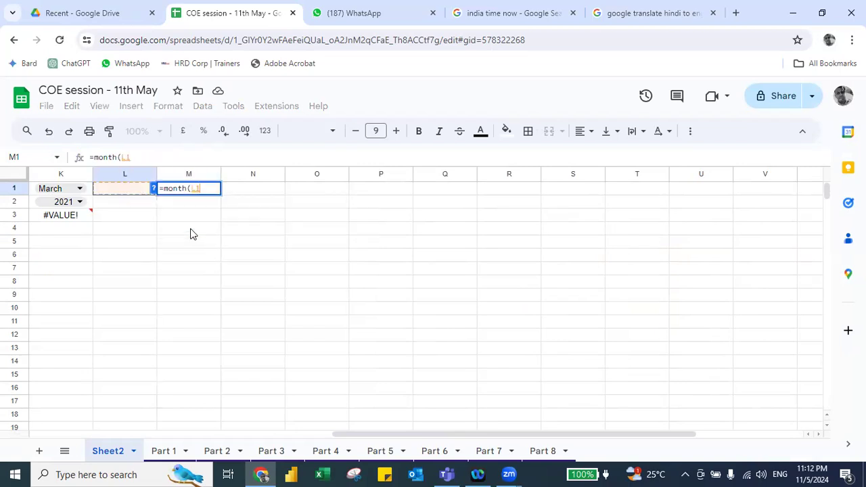
key("Return")
key("Up")
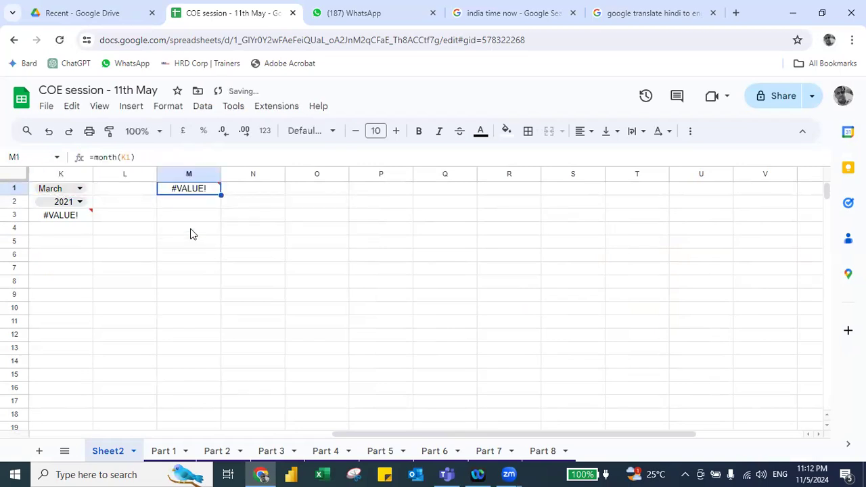
Change the formula in cell M1 to =month(K1&1).
left_click(139, 157)
type("&1)")
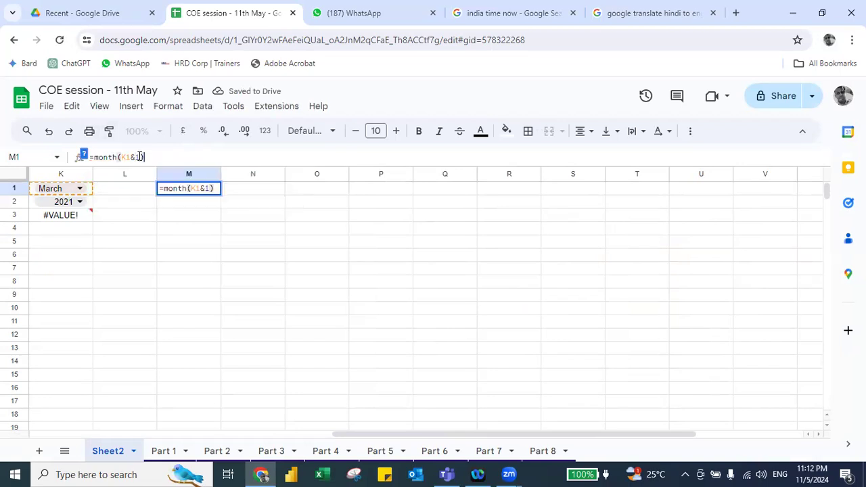
key("Return")
key("Up")
key("Left")
key("Left")
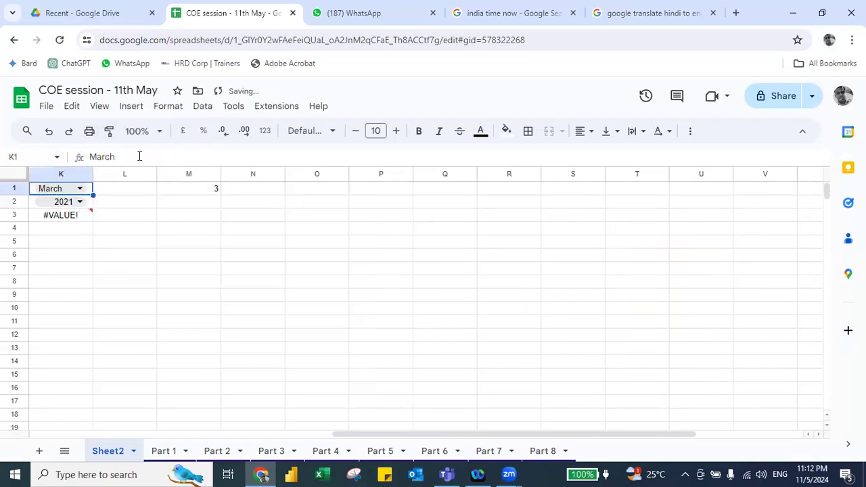
key("Down")
key("Down")
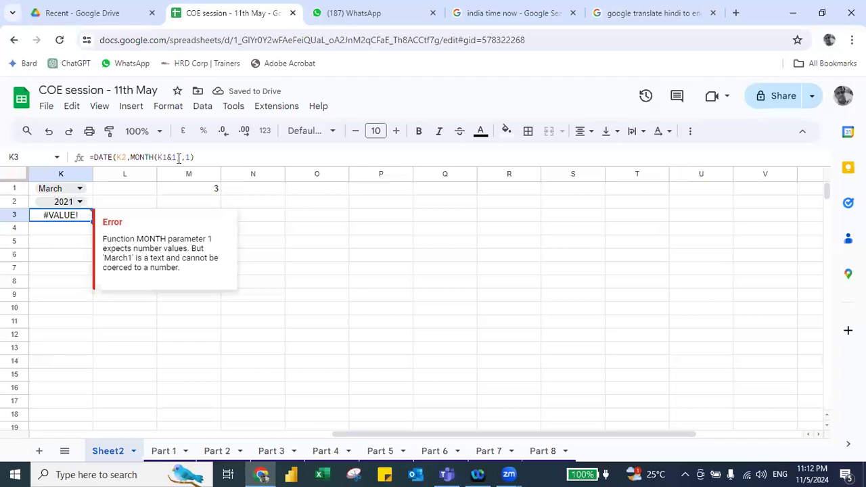
left_click(178, 156)
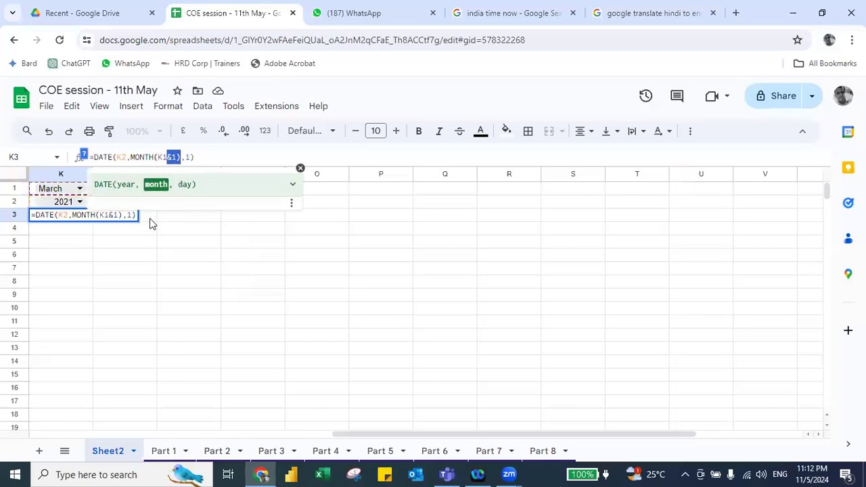
key("ctrl+shift+Left")
key("ctrl+shift+Left")
type("month")
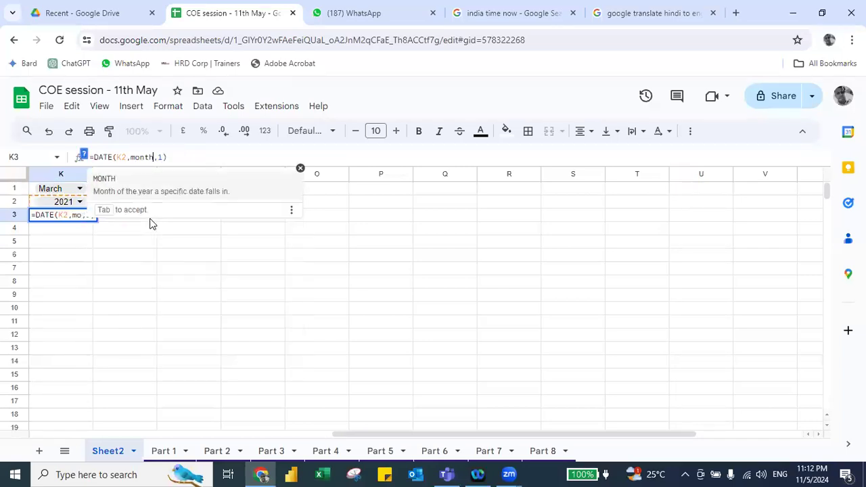
type("(")
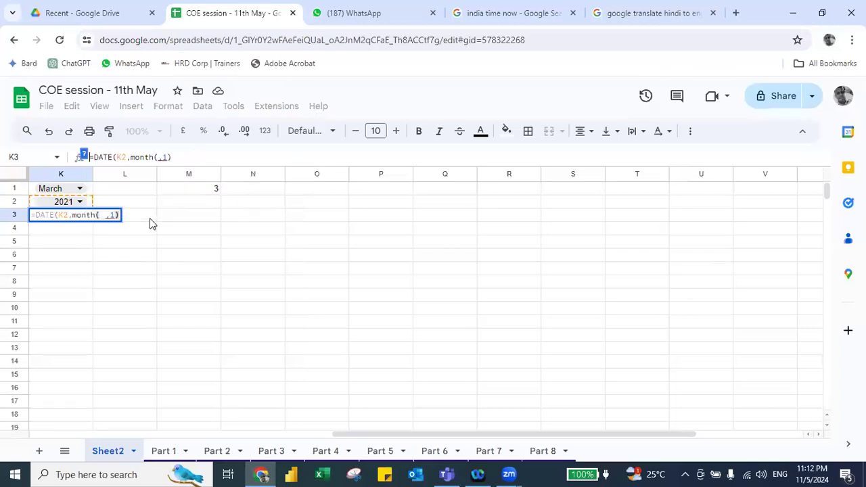
key("Escape")
Enter =DATE(K2,MONTH(K1&1),1) in cell K3 again from scratch and check its result.
type("=date")
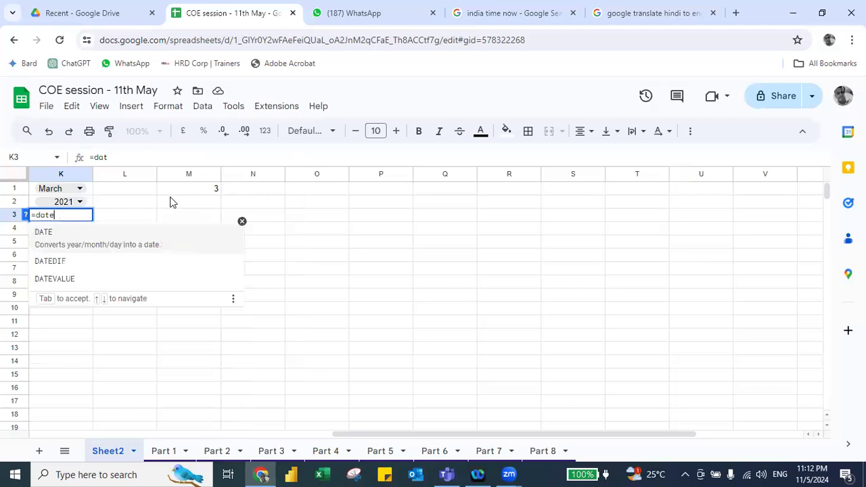
key("Tab")
type("K2,mont")
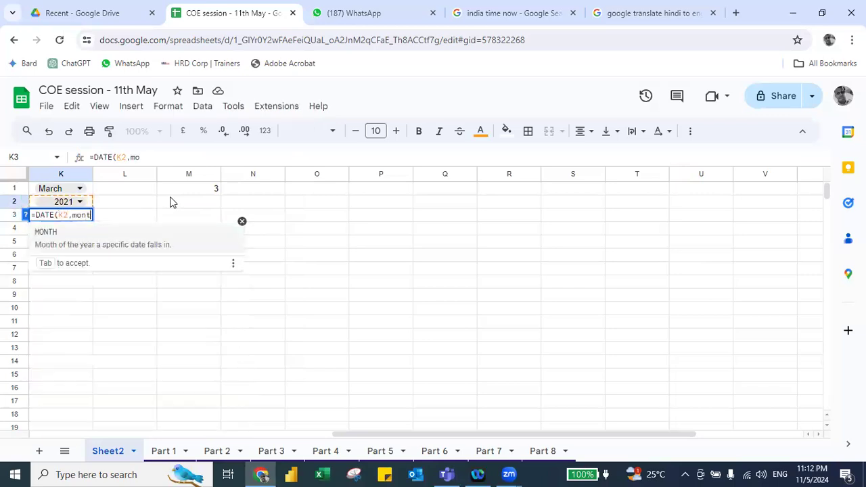
key("Tab")
type("K1")
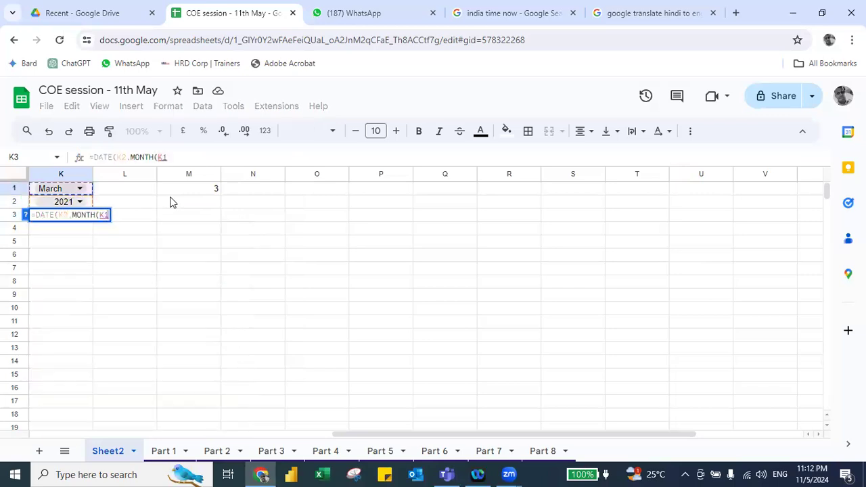
type("&1),")
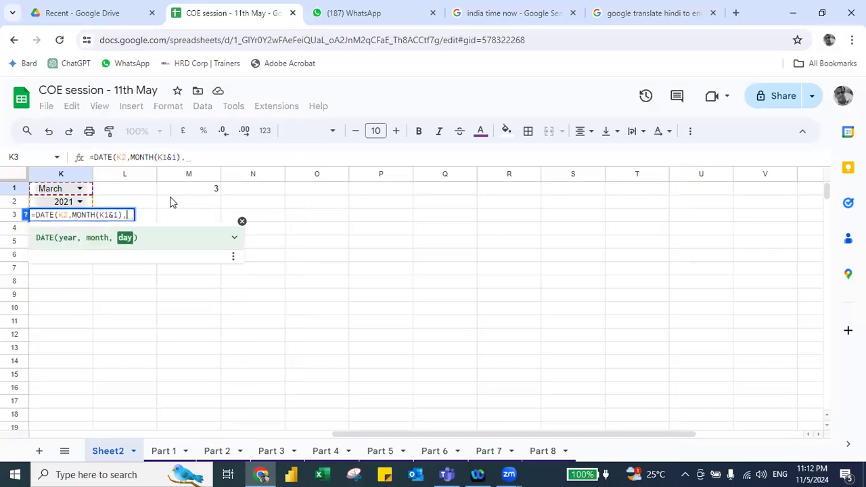
type("1")
key("Return")
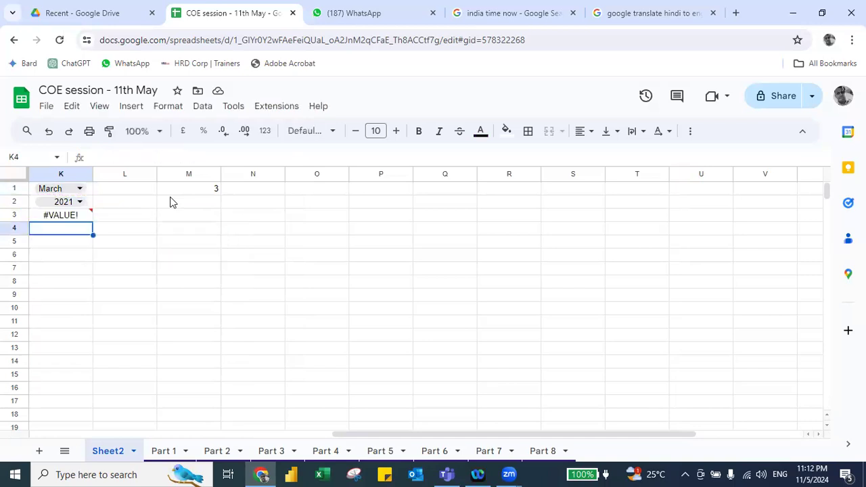
key("Up")
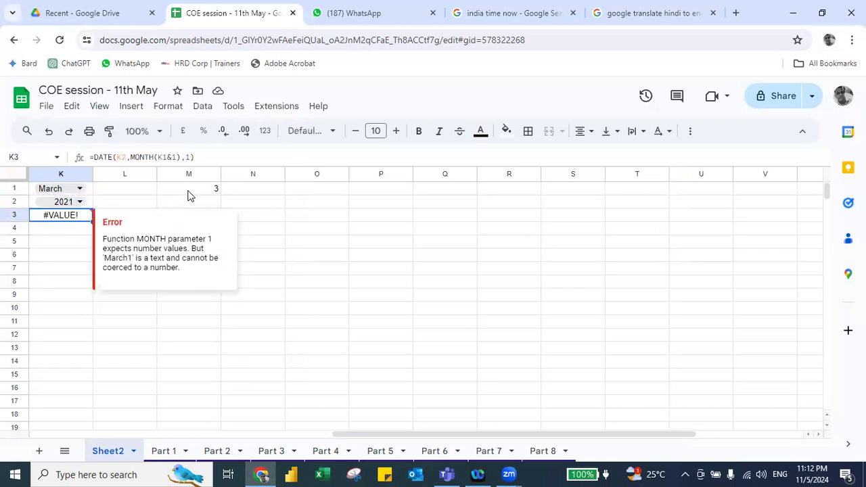
Replace the MONTH(K1&1) part of cell K3's formula with a reference to M1, giving =DATE(K2,M1,1).
left_click(180, 157)
key("shift+Left")
key("shift+Left")
key("shift+Left")
key("shift+Left")
key("shift+Left")
key("shift+Left")
key("shift+Left")
key("shift+Left")
key("shift+Left")
key("shift+Left")
key("shift+Left")
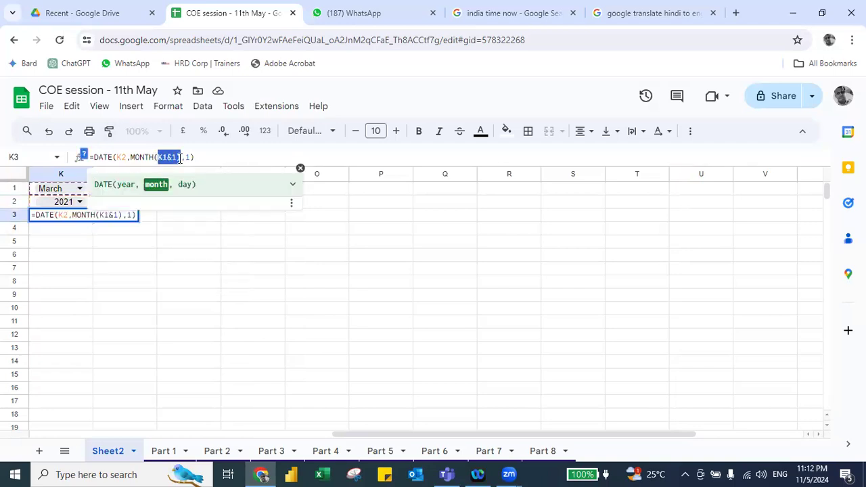
key("BackSpace")
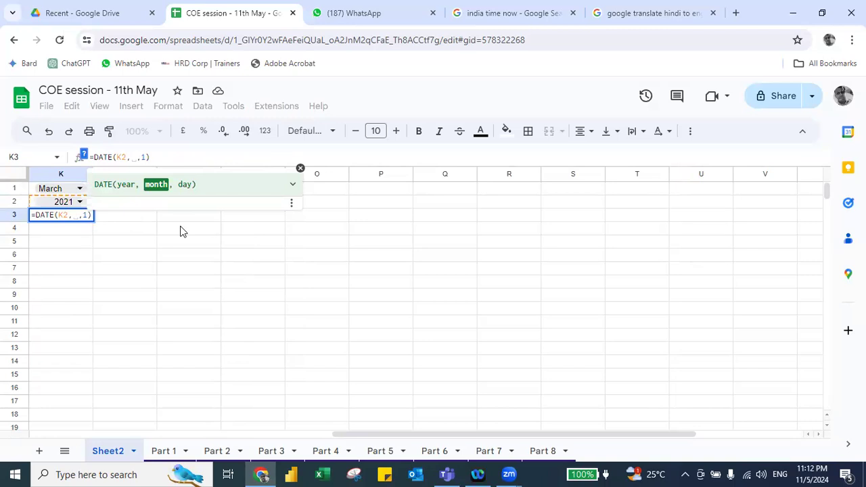
left_click(180, 232)
left_click(179, 193)
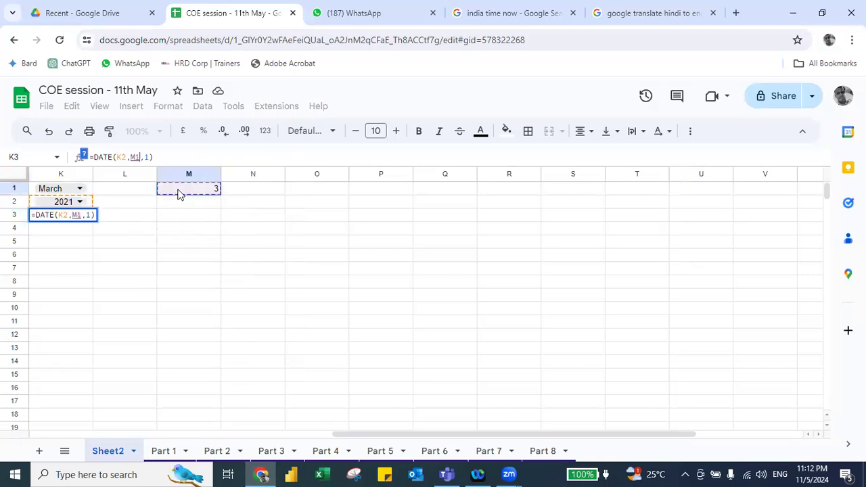
key("Return")
key("Up")
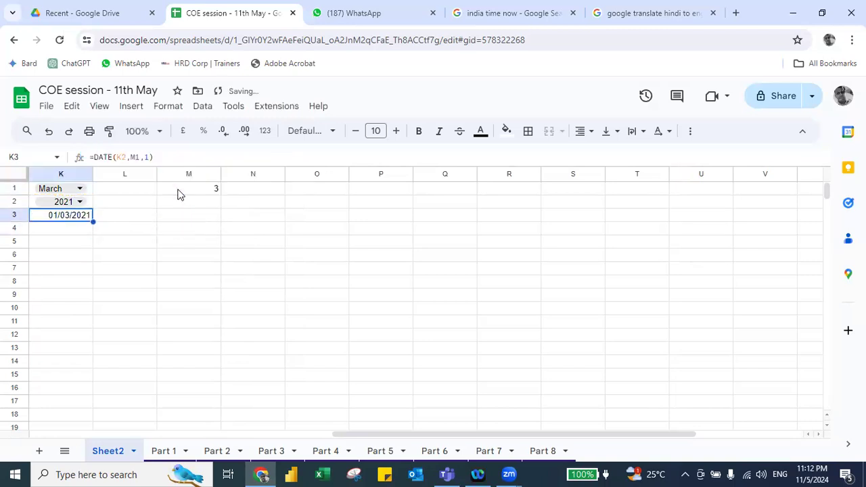
Test the first-of-month date by choosing June and then September as the month in K1.
left_click(73, 190)
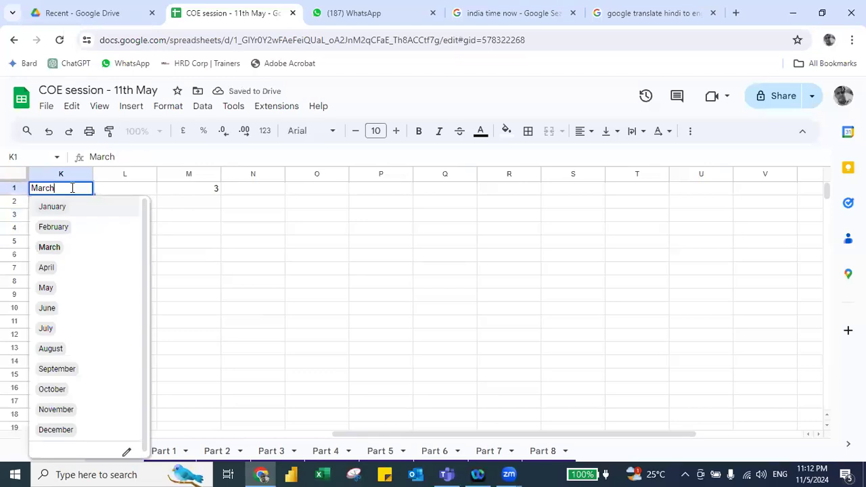
left_click(49, 308)
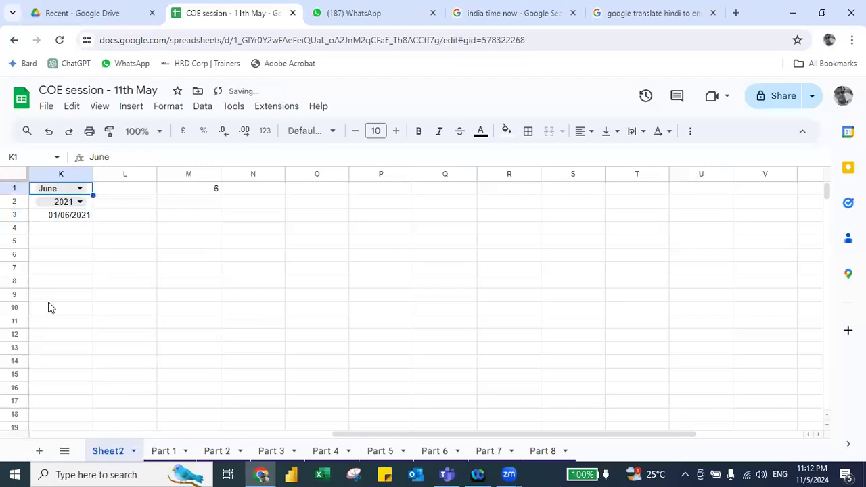
left_click(78, 192)
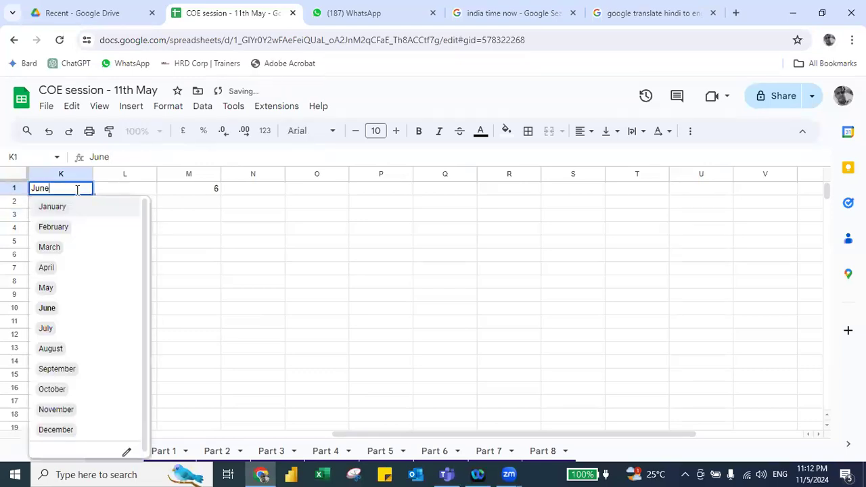
left_click(59, 368)
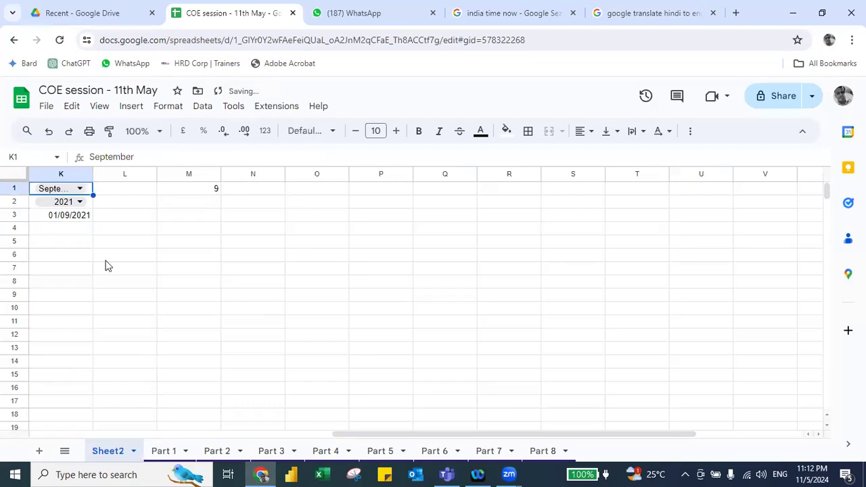
Fit column K's width to its contents and enter =EOMONTH(K3,0) in cell K4.
double_click(93, 174)
left_click(92, 227)
type("=eo")
key("Tab")
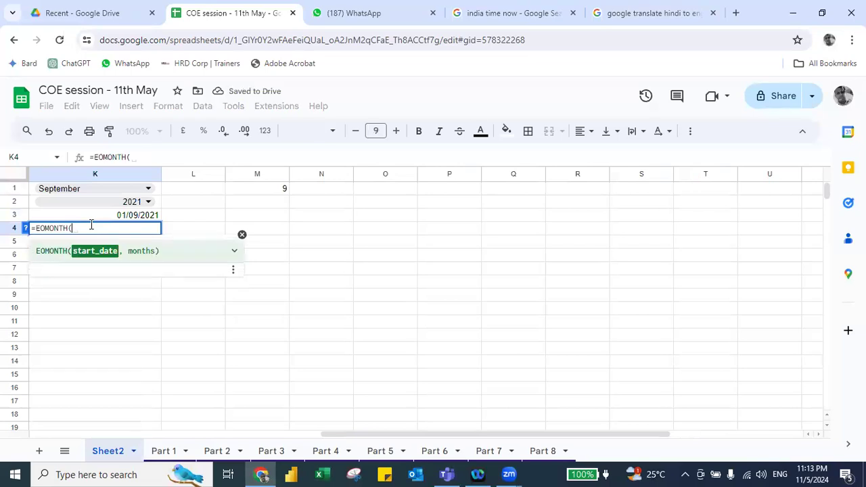
type("k3,0)")
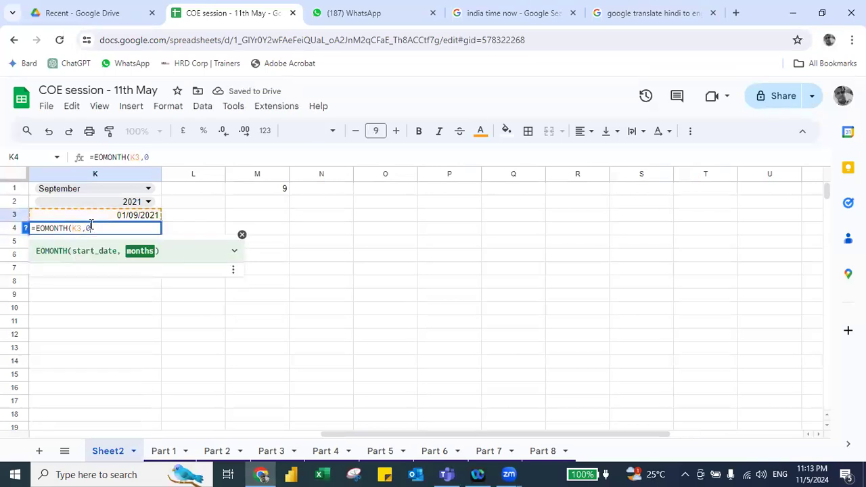
key("Return")
Choose February as the month in K1 and 2024 as the year in K2.
key("Up")
key("Up")
key("Up")
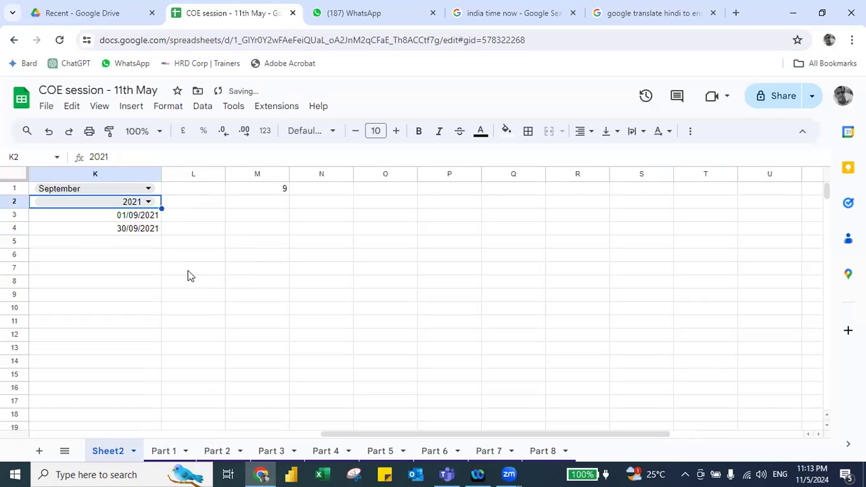
key("Up")
left_click(135, 188)
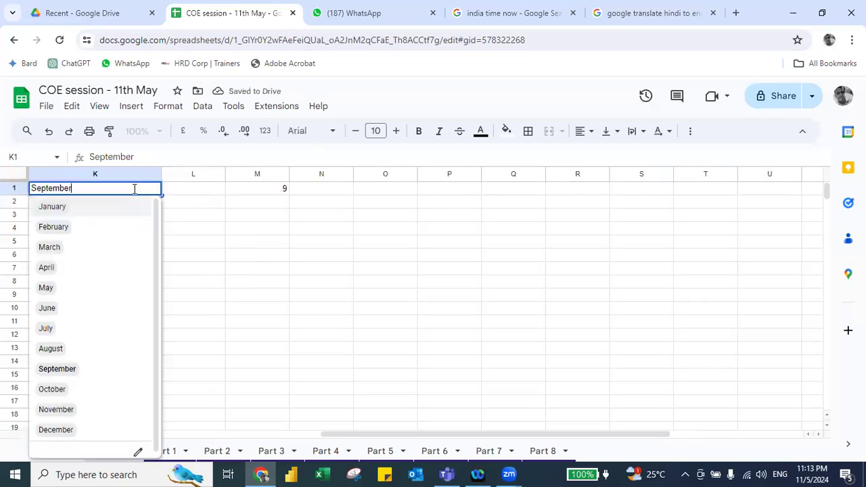
left_click(70, 234)
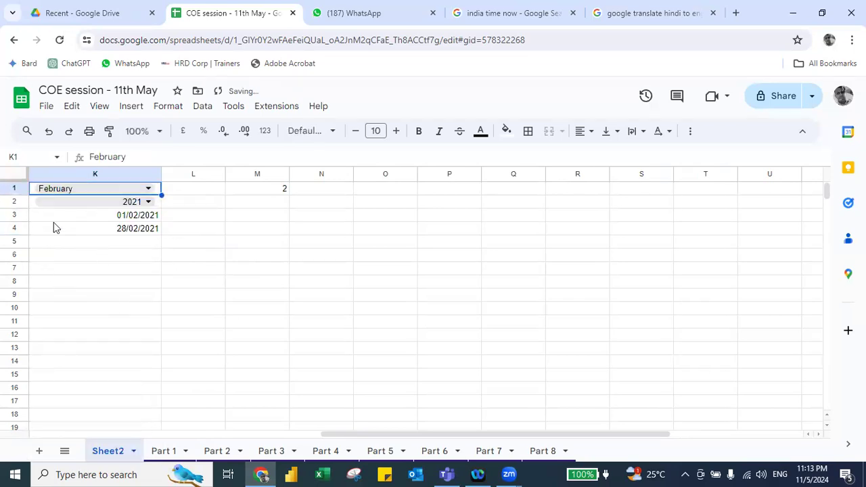
left_click(128, 201)
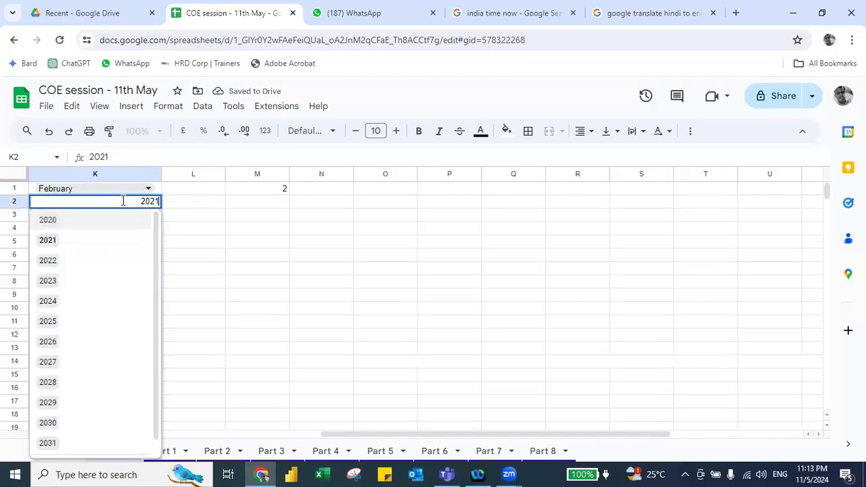
left_click(44, 305)
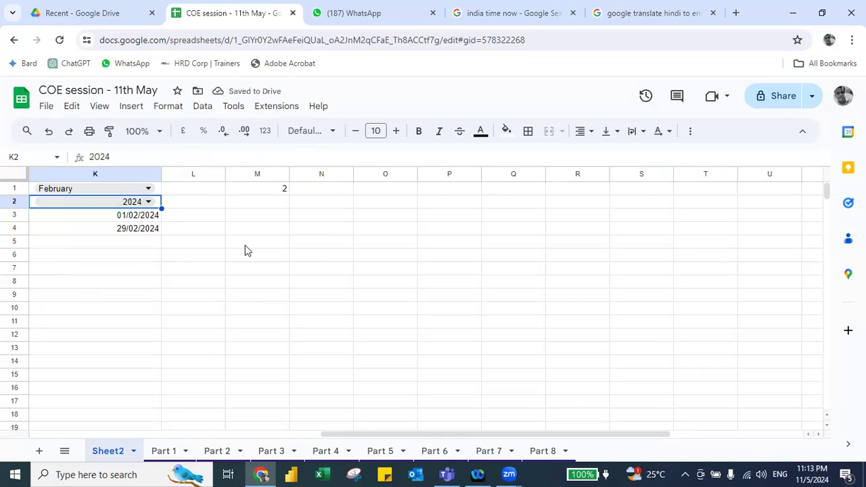
Enter =K3 in cell M6 to start the calendar's date row.
left_click(255, 261)
type("=")
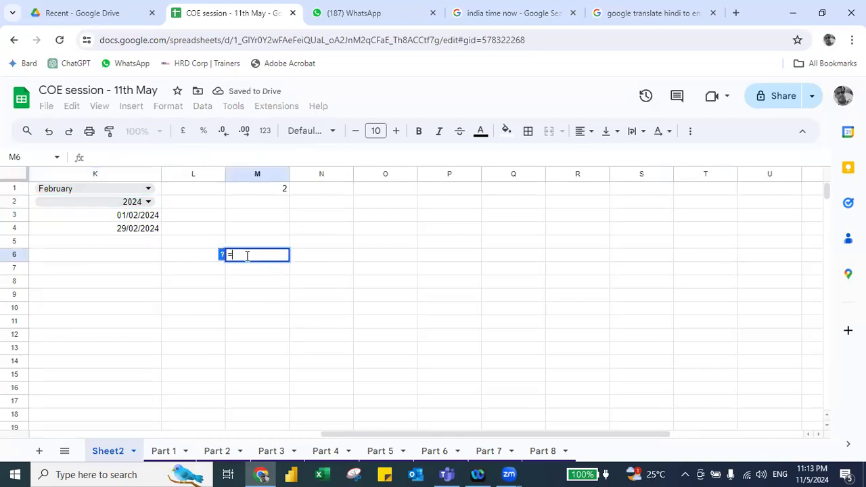
key("Left")
key("Left")
key("Up")
key("Up")
key("Up")
key("Return")
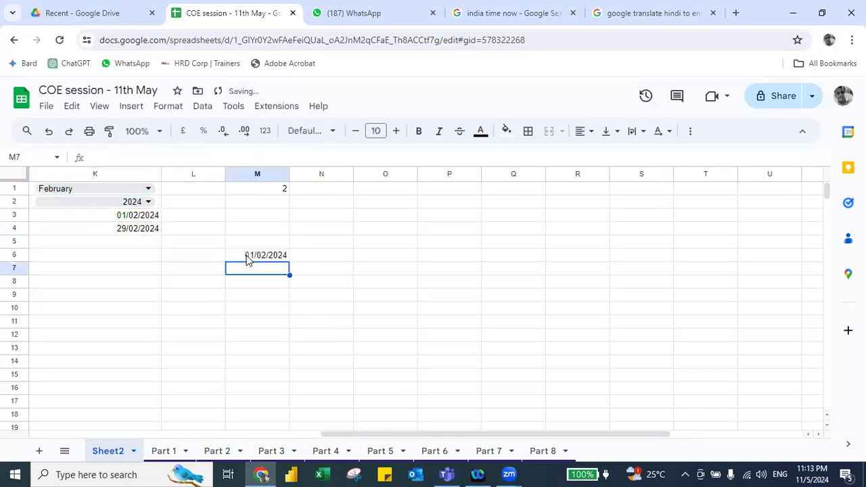
Enter =IF(M6<$K$4,M6+1,"") in cell N6 for the following date.
key("Up")
key("Right")
type("=IF(")
key("Left")
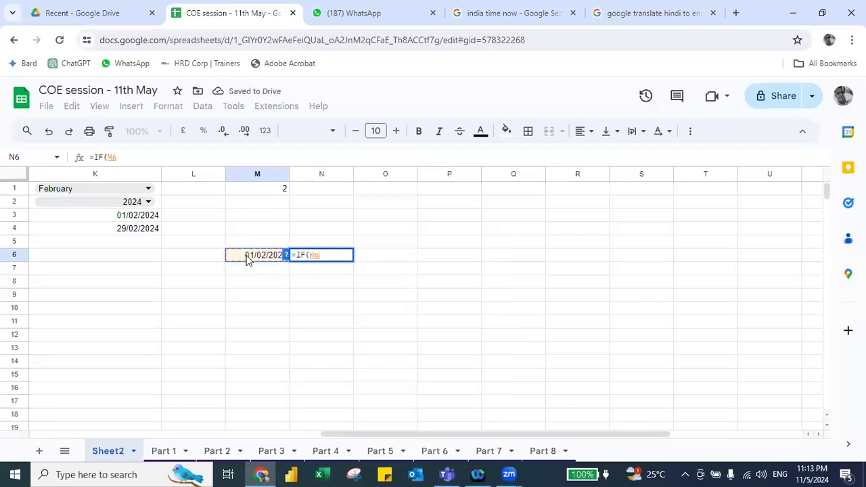
type("<")
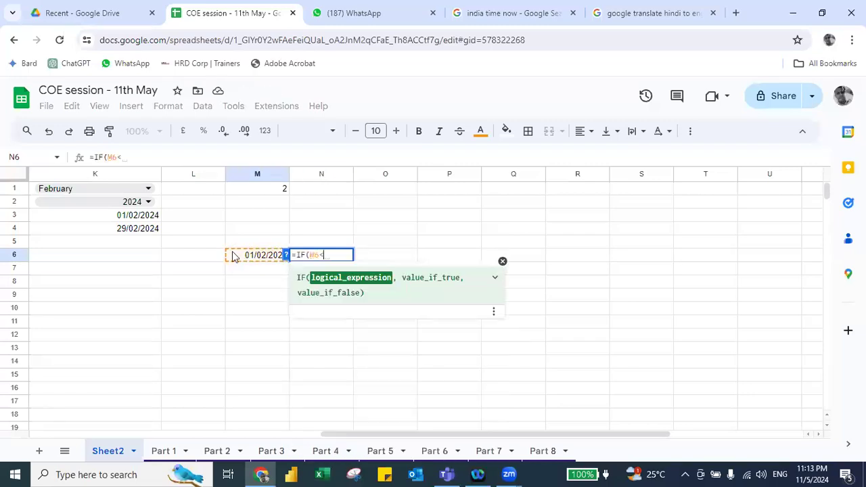
left_click(141, 230)
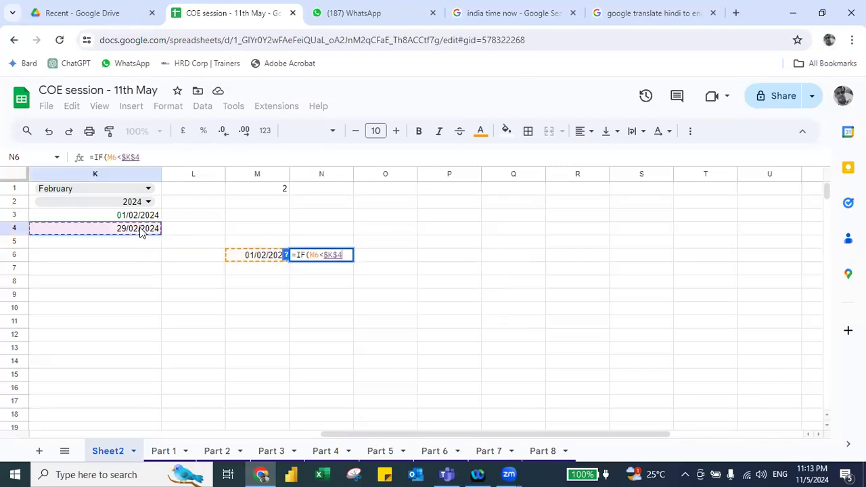
type(",")
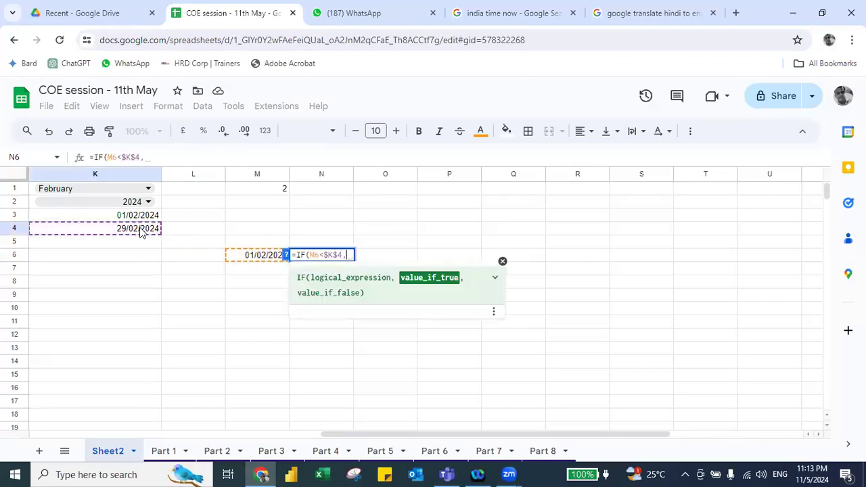
key("Left")
type("+1,")
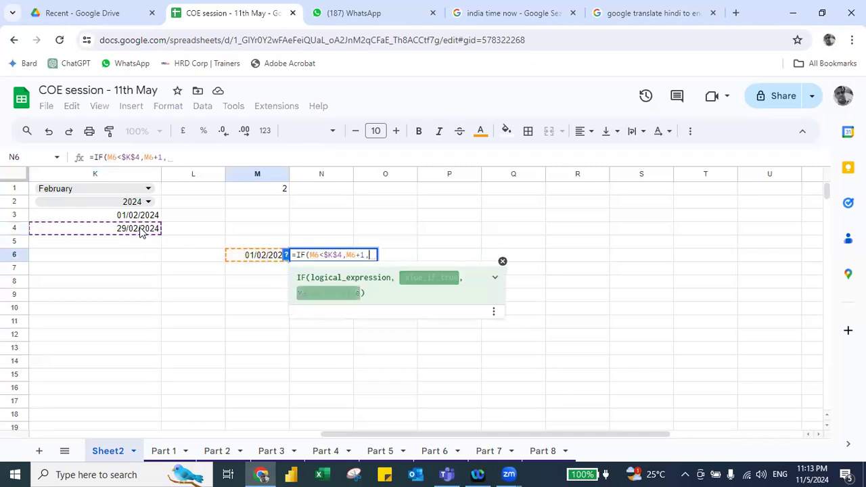
type("\"\")")
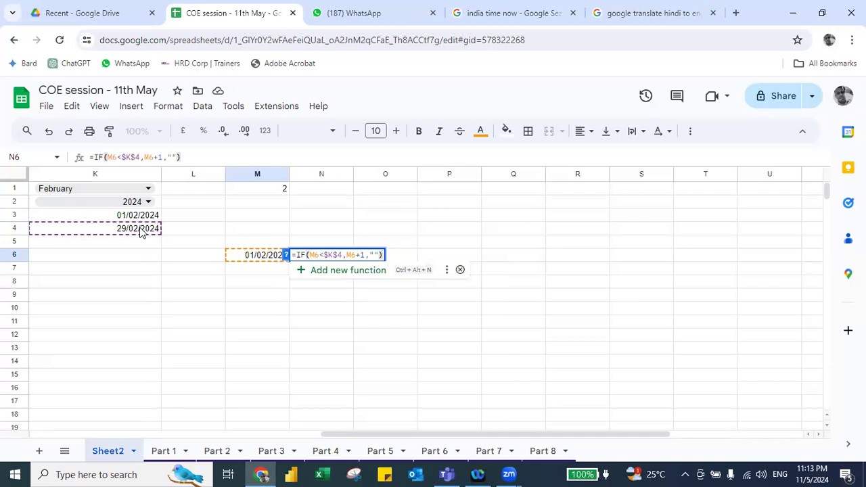
key("Return")
Enter =TEXT(M6,"dddd") in cell M7 to show the weekday name below the first date.
key("Up")
key("Down")
key("Left")
type("=tex")
key("Tab")
type("M6,")
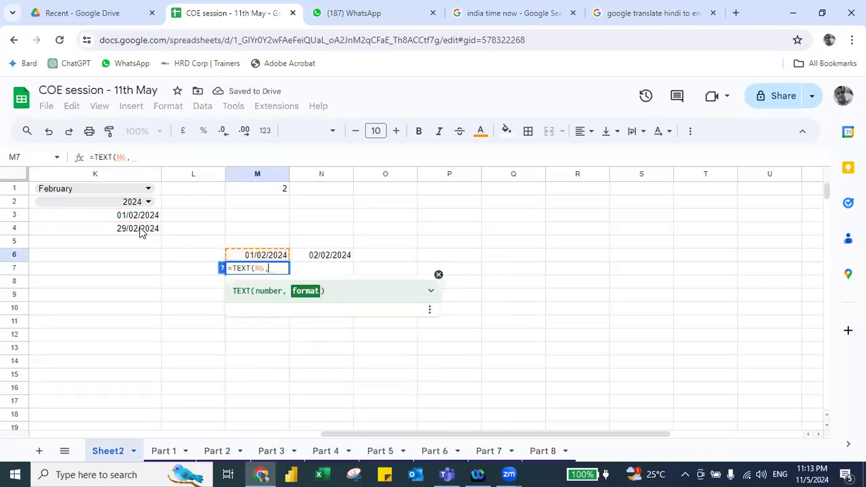
type("\"dddd\")")
key("Return")
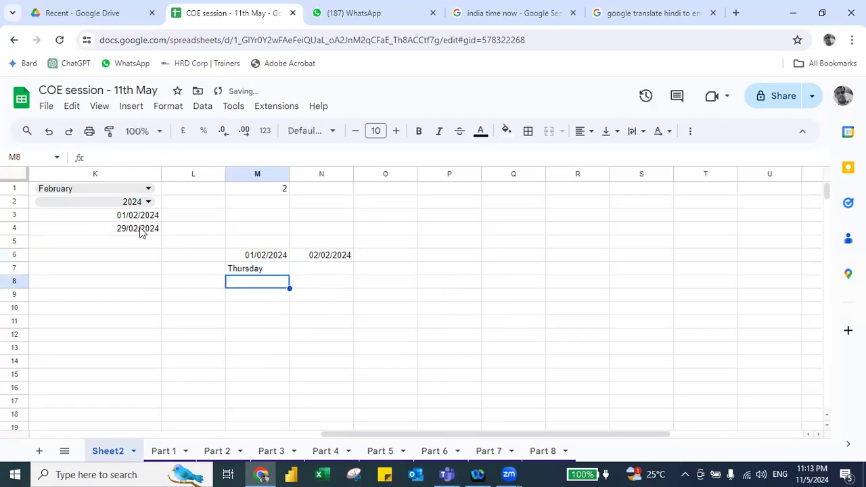
Copy the weekday formula from M7 into N7.
key("Up")
key("Right")
key("Left")
key("ctrl+c")
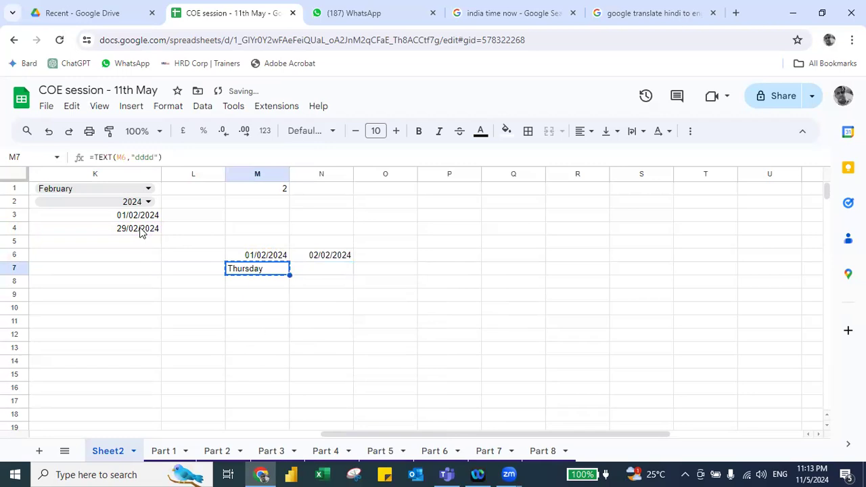
key("Right")
key("ctrl+v")
Copy the date and weekday formulas from N6:N7 across to column Z.
key("Up")
key("shift+Down")
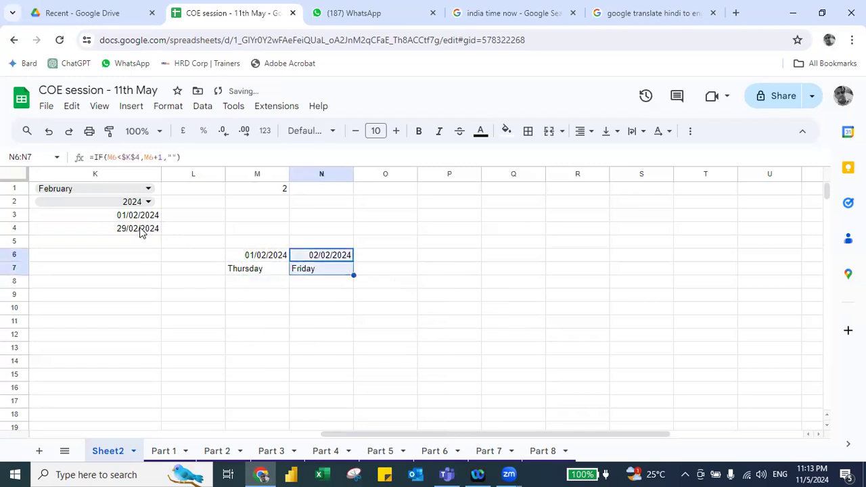
key("ctrl+c")
key("Right")
key("ctrl+Right")
key("Down")
key("Up")
key("ctrl+shift+Left")
key("shift+Down")
key("ctrl+v")
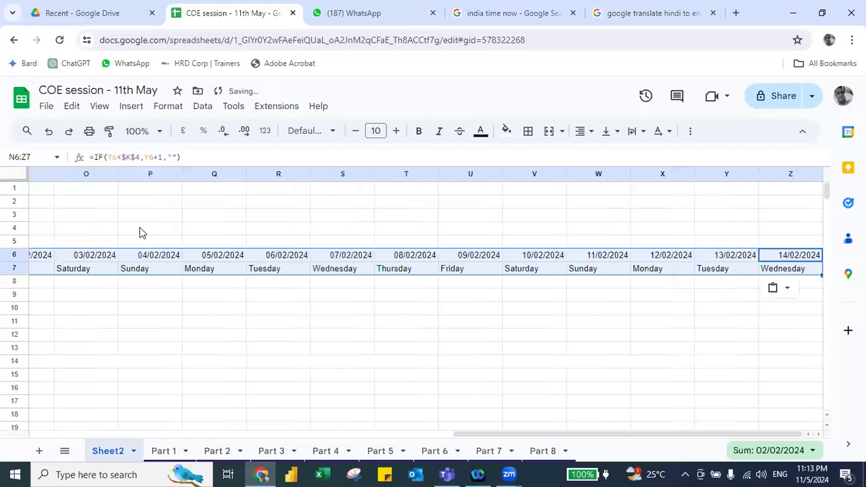
Select columns T through Z and insert 7 columns to the right of them.
key("Right")
key("Left")
key("Left")
key("Right")
key("Left")
key("Left")
key("Left")
key("Left")
key("Left")
key("ctrl+shift+Right")
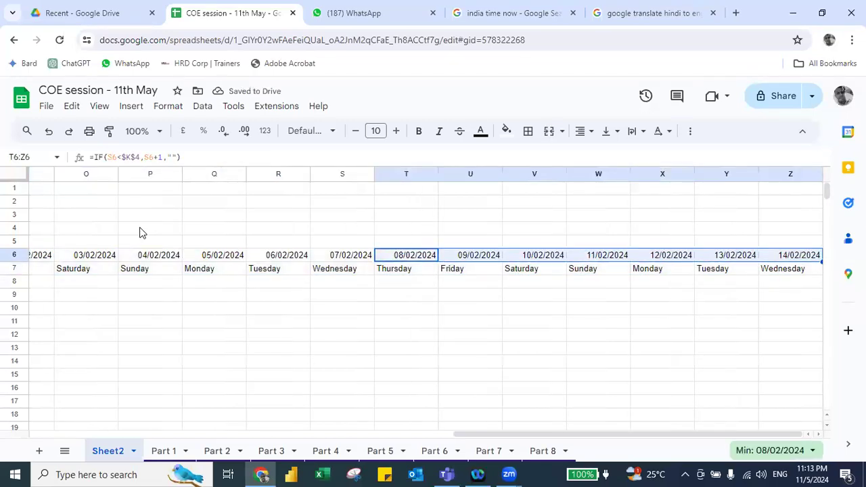
key("shift+Down")
key("ctrl+space")
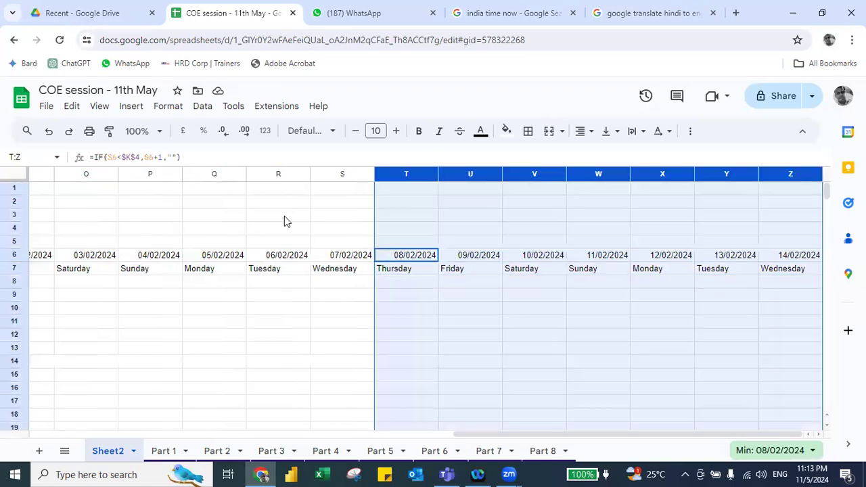
right_click(400, 181)
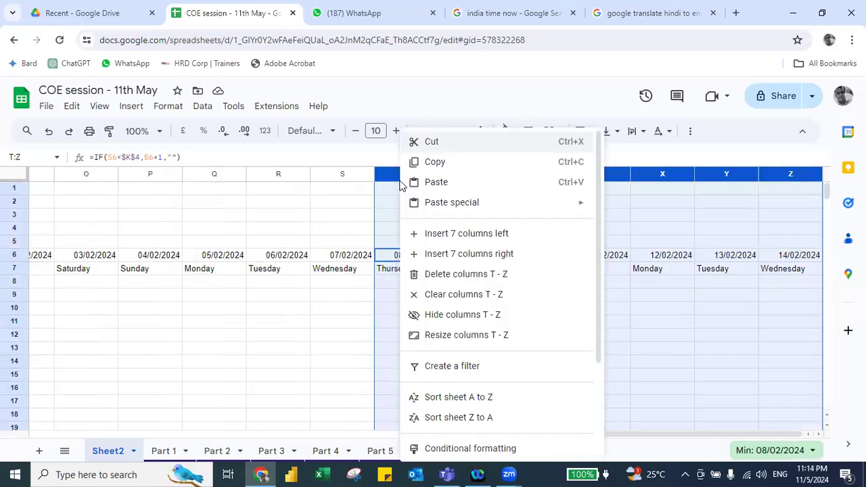
left_click(449, 254)
Select columns N through Z and insert 13 columns to the right of them.
key("Right")
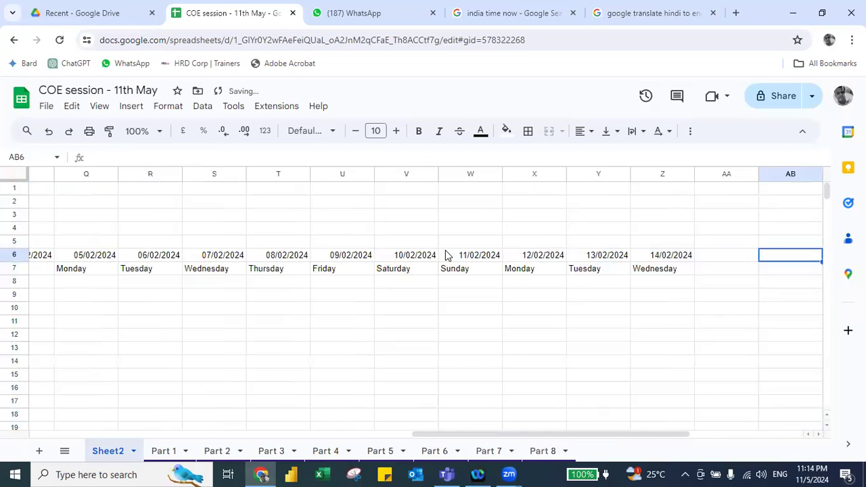
key("ctrl+Right")
key("Left")
key("Left")
key("ctrl+Left")
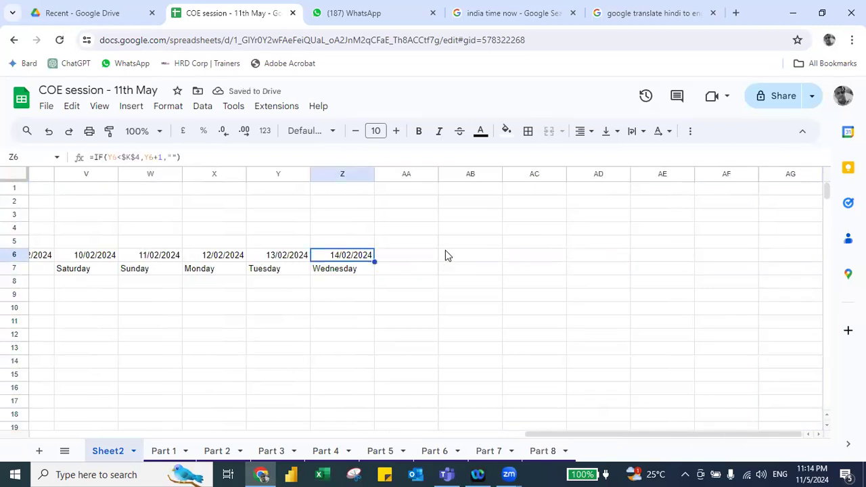
key("ctrl+Left")
key("Right")
key("ctrl+shift+Right")
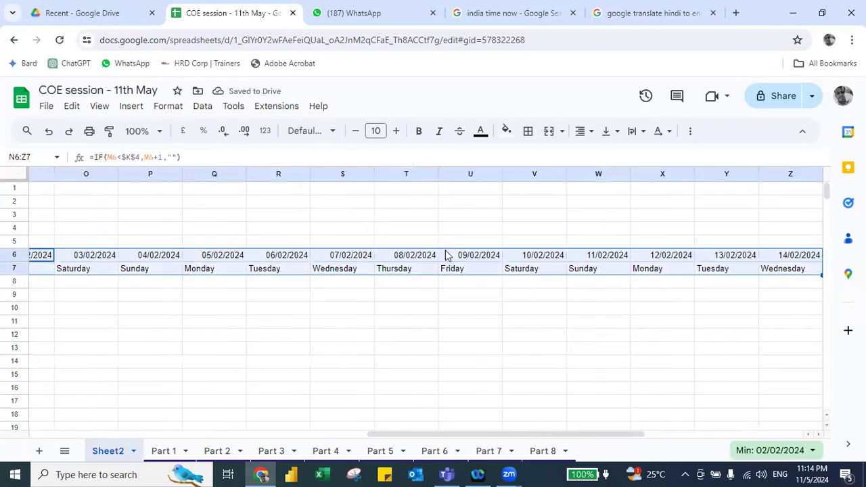
key("ctrl+space")
right_click(325, 176)
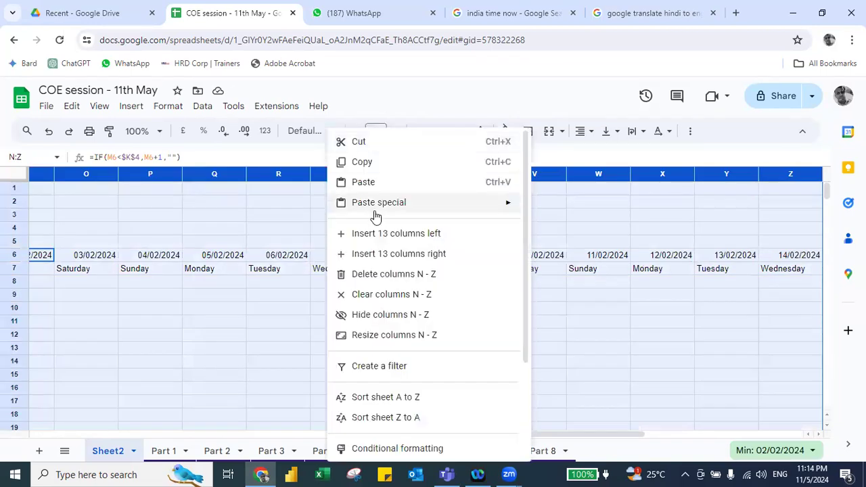
left_click(399, 253)
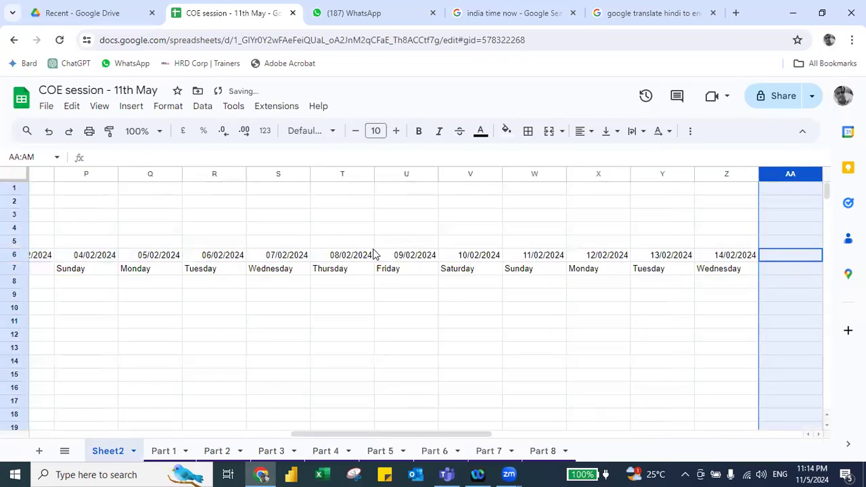
Copy the date and weekday formulas from W6:W7 and fill them across Z6:AT7.
left_click(372, 254)
key("ctrl+Right")
key("Left")
key("Left")
key("Left")
key("shift+Down")
key("ctrl+c")
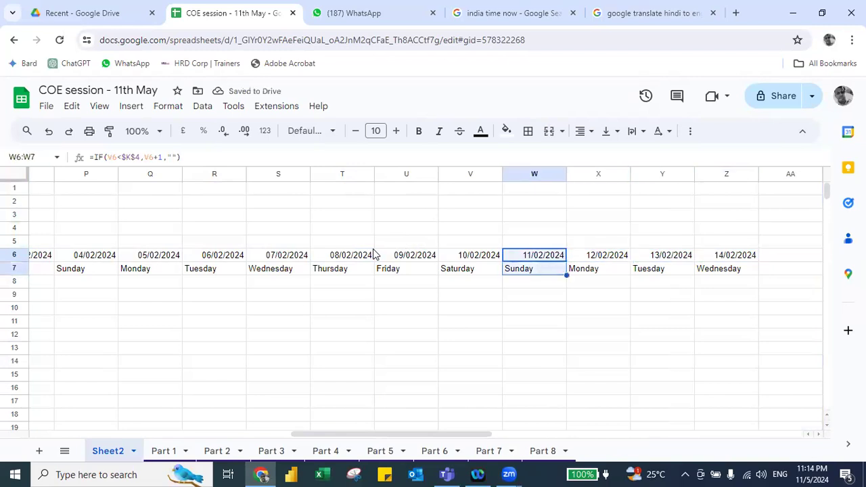
key("Right")
key("ctrl+Right")
key("ctrl+Right")
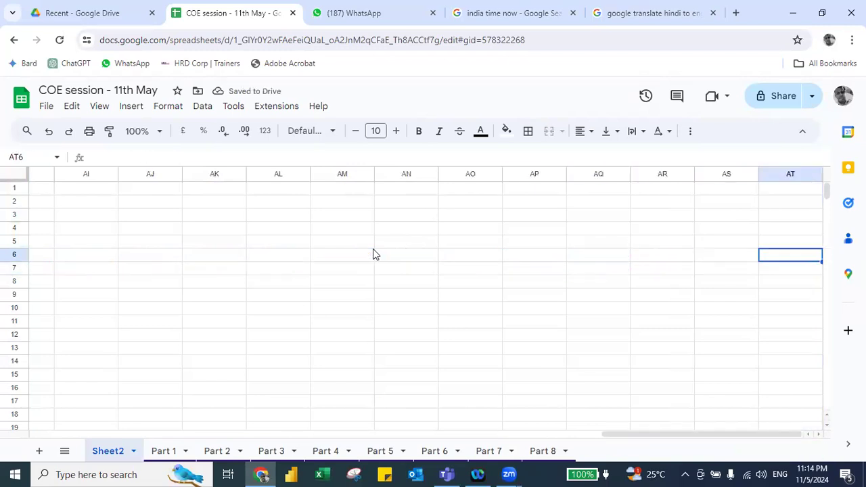
key("shift+Down")
key("ctrl+shift+Left")
key("ctrl+v")
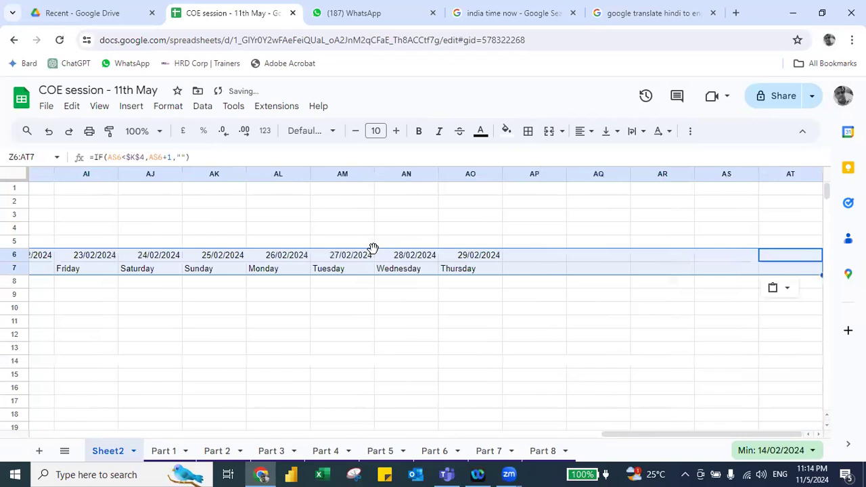
Set the month in K1 to March and check where the row of dates ends.
key("Left")
key("Left")
key("Left")
key("Left")
key("Left")
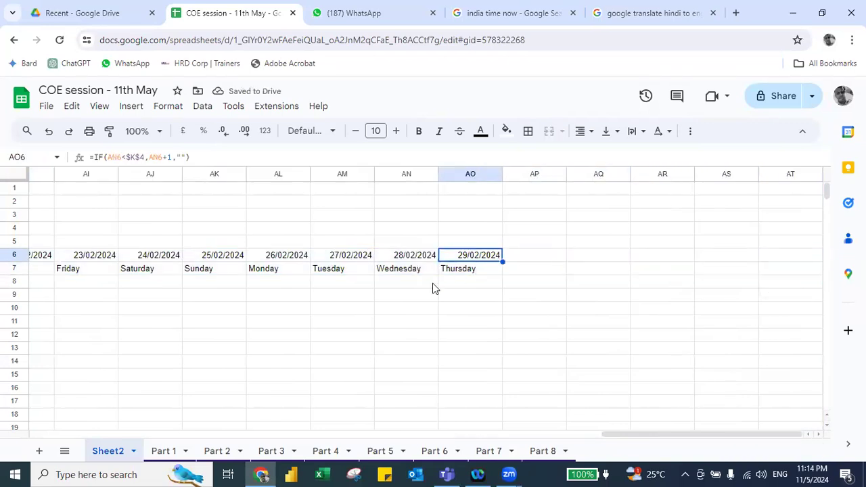
key("Home")
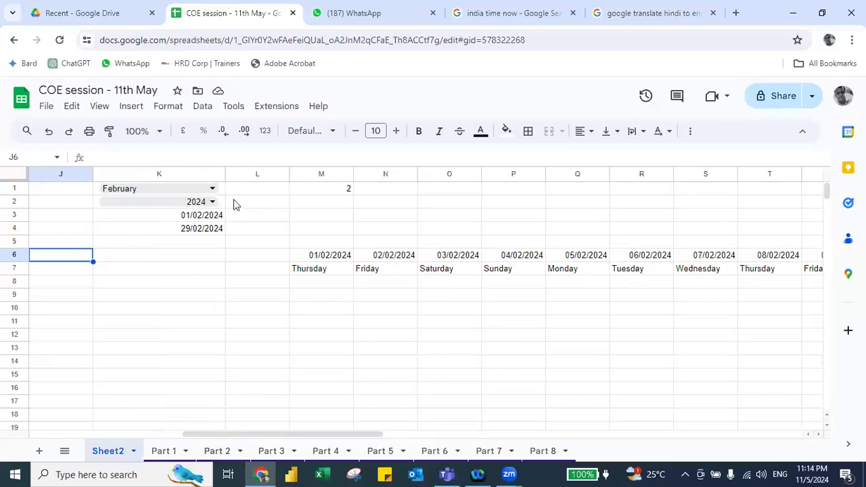
left_click(213, 191)
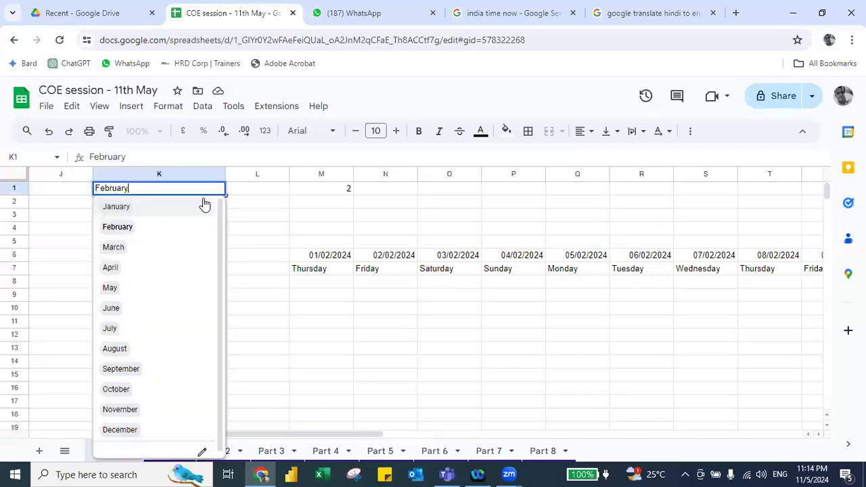
left_click(123, 248)
left_click(313, 257)
key("ctrl+Right")
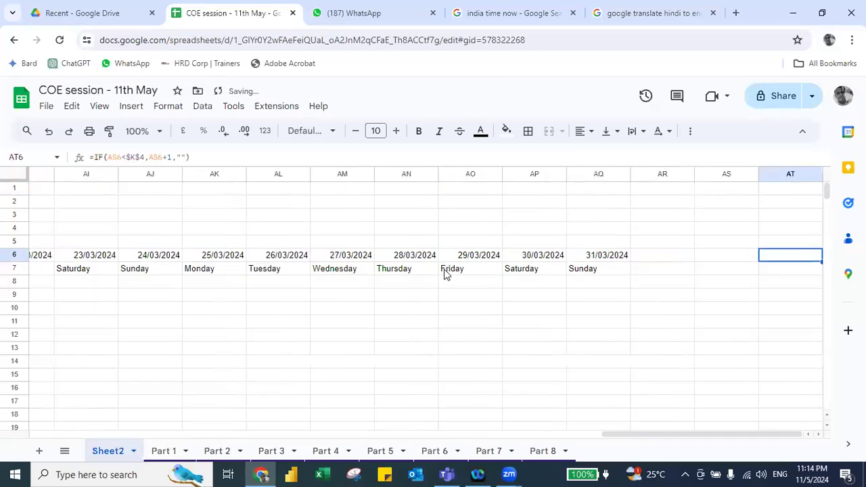
Set the month in K1 to June and check the last dates and weekday names in the row.
key("Home")
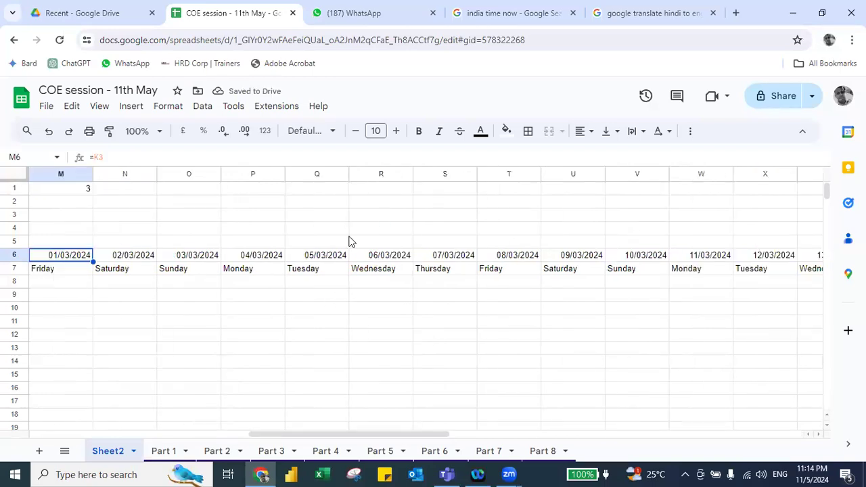
left_click(104, 188)
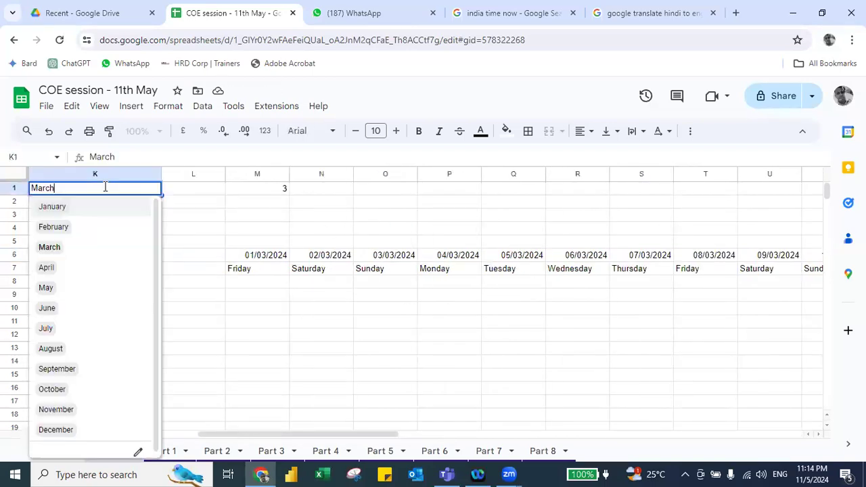
left_click(61, 309)
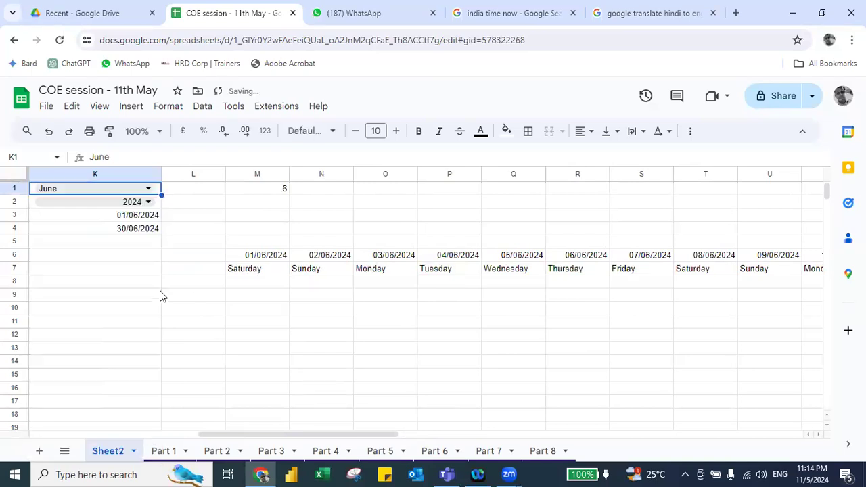
left_click(233, 261)
key("ctrl+Right")
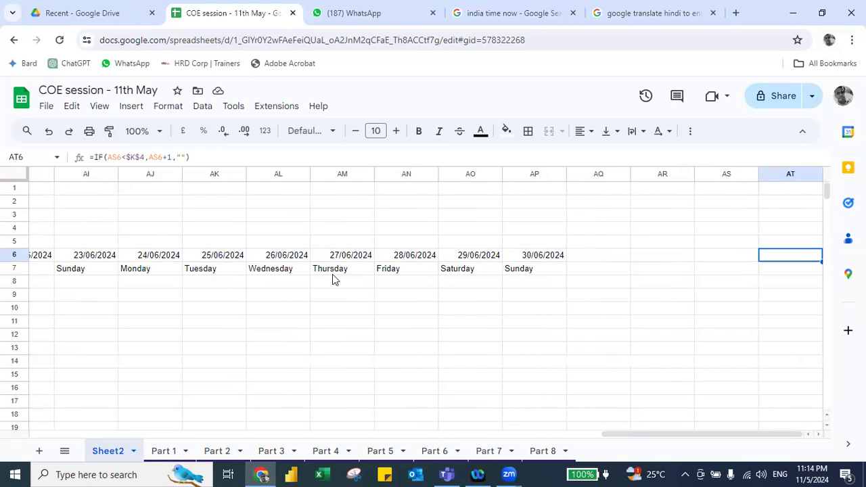
key("Left")
key("Left")
key("Left")
key("Left")
key("Left")
key("Left")
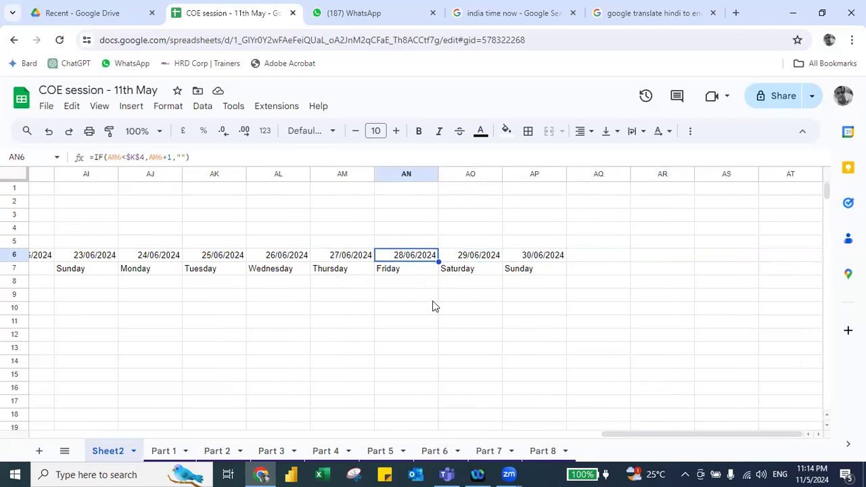
Start a conditional formatting rule from the first date cell M6 and choose M6:M12 as its data range.
key("ctrl+Left")
key("Left")
key("Left")
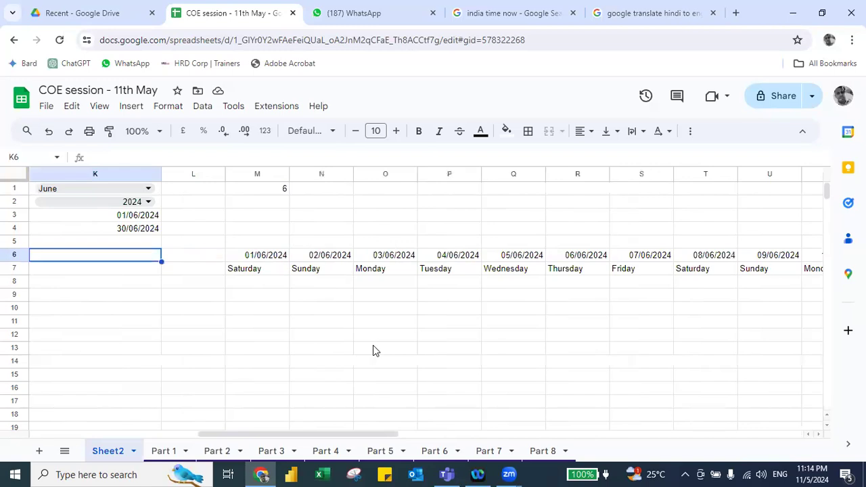
key("Right")
key("Right")
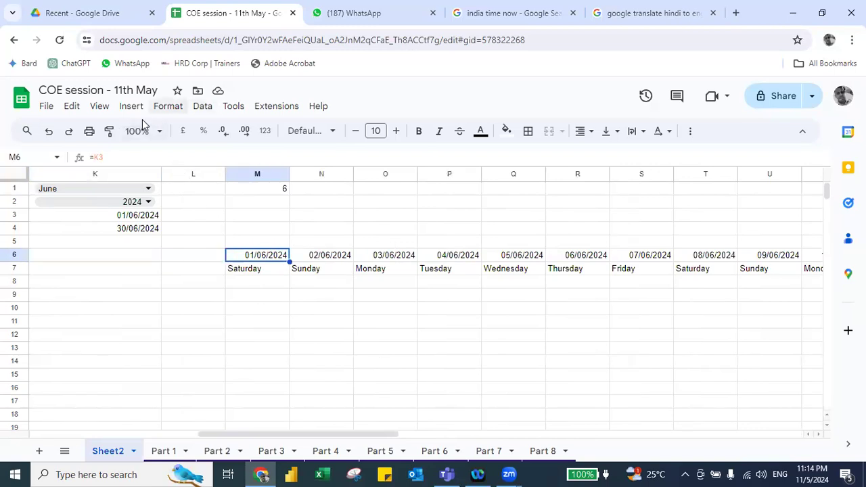
left_click(163, 107)
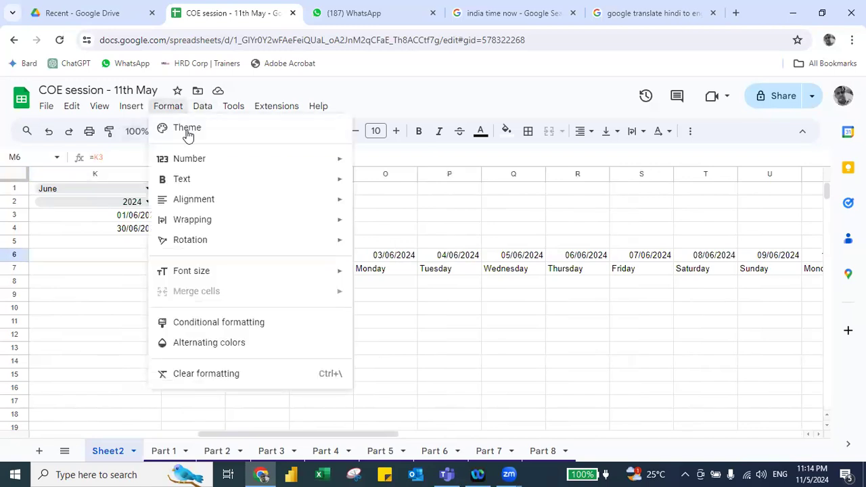
left_click(197, 323)
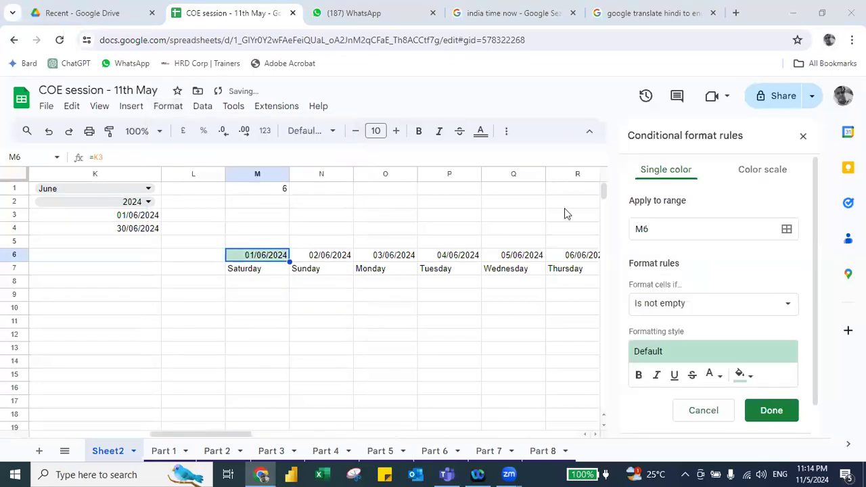
left_click(787, 232)
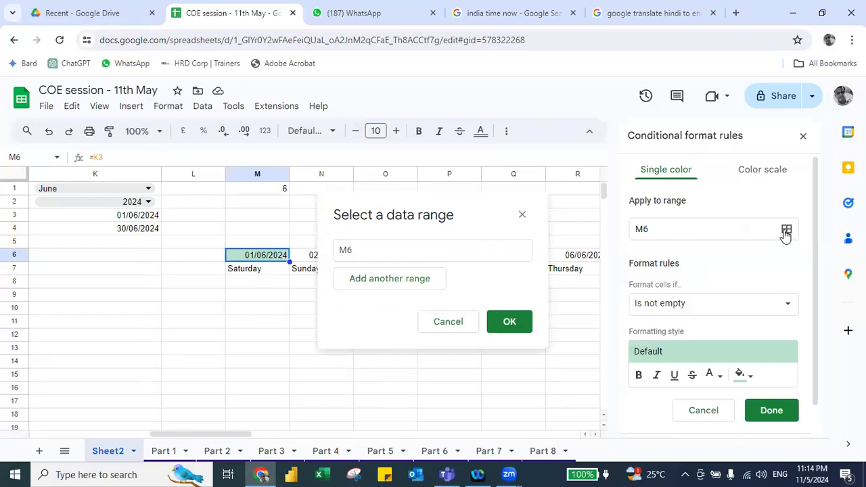
left_click(355, 242)
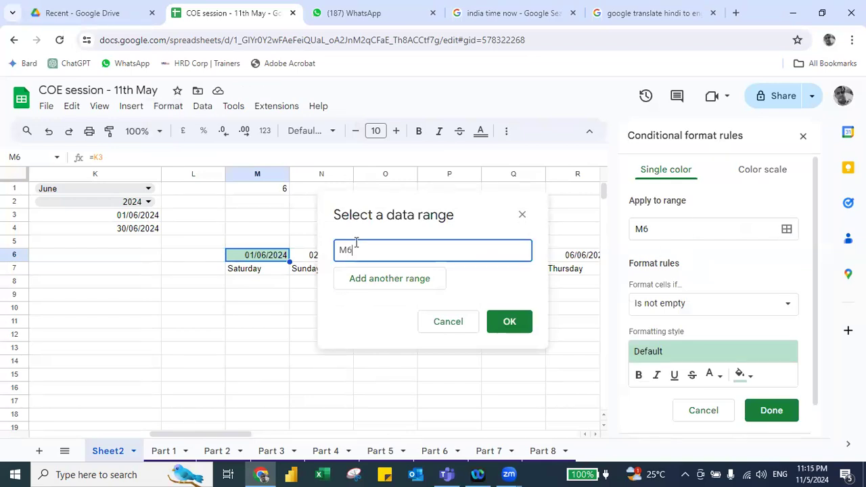
left_click_drag(250, 338, 252, 255)
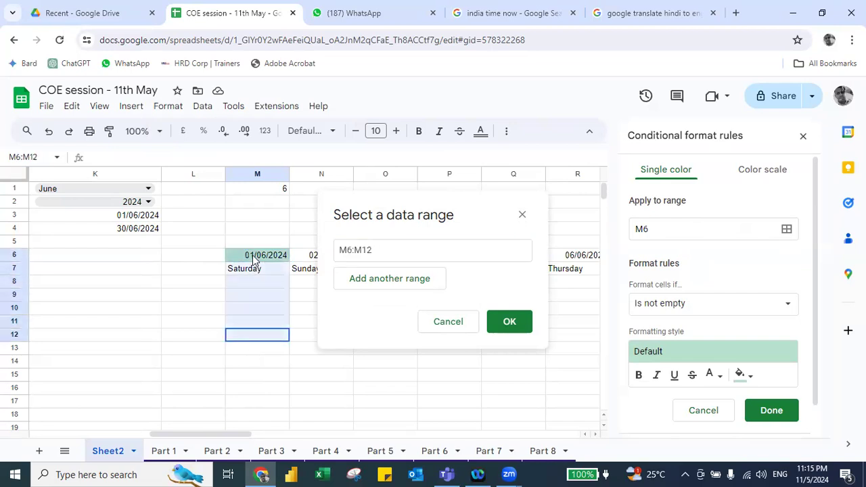
Set the rule's condition to the custom formula =OR(M$7="Saturday",M$7="Sunday").
left_click(680, 304)
scroll(676, 406, "down", 2)
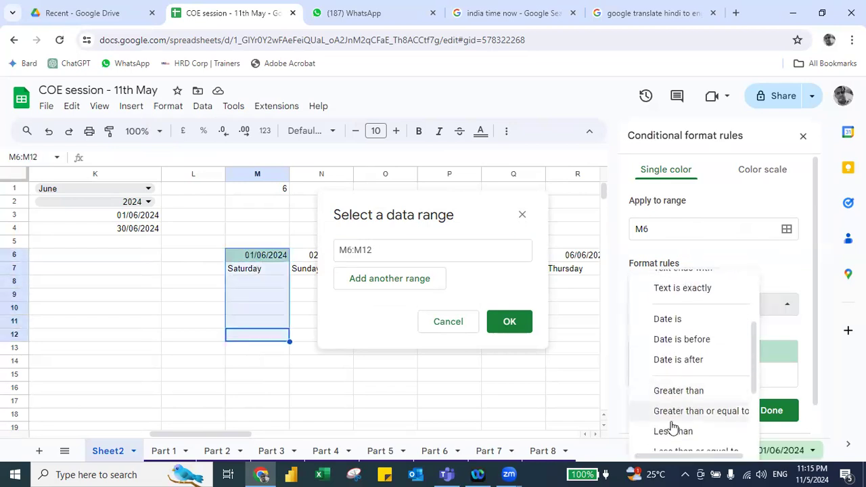
scroll(672, 426, "down", 2)
left_click(666, 436)
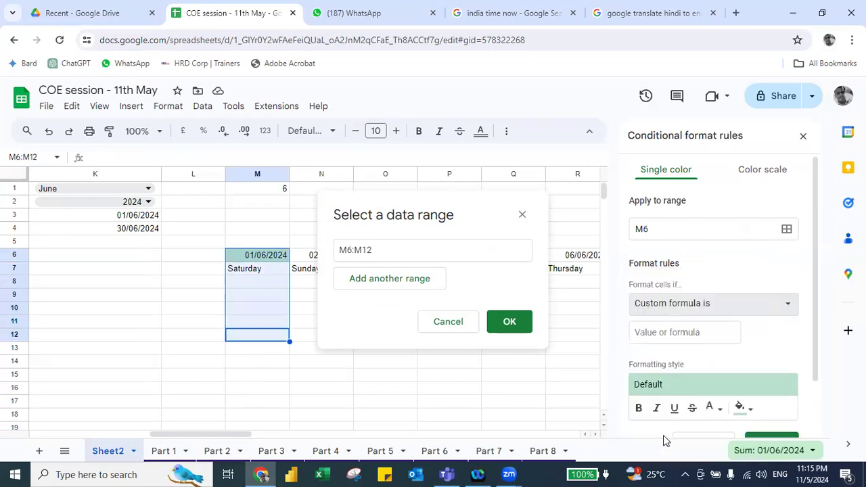
left_click(648, 333)
type("=")
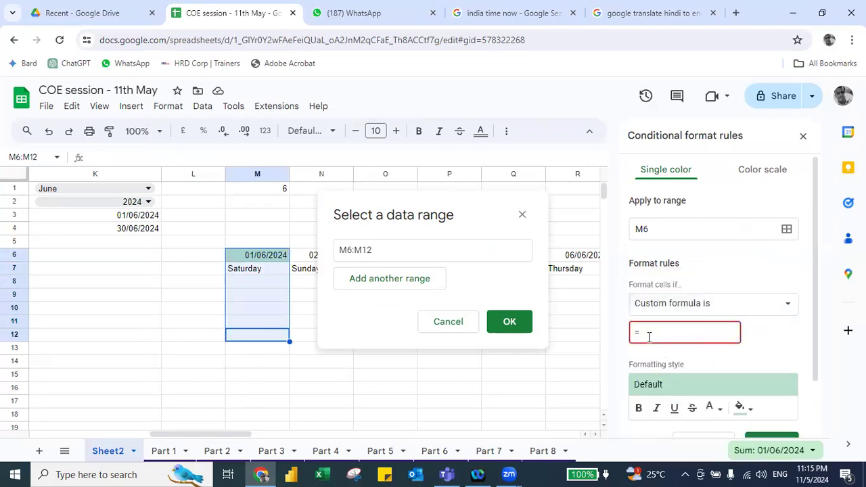
type("OR(")
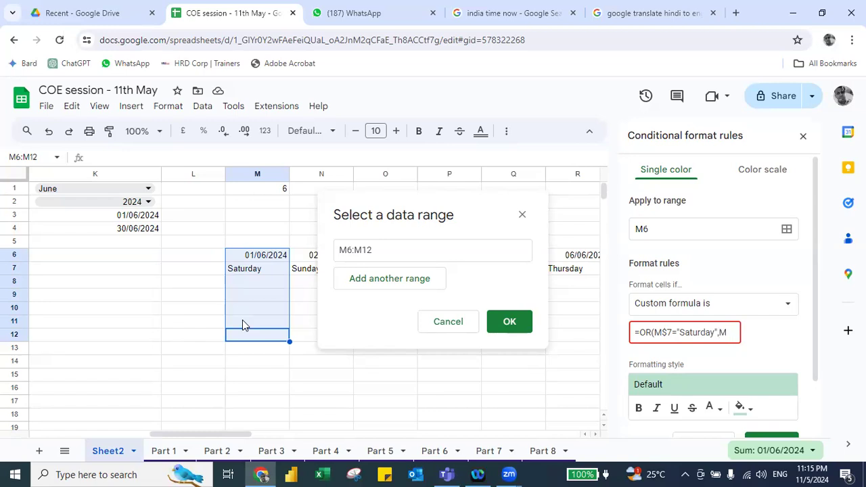
type("7=")
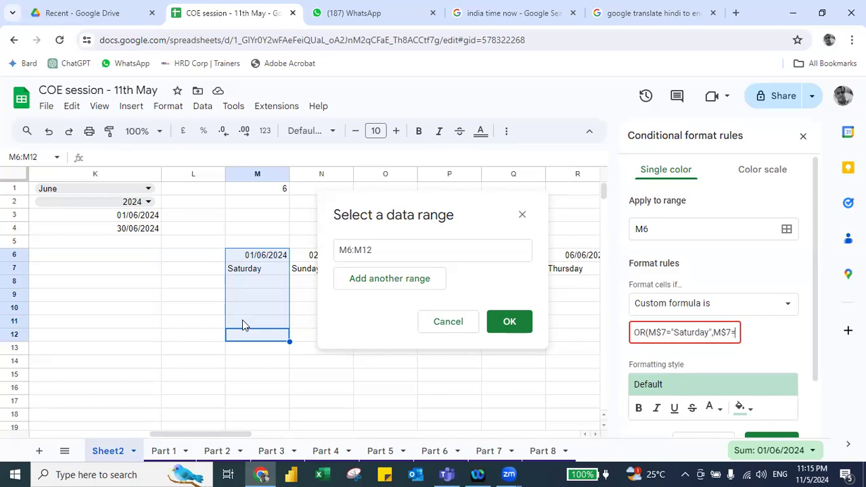
type("\"Sundau")
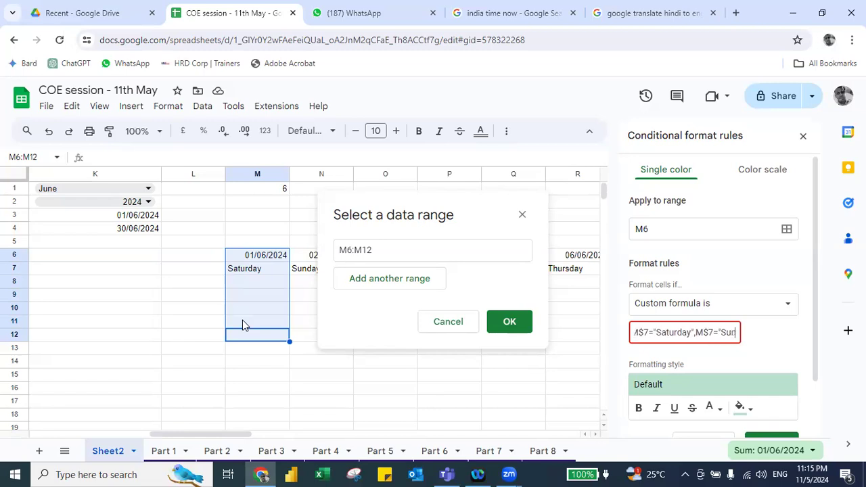
key("BackSpace")
type("y\")")
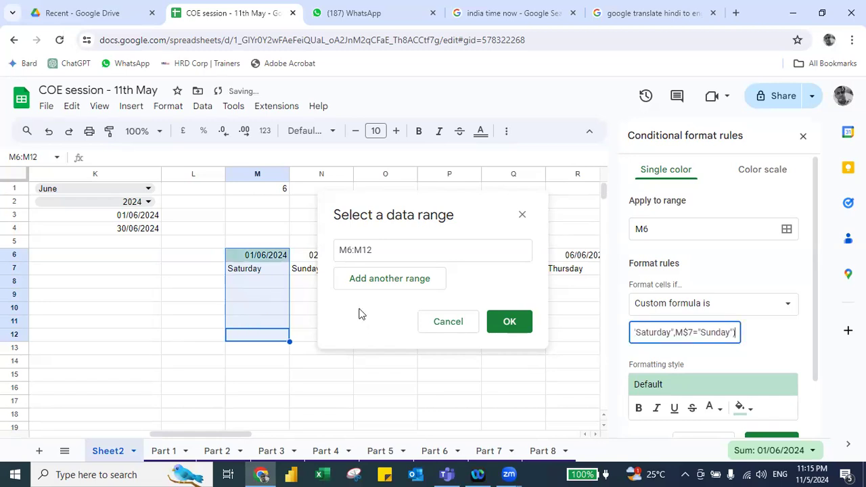
Apply the weekend rule to M6:M12 and give it the default light red formatting style.
left_click(654, 229)
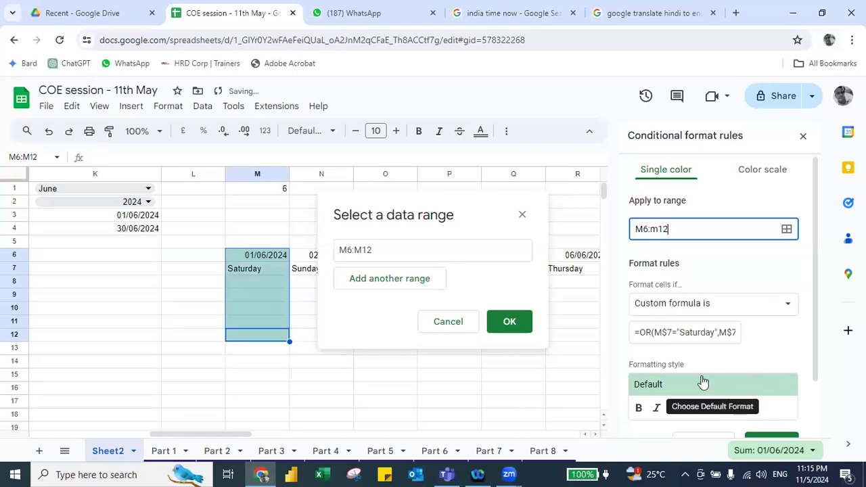
left_click(719, 331)
type("M$7=\"Sunday\")")
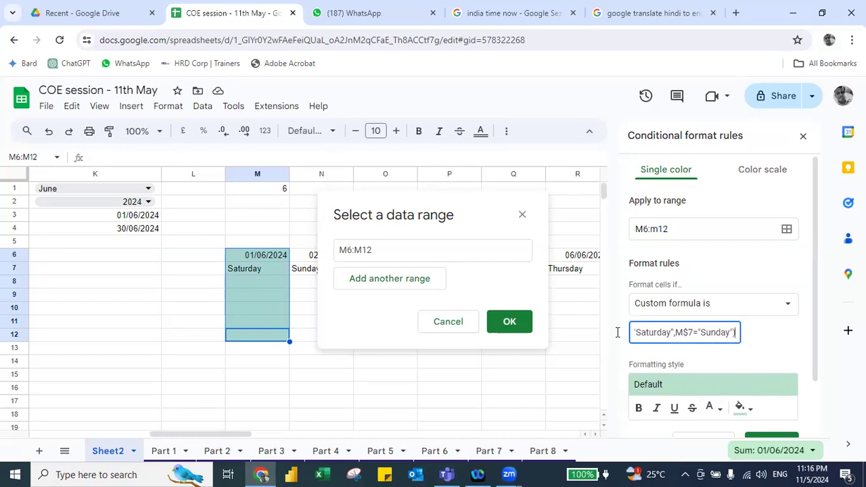
left_click(649, 384)
left_click(766, 269)
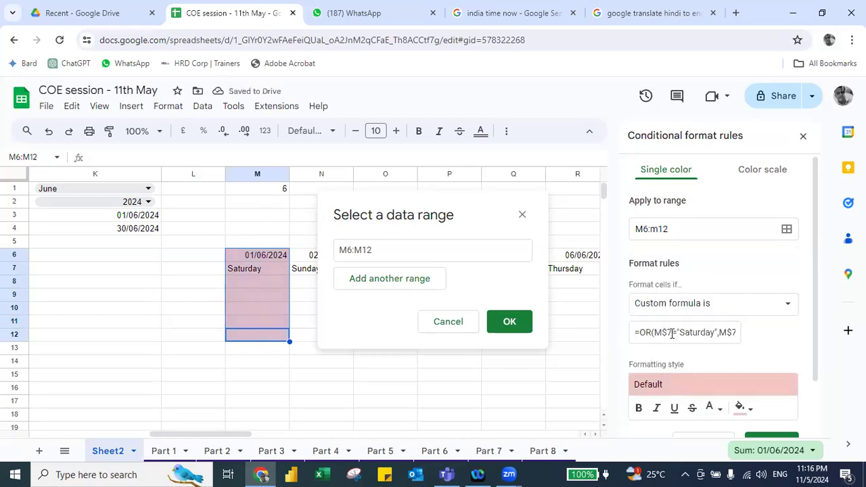
Set the month in K1 to March, dismiss the data range selection and save the weekend rule.
left_click(128, 189)
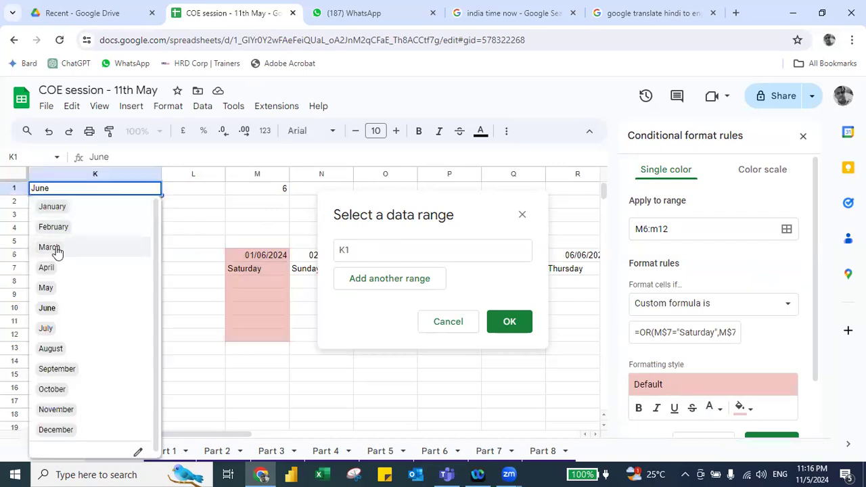
left_click(56, 251)
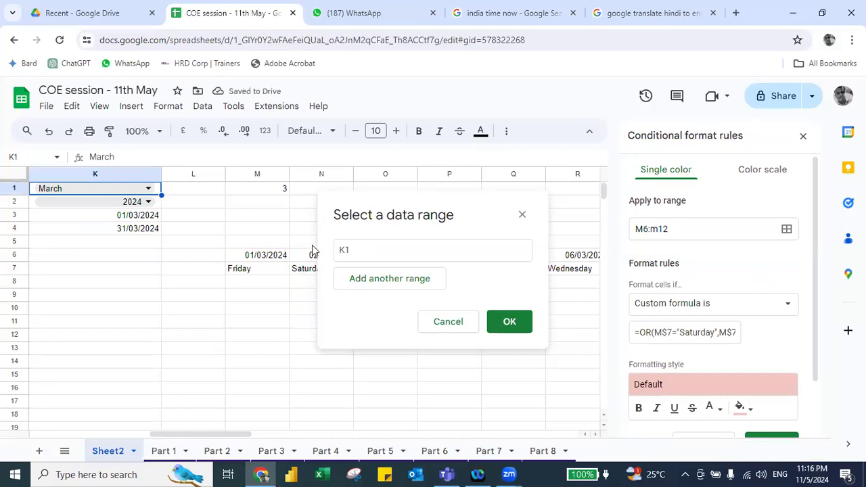
left_click(523, 217)
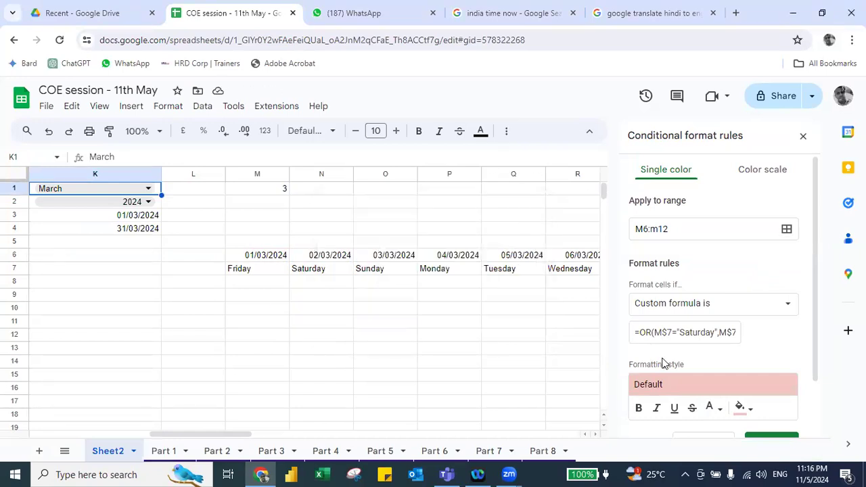
scroll(676, 352, "down", 1)
left_click(770, 379)
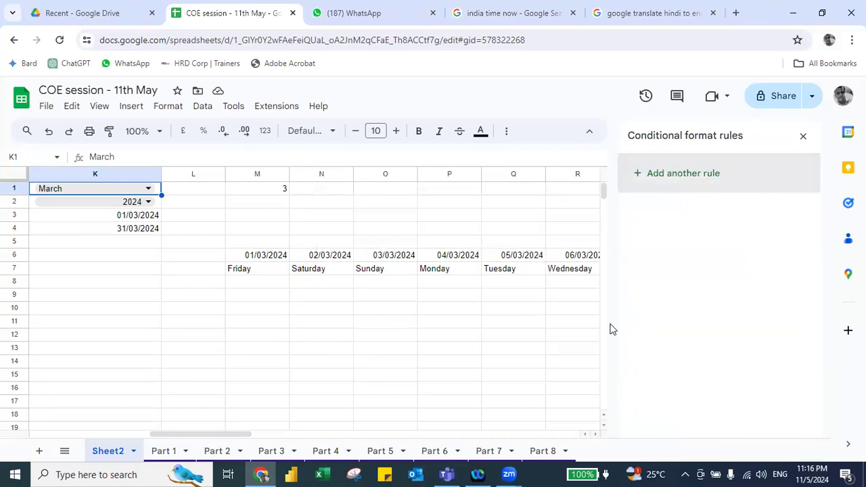
Add another conditional formatting rule and set its range to M6:M11.
left_click(668, 185)
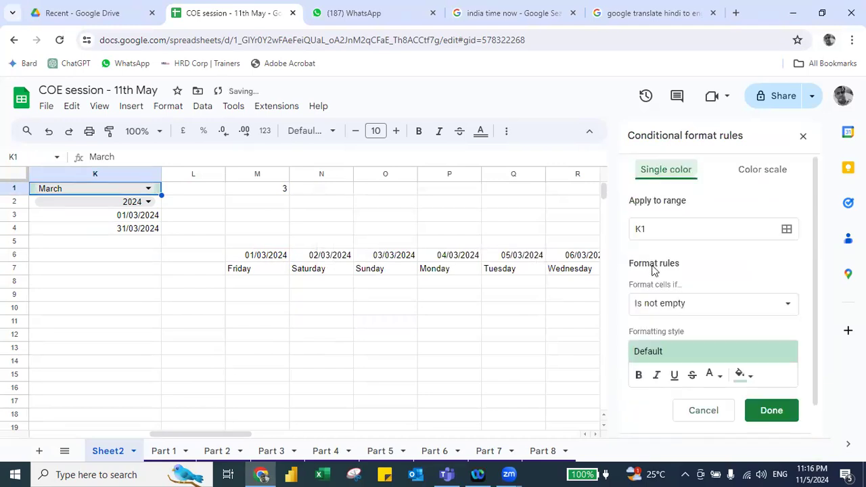
left_click(263, 262)
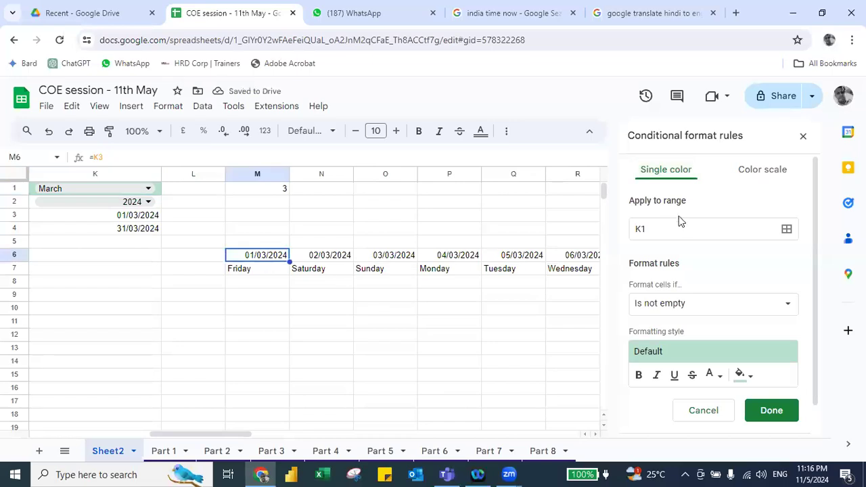
left_click(657, 230)
key("BackSpace")
left_click_drag(265, 338, 262, 256)
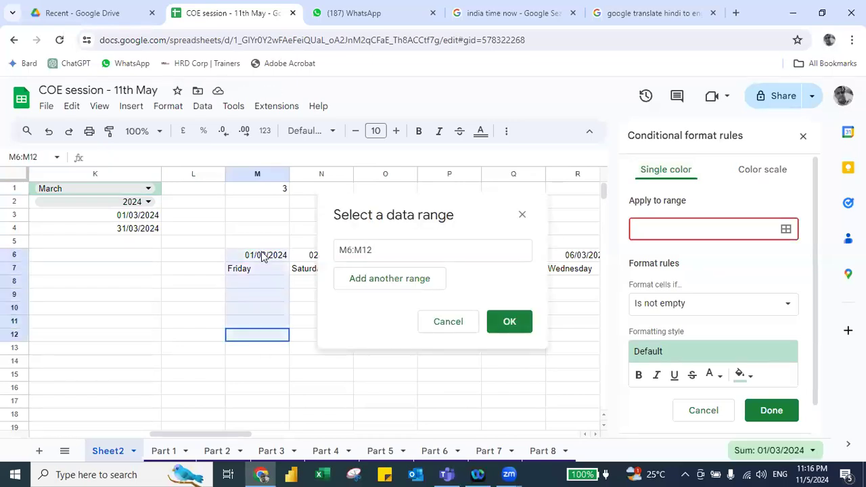
left_click(788, 229)
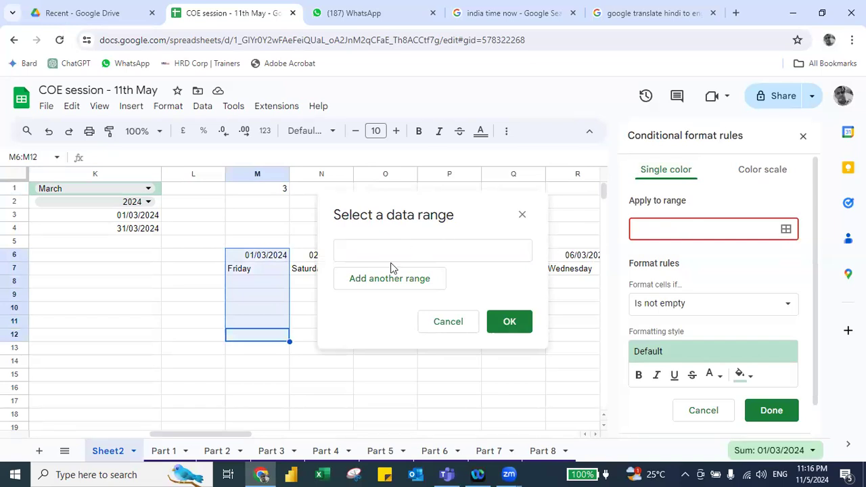
left_click(521, 215)
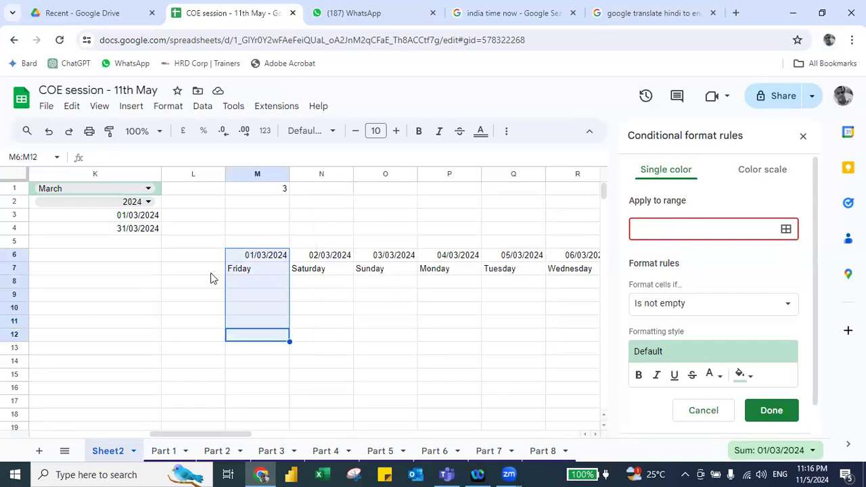
left_click_drag(257, 260, 257, 325)
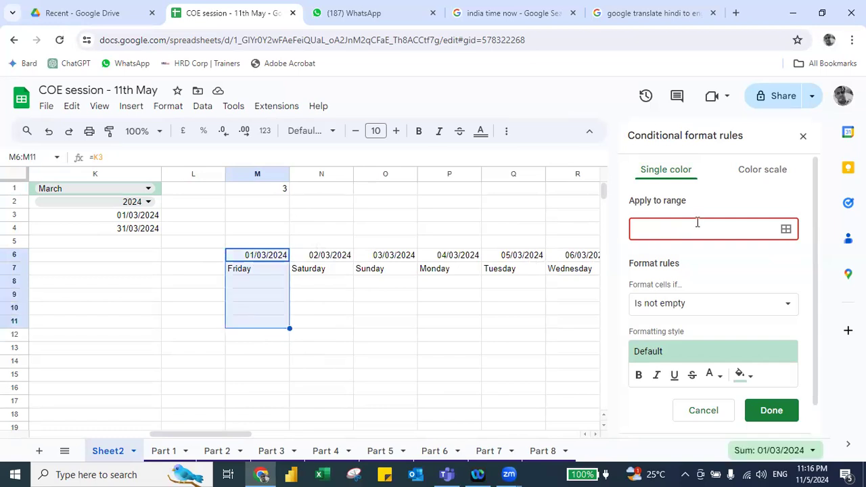
left_click(785, 229)
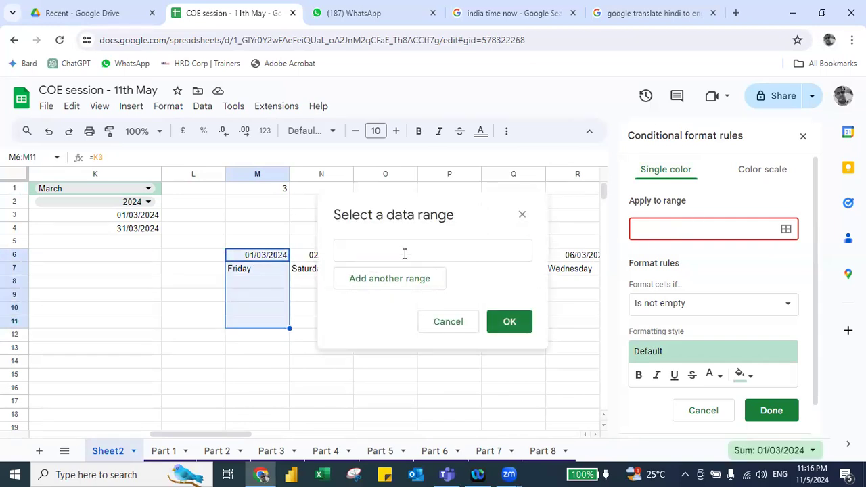
left_click_drag(236, 254, 240, 325)
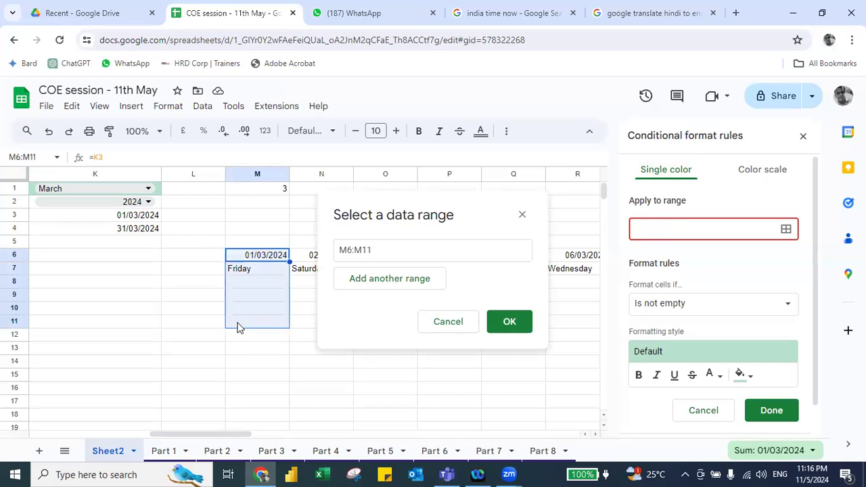
left_click(510, 322)
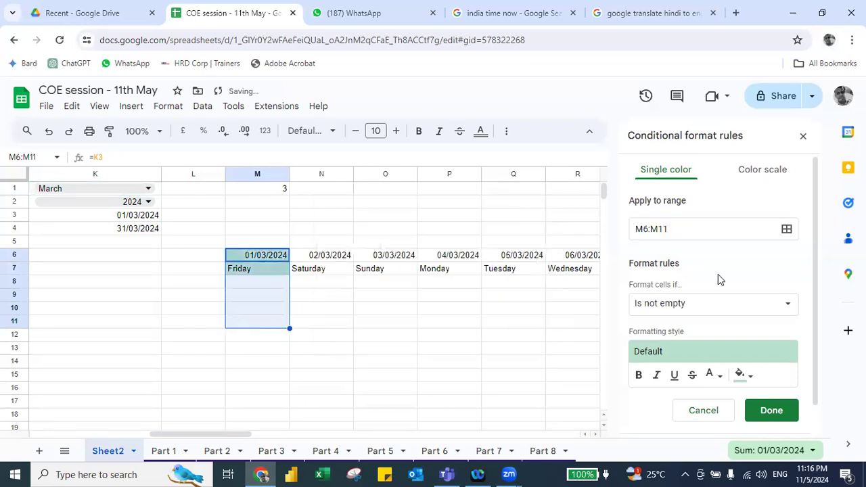
Switch the new rule's condition to a custom formula and try to enter an OR formula.
left_click(699, 304)
scroll(687, 367, "down", 1)
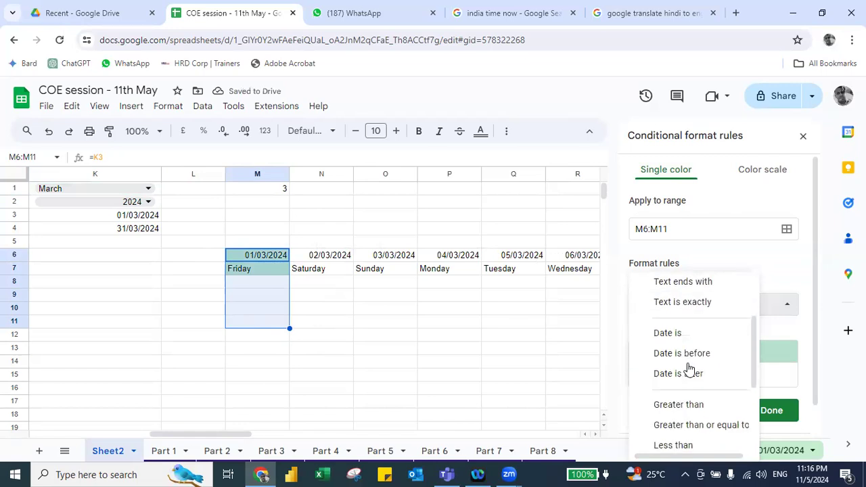
scroll(679, 447, "down", 3)
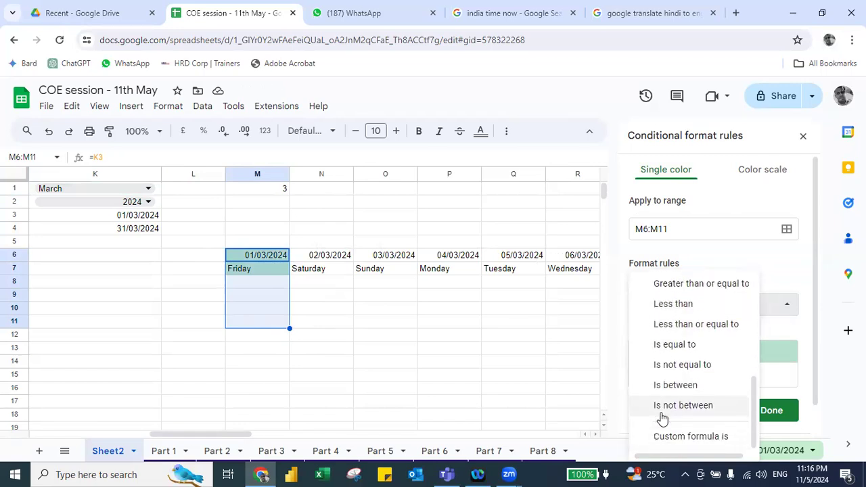
left_click(674, 436)
left_click(657, 327)
type("=O")
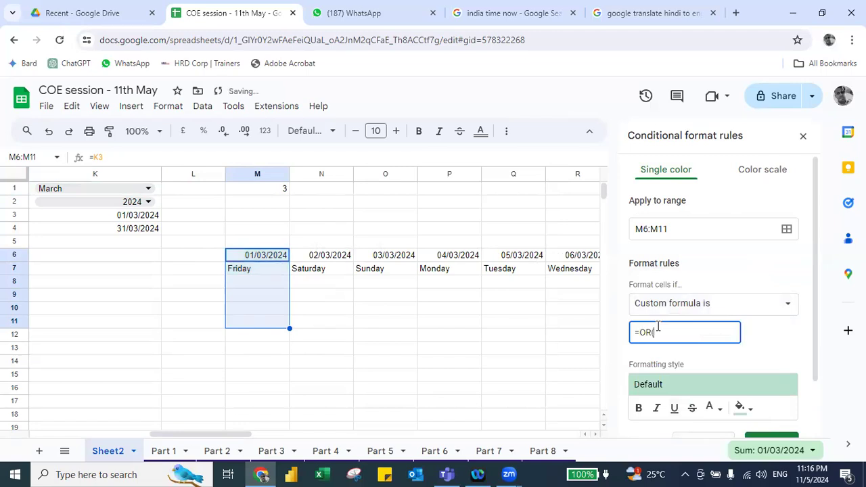
key("Return")
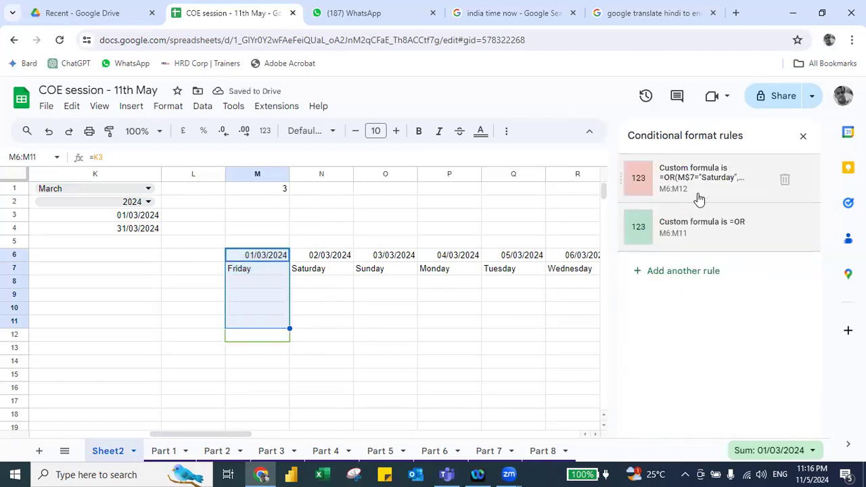
Reopen and close the weekend rule on M6:M12, and delete both conditional formatting rules.
left_click(747, 184)
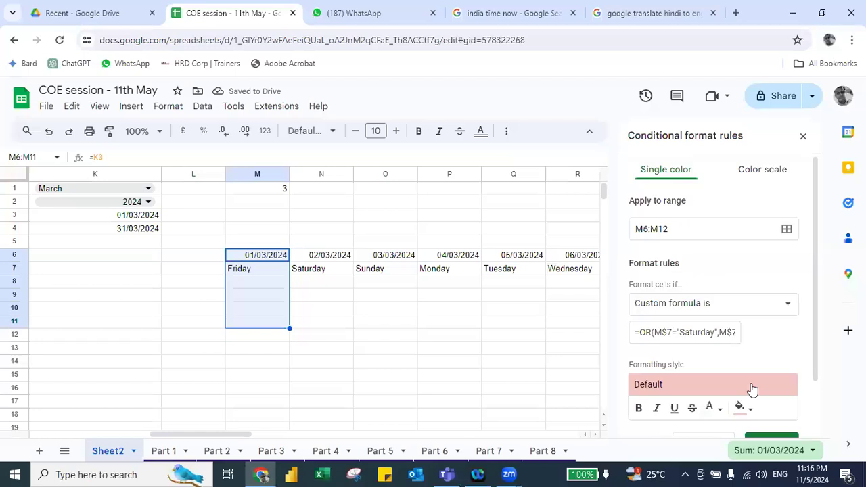
scroll(751, 388, "down", 1)
left_click(774, 376)
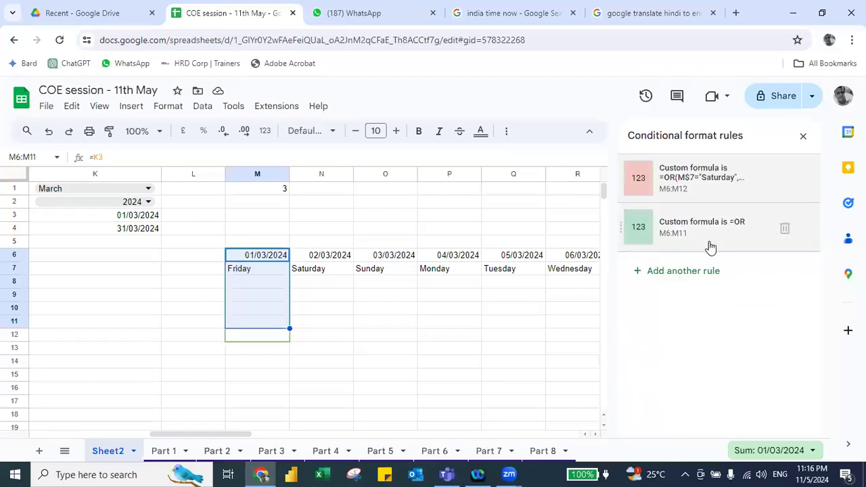
left_click(784, 180)
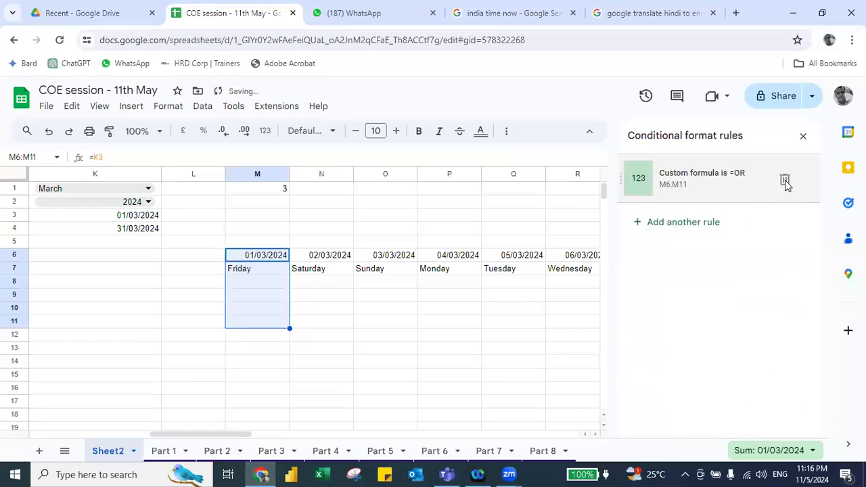
left_click(784, 181)
Enter the weekend test formula =OR(M7="Saturday",M7="Sunday") in cell M11.
left_click(247, 318)
type("=")
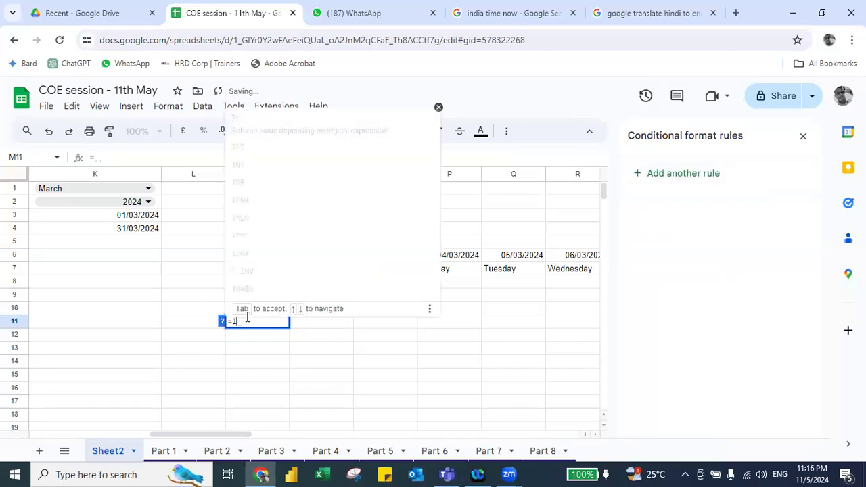
type("OR(M7")
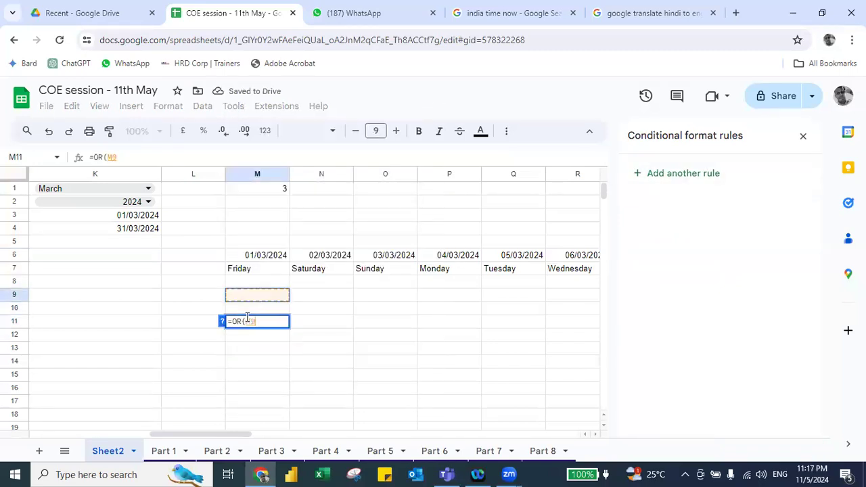
type("=")
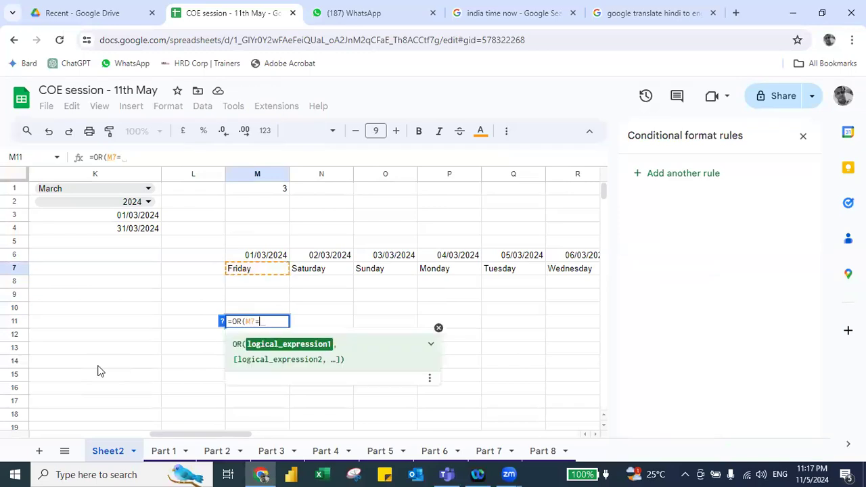
type("\"Saturday\",\"")
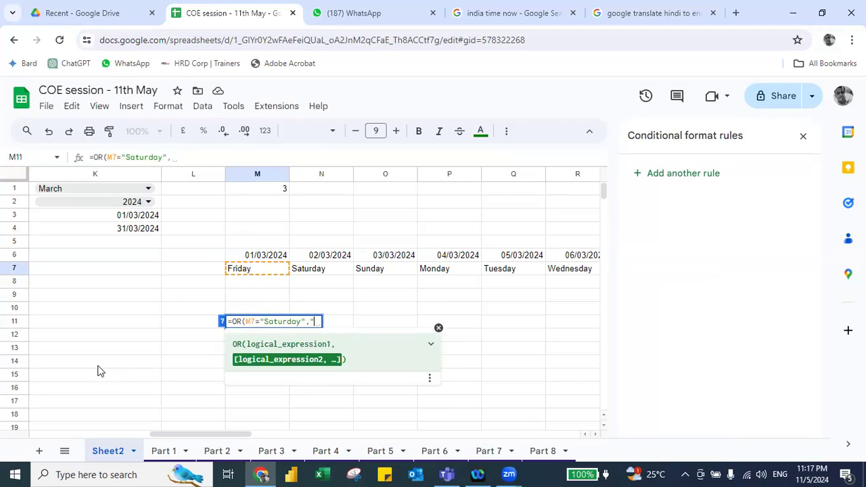
key("BackSpace")
left_click(264, 271)
type("=\"S")
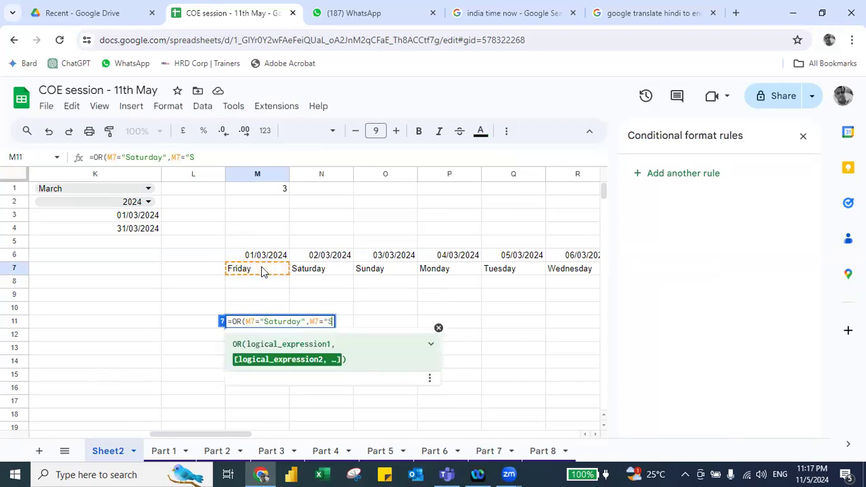
type("unday\")")
key("Return")
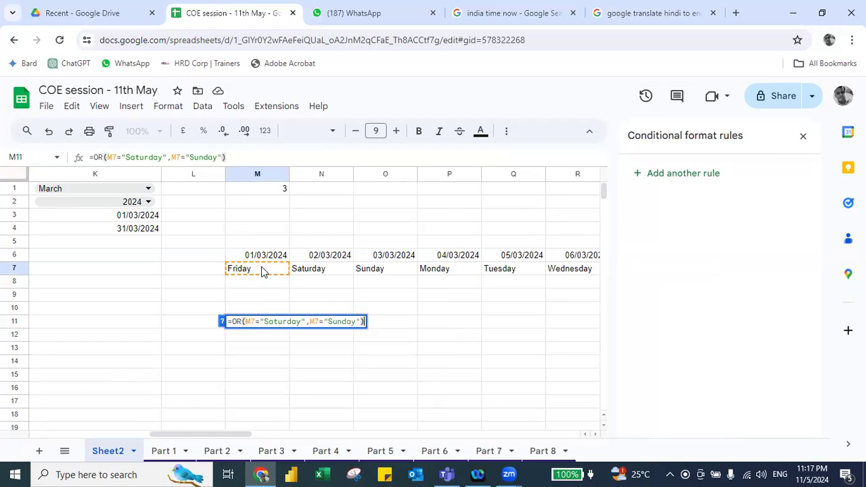
Fill the weekend test formula from M11 across row 11 to the month's last date in AQ and check its results.
key("Up")
left_click(262, 267)
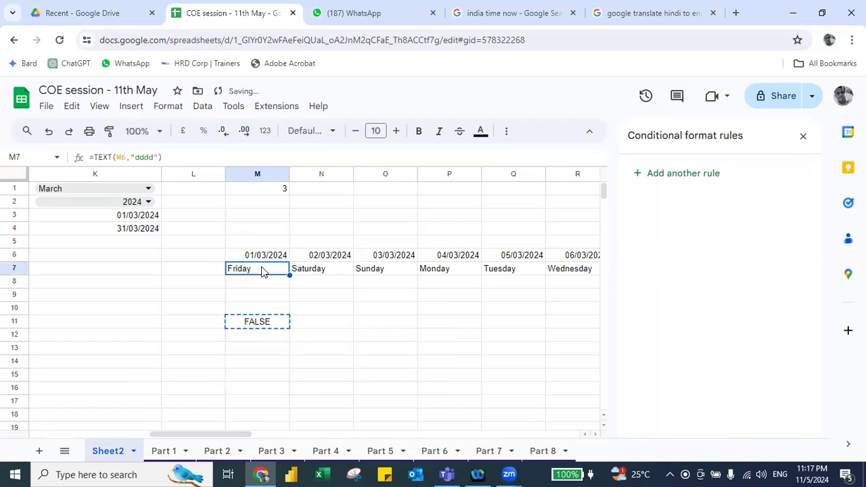
key("ctrl+Right")
key("ctrl+Right")
key("Down")
key("Down")
key("Down")
key("Down")
key("Left")
key("Left")
key("Left")
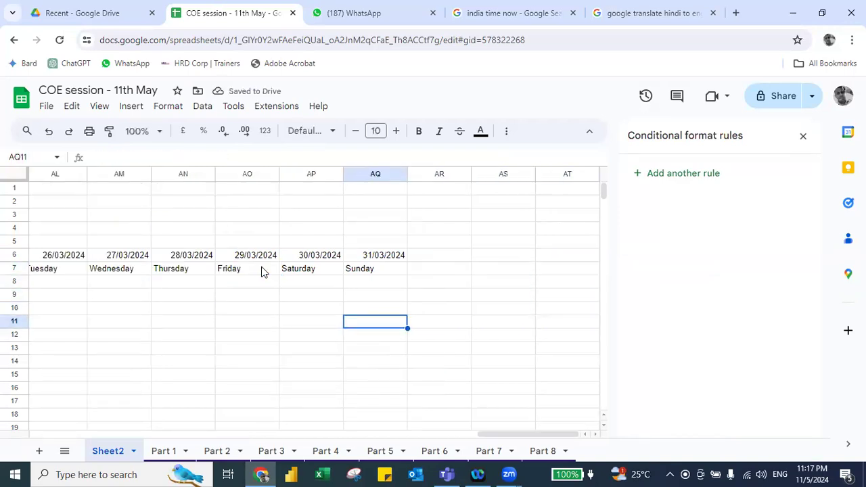
key("ctrl+shift+Left")
key("ctrl+r")
key("Left")
key("Left")
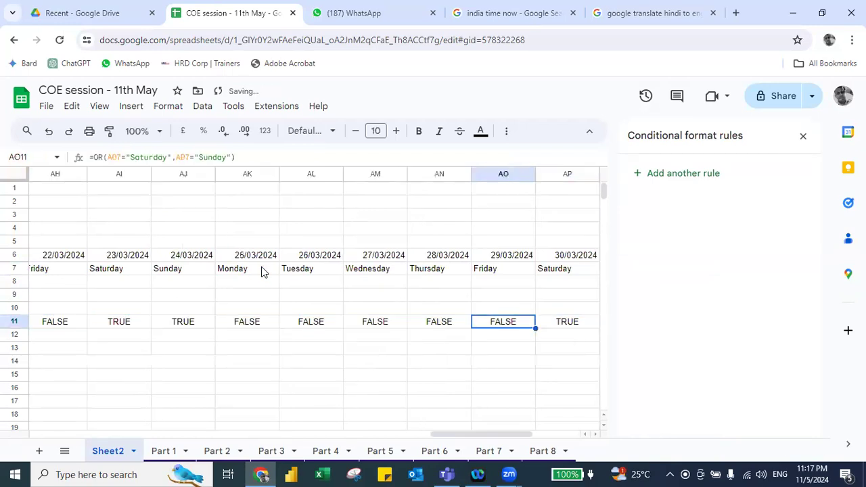
key("ctrl+Left")
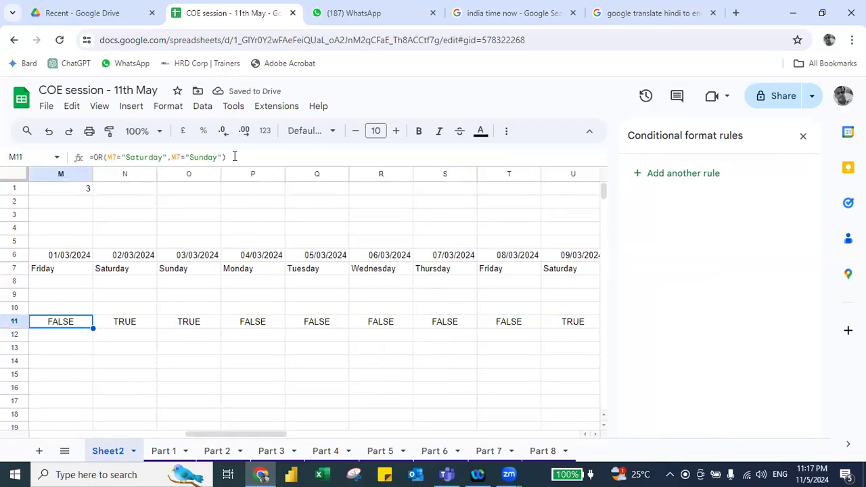
Copy the formula text from M11 and add a new conditional formatting rule for M6:M10.
triple_click(234, 156)
key("ctrl+c")
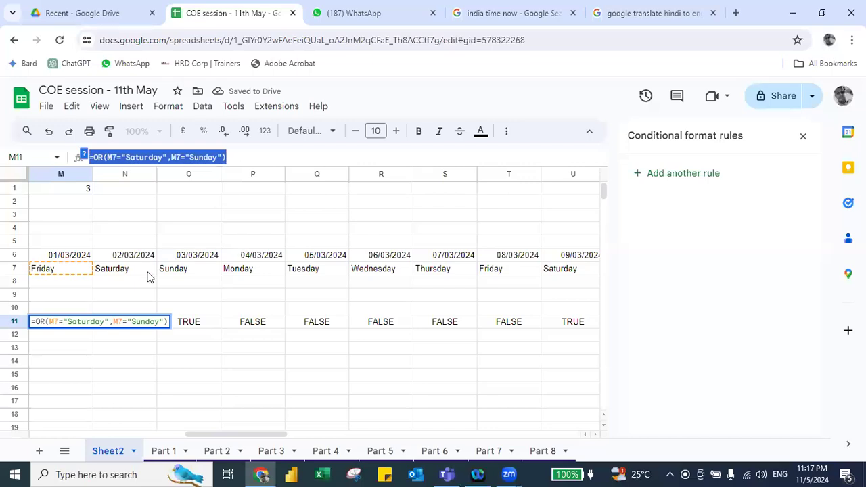
left_click(85, 303)
key("shift+Up")
key("shift+Up")
key("shift+Up")
key("shift+Up")
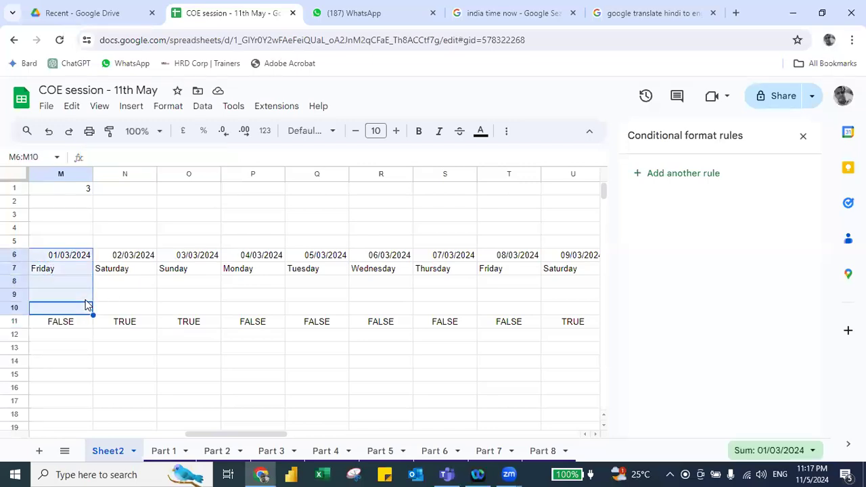
left_click(699, 174)
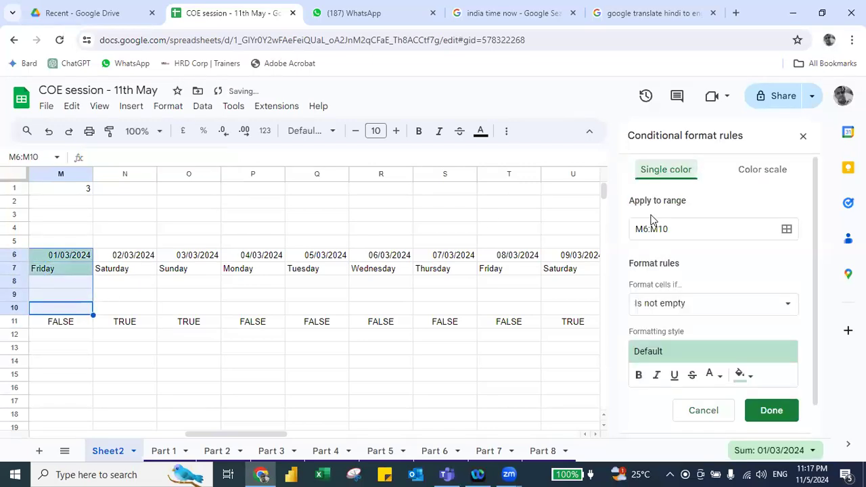
Set the new rule's condition to the copied custom formula =OR(M7="Saturday",M7="Sunday").
left_click(701, 308)
scroll(695, 406, "down", 3)
scroll(694, 411, "down", 2)
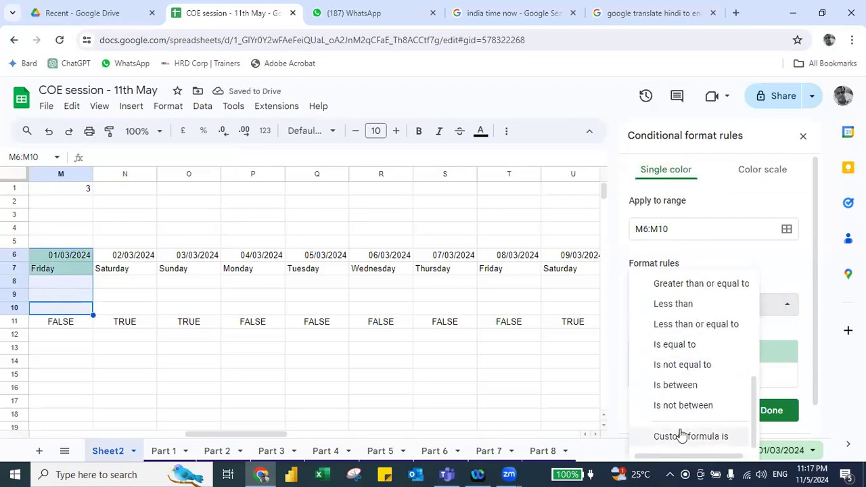
left_click(658, 435)
left_click(654, 327)
key("ctrl+v")
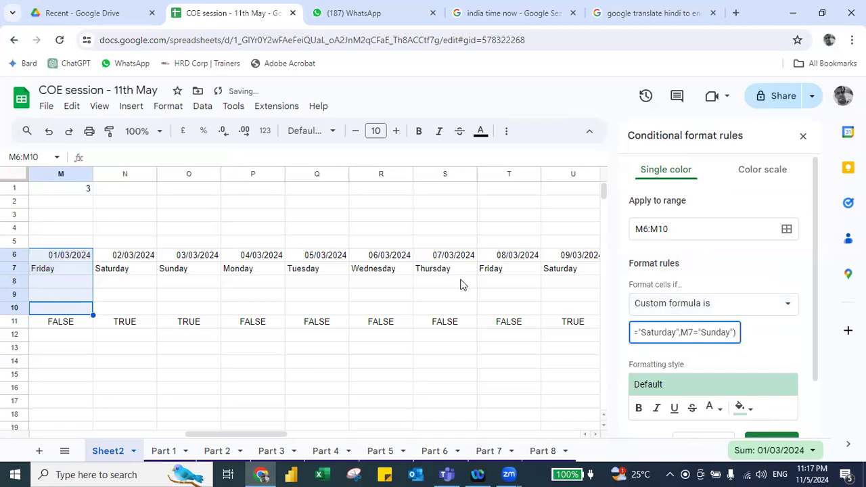
Lock row 7 in both references of the rule's formula, making it =OR(M$7="Saturday",M$7="Sunday"), and save the rule for M6:M10.
type("$")
key("Left")
key("Left")
key("Left")
key("Left")
key("Left")
key("Left")
key("Left")
key("Left")
key("Left")
key("Left")
key("Right")
key("Right")
type("$")
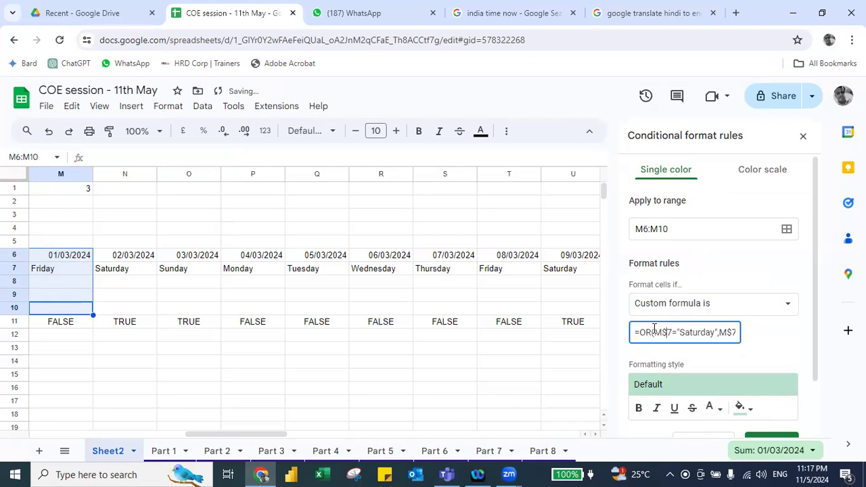
scroll(710, 338, "down", 2)
left_click(769, 381)
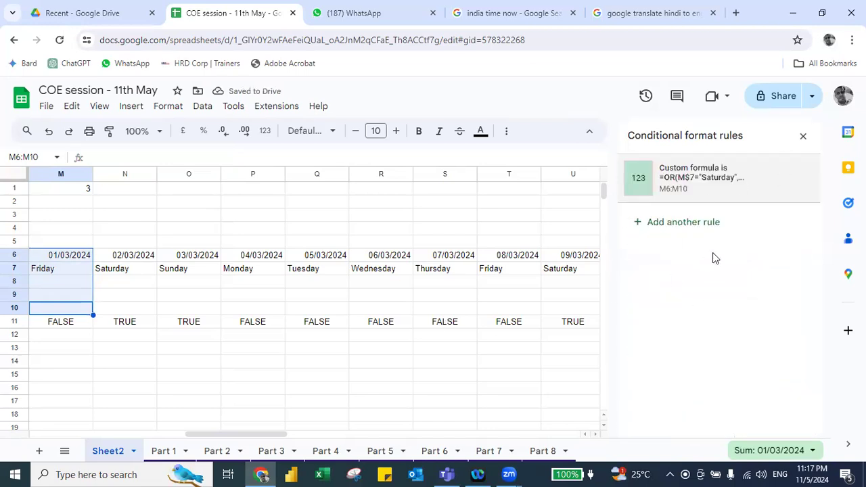
Remove the custom formula rule from M6:M10 and close the conditional format rules.
left_click(783, 180)
left_click(669, 177)
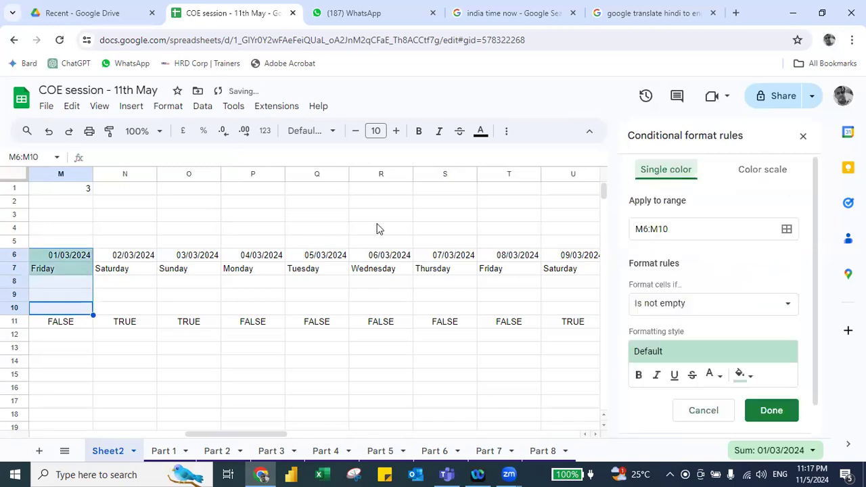
left_click(804, 140)
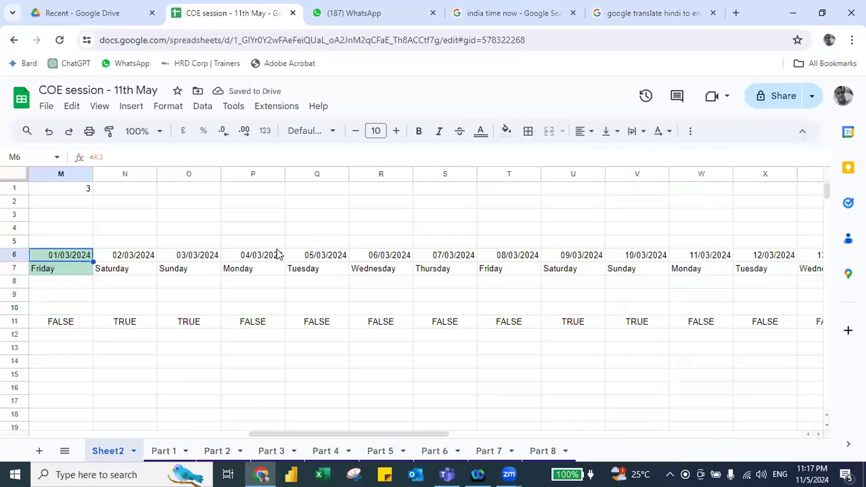
Select the calendar range M6:AQ10 and open its conditional formatting rules.
key("shift+Down")
key("shift+Down")
key("shift+Down")
key("shift+Down")
key("shift+Down")
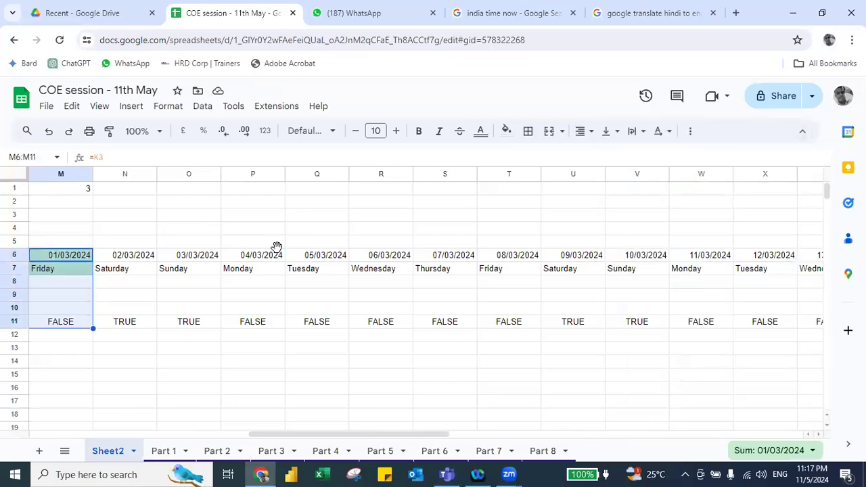
key("ctrl+shift+Right")
key("shift+Up")
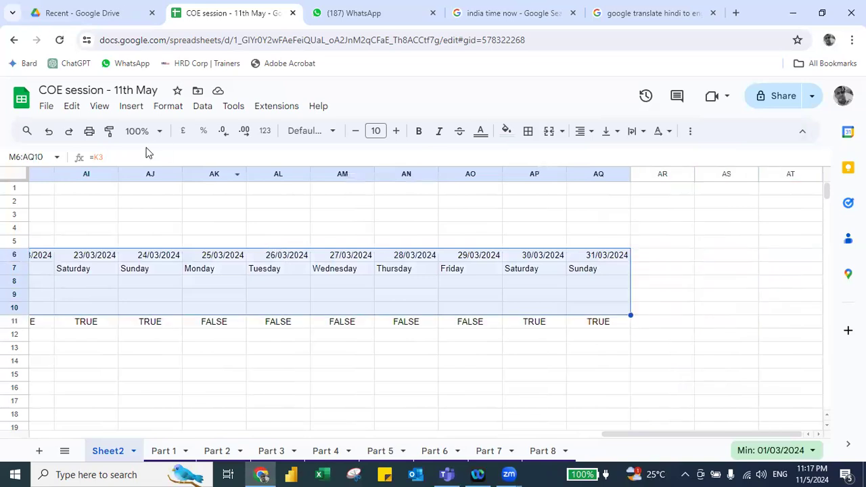
left_click(167, 105)
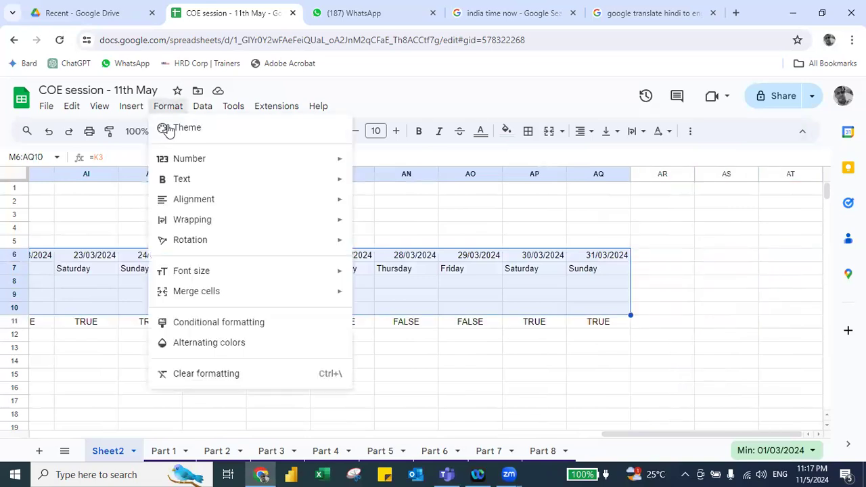
left_click(210, 323)
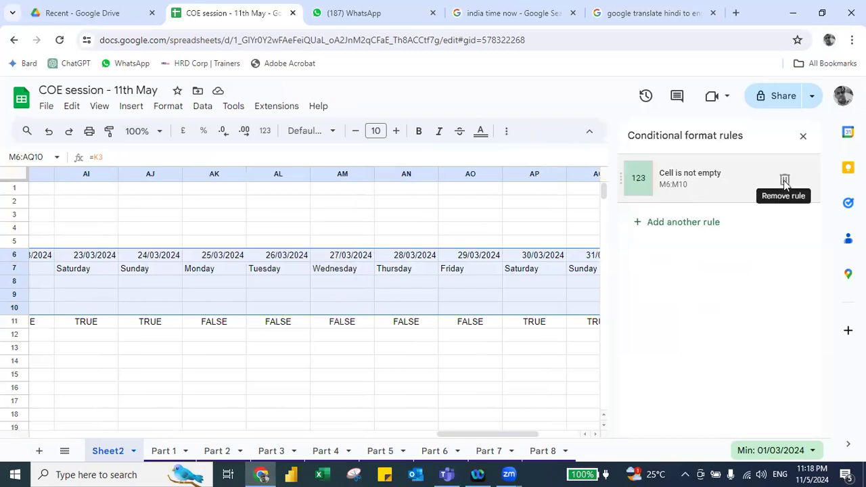
Replace the M6:M10 not-empty rule with a conditional format on M6:AQ10 using the custom formula =OR(M7="Saturday",M7="Sunday").
left_click(784, 180)
left_click(701, 178)
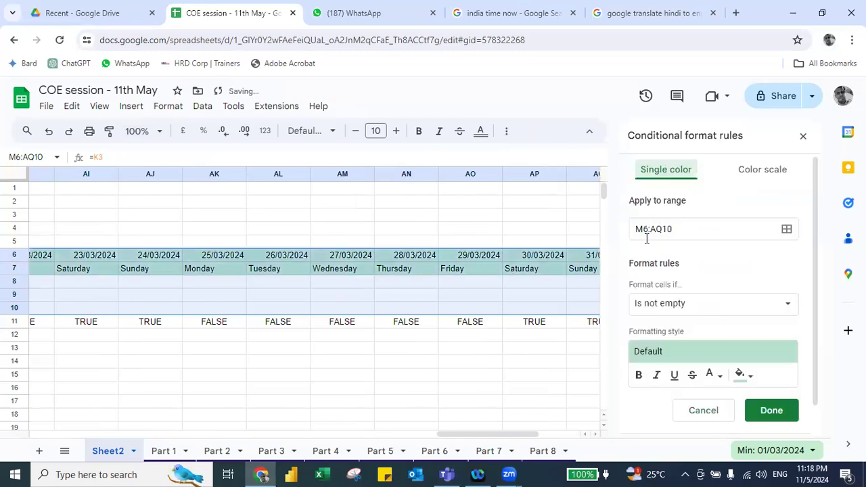
left_click(663, 305)
scroll(687, 418, "down", 3)
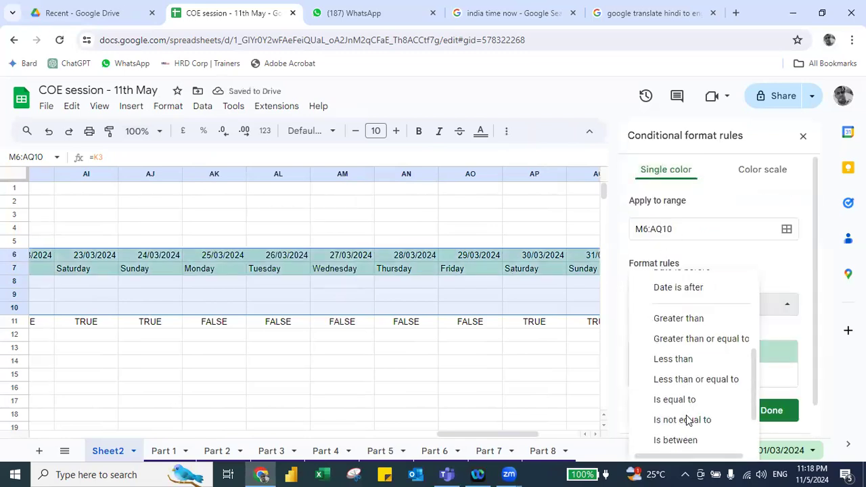
scroll(687, 419, "down", 2)
left_click(662, 435)
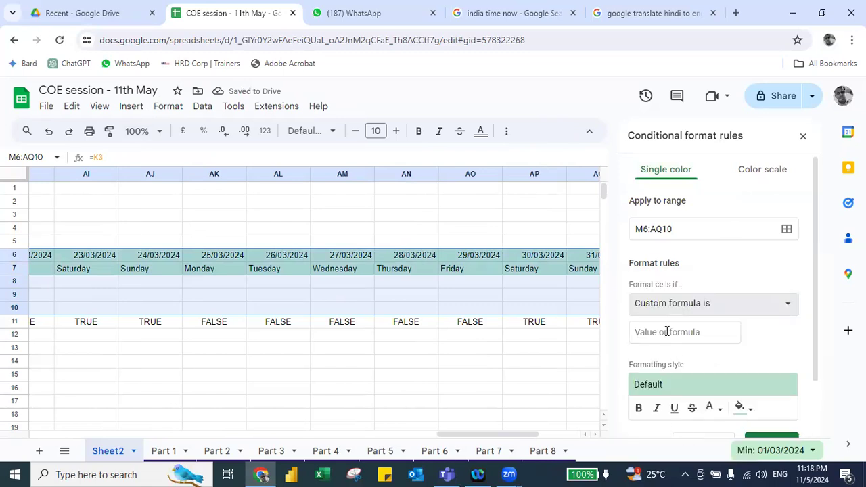
left_click(661, 331)
type("=OR(M$7=\"Saturday\",M$7=\"Sunday\")")
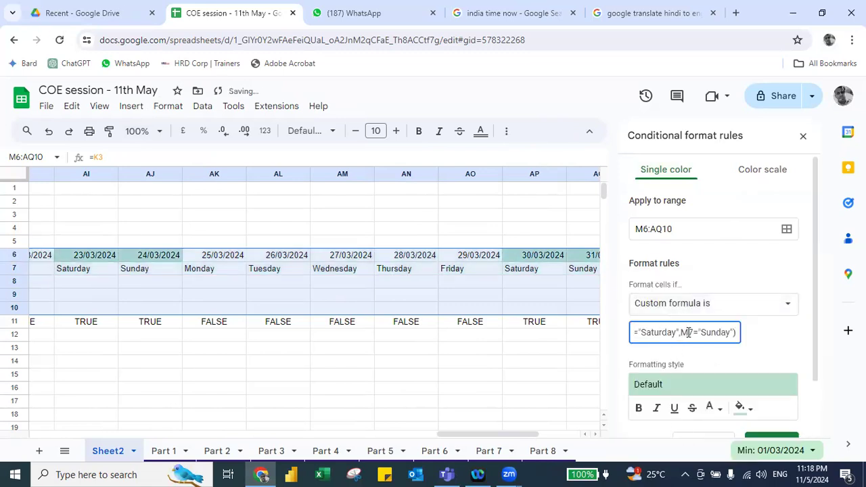
Lock row 7 in both references of the rule's formula, making it =OR(M$7="Saturday",M$7="Sunday").
left_click(685, 332)
type("$")
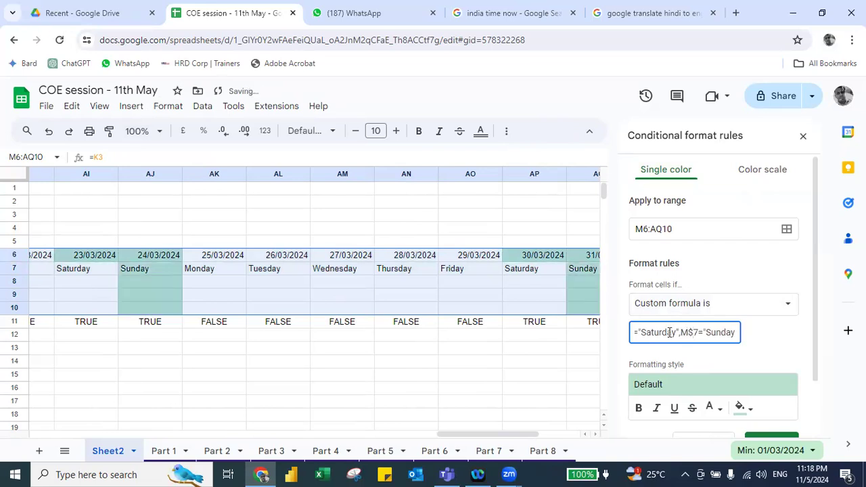
key("Left")
key("Left")
key("Left")
key("Left")
key("Left")
key("Left")
key("Left")
key("Left")
key("Left")
key("Left")
key("Left")
key("Left")
key("Left")
key("Left")
key("Left")
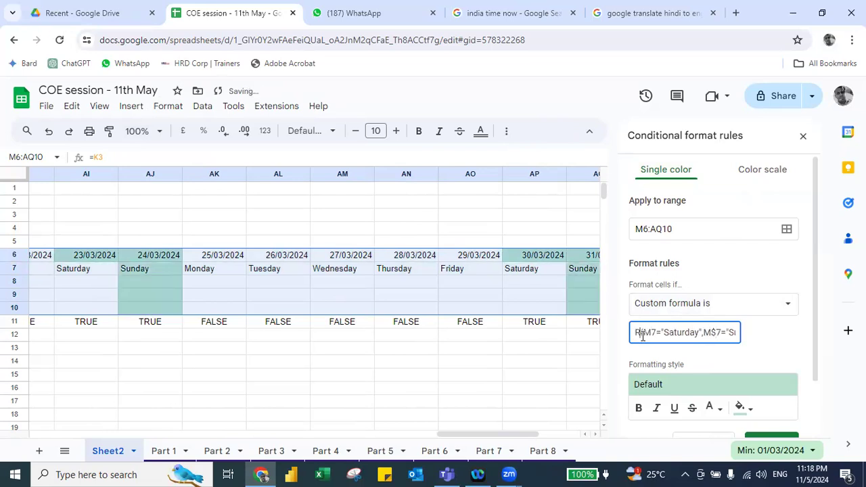
type("$")
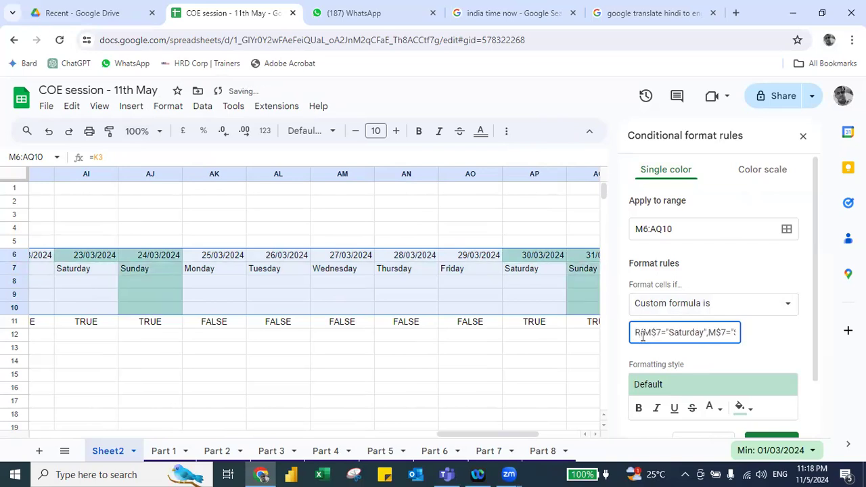
Give the weekend rule the preset yellow fill style, save it, and close the conditional formatting rules.
scroll(723, 339, "down", 1)
left_click(681, 318)
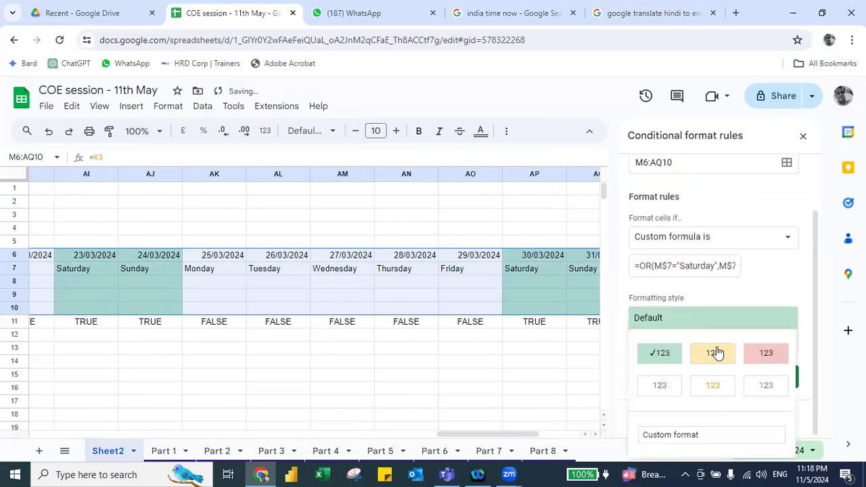
left_click(715, 352)
left_click(768, 385)
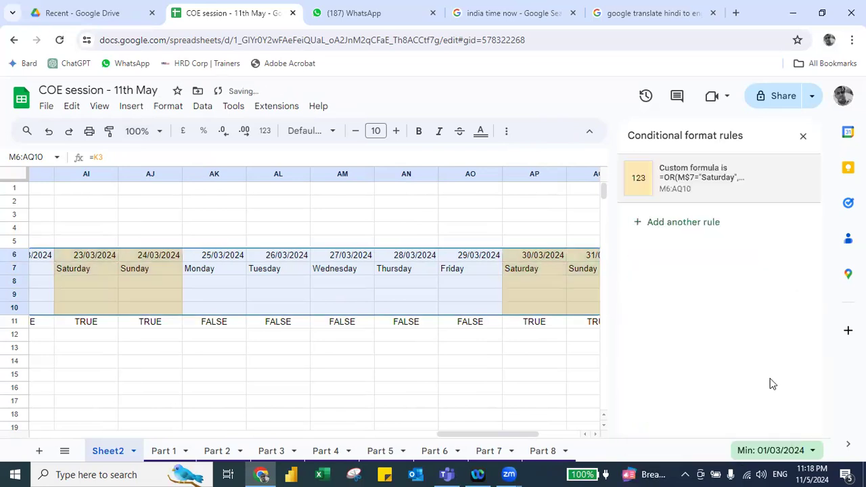
left_click(165, 266)
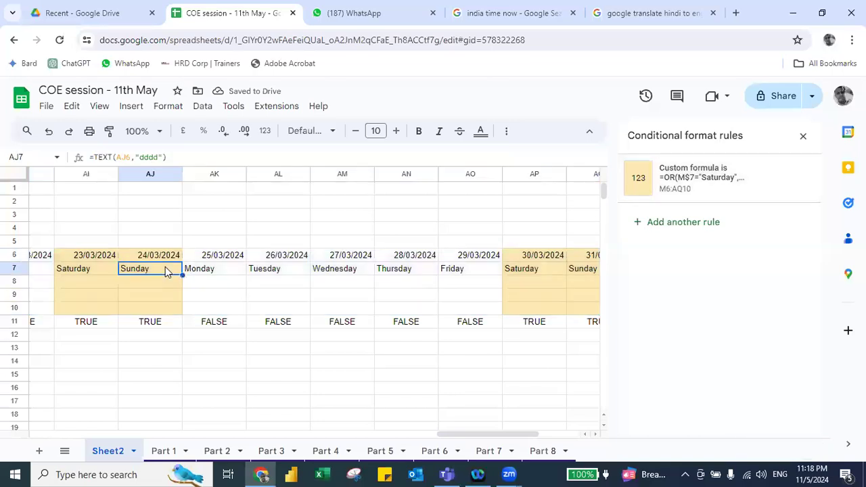
key("Home")
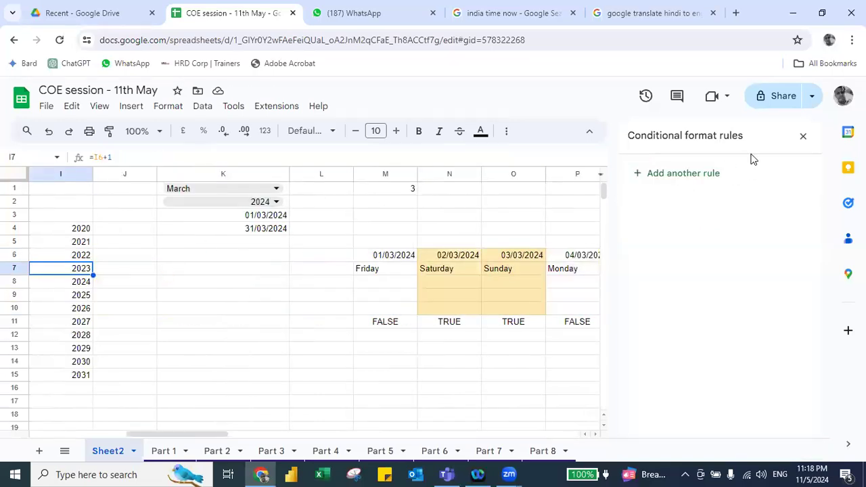
left_click(803, 135)
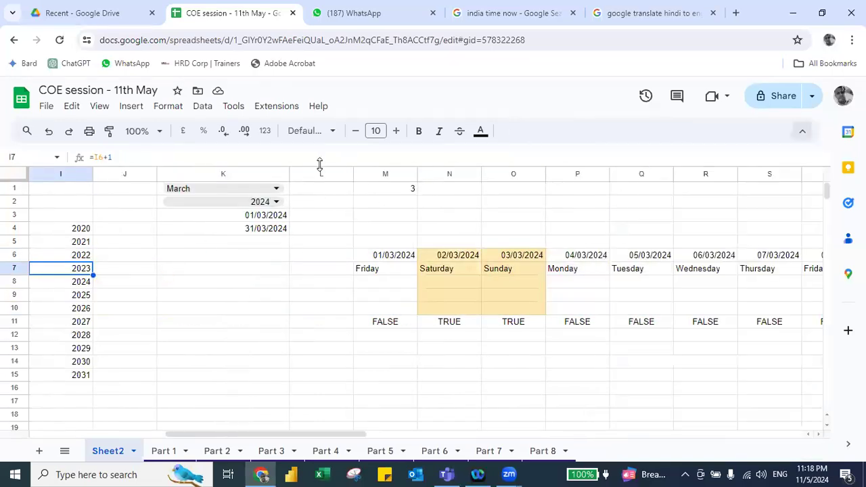
Test the calendar by switching the month in K1 to February and then January, and set the year in K2 to 2021.
left_click(276, 188)
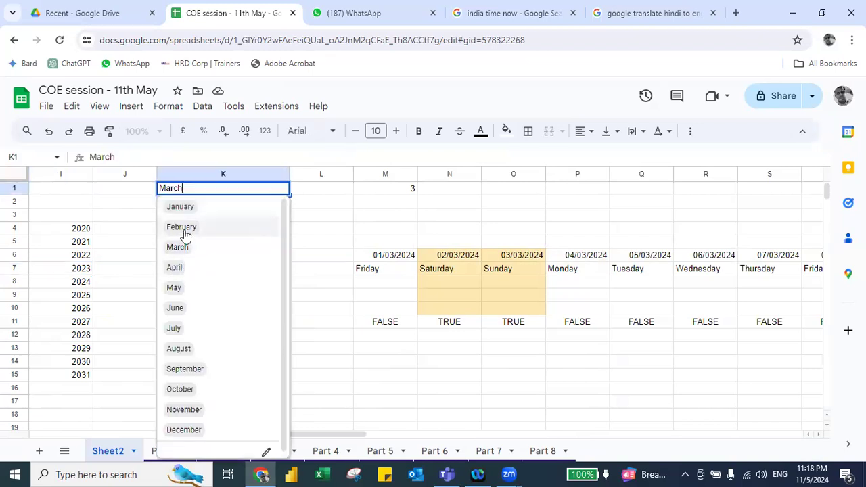
left_click(184, 230)
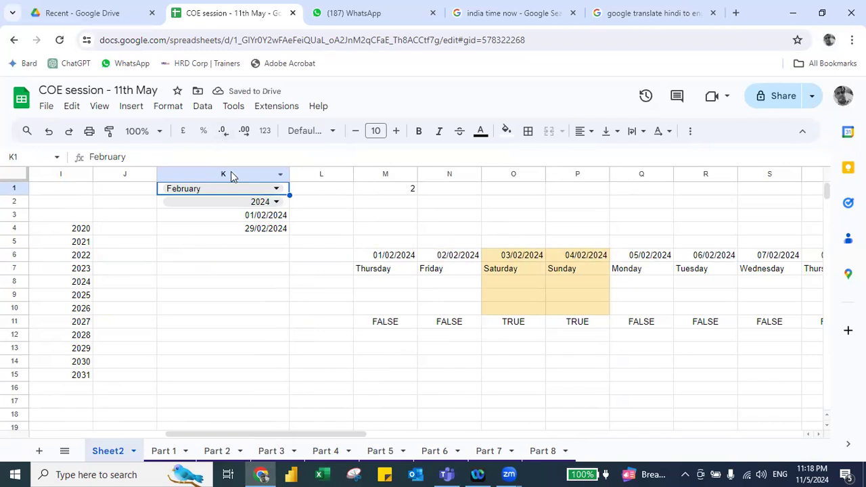
left_click(245, 192)
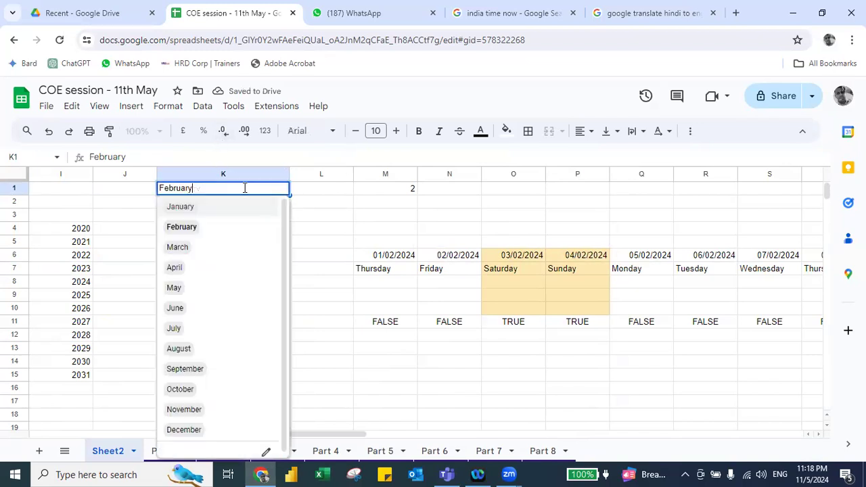
left_click(188, 210)
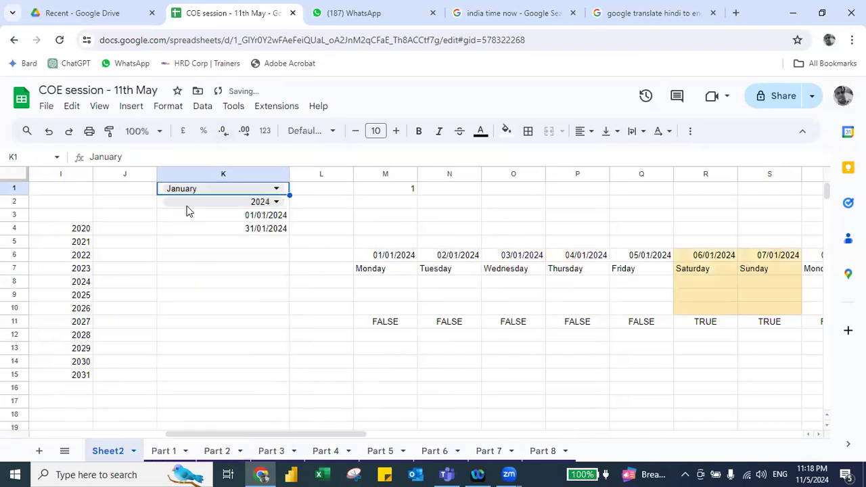
left_click(247, 203)
left_click(180, 242)
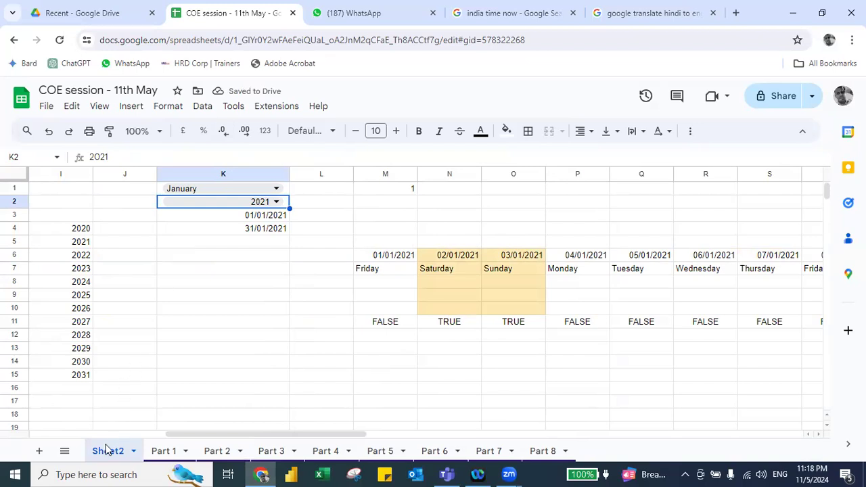
Below the list of learned Google topics, enter "pivot table" in C21 and "query" in C23.
scroll(115, 396, "left", 5)
scroll(112, 397, "left", 3)
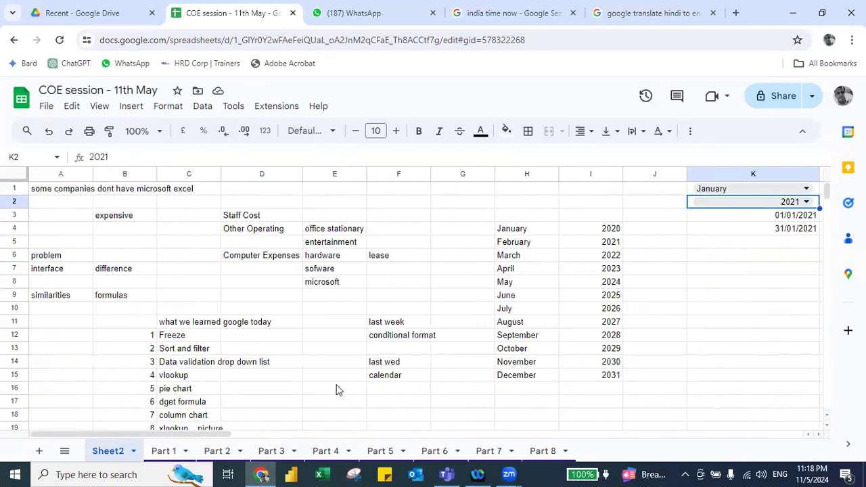
left_click(381, 382)
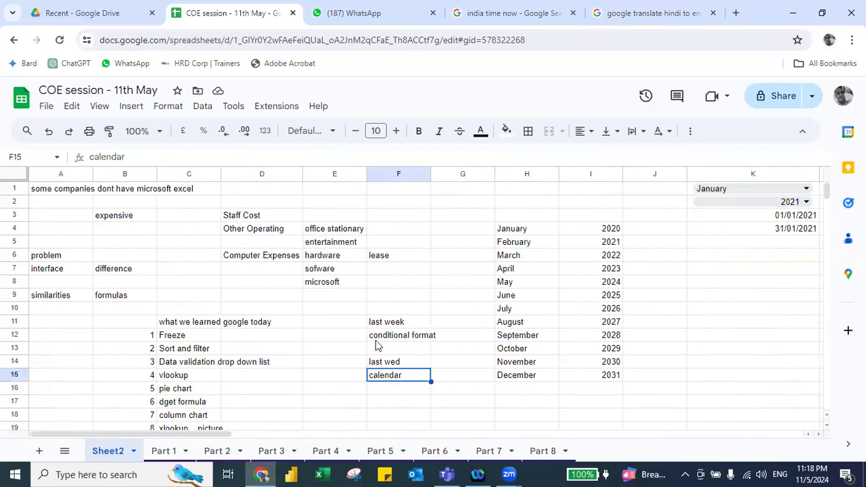
scroll(405, 333, "down", 2)
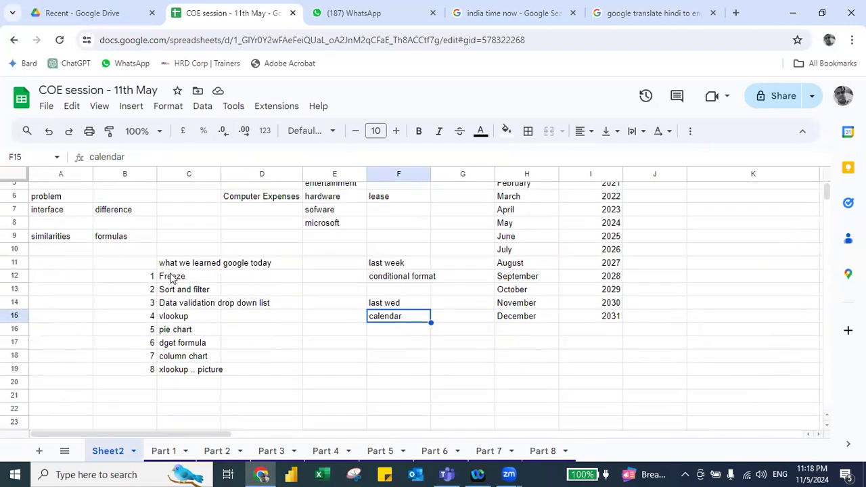
left_click(154, 388)
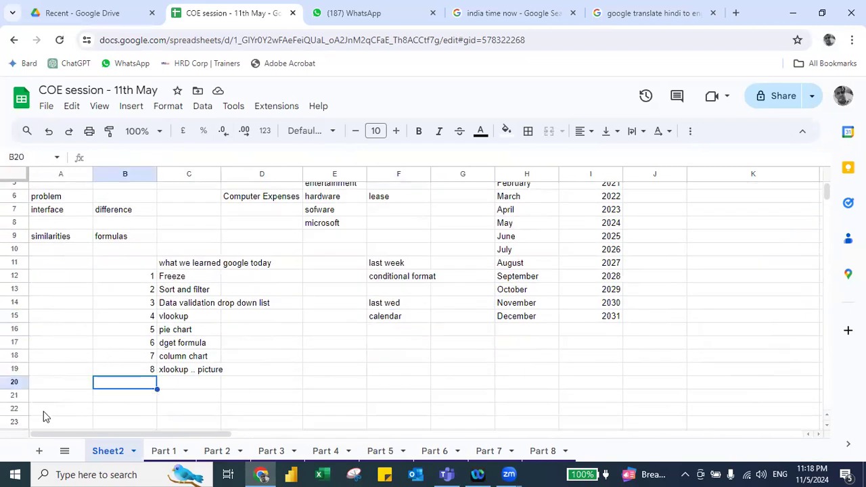
key("Right")
key("Down")
type("pivot table")
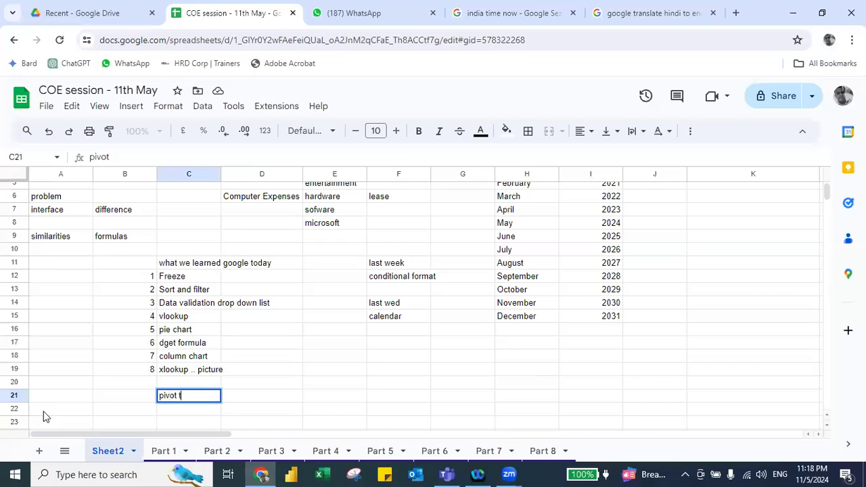
key("Return")
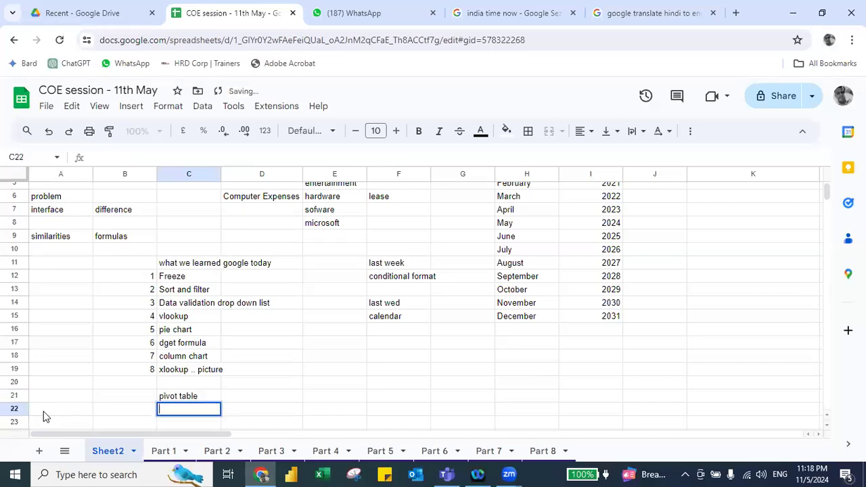
key("Down")
type("query")
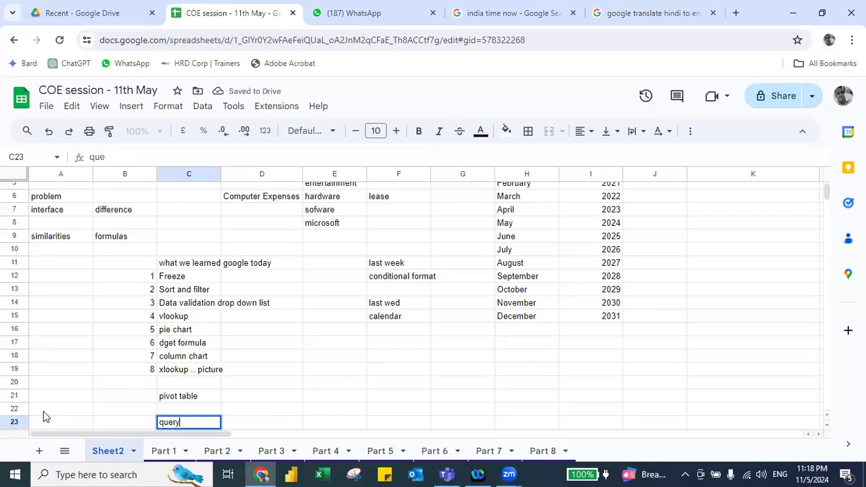
key("Return")
Enter the note "if free" in cell E18, beside the list of learned topics.
key("Up")
key("Right")
key("Right")
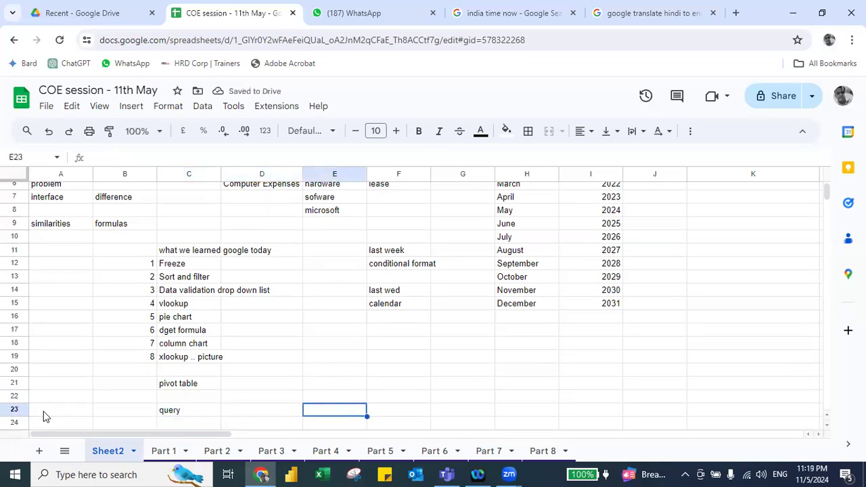
key("Up")
key("Up")
key("Up")
key("Up")
key("Up")
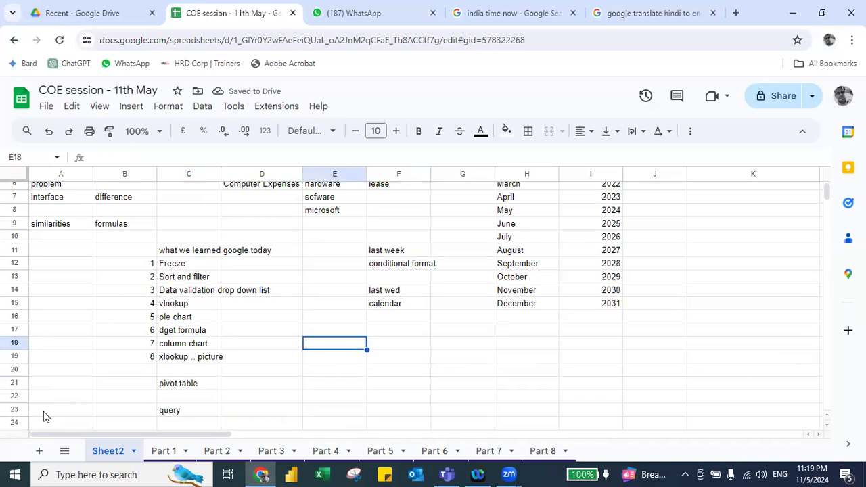
type("if free")
key("Return")
List "google", "BW Query" and "Power Query" in cells F18 to F20, beside the "if free" note.
key("Right")
key("Up")
type("google")
key("Return")
type("BW Query")
key("Return")
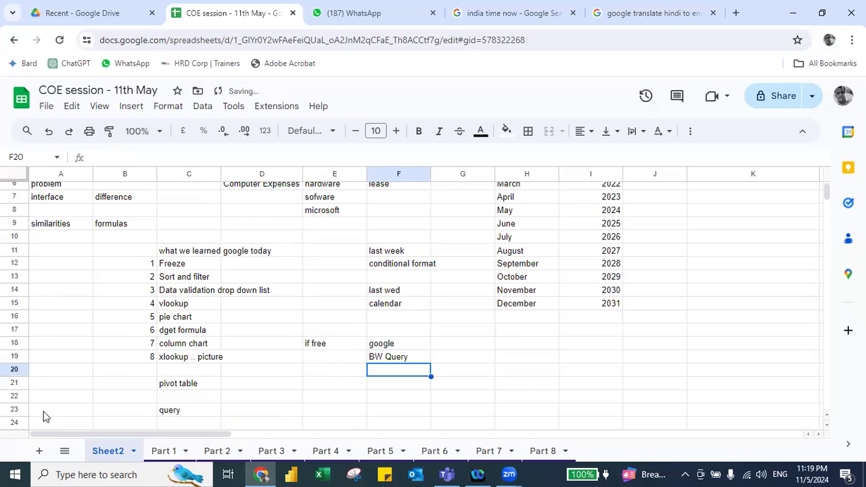
type("Powe")
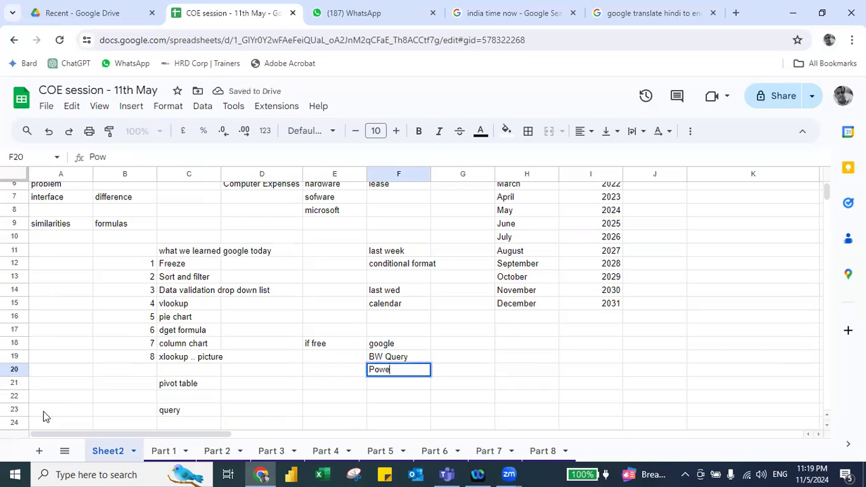
type("r Query")
key("Return")
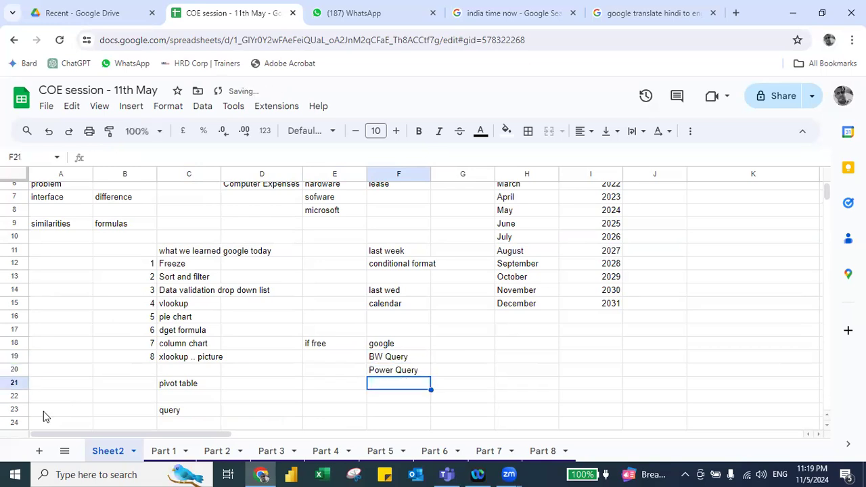
type("=q")
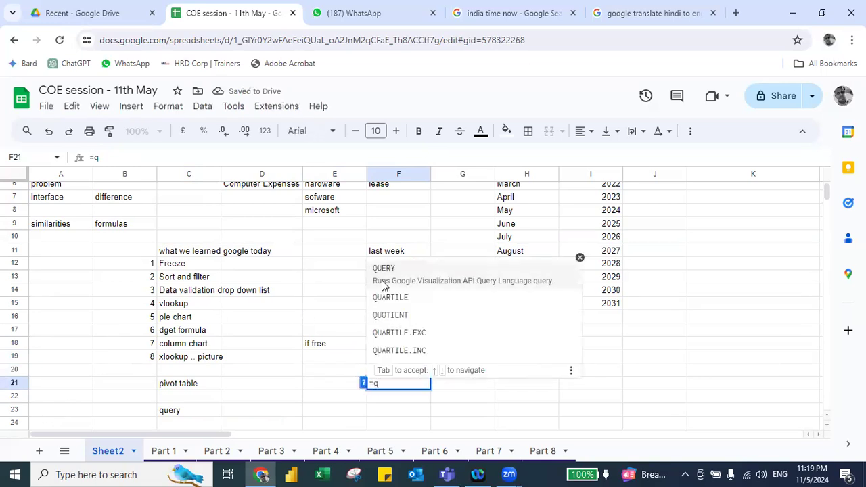
key("BackSpace")
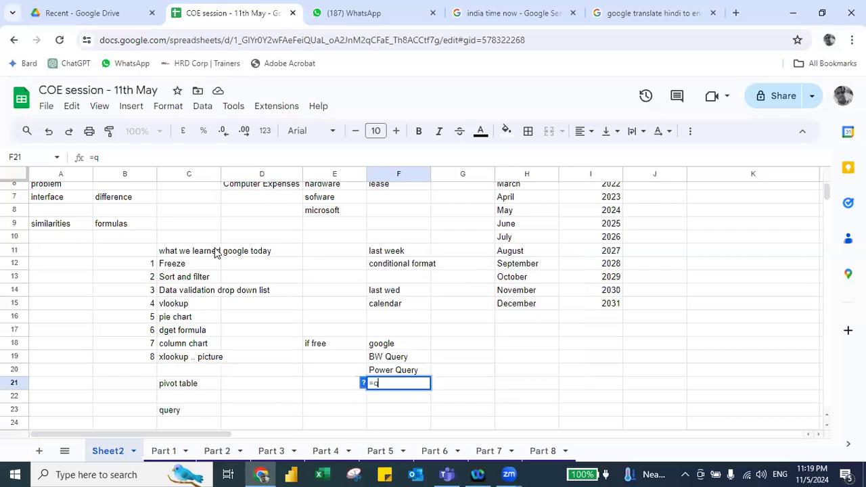
key("Escape")
Enter "query" in F21 under Power Query and "vehicle" in H21 on the same row.
type("query")
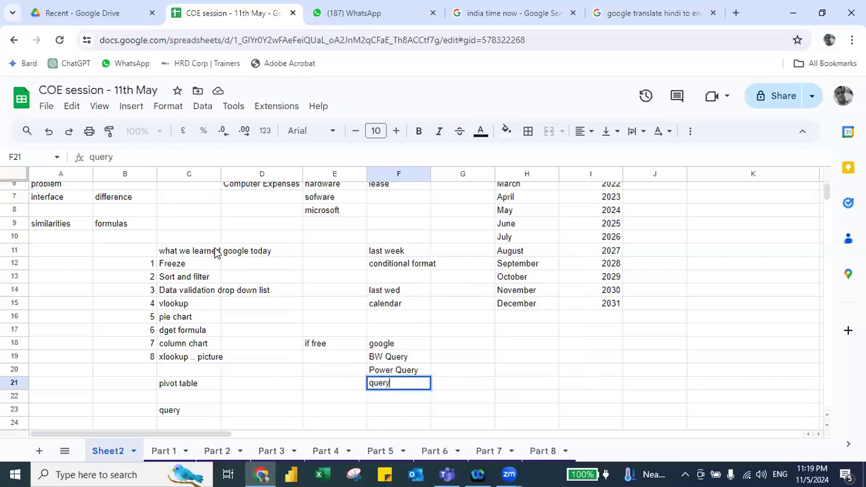
key("Tab")
key("Tab")
type("vehicle")
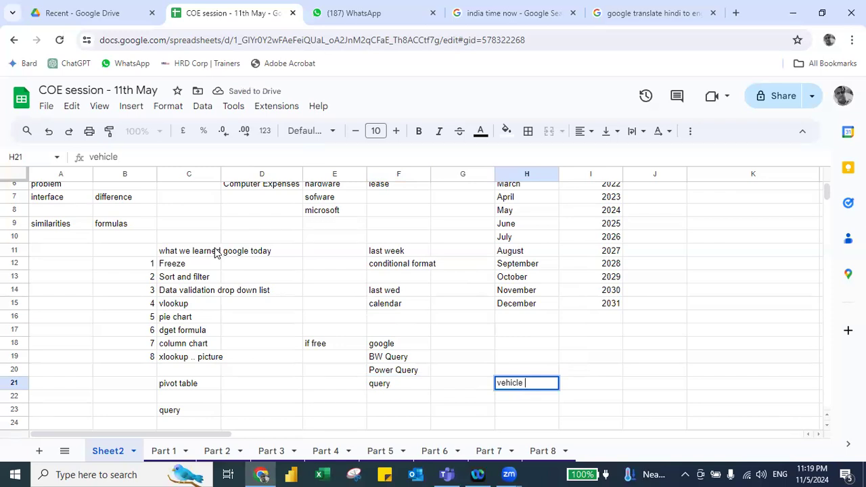
key("Return")
Enter the note "connect the current excel file, google sheet file to other file" in I21, beside "vehicle".
key("Up")
key("Right")
type("c")
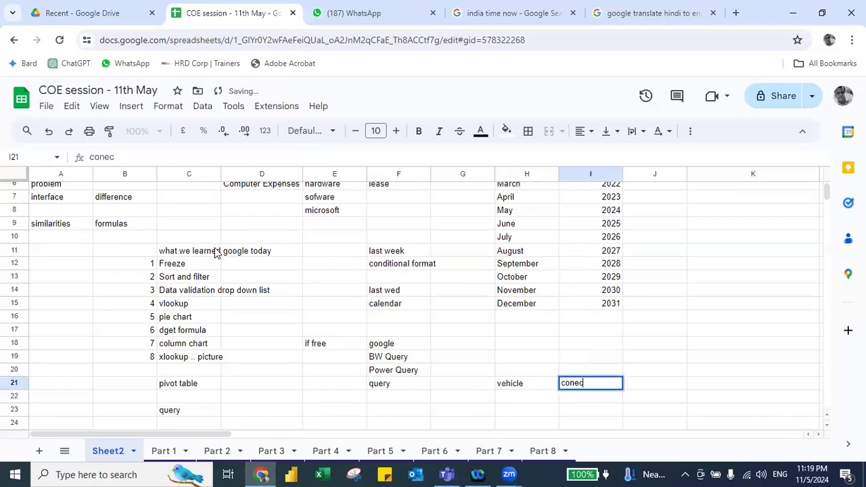
type("onnect the c")
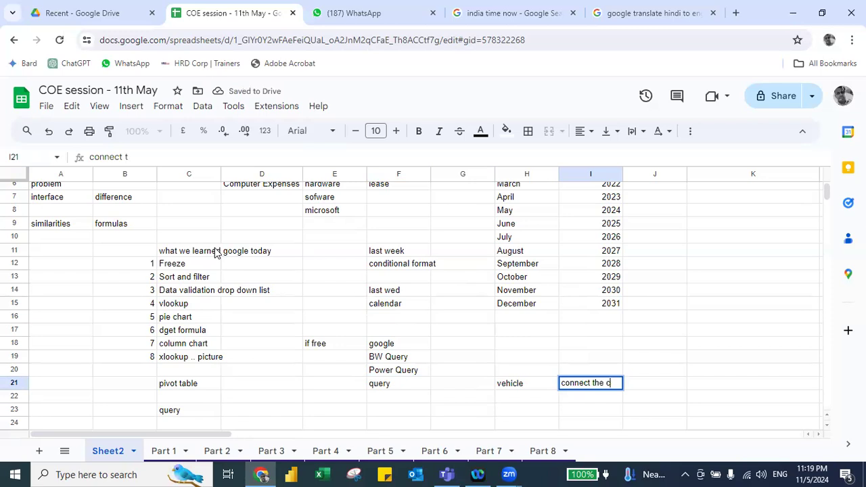
type("urrent excel f")
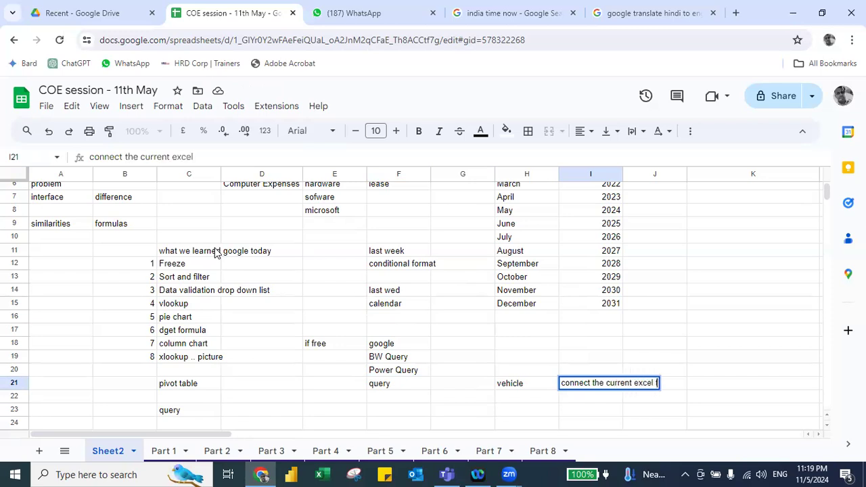
type("ile, google sheet")
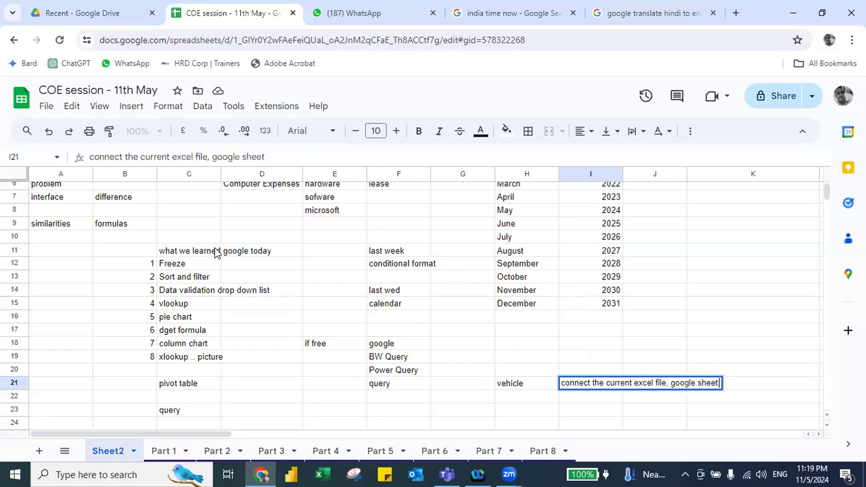
type(" file to cther file")
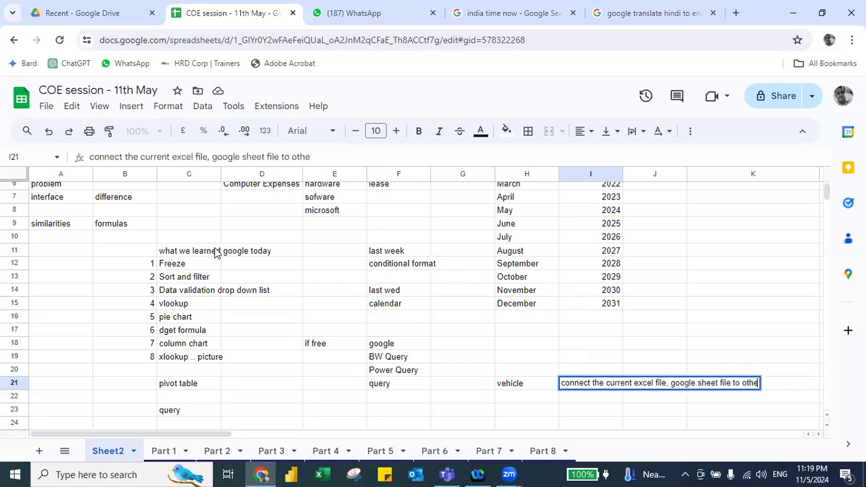
key("Return")
key("Up")
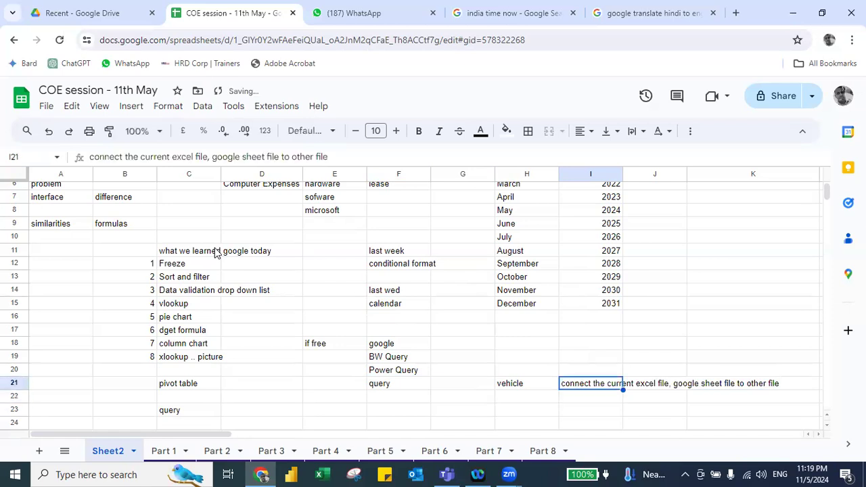
key("Left")
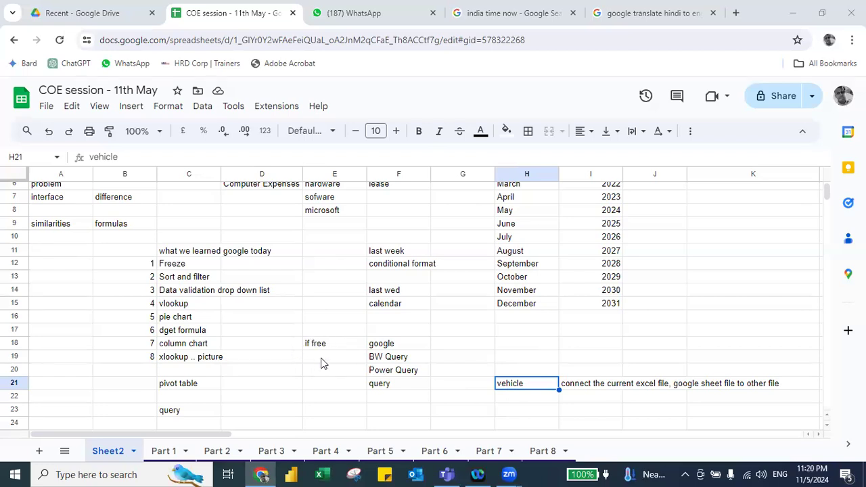
Extend the "query" entry in F21 to read "query in Google sheet".
left_click(397, 345)
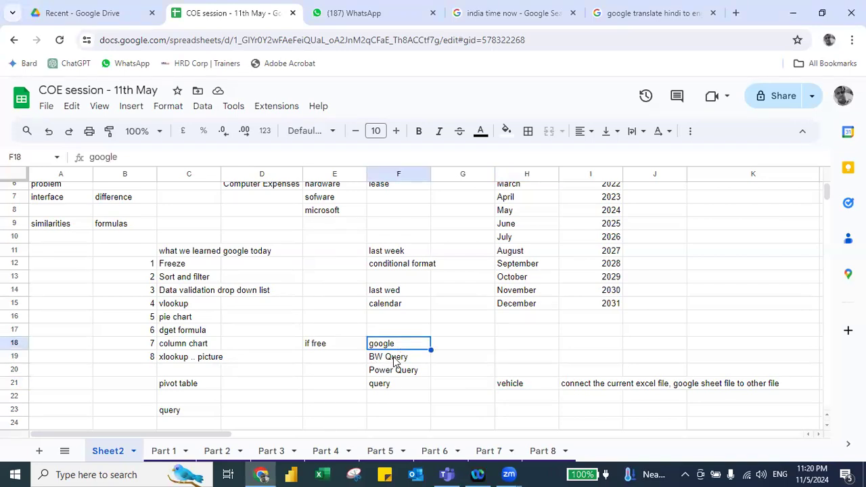
left_click(378, 371)
left_click(379, 387)
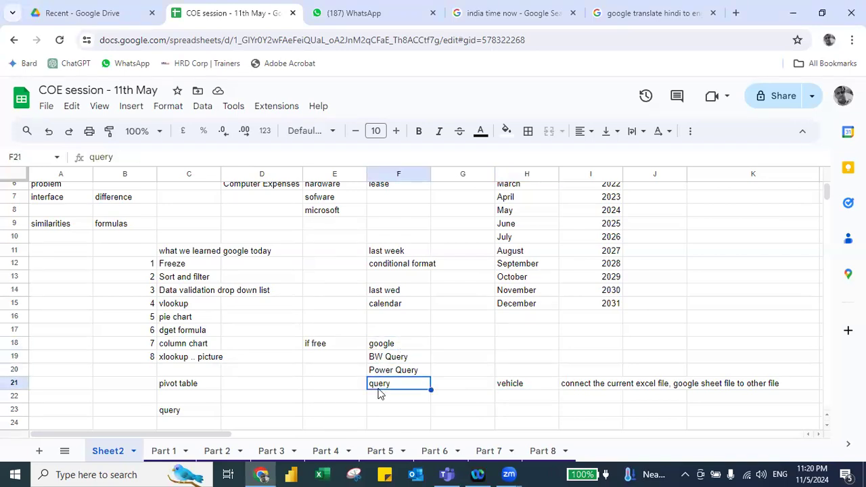
double_click(378, 389)
type("in G")
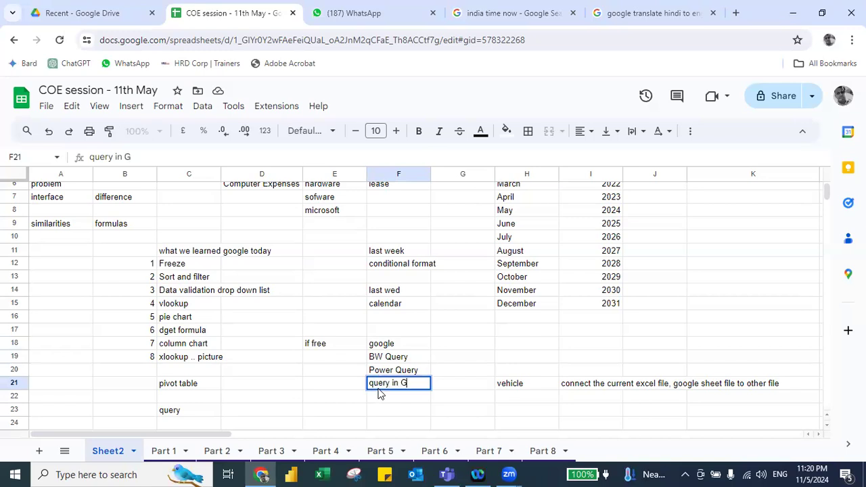
type("oogle sheet")
key("Return")
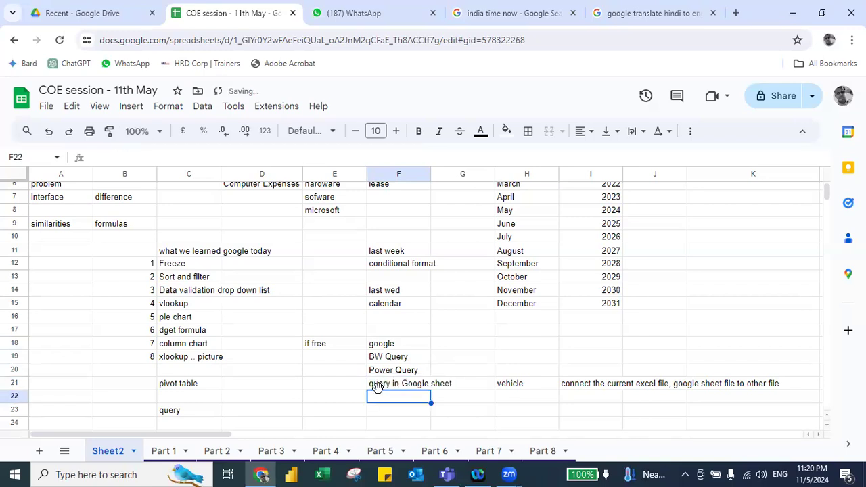
Enter "Mumbai to Delhi" in cell H17, below the list of months.
key("Right")
key("Right")
key("Up")
key("Up")
key("Up")
key("Up")
key("Up")
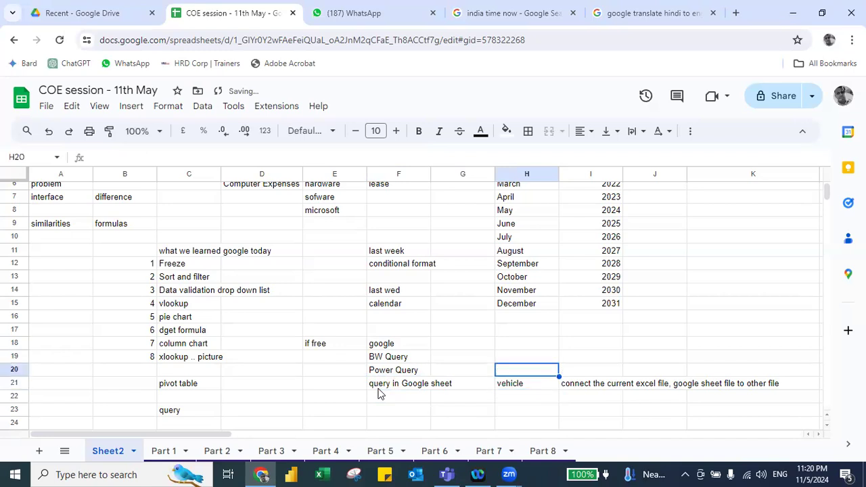
type("Mumbai")
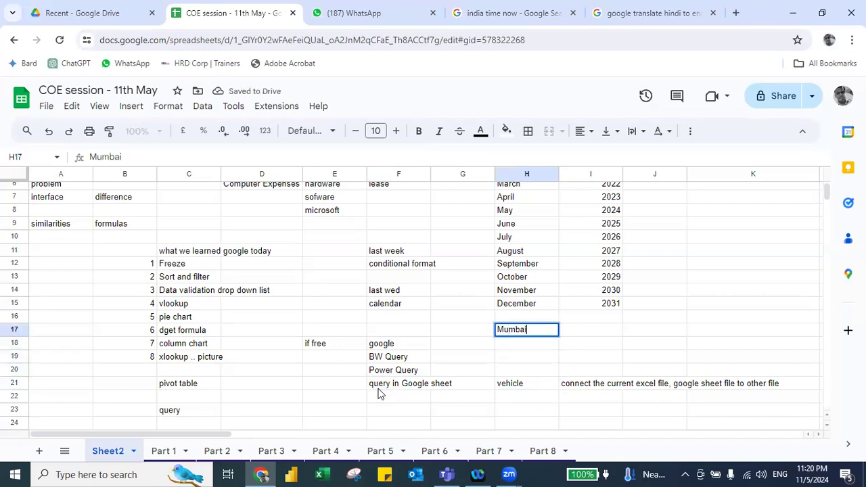
type(" to Delhi")
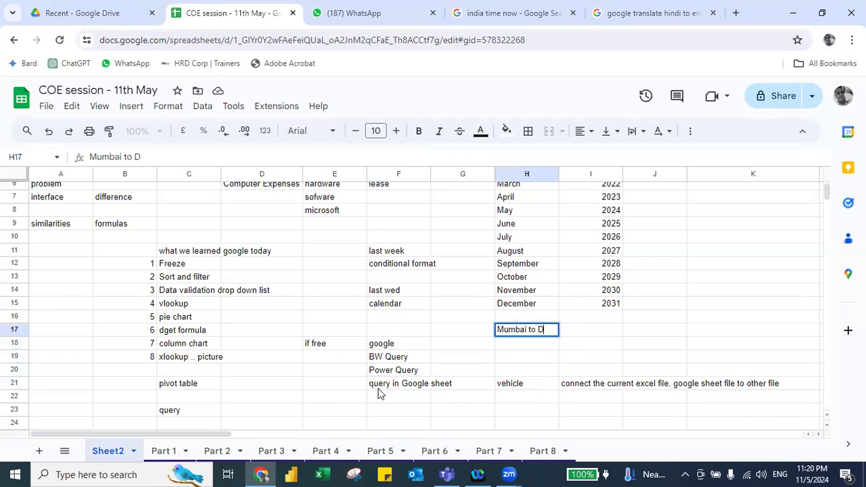
key("Return")
Enter "vehicle" in J17, on the same row as "Mumbai to Delhi".
key("Up")
key("Right")
key("Right")
type("vehicle")
key("Return")
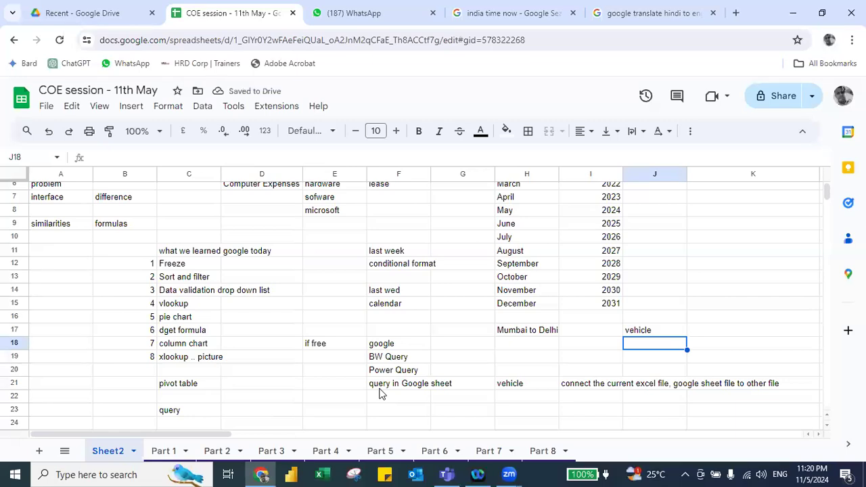
Review the "vehicle" entry in H21 and the note beside it about connecting files.
key("Left")
key("Left")
key("Left")
key("Down")
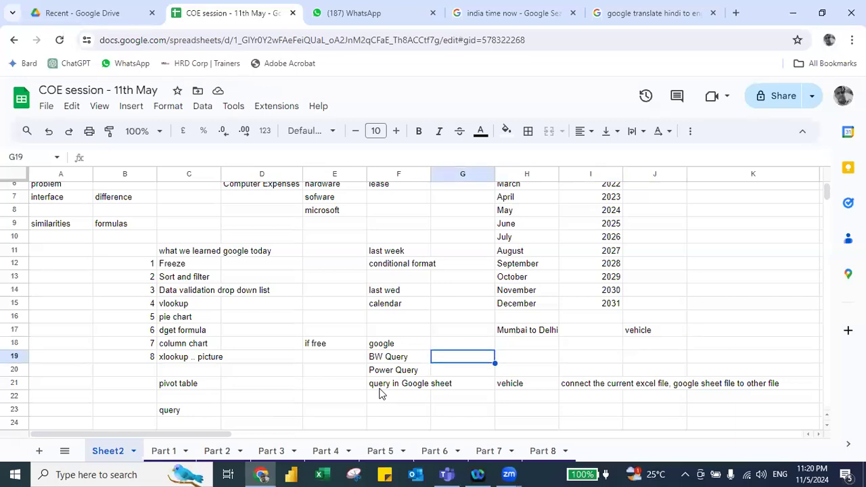
key("Right")
key("Down")
key("Down")
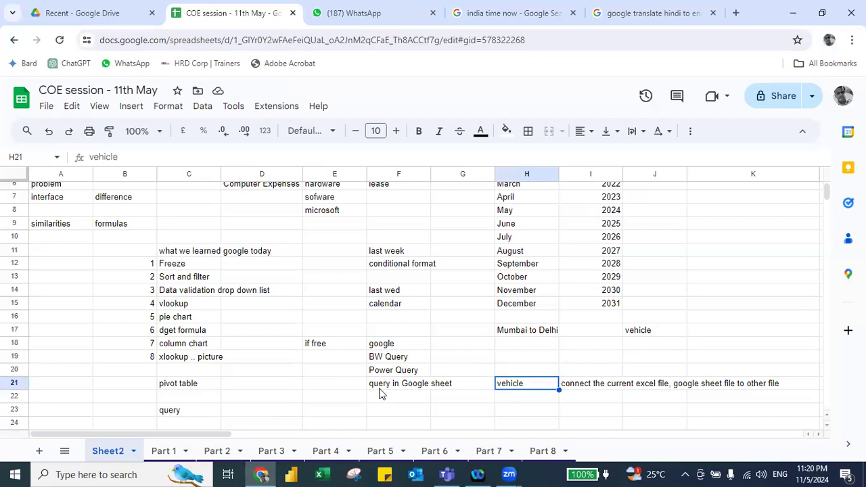
key("Right")
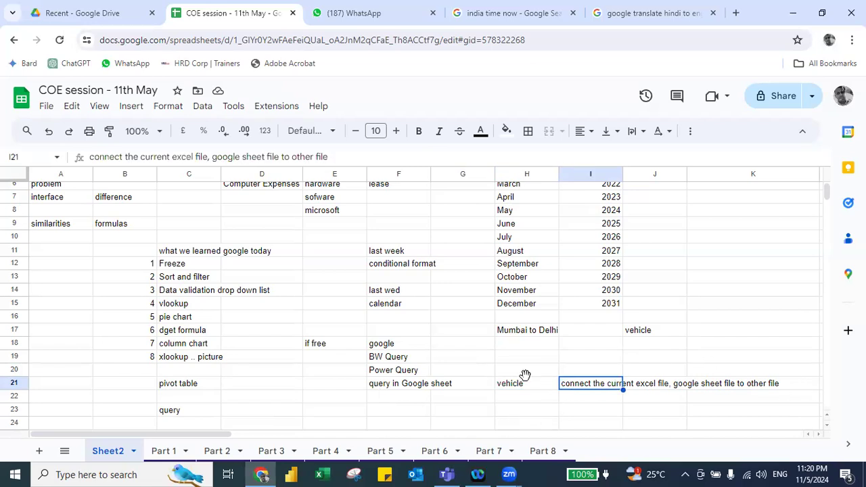
Enter "SAP" in H19, on the same row as "BW Query".
key("Left")
key("Left")
key("Left")
key("Up")
key("Up")
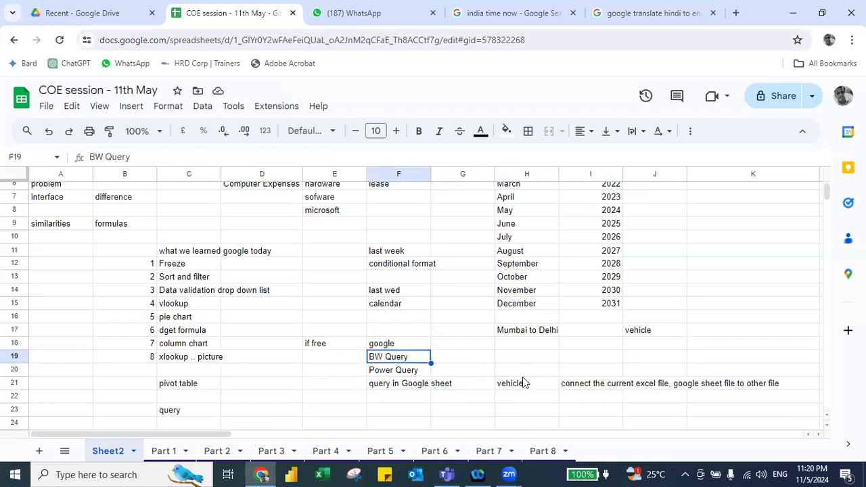
key("Right")
key("Right")
type("SAP")
key("Return")
key("Up")
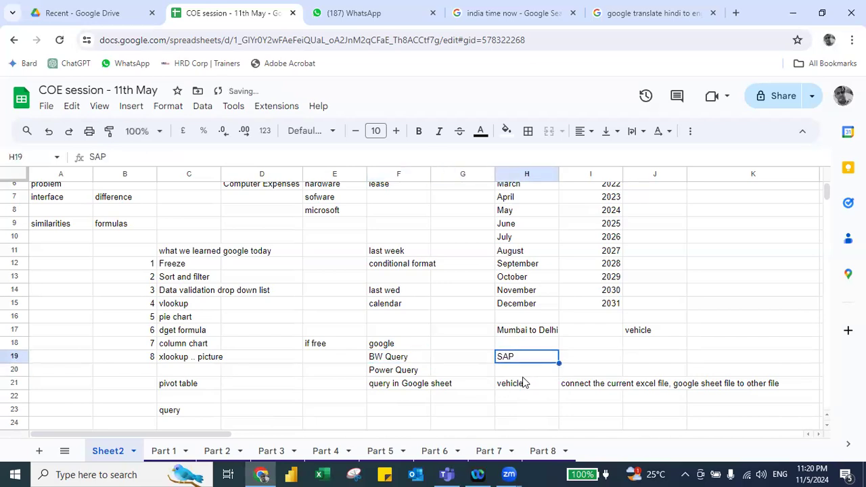
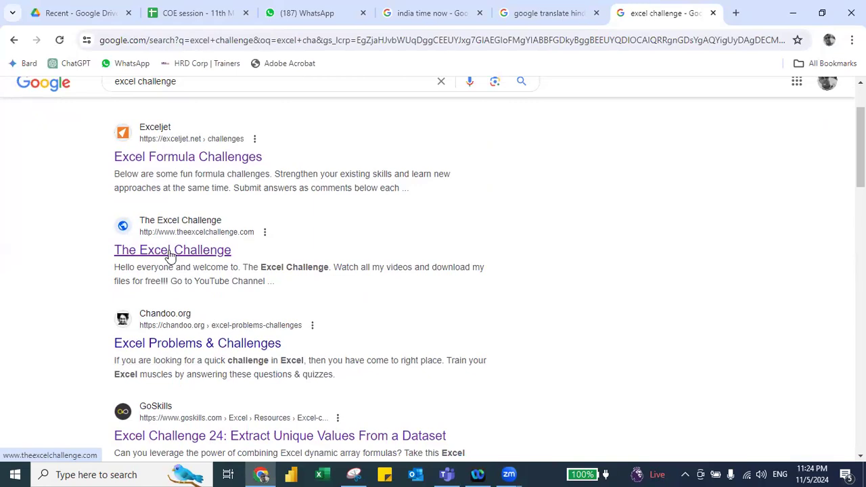
Open Exceljet's "Excel Formula Challenges" page from the search results for "excel challenge".
scroll(219, 177, "up", 2)
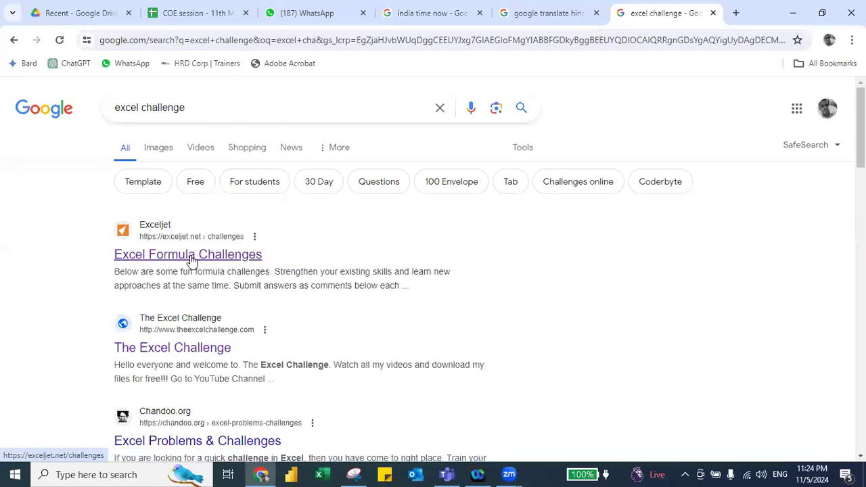
left_click(226, 258)
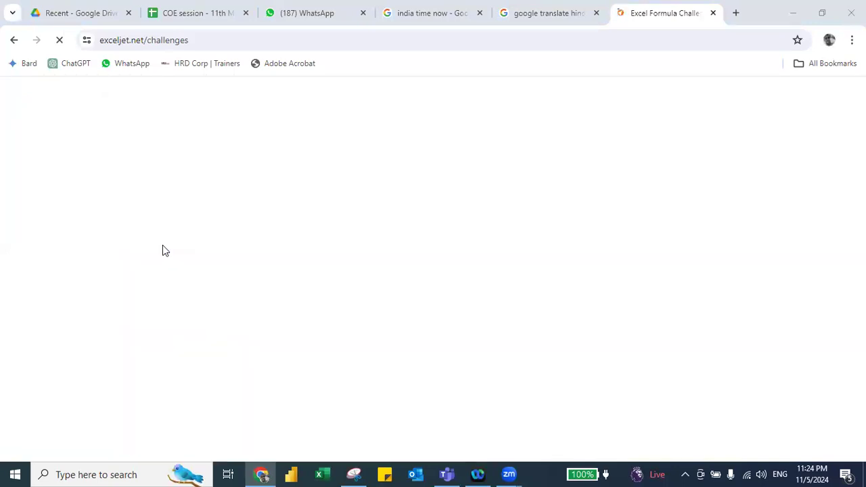
Switch to Excel and open the recent workbook "File 3 - Exam before Lunch".
left_click(322, 475)
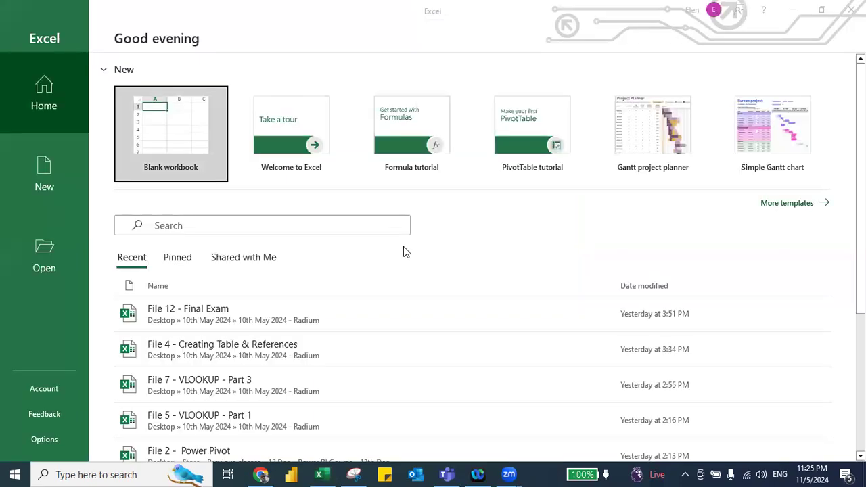
scroll(187, 310, "down", 1)
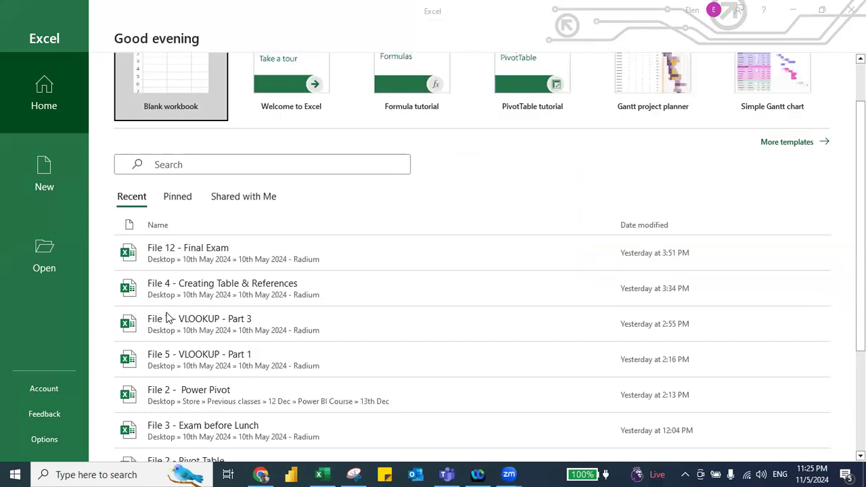
scroll(169, 317, "down", 1)
left_click(169, 370)
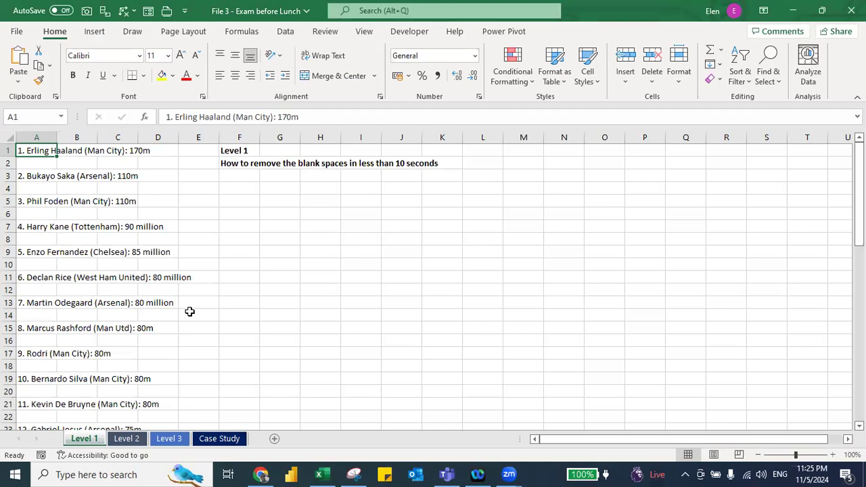
On the Level 1 sheet, enter the note "smart work" in F4, below the question about removing blank spaces.
key("Right")
key("Right")
key("Right")
key("Right")
key("Right")
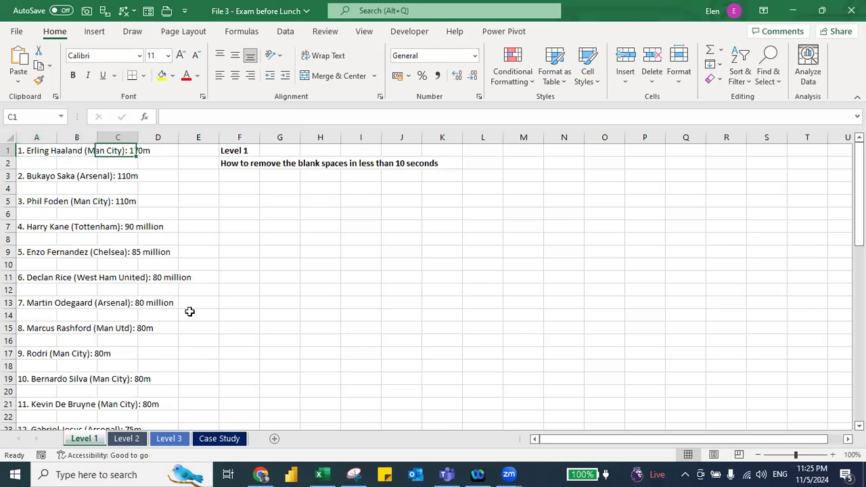
key("Down")
key("Down")
key("Down")
type("smart work")
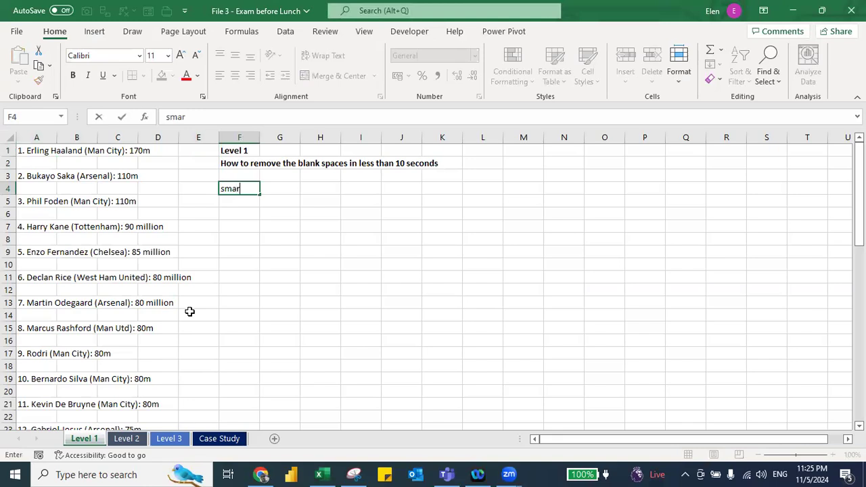
key("Return")
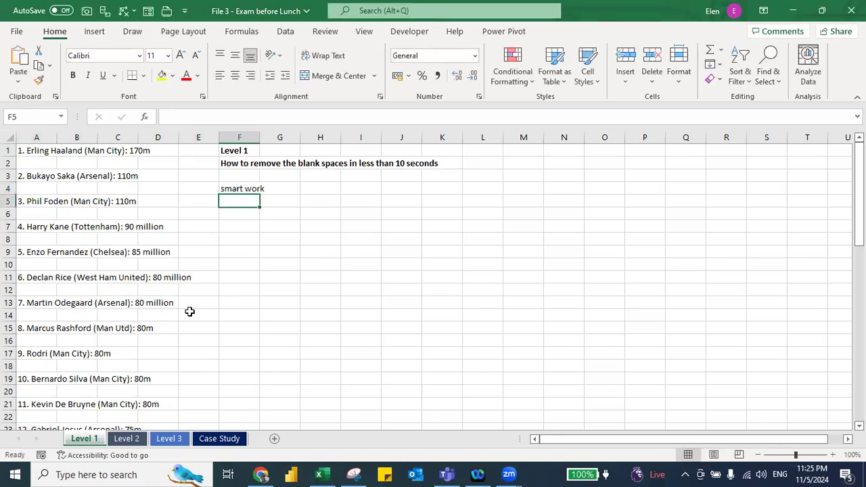
key("Up")
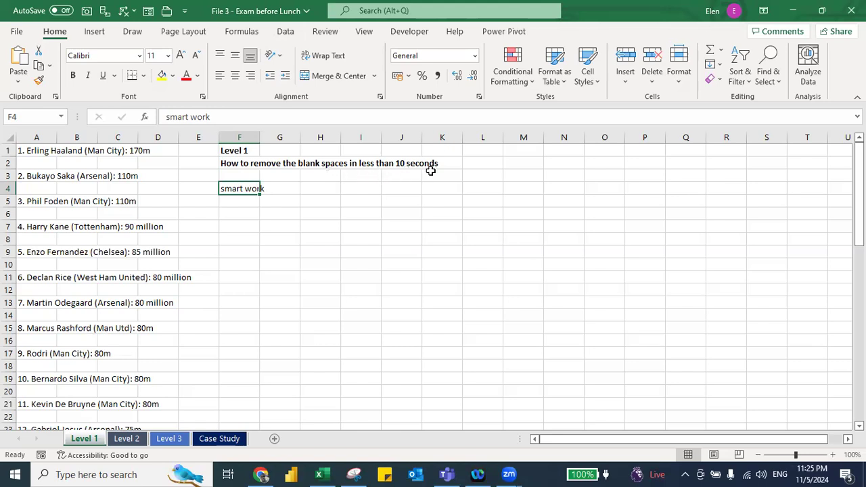
Delete the row below each of the first three players individually on the Level 1 sheet.
left_click(10, 164)
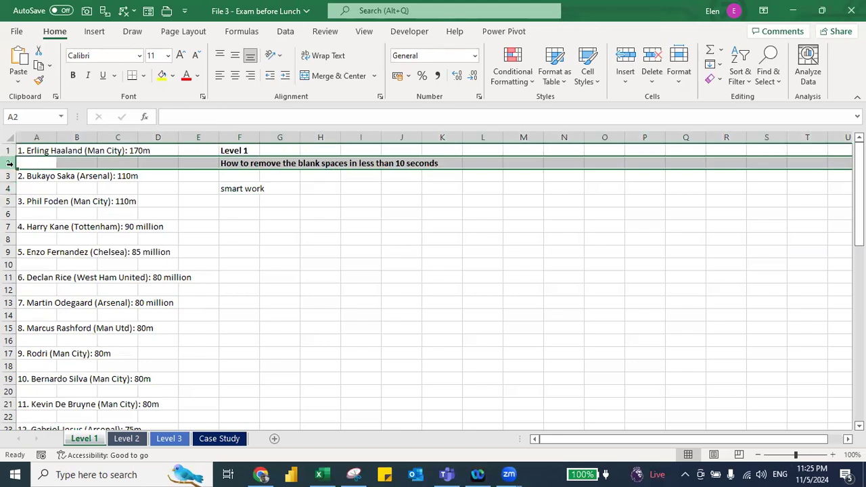
right_click(10, 164)
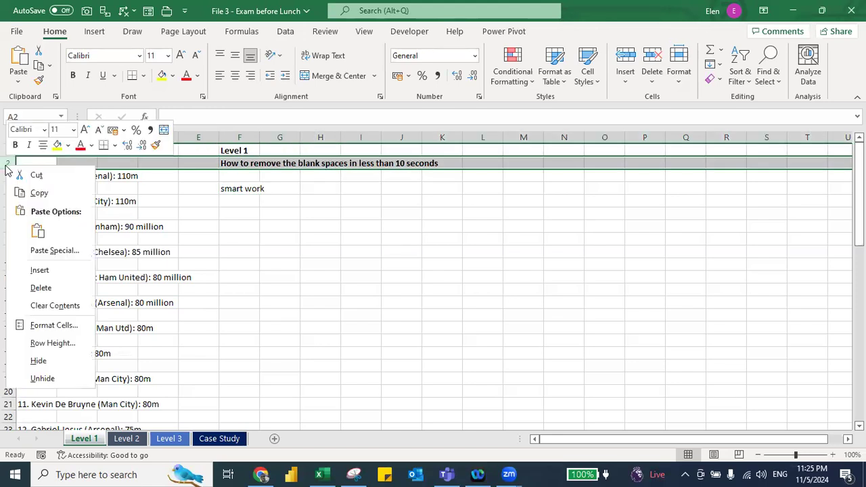
left_click(41, 288)
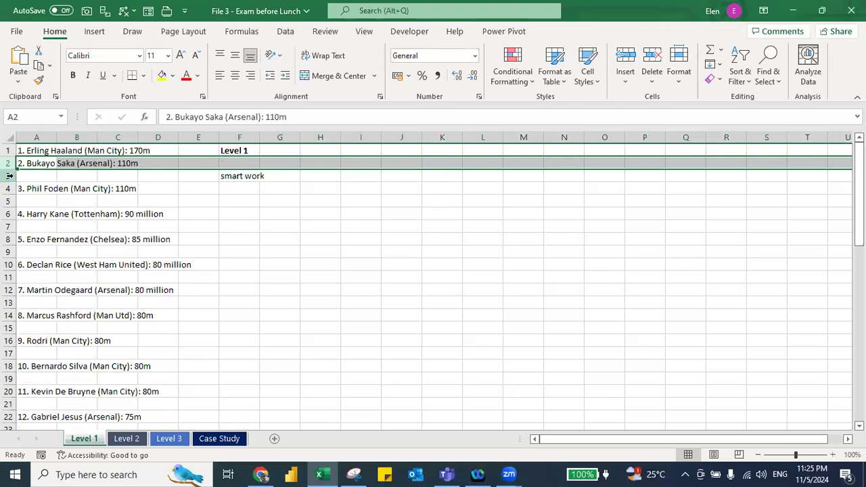
left_click(9, 176)
right_click(9, 176)
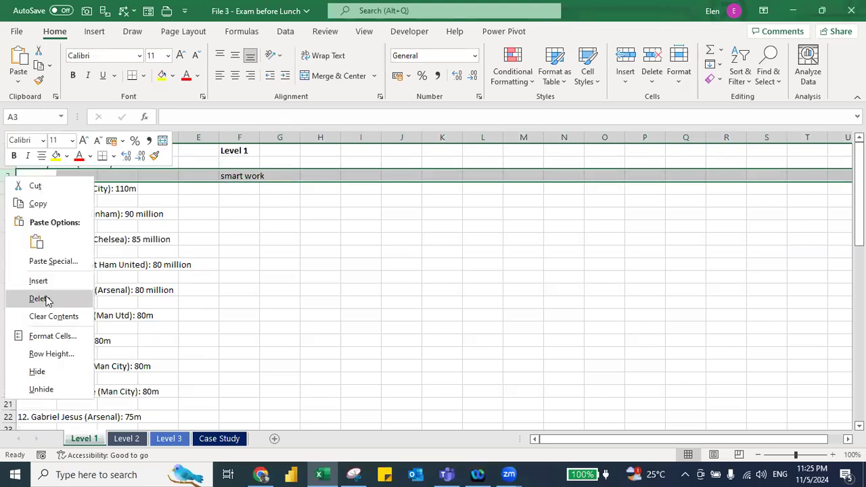
left_click(41, 298)
left_click(6, 189)
right_click(4, 191)
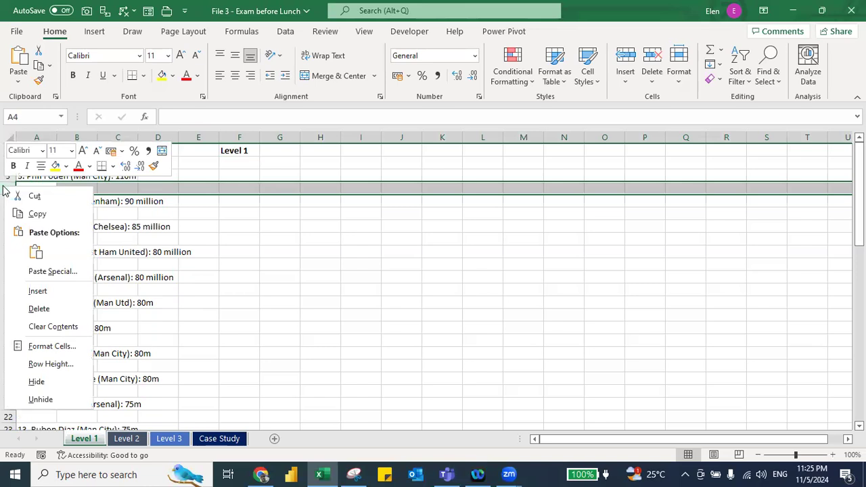
left_click(31, 305)
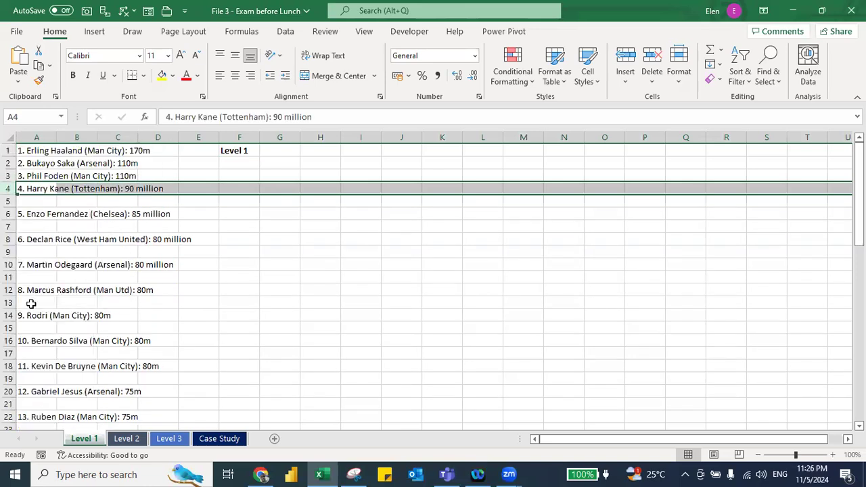
Undo the three individual row deletions on the Level 1 sheet.
key("ctrl+z")
key("ctrl+z")
key("ctrl+z")
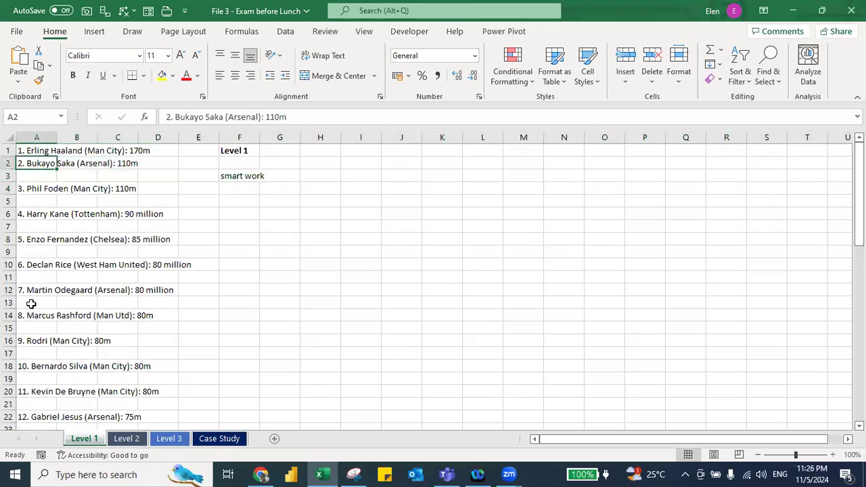
key("ctrl+z")
key("ctrl+z")
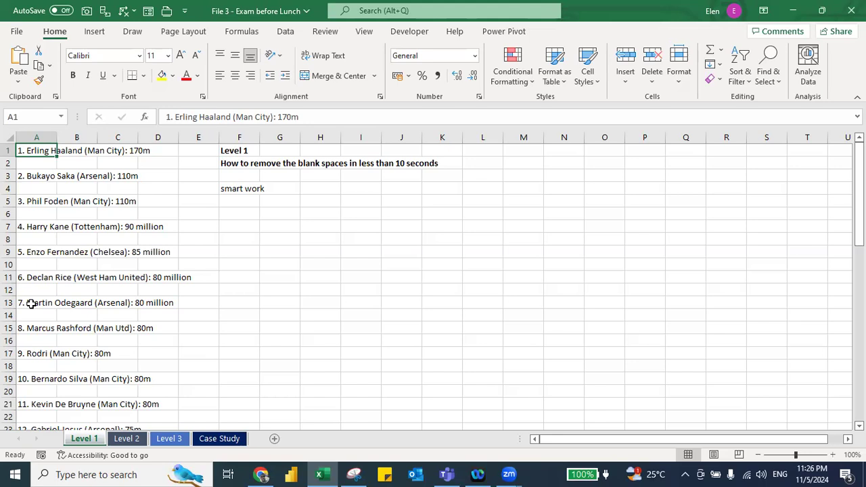
Select all blanks in column A of the player list with Go To Special and delete them, shifting cells up.
key("ctrl+space")
key("ctrl+g")
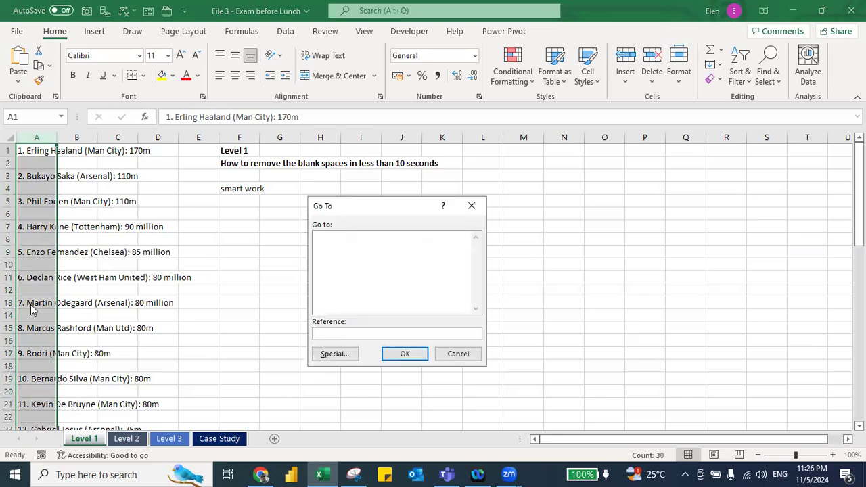
key("Tab")
key("Return")
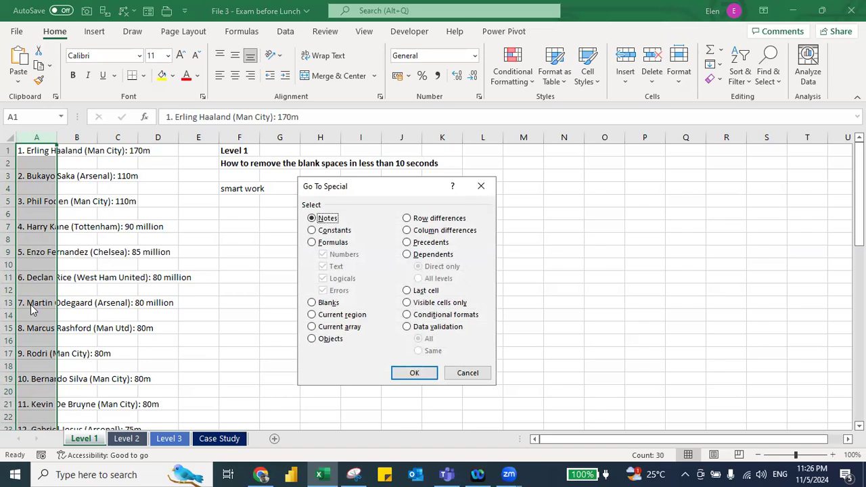
key("k")
key("Return")
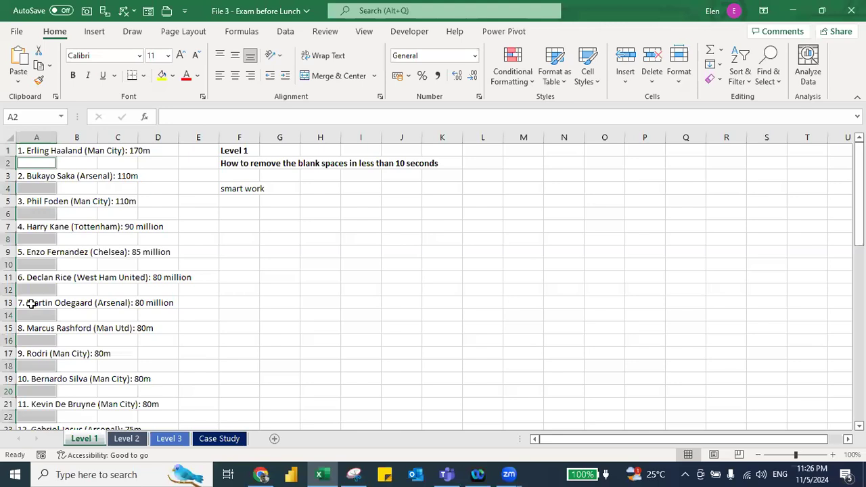
key("ctrl+minus")
key("u")
key("Return")
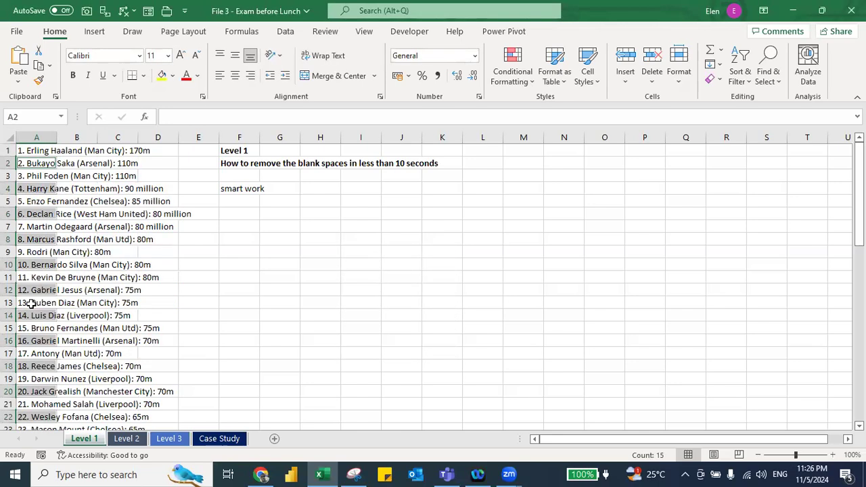
key("ctrl+Home")
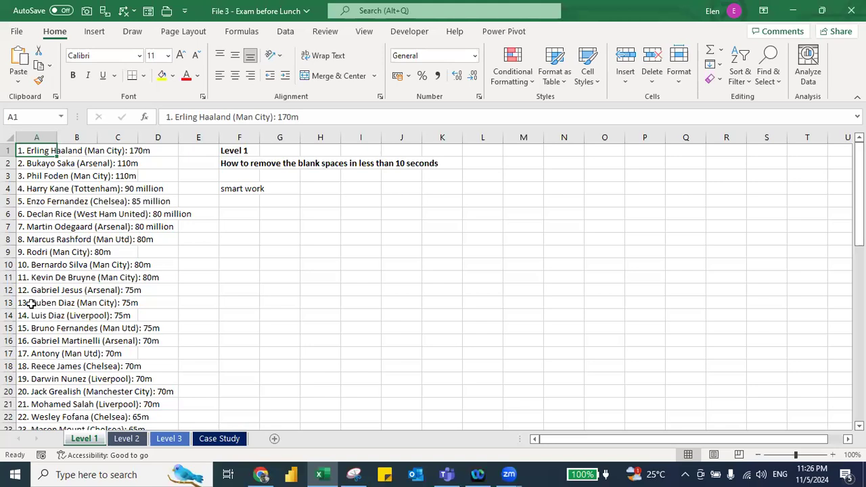
Go to the first division entry in A2 on the Level 2 sheet.
key("ctrl+Page_Down")
key("ctrl+Home")
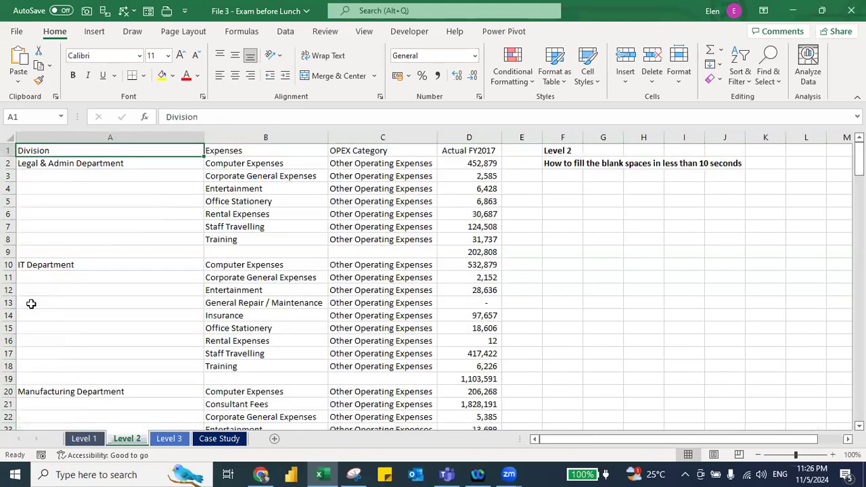
key("Down")
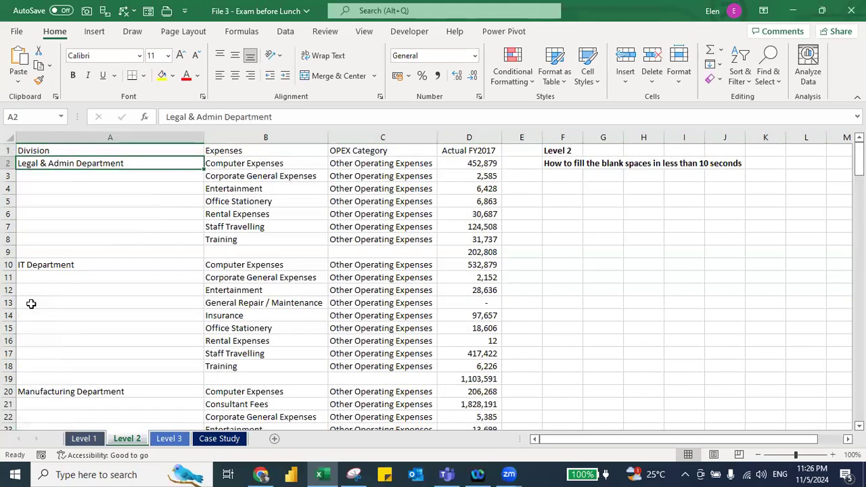
Copy "Legal & Admin Department" into the blank Division cells down to A9.
key("ctrl+c")
key("ctrl+shift+Down")
key("shift+Up")
key("ctrl+v")
key("ctrl+Down")
key("Down")
Copy "IT Department" from A10 into the blank Division cells down to A19.
key("ctrl+c")
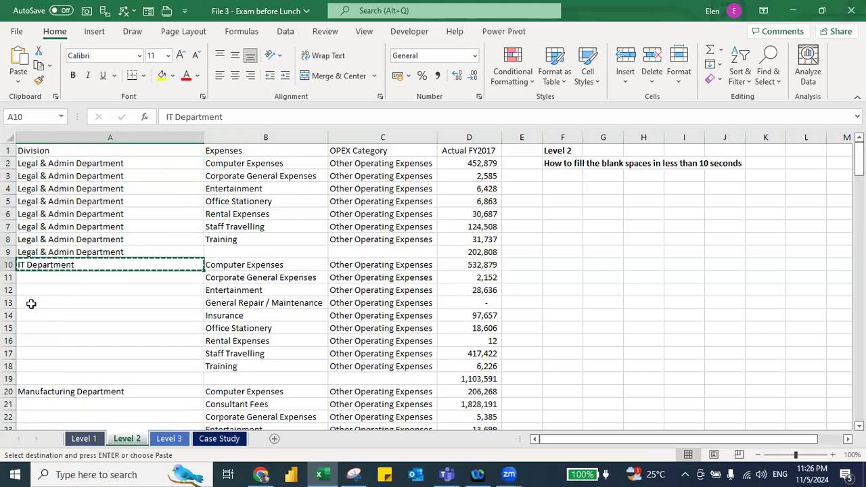
key("ctrl+shift+Down")
key("shift+Up")
key("ctrl+v")
key("ctrl+Down")
Copy "Manufacturing Department" from A20 into the blank Division cells down to A29.
key("ctrl+c")
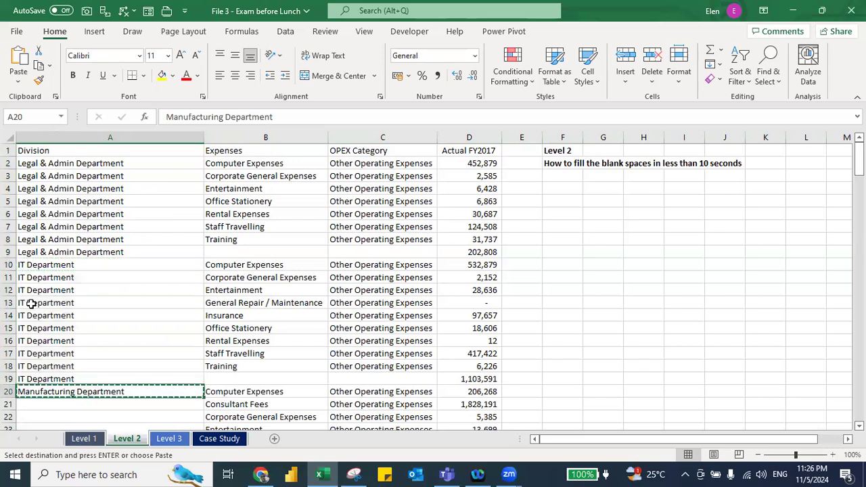
key("ctrl+shift+Down")
key("shift+Up")
key("ctrl+v")
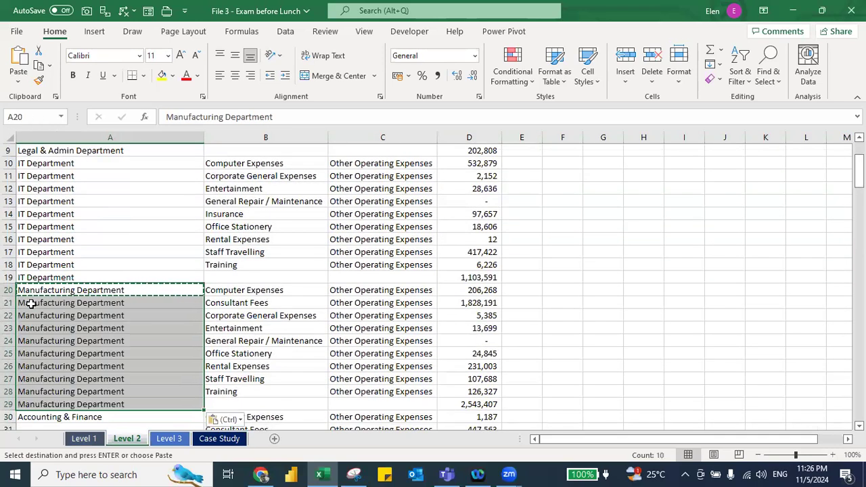
Undo the three manual department fills in the Division column.
key("Up")
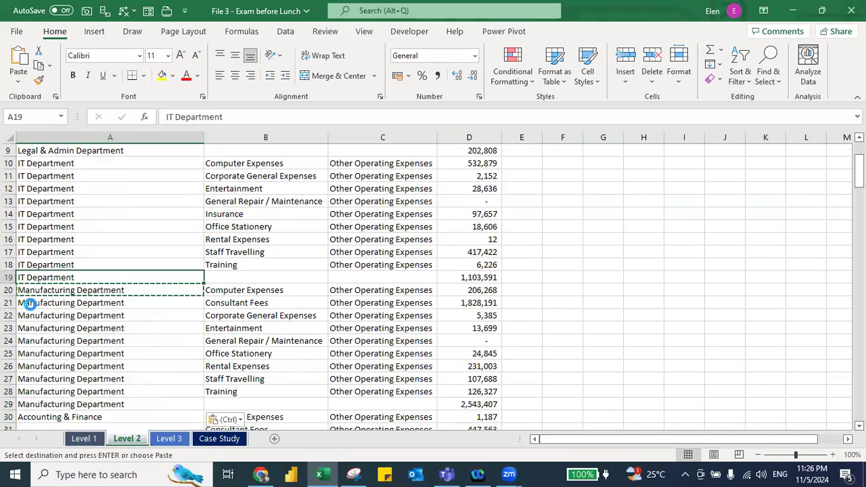
key("ctrl+z")
key("Up")
key("ctrl+z")
key("ctrl+z")
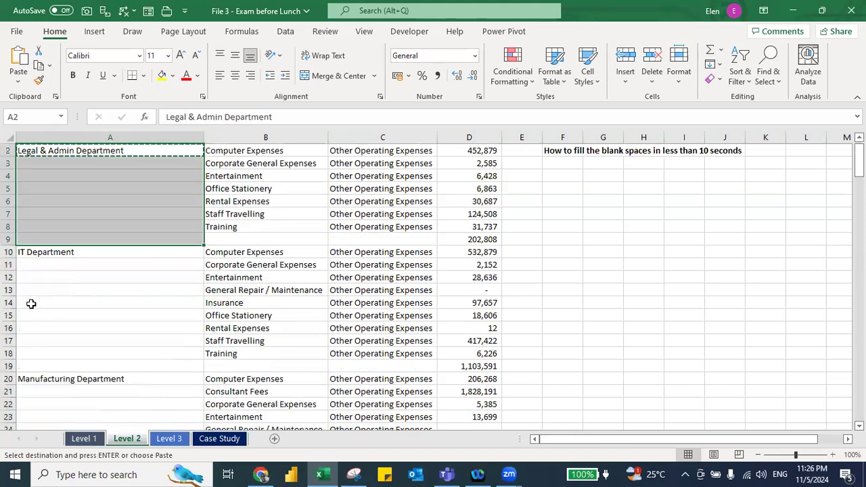
key("Up")
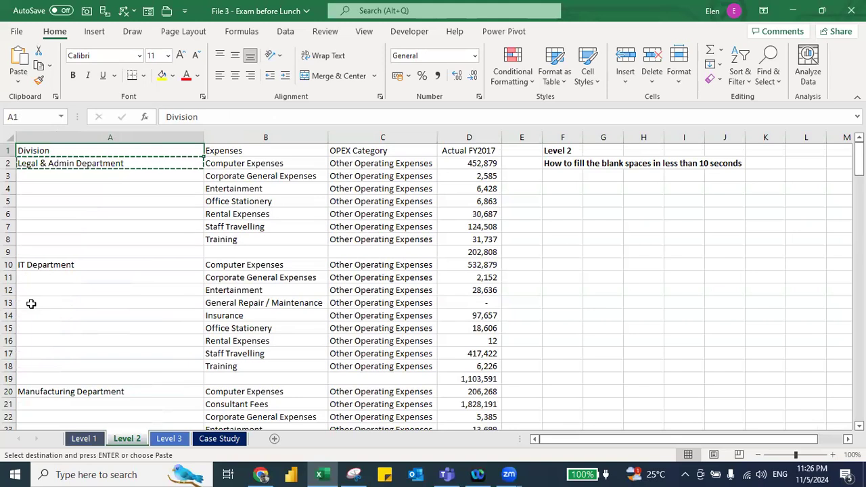
Select all blanks in the Division column with Go To Special and fill them with a formula referencing the cell above.
key("ctrl+space")
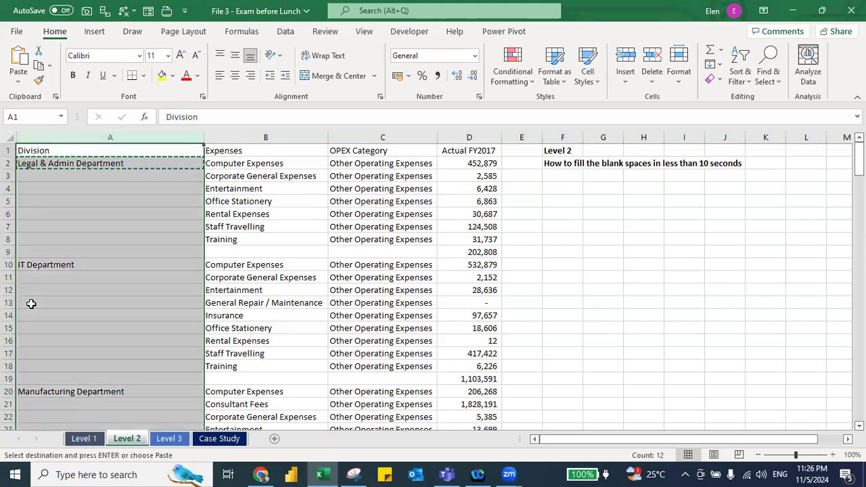
key("ctrl+g")
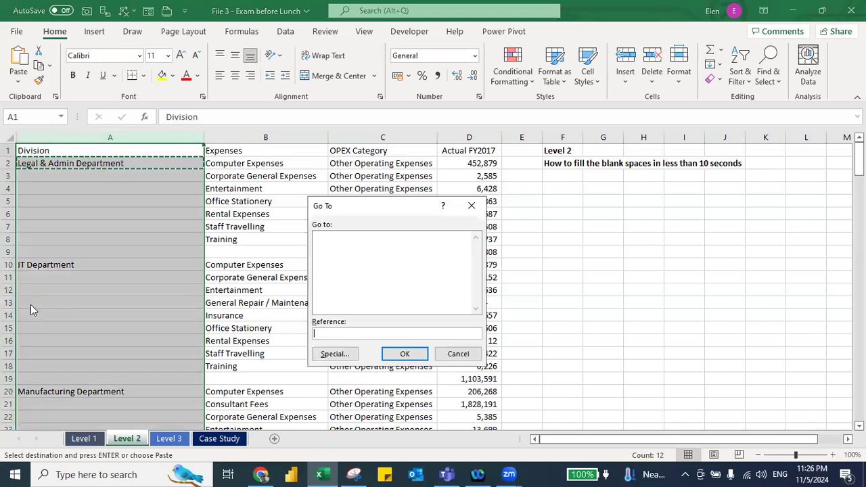
key("alt+s")
key("alt+k")
key("Return")
type("=")
key("Up")
key("ctrl+Return")
key("Up")
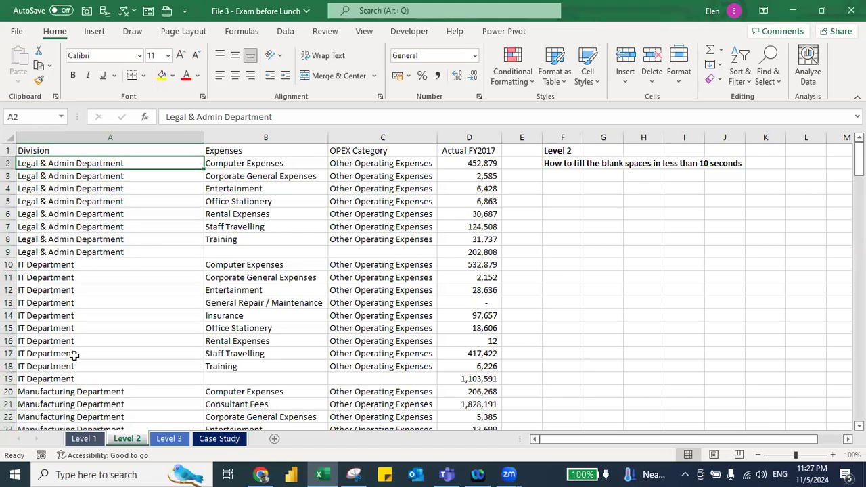
Switch to the Level 3 sheet.
left_click(169, 439)
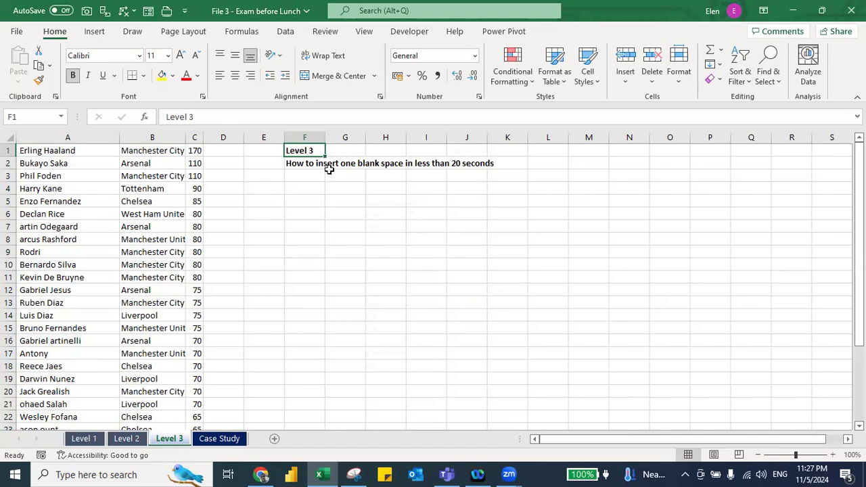
Insert blank rows individually at rows 2, 4 and 5 of the Level 3 player list.
left_click(8, 163)
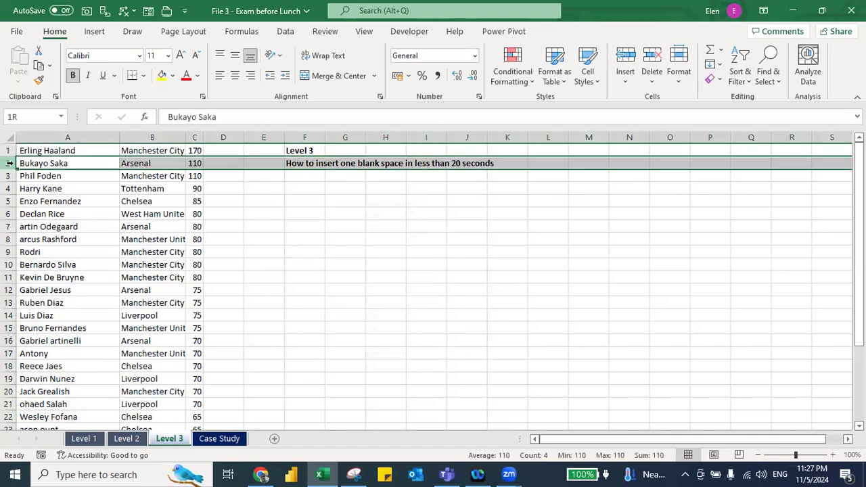
right_click(8, 163)
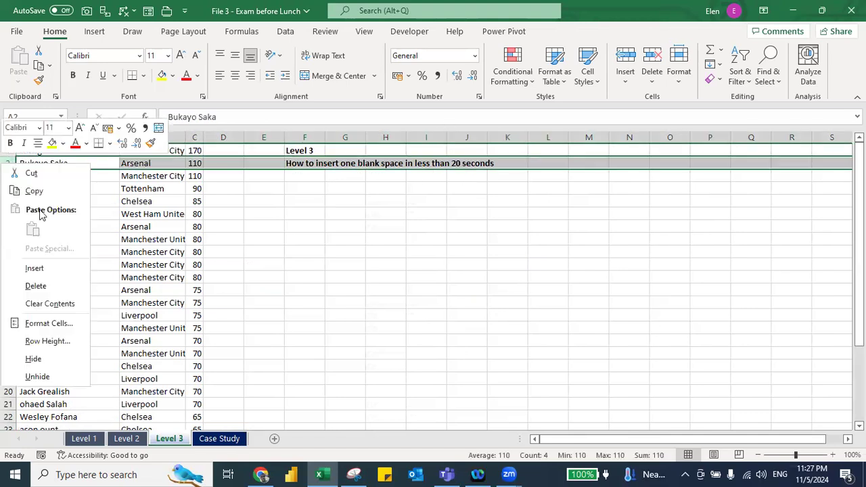
left_click(34, 269)
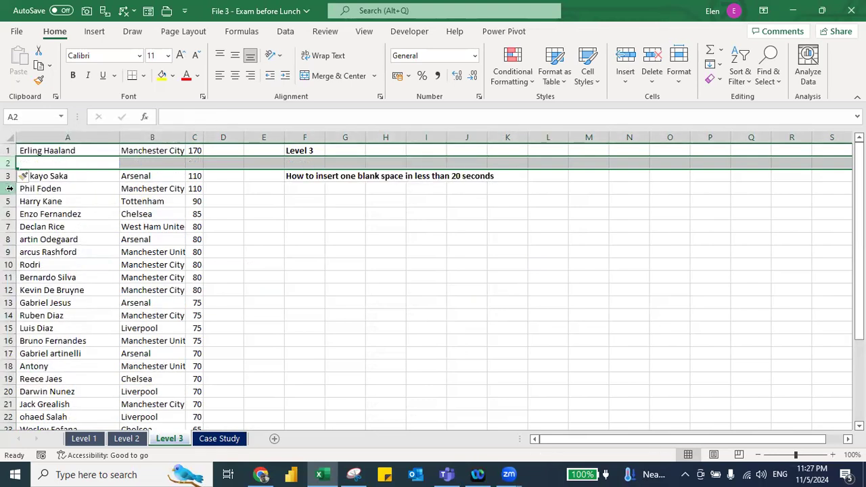
left_click(8, 189)
right_click(10, 188)
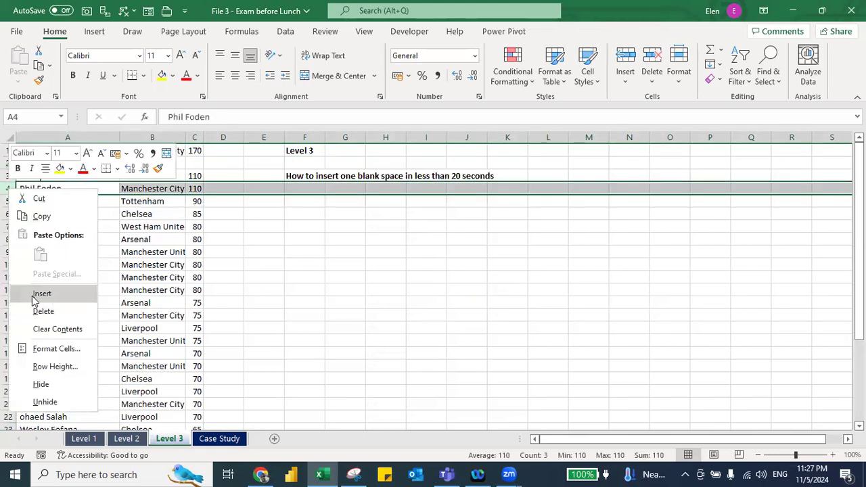
double_click(32, 299)
left_click(8, 201)
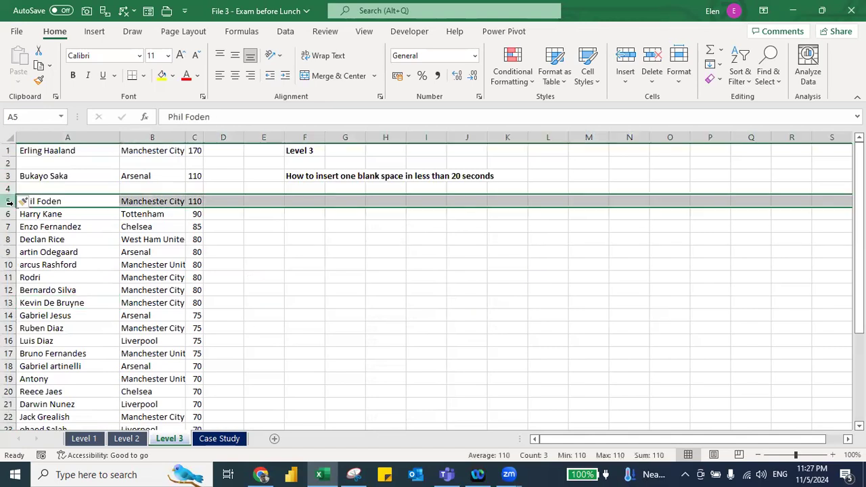
right_click(8, 202)
left_click(41, 309)
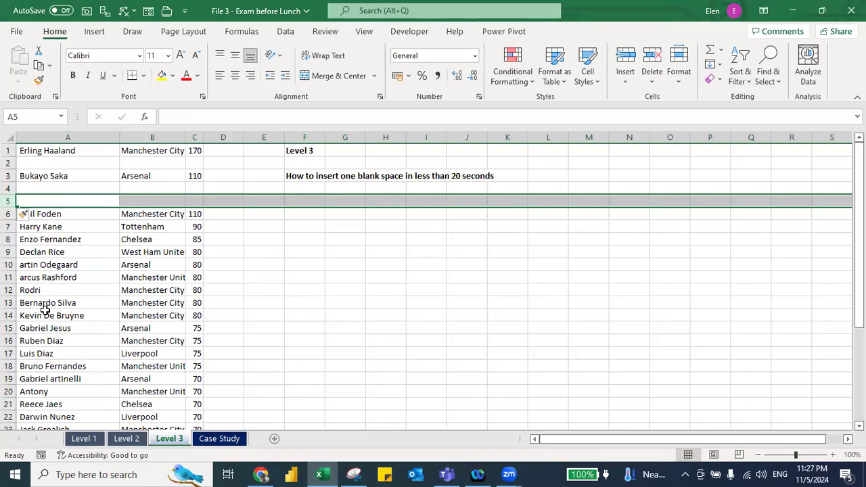
Delete the three inserted blank rows from the Level 3 player list.
key("ctrl+minus")
key("Up")
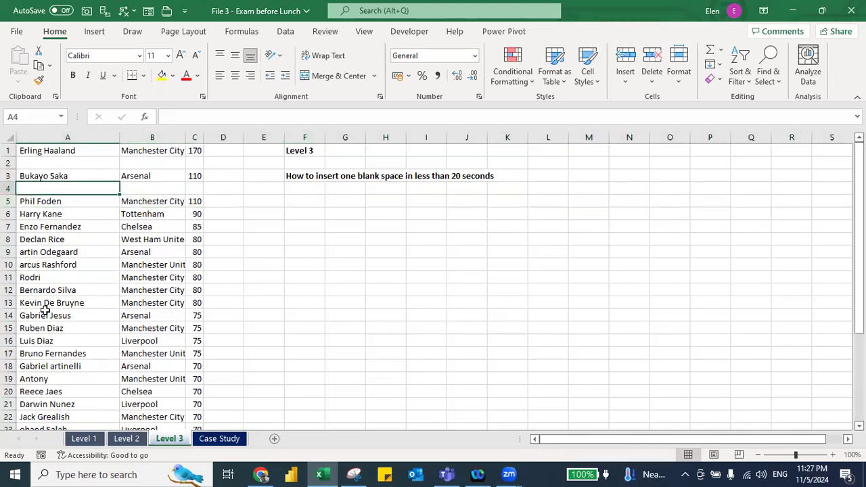
key("shift+space")
key("ctrl+minus")
key("Up")
key("Up")
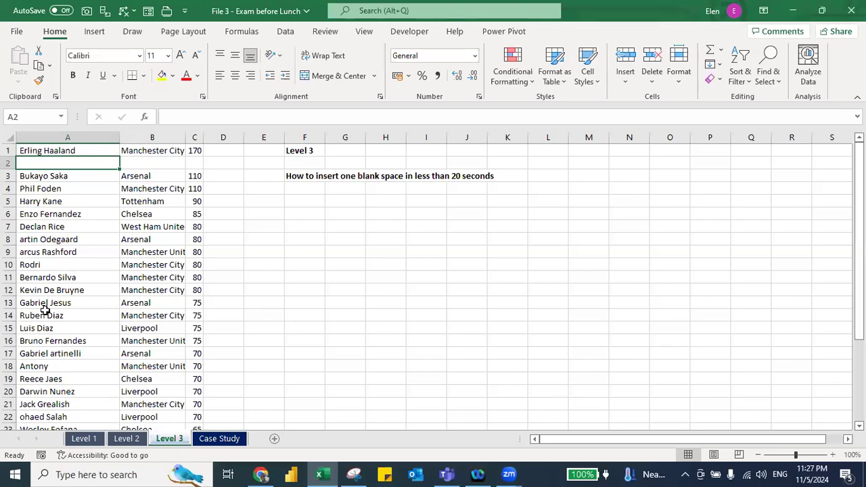
key("shift+space")
key("ctrl+minus")
key("Up")
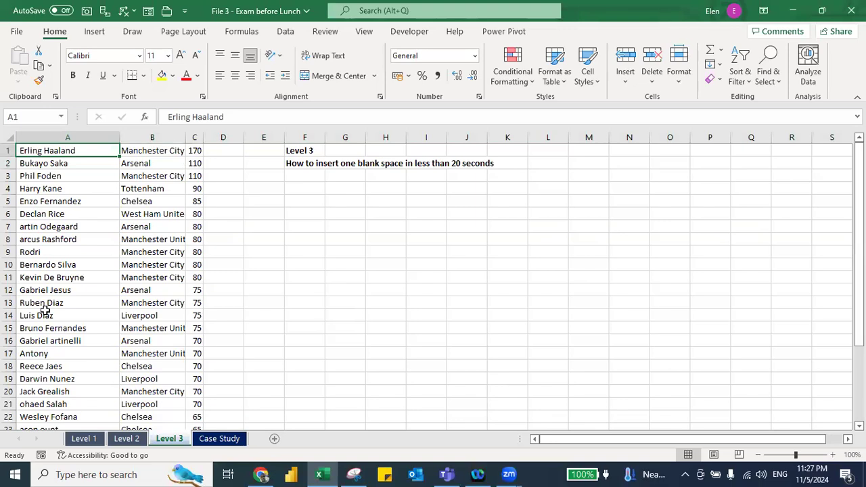
key("Down")
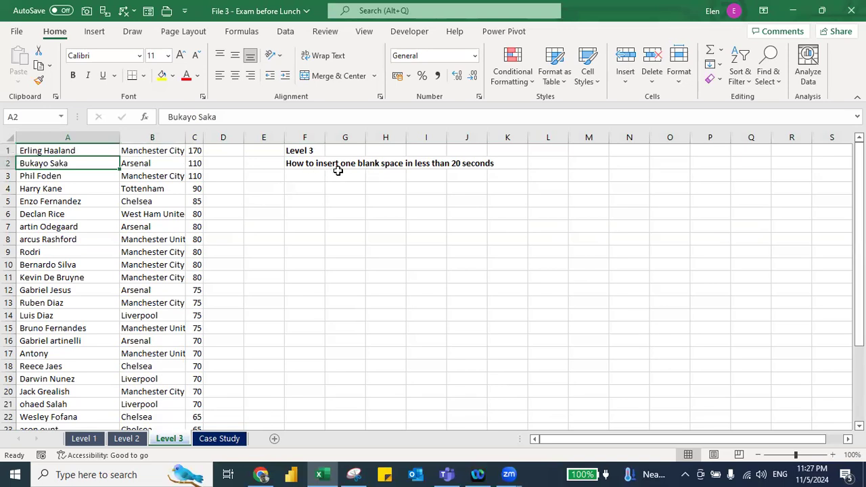
Insert blank rows individually at rows 2, 4 and 6 of the player list.
key("shift+space")
key("ctrl+shift+equal")
key("Down")
key("Down")
key("shift+space")
key("ctrl+shift+equal")
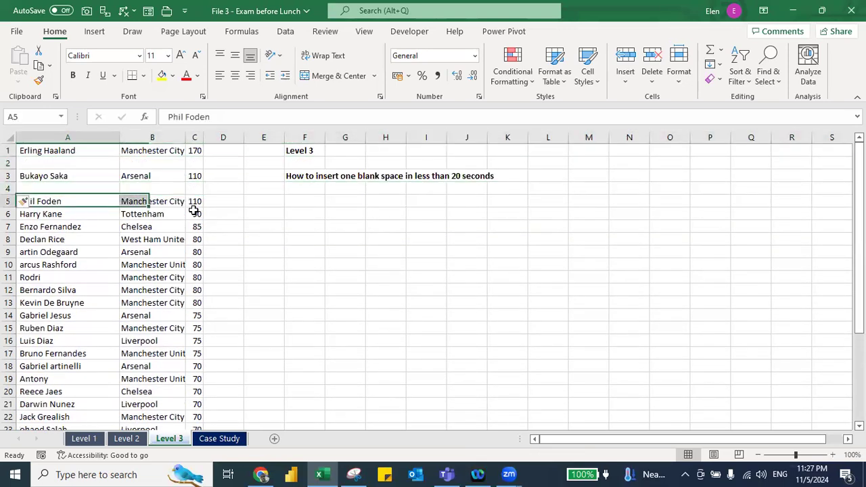
key("Down")
key("Down")
key("shift+space")
key("ctrl+shift+equal")
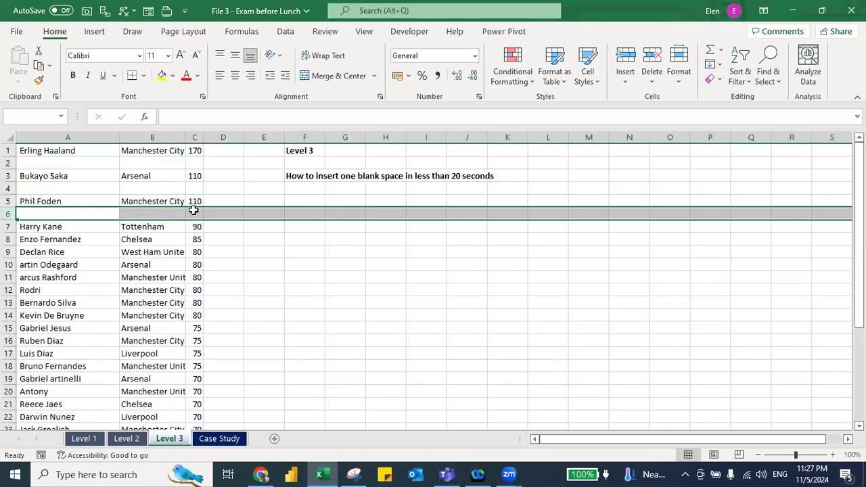
Delete the blank rows 6, 4 and 2 from the player list.
key("ctrl+minus")
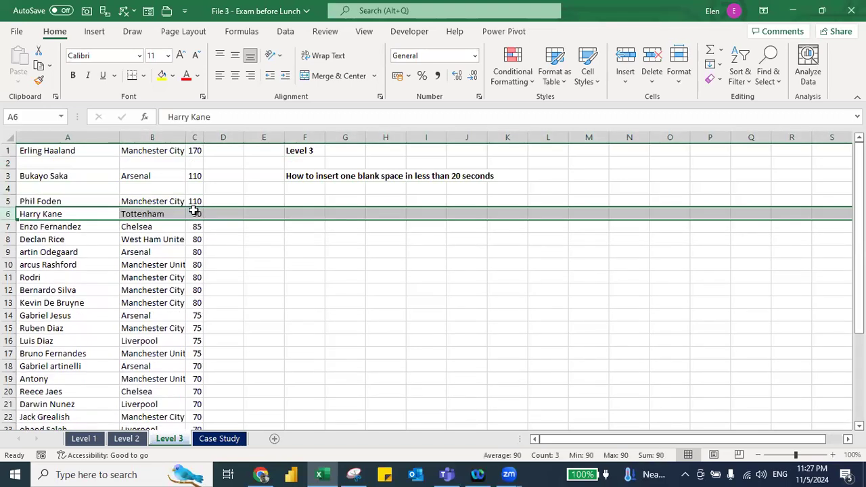
key("Up")
key("Up")
key("shift+space")
key("ctrl+minus")
key("Up")
key("Up")
key("shift+space")
key("ctrl+minus")
key("Up")
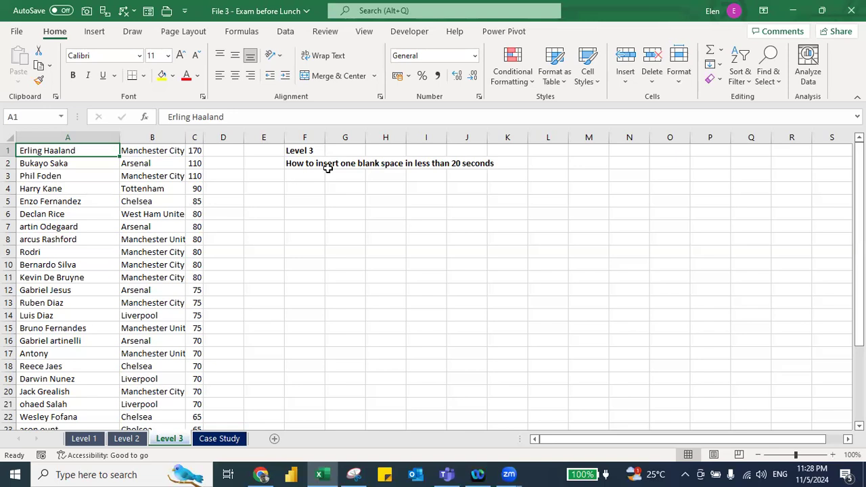
Write instruction 1 in F4:G4 as "ctrl to g to a1", with the number in its own cell.
left_click(297, 186)
type("1.")
key("Return")
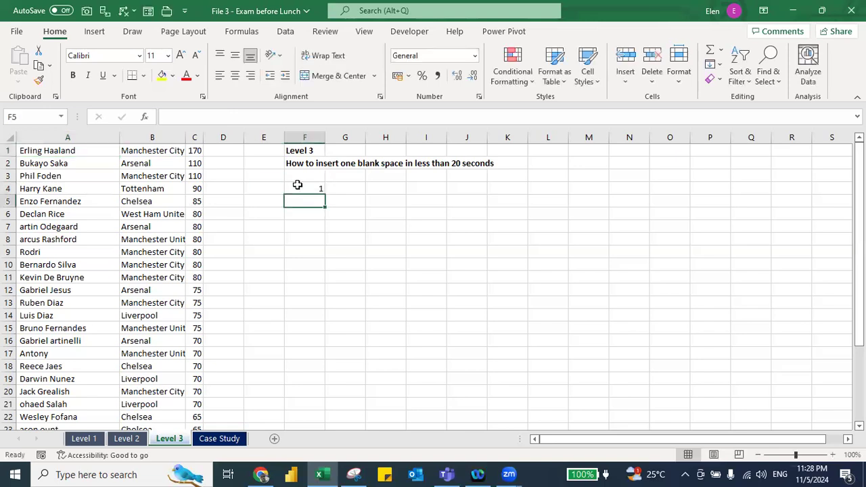
key("Up")
key("Right")
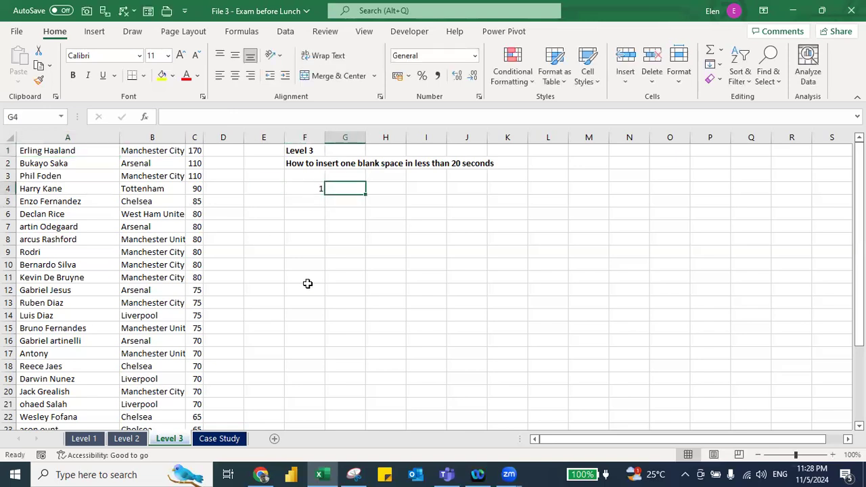
type("ctrl to")
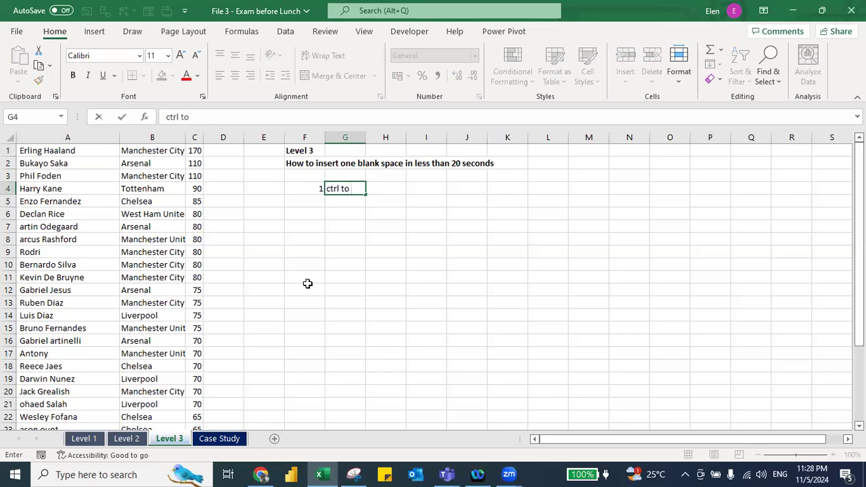
type(" g to a")
key("Return")
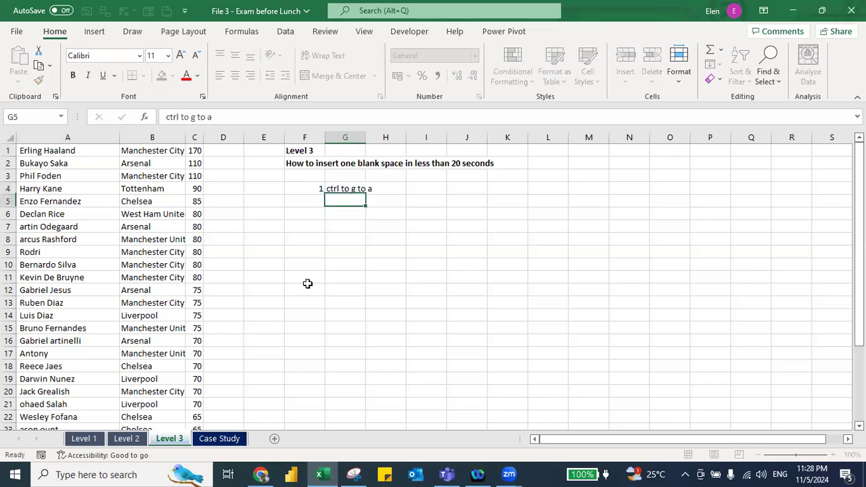
key("Up")
key("F2")
type("1")
key("Return")
Add instruction 2 in F5:G5 with the text "ctrl spacebar".
key("Left")
type("2")
key("Return")
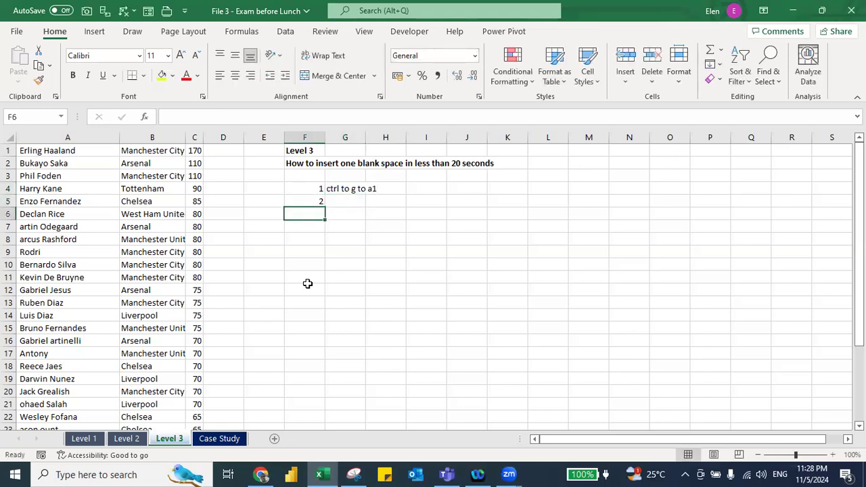
key("Up")
key("Right")
type("ctrl spaceba")
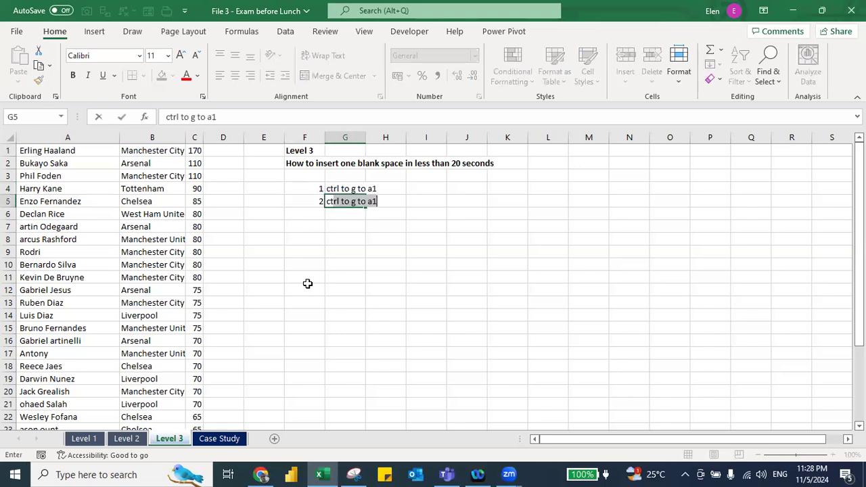
type("r")
key("Return")
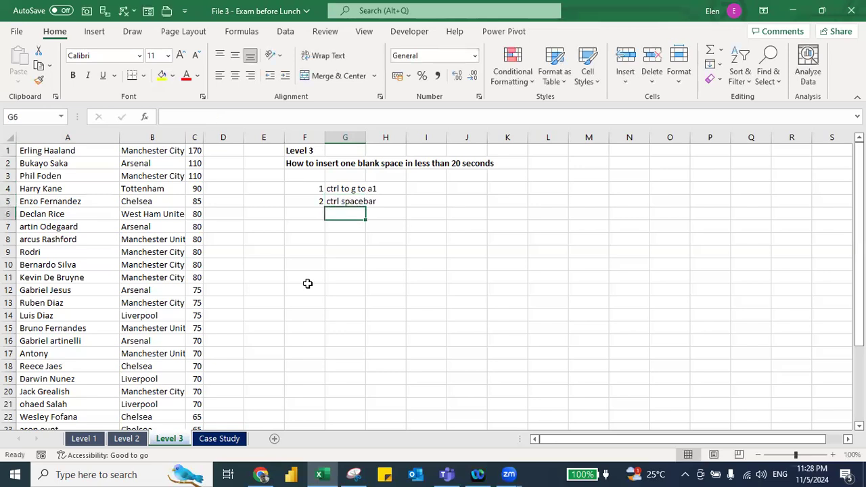
Add instruction 3 in F6:G6 with the text "ctrl shift =".
key("Left")
type("3")
key("Tab")
type("ctrl shif")
type("t -")
key("Return")
key("Up")
key("F2")
key("BackSpace")
type("=")
key("Return")
Add instruction 4 in F7:G7 with the text "fill 1 and 2".
key("Left")
type("4")
key("Tab")
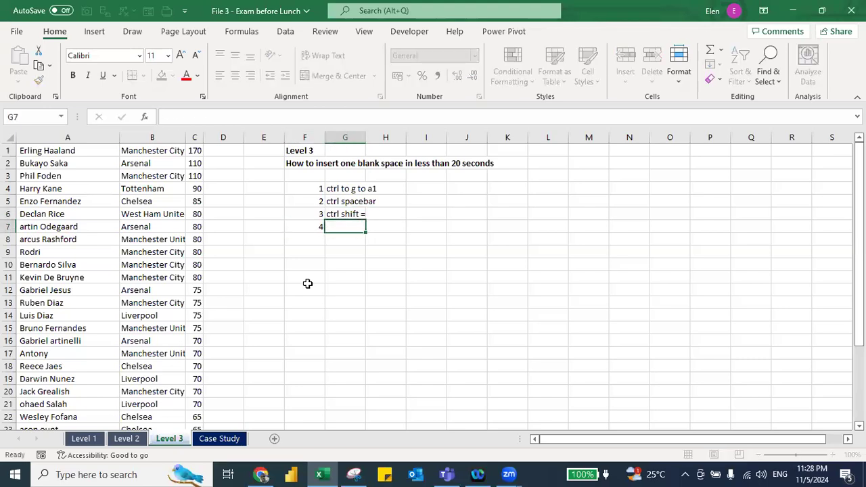
type("1")
key("BackSpace")
type("fill 1 and 2")
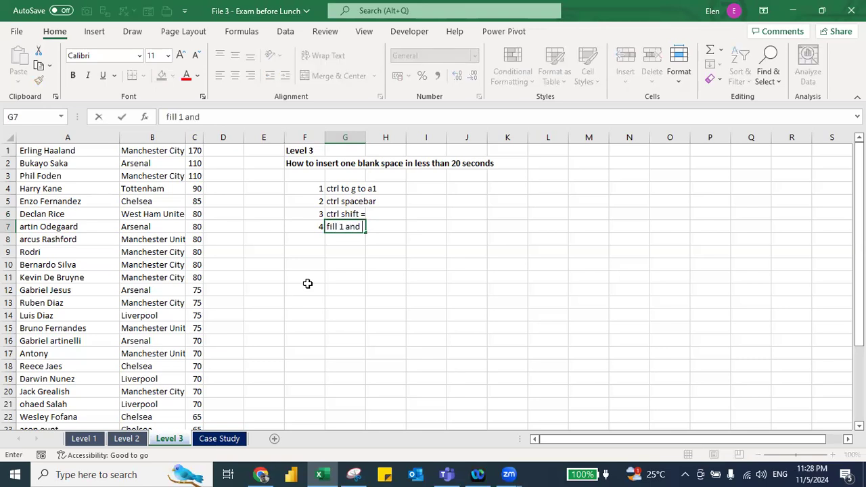
key("Return")
Add instruction 5 in F8:G8 with the text "highlight and double click".
key("Left")
type("5")
key("Tab")
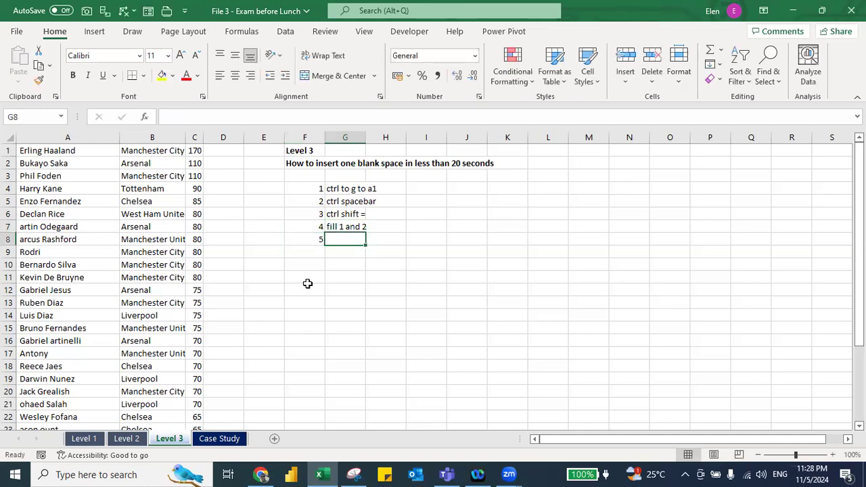
type("highlight and double ")
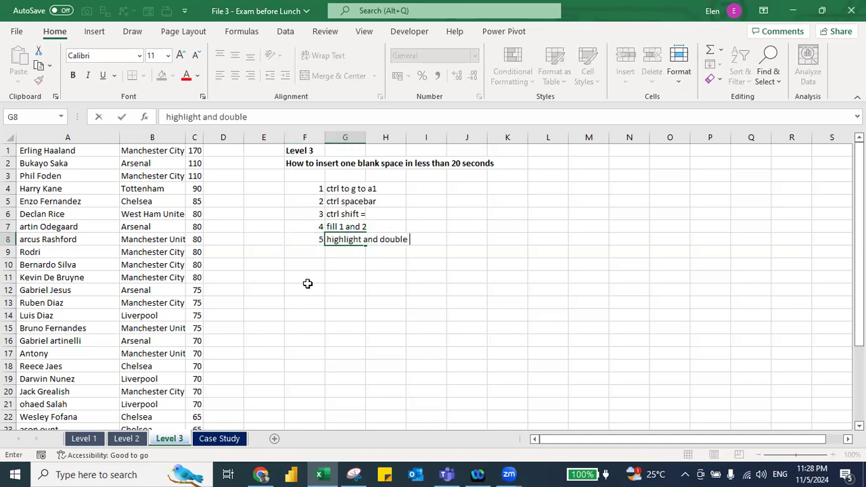
type("click")
key("Return")
Add instruction 6 in F9:G9 with the text "copy the numbers and paste downwards".
type("6")
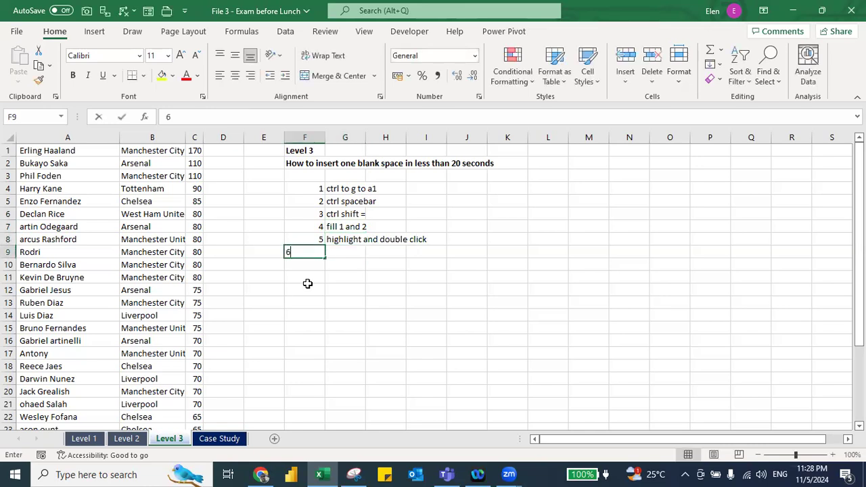
key("Tab")
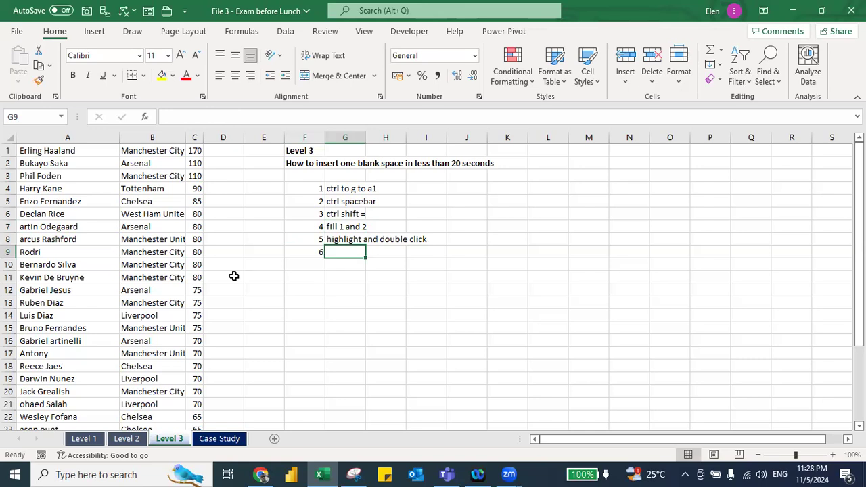
type("copu")
type(" the numbe")
type("rs and")
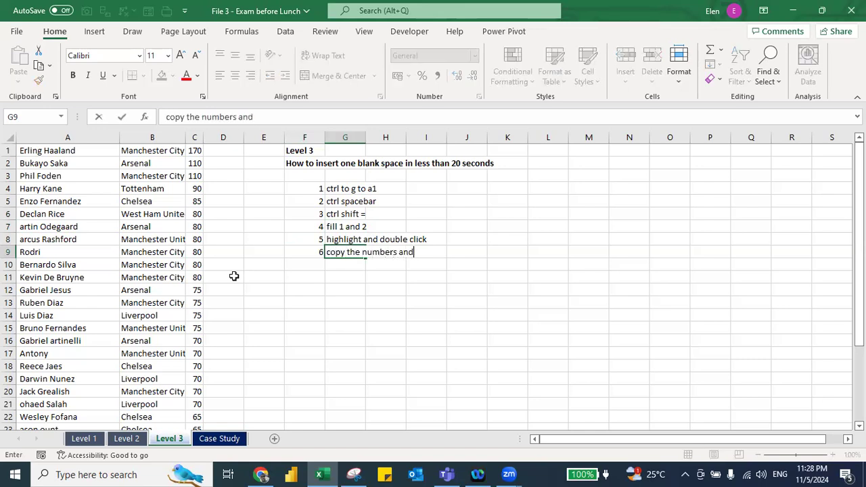
type(" paste downwards")
key("Return")
Add instruction 7 in F10:G10 with the text "select any number > right click > sort > small to large".
key("Left")
type("7")
key("Tab")
type("right")
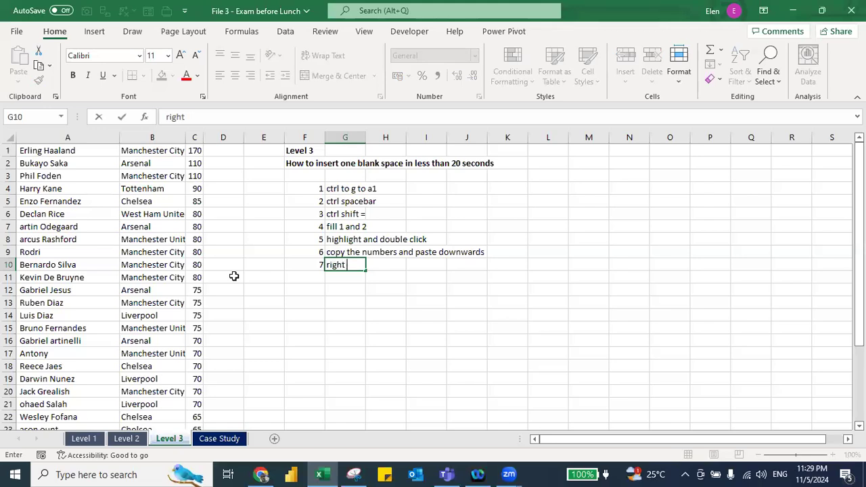
key("BackSpace")
key("BackSpace")
key("BackSpace")
type("select any numbe")
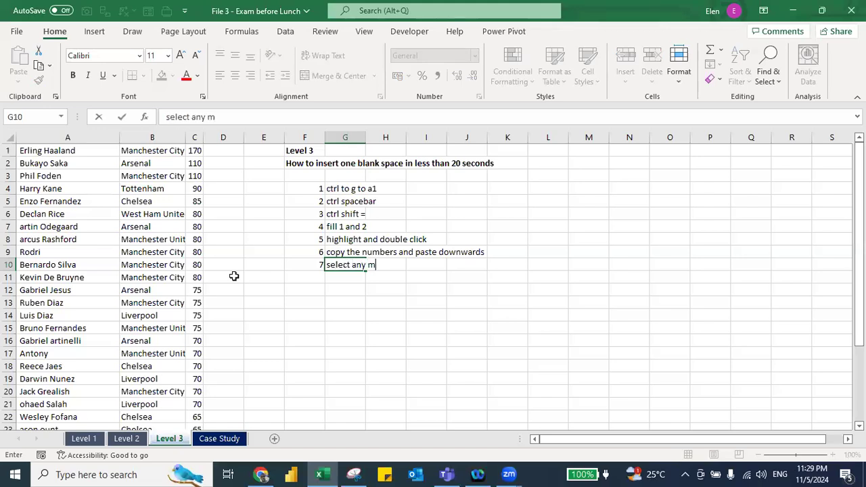
type("r > right click > sort > small to large")
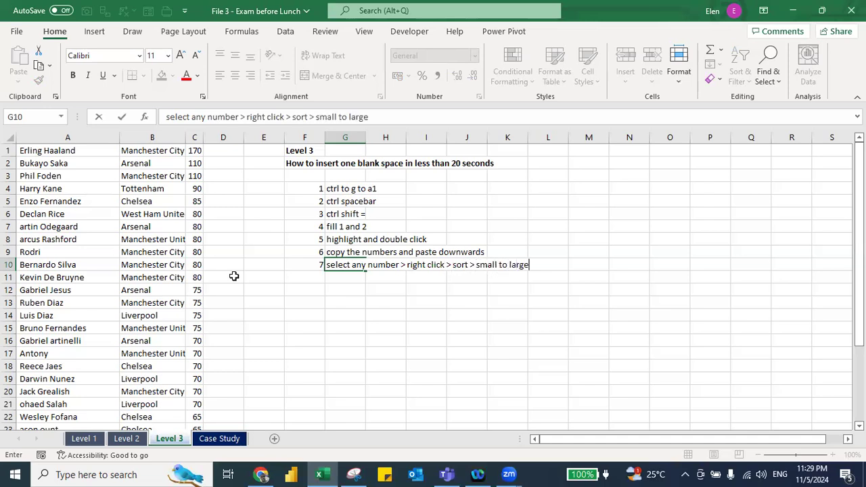
key("Return")
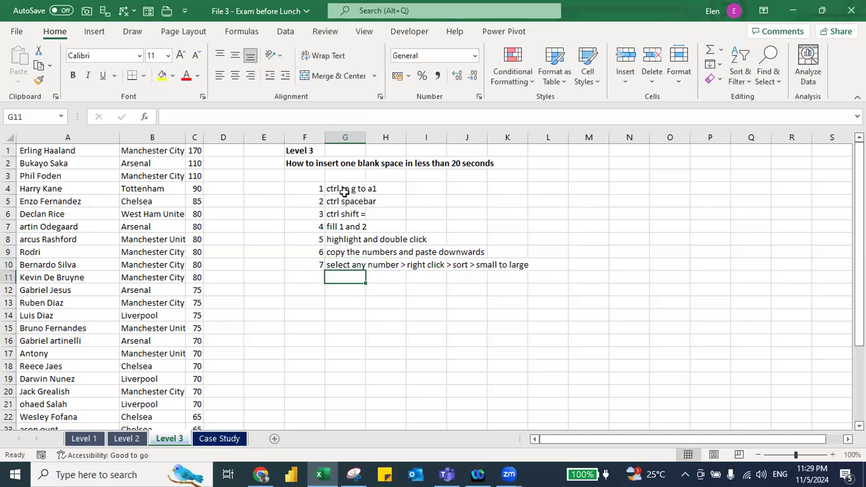
Go to cell A1 and insert an empty column before the player names.
key("ctrl+g")
type("a1")
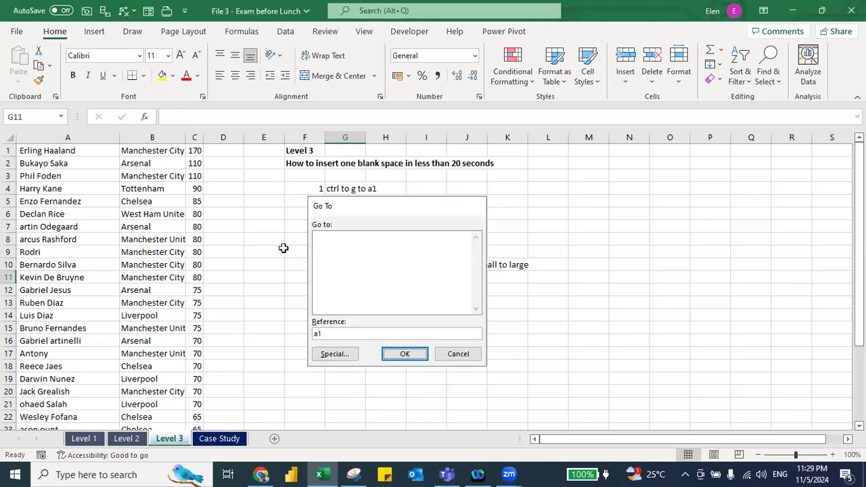
key("Return")
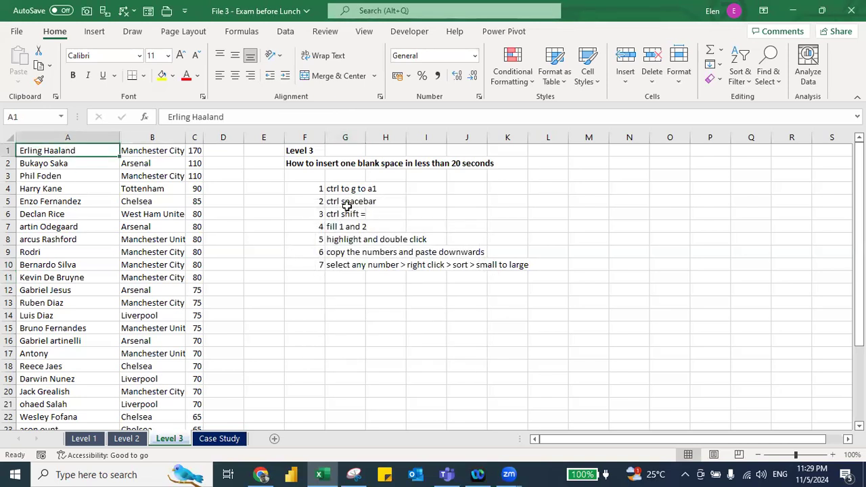
left_click(72, 133)
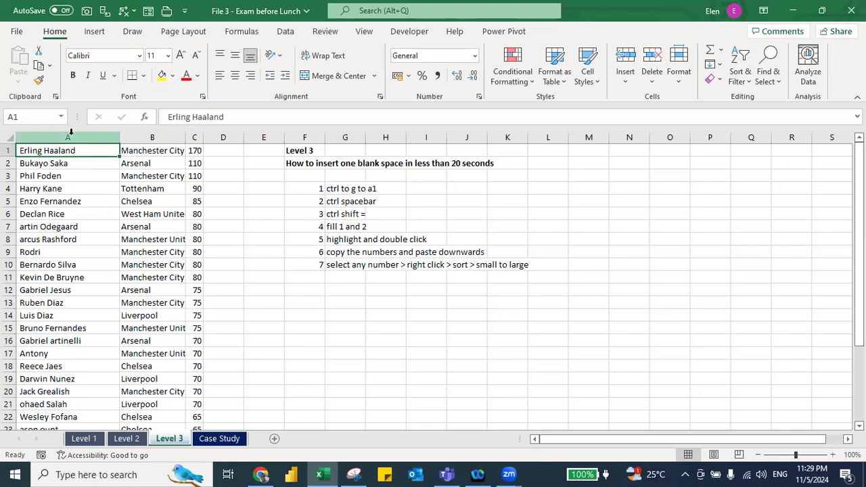
key("ctrl+space")
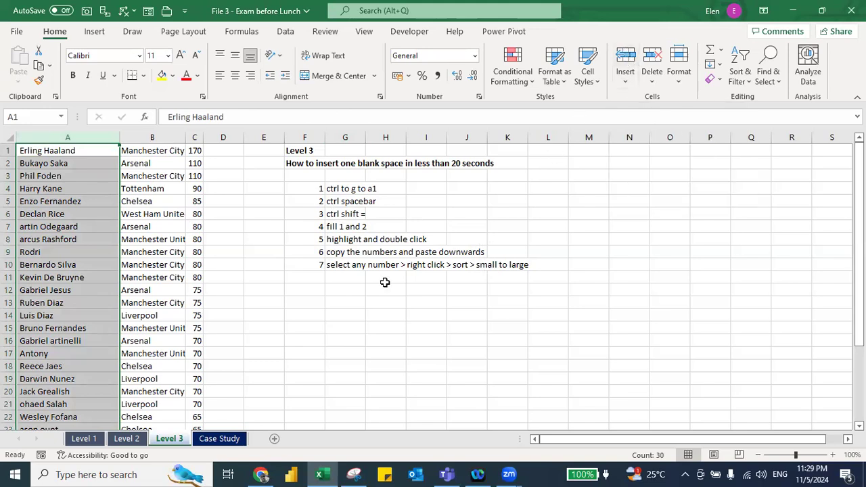
key("ctrl+shift+equal")
Enter 1 and 2 in A1:A2 and fill the number series down alongside the whole player list.
type("1")
key("Return")
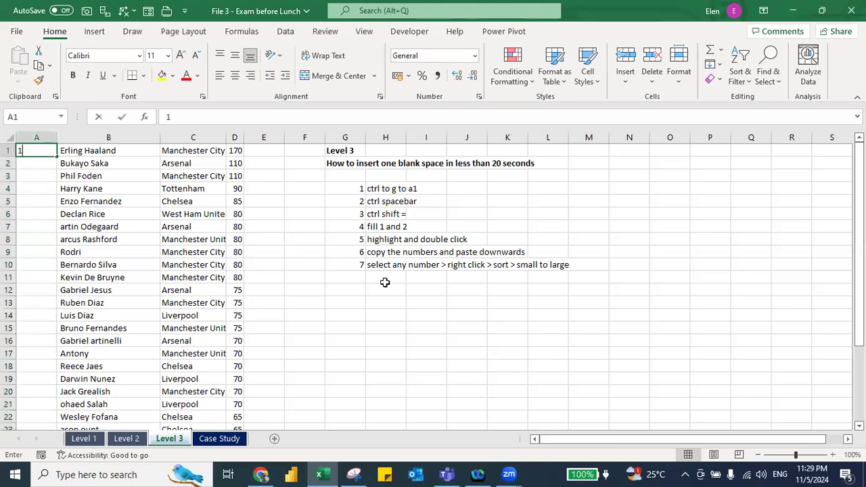
type("2")
key("Up")
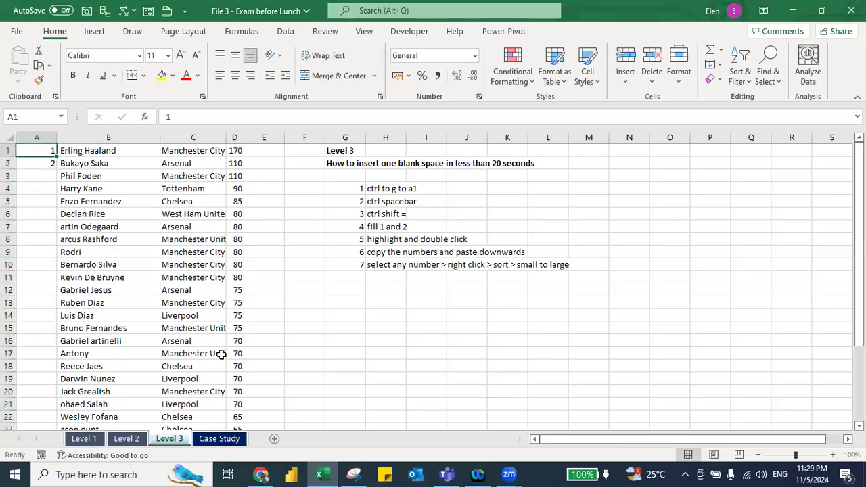
key("shift+Down")
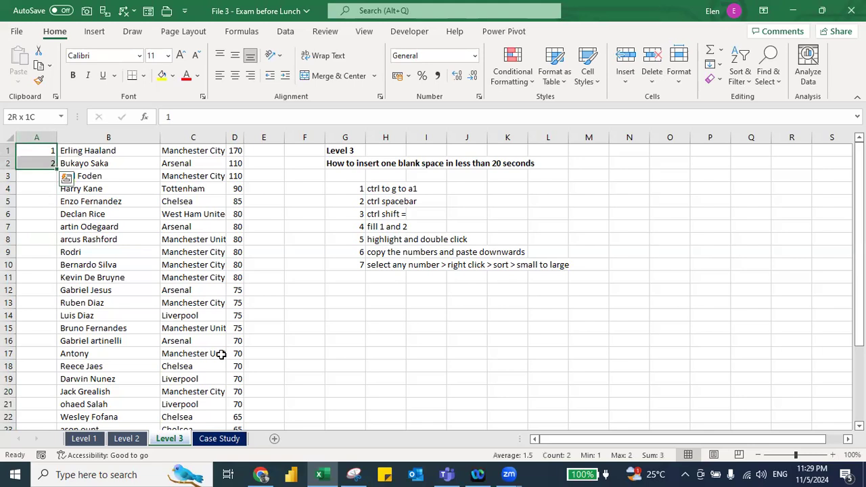
double_click(57, 169)
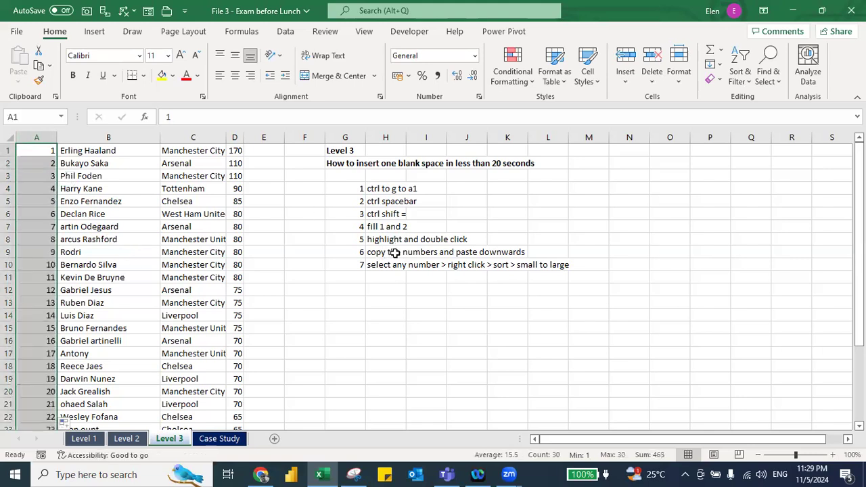
Copy the number series in column A and paste it directly below, starting at A31.
key("ctrl+c")
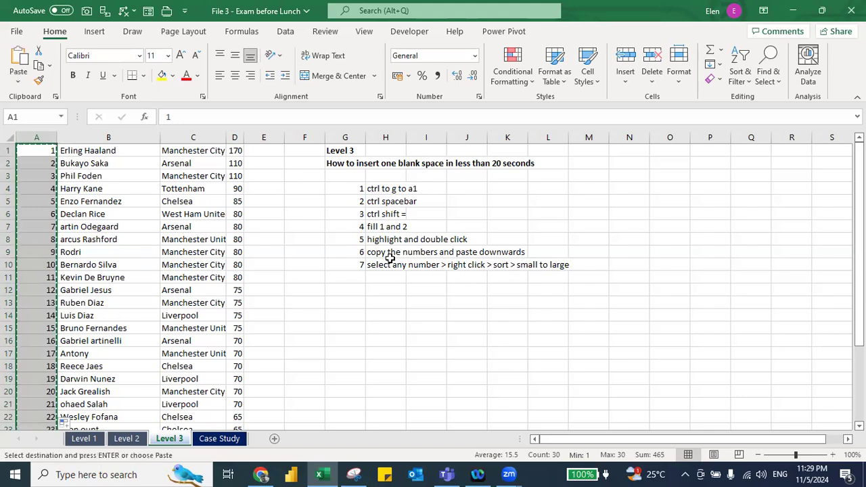
key("ctrl+Down")
key("Down")
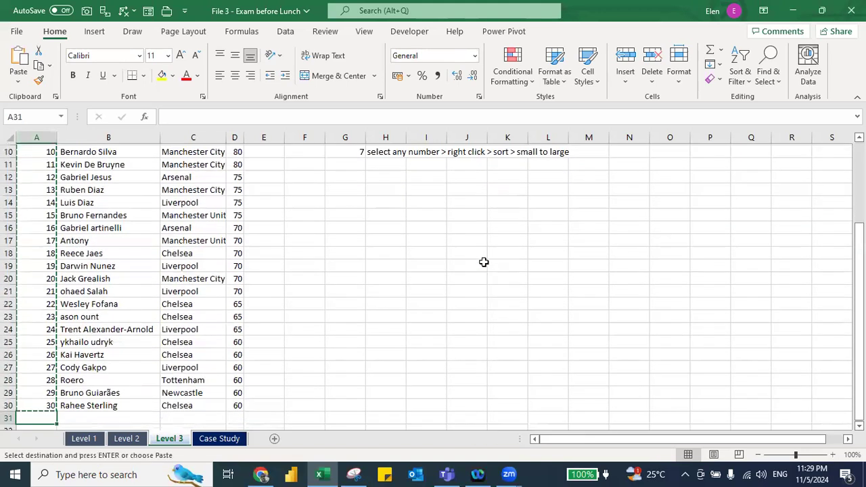
key("ctrl+v")
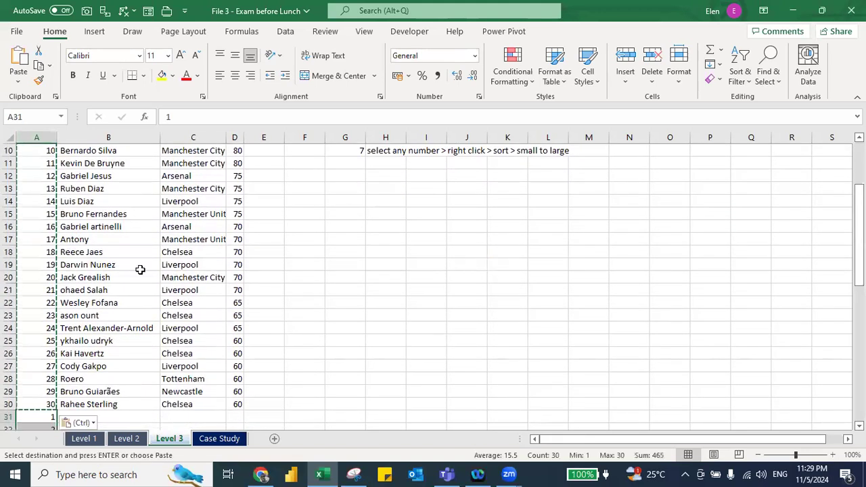
Sort the player list by the column A numbers from smallest to largest, and delete that helper column.
left_click(48, 264)
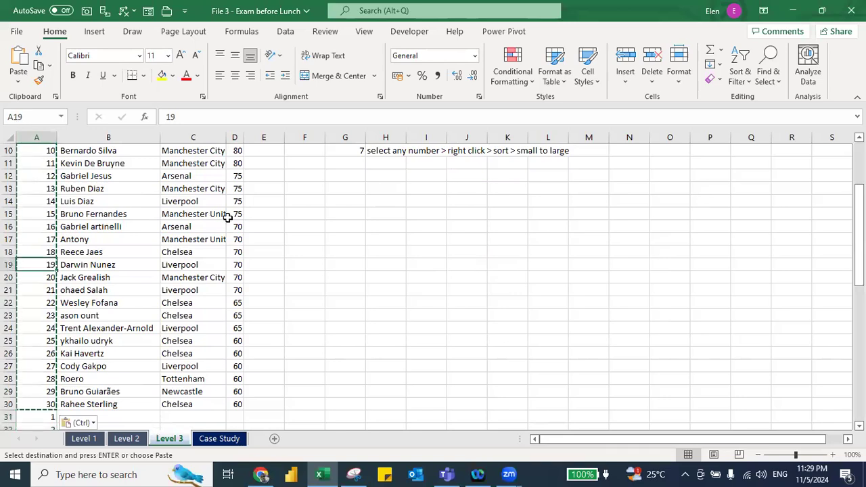
right_click(26, 268)
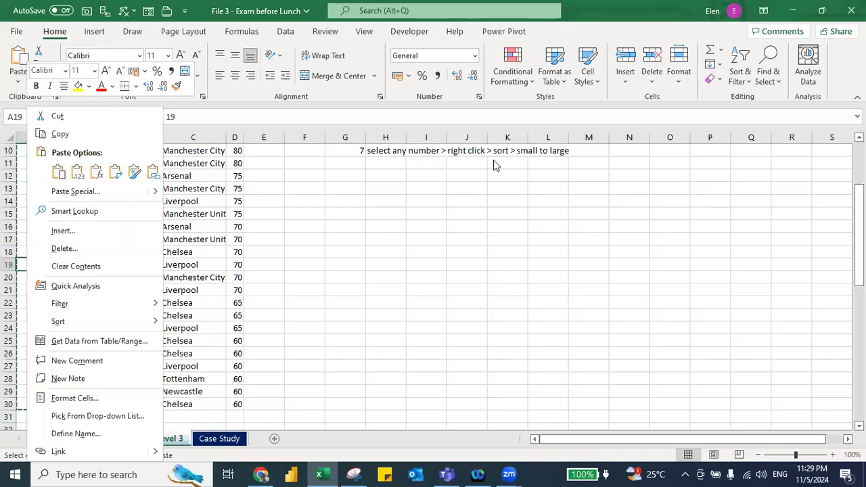
mouse_move(77, 324)
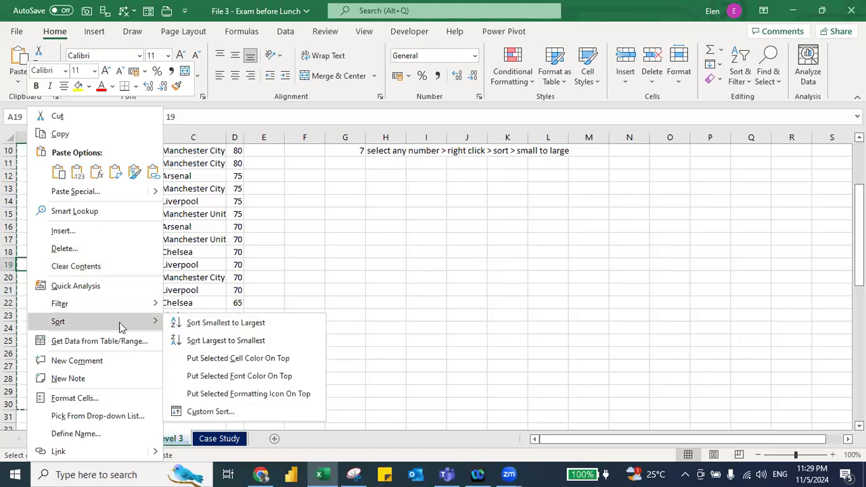
left_click(185, 323)
key("ctrl+space")
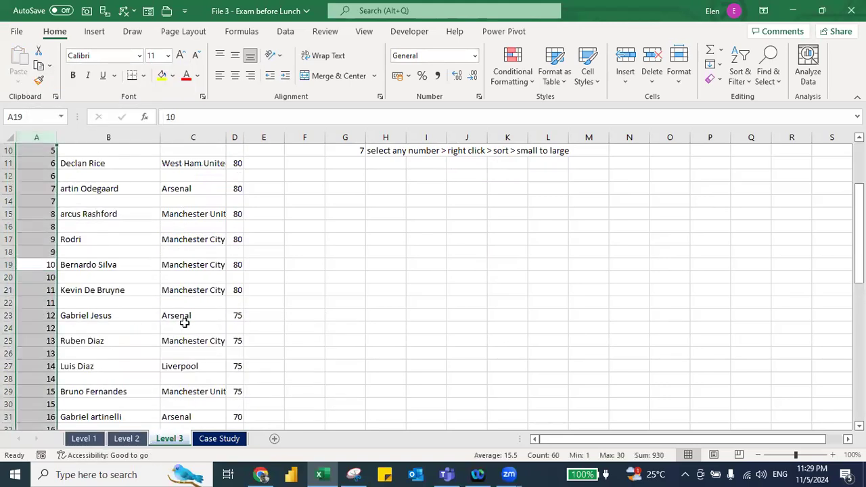
key("ctrl+minus")
key("ctrl+Home")
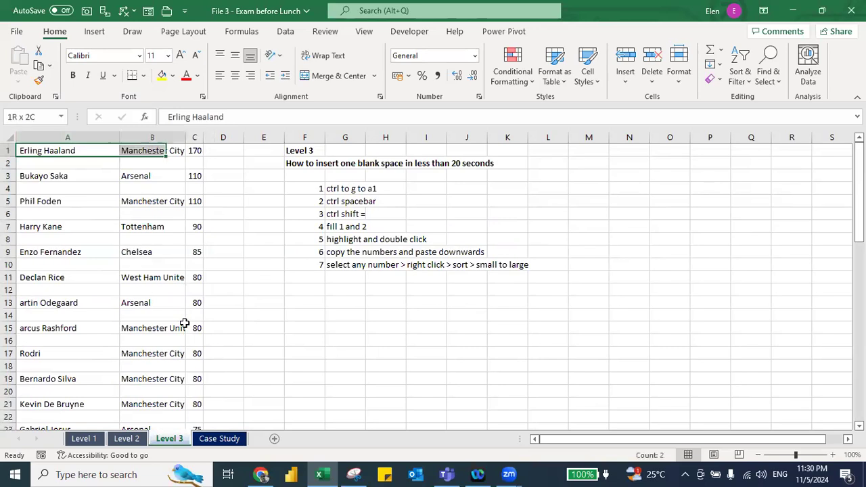
Select only the blank cells within the player list in columns A:C and delete them, shifting the cells up.
key("ctrl+a")
key("ctrl+g")
key("alt+s")
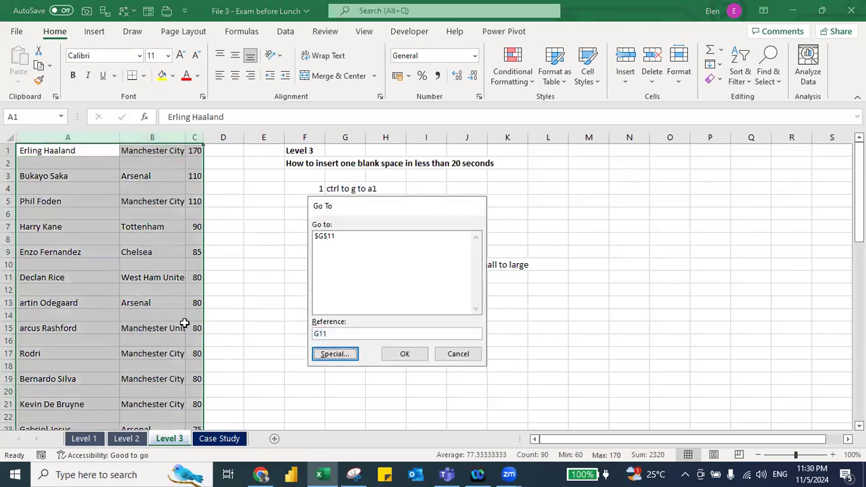
key("alt+k")
key("Return")
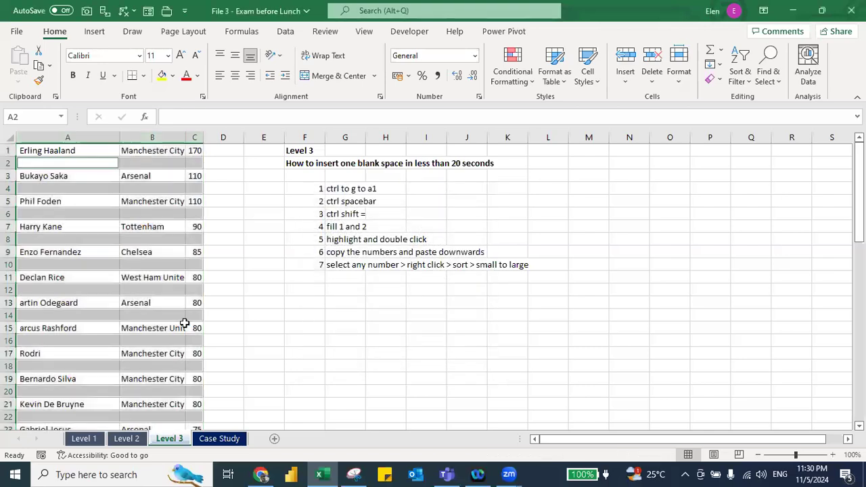
key("ctrl+minus")
key("alt+u")
key("Return")
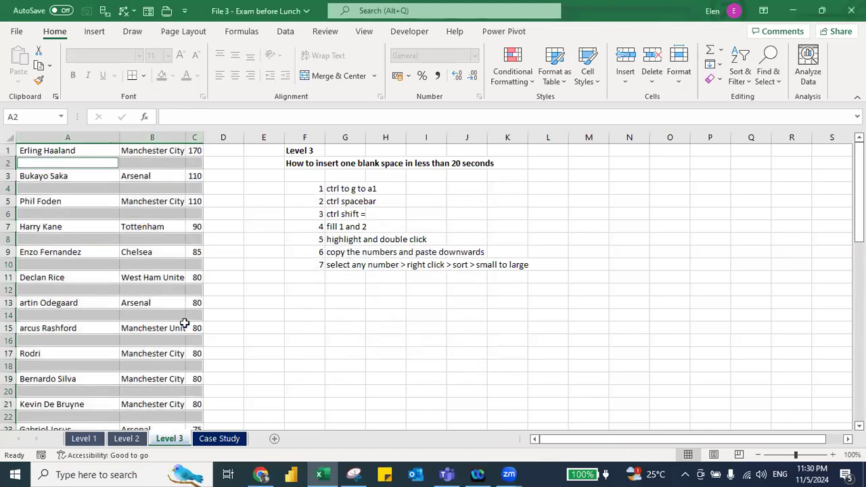
key("Right")
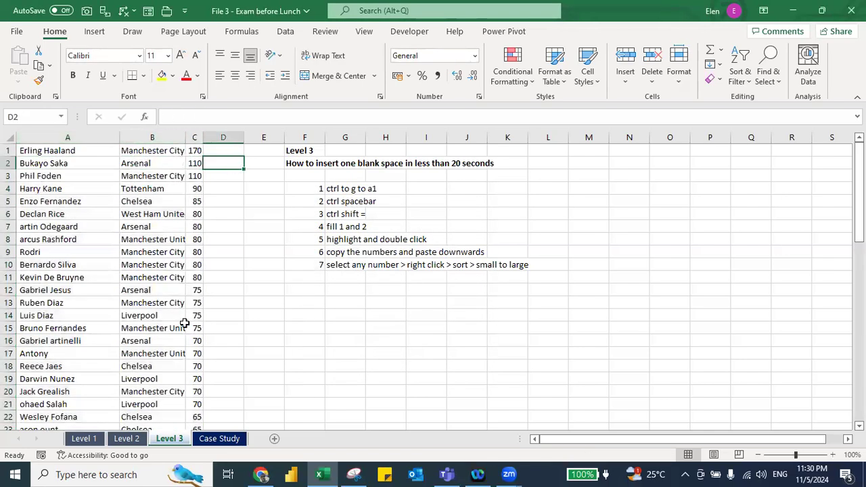
Go to cell A1 and insert an empty column before the player names.
key("ctrl+g")
type("a1")
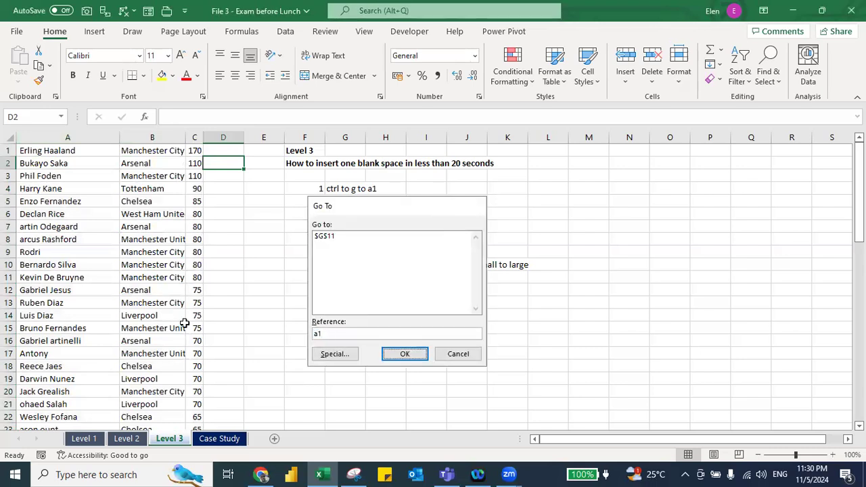
key("Return")
key("ctrl+space")
key("ctrl+shift+equal")
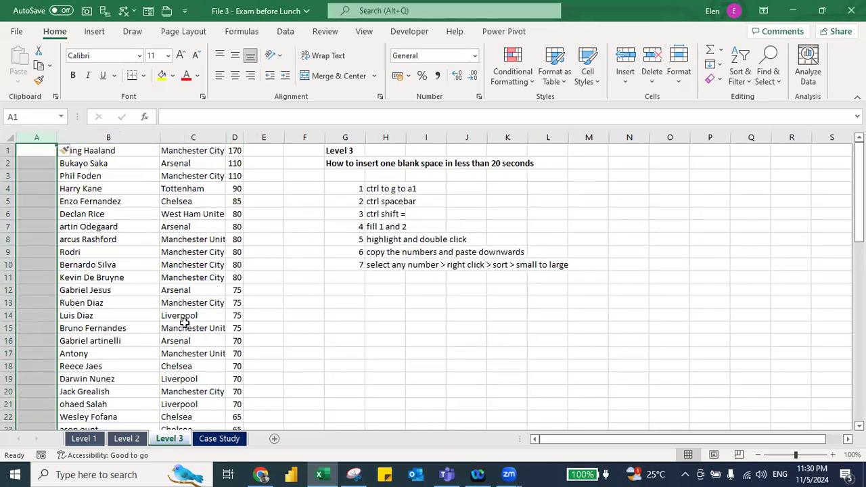
Enter 1 and 2 in A1:A2 and fill the number series down alongside the whole player list.
type("1")
key("Return")
type("2")
key("Up")
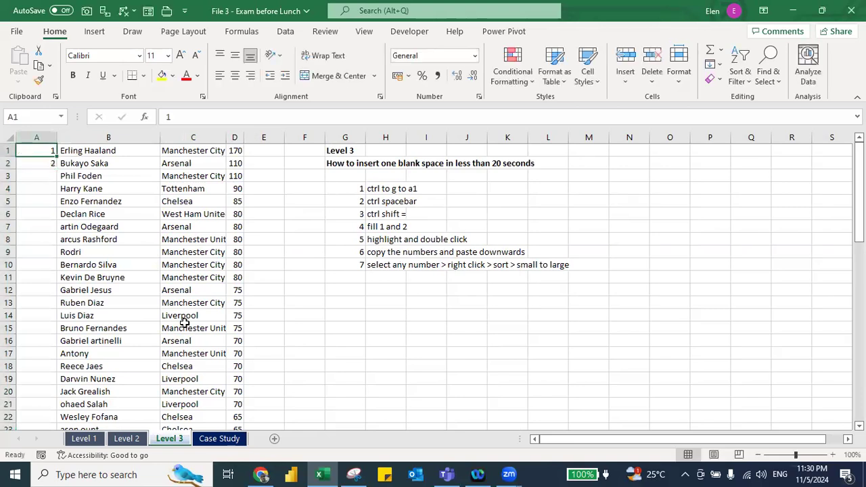
key("shift+Down")
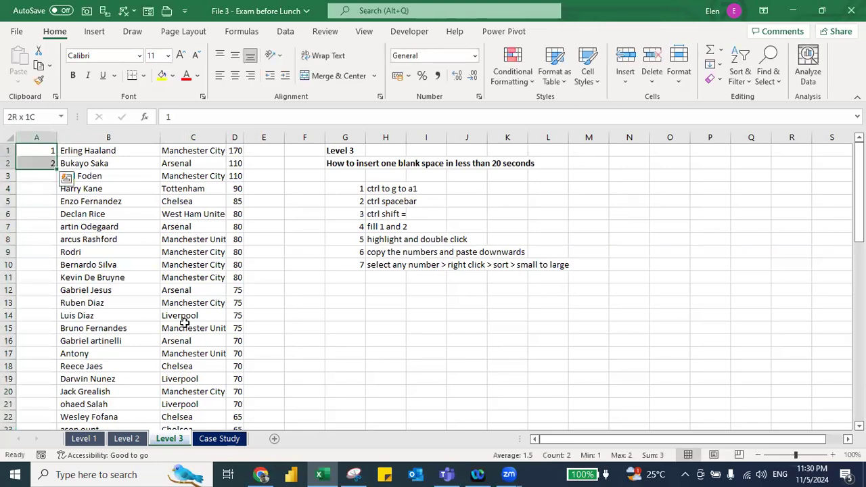
double_click(56, 169)
Copy the number series in column A and paste it directly below the list, starting at A31.
key("ctrl+c")
key("ctrl+Down")
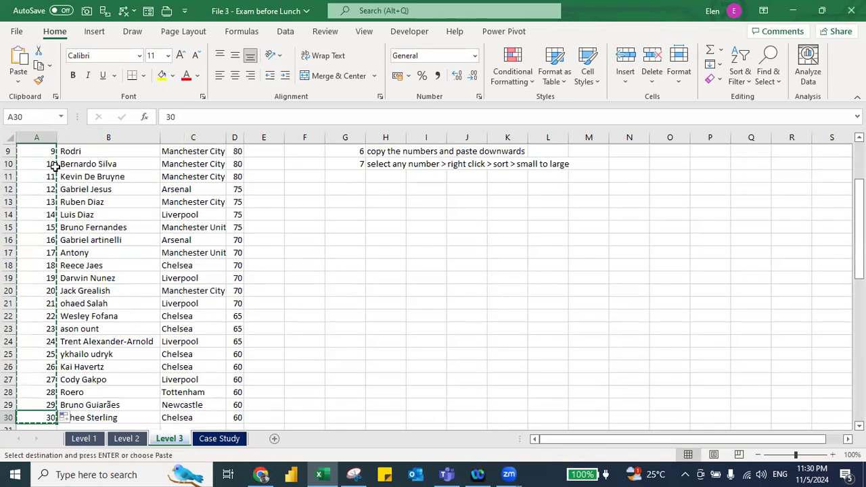
key("Down")
key("ctrl+v")
Sort the list by the helper numbers from smallest to largest, delete helper column A and return to A1.
left_click(40, 201)
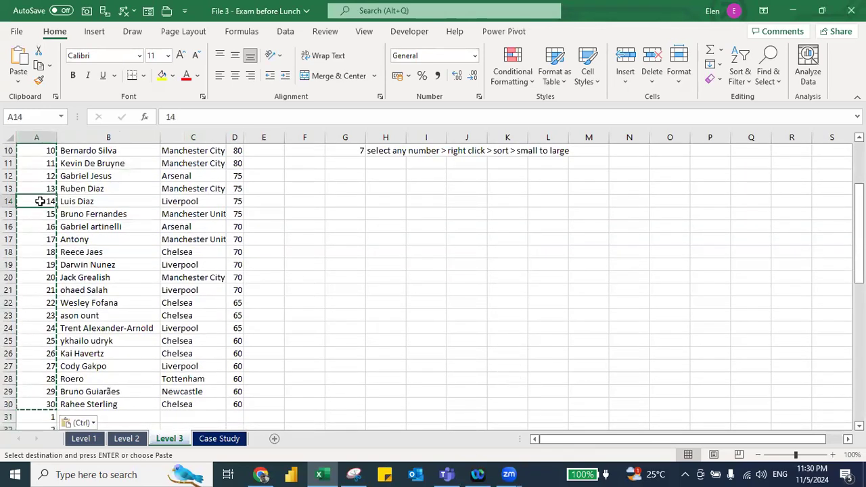
right_click(39, 200)
mouse_move(116, 326)
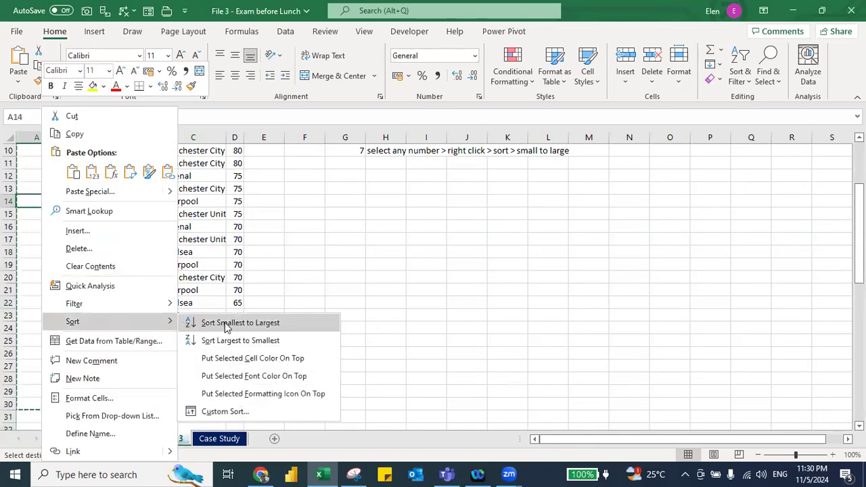
left_click(228, 321)
key("ctrl+space")
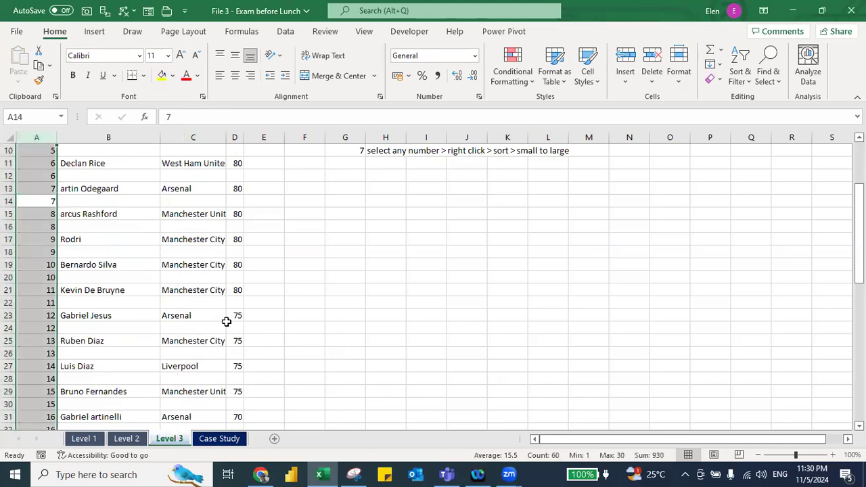
key("ctrl+minus")
key("ctrl+Home")
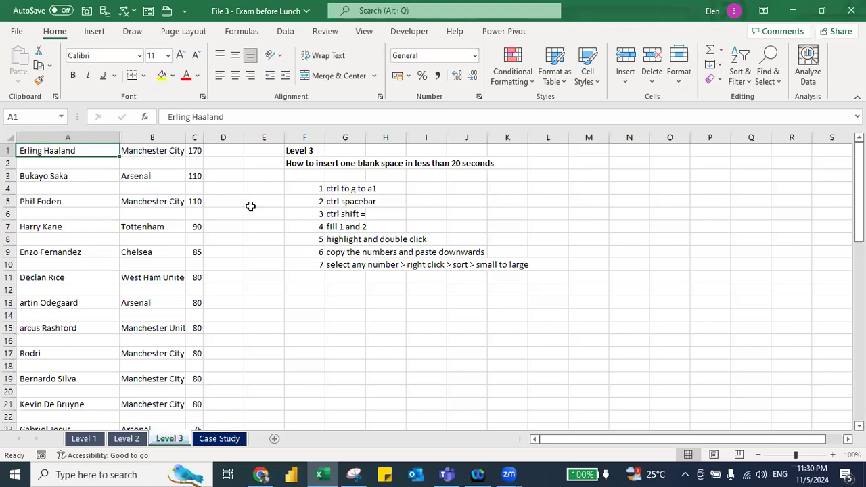
Switch to the Level 1 sheet and autofit the width of column A.
key("ctrl+Page_Up")
key("ctrl+Page_Up")
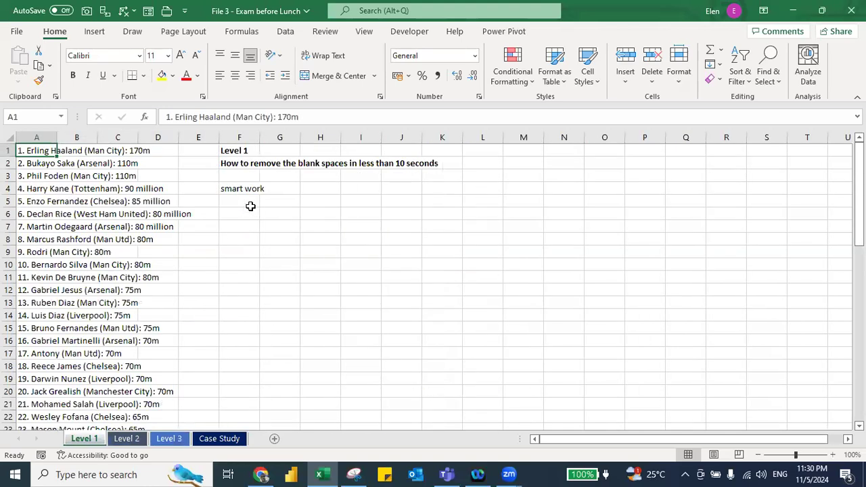
key("ctrl+space")
key("alt+h")
key("o")
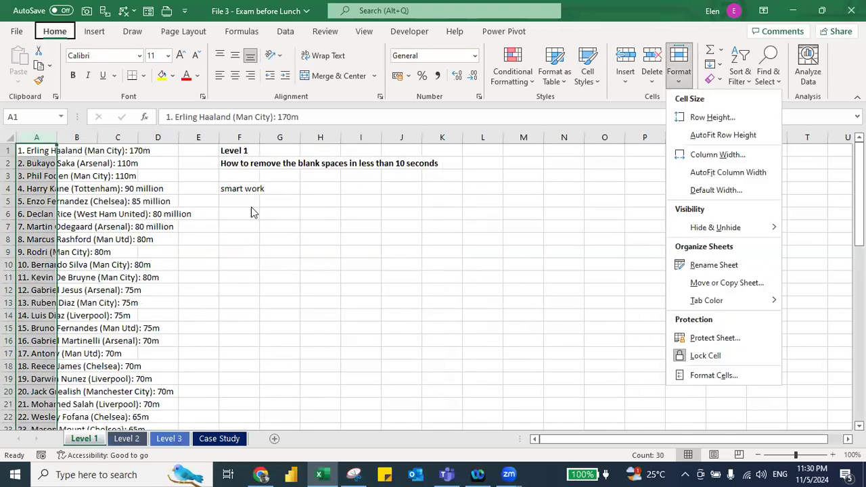
key("i")
key("ctrl+Home")
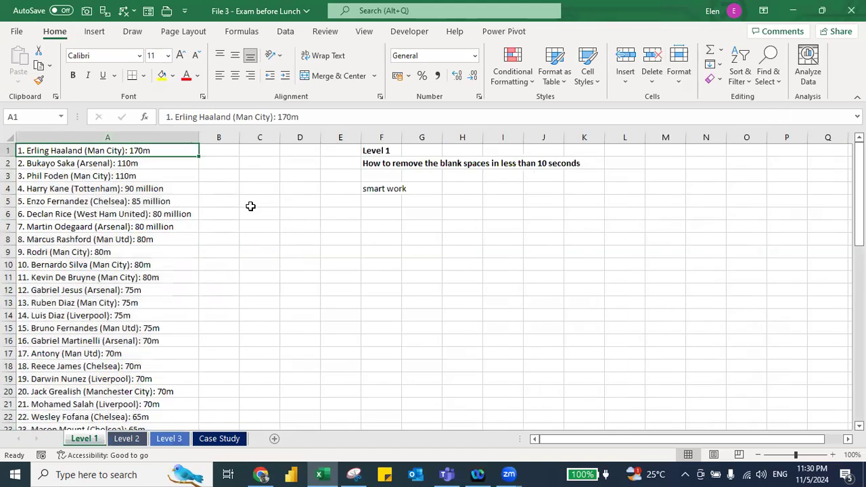
Enter 100 in B1 and B3, beside the first two Man City players.
key("Right")
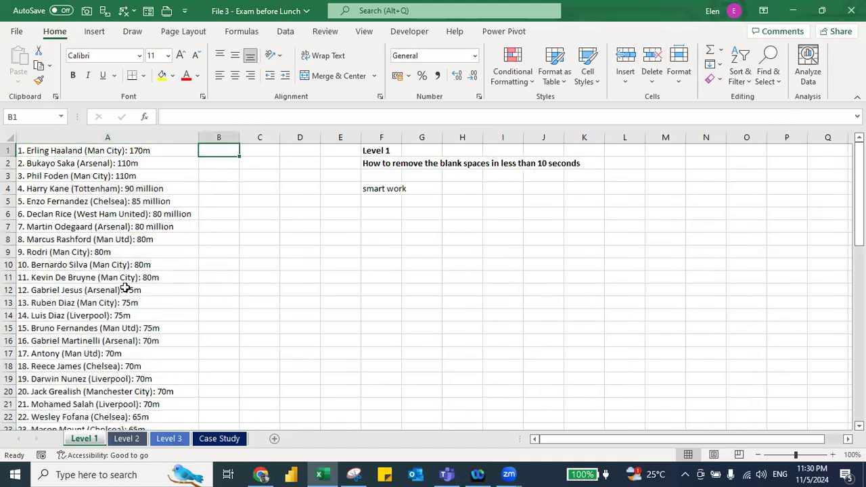
type("100")
key("Return")
key("Left")
key("Down")
key("Right")
key("Right")
key("Left")
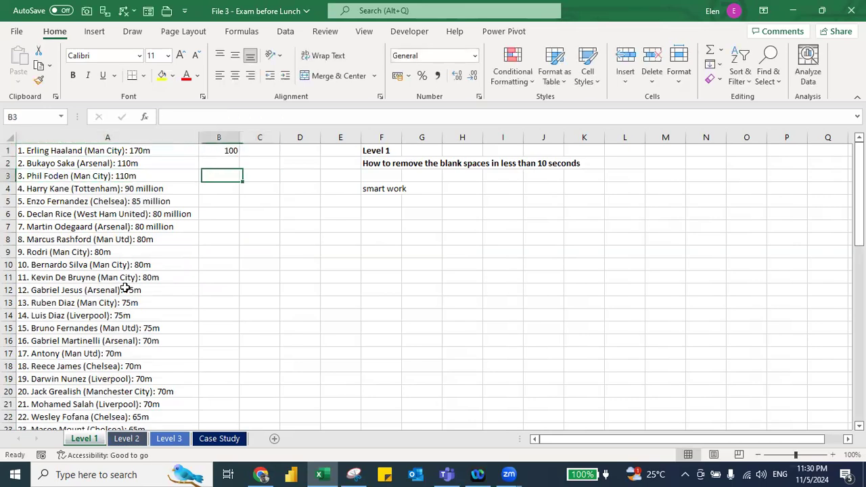
type("100")
key("Return")
Enter 100 in B8, beside the Man Utd player in row 8.
key("Down")
key("Down")
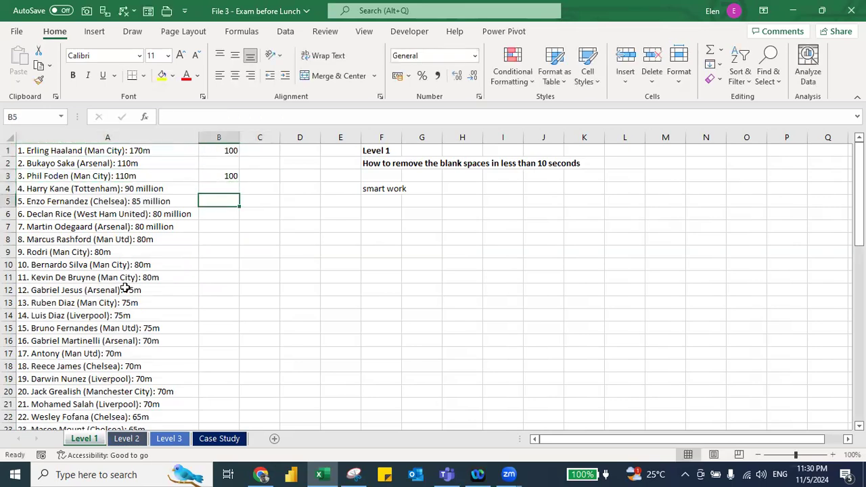
key("Left")
key("Down")
key("Down")
key("Down")
key("Right")
key("Up")
type("100")
key("Return")
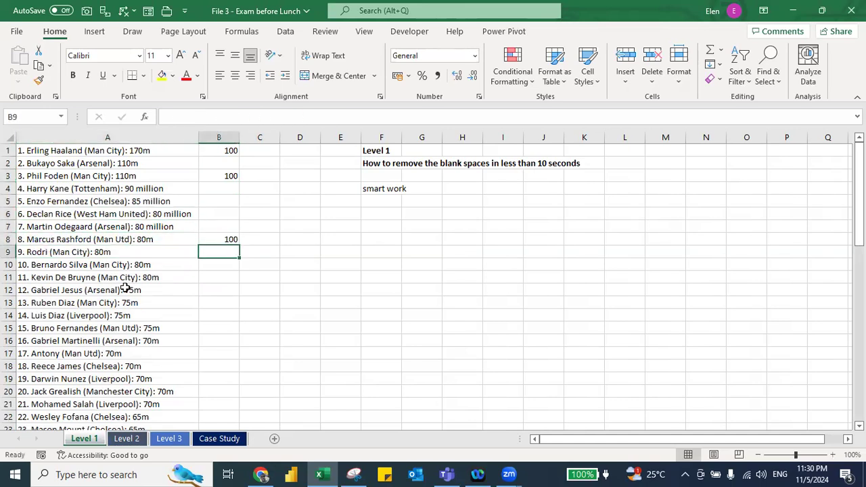
Enter the heading "next challenge" in cell F8.
left_click(325, 238)
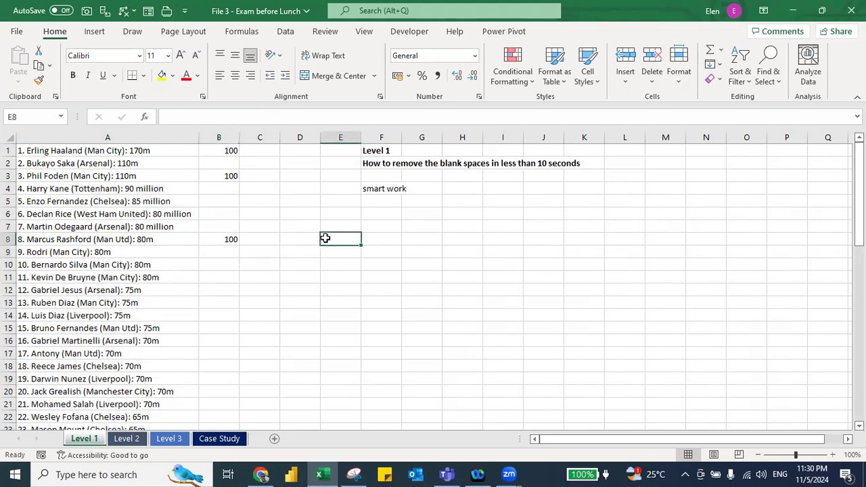
key("Right")
type("next ")
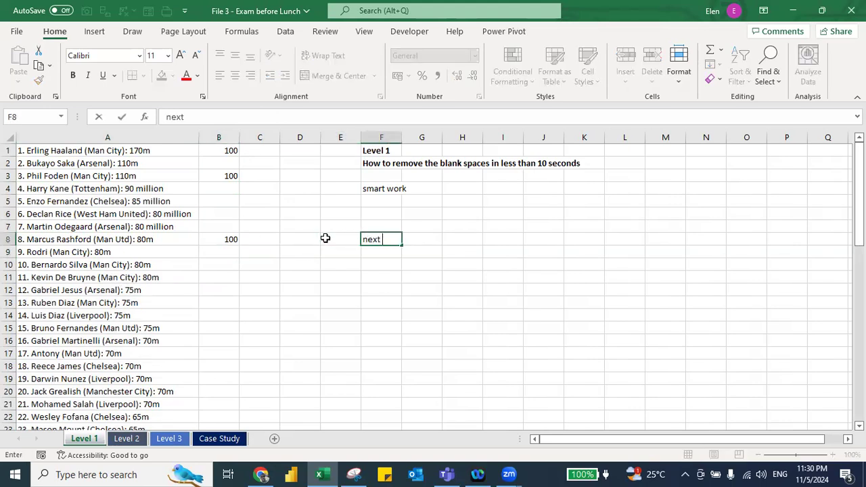
type("challenge")
key("Return")
Enter the question 'how to put "100" in the next column if the left column has "man"' in F9.
type("h")
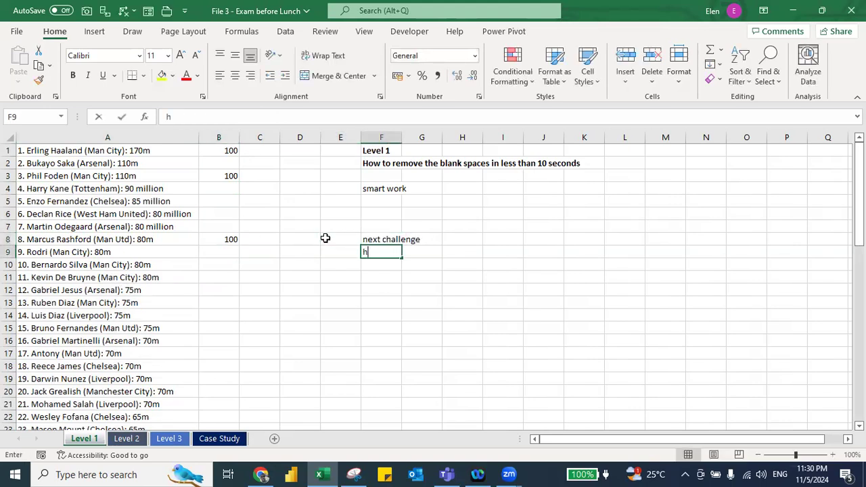
type("ow to put")
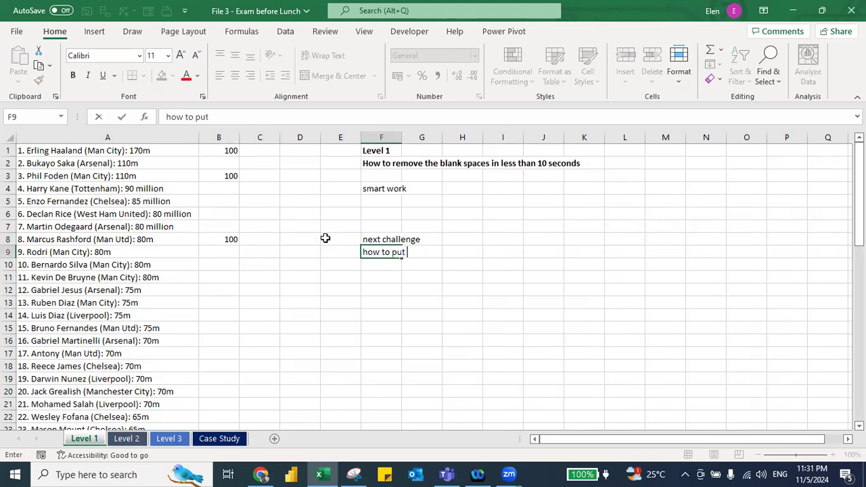
type("\"100\" in the ")
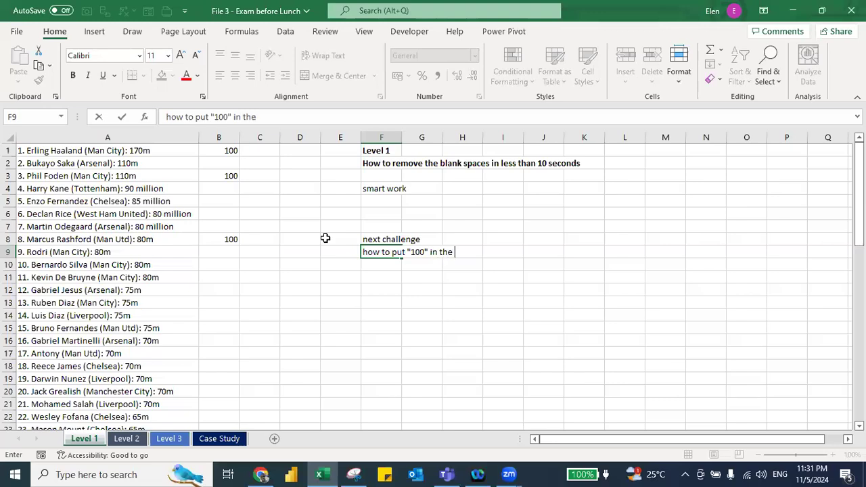
type("next colum")
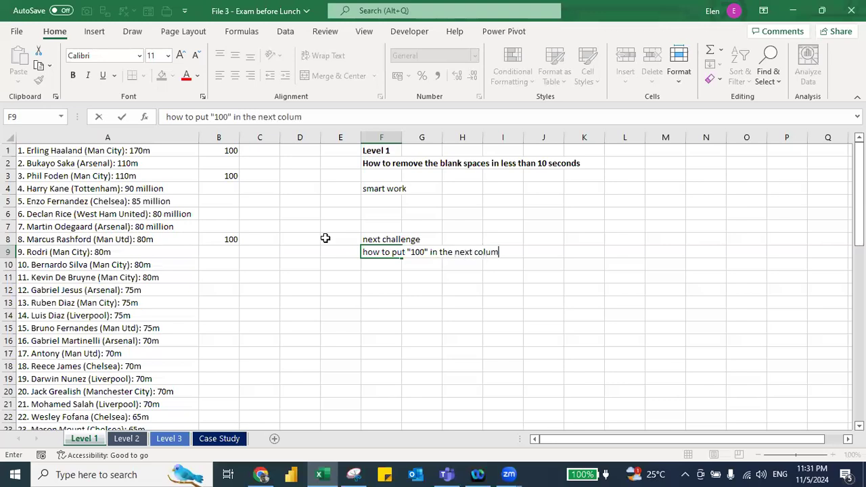
type("n if the left column has \"man")
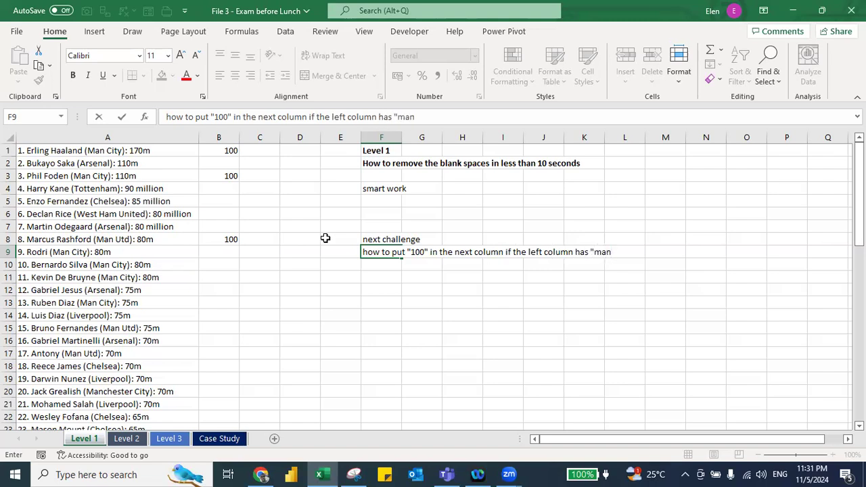
type("\"")
key("Return")
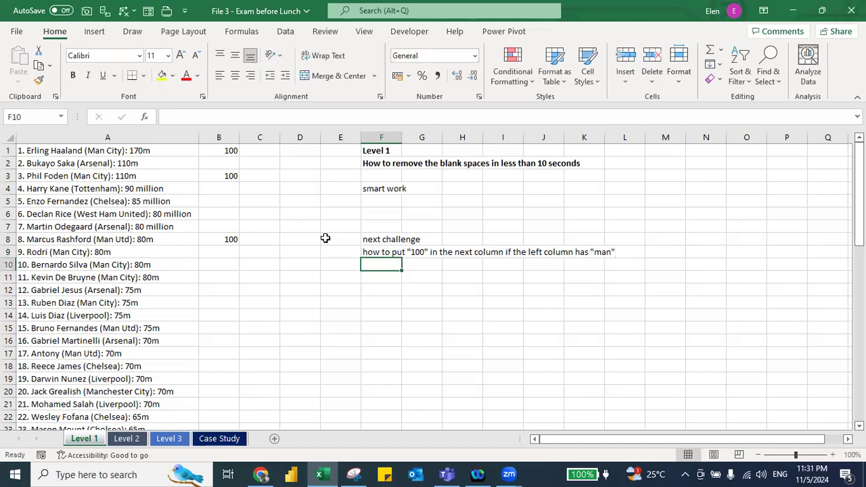
Search the Level 1 sheet for the text "man" and close the search dialog.
key("ctrl+f")
type("man")
key("Return")
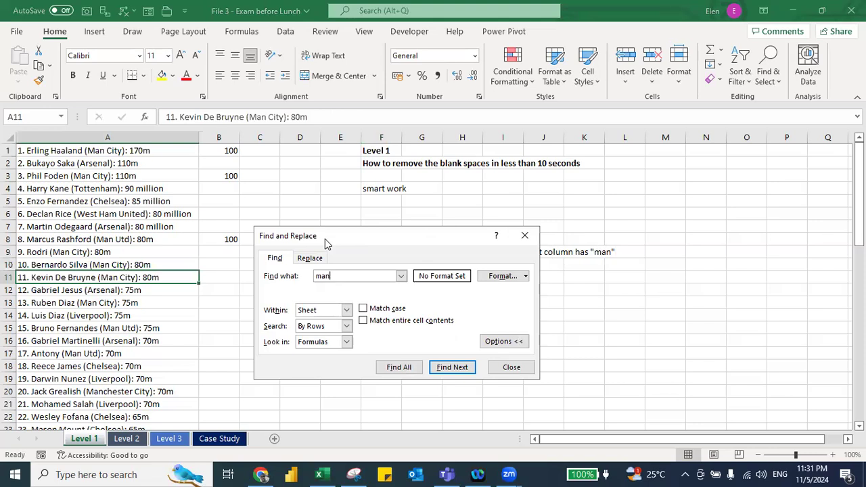
key("Escape")
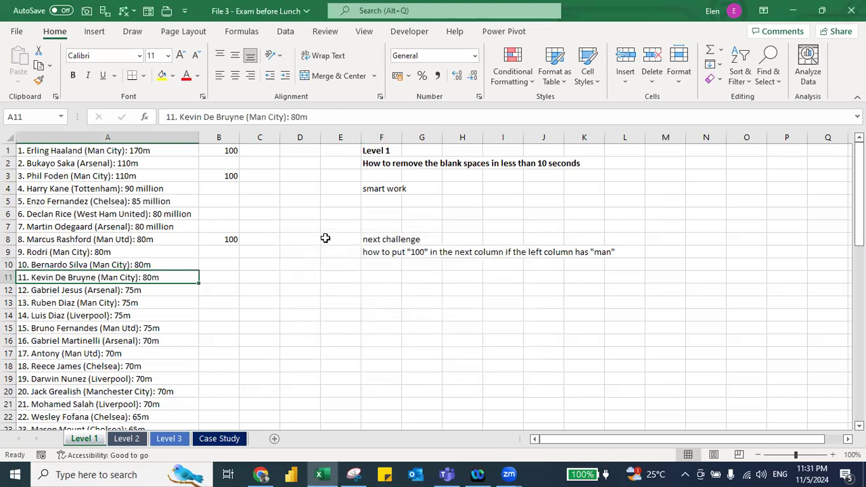
key("ctrl+f")
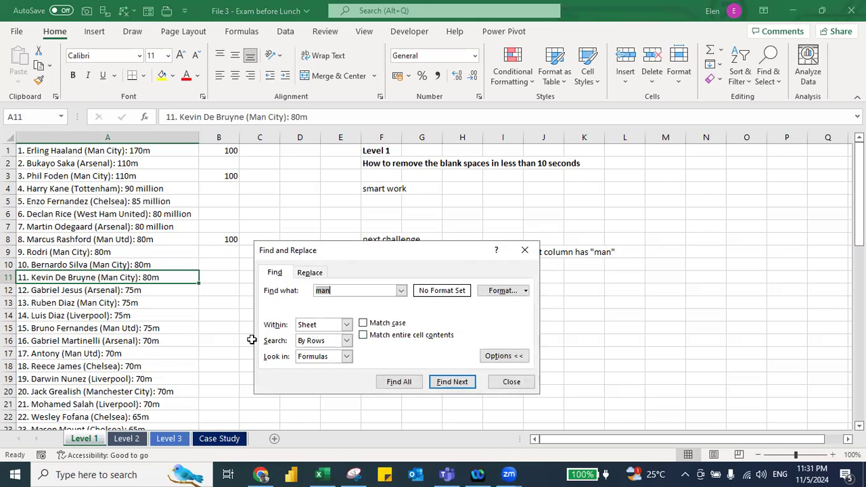
key("Escape")
key("Up")
key("Right")
key("Up")
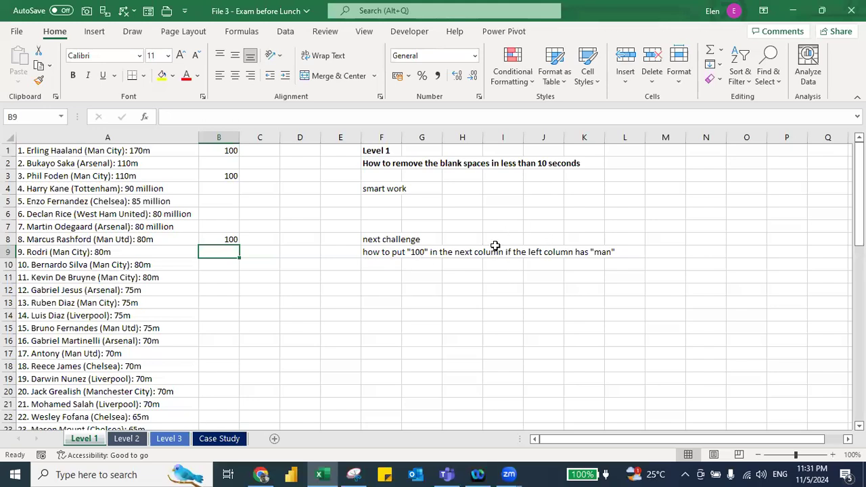
Reword the question in F9 by inserting "the word" before "man".
left_click(586, 251)
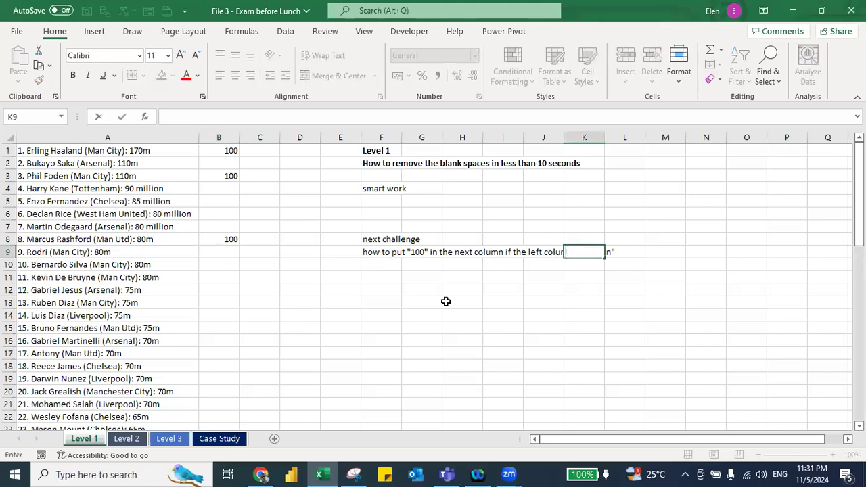
key("Left")
key("Left")
key("Left")
key("Left")
key("Left")
key("F2")
key("Left")
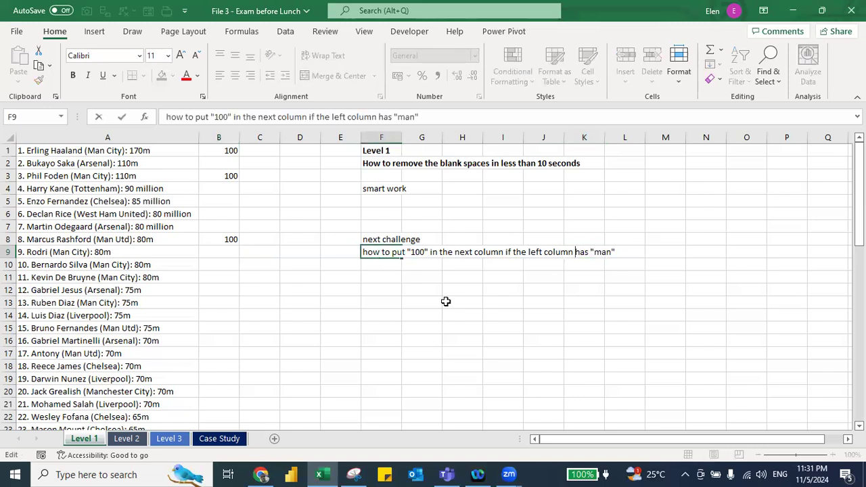
type("the word")
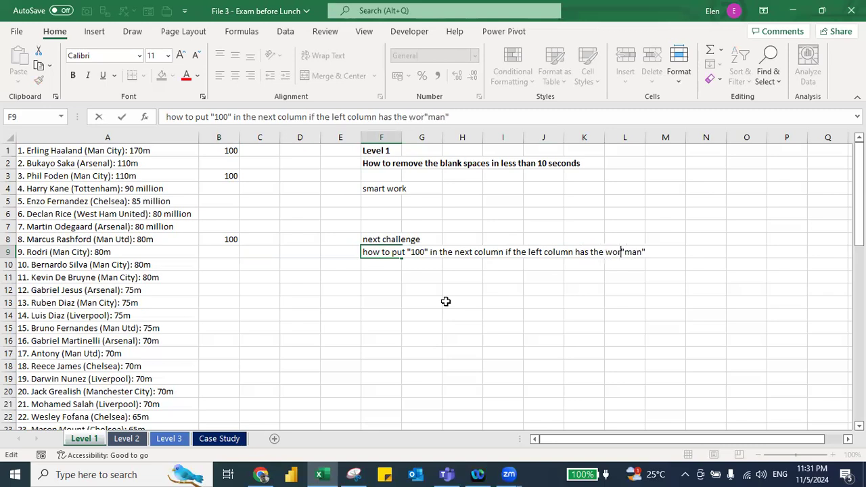
key("Return")
Clear all the contents of column B.
key("Left")
key("Left")
key("Left")
key("Left")
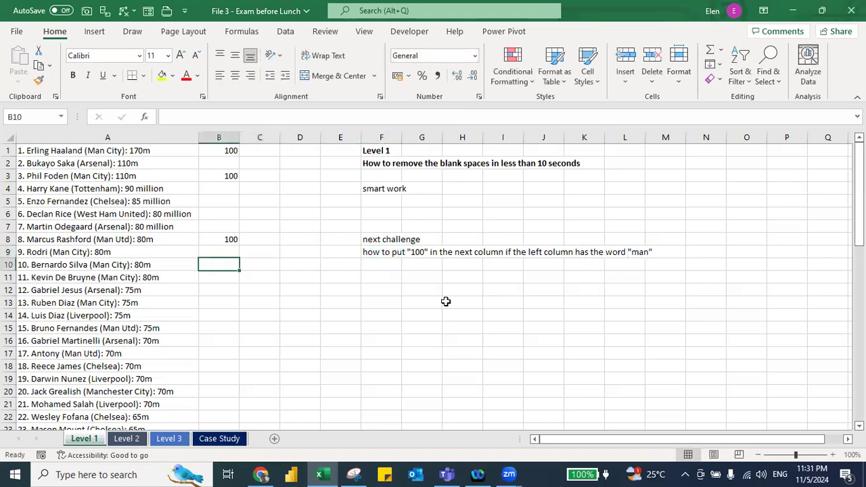
key("ctrl+space")
key("Delete")
Enter 100 in B1 and B3, beside the Man City players in rows 1 and 3.
key("Up")
key("Up")
key("Up")
key("Up")
key("Up")
key("Up")
key("Up")
key("Up")
key("Up")
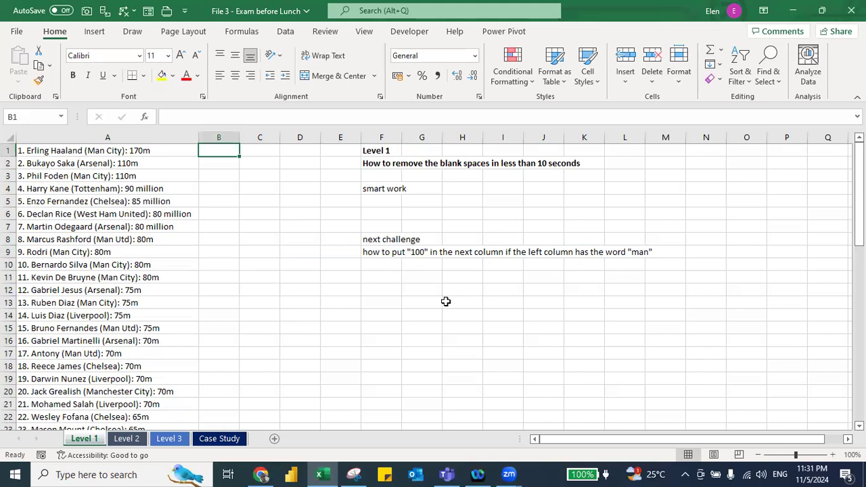
type("100")
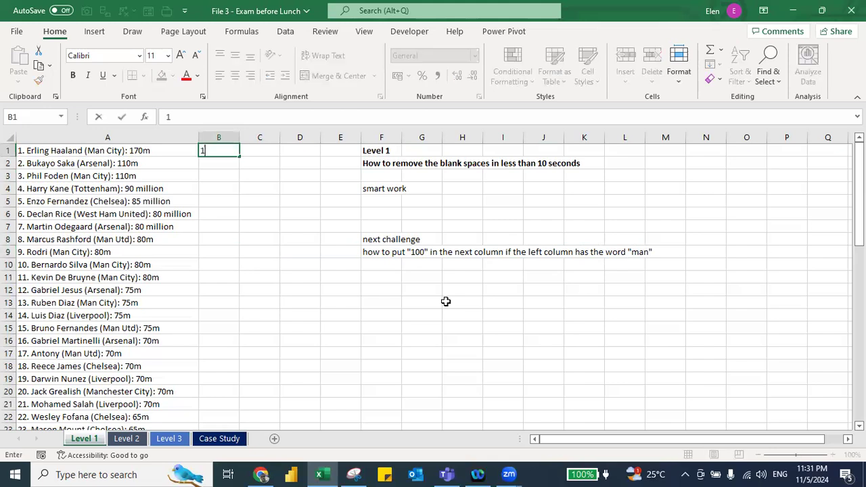
key("Return")
key("Down")
type("100")
key("Return")
Enter 100 in B9, beside the Man City player in row 9.
key("Down")
key("Down")
key("Left")
key("Down")
key("Down")
key("Down")
key("Right")
key("Right")
key("Left")
type("100")
key("Return")
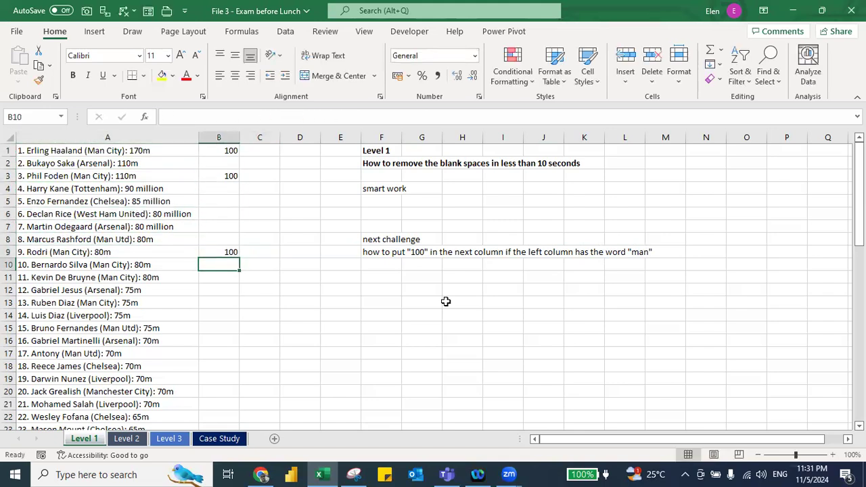
Try filtering the player list by the value of cell A1, and remove that filter.
key("Up")
key("Left")
key("ctrl+Up")
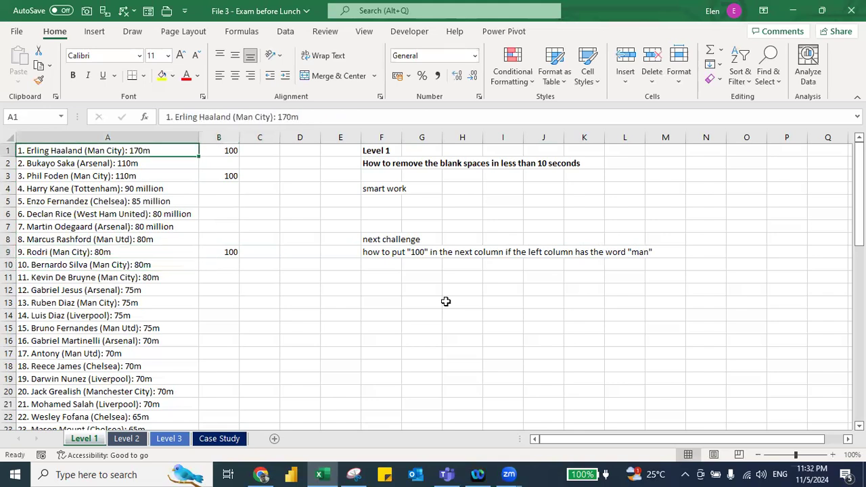
right_click(144, 150)
mouse_move(195, 310)
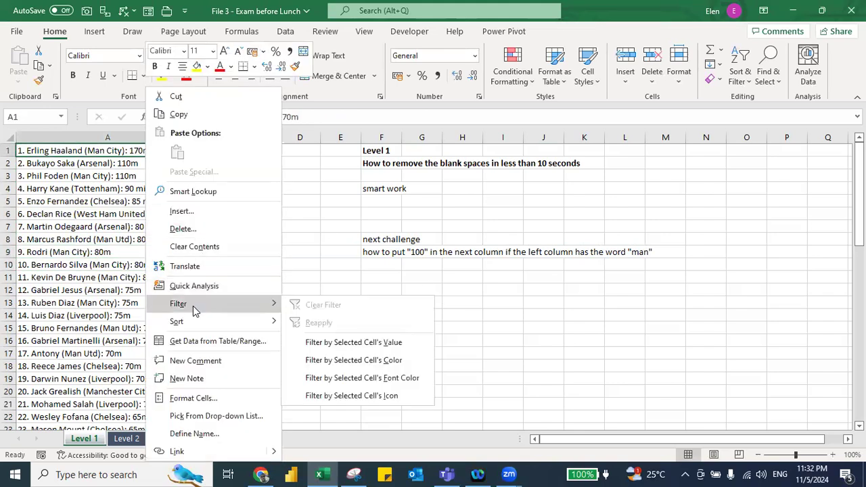
left_click(352, 343)
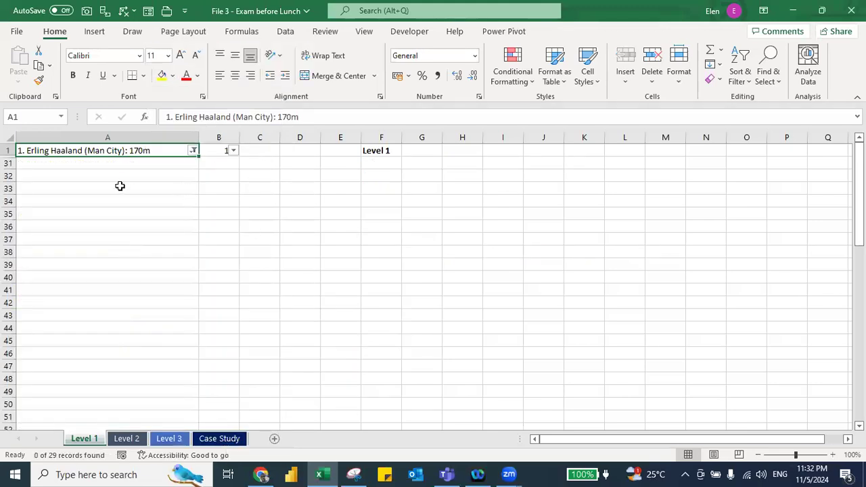
key("ctrl+shift+l")
Insert a row above the player list, enter the header "name" in A1, and turn on filtering.
key("shift+space")
key("ctrl+shift+plus")
key("Up")
type("name")
key("Return")
key("Up")
key("ctrl+shift+l")
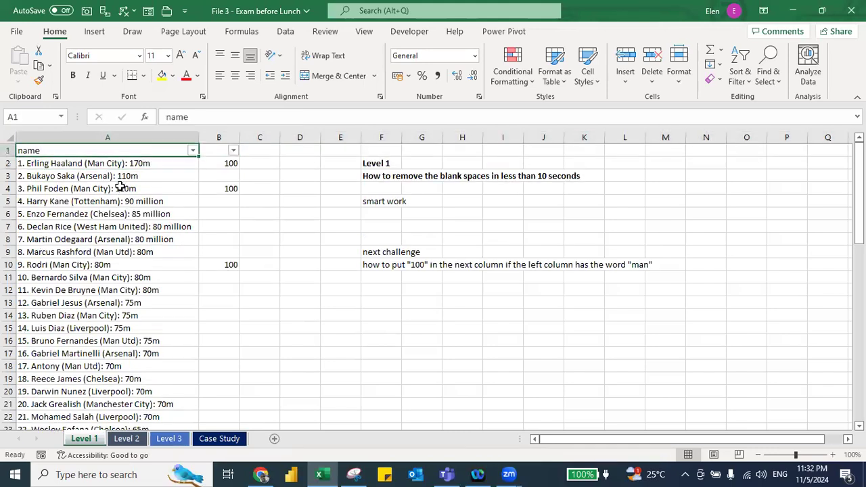
Filter the name column to show only the entries containing "man".
key("alt+Down")
type("man")
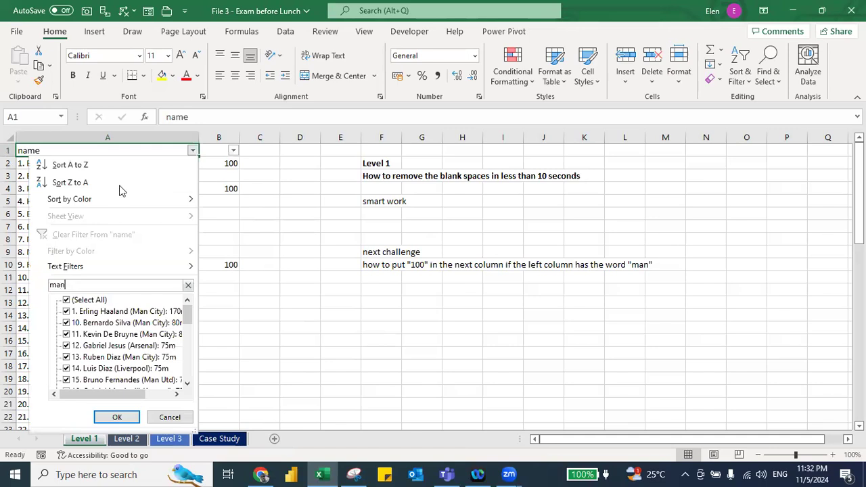
key("Return")
key("Down")
key("ctrl+Down")
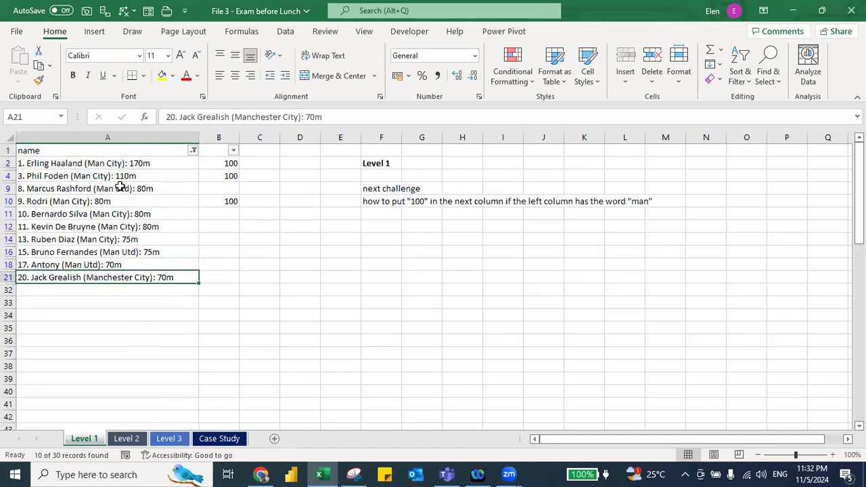
Fill 100 into the visible cells from B2 to B21 at once, and remove the filter.
key("Right")
key("ctrl+shift+Up")
key("ctrl+shift+Up")
key("ctrl+shift+Up")
type("100")
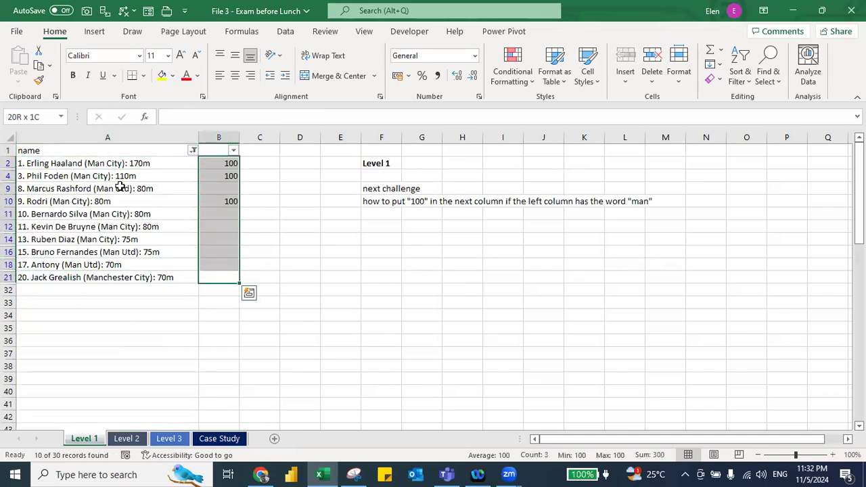
key("ctrl+shift+l")
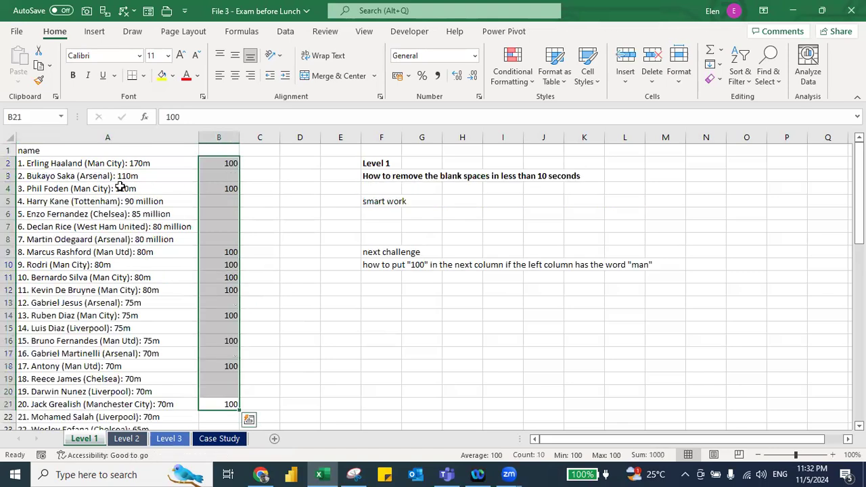
Look over the end of the player list, clear the contents of column B, and return to the first entry.
scroll(141, 290, "down", 1)
scroll(140, 290, "down", 4)
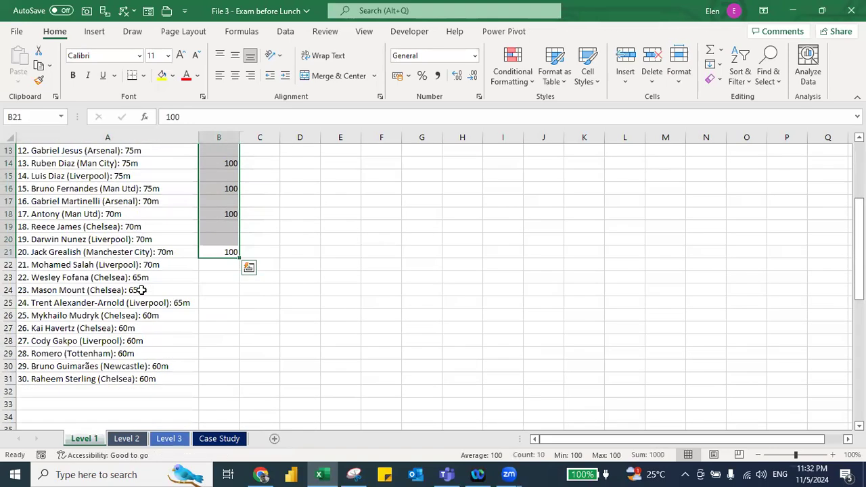
scroll(134, 368, "up", 2)
scroll(134, 367, "down", 4)
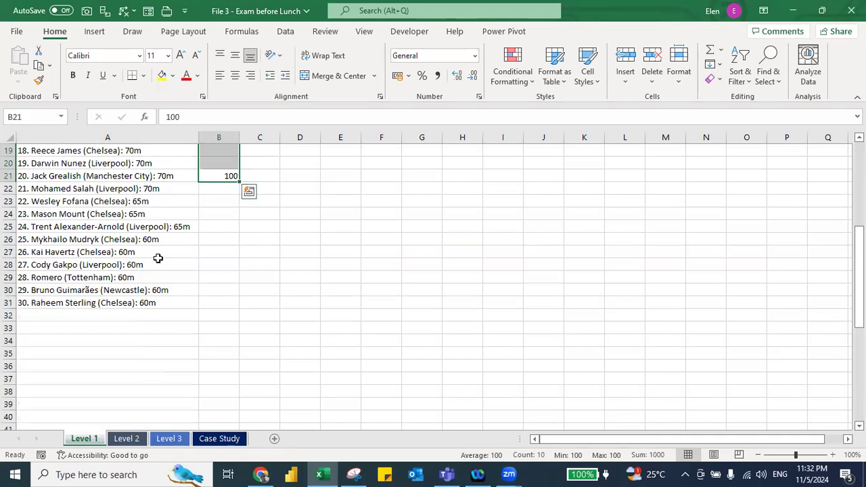
left_click(117, 250)
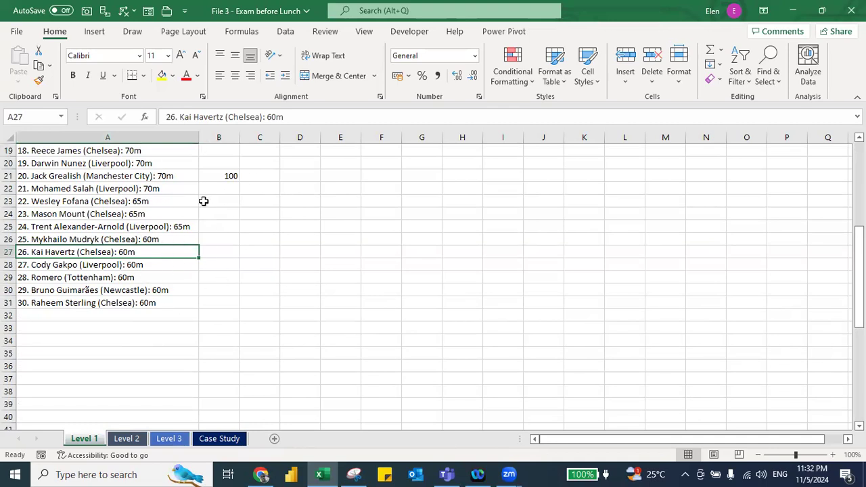
key("Right")
key("ctrl+space")
key("Delete")
key("Left")
key("ctrl+Home")
key("Down")
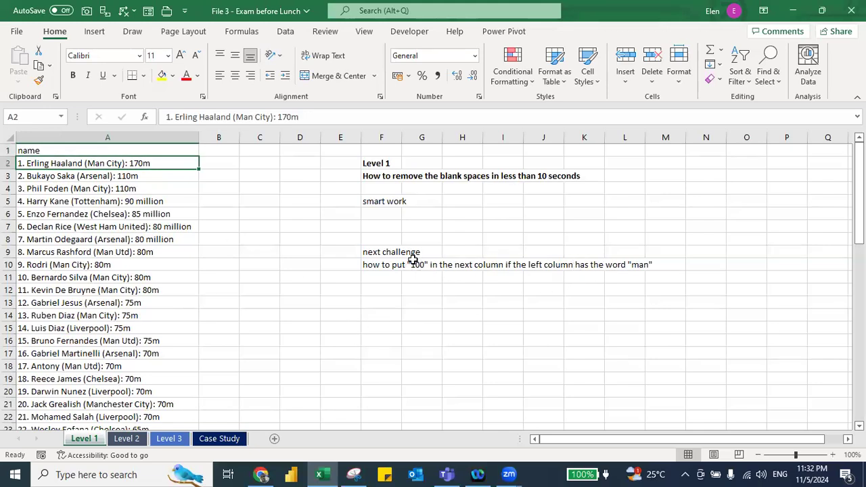
Apply filters to the range A1:B31 and show only the names containing "man".
key("Up")
key("ctrl+shift+Down")
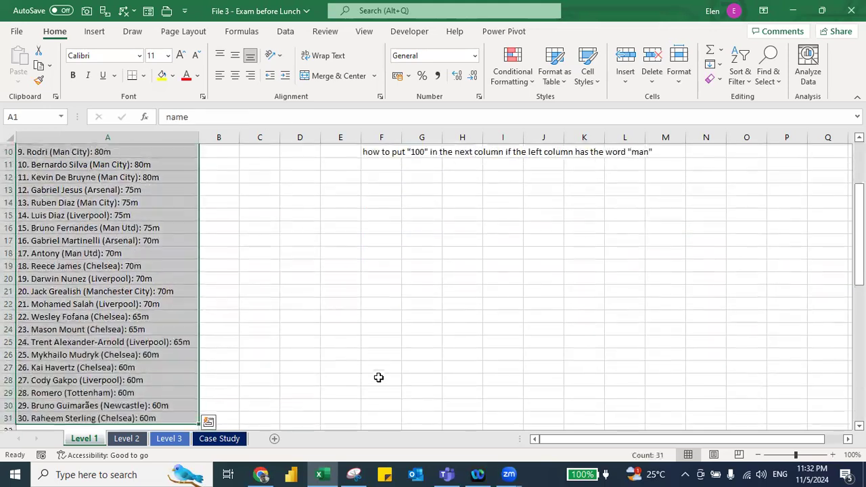
key("shift+Right")
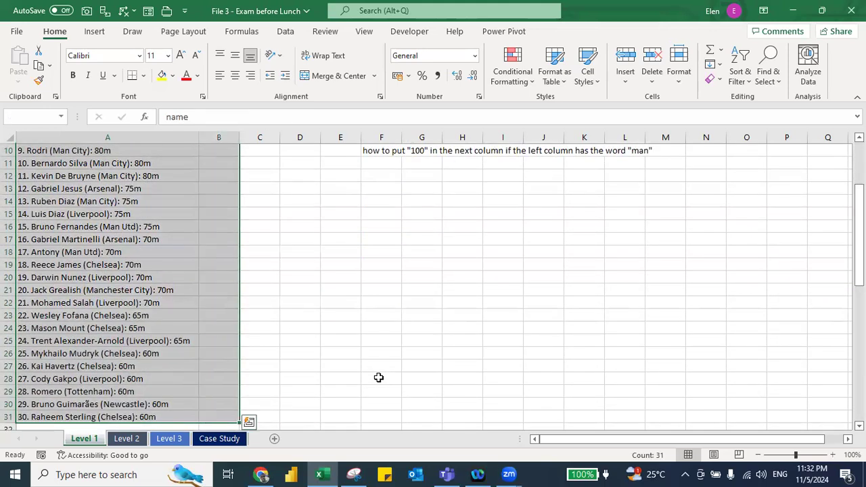
key("ctrl+Home")
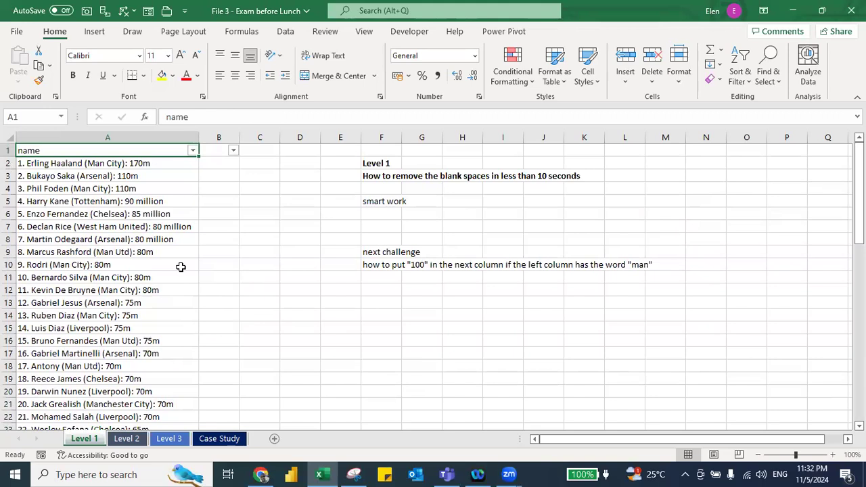
key("alt+Down")
left_click(135, 285)
type("man")
key("Return")
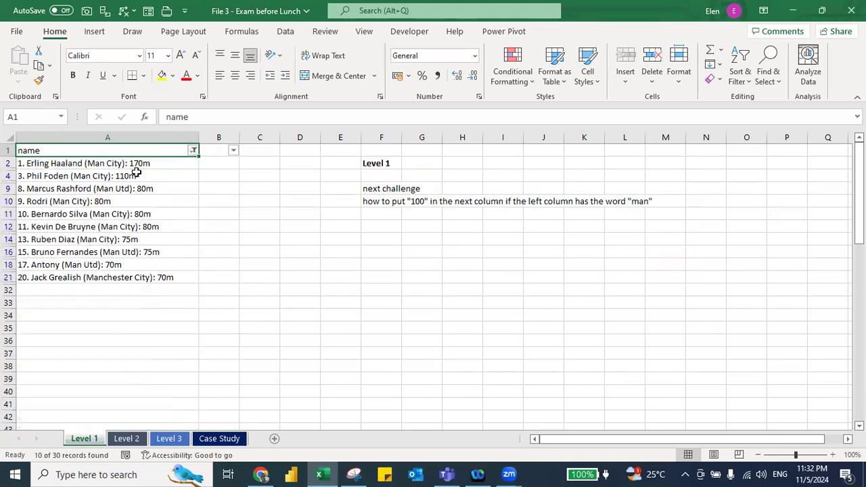
Enter 100 in B2, beside the first filtered player.
left_click(223, 167)
type("100")
key("Return")
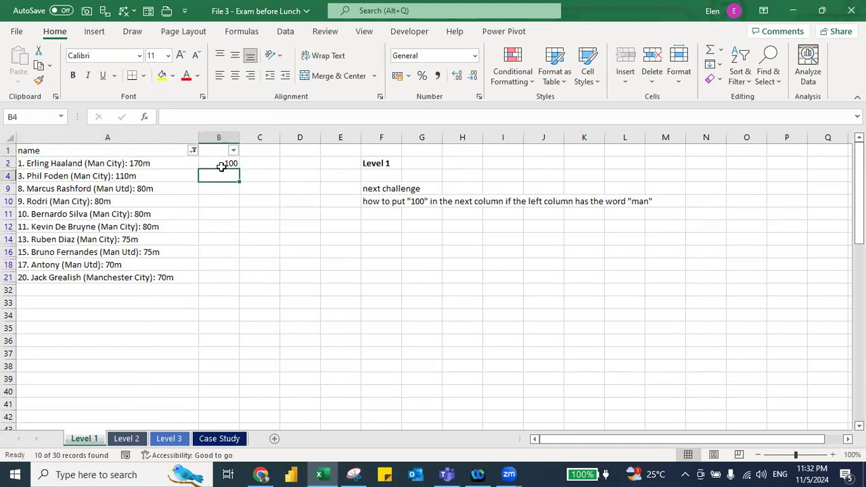
Fill the 100 from B2 down through the filtered rows to B21, and remove the filter.
key("Left")
key("Down")
key("Down")
key("Down")
key("Down")
key("Down")
key("Down")
key("Down")
key("Down")
key("Right")
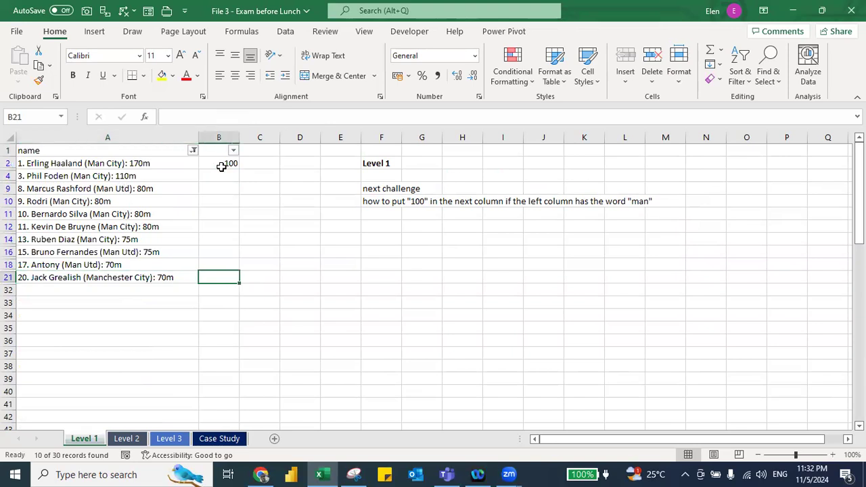
key("ctrl+shift+Up")
key("ctrl+d")
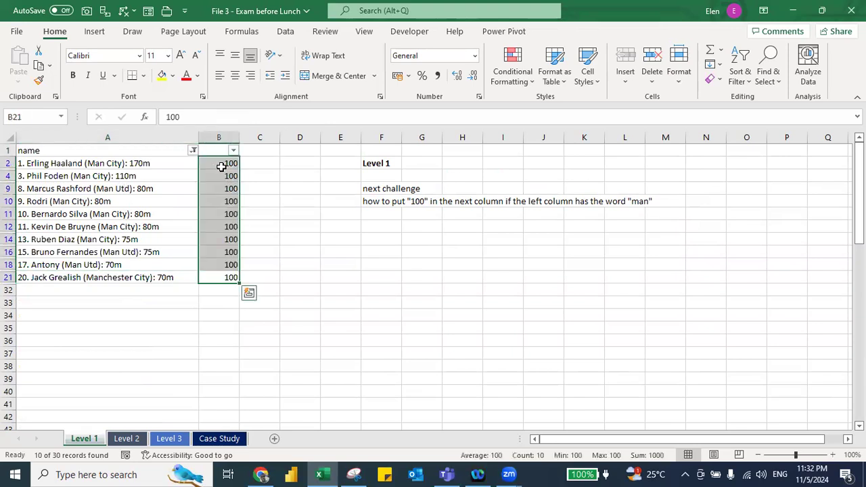
key("ctrl+shift+l")
key("ctrl+Home")
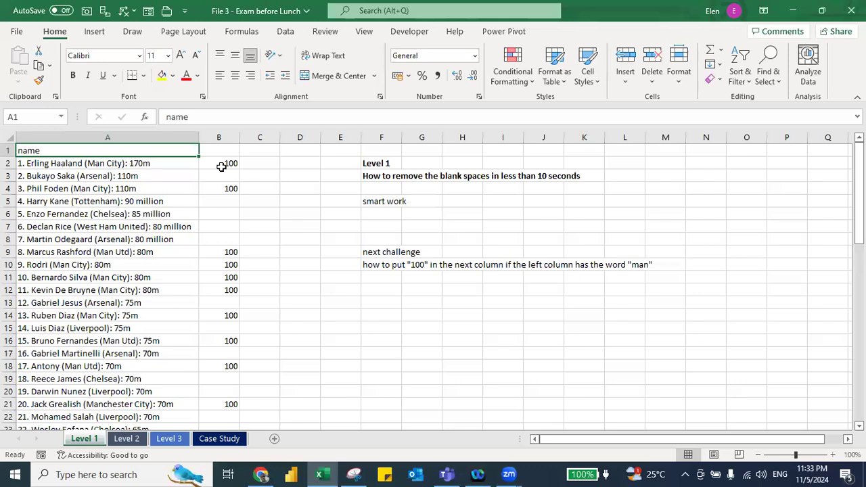
Switch to Chrome and open the Exceljet formula challenge "convert Y/N to days of week".
key("alt+Tab")
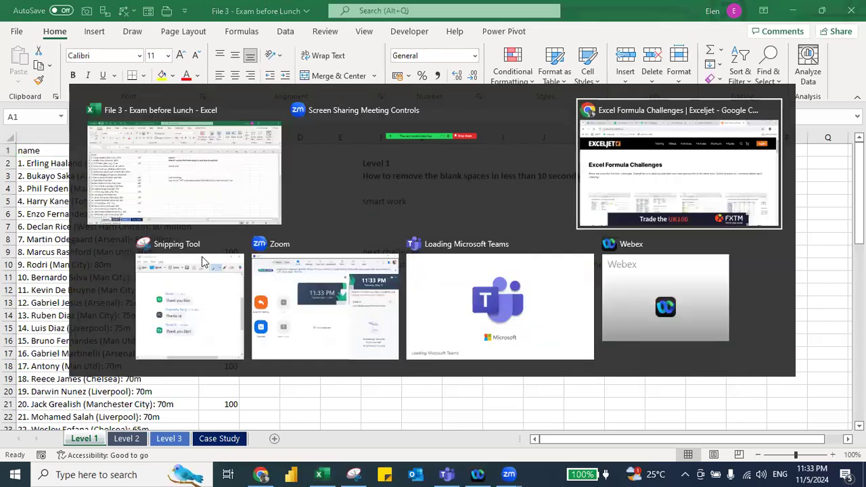
scroll(202, 256, "down", 1)
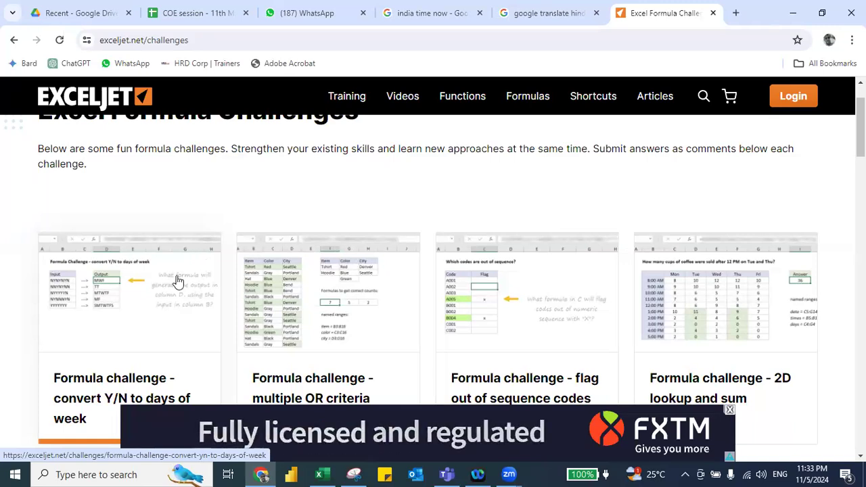
scroll(100, 335, "down", 1)
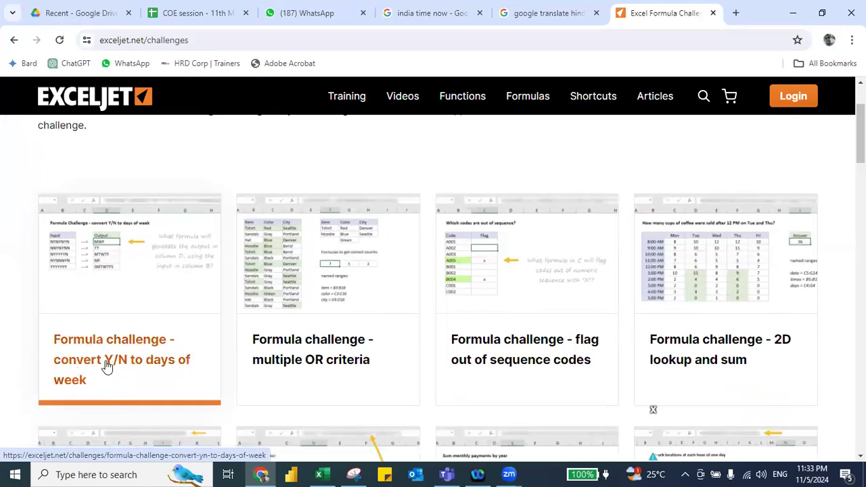
left_click(106, 363)
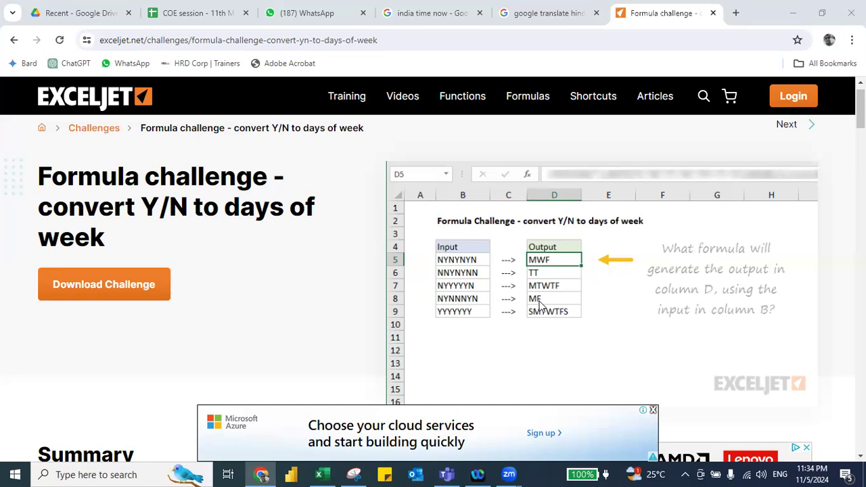
Switch back to Excel, open the workbook File 12 - Final Exam and check its April Claims sheet.
key("alt+Tab")
key("alt+Tab")
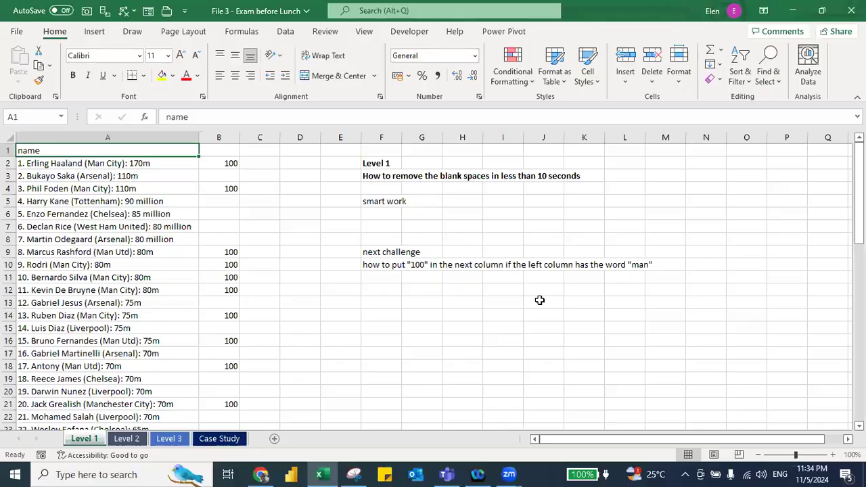
key("ctrl+o")
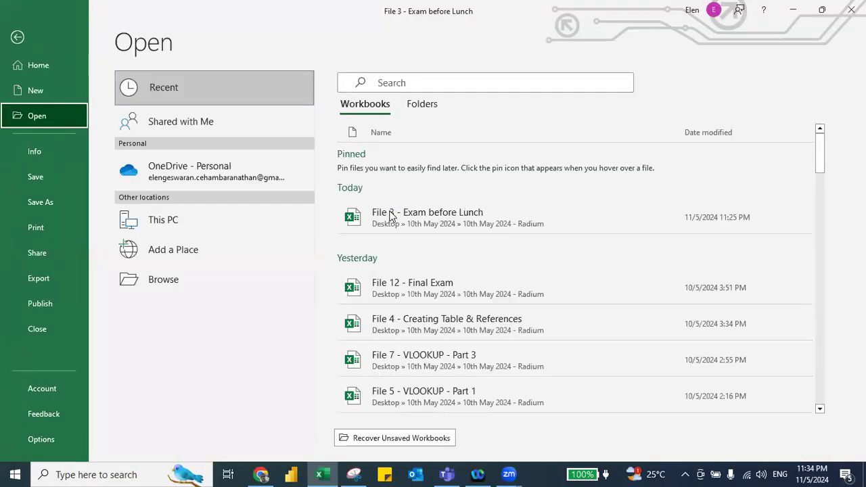
left_click(443, 286)
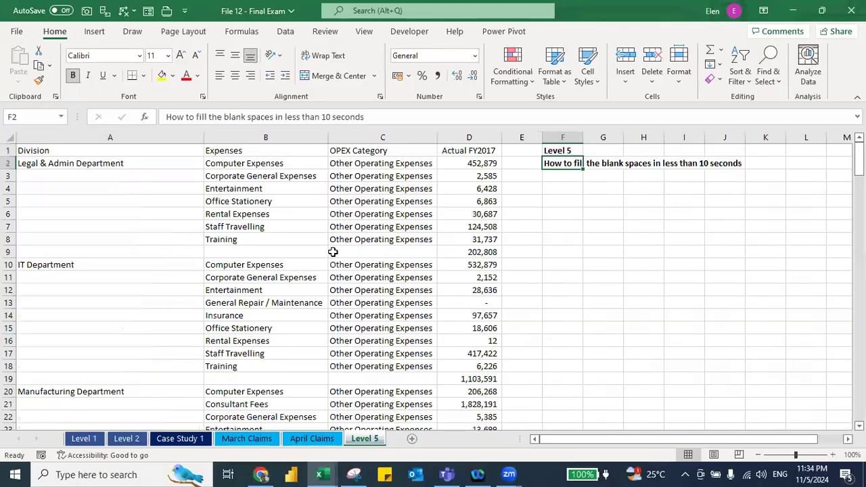
left_click(315, 439)
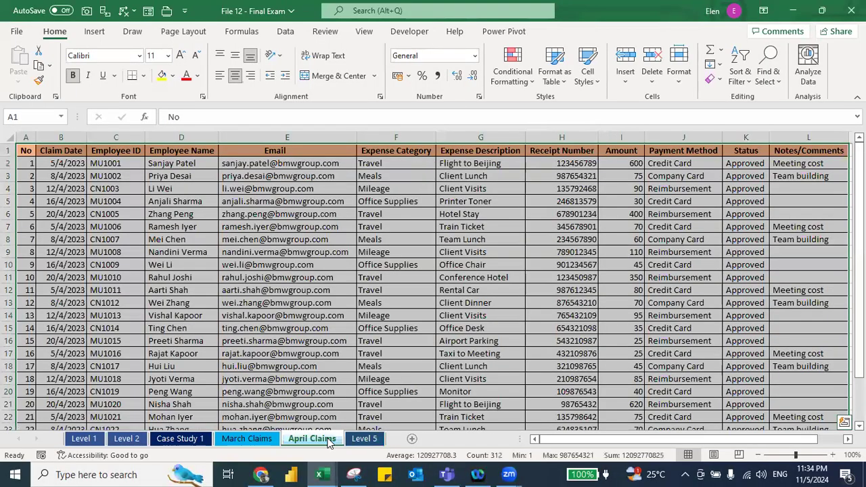
key("alt+Tab")
key("Escape")
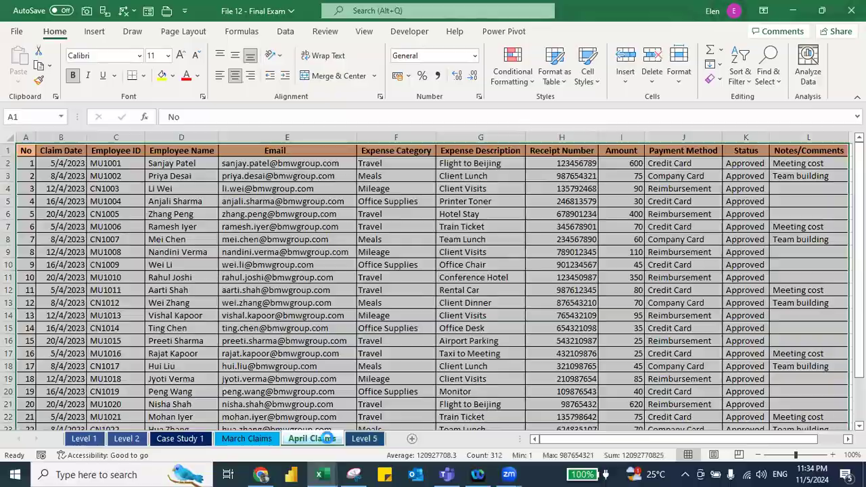
Open the recent workbook File 7 - VLOOKUP - Part 3 and go to its Level 6 sheet.
key("ctrl+o")
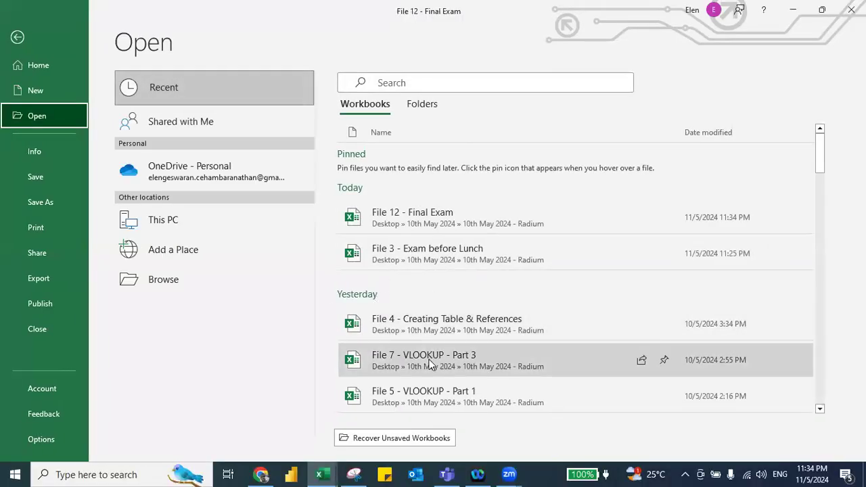
scroll(430, 364, "down", 4)
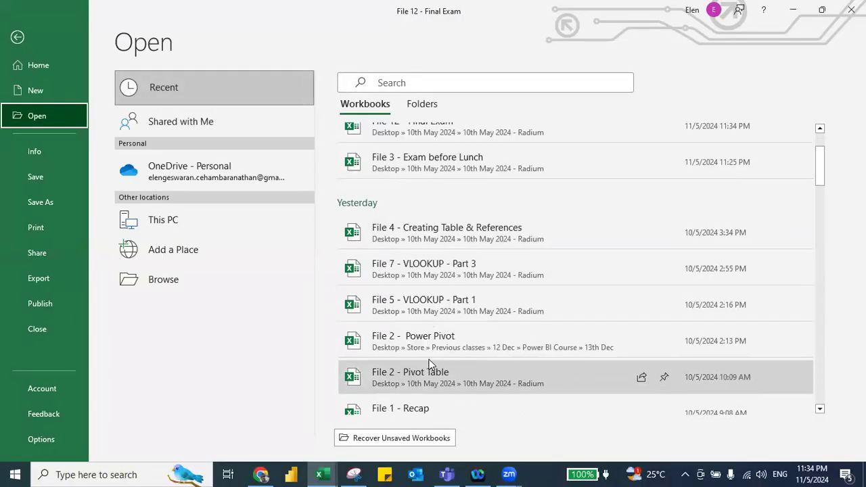
scroll(430, 363, "up", 4)
left_click(439, 207)
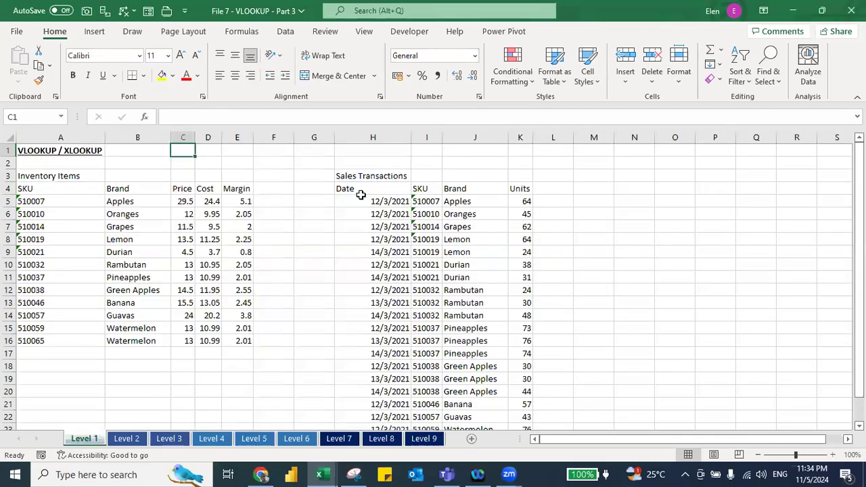
left_click(336, 438)
key("ctrl+Page_Up")
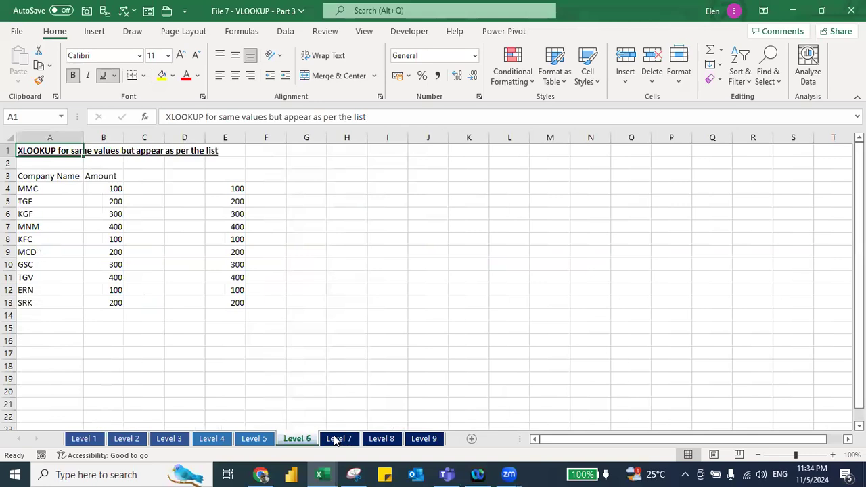
Look up the company for each amount with =XLOOKUP(E4,B:B,A:A) in F4, filled down to F13.
left_click(230, 185)
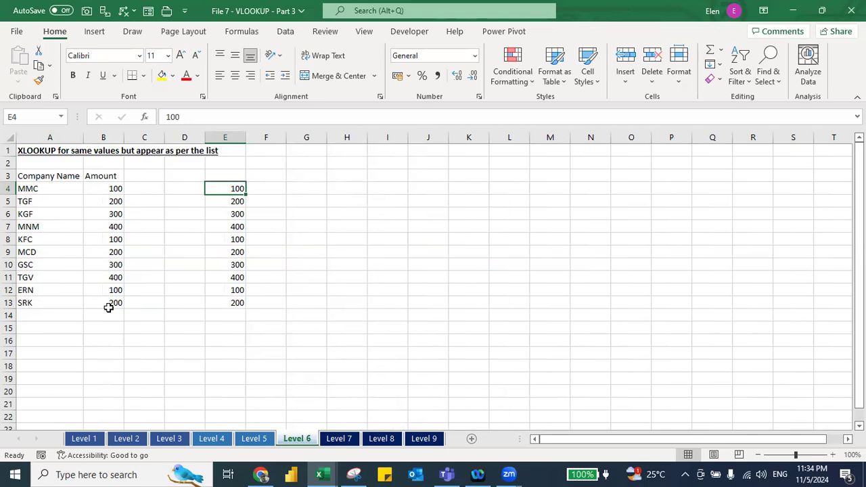
key("Right")
type("=xl")
key("Tab")
key("Left")
type(",")
left_click(102, 137)
type(",")
left_click(43, 135)
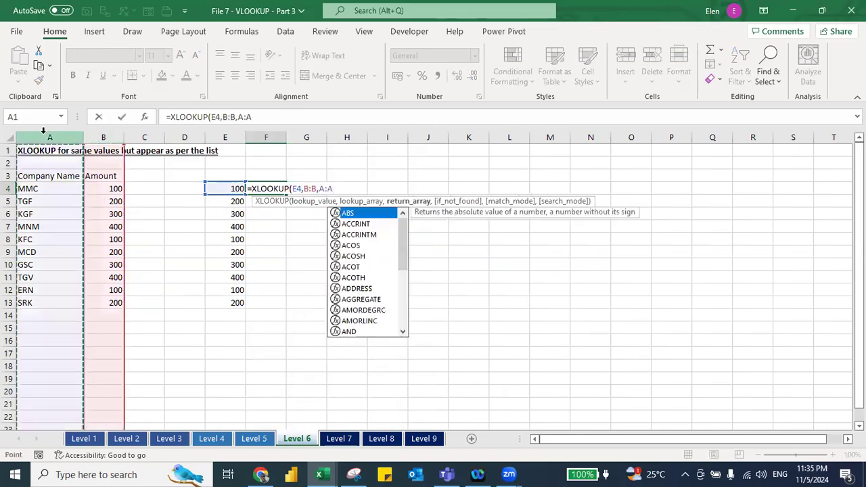
key("Return")
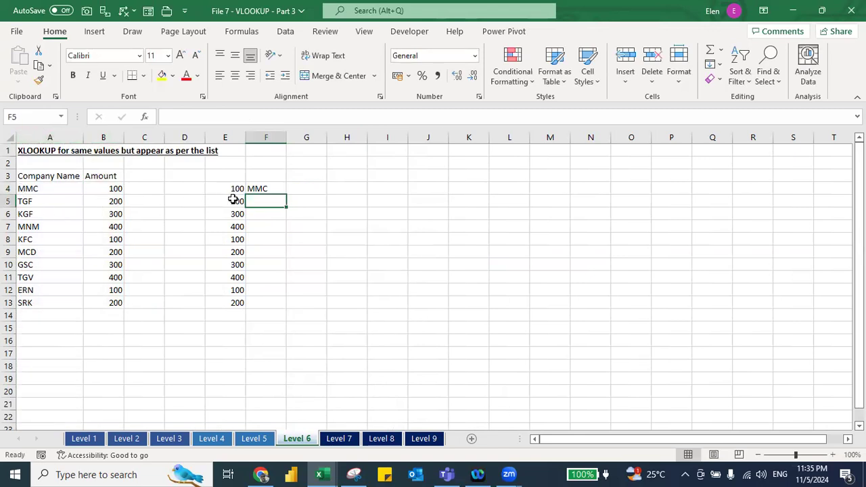
key("Up")
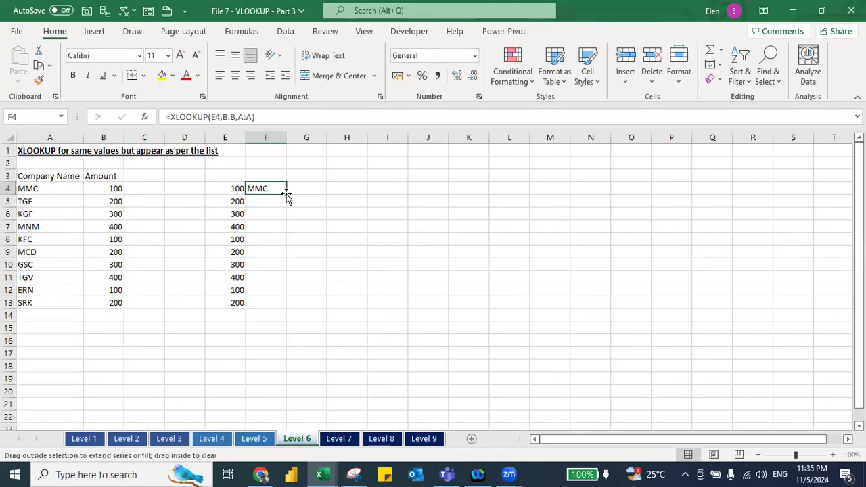
double_click(287, 194)
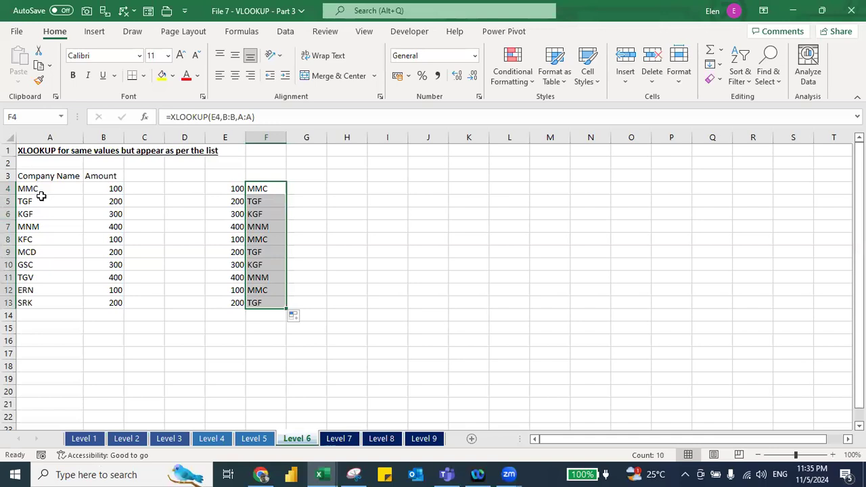
Highlight the first four company names, A4:A7, in yellow and go through the names below them.
left_click_drag(34, 191, 32, 226)
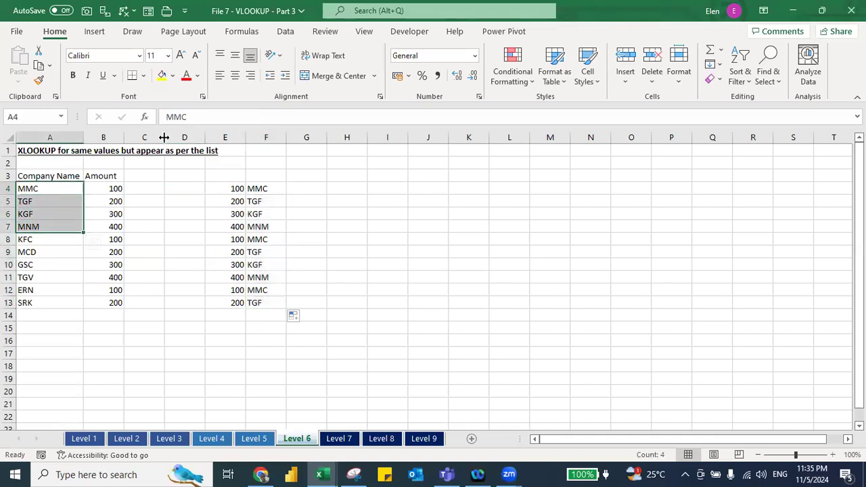
left_click(162, 75)
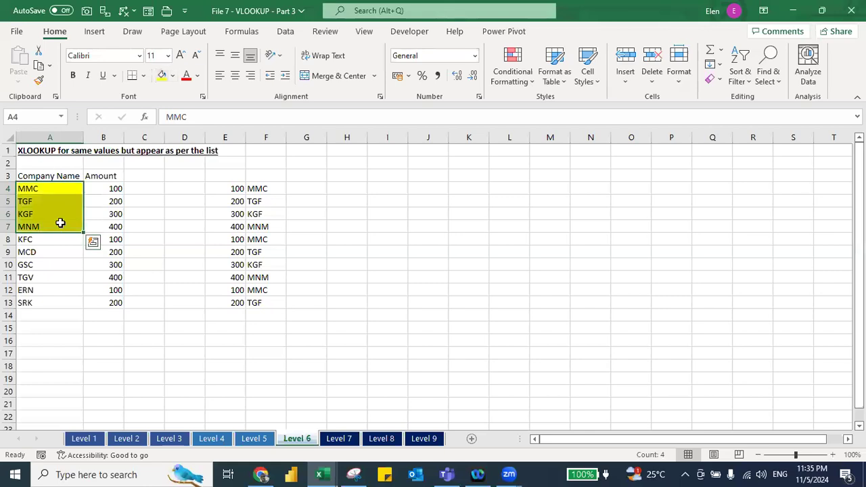
left_click(44, 241)
key("Down")
key("Down")
key("Down")
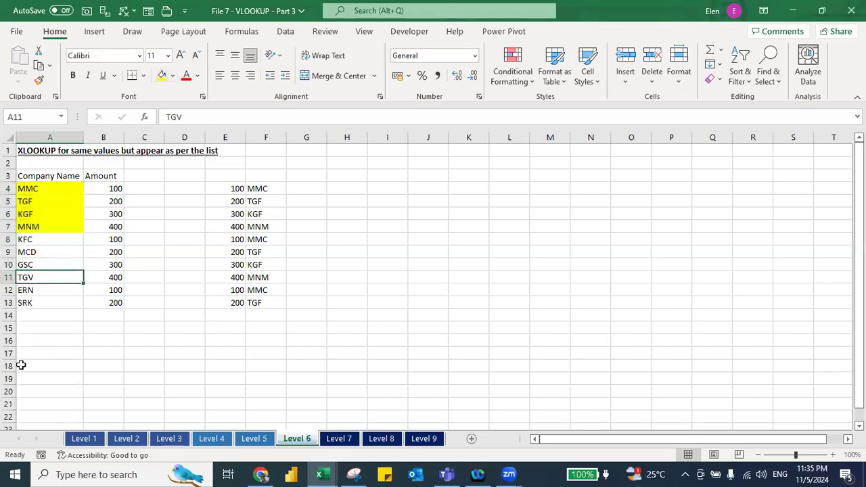
key("Down")
key("Down")
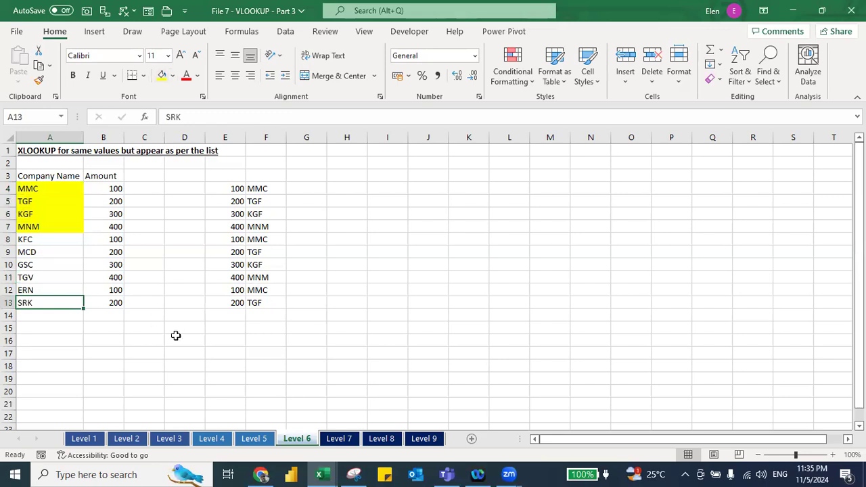
Remove the yellow fill from the company names in A4:A7.
key("Up")
key("Up")
key("Up")
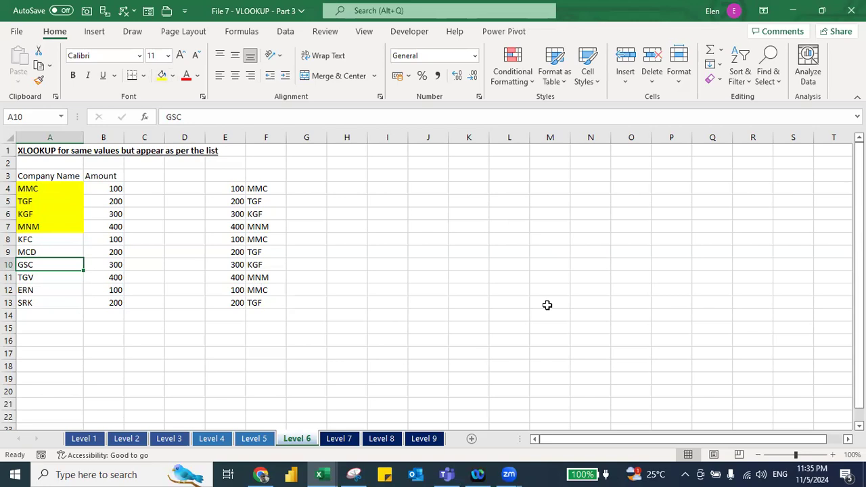
key("Up")
key("Up")
key("Up")
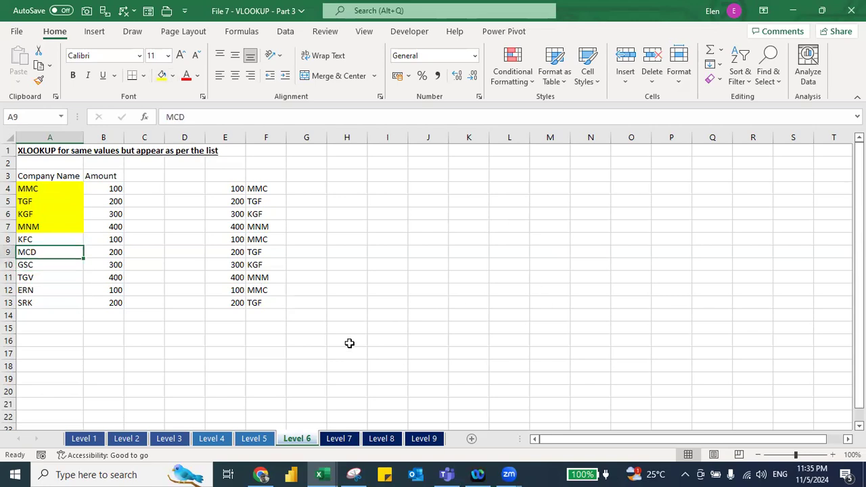
key("shift+Up")
key("shift+Up")
key("shift+Up")
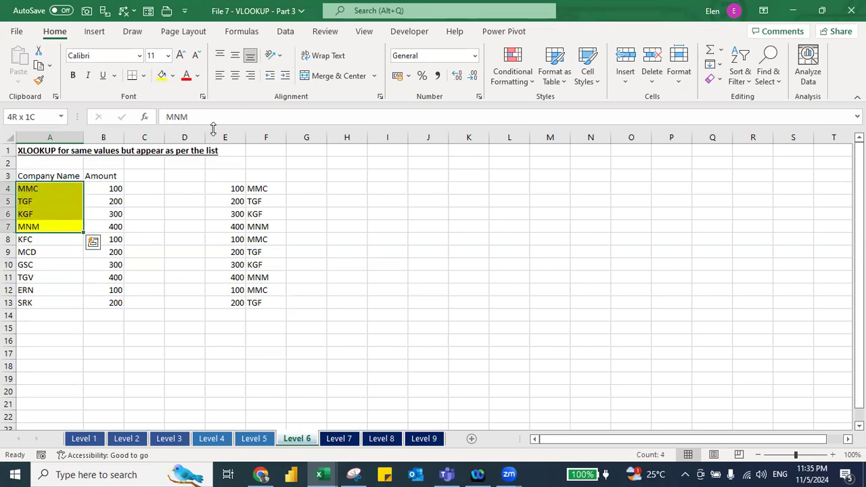
left_click(173, 76)
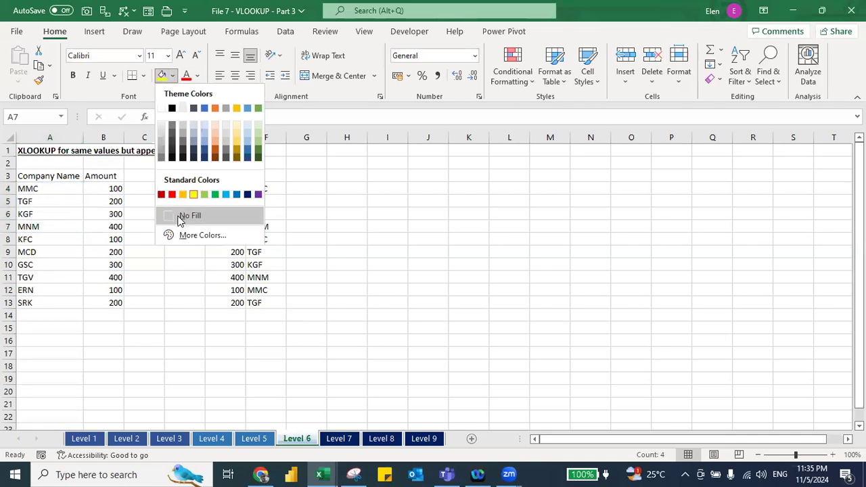
left_click(182, 215)
Try a formula in C4 that joins the first company name and its amount, and clear the cell again.
key("Right")
key("Right")
key("Left")
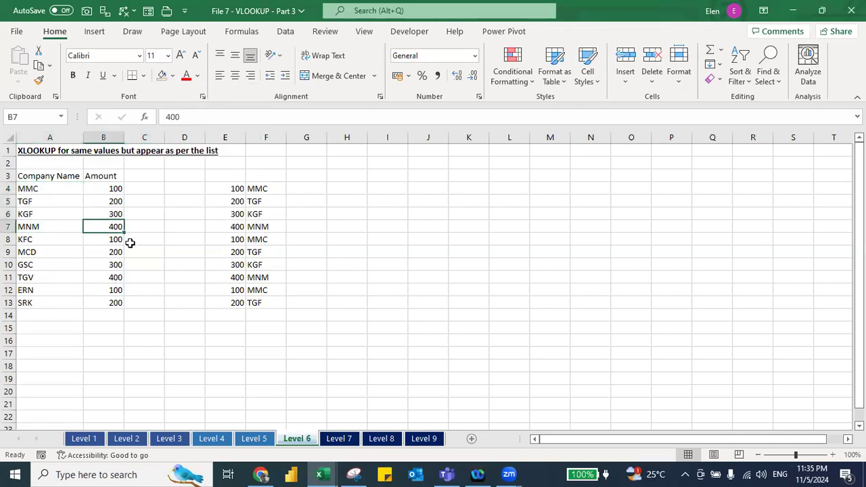
key("Up")
key("Up")
key("Up")
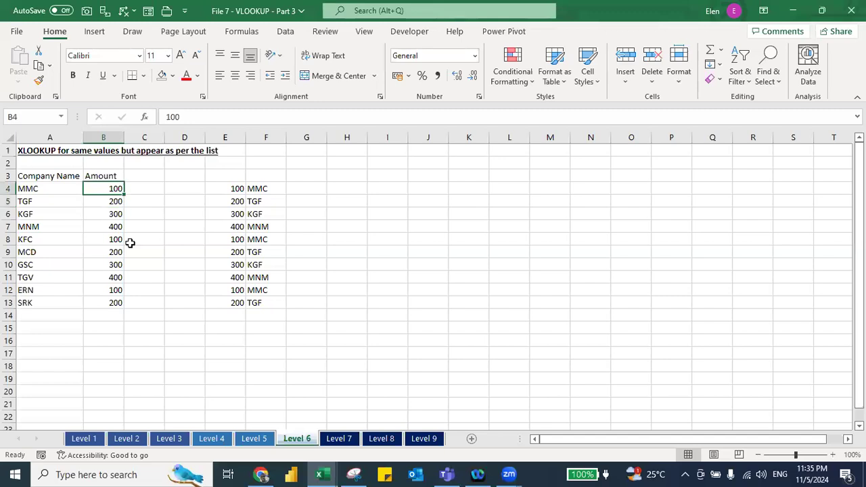
key("Right")
type("=")
key("Left")
key("Left")
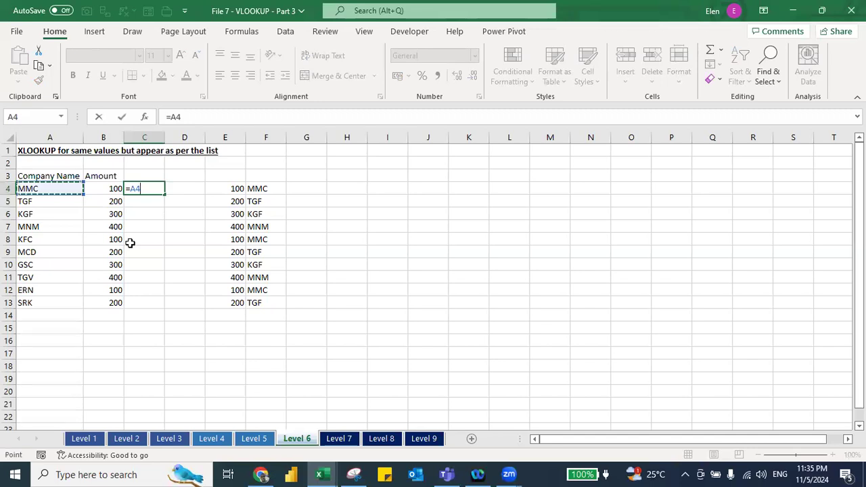
type("&B4")
key("Return")
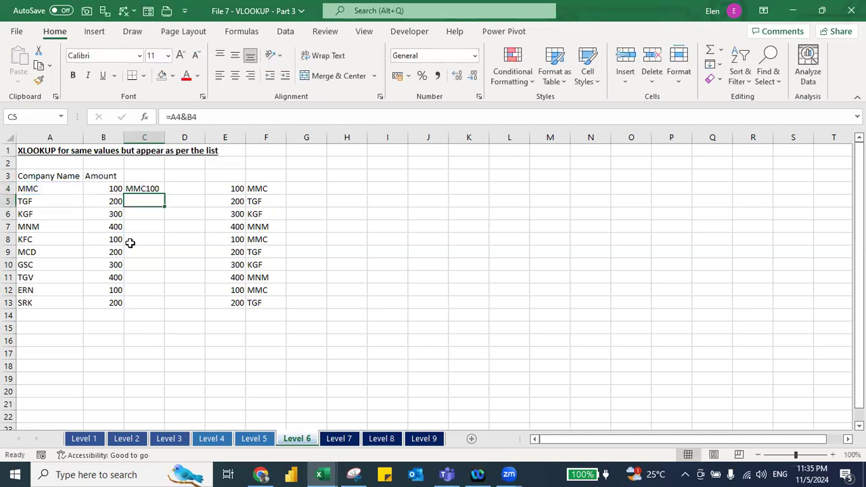
key("Up")
key("Delete")
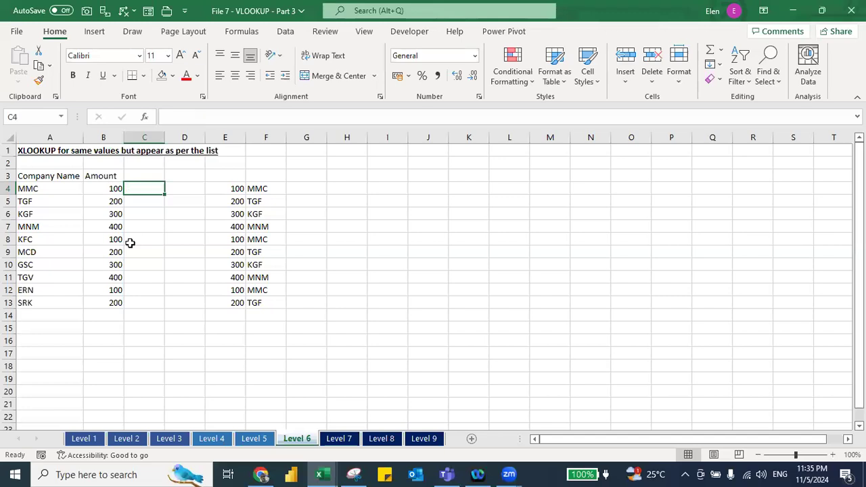
Join each company name with its amount by entering =A4&B4 in C4 and filling it down to C13.
type("=")
key("Left")
key("Left")
type("&")
key("Left")
key("Return")
key("Left")
key("ctrl+Down")
key("Right")
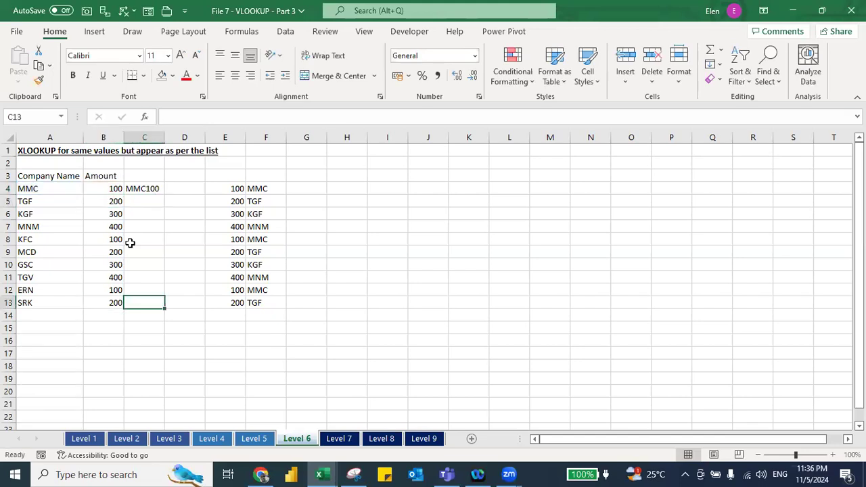
key("ctrl+shift+Up")
key("ctrl+d")
Enter 1 in D4 and 2 in D5, and copy the 2 down to D13.
key("ctrl+Up")
key("Right")
type("1")
key("Return")
type("2")
key("Left")
key("ctrl+Down")
key("Right")
key("ctrl+shift+Up")
key("ctrl+d")
key("Up")
key("Up")
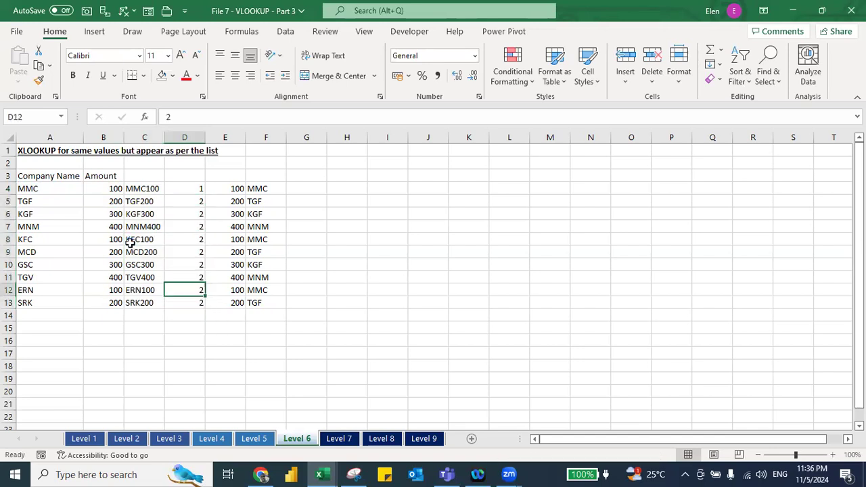
Extend the number series in D4:D5 down to D13 so the rows are numbered 1 to 10.
key("ctrl+Up")
key("Down")
key("Up")
key("shift+Down")
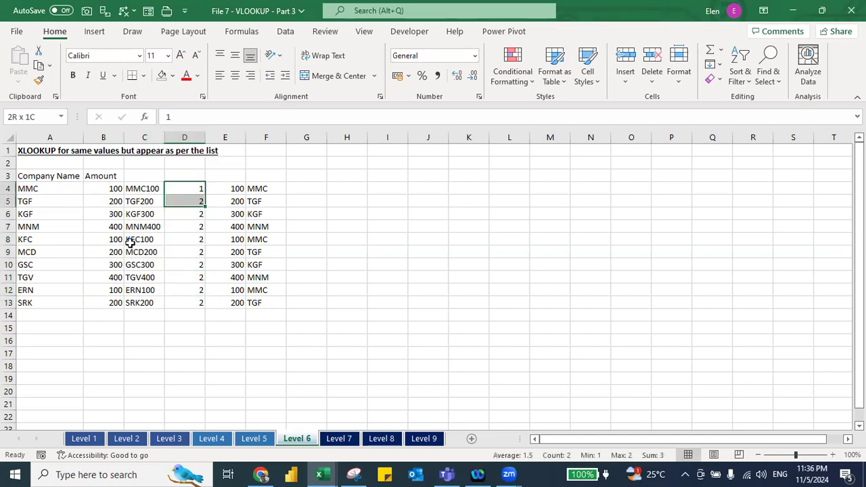
left_click_drag(201, 208, 198, 297)
Enter 1 in G4 and clear the XLOOKUP formulas from F4:F13.
key("Right")
key("Right")
key("Right")
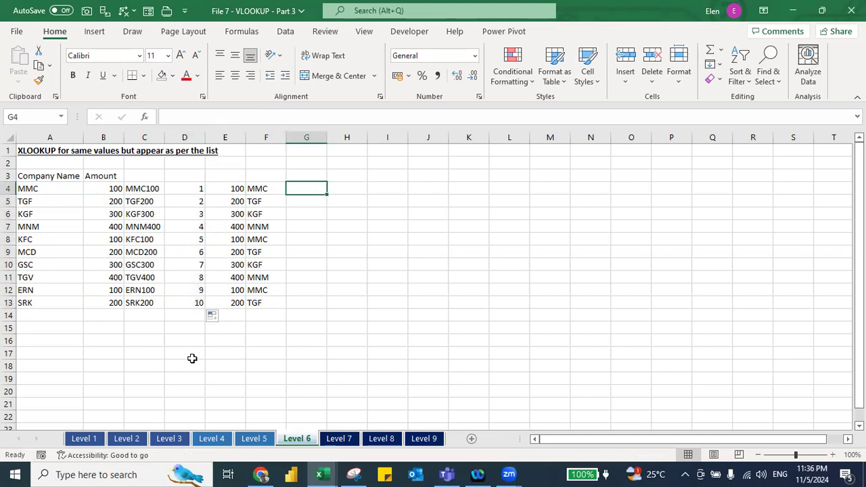
type("1")
key("Return")
key("Up")
key("Left")
key("shift+Down")
key("shift+Down")
key("shift+Down")
key("shift+Down")
key("shift+Down")
key("shift+Down")
key("shift+Down")
key("shift+Down")
key("shift+Down")
key("Delete")
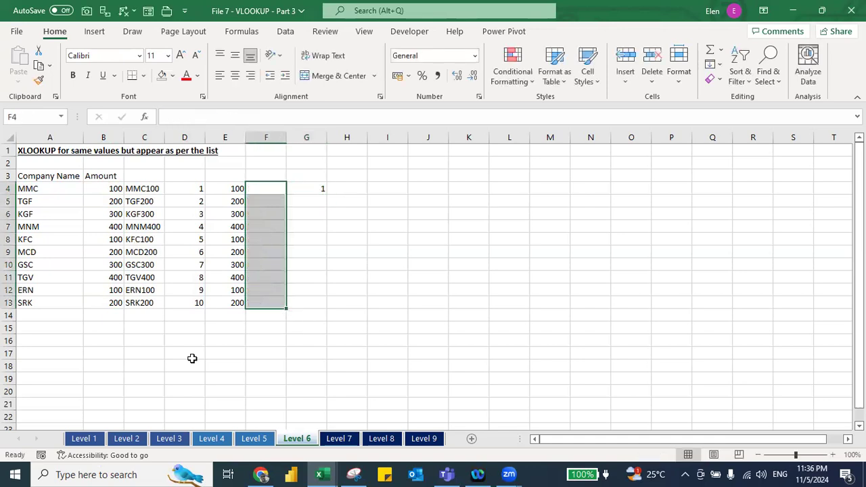
Copy the joined company-and-amount cells C4:C13 and paste them at F4.
key("Right")
key("Left")
key("Left")
key("Left")
key("Left")
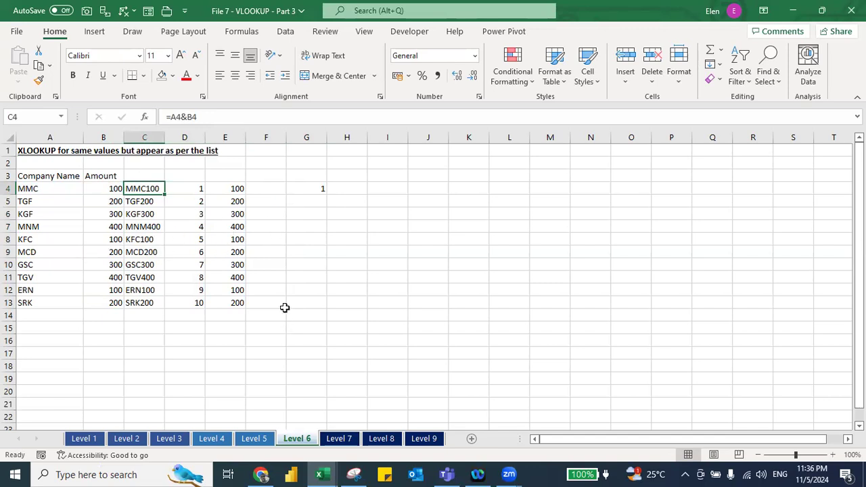
key("ctrl+shift+Down")
key("ctrl+c")
key("Right")
key("Right")
key("Right")
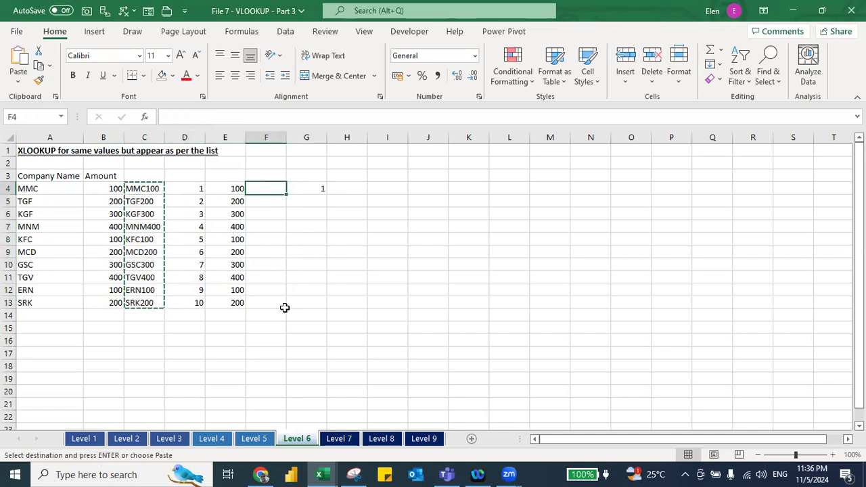
key("ctrl+v")
Copy C4:C13 again and paste it into F4:F13 as values only.
key("Left")
key("Left")
key("Left")
key("ctrl+shift+Down")
key("ctrl+c")
key("Right")
key("Right")
key("Right")
key("ctrl+alt+v")
key("v")
key("Return")
key("Right")
type("=")
key("Left")
key("Left")
key("Left")
type("&")
key("Left")
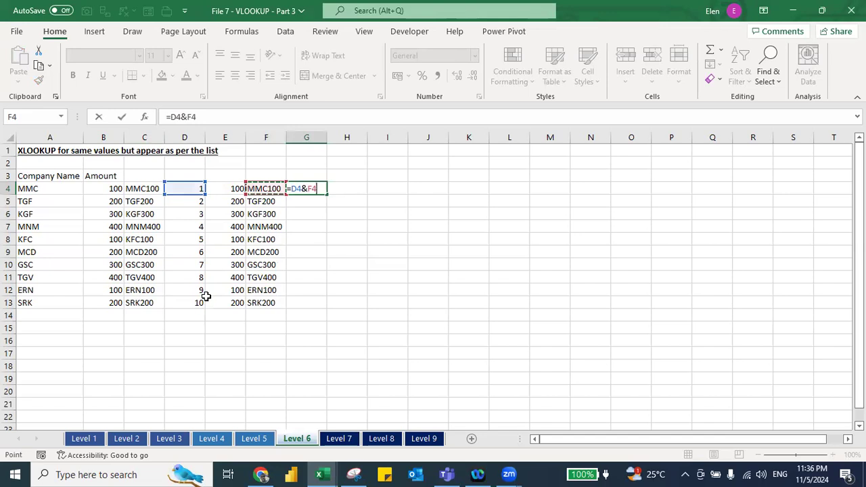
type(",")
key("Escape")
type("=xl")
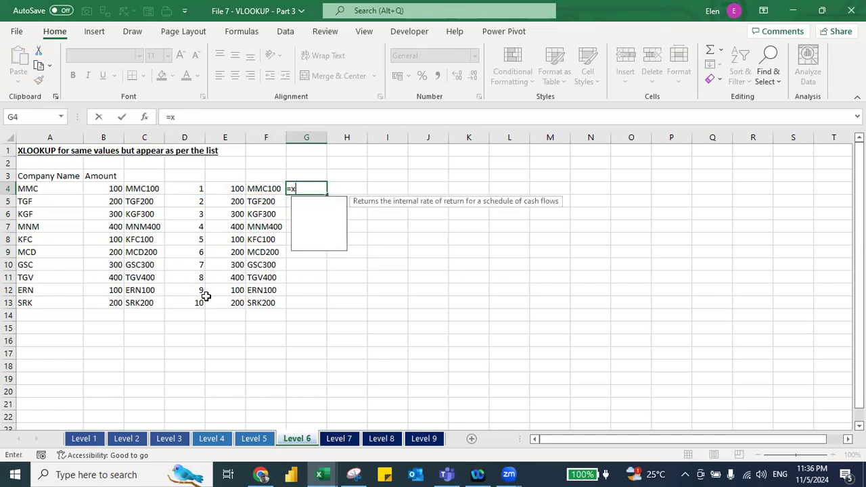
key("Tab")
key("Left")
key("Left")
key("Left")
type("&")
key("Left")
type(",")
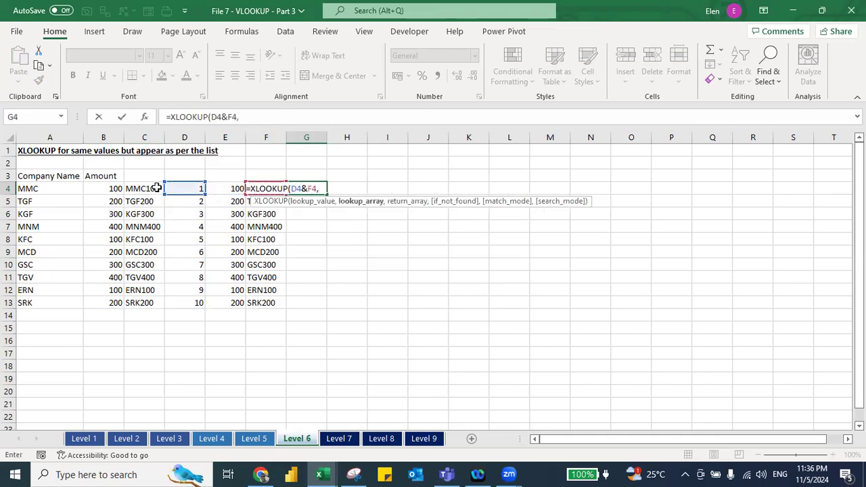
key("BackSpace")
key("BackSpace")
key("BackSpace")
key("BackSpace")
key("BackSpace")
key("BackSpace")
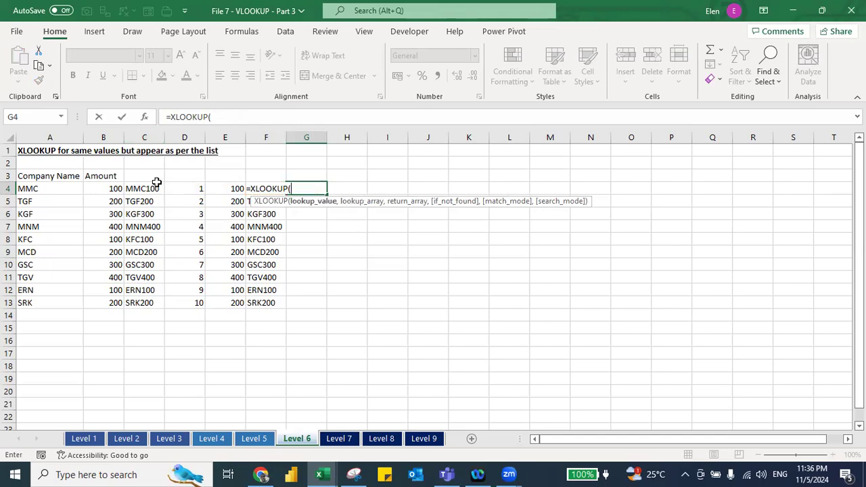
key("Escape")
key("Right")
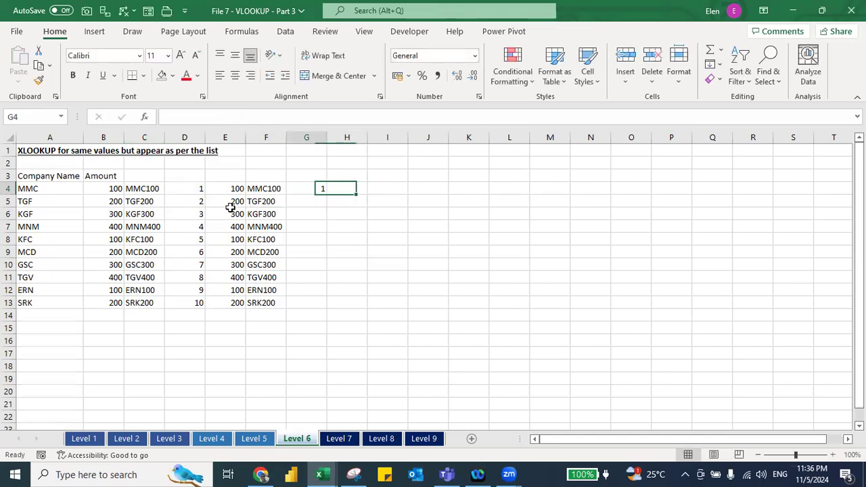
Try =XLOOKUP(F4,C:C,A:A) in G4 to return the company name, and clear the cell again.
key("Left")
key("Left")
key("Right")
type("=xl")
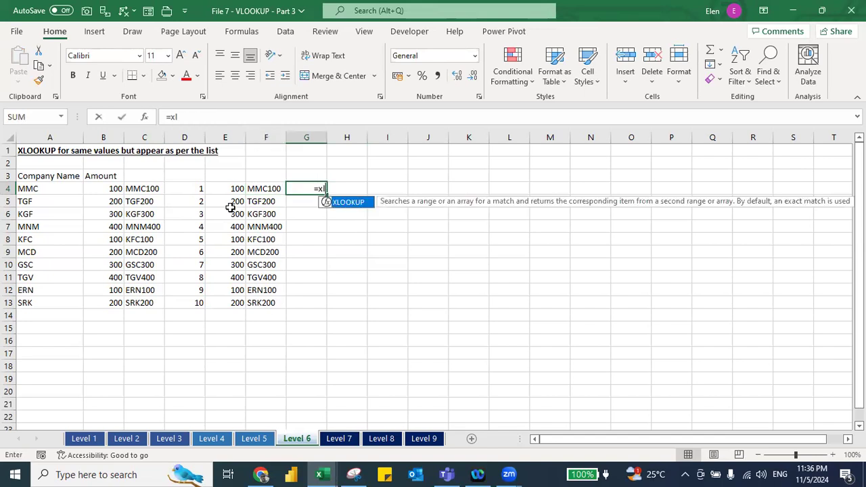
key("Tab")
type("F4,")
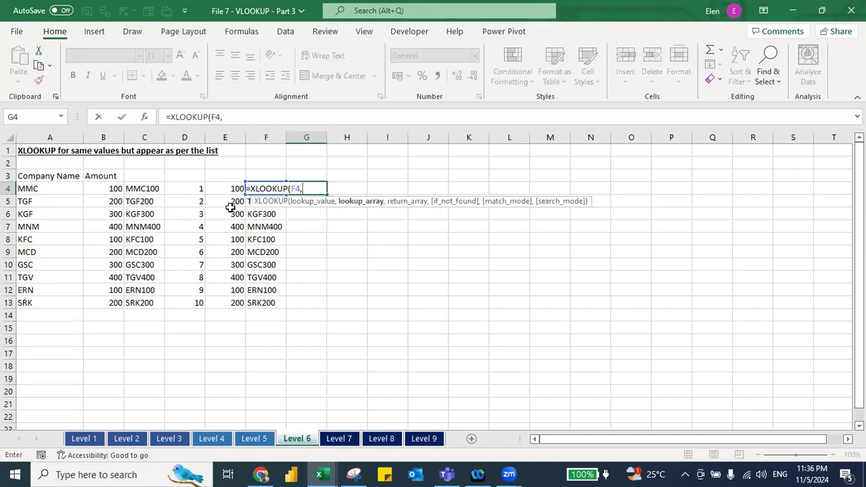
left_click(144, 129)
type(",")
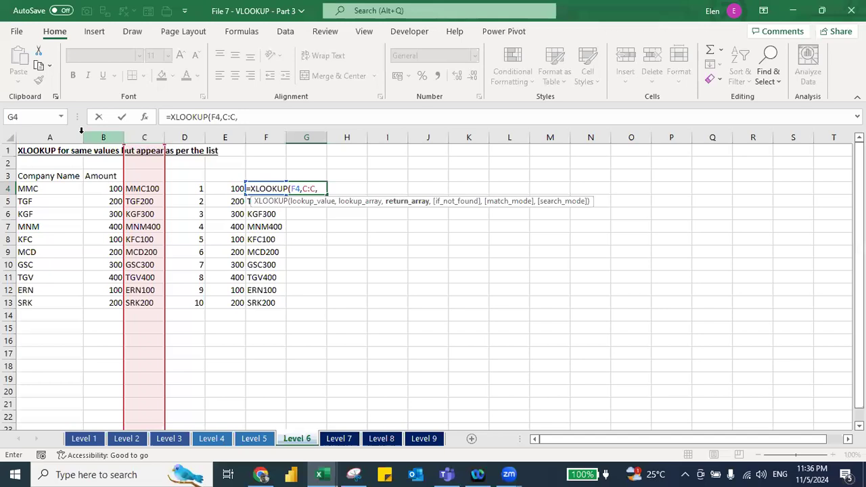
left_click(47, 136)
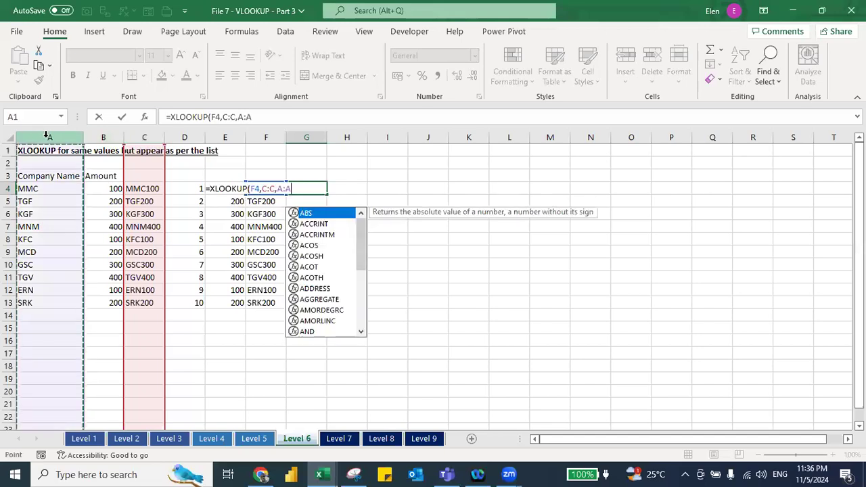
key("Return")
key("Up")
key("Delete")
On the Level 7 sheet, enter =XLOOKUP(H4,B:B,A:A) in I4 to find the company for the amount in H4.
key("ctrl+Page_Down")
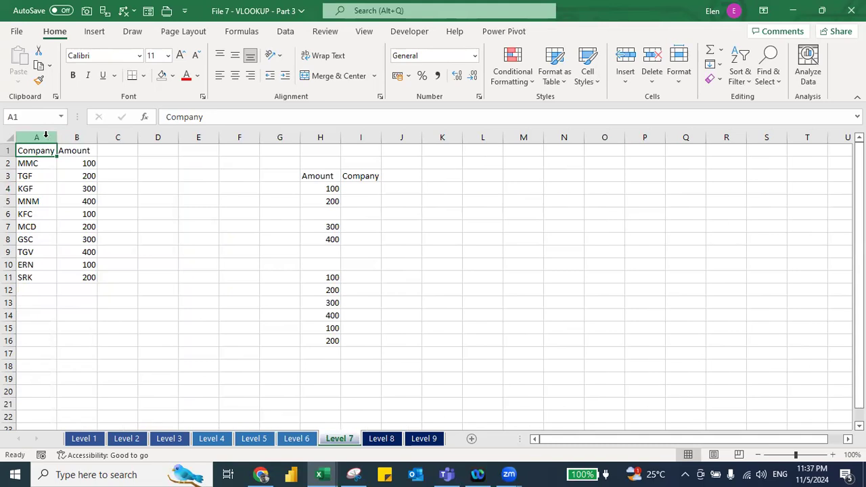
left_click(350, 188)
type("=xl")
key("Tab")
type("H4,")
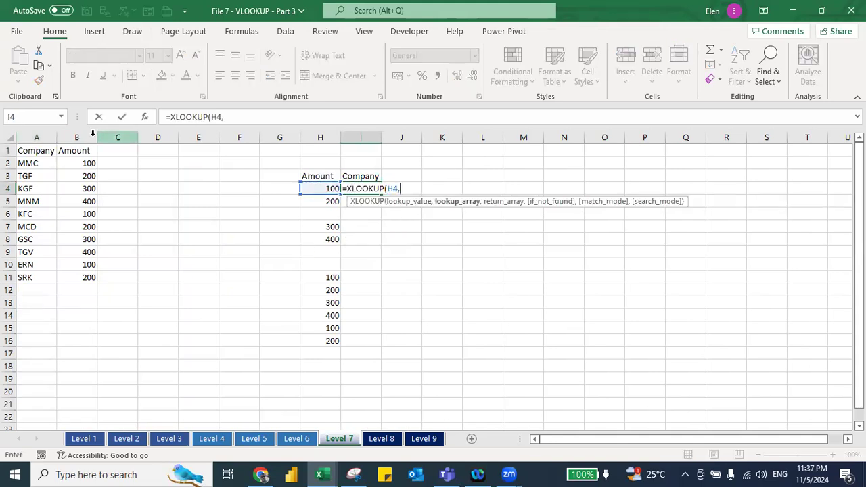
left_click(71, 139)
type(",")
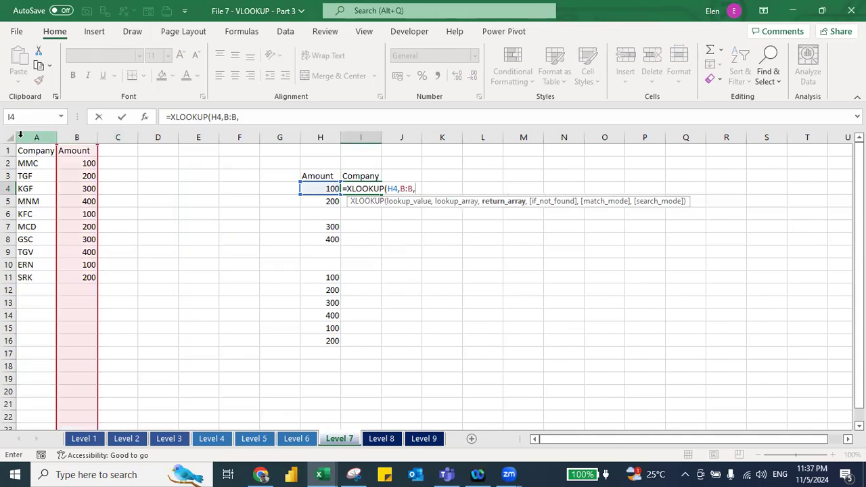
left_click(23, 131)
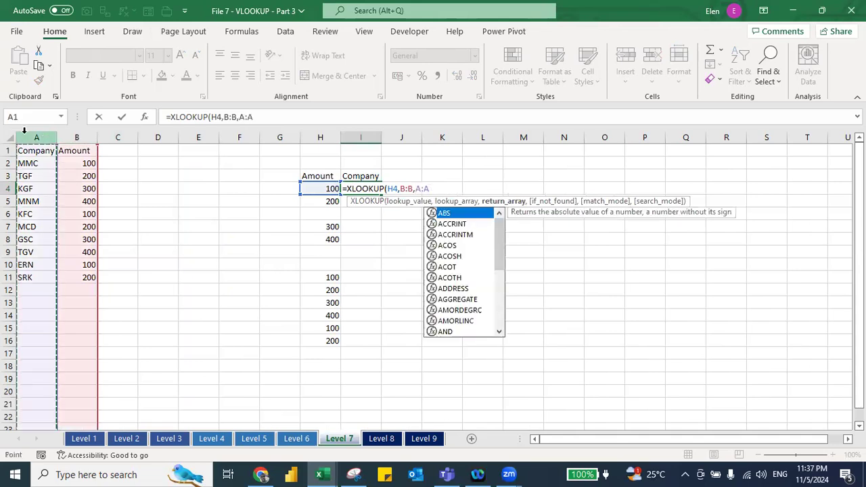
key("Return")
Fill the I4 lookup formula down the Company column to I16.
key("Left")
key("Right")
key("ctrl+Down")
key("Left")
key("ctrl+Up")
key("Right")
key("ctrl+shift+Up")
key("ctrl+d")
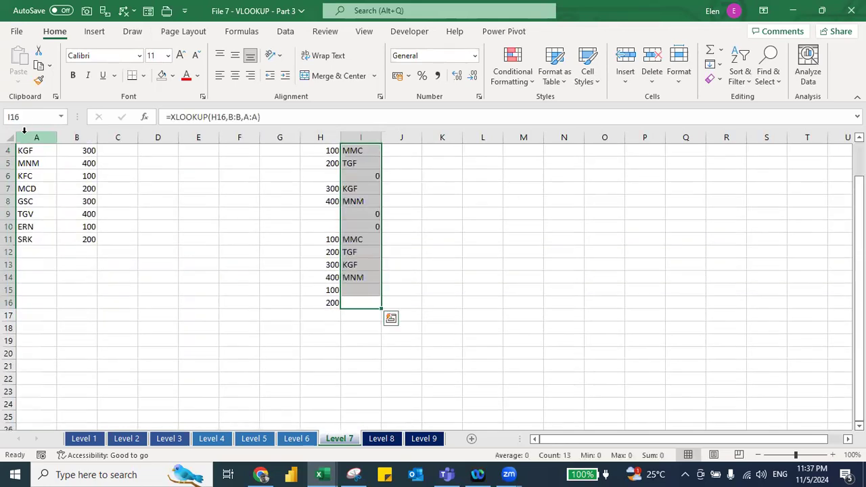
key("Up")
key("ctrl+Up")
key("ctrl+Up")
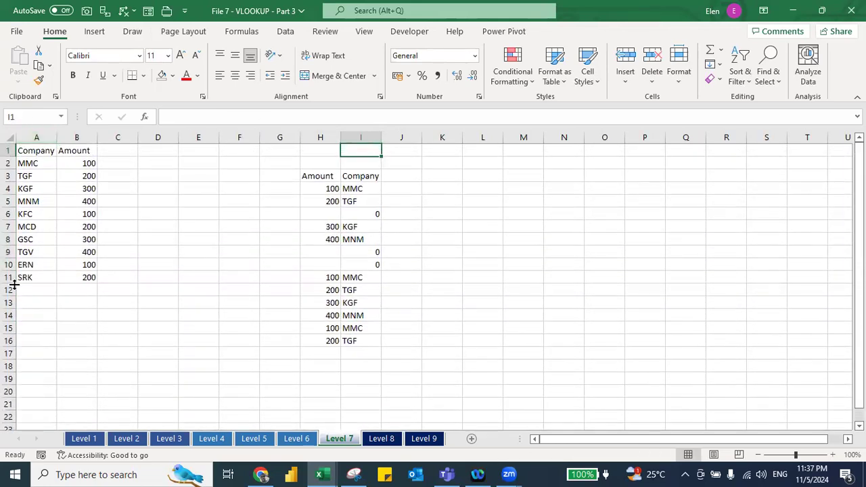
Clear the XLOOKUP formulas from I4:I16.
key("ctrl+Down")
key("Down")
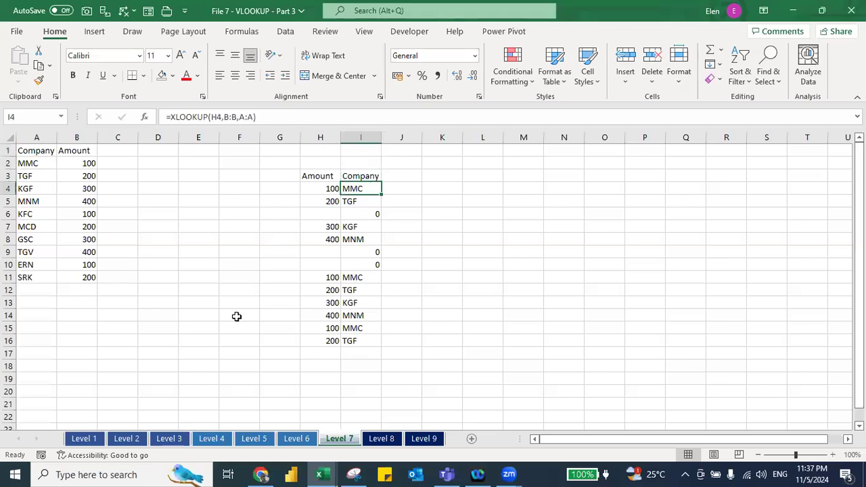
key("ctrl+shift+Down")
key("Delete")
key("Up")
key("Up")
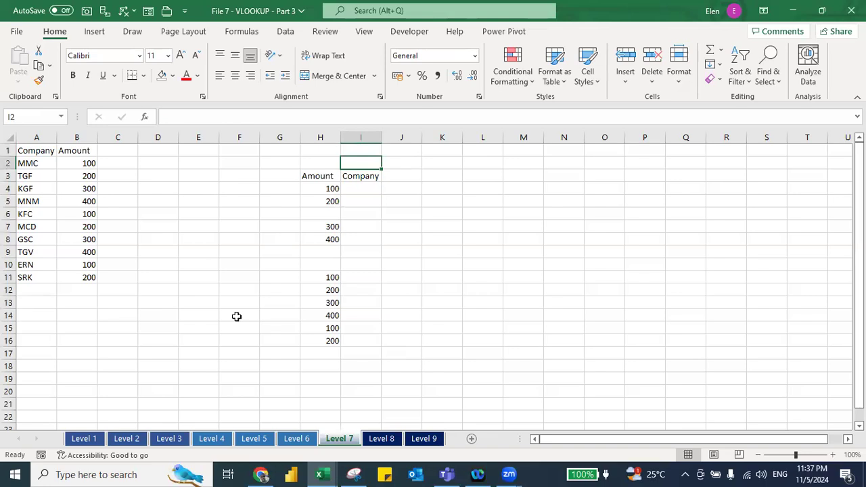
key("Down")
key("Down")
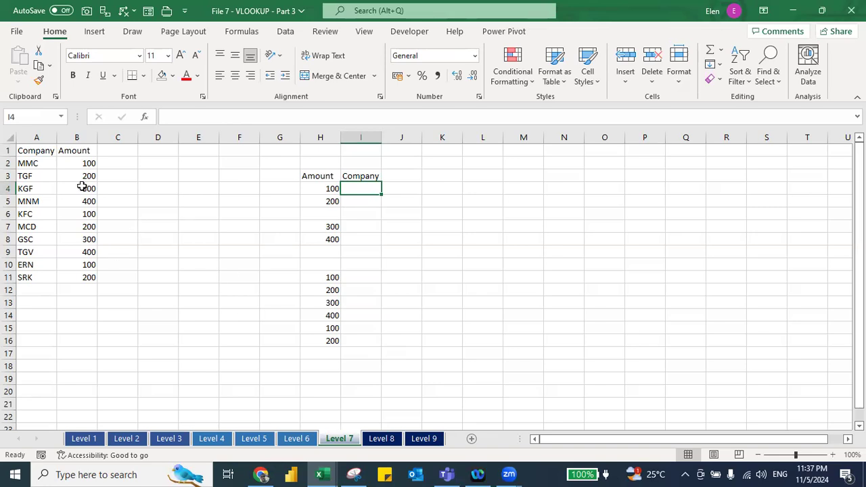
Copy the company MMC from A2 into I4, and clear I4 again.
left_click(30, 163)
key("ctrl+c")
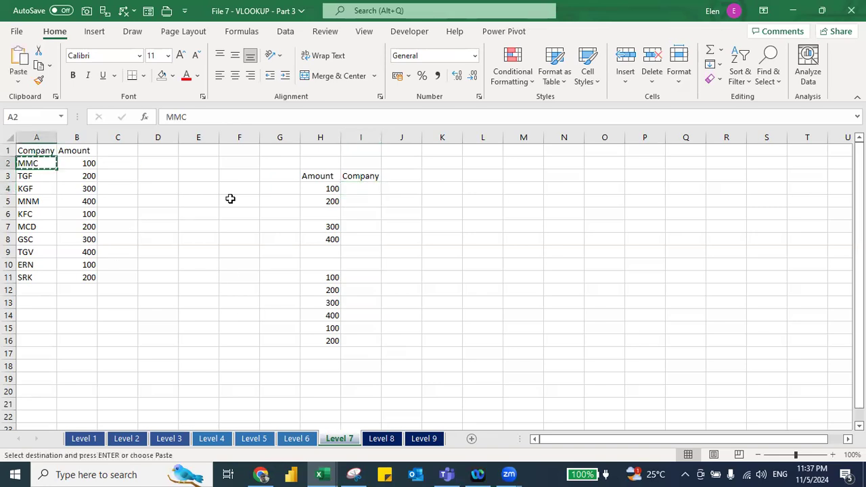
left_click(343, 191)
key("ctrl+v")
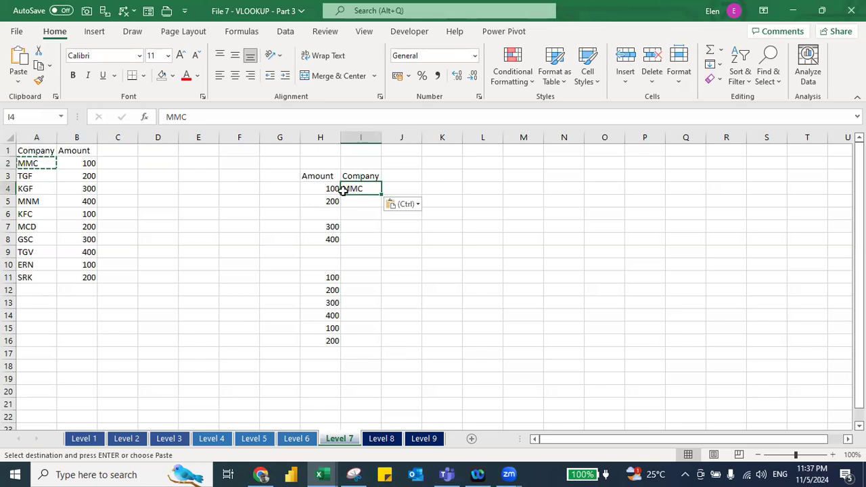
key("Delete")
key("Up")
key("Up")
key("Up")
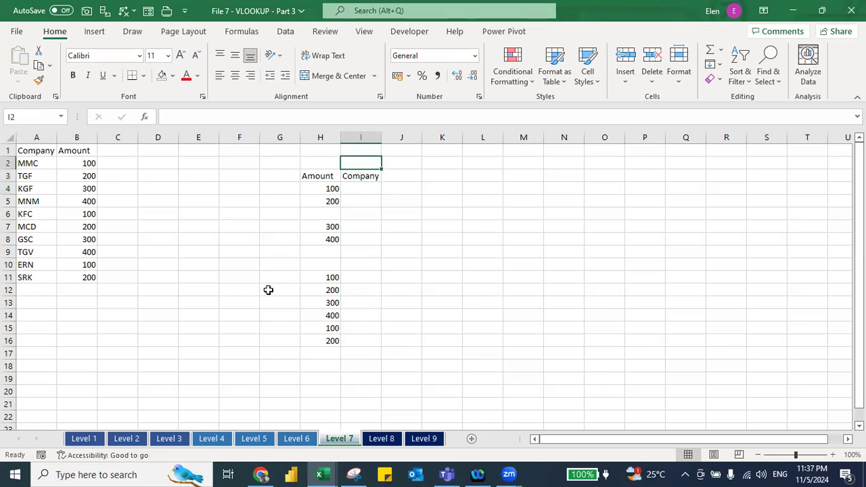
type("5")
key("BackSpace")
key("Down")
key("Down")
key("Down")
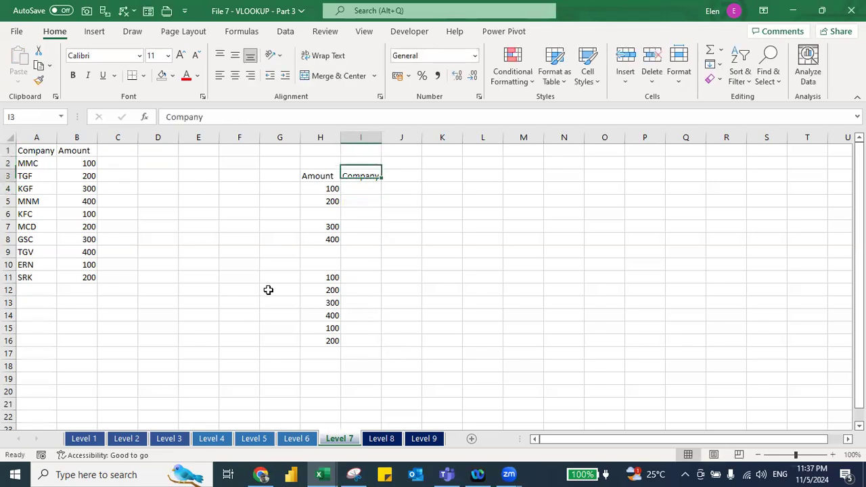
type("=")
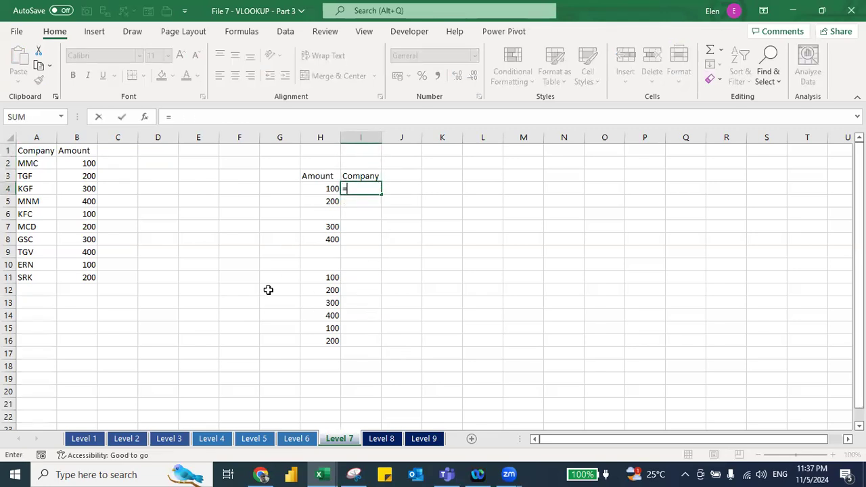
type("index")
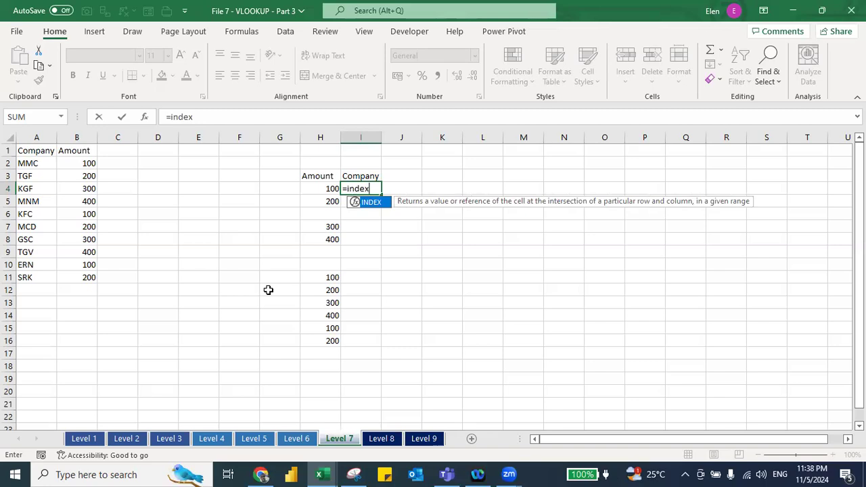
key("Escape")
key("Up")
key("Up")
key("Up")
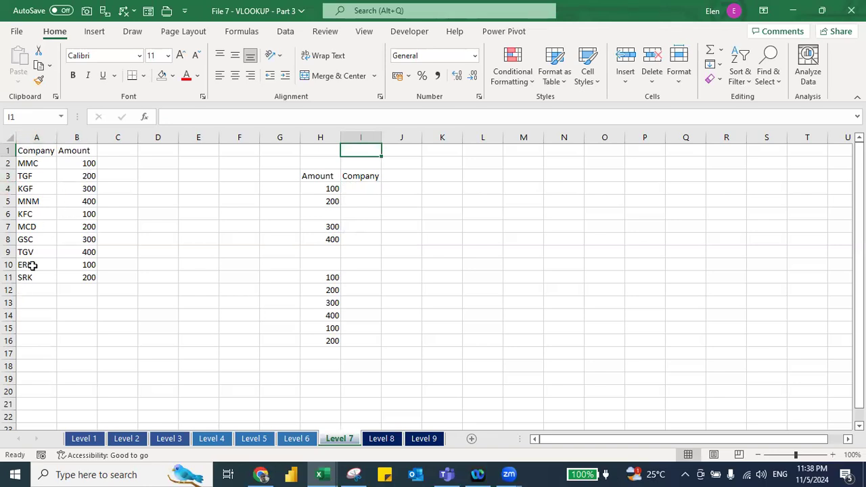
Enter =XLOOKUP(H4,B:B,A:A) in I4 to look up the H4 amount in column B and return the company.
key("Down")
key("Down")
key("Down")
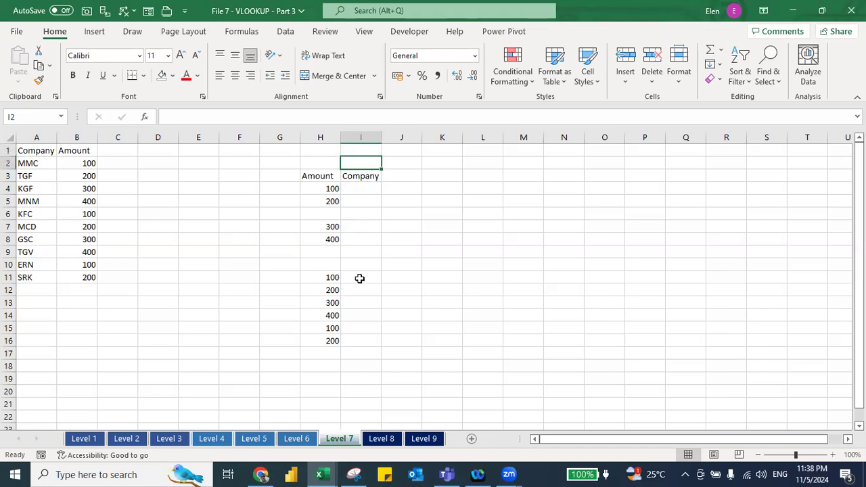
type("=xl")
key("Tab")
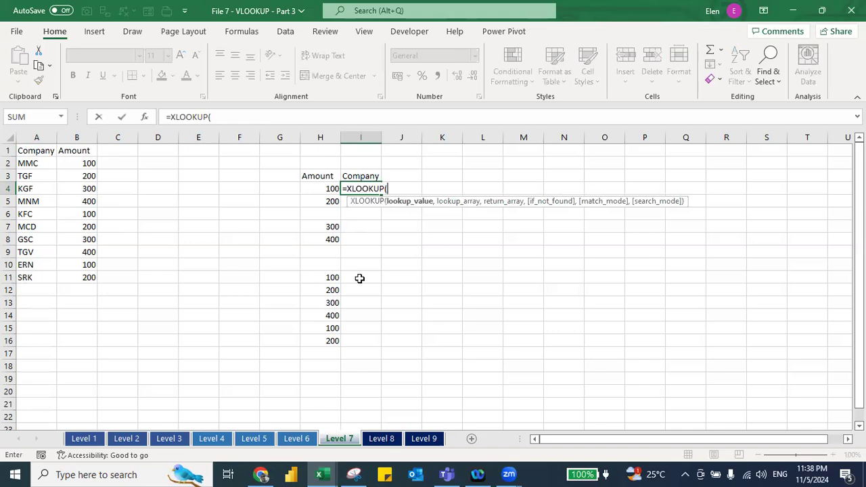
key("Left")
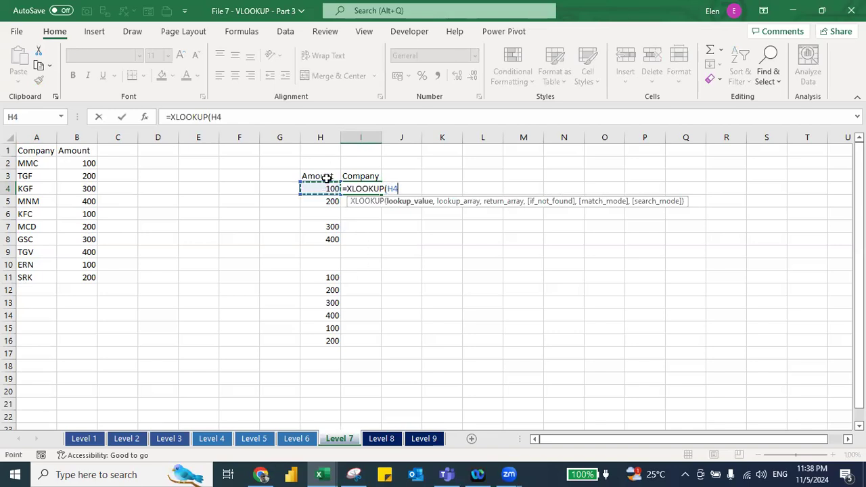
type(",")
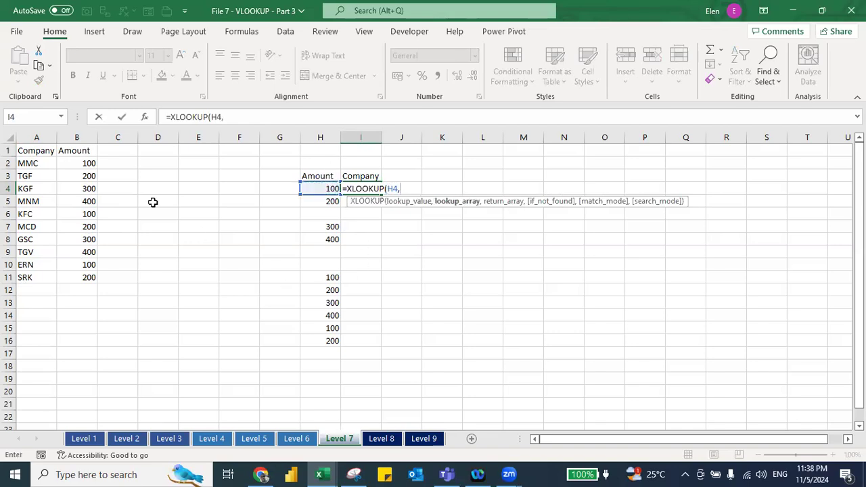
left_click(80, 135)
type(",")
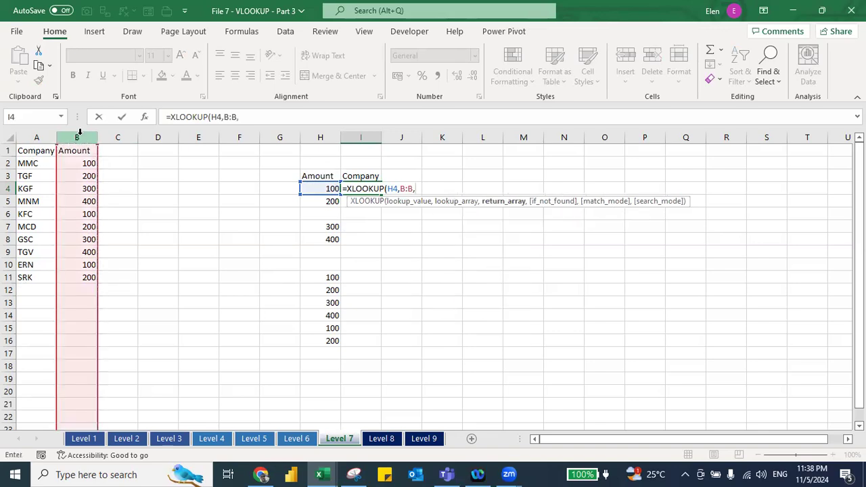
left_click(38, 136)
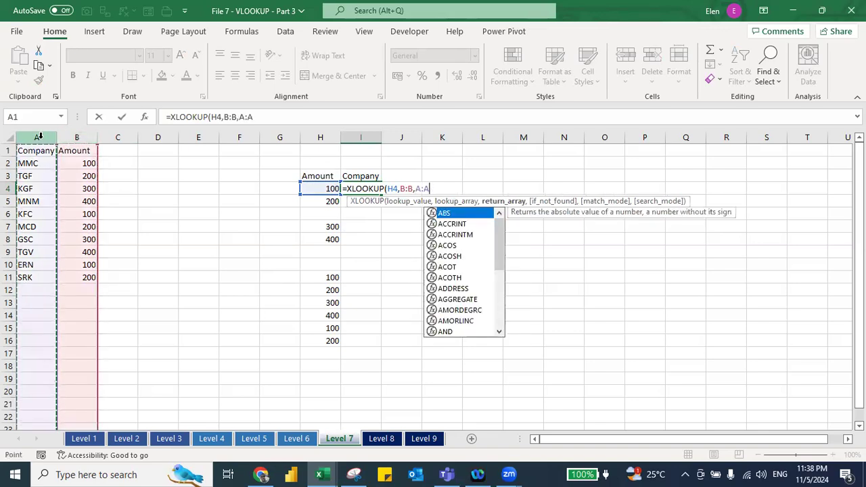
type(")")
key("Return")
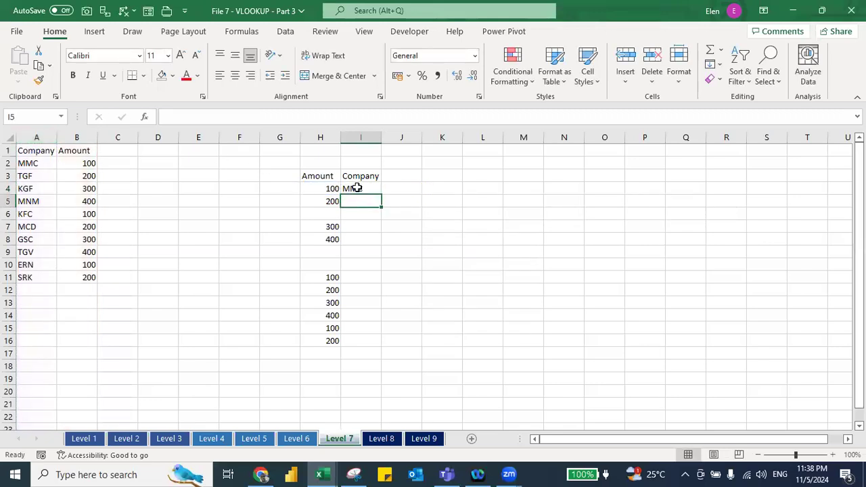
Fill the I4 lookup down to I16, and clear the results from I4:I16.
left_click(356, 188)
left_click_drag(379, 193, 378, 348)
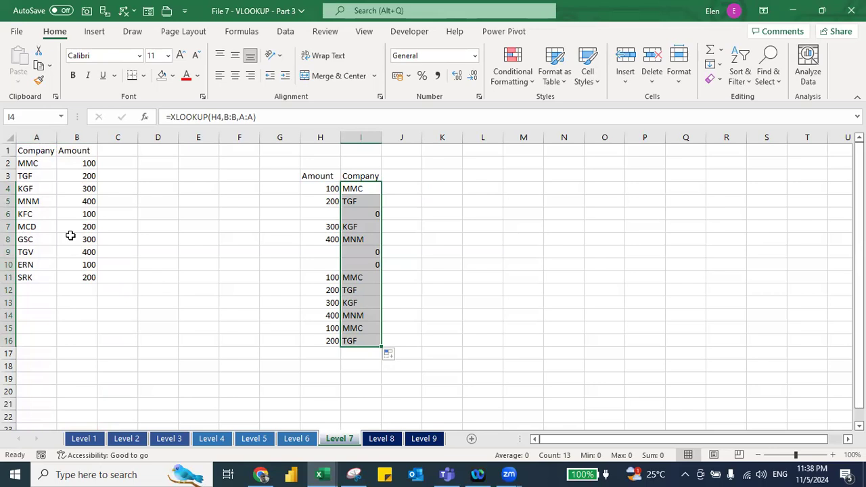
key("Delete")
key("Up")
key("Down")
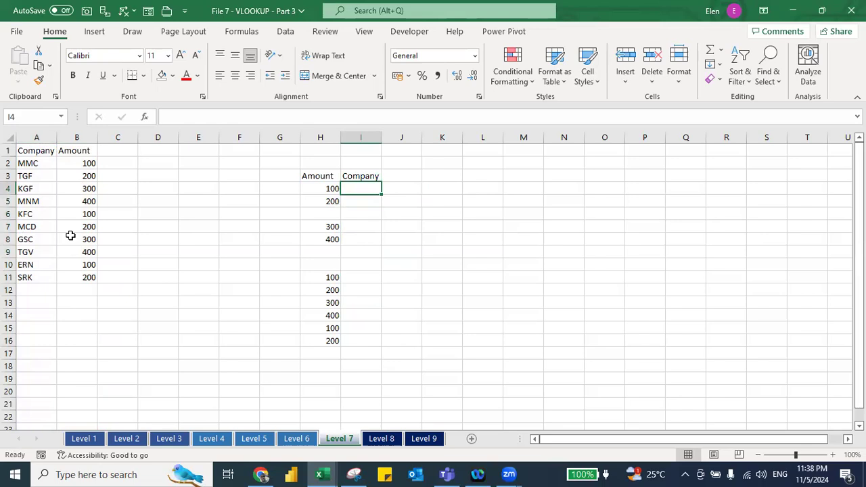
Number the company rows from 1 to 10 in C2:C11 by extending a series started with 1 and 2.
left_click(121, 167)
type("1")
key("Return")
type("2")
key("Up")
key("shift+Down")
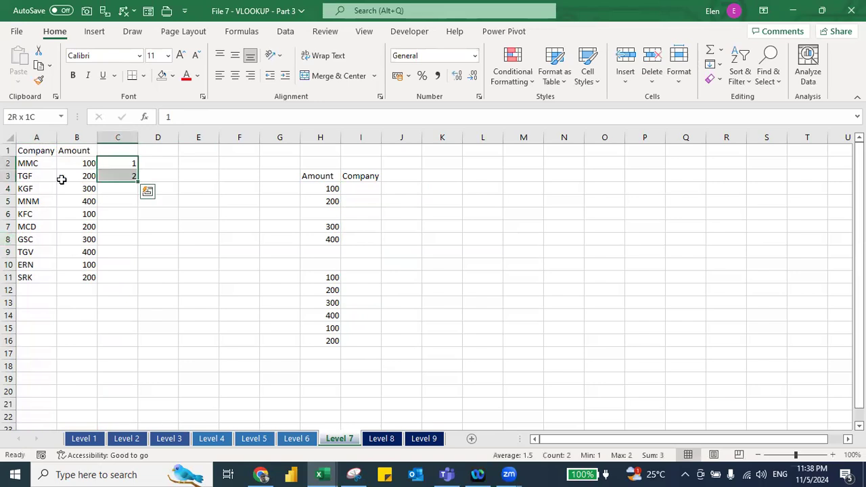
double_click(138, 182)
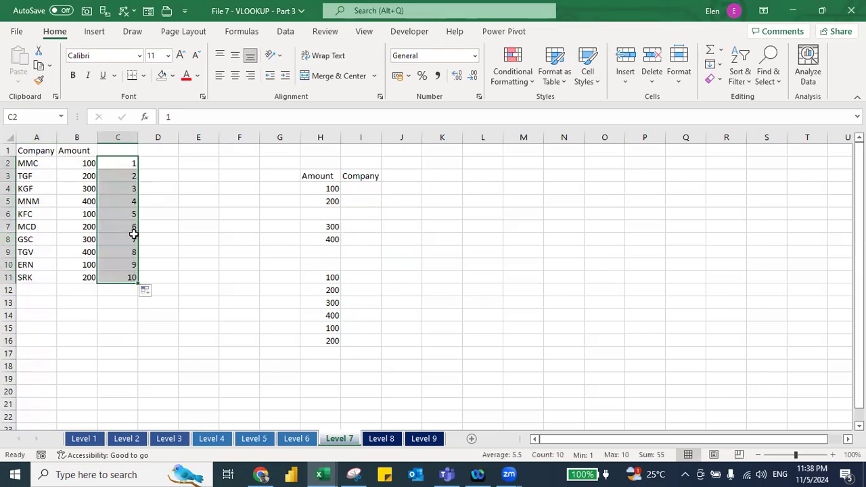
Insert a blank column between the Amount column H and the Company column.
left_click(359, 193)
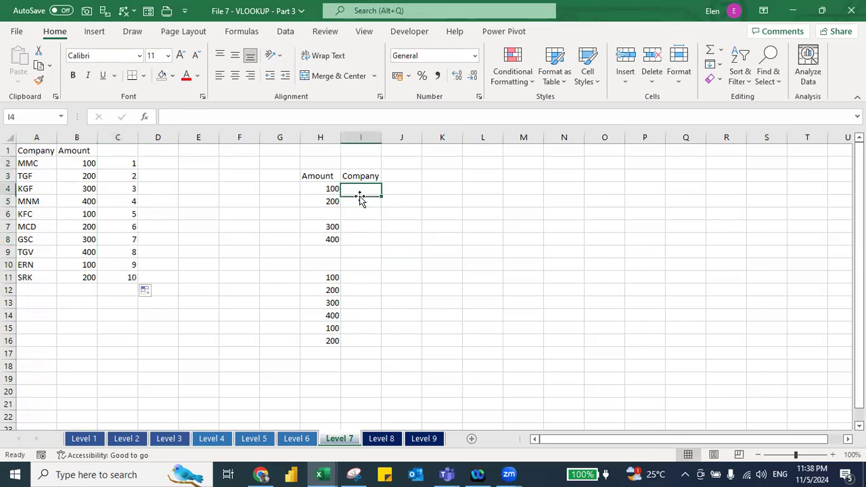
key("ctrl+space")
key("ctrl+shift+plus")
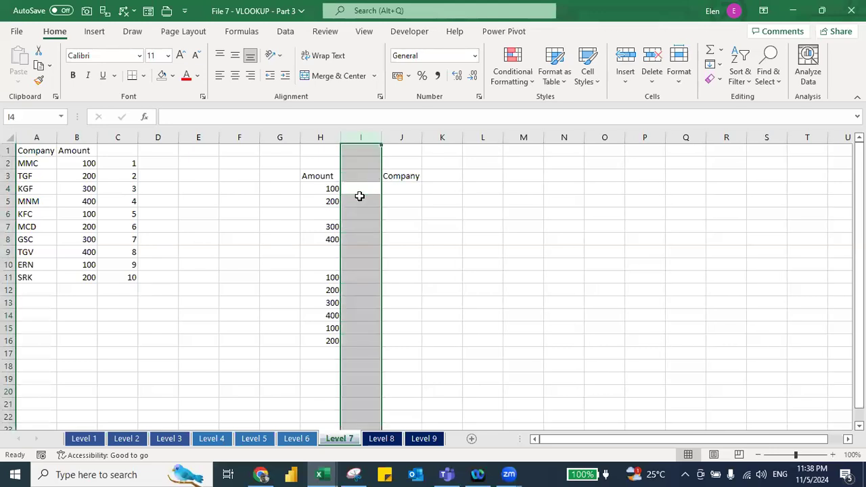
key("Left")
key("Right")
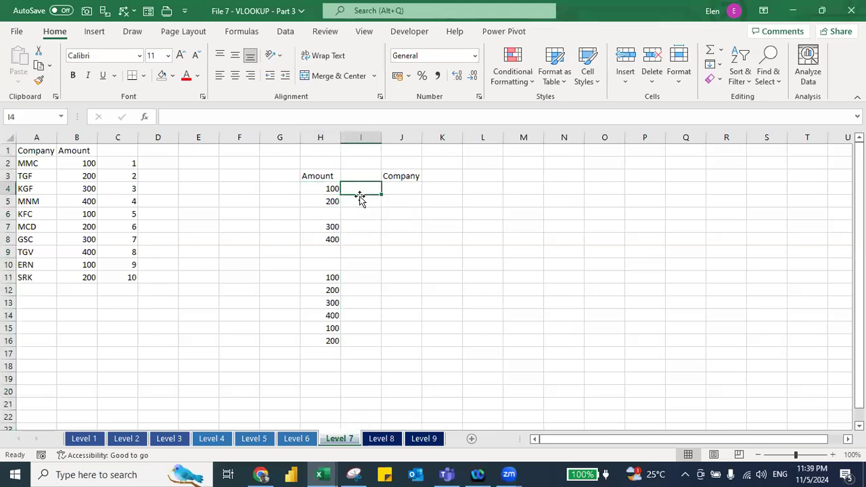
Enter =IF(ISBLANK(H4),I3,I3+1) in I4 to number only rows that hold an amount, and fill it down to I16.
type("=")
key("BackSpace")
type("=")
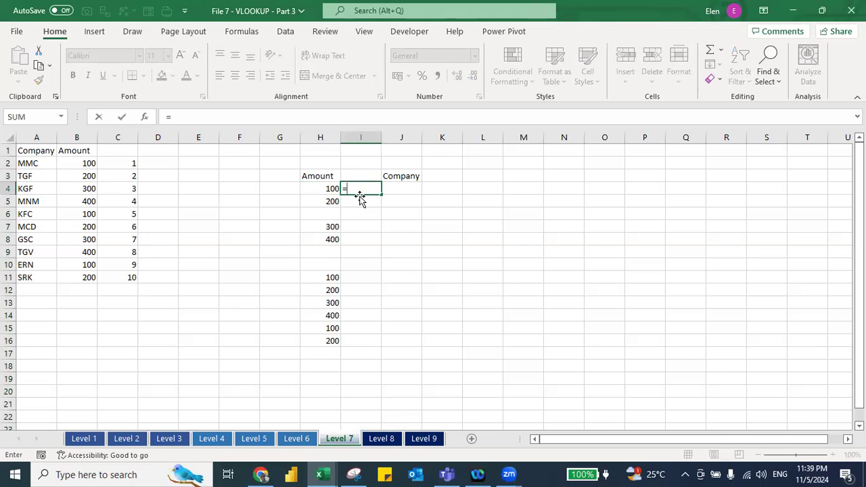
type("if")
key("Tab")
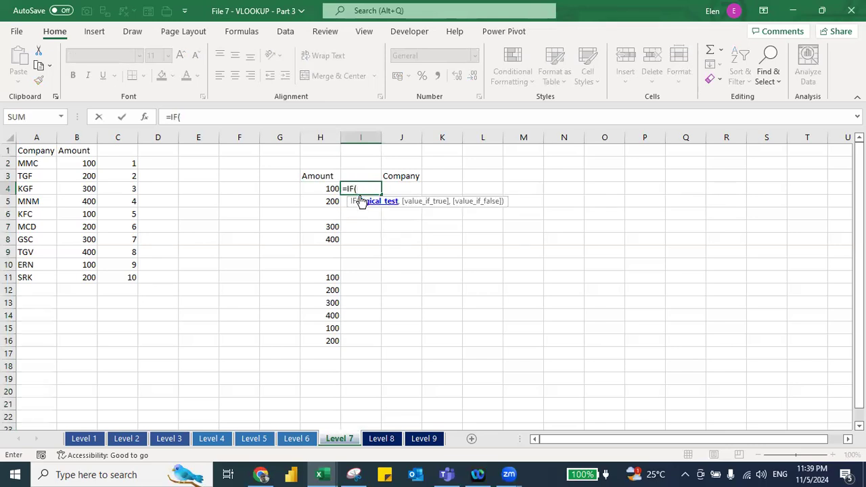
type("is")
key("Tab")
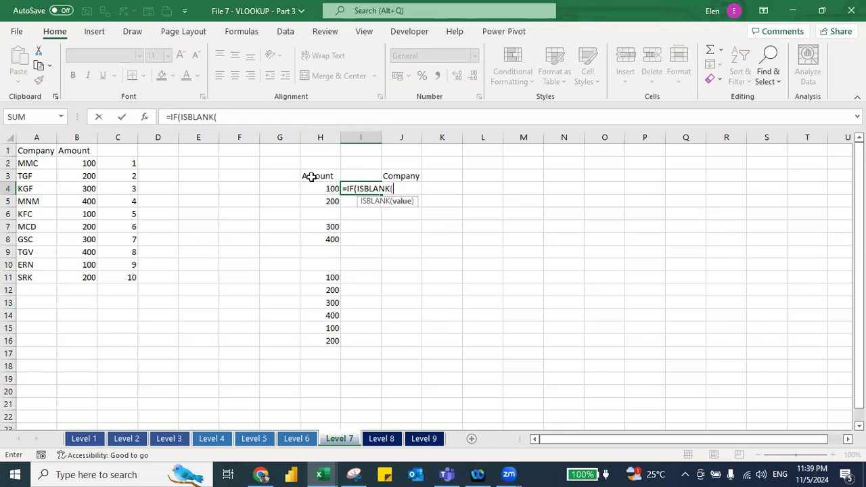
key("Left")
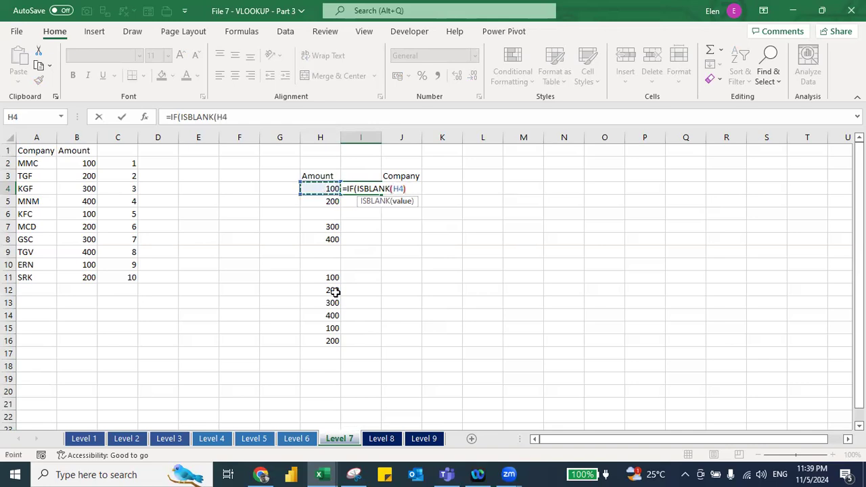
type("),")
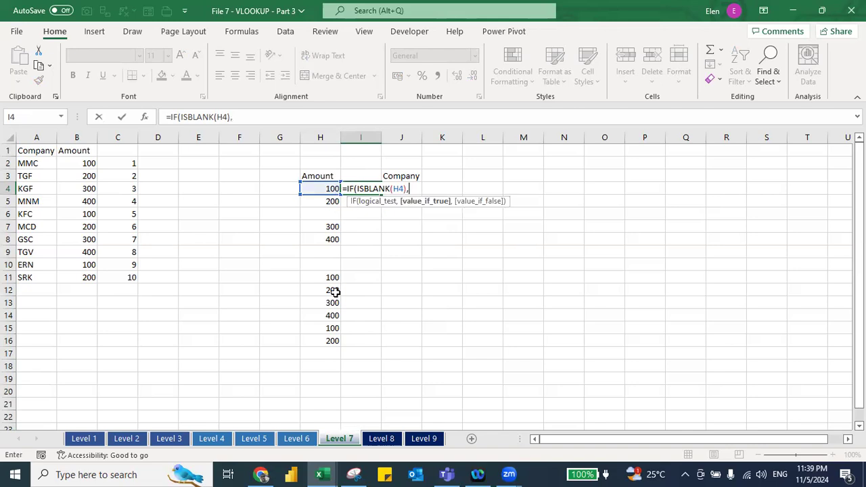
key("Up")
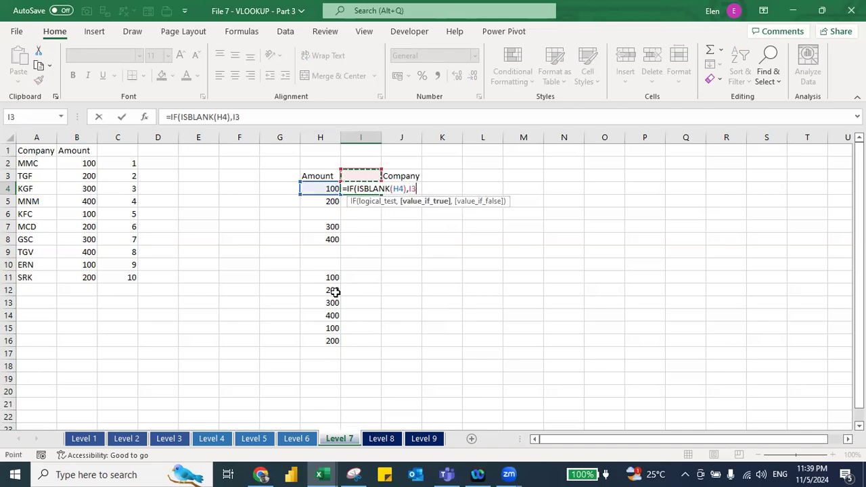
type(",")
key("Up")
type("+1")
key("Return")
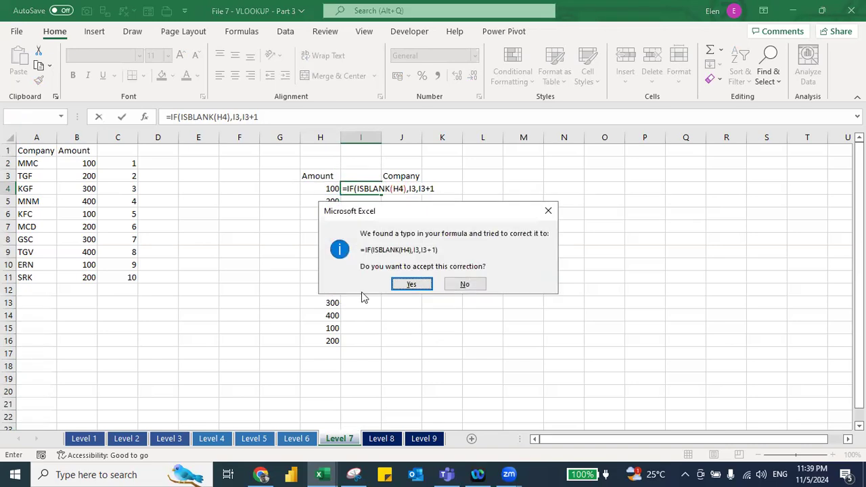
left_click(411, 284)
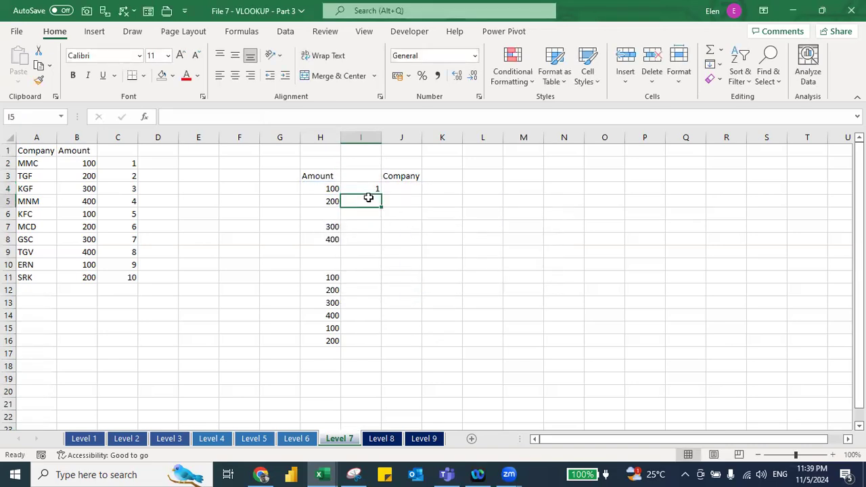
left_click(360, 188)
left_click_drag(380, 192, 365, 348)
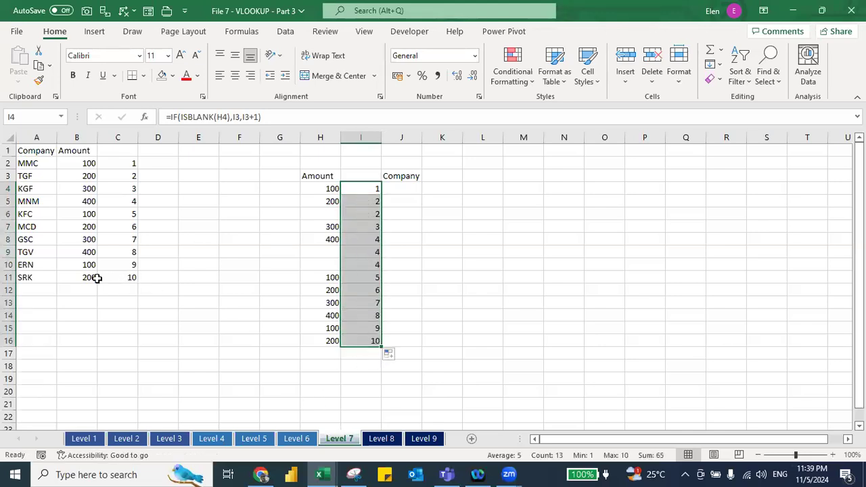
Enter =XLOOKUP(H4&I4,B:B&C:C,A:A) in J4 to match amount plus row number and return the company.
key("Right")
type("=xl")
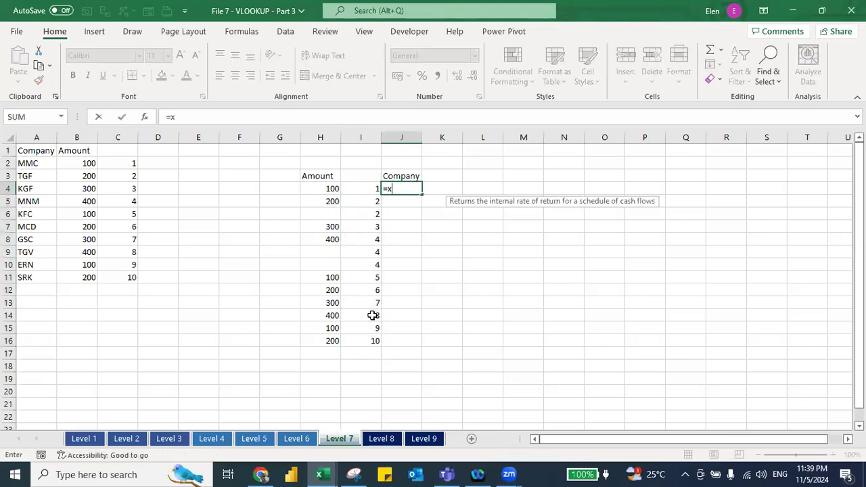
key("Tab")
key("Left")
key("Left")
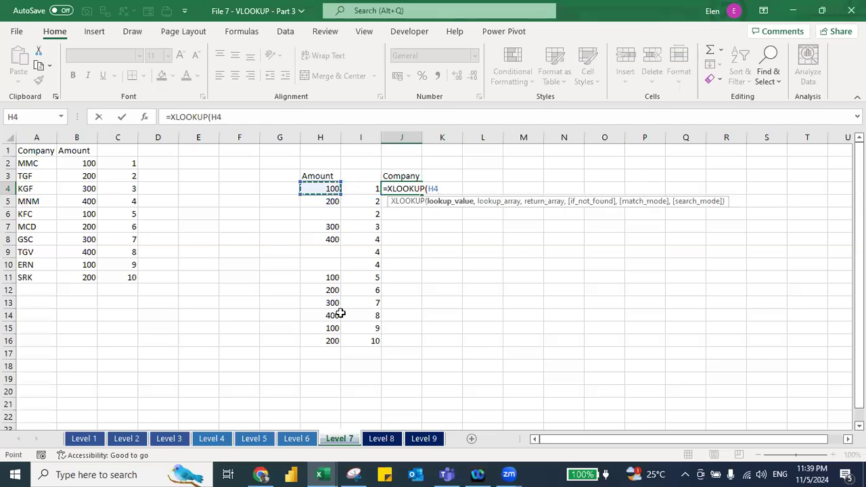
type("&")
key("Left")
type(",")
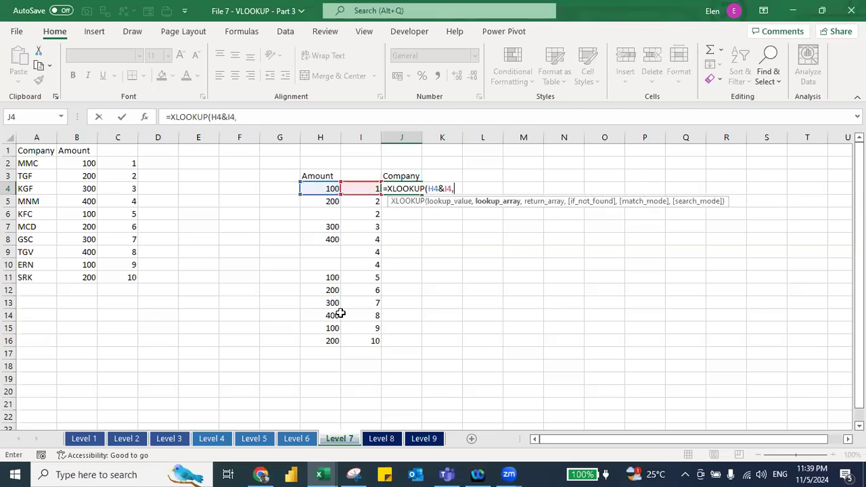
left_click(76, 138)
type("&")
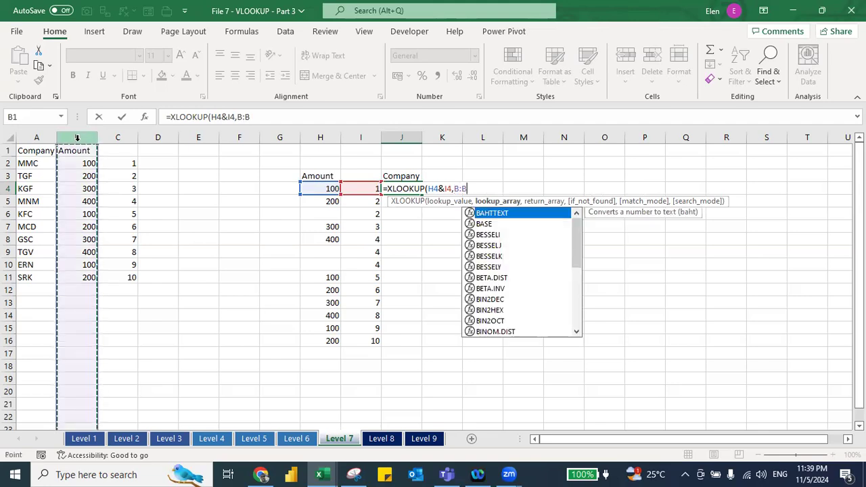
left_click(116, 138)
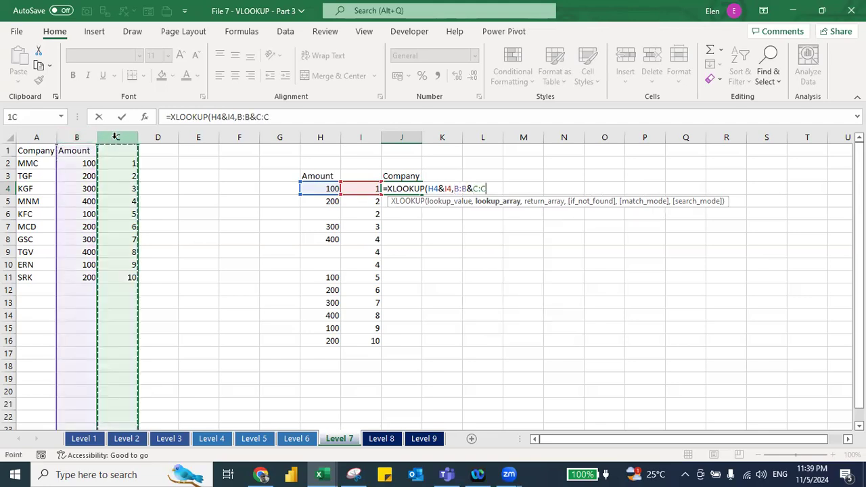
type(",")
left_click(38, 135)
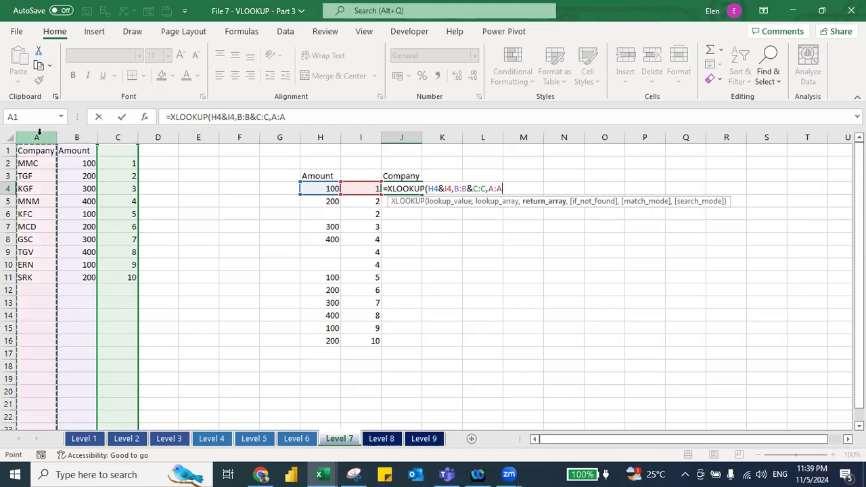
type(")")
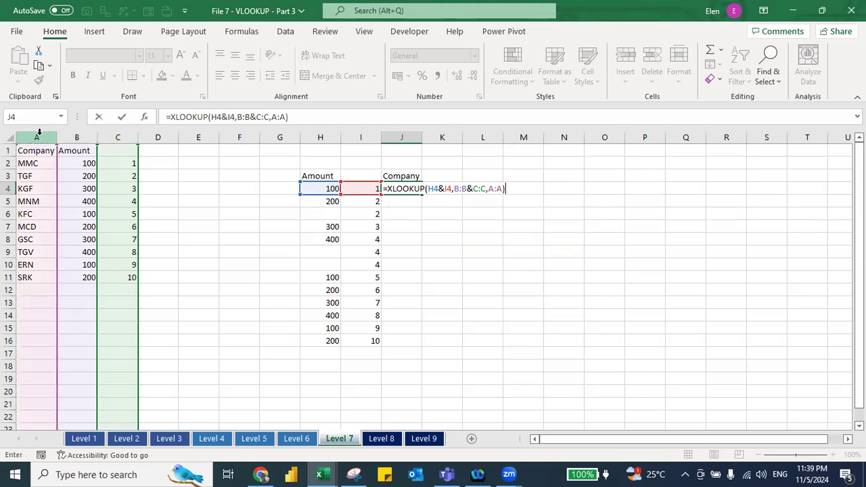
key("Return")
Fill the J4 XLOOKUP formula down to J16.
key("Left")
key("ctrl+Down")
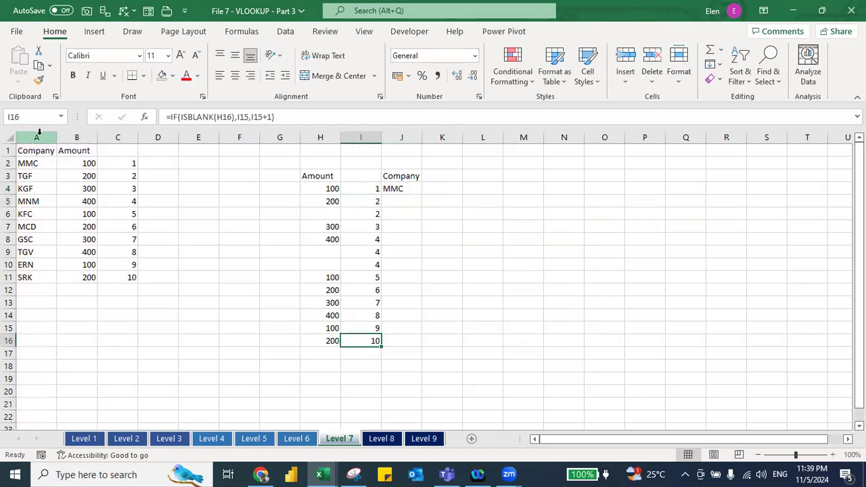
key("Right")
key("ctrl+shift+Up")
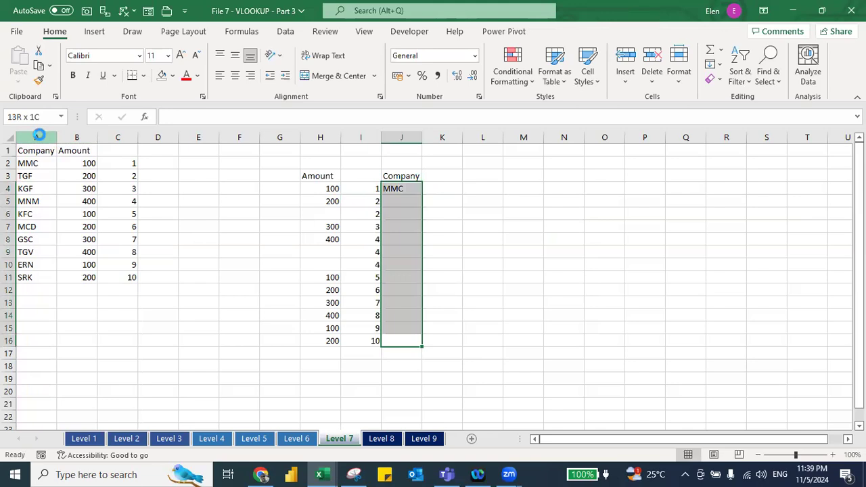
key("ctrl+d")
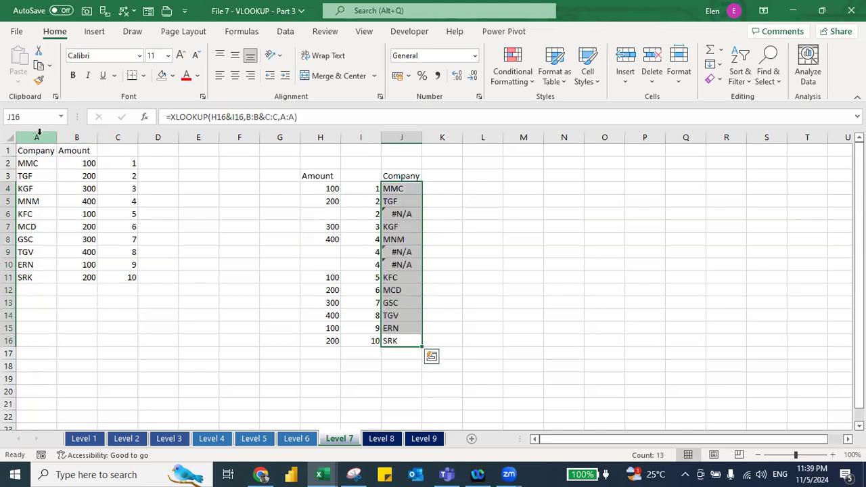
Wrap the J4 lookup in IFERROR with "" as the error value, and fill it down to J16.
key("ctrl+Up")
key("Down")
left_click(174, 117)
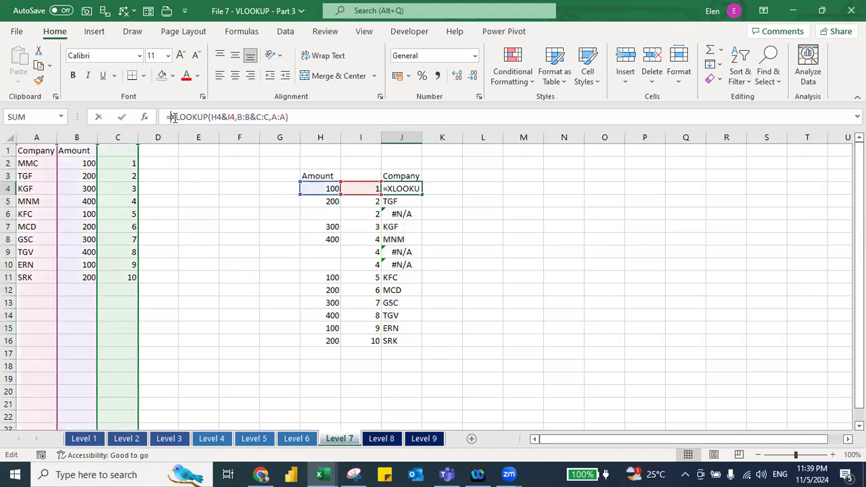
type("IFERROR(")
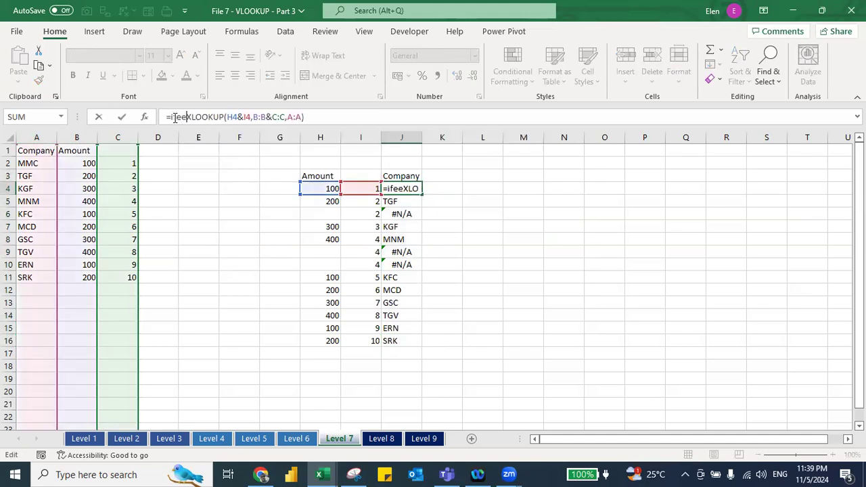
key("End")
type(",")
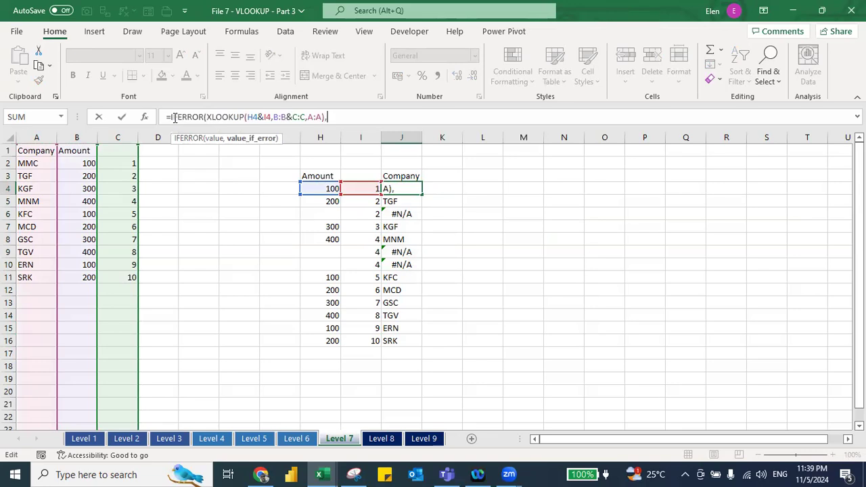
key("Return")
key("Up")
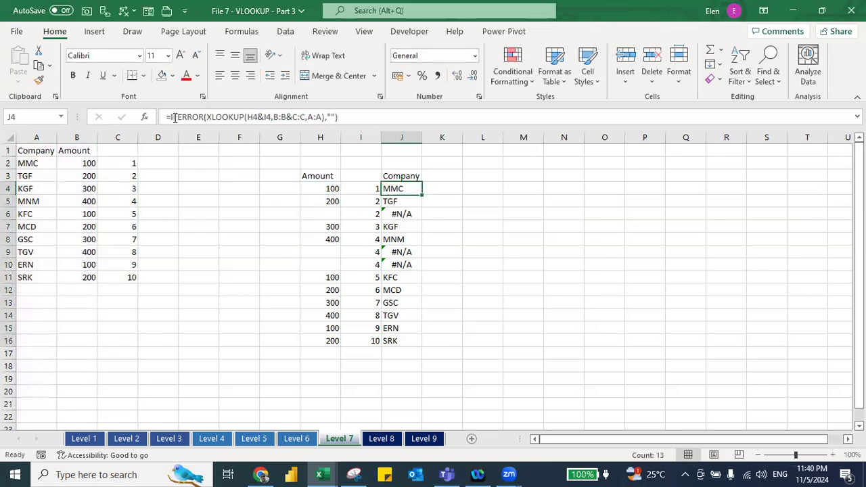
key("ctrl+shift+Down")
key("ctrl+d")
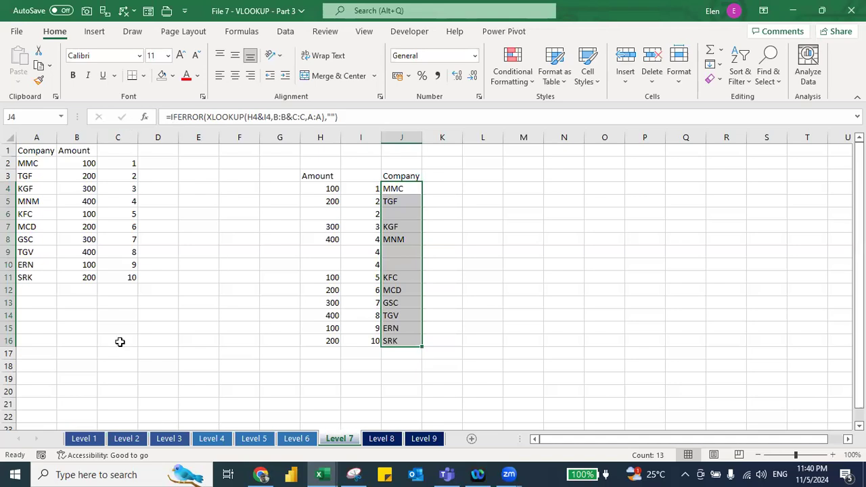
Review the lookup examples on the Level 1 through Level 6 sheets in order.
left_click(74, 439)
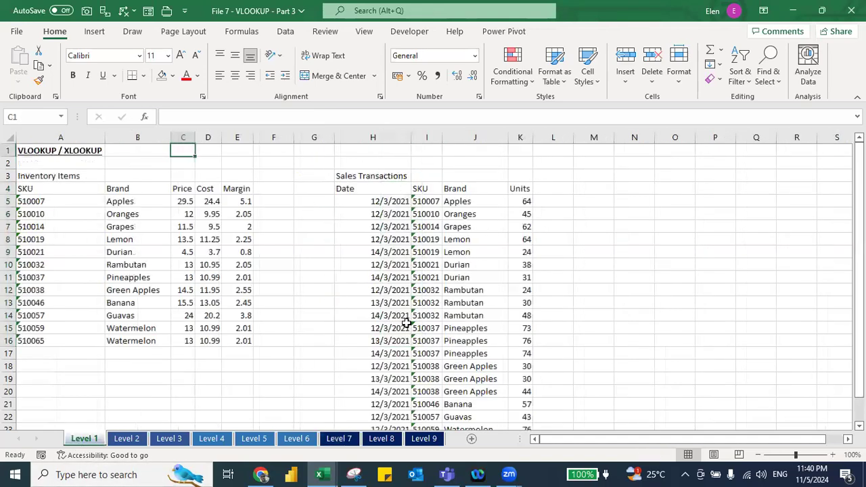
key("ctrl+Page_Down")
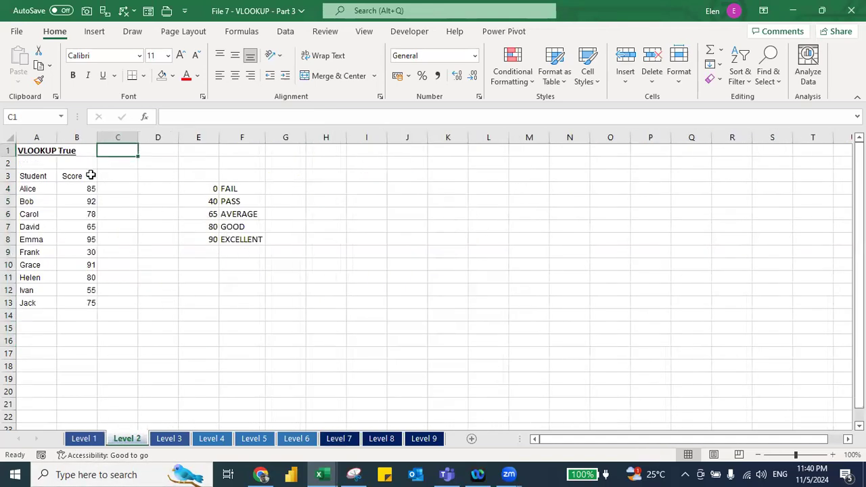
key("ctrl+Page_Down")
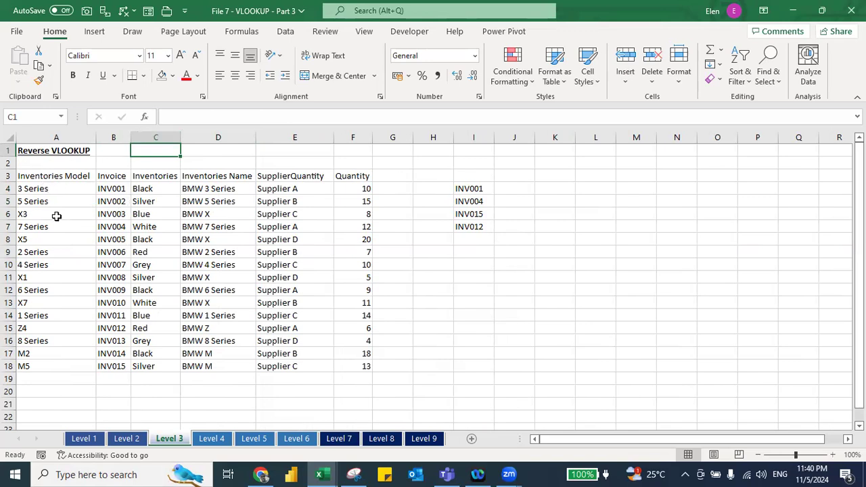
key("ctrl+Page_Down")
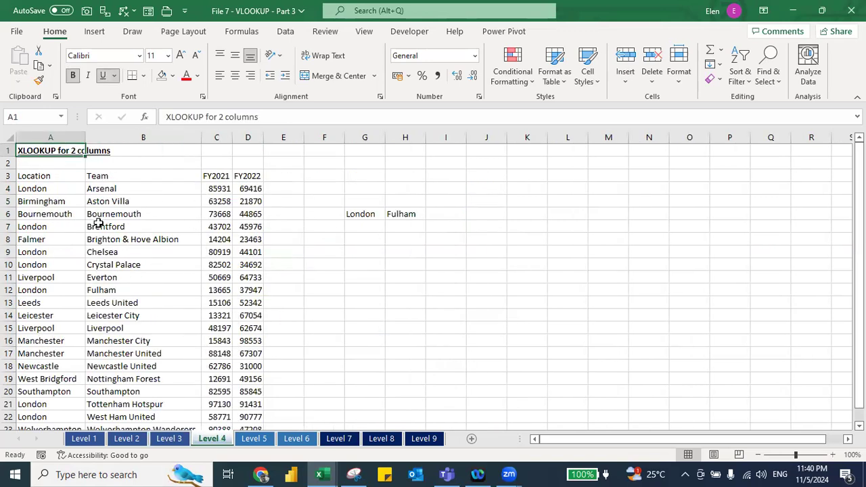
key("ctrl+Page_Down")
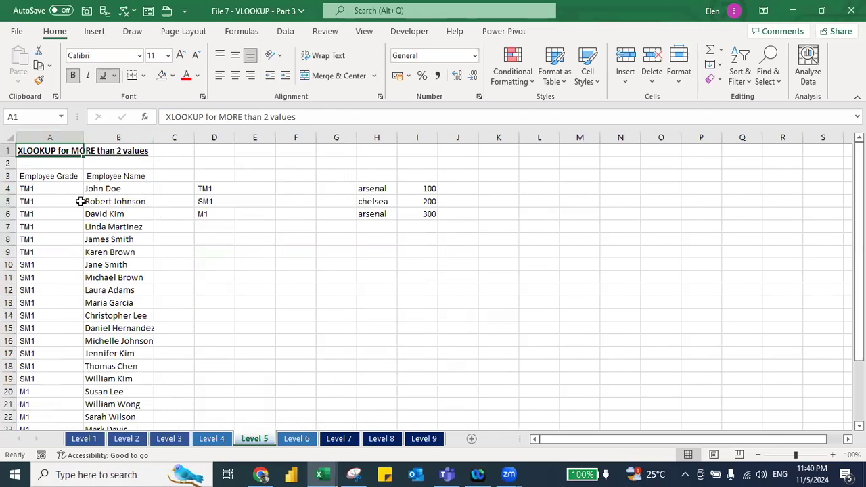
key("ctrl+Page_Down")
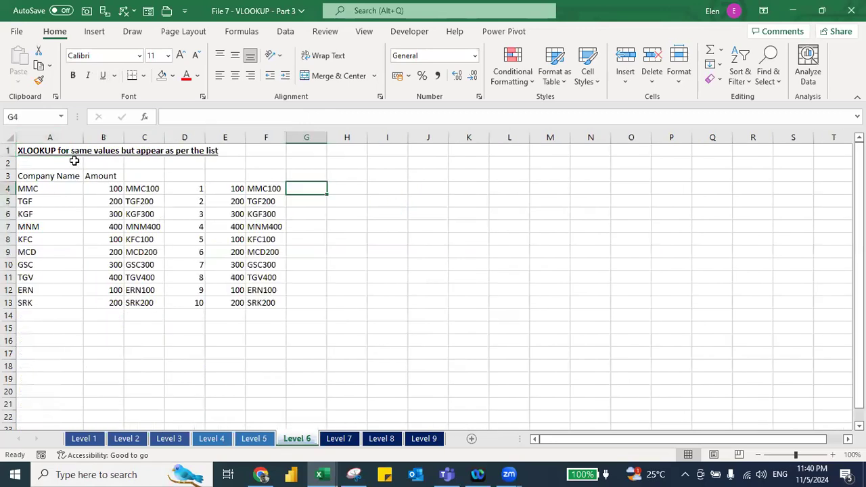
Review the numbered company lookup on the Level 7 sheet and the status lookup on the Level 8 sheet.
key("Left")
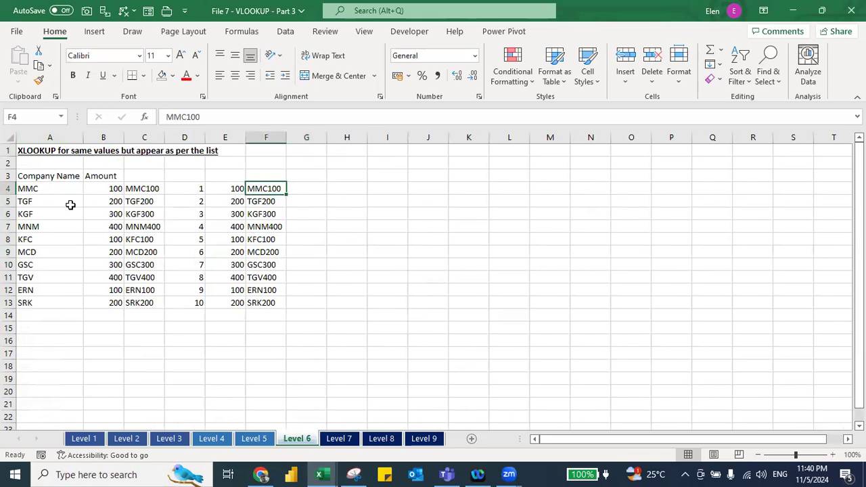
key("ctrl+Page_Down")
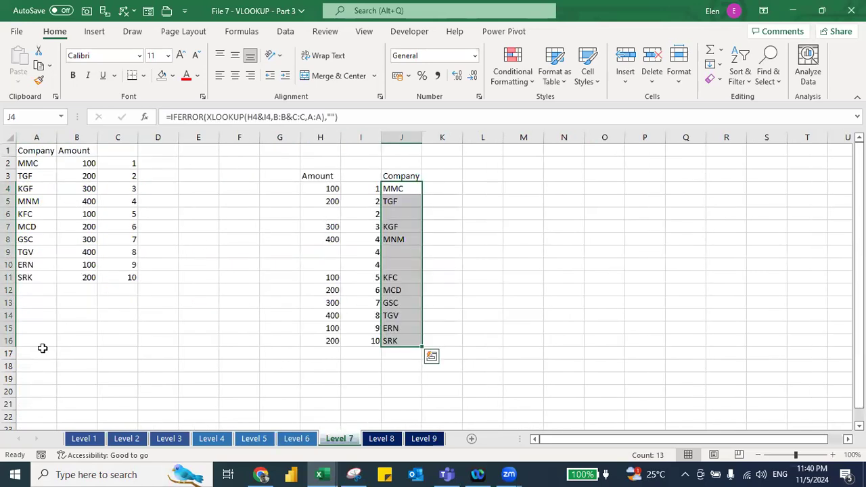
key("ctrl+Page_Down")
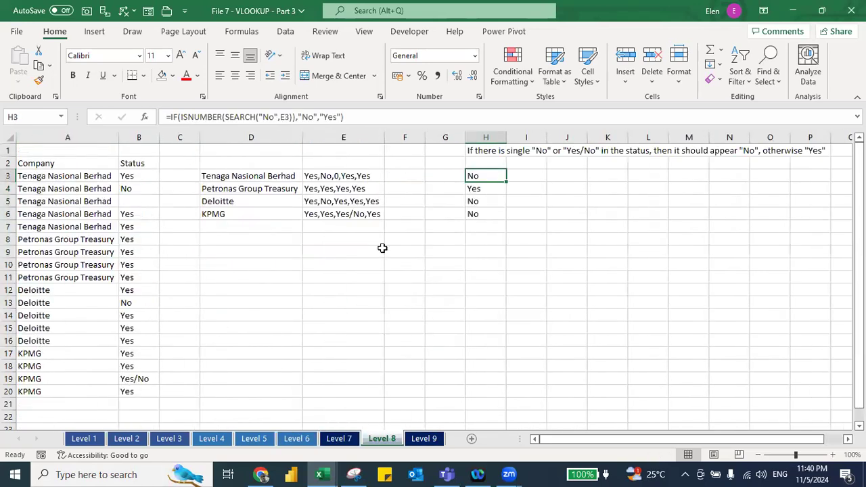
Set the first Petronas Group Treasury status in B8 to No on the Level 8 sheet.
left_click(112, 213)
key("Down")
key("Down")
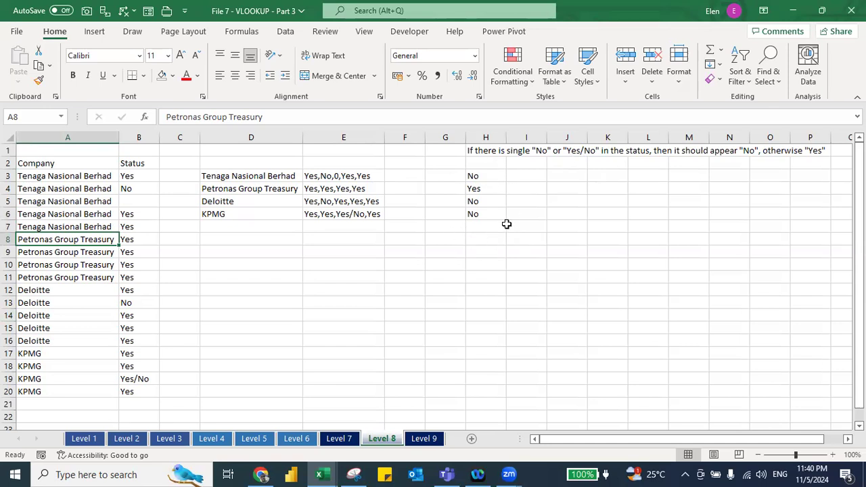
key("Right")
type("No")
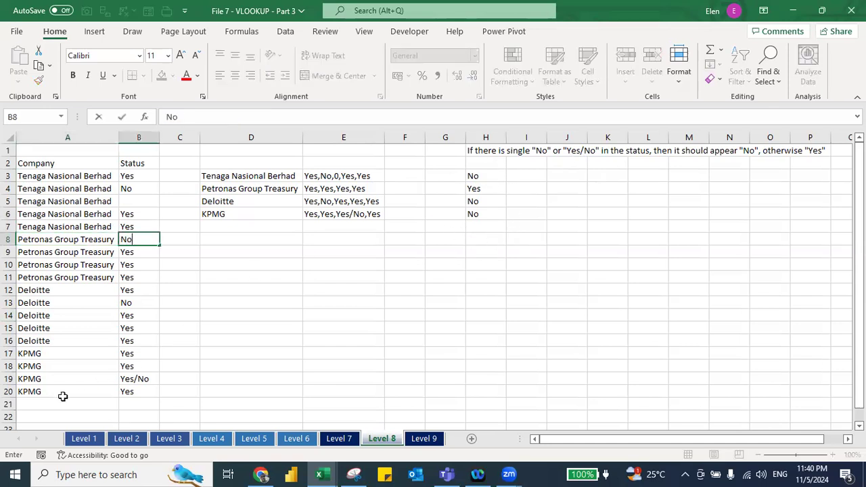
key("Return")
key("Up")
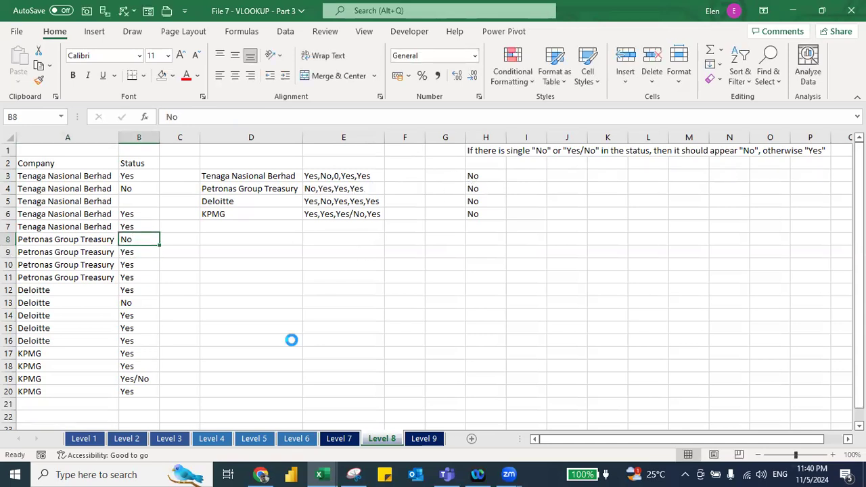